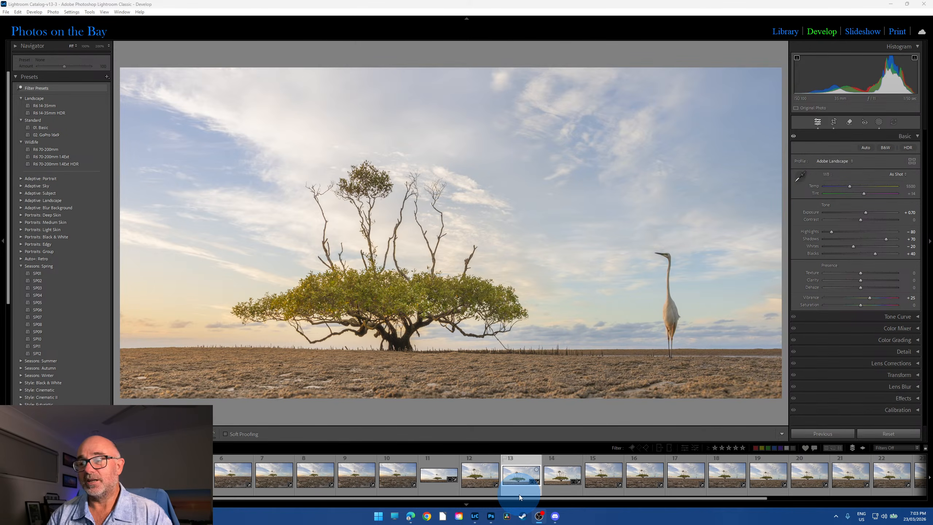
In the Library, look through the 16 Jan - PV Epic RAW folder, and open and browse the 17 Mar - PV RAW folder.
{"action": "left_click", "coordinate": [788, 32]}
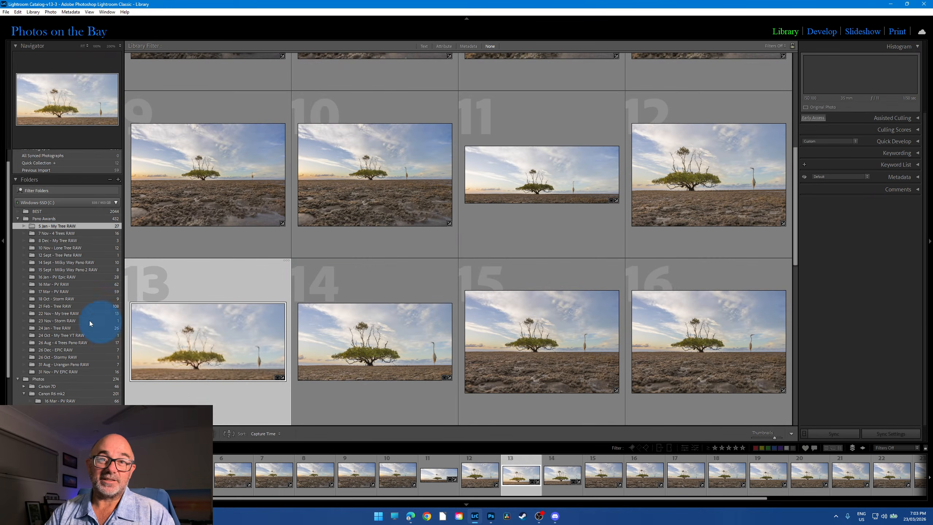
{"action": "left_click", "coordinate": [77, 277]}
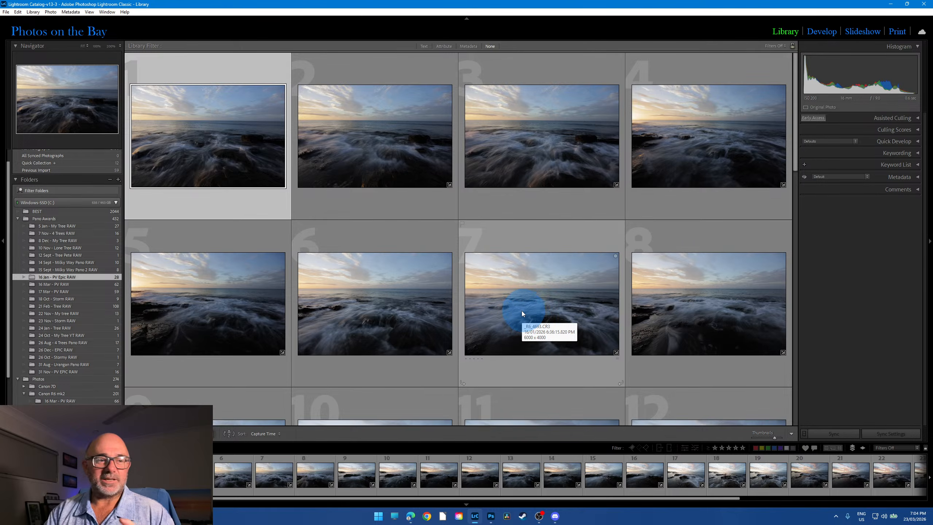
{"action": "left_click", "coordinate": [78, 292]}
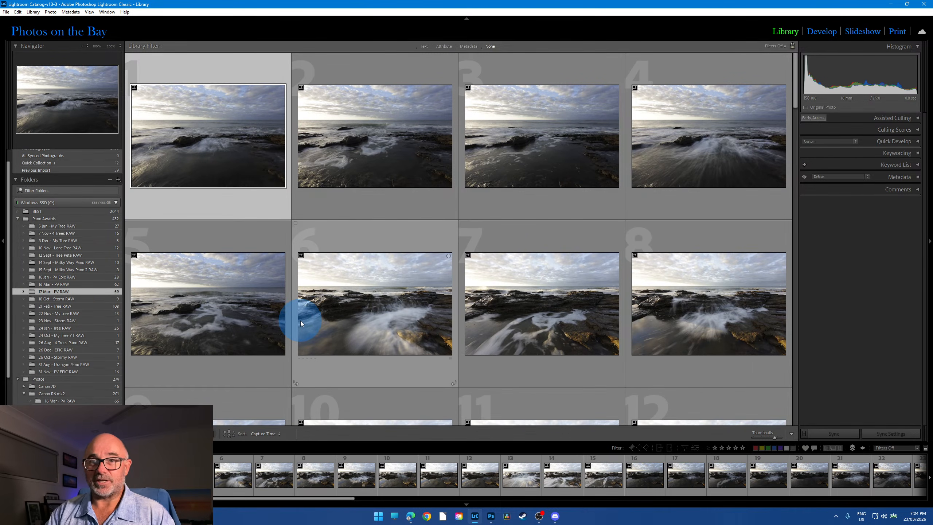
{"action": "scroll", "coordinate": [566, 346], "scroll_direction": "down", "scroll_amount": 8}
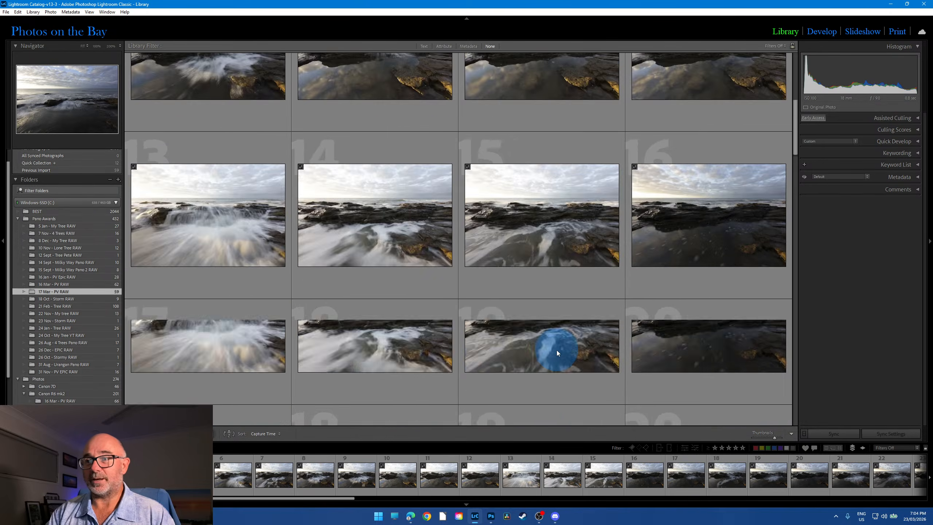
{"action": "scroll", "coordinate": [556, 351], "scroll_direction": "up", "scroll_amount": 8}
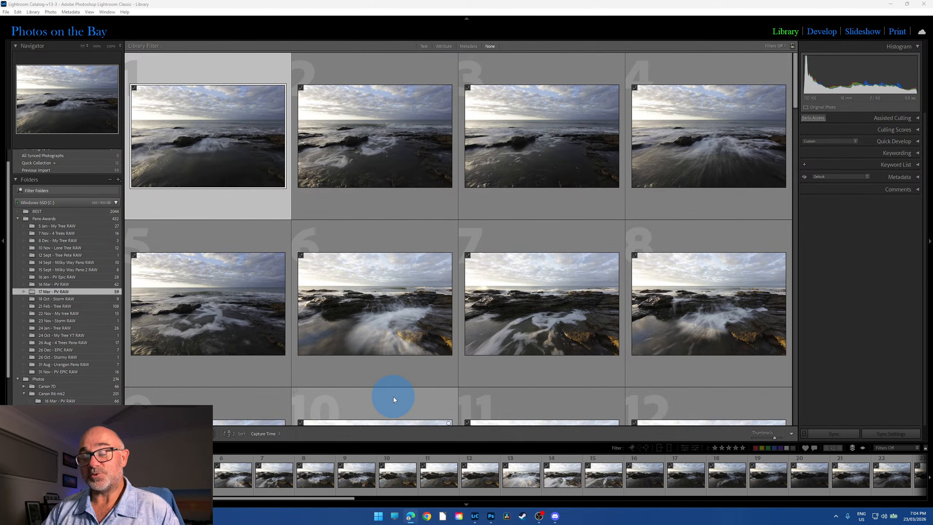
{"action": "left_click", "coordinate": [465, 3]}
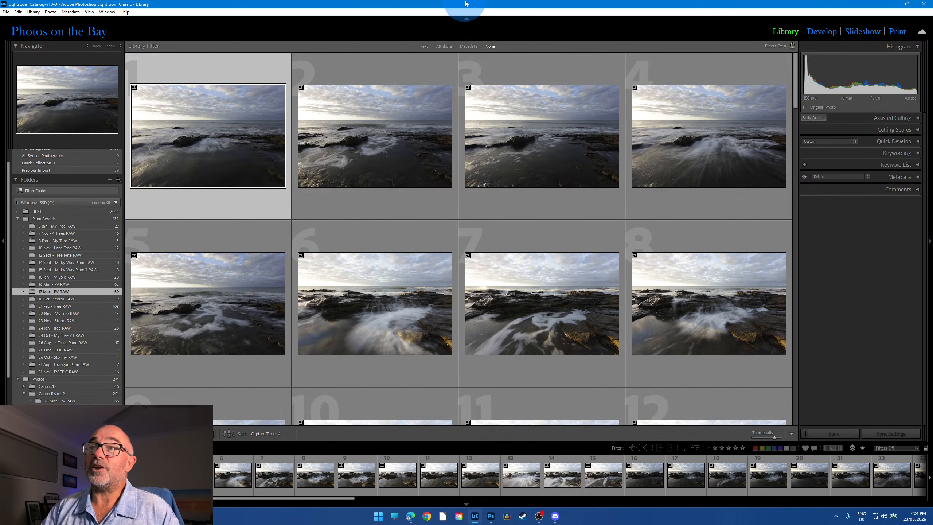
{"action": "left_click", "coordinate": [378, 170]}
{"action": "left_click", "coordinate": [275, 156]}
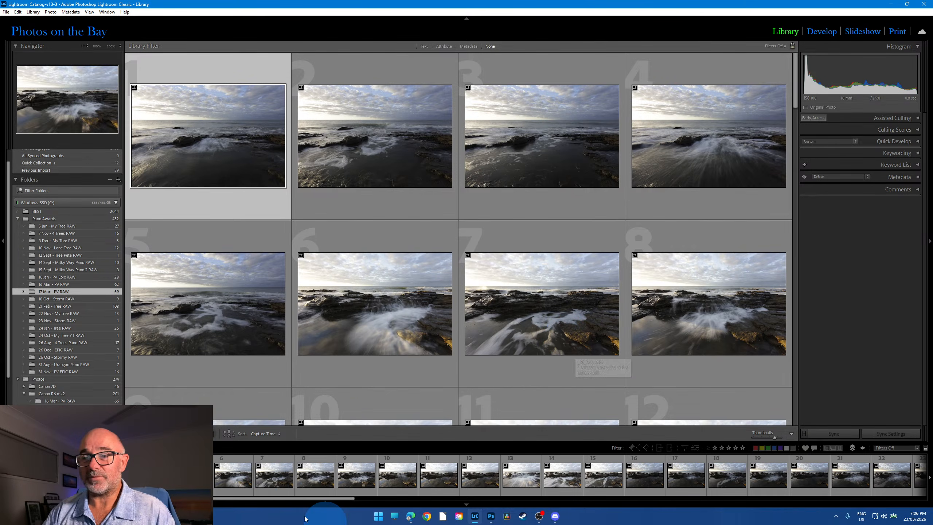
{"action": "mouse_move", "coordinate": [284, 499]}
{"action": "left_mouse_down"}
{"action": "mouse_move", "coordinate": [438, 509]}
{"action": "mouse_move", "coordinate": [285, 499]}
{"action": "left_mouse_up"}
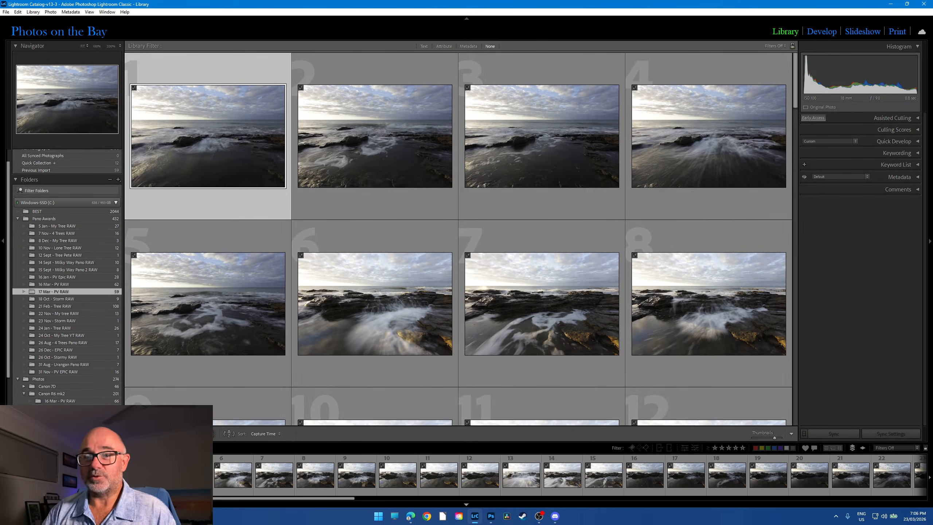
Apply the R6 14-35mm landscape preset to the folder's first photo in Develop and synchronize all settings to the other photos.
{"action": "left_click", "coordinate": [826, 33]}
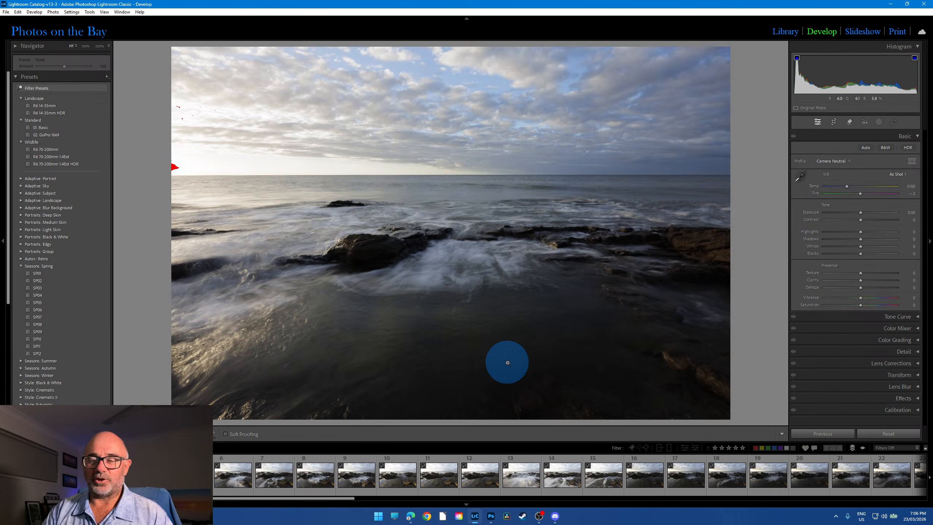
{"action": "left_click", "coordinate": [58, 106]}
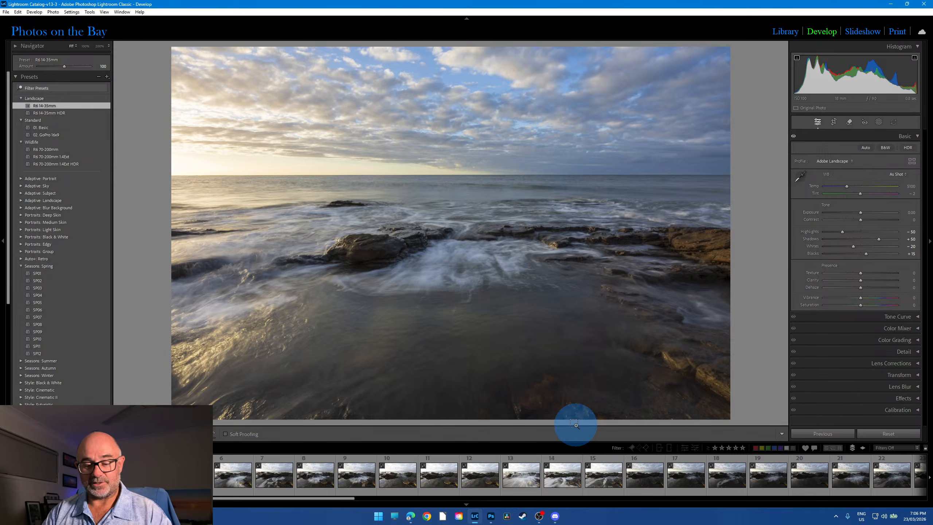
{"action": "left_click", "coordinate": [813, 460], "text": "shift"}
{"action": "left_click", "coordinate": [827, 434]}
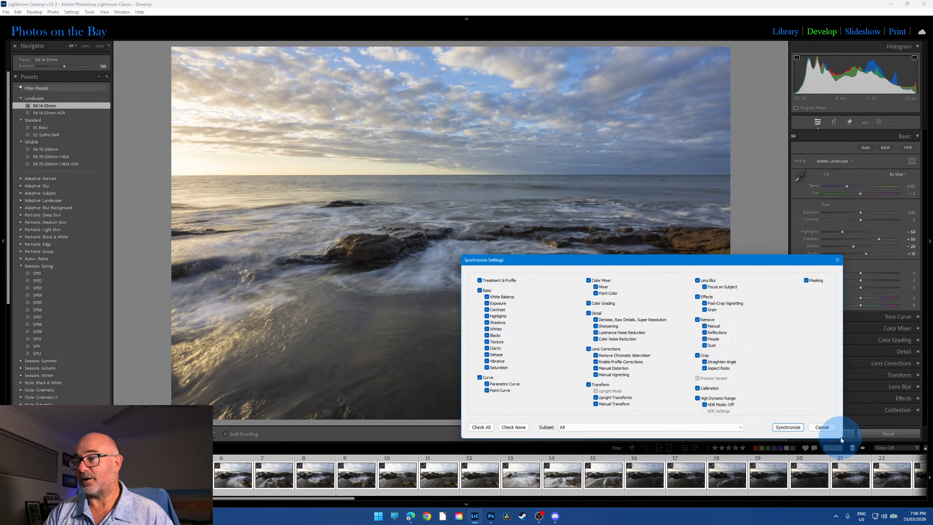
{"action": "left_click", "coordinate": [479, 430]}
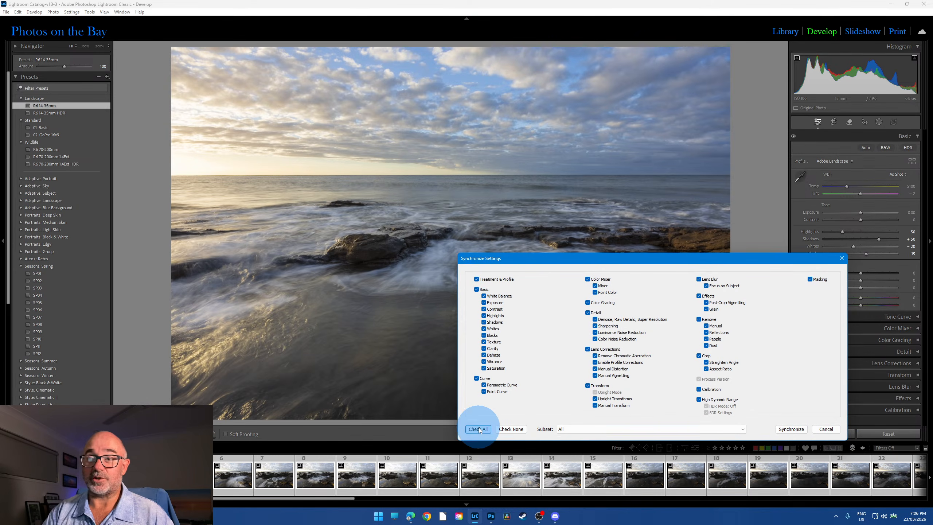
{"action": "left_click", "coordinate": [794, 429]}
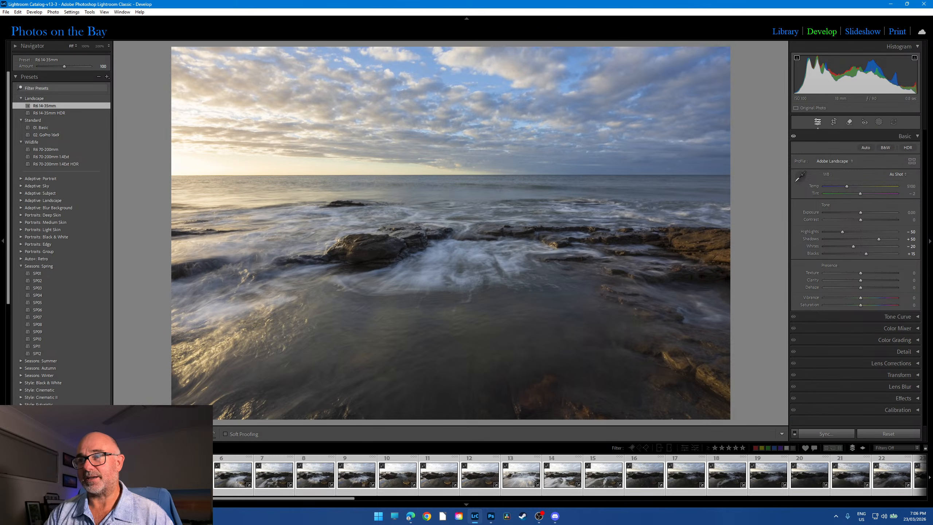
Synchronize all settings across the selected photos again, and clear the selection to view the second photo.
{"action": "left_click", "coordinate": [733, 484]}
{"action": "left_click", "coordinate": [834, 433]}
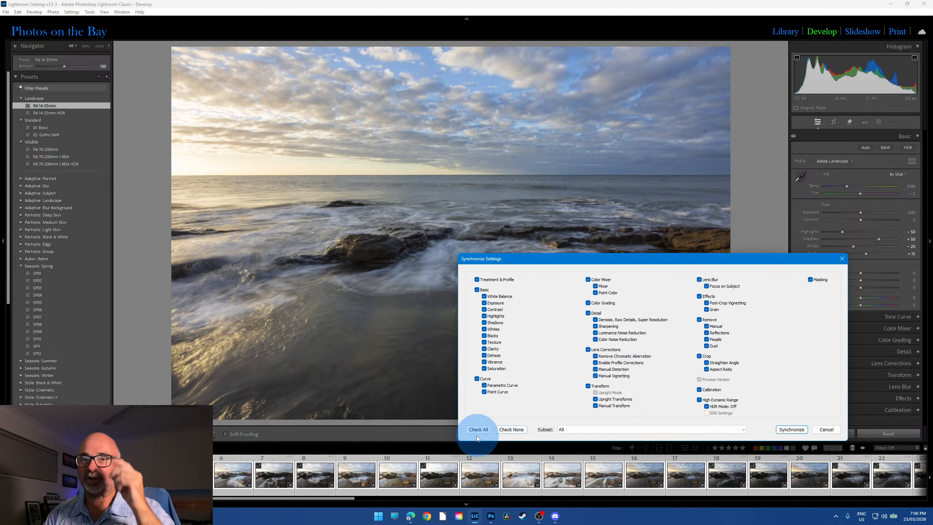
{"action": "left_click", "coordinate": [792, 429]}
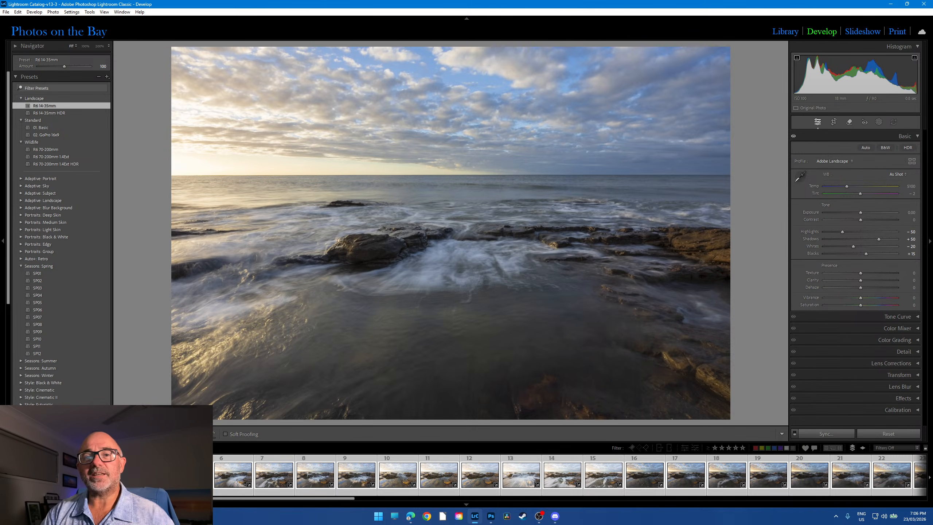
{"action": "key", "text": "ctrl+d"}
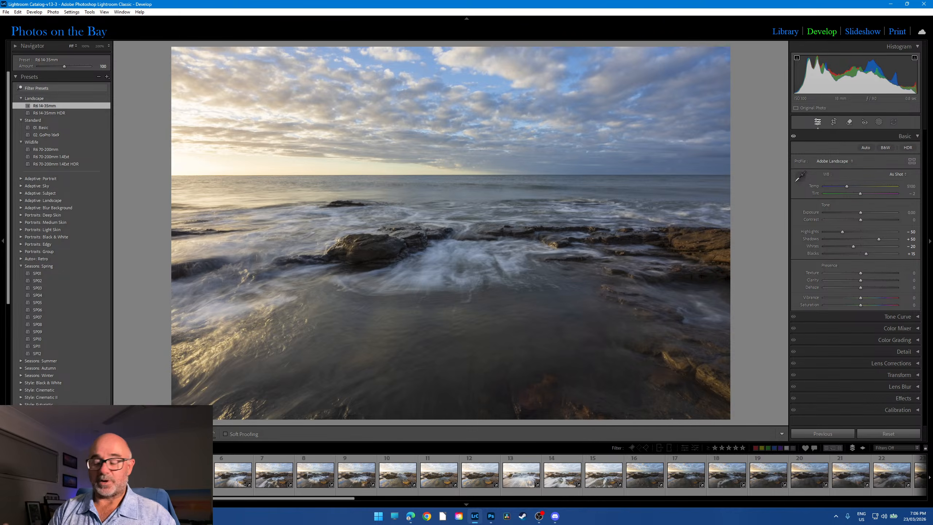
{"action": "key", "text": "Right"}
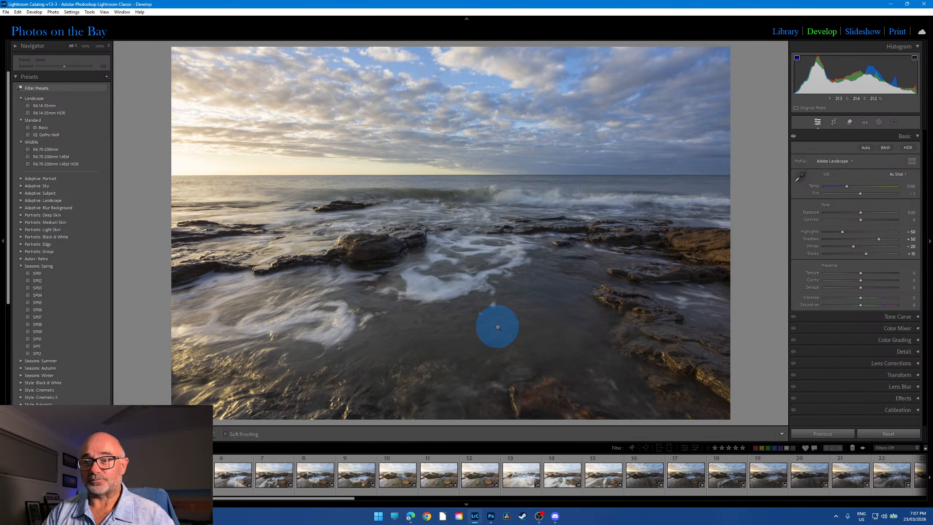
Open the 16 Jan - PV Epic RAW folder and apply the R6 14-35mm landscape preset to its first photo in Develop.
{"action": "left_click", "coordinate": [789, 32]}
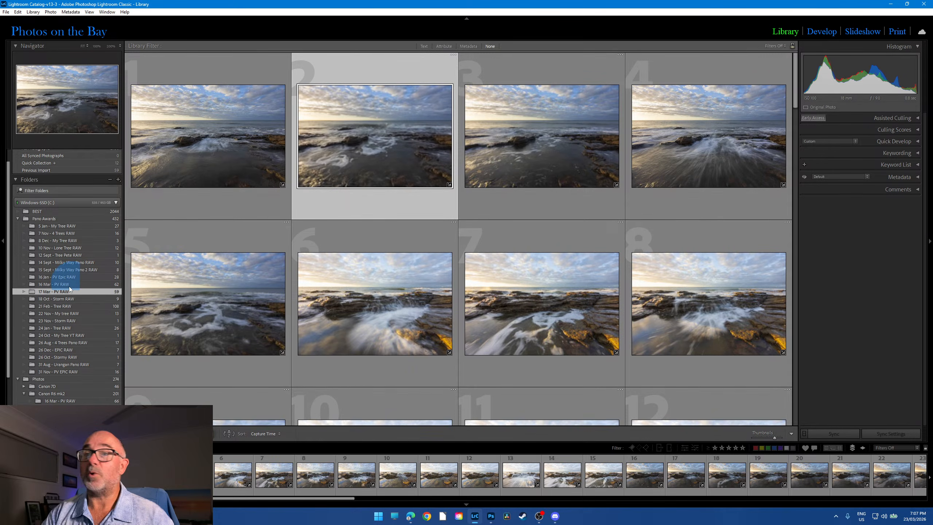
{"action": "left_click", "coordinate": [66, 277]}
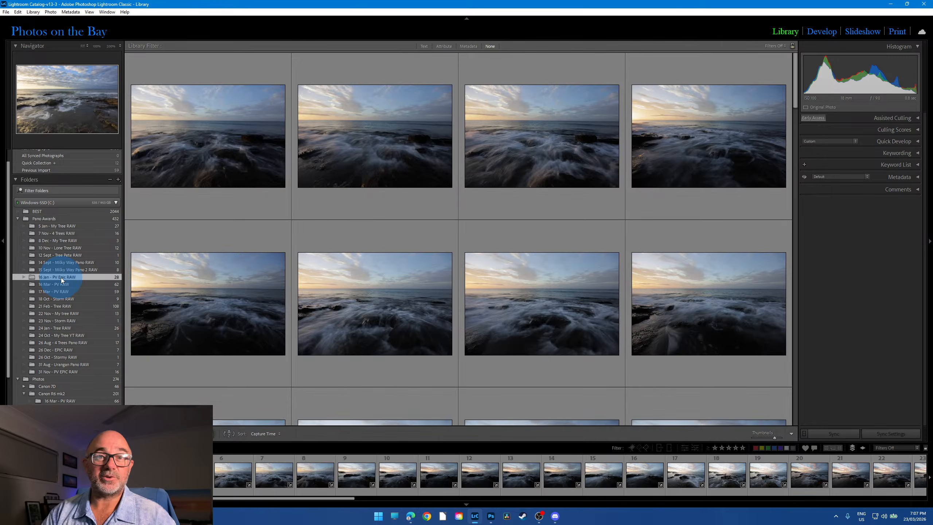
{"action": "left_click", "coordinate": [828, 37]}
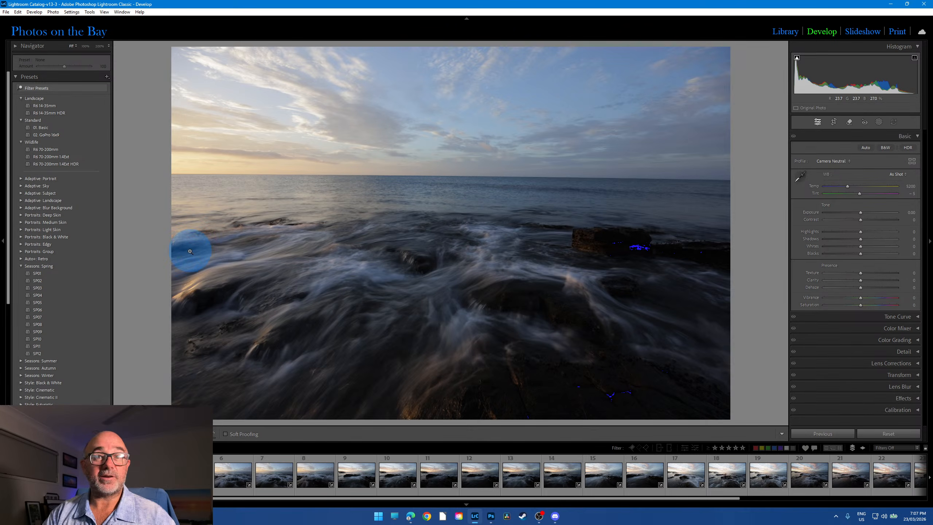
{"action": "left_click", "coordinate": [50, 105]}
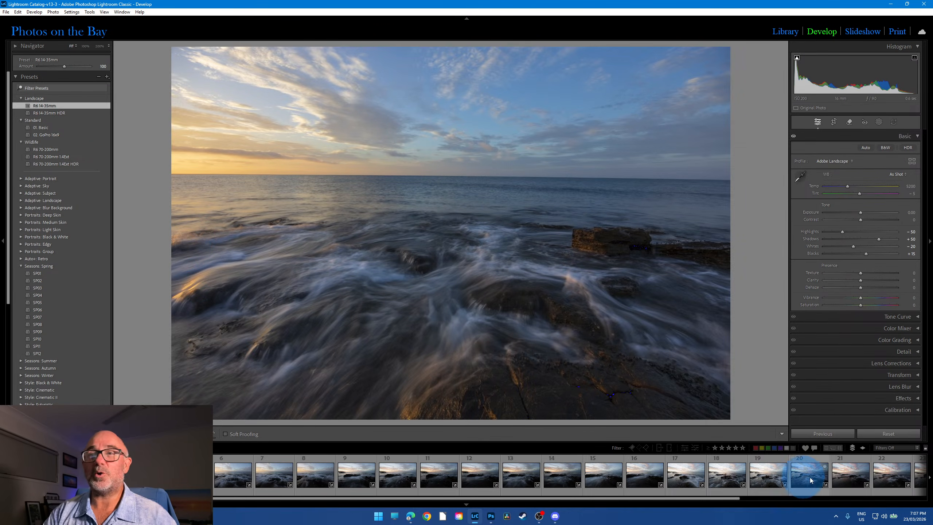
Select every photo in the folder, synchronize all settings from the first photo, and clear the selection.
{"action": "key", "text": "ctrl+a"}
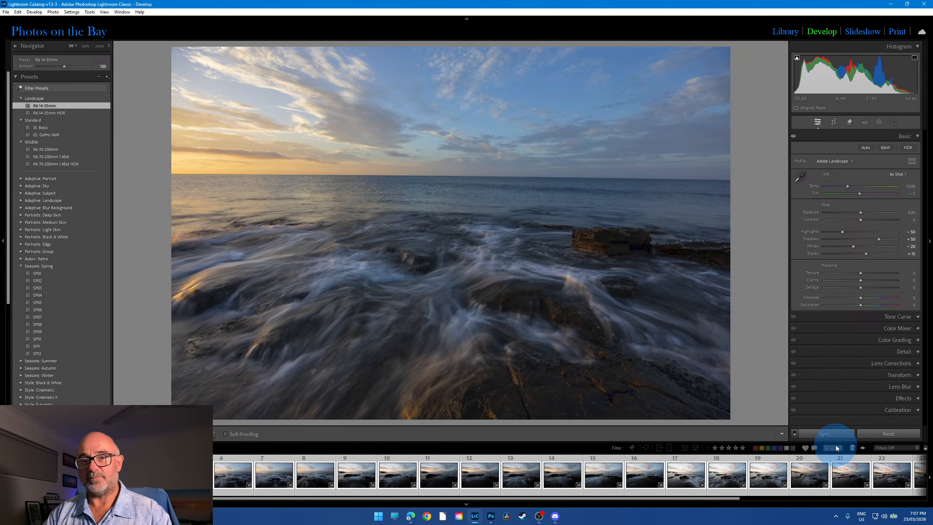
{"action": "left_click", "coordinate": [826, 434]}
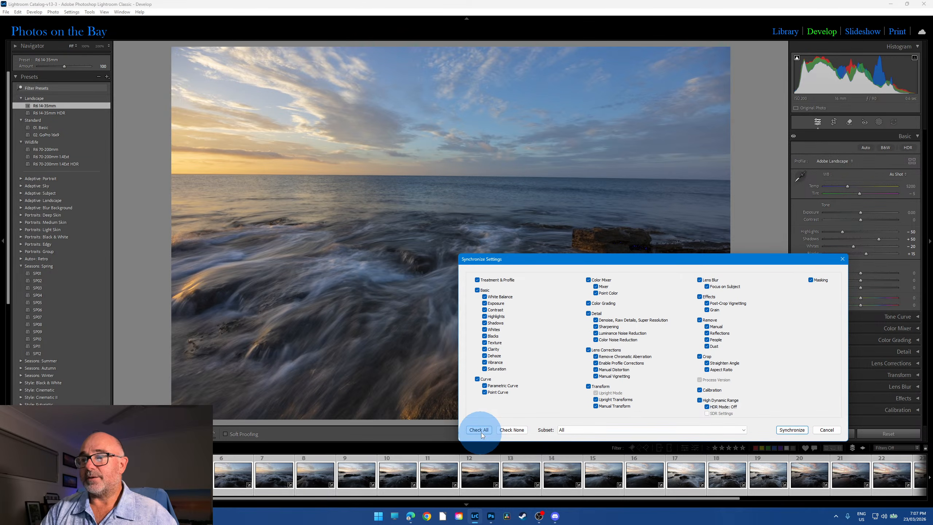
{"action": "left_click", "coordinate": [479, 430]}
{"action": "left_click", "coordinate": [792, 430]}
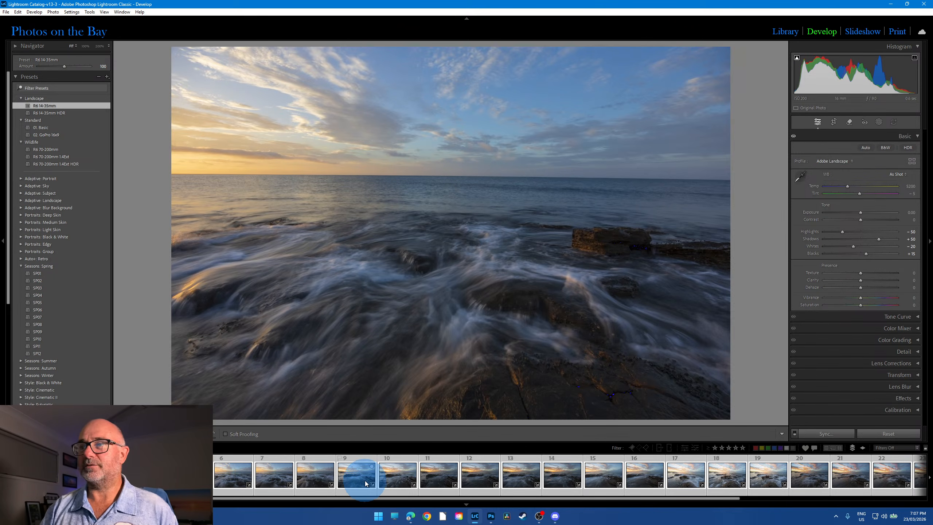
{"action": "key", "text": "ctrl+d"}
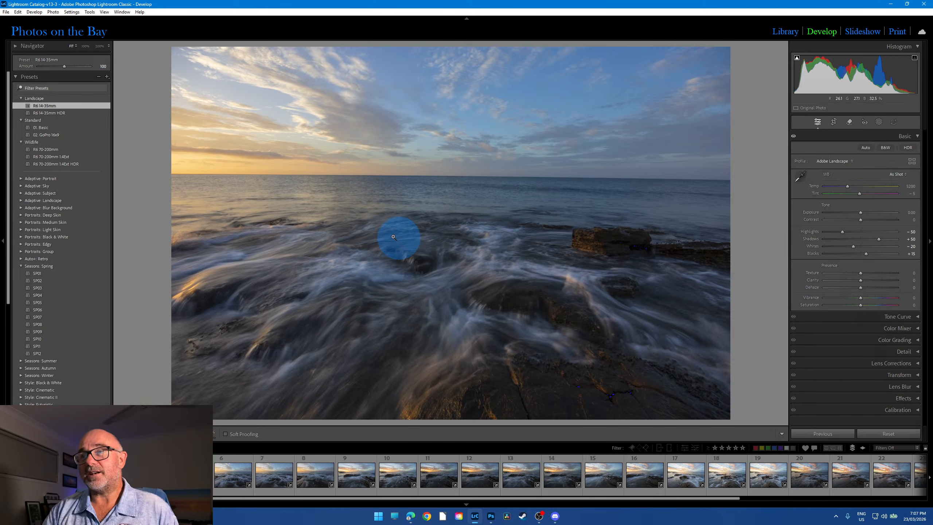
Check the preset's effect on other seascapes in the folder by viewing photos 17 and 13.
{"action": "left_click", "coordinate": [450, 196]}
{"action": "left_click", "coordinate": [439, 194]}
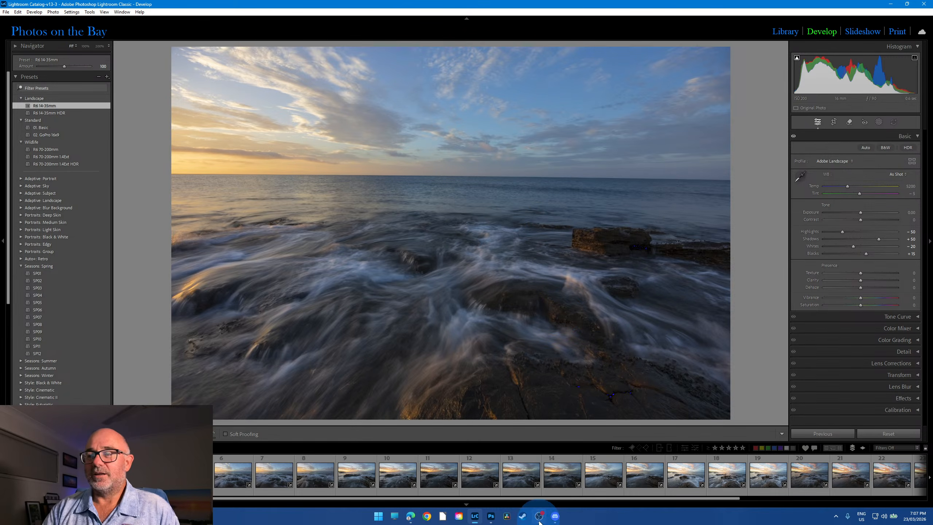
{"action": "left_click", "coordinate": [687, 485]}
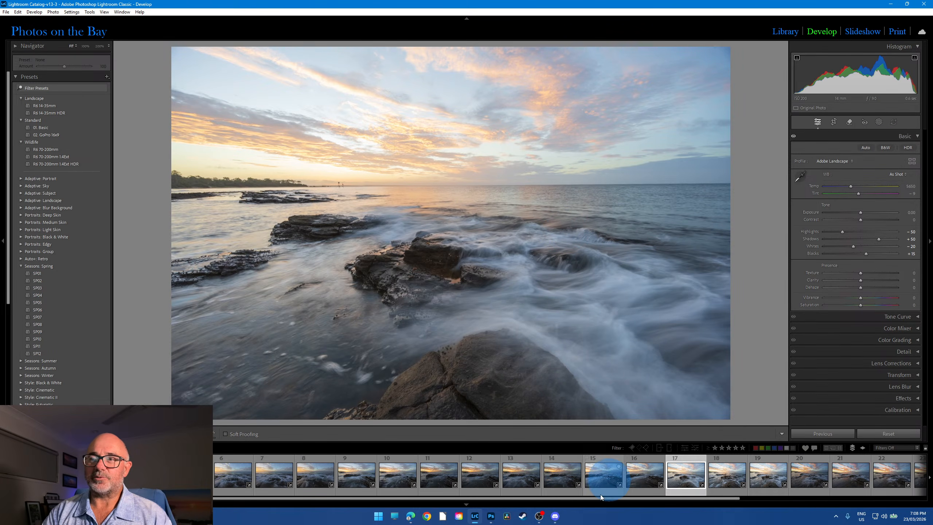
{"action": "left_click", "coordinate": [522, 493]}
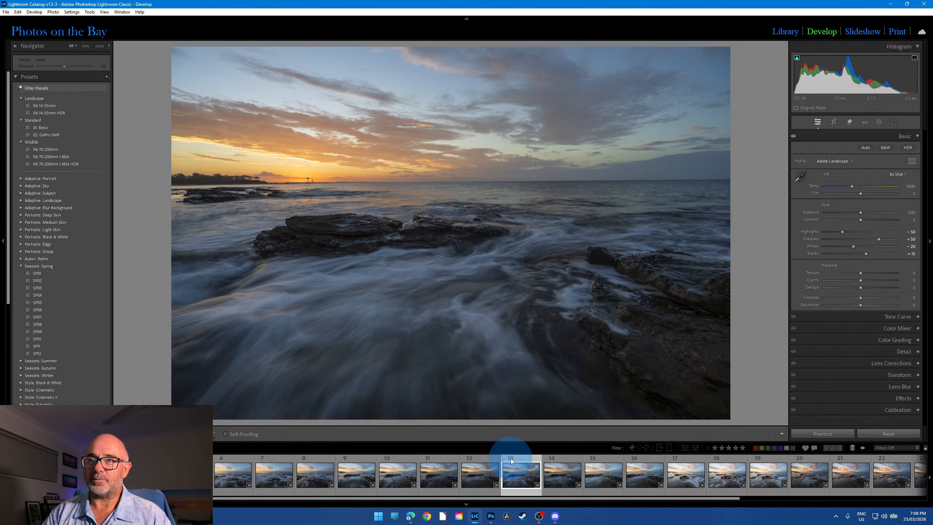
Return to the 17 Mar - PV RAW folder and open photo 28, the waterfall-like wave over the rocks, in Develop.
{"action": "left_click", "coordinate": [786, 31]}
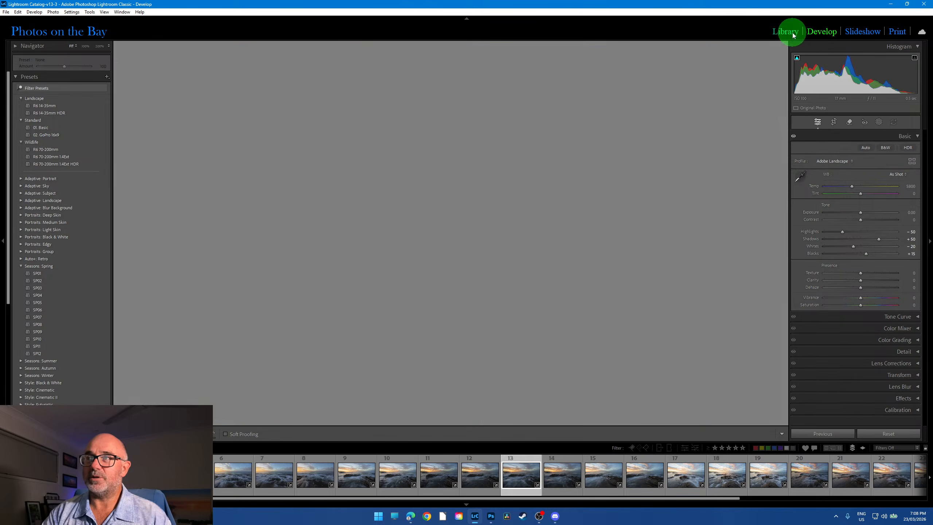
{"action": "left_click", "coordinate": [72, 292]}
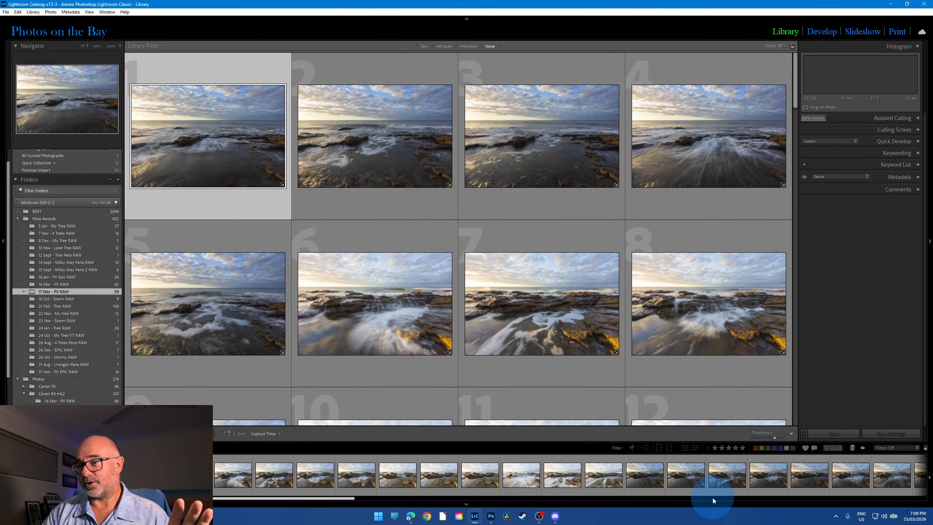
{"action": "left_click", "coordinate": [713, 497]}
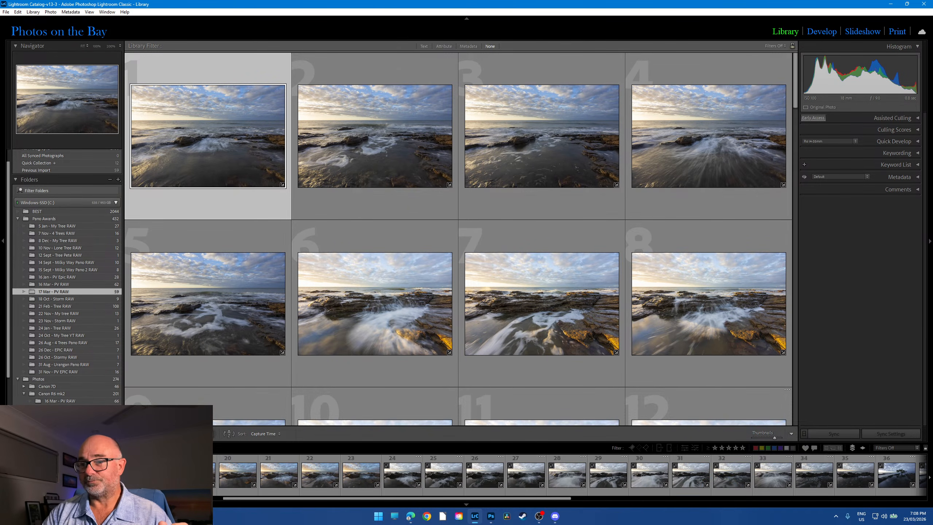
{"action": "left_click_drag", "start_coordinate": [370, 498], "coordinate": [448, 499]}
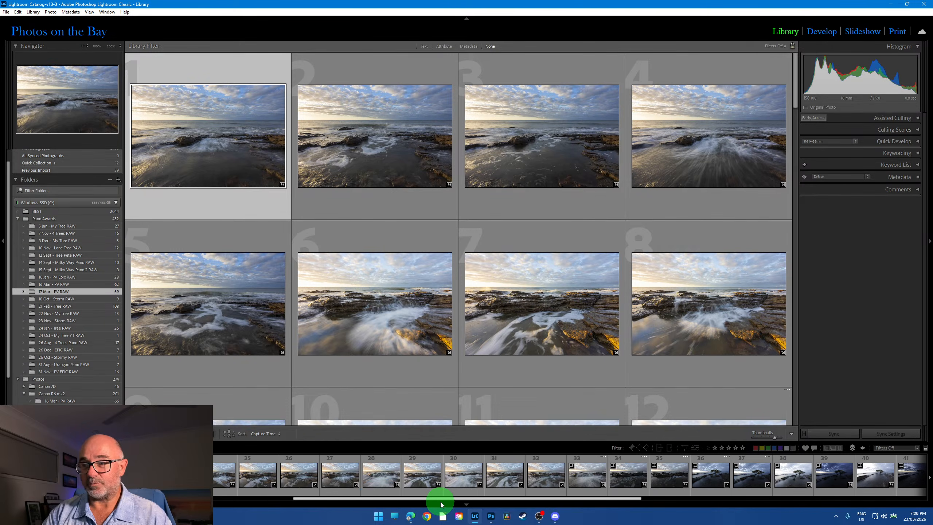
{"action": "left_click", "coordinate": [378, 480]}
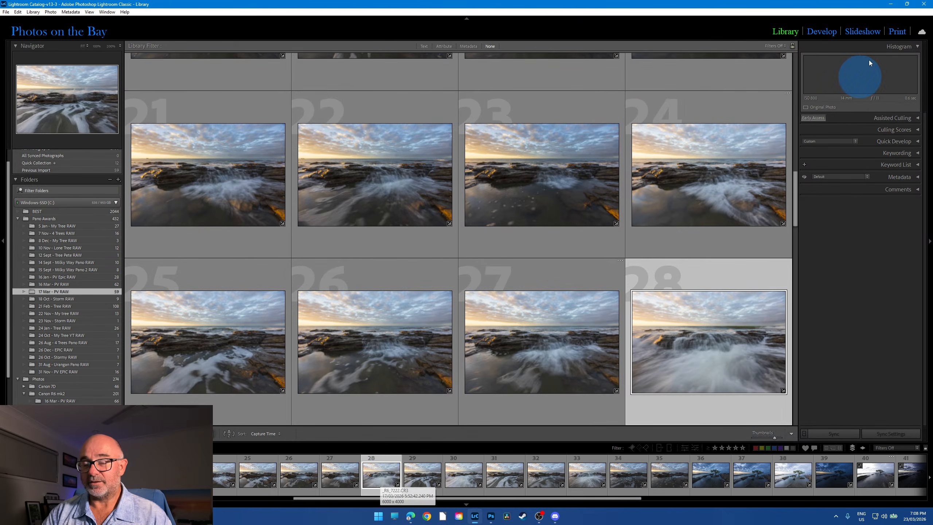
{"action": "left_click", "coordinate": [824, 32]}
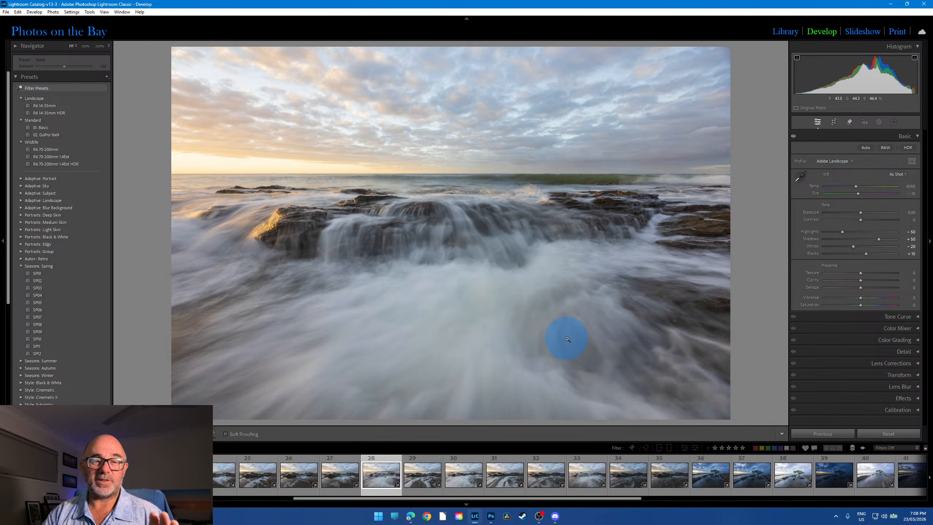
Crop photo 28 to the 2 x 1 aspect ratio, shifting the image down within the frame to keep more sky.
{"action": "left_click", "coordinate": [833, 122]}
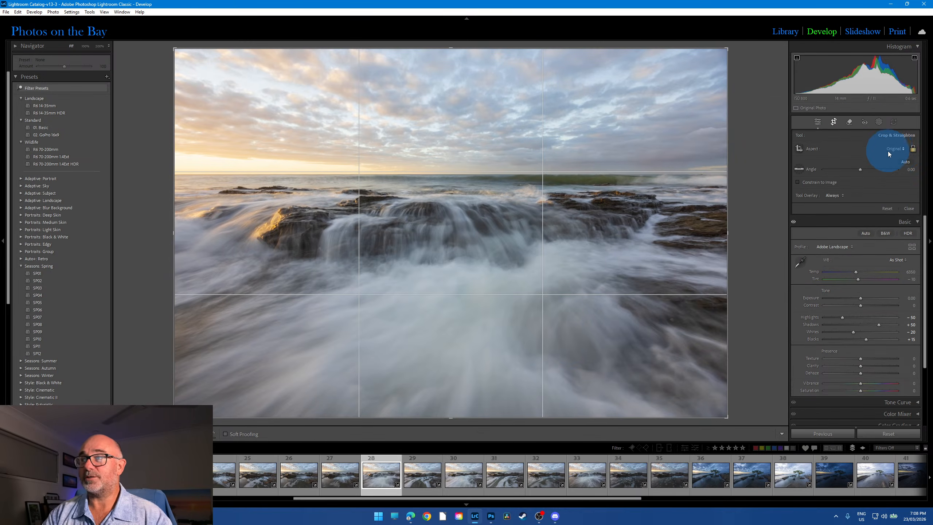
{"action": "left_click", "coordinate": [900, 151]}
{"action": "left_click", "coordinate": [856, 292]}
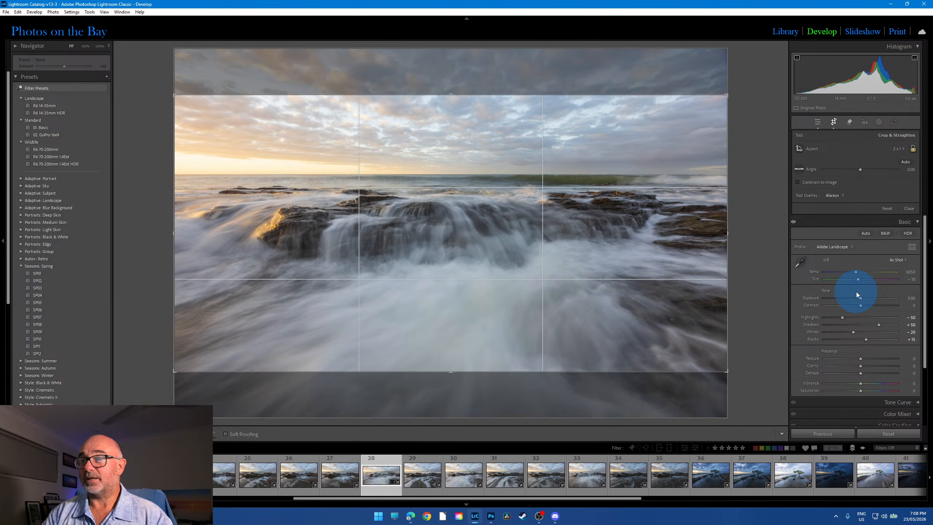
{"action": "left_click_drag", "start_coordinate": [594, 247], "coordinate": [597, 263]}
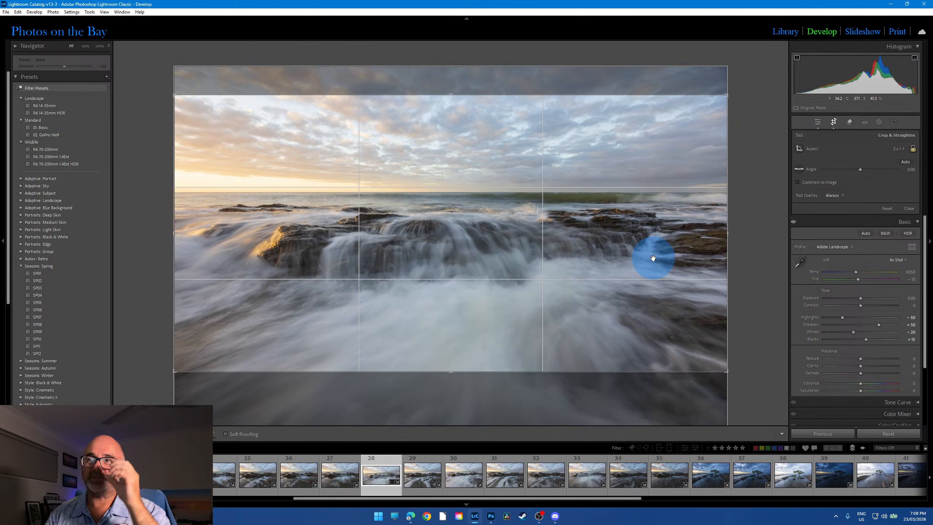
{"action": "left_click", "coordinate": [834, 123]}
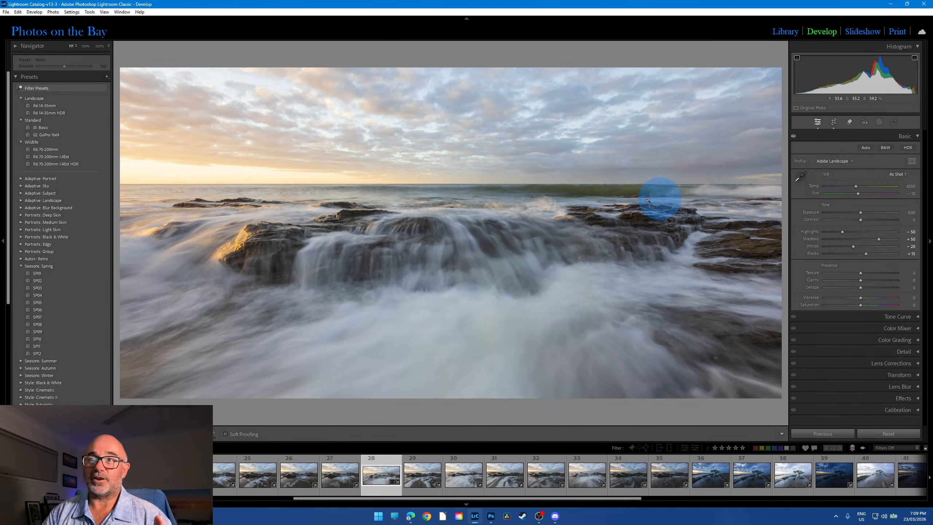
Inspect the wave on the horizon of photo 28 up close, and reset all of the photo's develop settings.
{"action": "left_click", "coordinate": [637, 191]}
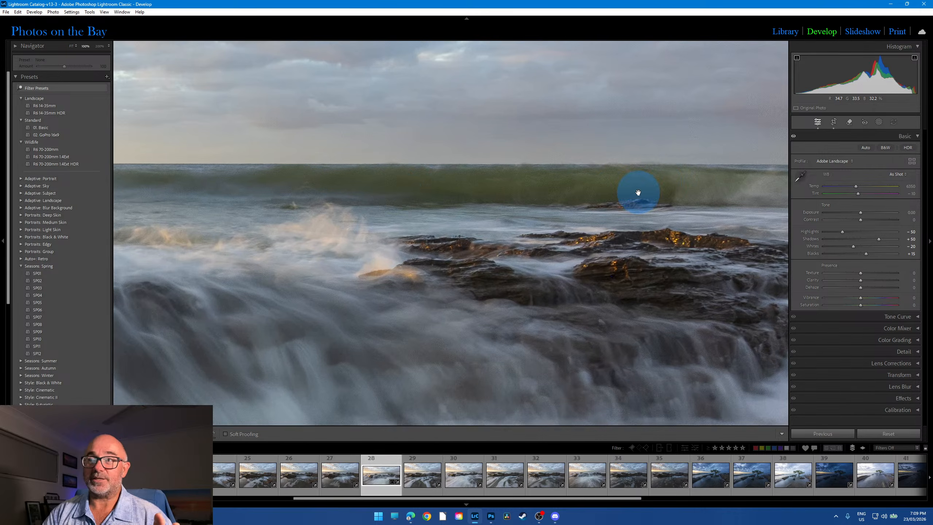
{"action": "left_click", "coordinate": [614, 195]}
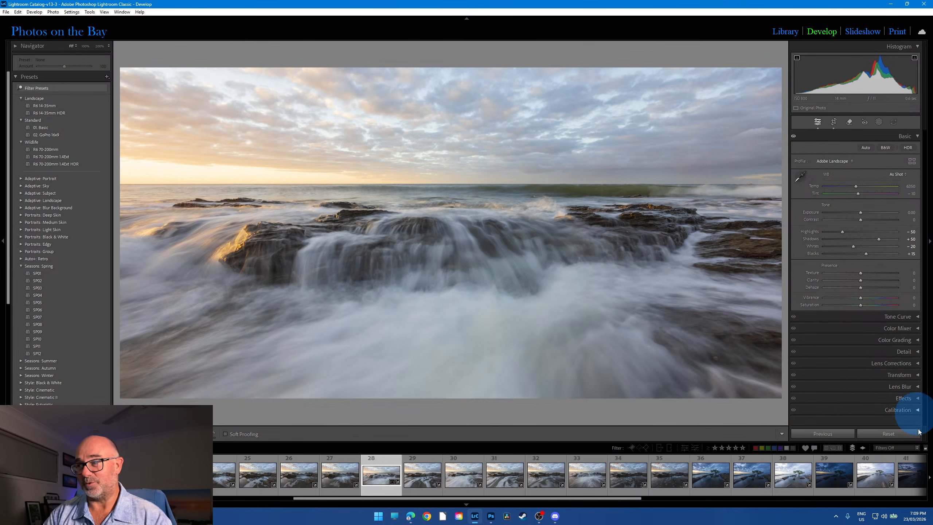
{"action": "left_click", "coordinate": [900, 433]}
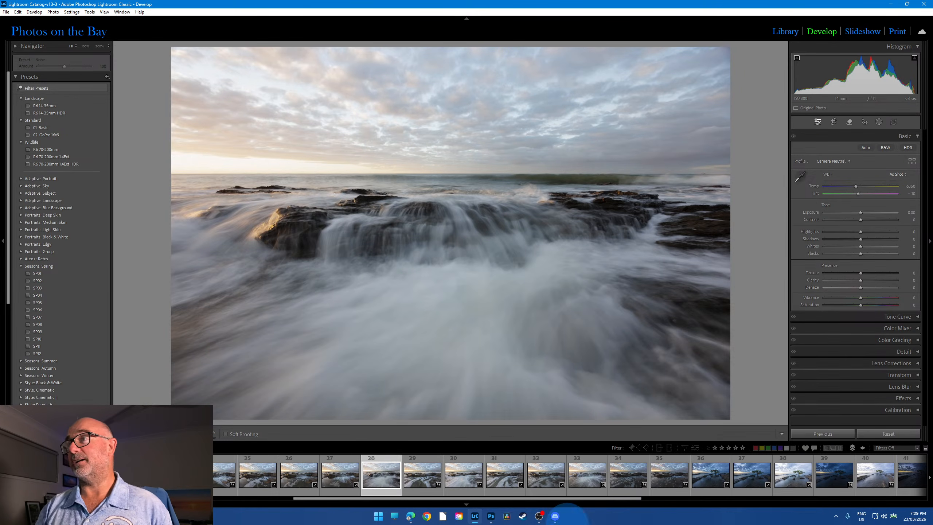
Open the first photo of the 16 Jan - PV Epic RAW folder in Develop.
{"action": "left_click", "coordinate": [792, 31]}
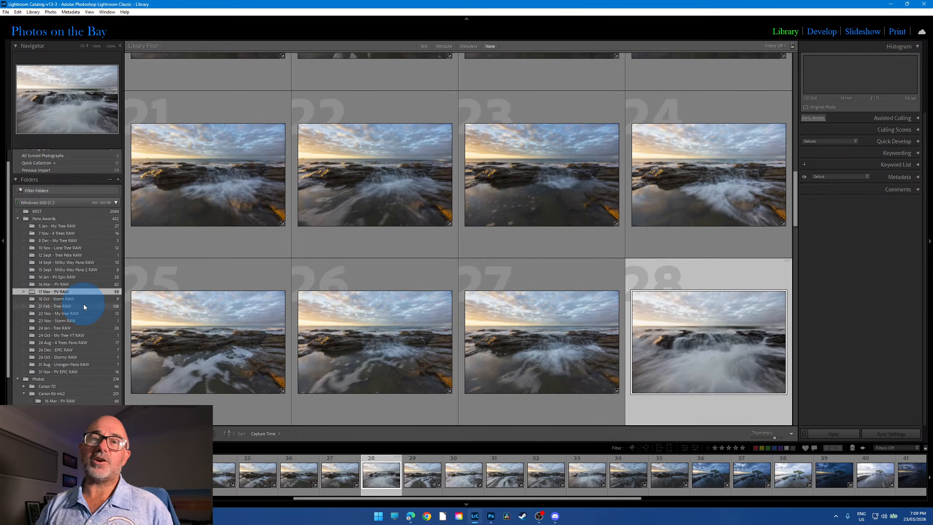
{"action": "left_click", "coordinate": [60, 226]}
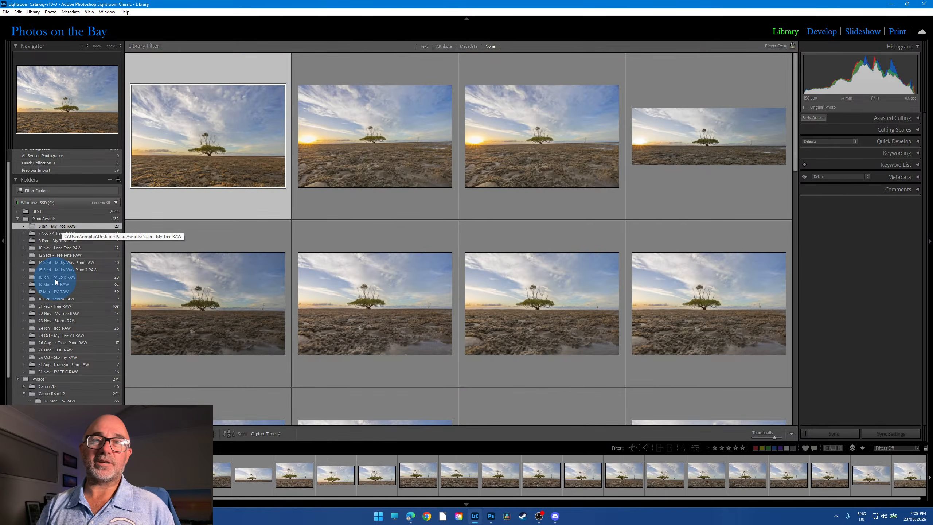
{"action": "left_click", "coordinate": [56, 277]}
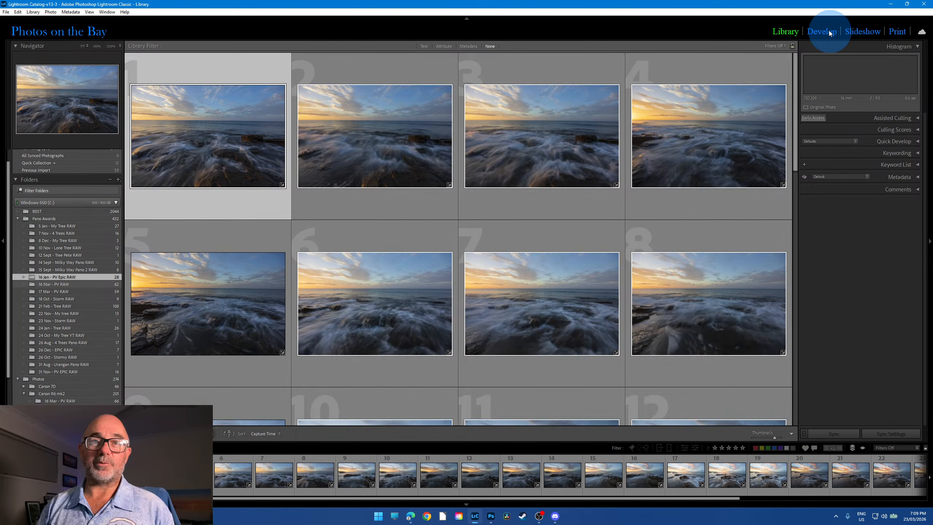
{"action": "left_click", "coordinate": [824, 33]}
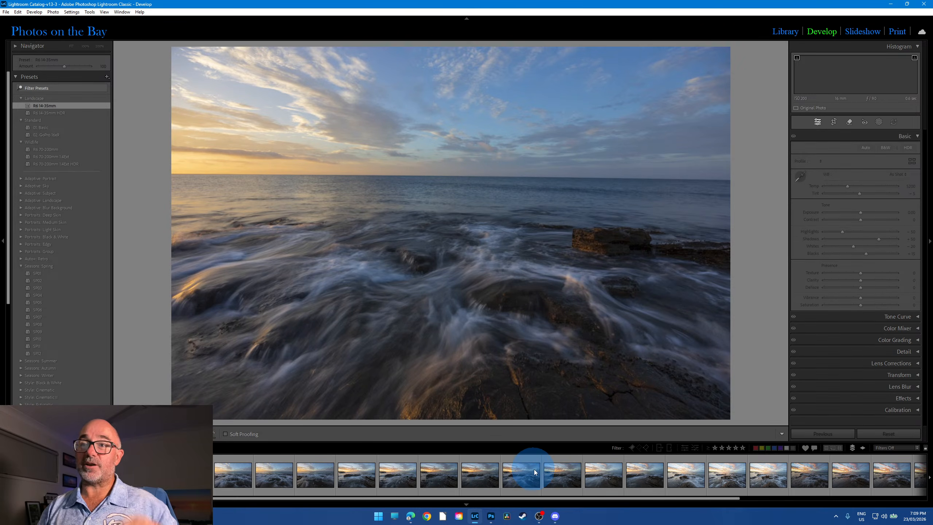
Try a 2 x 1 crop on the folder's first photo, moving the image up and back down within the frame.
{"action": "left_click", "coordinate": [837, 122]}
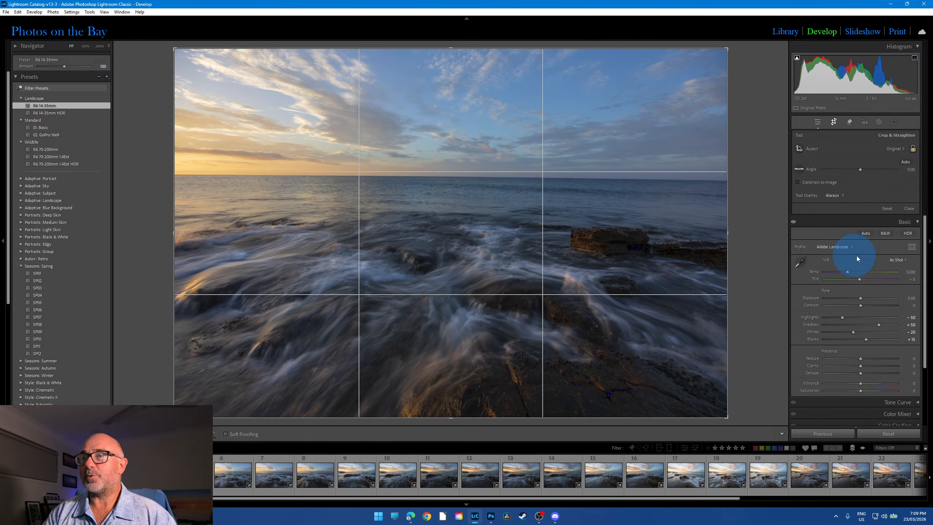
{"action": "left_click", "coordinate": [895, 149]}
{"action": "left_click", "coordinate": [839, 291]}
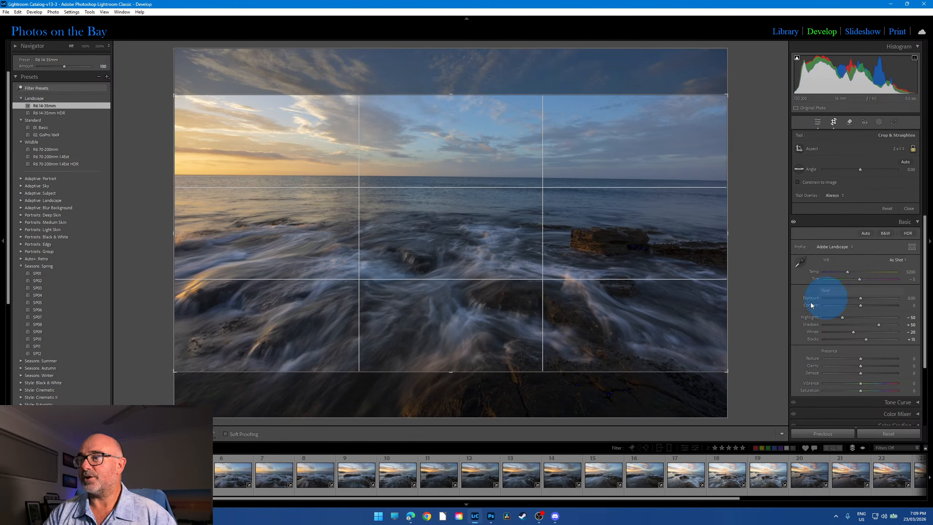
{"action": "left_click_drag", "start_coordinate": [556, 285], "coordinate": [555, 223]}
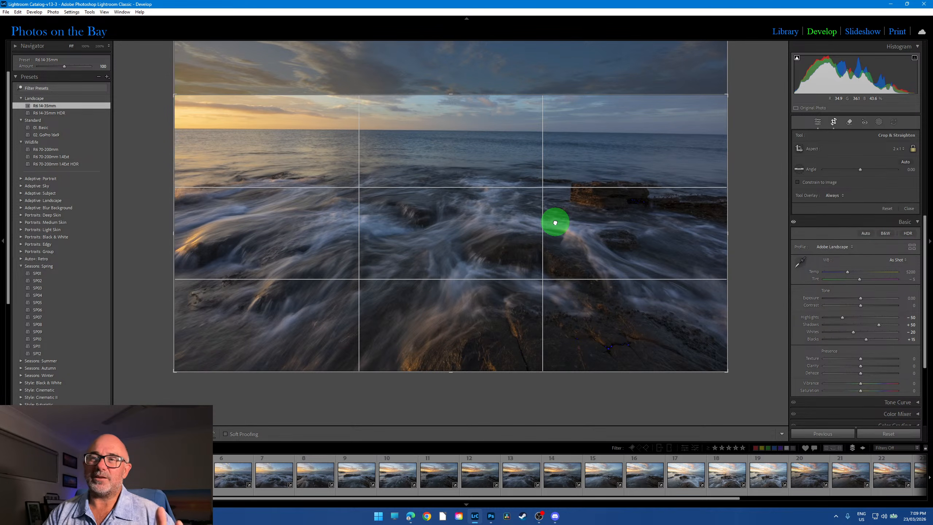
{"action": "left_click_drag", "start_coordinate": [556, 223], "coordinate": [555, 280]}
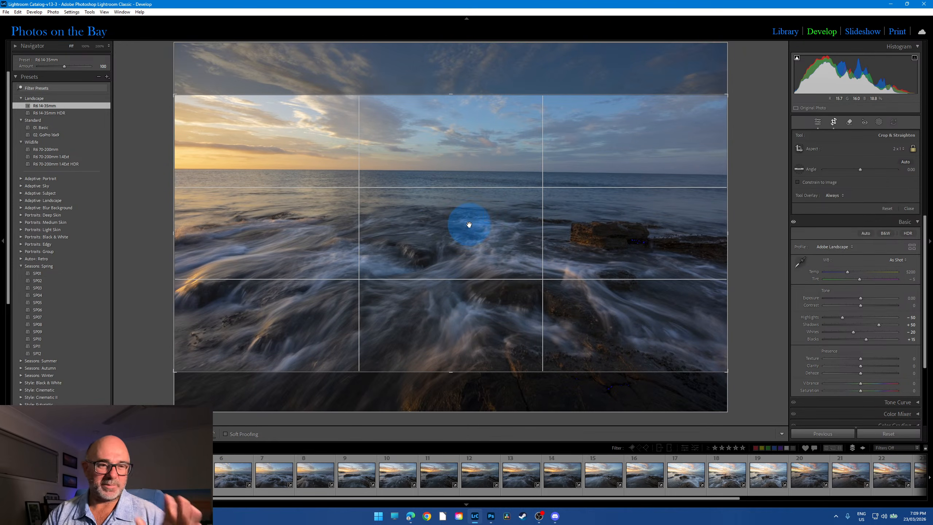
{"action": "left_click", "coordinate": [833, 123]}
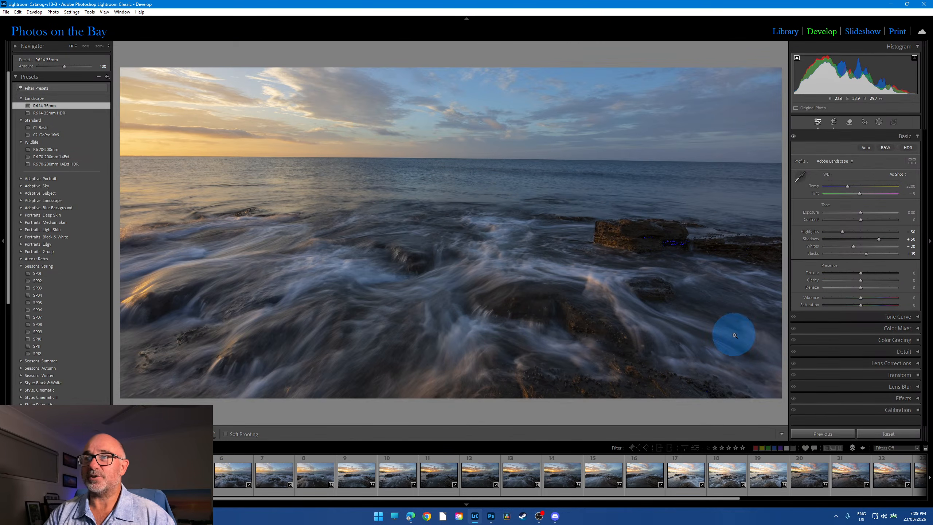
Restore the first photo's crop to the As Shot aspect ratio and leave the crop tool.
{"action": "left_click", "coordinate": [834, 122]}
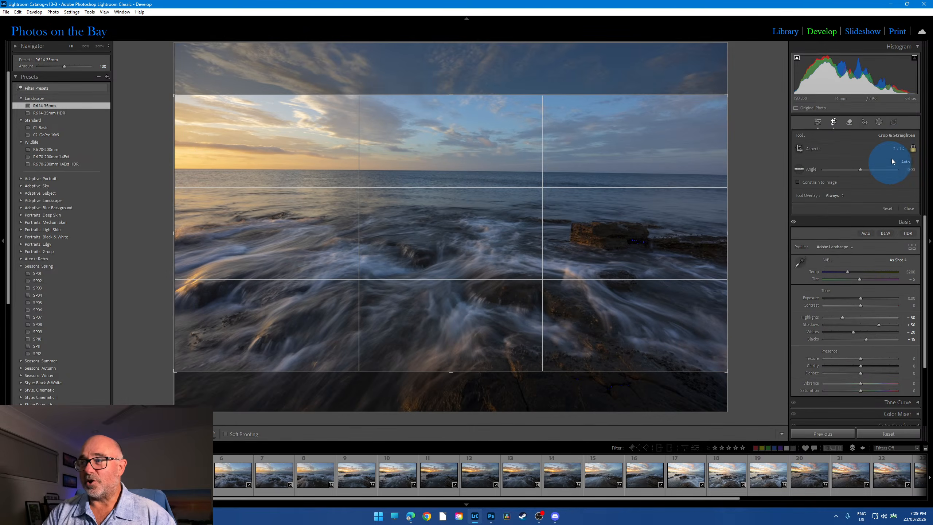
{"action": "left_click", "coordinate": [898, 148]}
{"action": "left_click", "coordinate": [848, 159]}
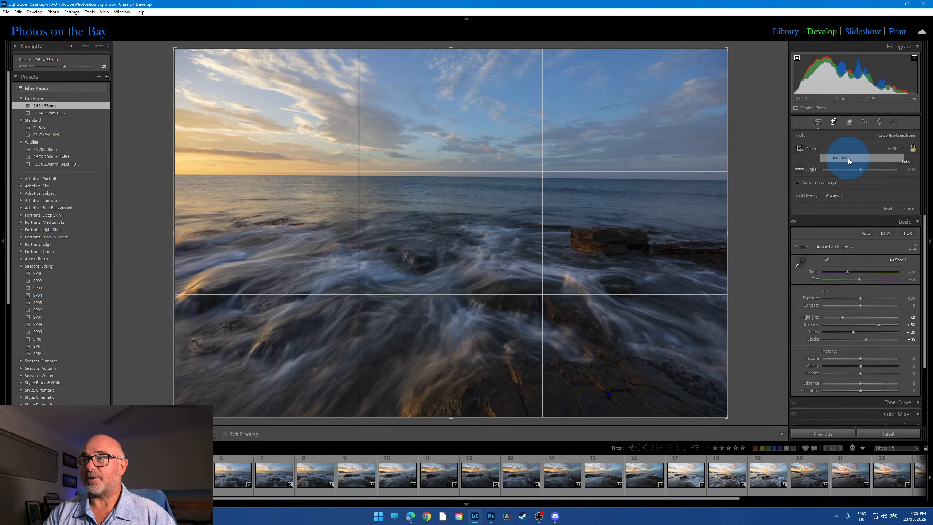
{"action": "left_click", "coordinate": [834, 124]}
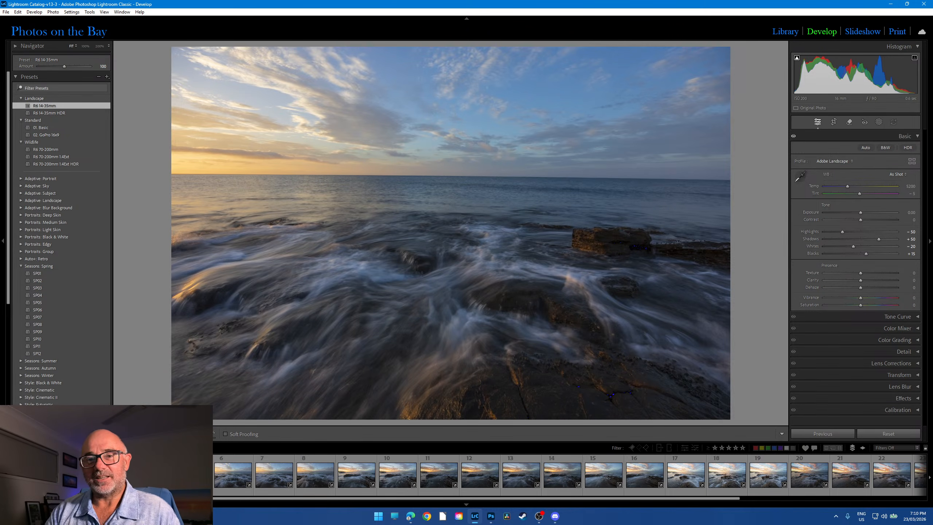
Open photo 6 and crop it to 2 x 1, straightening it to an angle of -0.28 and adjusting the image's vertical position.
{"action": "left_click", "coordinate": [191, 475]}
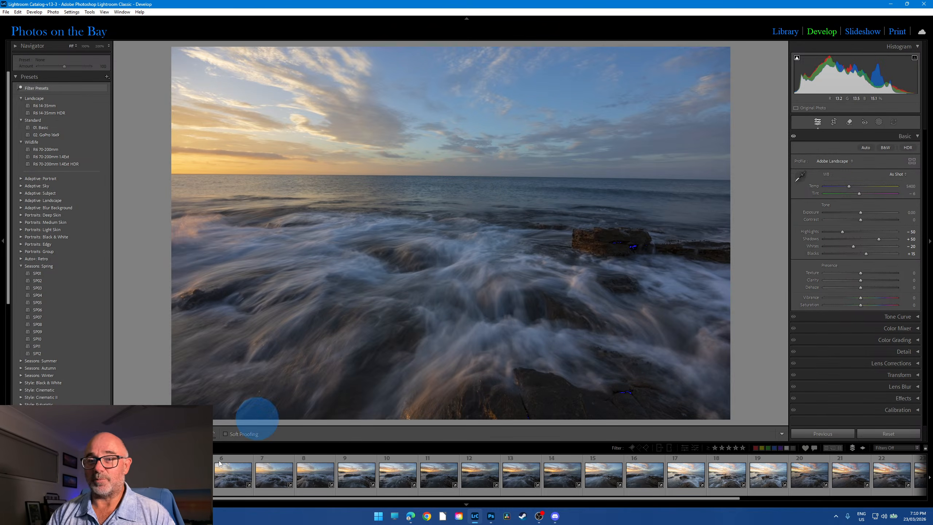
{"action": "left_click", "coordinate": [232, 493]}
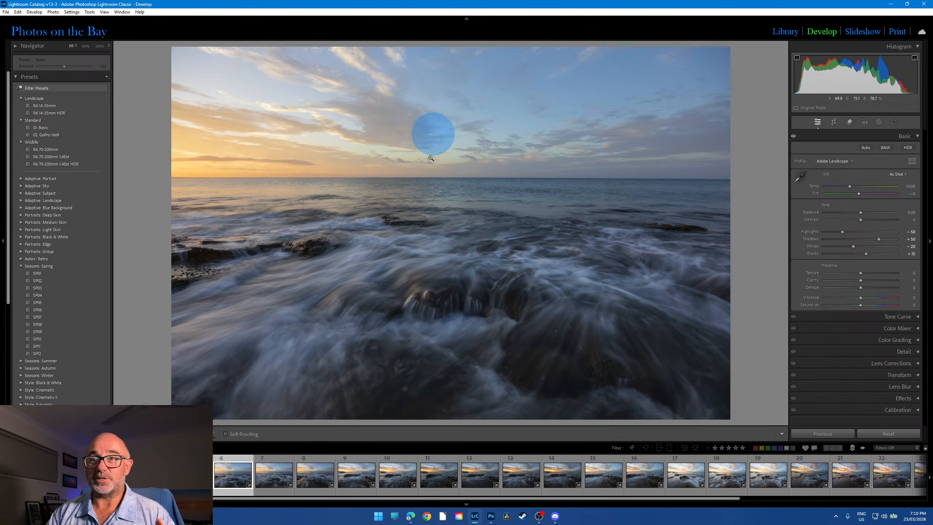
{"action": "left_click", "coordinate": [838, 123]}
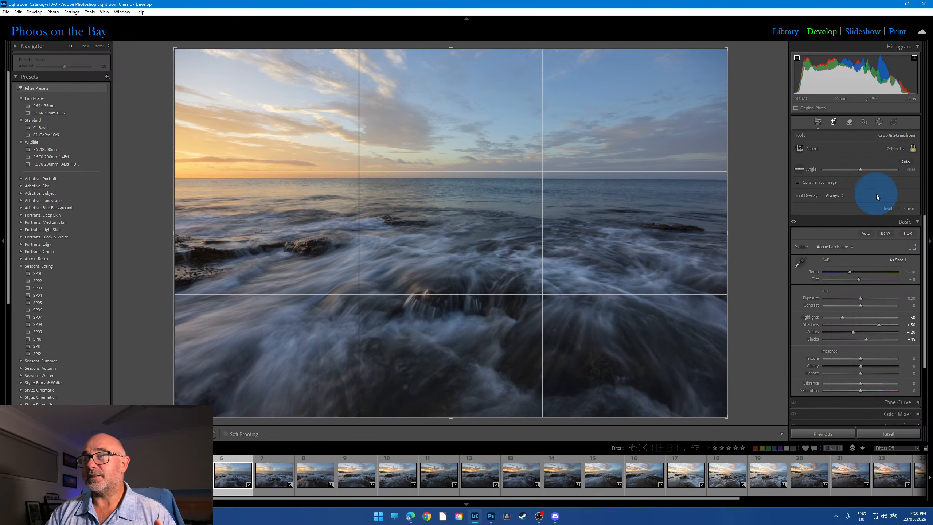
{"action": "left_click", "coordinate": [897, 149]}
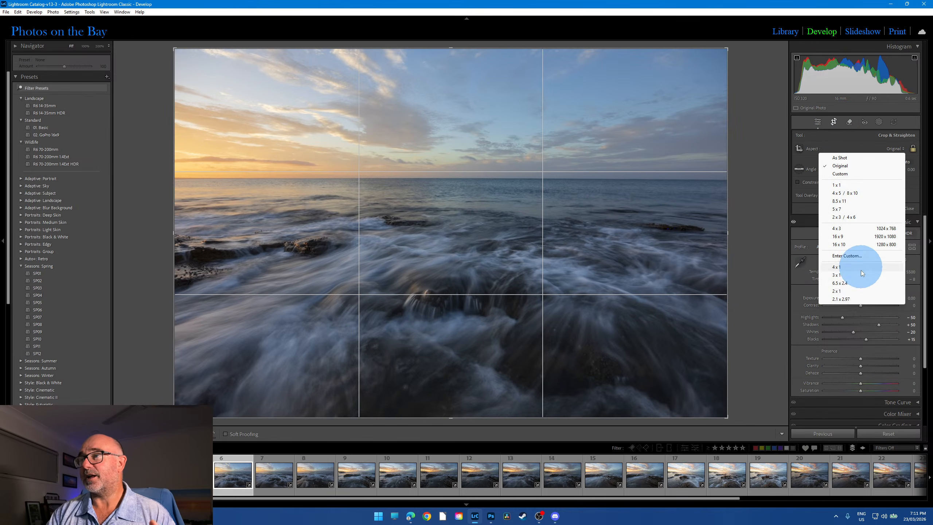
{"action": "left_click", "coordinate": [849, 292]}
{"action": "left_click_drag", "start_coordinate": [617, 356], "coordinate": [593, 339]}
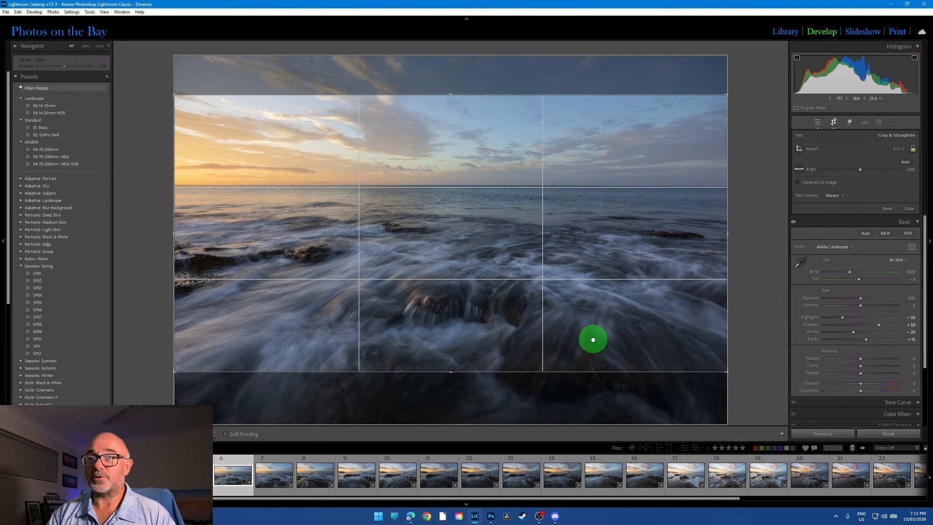
{"action": "left_click_drag", "start_coordinate": [758, 306], "coordinate": [762, 305]}
{"action": "left_click_drag", "start_coordinate": [608, 304], "coordinate": [603, 291]}
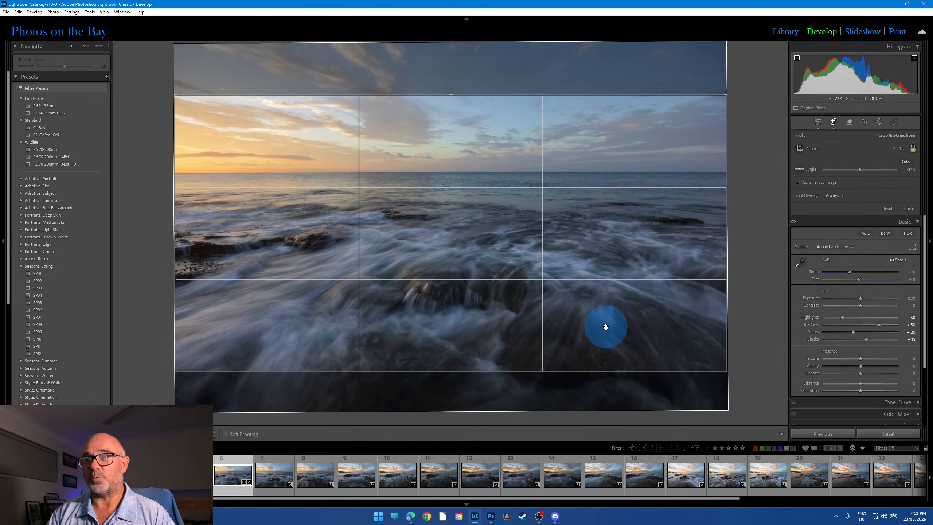
{"action": "left_click", "coordinate": [833, 124]}
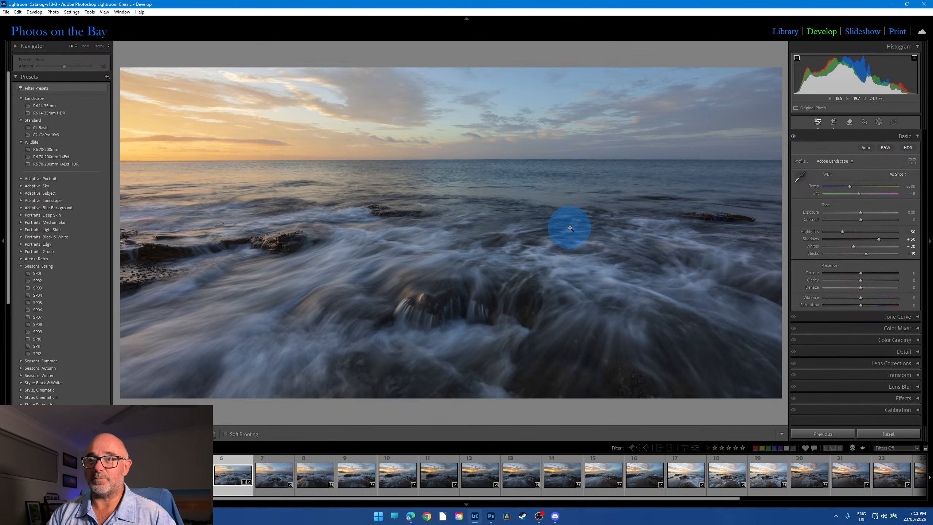
Browse the neighbouring seascapes, including photos 9 and 10, and open photo 13.
{"action": "left_click", "coordinate": [284, 490]}
{"action": "left_click", "coordinate": [354, 493]}
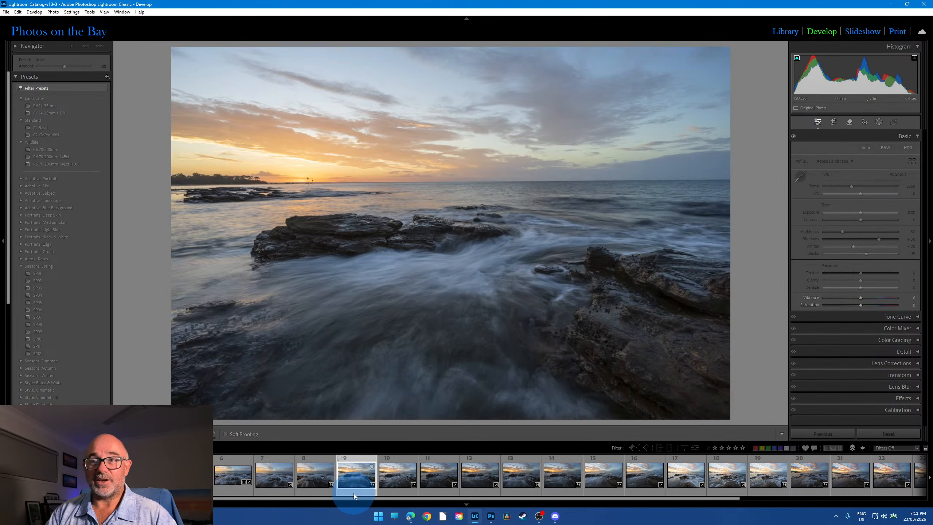
{"action": "left_click", "coordinate": [398, 492]}
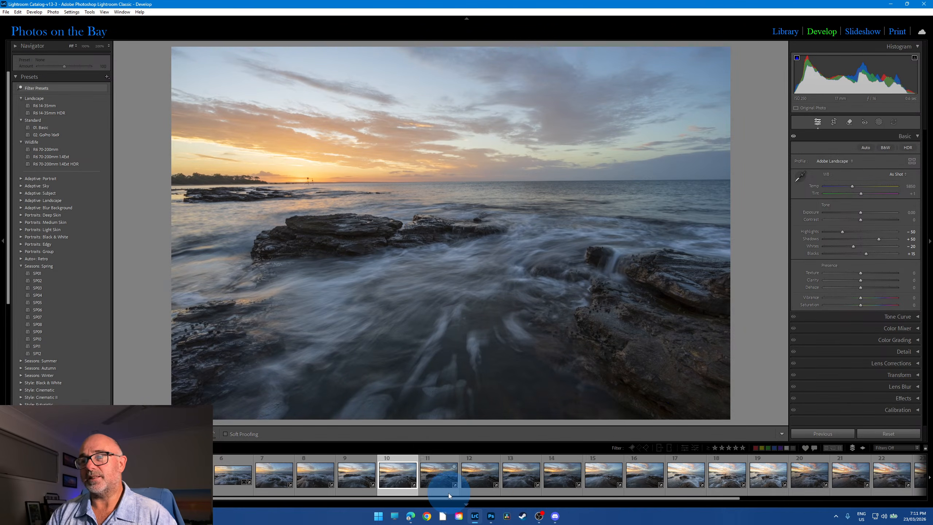
{"action": "left_click", "coordinate": [517, 491]}
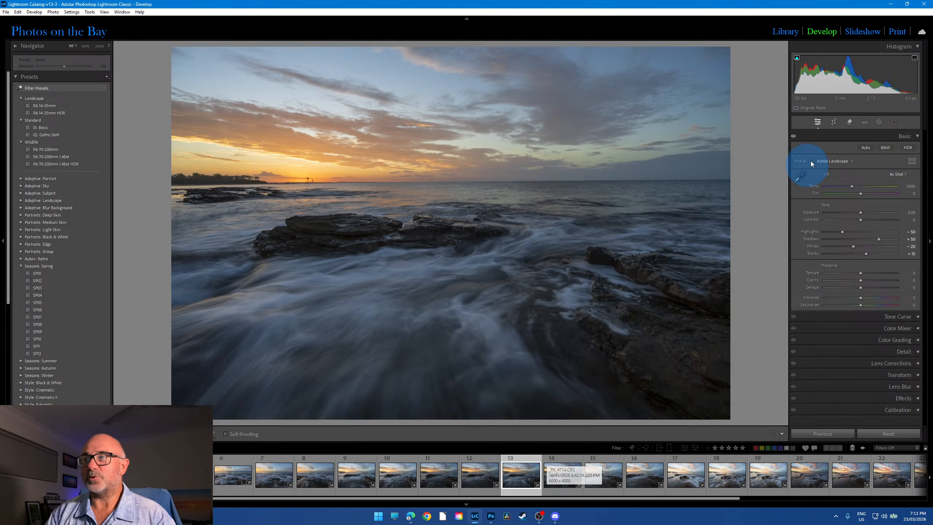
Straighten photo 13 to an angle of 0.57, crop it to 2 x 1 with the image shifted down, and return to the Library.
{"action": "left_click", "coordinate": [833, 121]}
{"action": "left_click_drag", "start_coordinate": [763, 211], "coordinate": [765, 210]}
{"action": "left_click", "coordinate": [895, 149]}
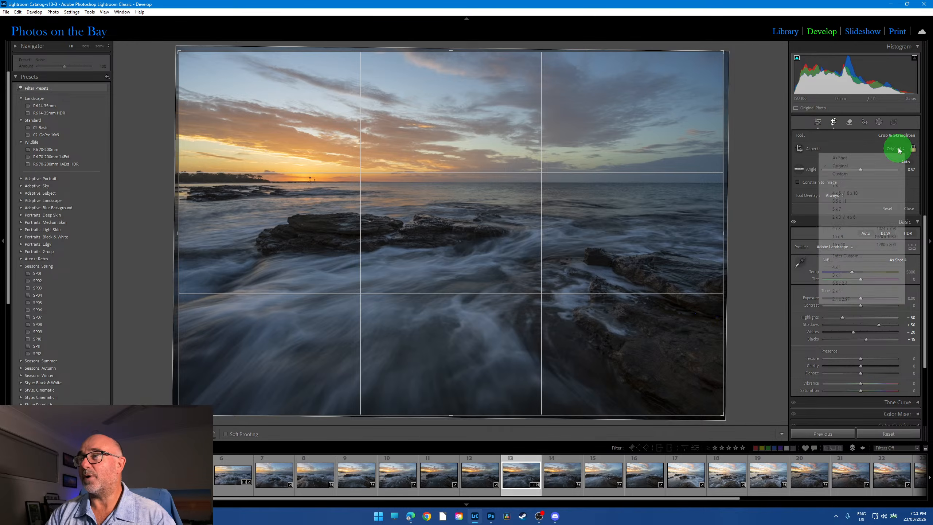
{"action": "left_click", "coordinate": [845, 291]}
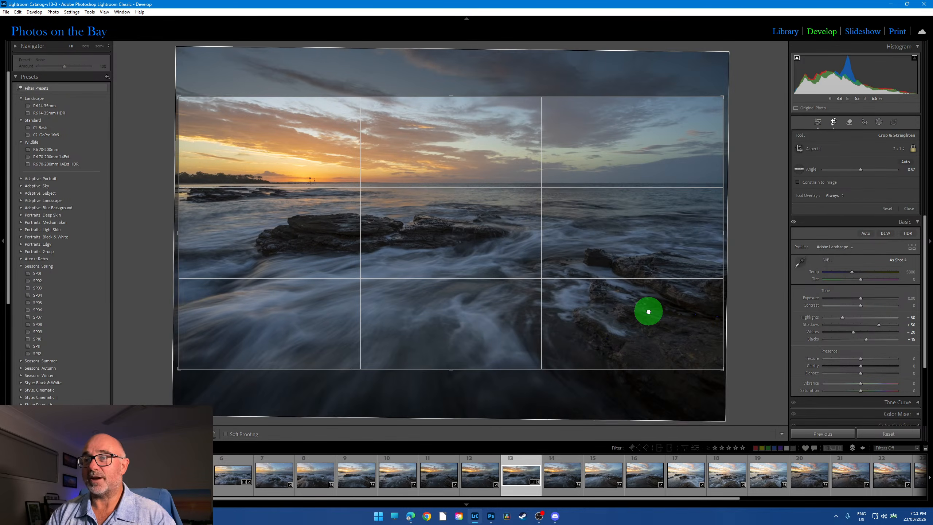
{"action": "left_click_drag", "start_coordinate": [648, 312], "coordinate": [648, 320]}
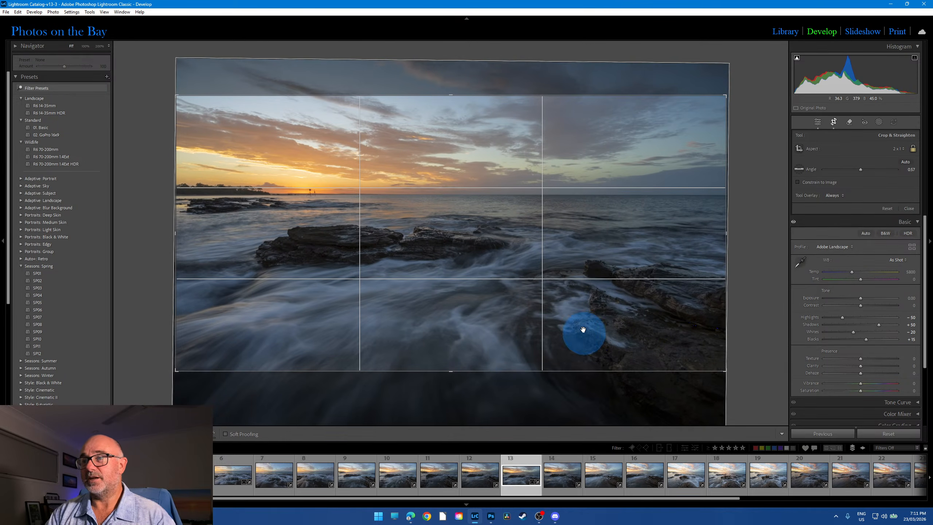
{"action": "left_click_drag", "start_coordinate": [583, 330], "coordinate": [583, 328]}
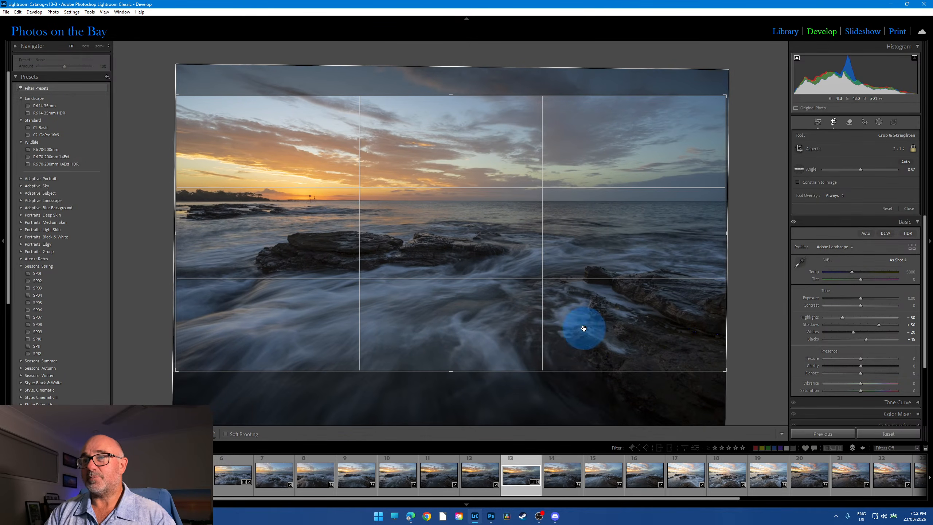
{"action": "left_click", "coordinate": [835, 127]}
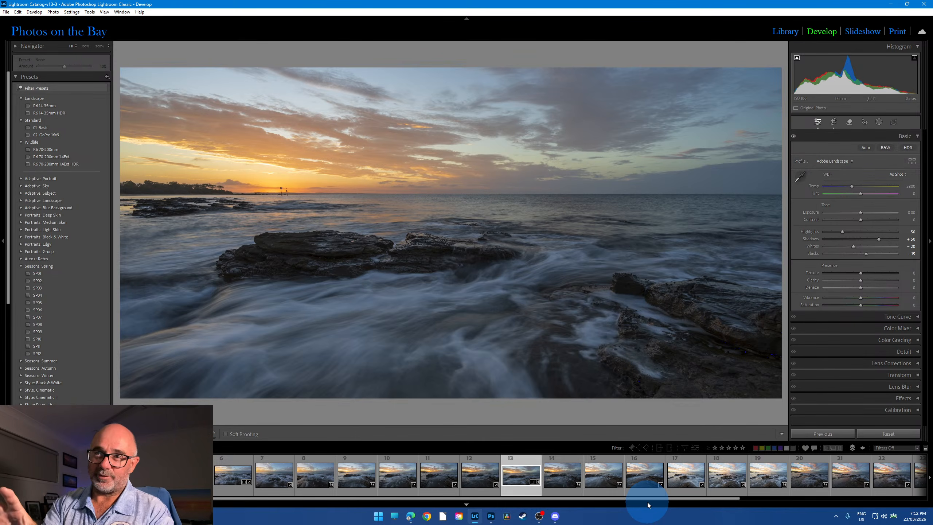
{"action": "left_click", "coordinate": [785, 31]}
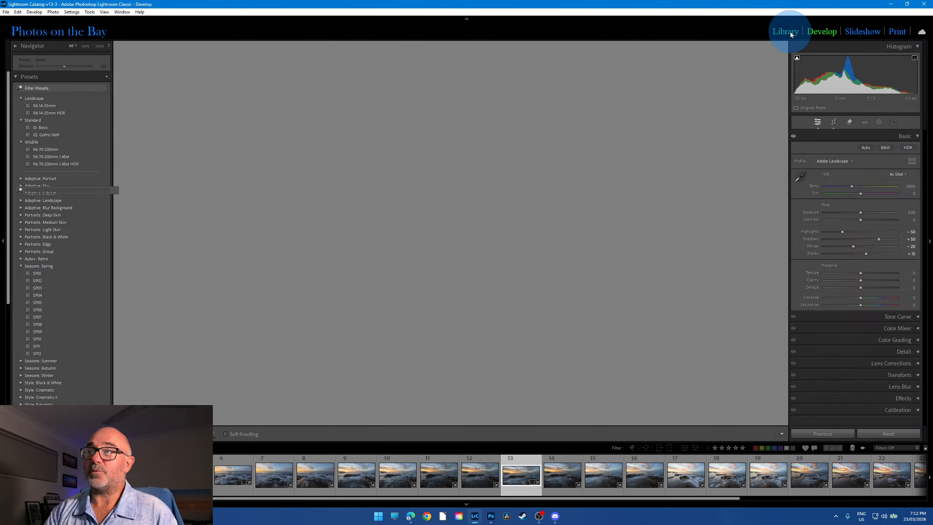
Browse the tree and Milky Way folders under Pano Awards, including 21 Feb - Tree RAW and 5 Jan - My Tree RAW, for panorama candidates.
{"action": "left_click", "coordinate": [59, 241]}
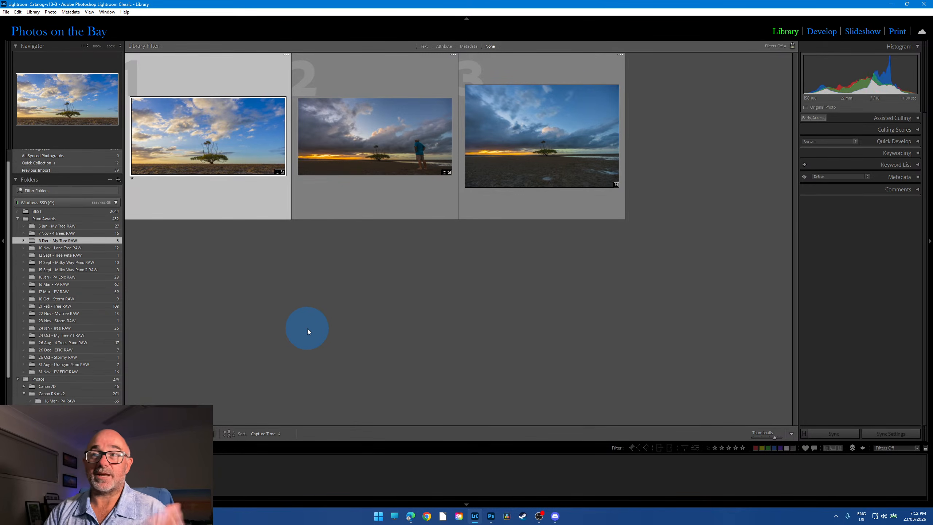
{"action": "left_click", "coordinate": [74, 255]}
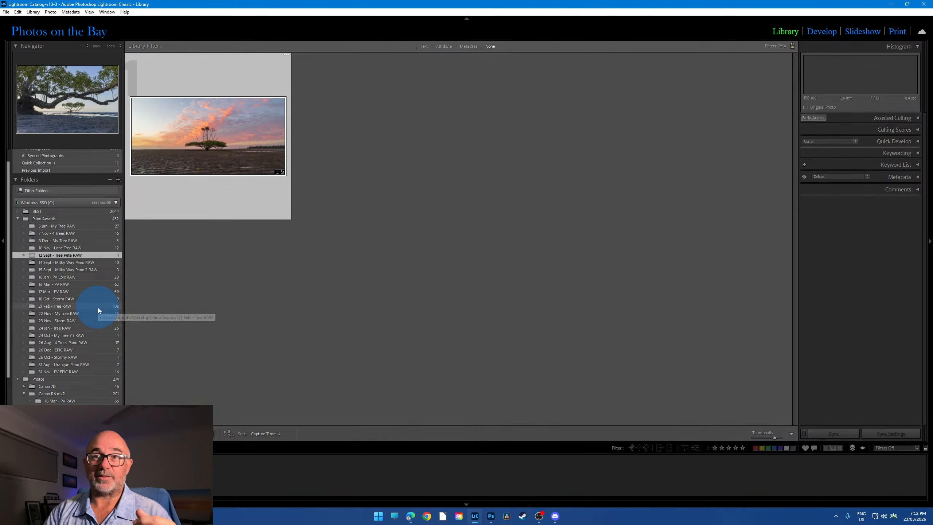
{"action": "left_click", "coordinate": [88, 271]}
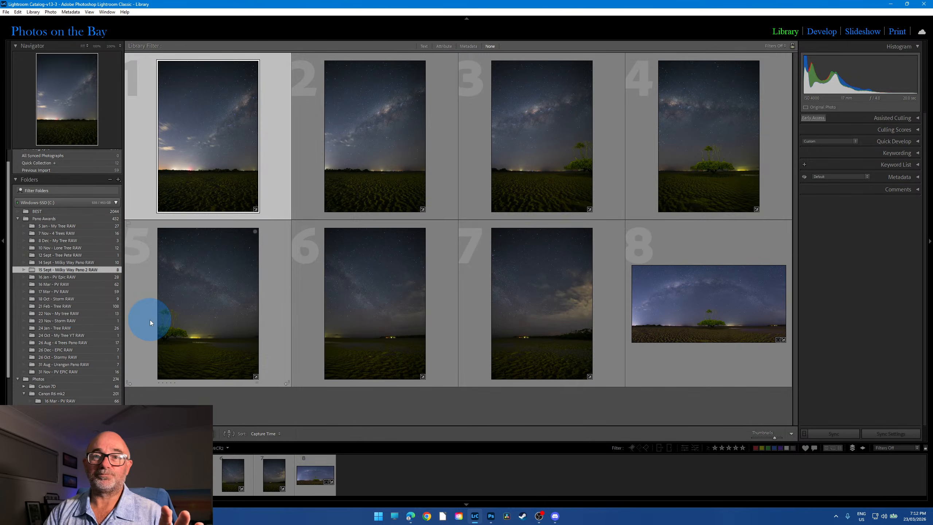
{"action": "left_click", "coordinate": [67, 307]}
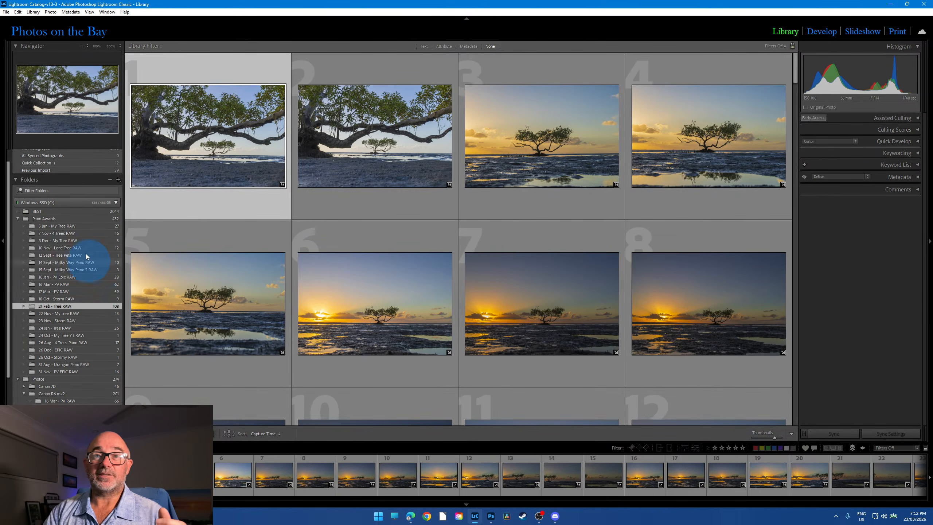
{"action": "left_click", "coordinate": [77, 225]}
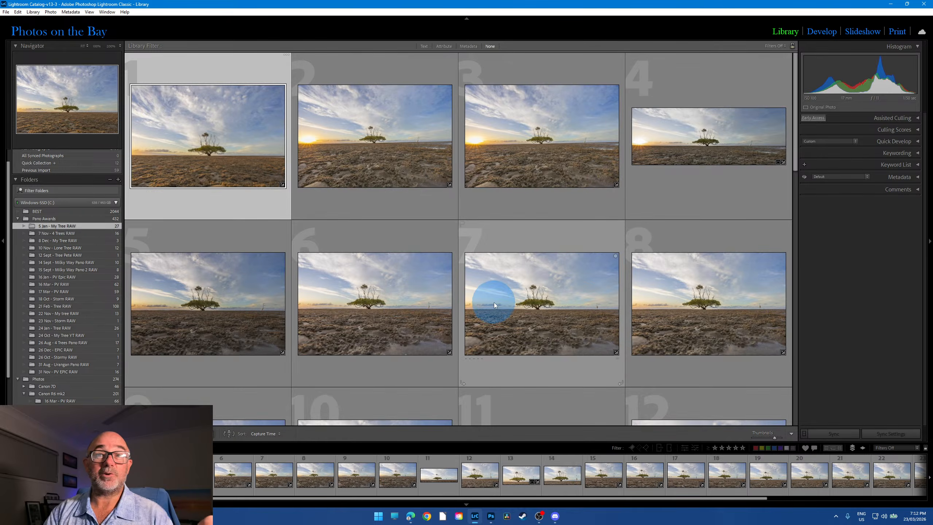
{"action": "scroll", "coordinate": [494, 319], "scroll_direction": "down", "scroll_amount": 10}
{"action": "scroll", "coordinate": [495, 322], "scroll_direction": "up", "scroll_amount": 5}
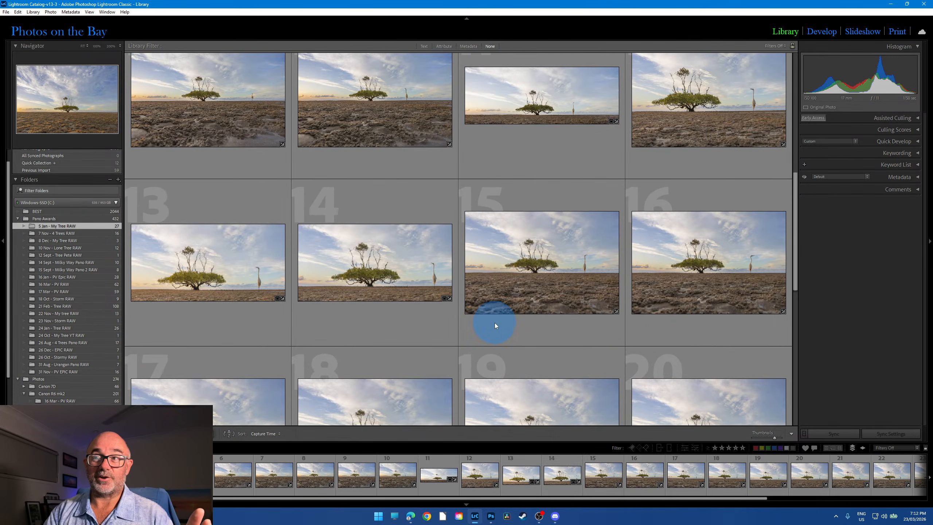
{"action": "scroll", "coordinate": [404, 335], "scroll_direction": "up", "scroll_amount": 5}
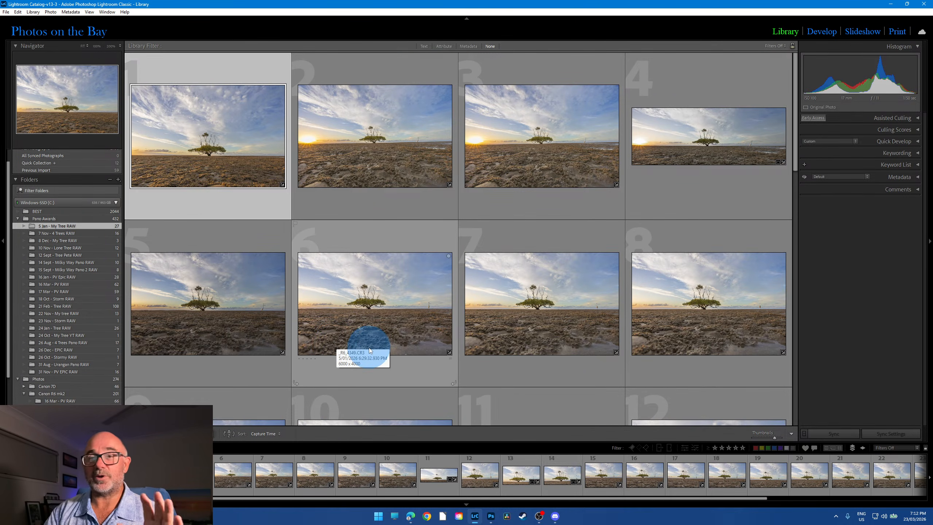
Open the 16 Jan - PV Epic RAW folder in the Develop module and view photos 17, 18 and 19.
{"action": "left_click", "coordinate": [69, 285]}
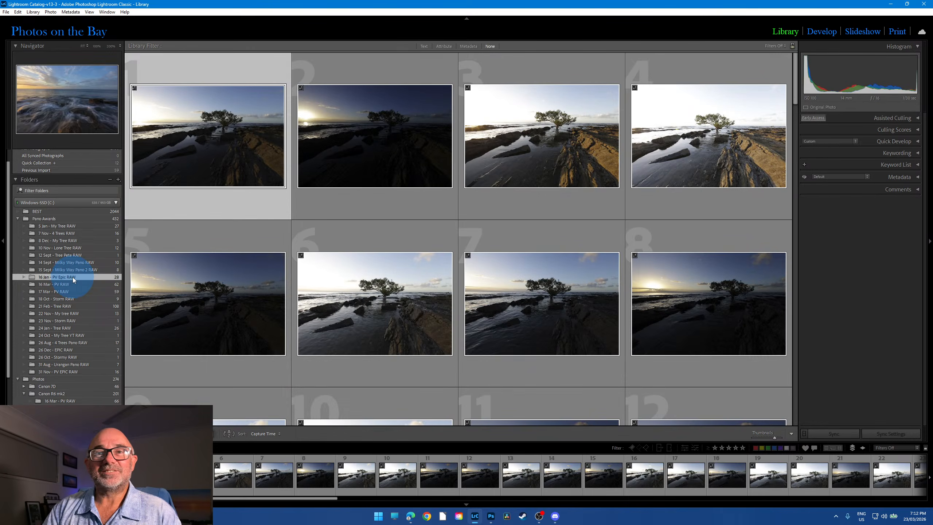
{"action": "left_click", "coordinate": [73, 277]}
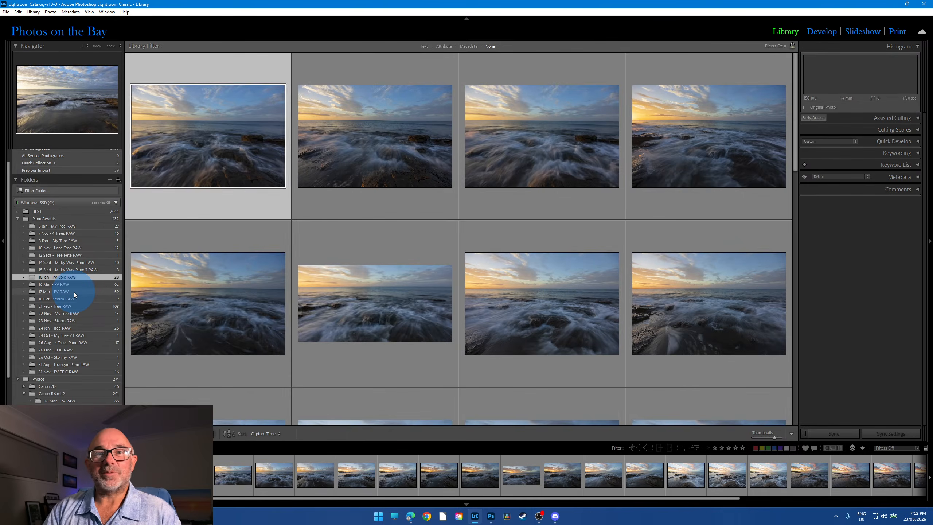
{"action": "left_click", "coordinate": [822, 32]}
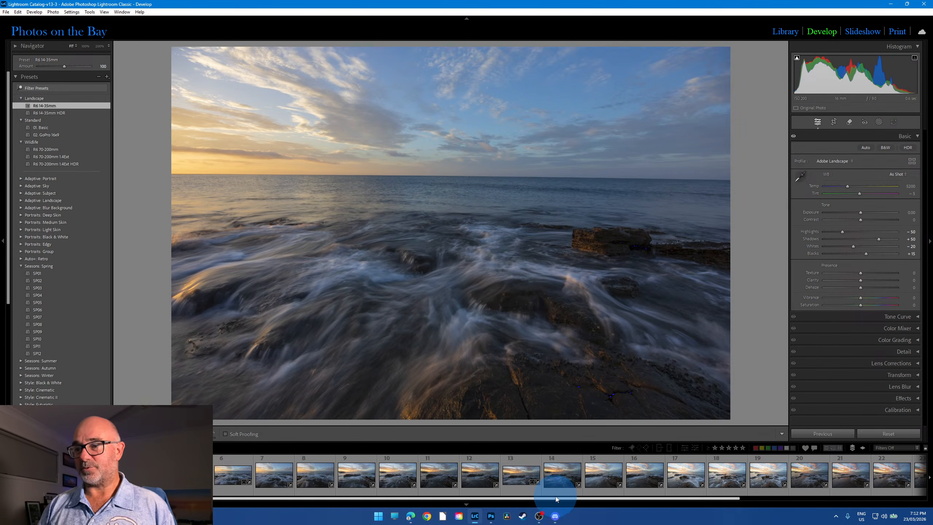
{"action": "left_click_drag", "start_coordinate": [552, 499], "coordinate": [766, 501]}
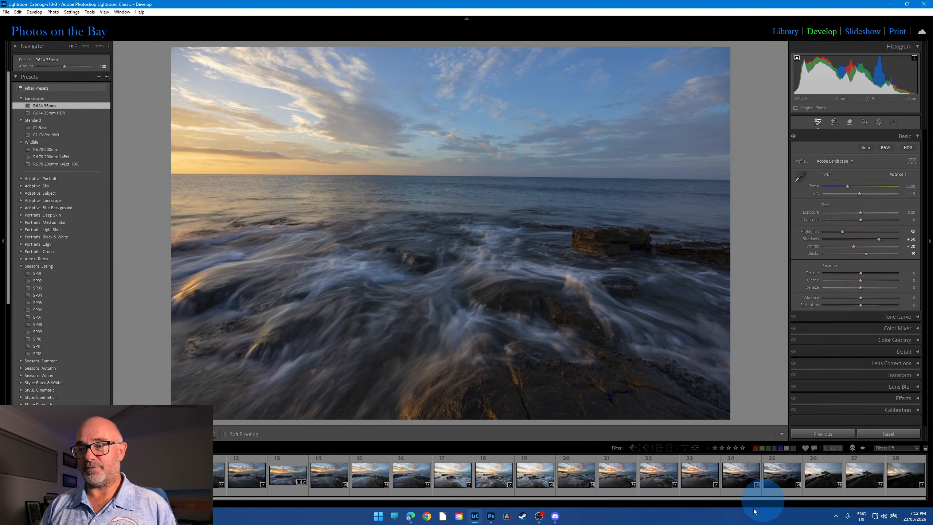
{"action": "left_click", "coordinate": [452, 491]}
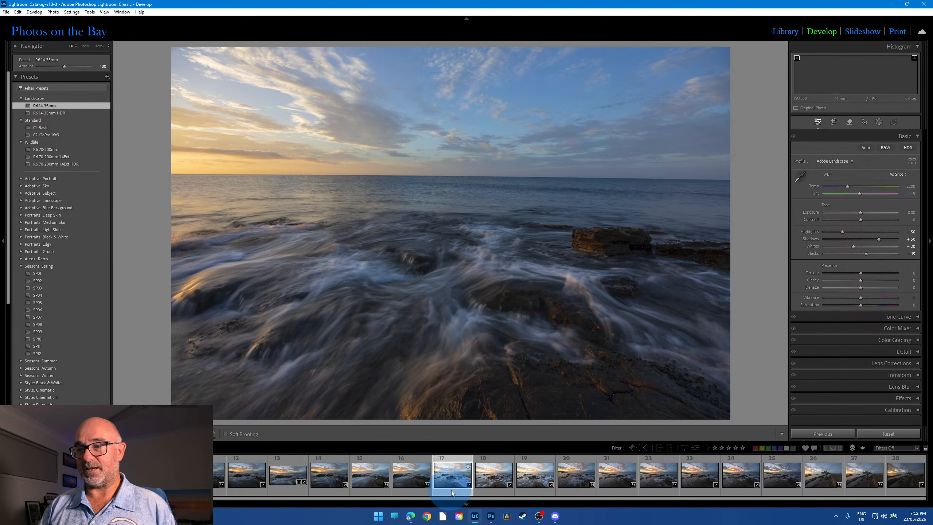
{"action": "left_click", "coordinate": [496, 493]}
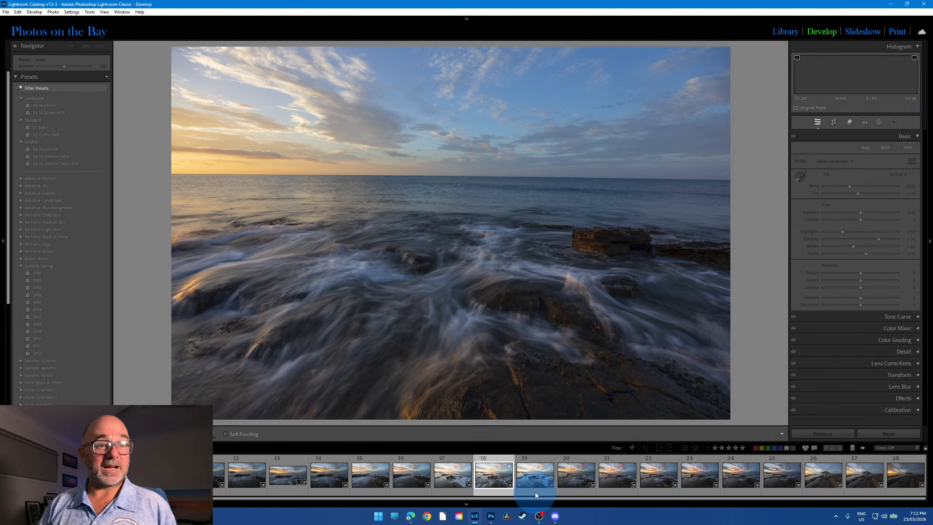
{"action": "left_click", "coordinate": [535, 492]}
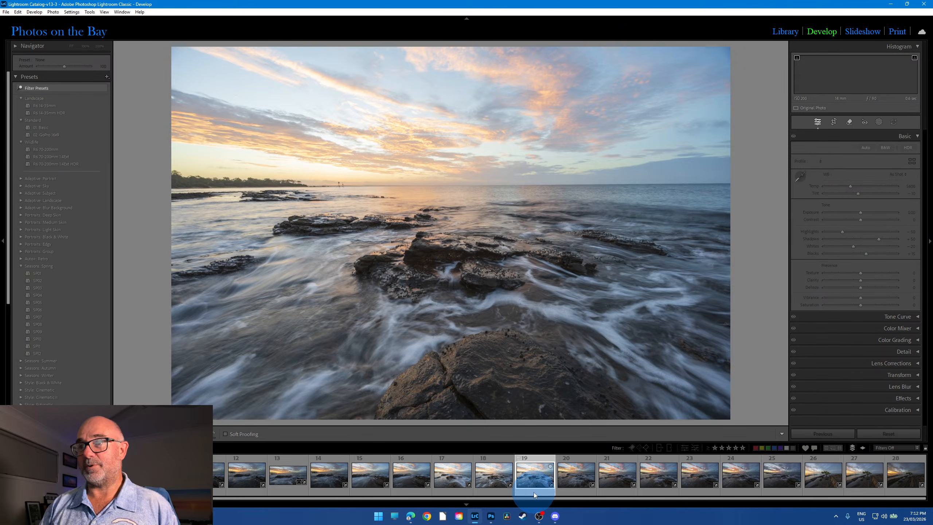
Compare seascape photos 22 and 23 with photos 18 and 19 as candidates for a panoramic crop.
{"action": "left_click", "coordinate": [654, 491]}
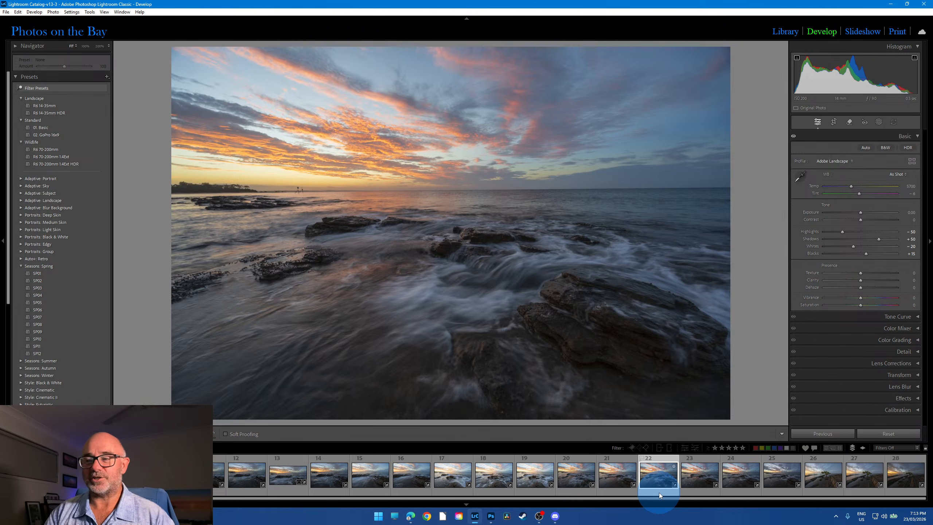
{"action": "key", "text": "Right"}
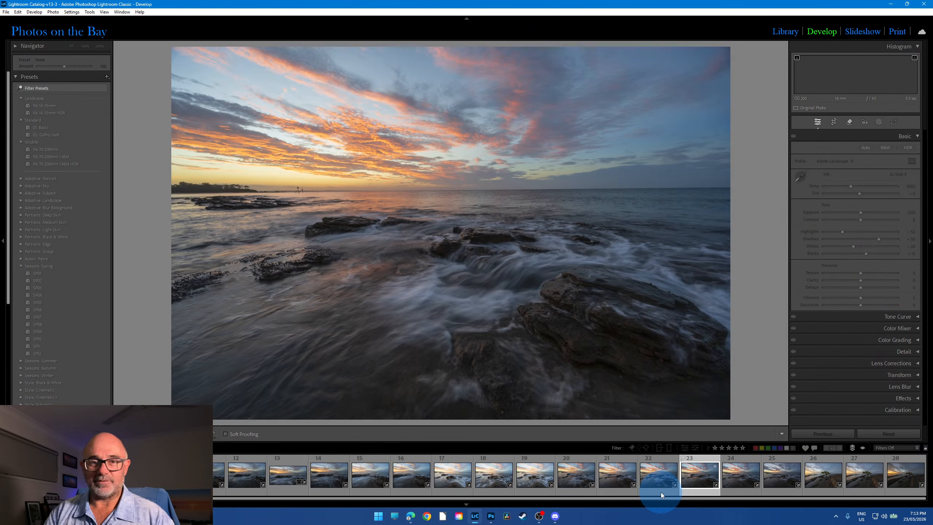
{"action": "left_click", "coordinate": [660, 493]}
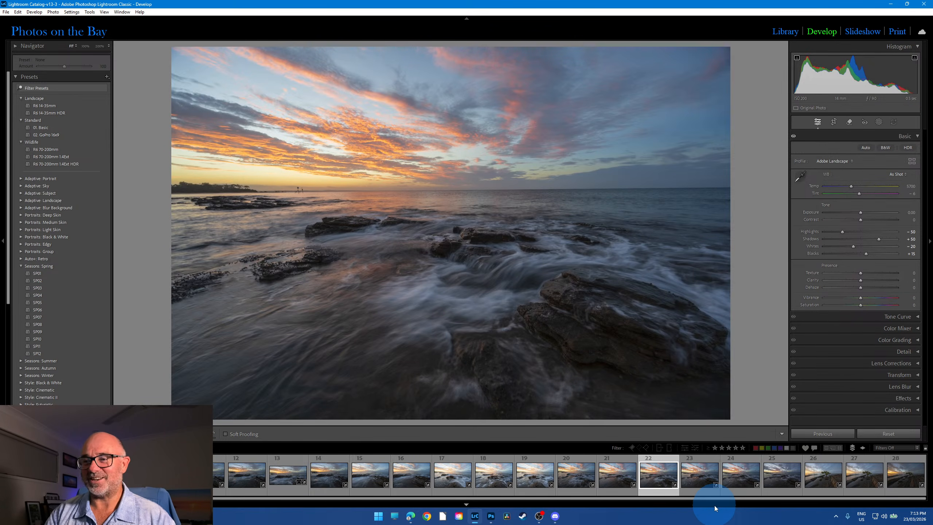
{"action": "left_click", "coordinate": [497, 491]}
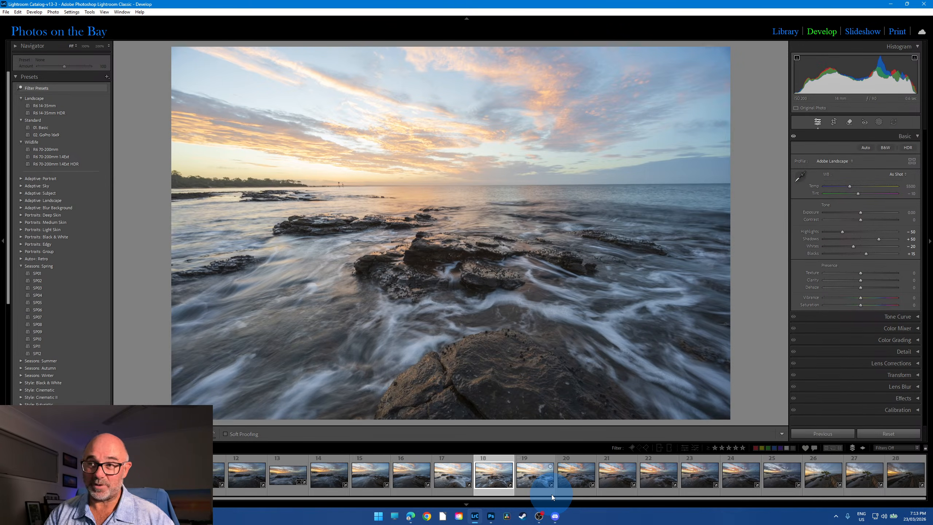
{"action": "left_click", "coordinate": [536, 492]}
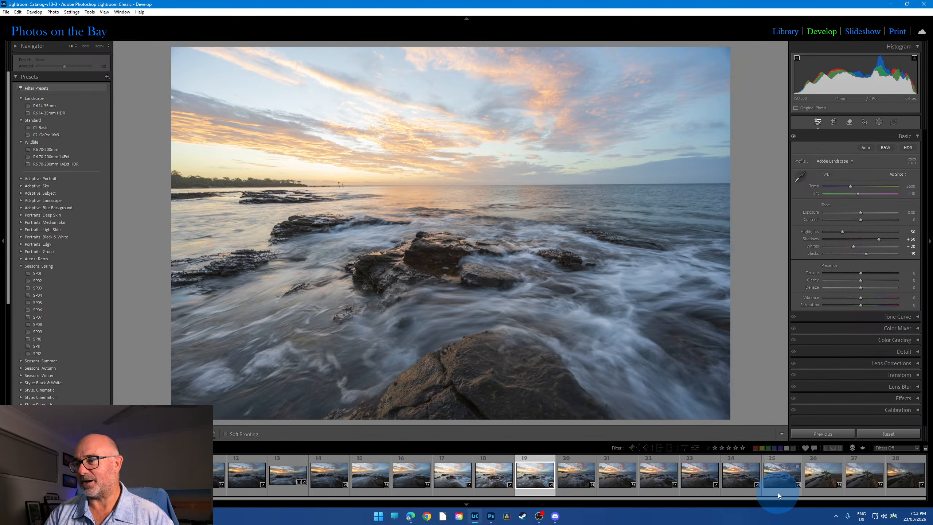
{"action": "left_click", "coordinate": [708, 491]}
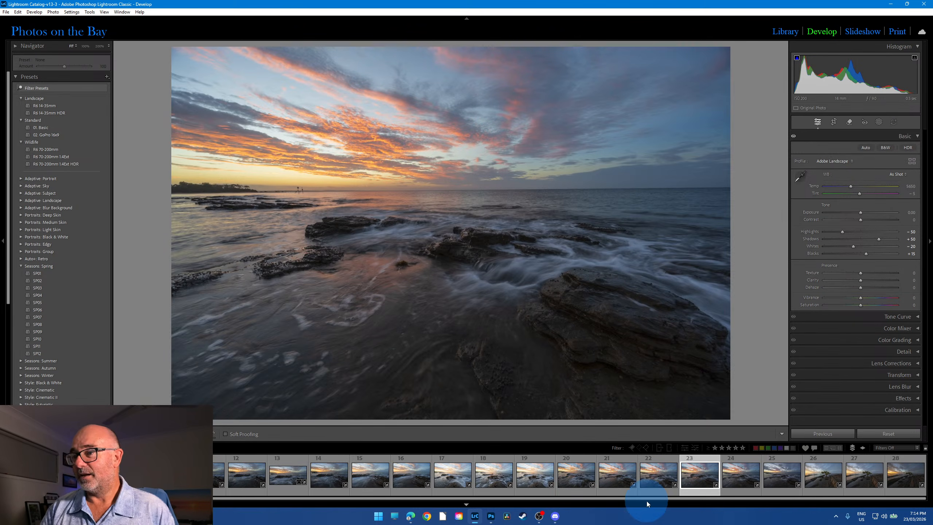
Open photo 20 and crop it to 2 x 1 with the image shifted slightly down in the frame.
{"action": "left_click", "coordinate": [582, 489]}
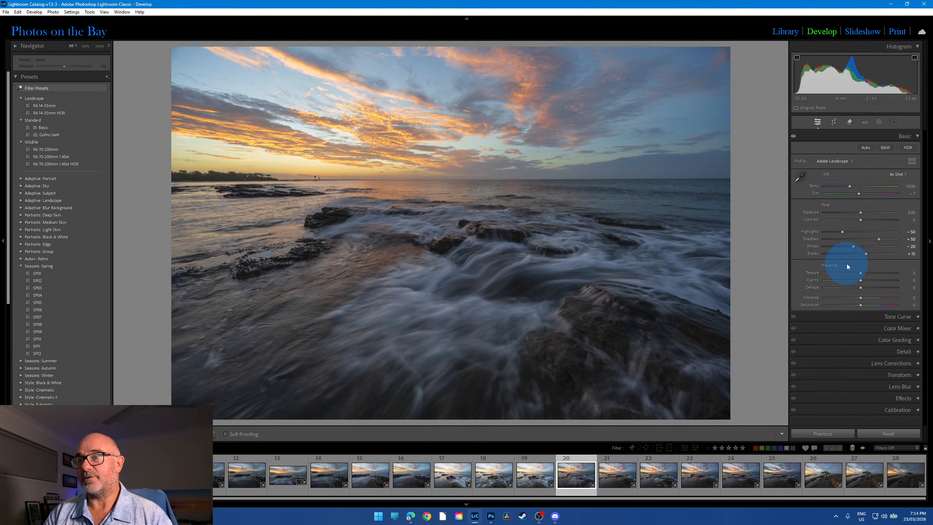
{"action": "left_click", "coordinate": [834, 122]}
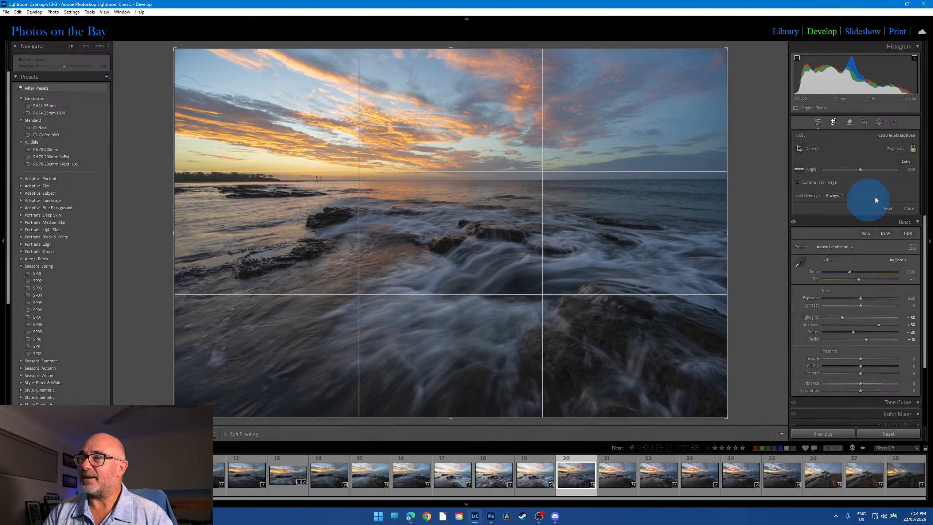
{"action": "left_click", "coordinate": [896, 149]}
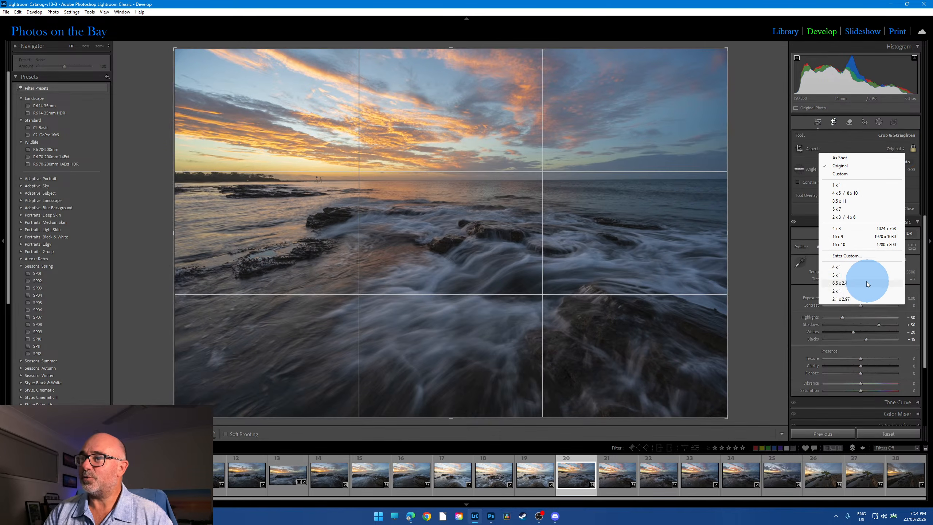
{"action": "left_click", "coordinate": [844, 285]}
{"action": "left_click_drag", "start_coordinate": [671, 246], "coordinate": [672, 254]}
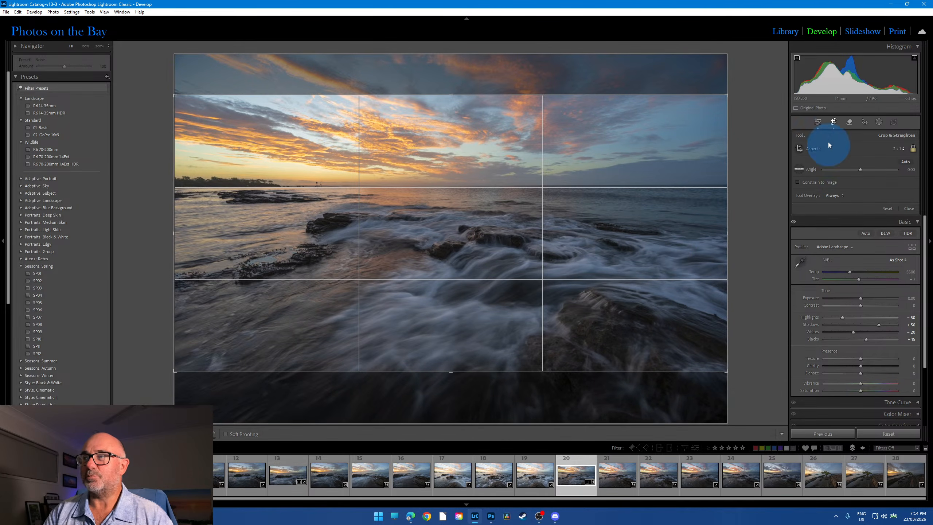
{"action": "left_click", "coordinate": [832, 121]}
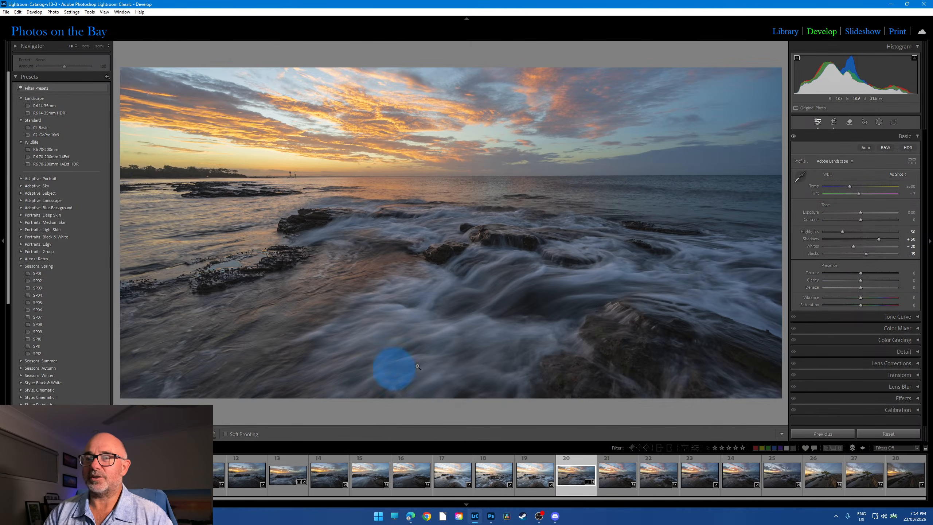
Reframe photo 20's 2 x 1 crop, trying more foreground before moving the image back down to include more sky.
{"action": "left_click", "coordinate": [834, 121]}
{"action": "left_click_drag", "start_coordinate": [521, 354], "coordinate": [529, 271]}
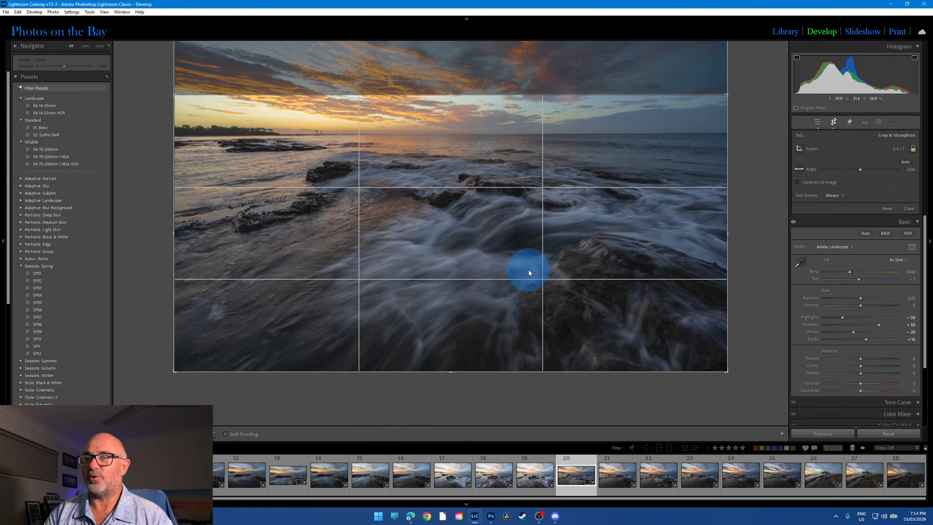
{"action": "left_click", "coordinate": [840, 123]}
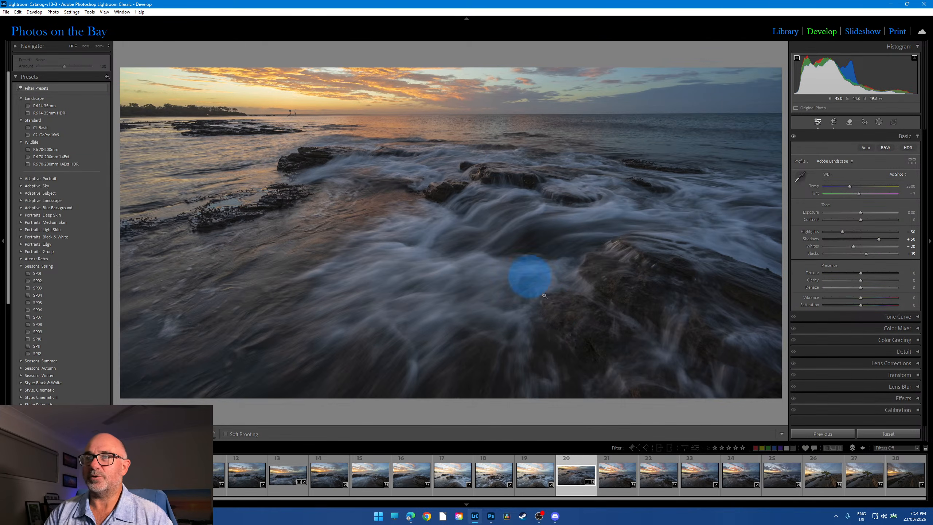
{"action": "left_click", "coordinate": [834, 121]}
{"action": "left_click_drag", "start_coordinate": [606, 209], "coordinate": [602, 246]}
{"action": "left_click", "coordinate": [833, 123]}
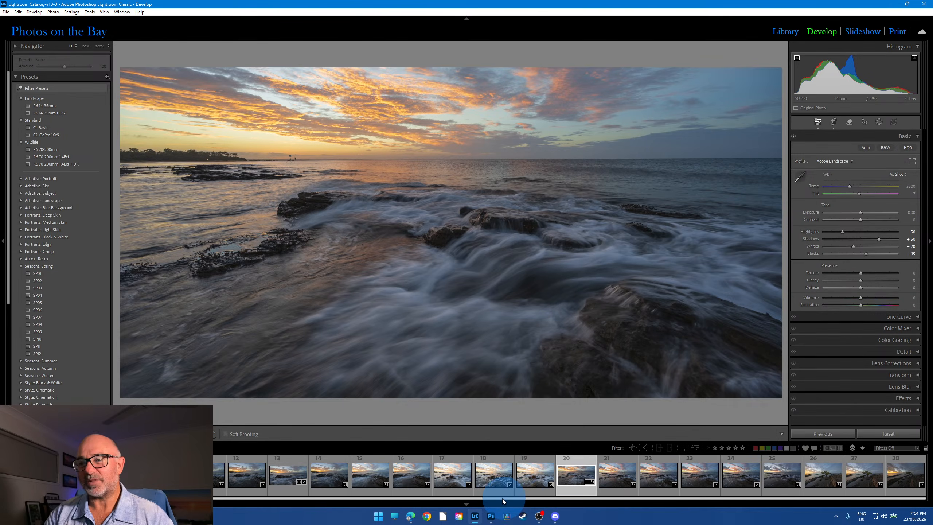
Crop photo 22 to 2 x 1 with the image shifted slightly down, and rate it five stars.
{"action": "left_click", "coordinate": [618, 492]}
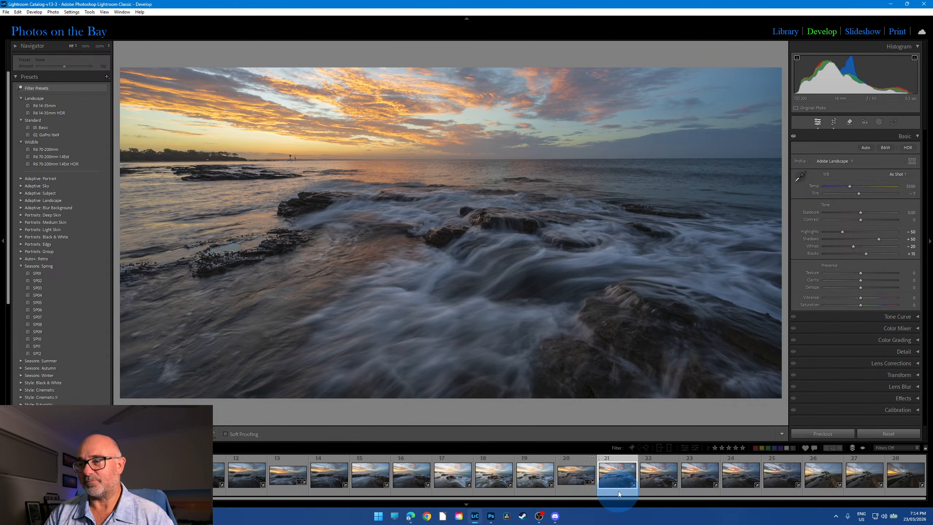
{"action": "left_click", "coordinate": [658, 493]}
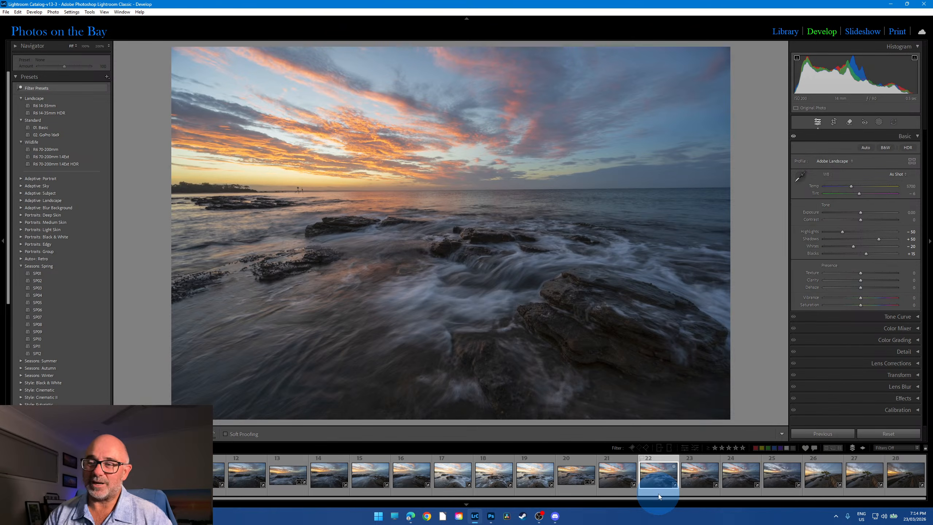
{"action": "left_click", "coordinate": [834, 122]}
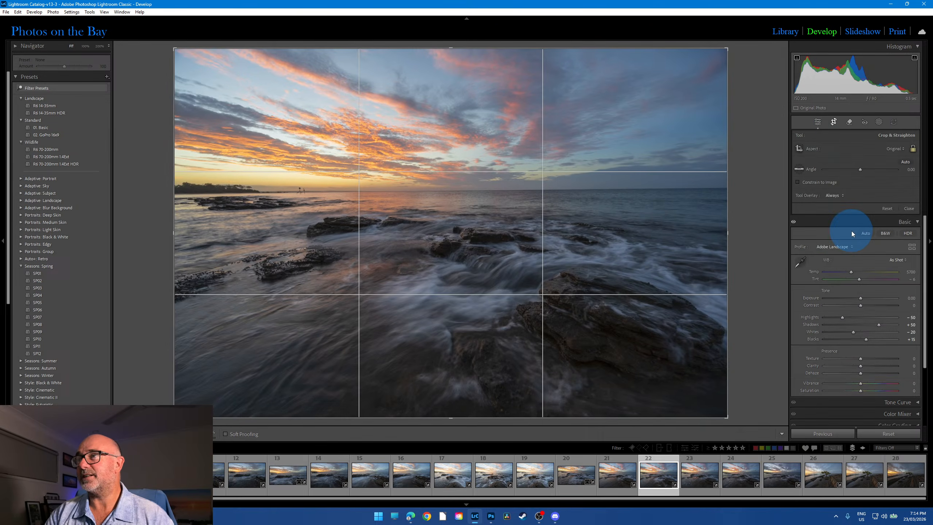
{"action": "left_click", "coordinate": [899, 157]}
{"action": "left_click", "coordinate": [847, 288]}
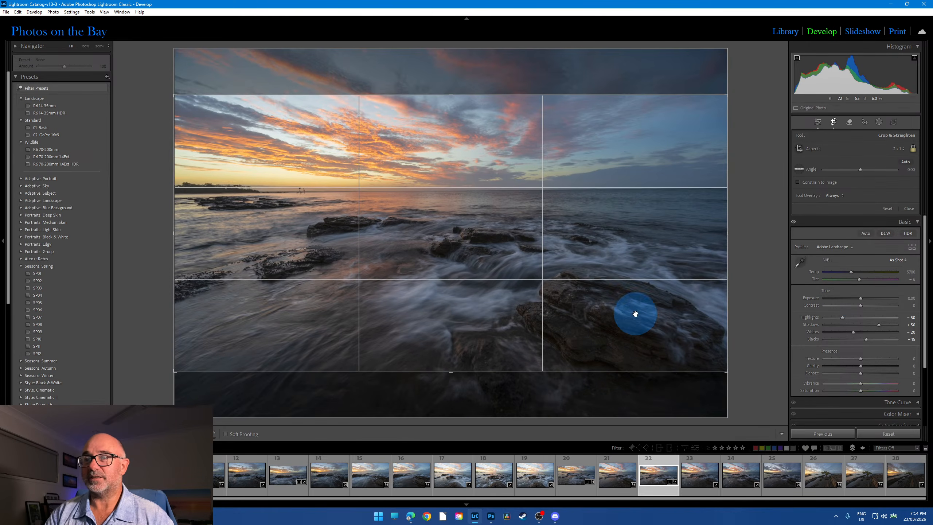
{"action": "left_click_drag", "start_coordinate": [635, 313], "coordinate": [636, 317]}
{"action": "left_click_drag", "start_coordinate": [762, 268], "coordinate": [766, 266]}
{"action": "left_click", "coordinate": [834, 122]}
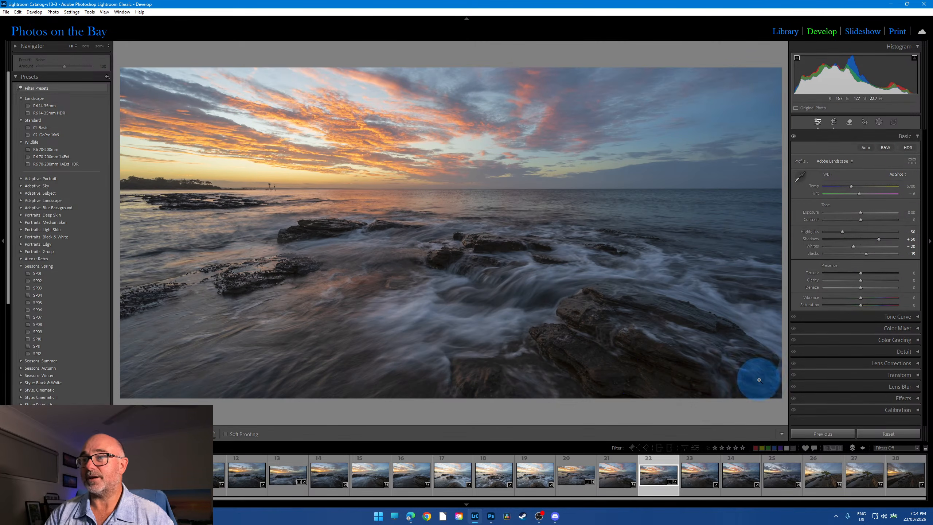
{"action": "key", "text": "5"}
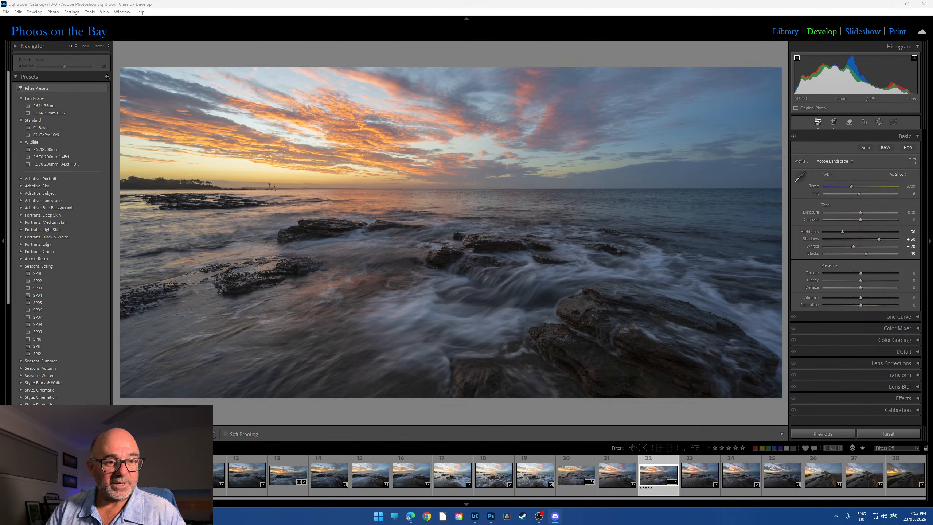
{"action": "key", "text": "alt+Tab"}
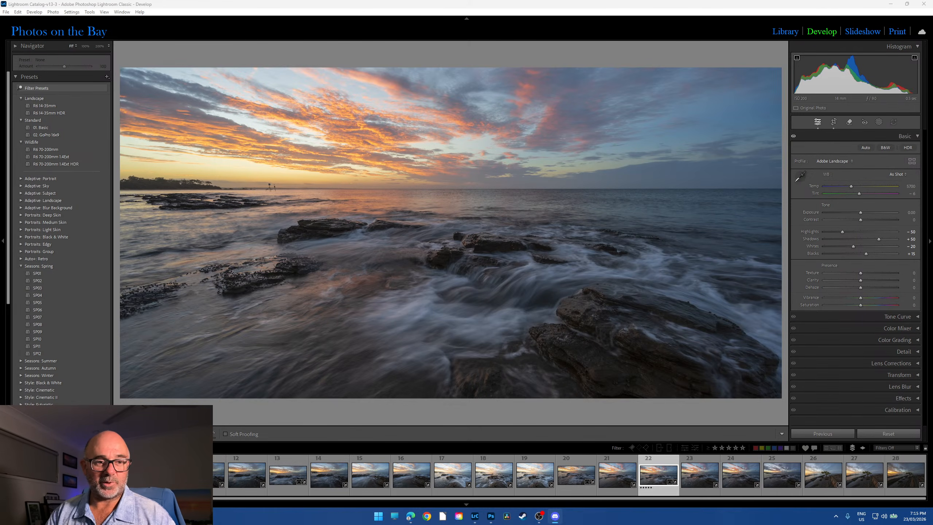
{"action": "key", "text": "alt+Tab"}
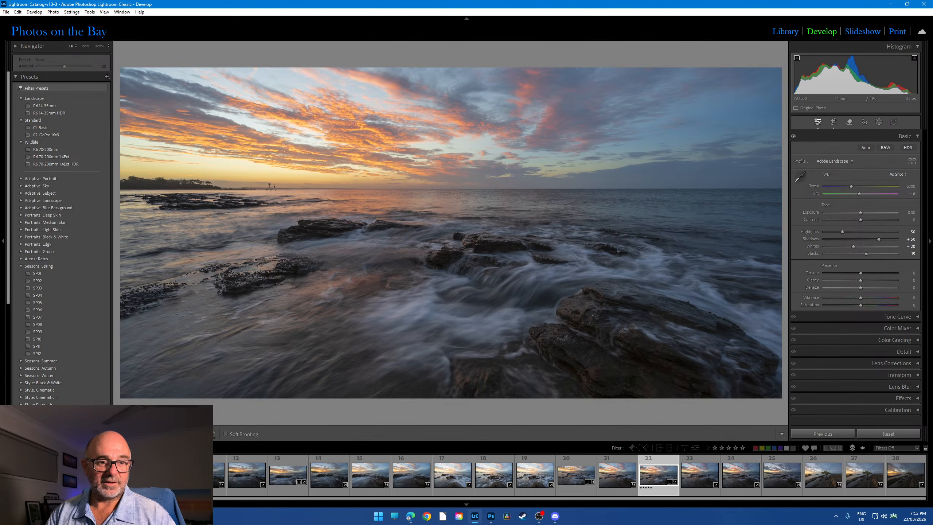
{"action": "key", "text": "alt+Tab"}
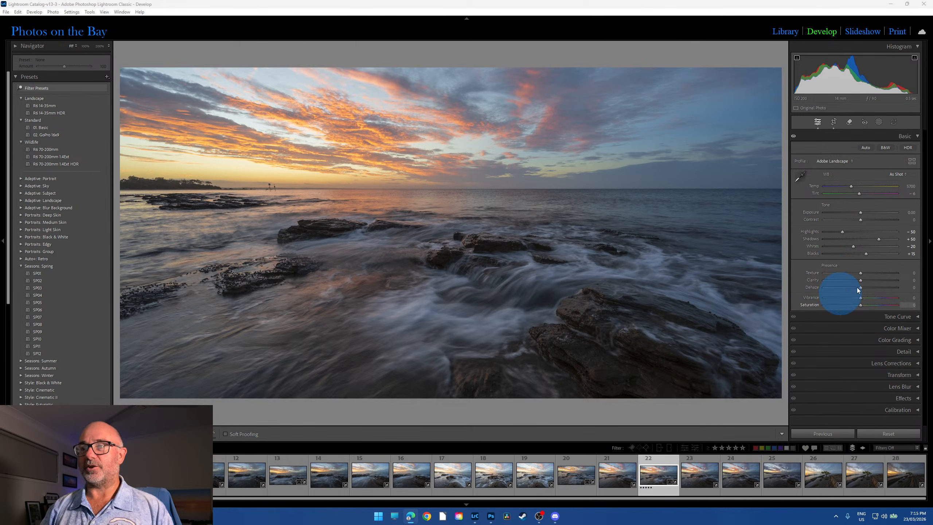
Reset photo 22's whites and blacks to 0 and raise its exposure to +0.75.
{"action": "double_click", "coordinate": [854, 246]}
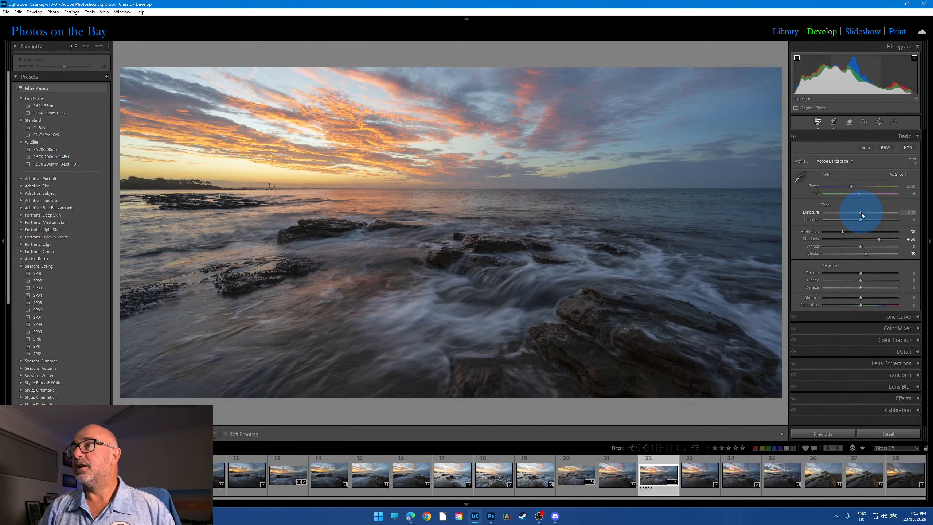
{"action": "left_click_drag", "start_coordinate": [862, 215], "coordinate": [867, 213]}
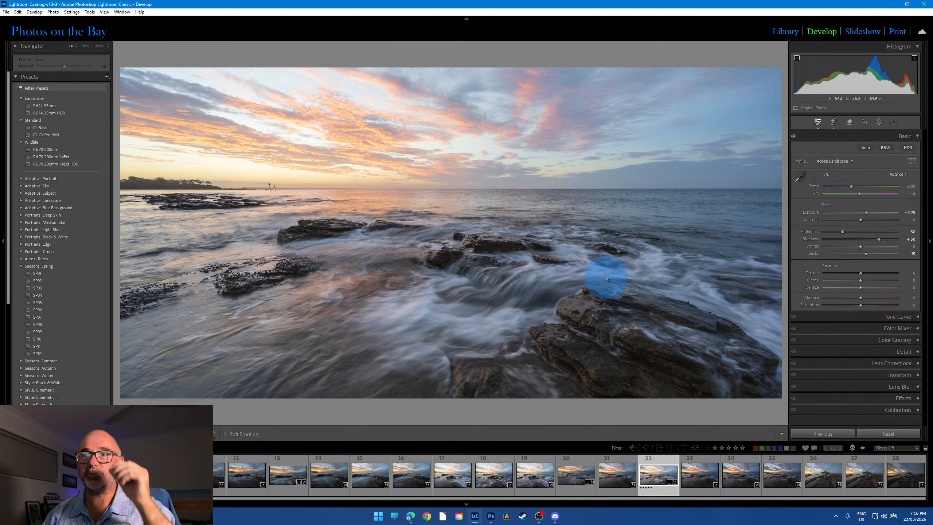
{"action": "double_click", "coordinate": [866, 255]}
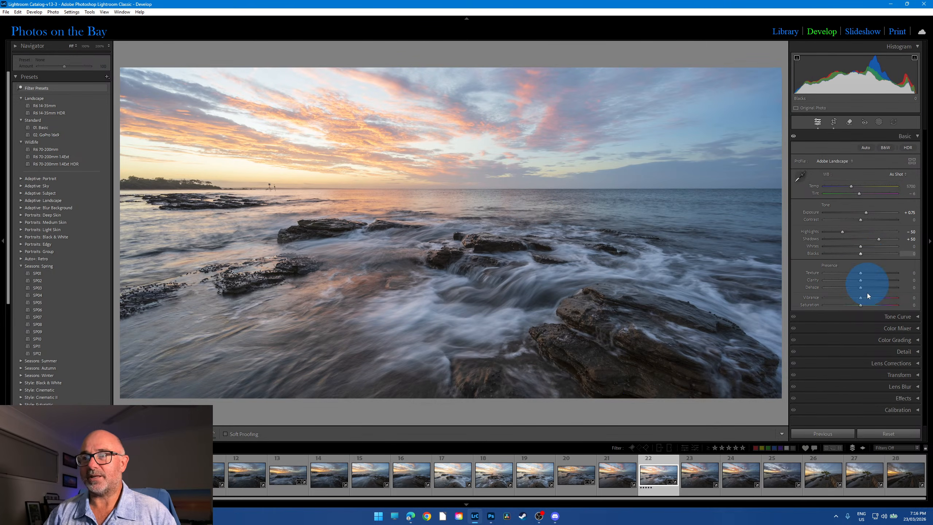
Set photo 22's contrast to +28, highlights to -54 and shadows to +26, checking the foreground rocks at 100%.
{"action": "left_click_drag", "start_coordinate": [878, 240], "coordinate": [858, 240]}
{"action": "left_click", "coordinate": [834, 161]}
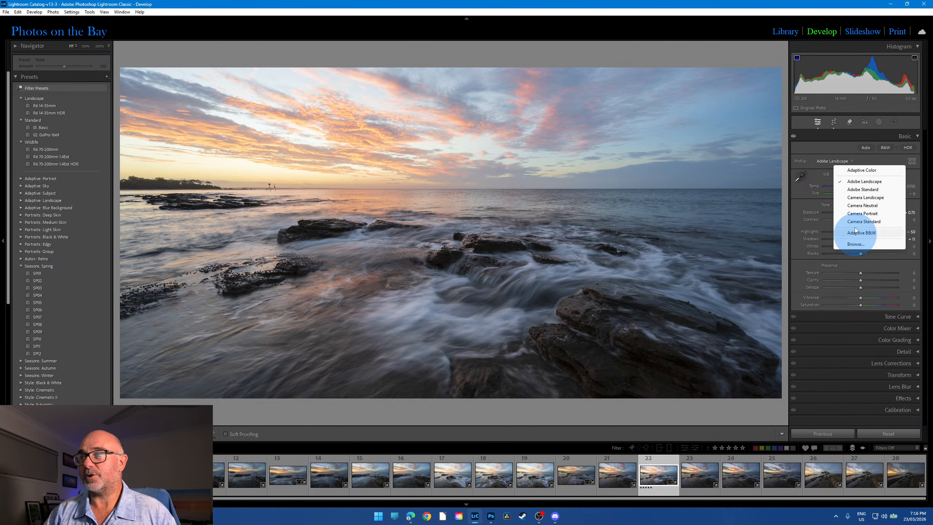
{"action": "left_click", "coordinate": [865, 260]}
{"action": "left_click_drag", "start_coordinate": [866, 240], "coordinate": [876, 241]}
{"action": "left_click", "coordinate": [615, 350]}
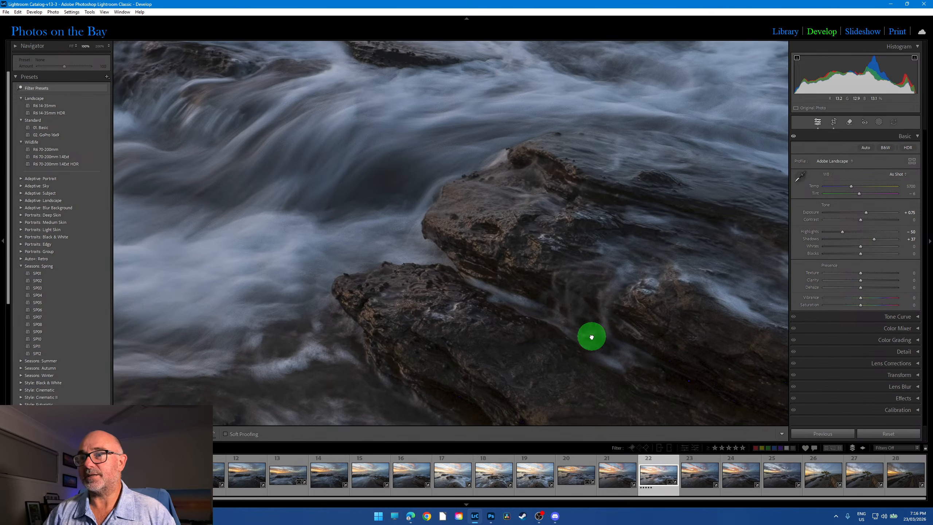
{"action": "left_click_drag", "start_coordinate": [591, 337], "coordinate": [870, 221]}
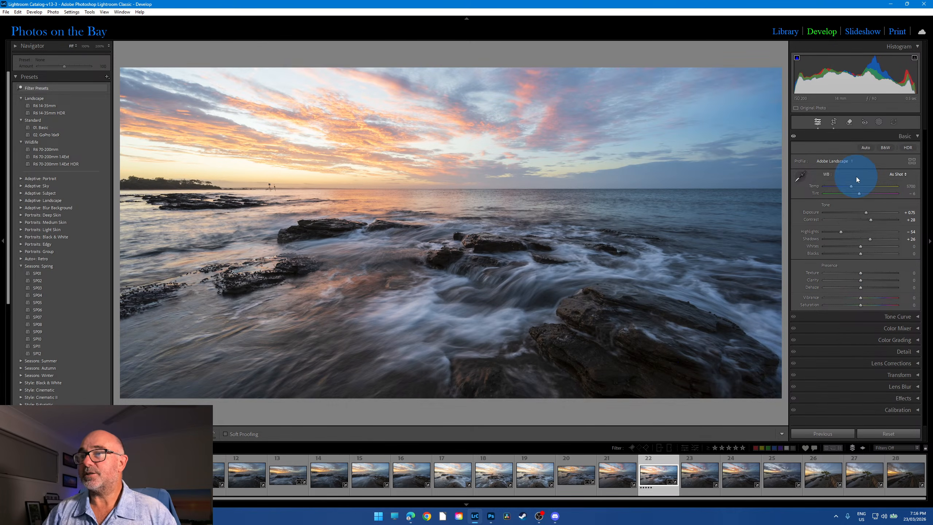
Add a linear gradient mask over the sky, fading out below the horizon, and lower its exposure to -0.76.
{"action": "left_click", "coordinate": [876, 122]}
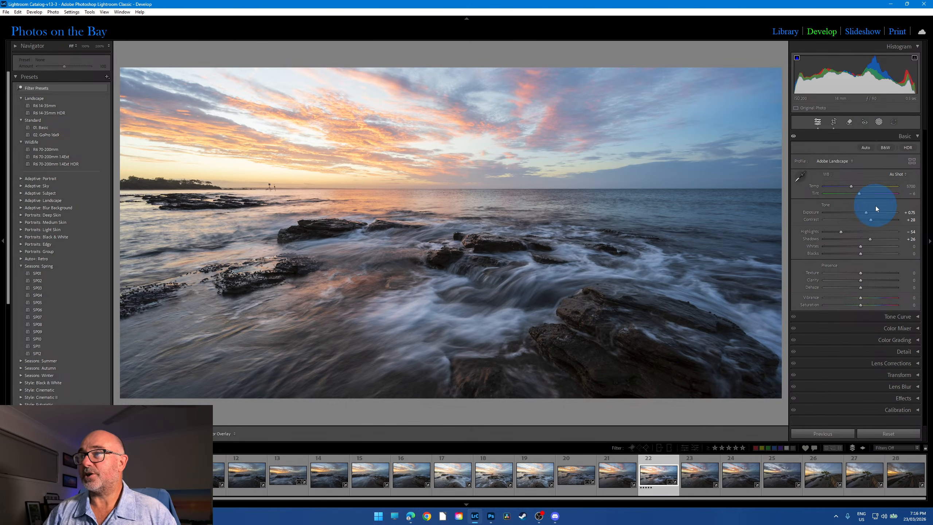
{"action": "left_click", "coordinate": [879, 123]}
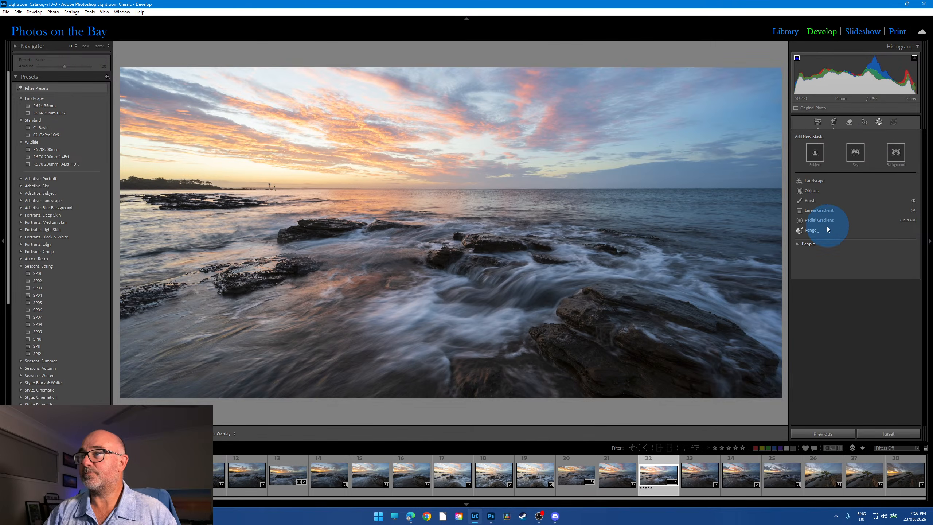
{"action": "left_click", "coordinate": [822, 210]}
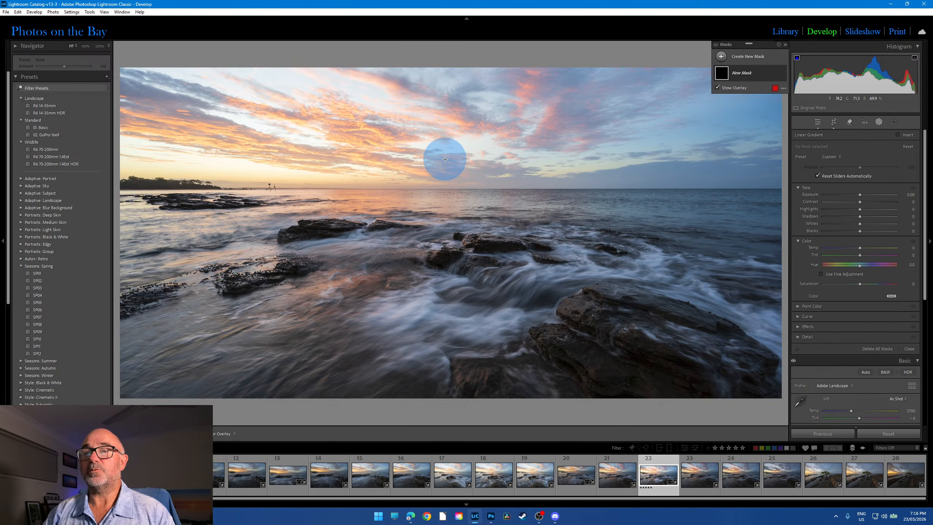
{"action": "left_click_drag", "start_coordinate": [445, 147], "coordinate": [431, 258]}
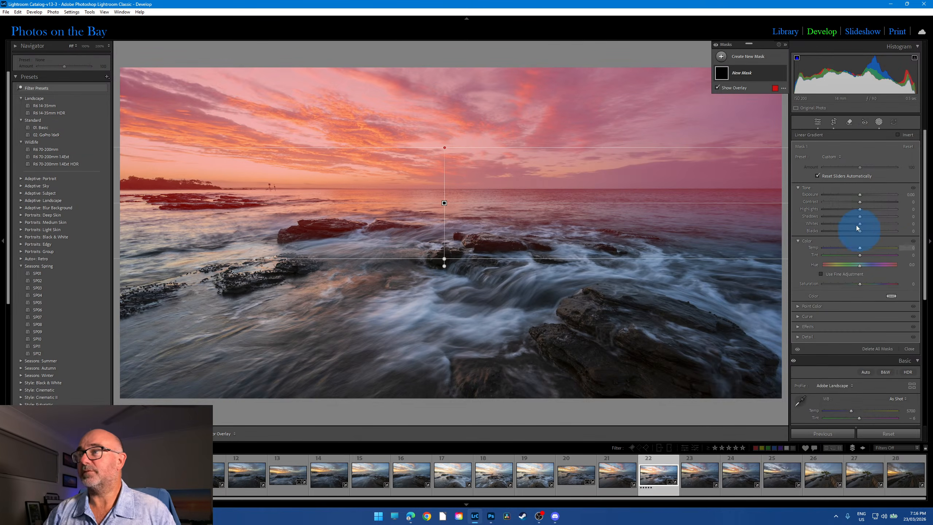
{"action": "left_click_drag", "start_coordinate": [859, 194], "coordinate": [853, 195]}
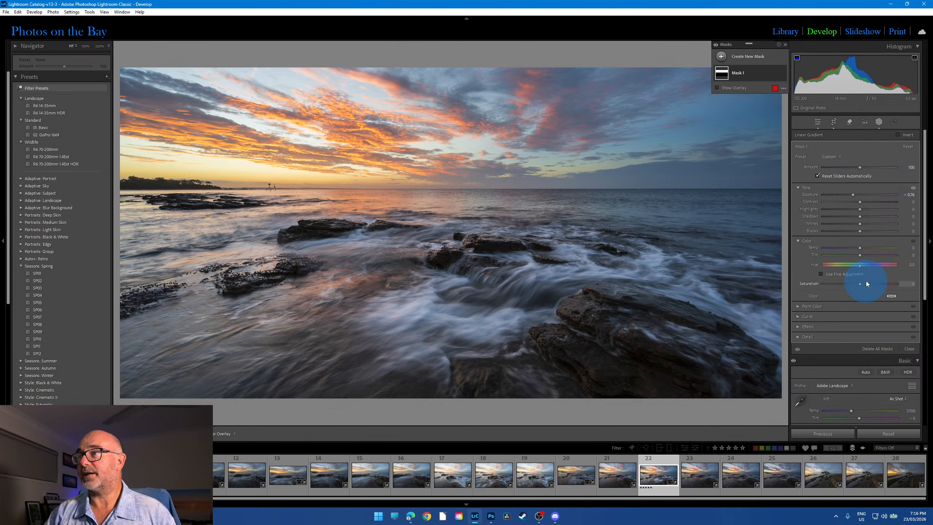
Warm the sky gradient by setting its Temp to 12 and Tint to 4.
{"action": "left_click_drag", "start_coordinate": [860, 247], "coordinate": [864, 252]}
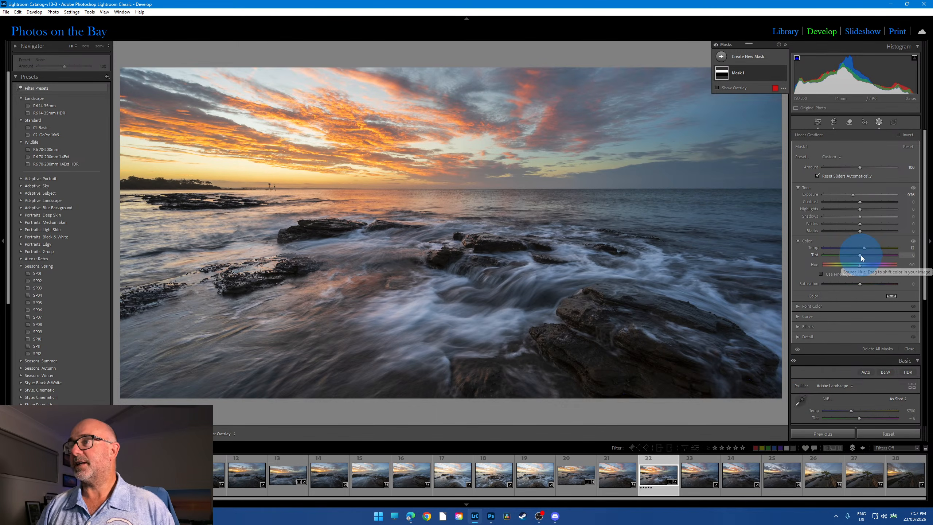
{"action": "left_click_drag", "start_coordinate": [861, 255], "coordinate": [862, 256]}
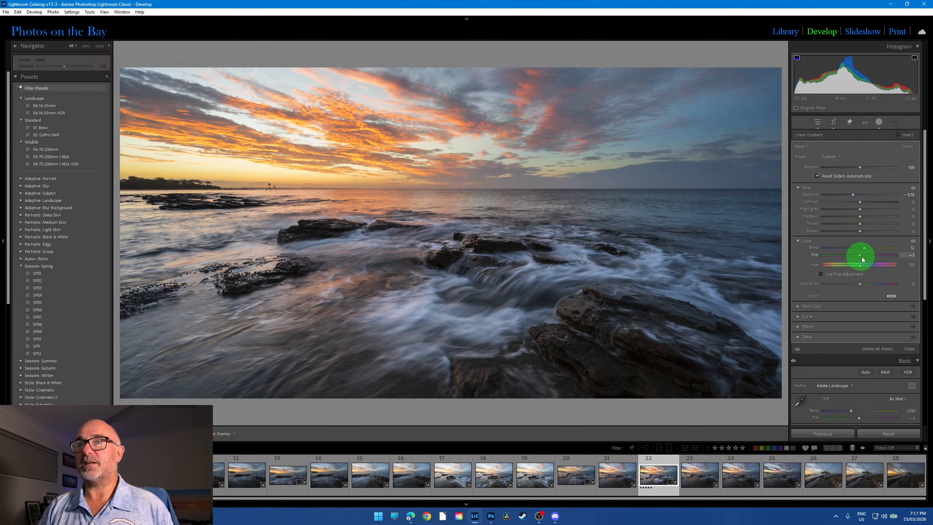
{"action": "left_click_drag", "start_coordinate": [862, 257], "coordinate": [865, 257]}
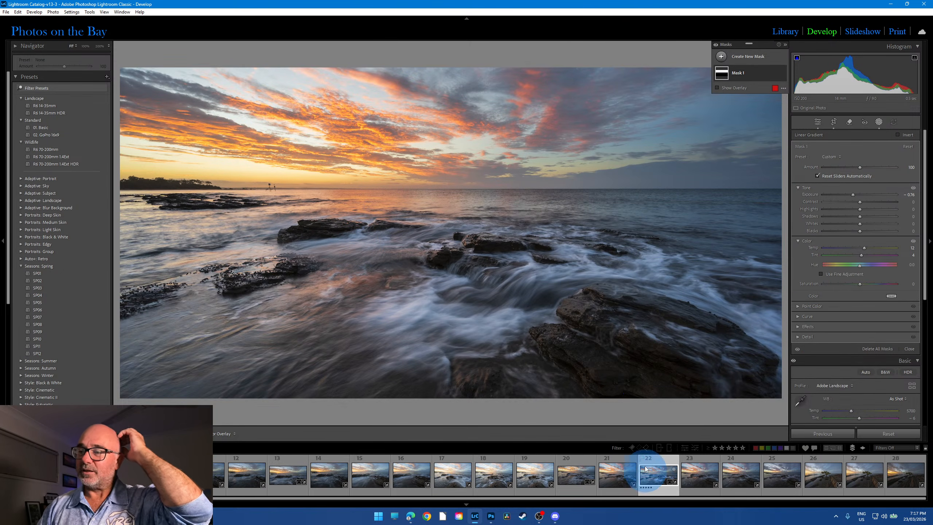
Reset all of photo 22's edits to compare with the original image, and undo the reset.
{"action": "left_click", "coordinate": [903, 435]}
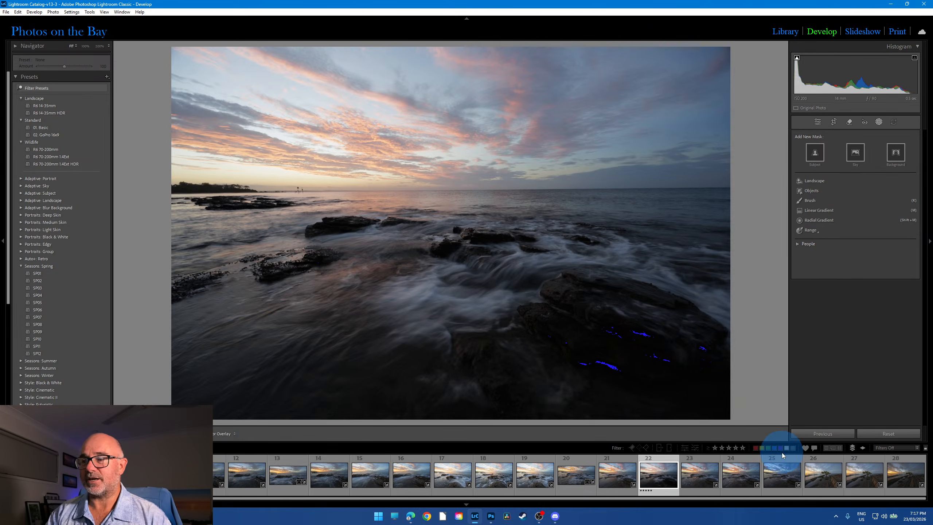
{"action": "key", "text": "ctrl+z"}
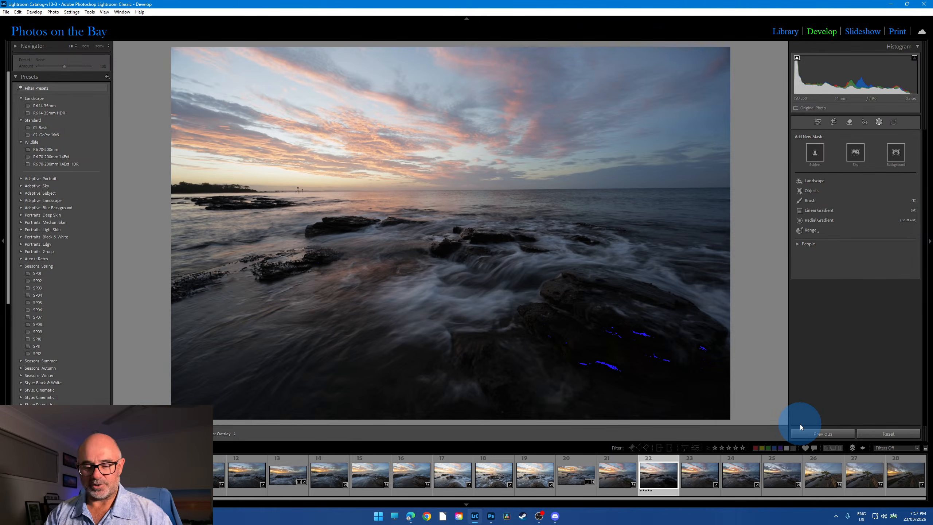
{"action": "key", "text": "ctrl+z"}
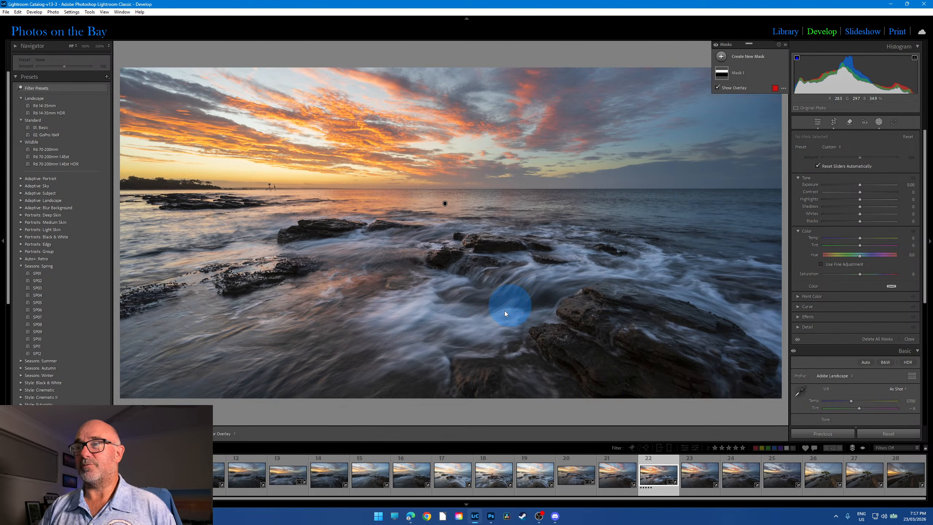
Create a brush mask with Whites at 75 and paint it over the flowing foreground water.
{"action": "left_click", "coordinate": [755, 57]}
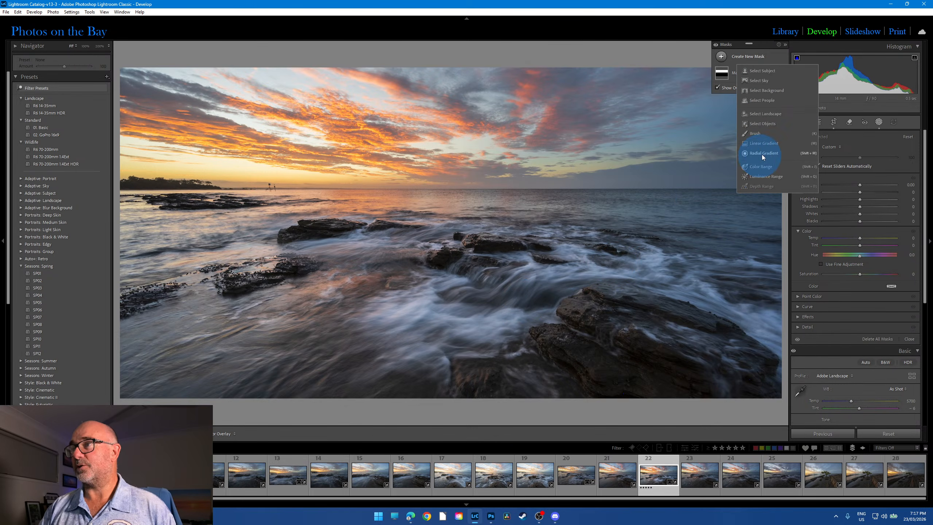
{"action": "left_click", "coordinate": [755, 133]}
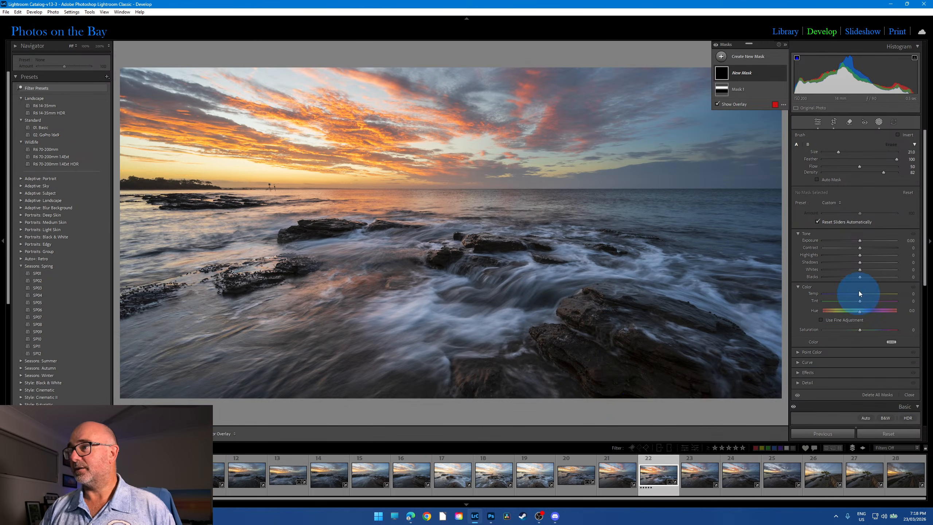
{"action": "left_click_drag", "start_coordinate": [858, 271], "coordinate": [886, 272]}
{"action": "mouse_move", "coordinate": [425, 364]}
{"action": "left_mouse_down"}
{"action": "mouse_move", "coordinate": [417, 312]}
{"action": "mouse_move", "coordinate": [504, 312]}
{"action": "mouse_move", "coordinate": [623, 268]}
{"action": "mouse_move", "coordinate": [692, 277]}
{"action": "mouse_move", "coordinate": [788, 316]}
{"action": "left_mouse_up"}
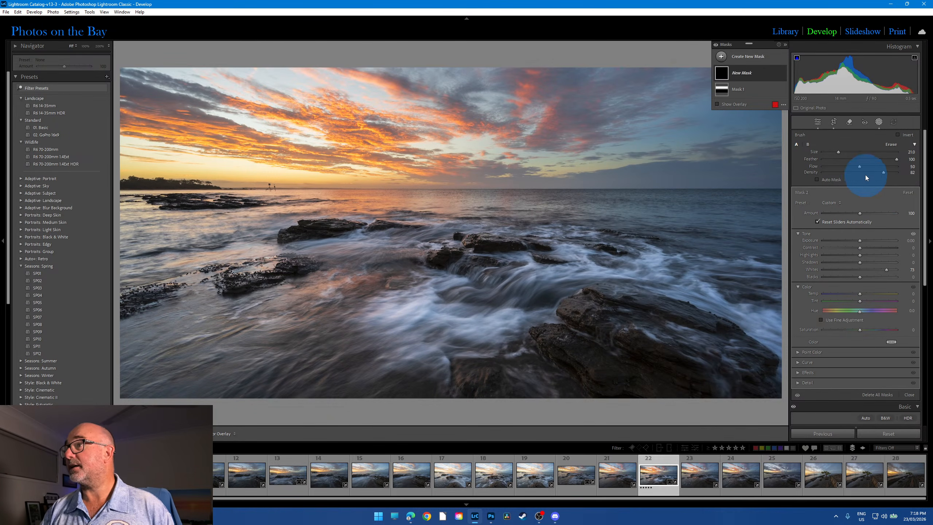
Set the brush flow and density to 100 and paint more strokes over the water around the rocks.
{"action": "left_click_drag", "start_coordinate": [884, 172], "coordinate": [897, 168]}
{"action": "mouse_move", "coordinate": [560, 273]}
{"action": "left_mouse_down"}
{"action": "mouse_move", "coordinate": [486, 311]}
{"action": "mouse_move", "coordinate": [667, 292]}
{"action": "mouse_move", "coordinate": [808, 345]}
{"action": "mouse_move", "coordinate": [483, 271]}
{"action": "mouse_move", "coordinate": [302, 271]}
{"action": "mouse_move", "coordinate": [386, 279]}
{"action": "left_mouse_up"}
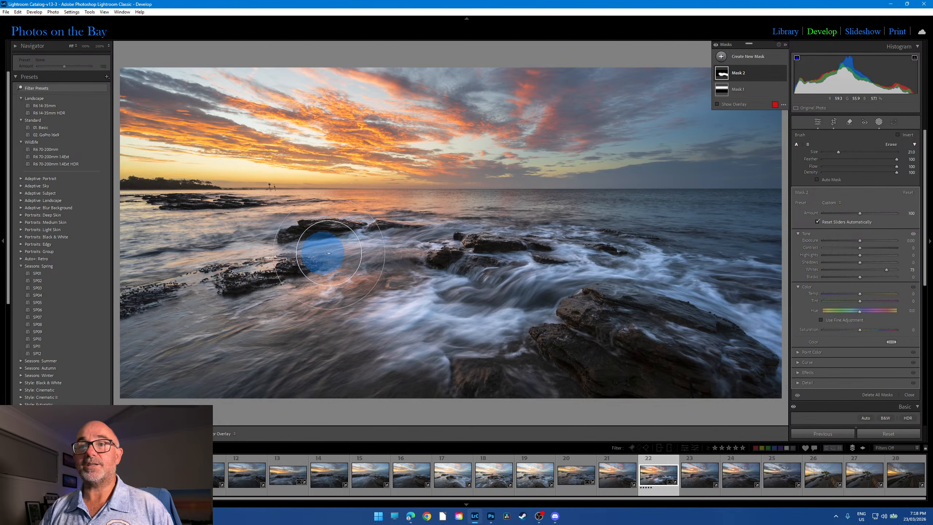
{"action": "left_click_drag", "start_coordinate": [320, 257], "coordinate": [291, 373]}
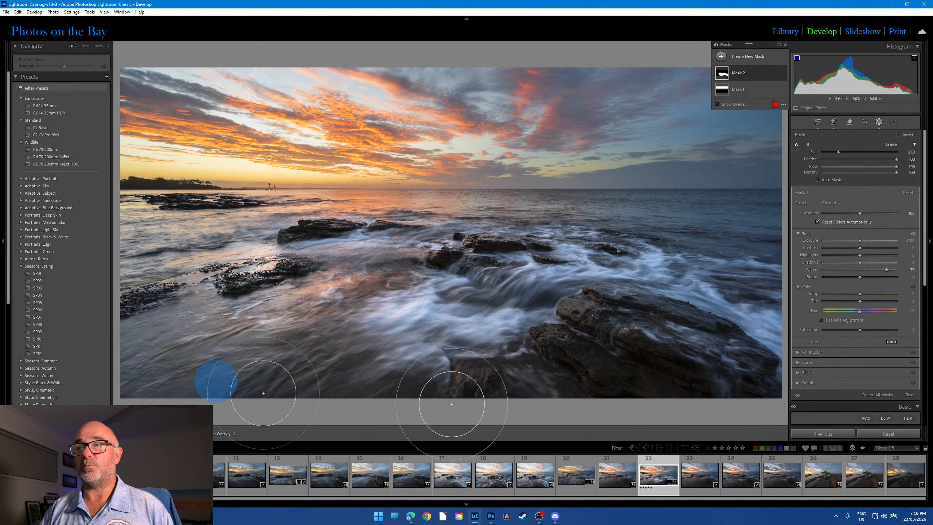
{"action": "mouse_move", "coordinate": [507, 278]}
{"action": "left_mouse_down"}
{"action": "mouse_move", "coordinate": [444, 316]}
{"action": "mouse_move", "coordinate": [594, 260]}
{"action": "mouse_move", "coordinate": [775, 307]}
{"action": "left_mouse_up"}
{"action": "mouse_move", "coordinate": [448, 240]}
{"action": "left_mouse_down"}
{"action": "mouse_move", "coordinate": [521, 250]}
{"action": "mouse_move", "coordinate": [546, 266]}
{"action": "left_mouse_up"}
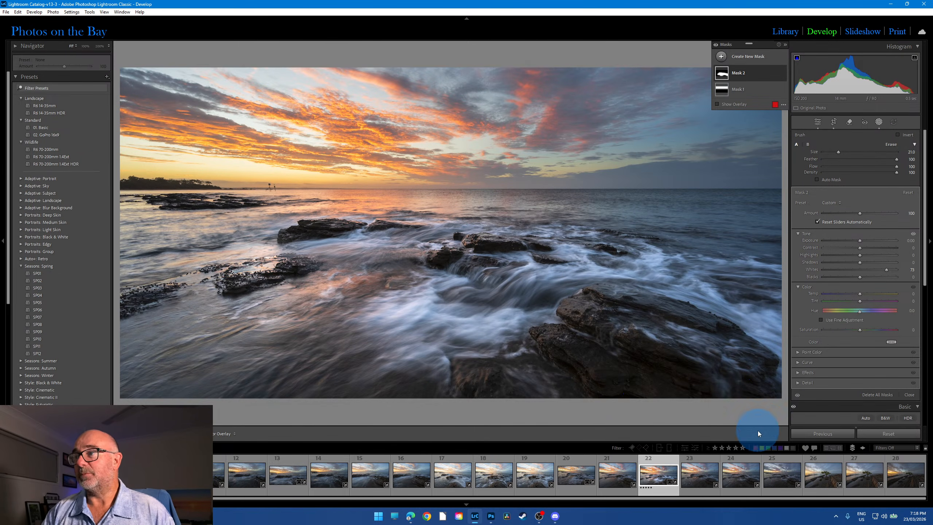
Create a luminance range mask sampled from the dark foreground rocks and widen its range to take in brighter tones.
{"action": "left_click", "coordinate": [748, 57]}
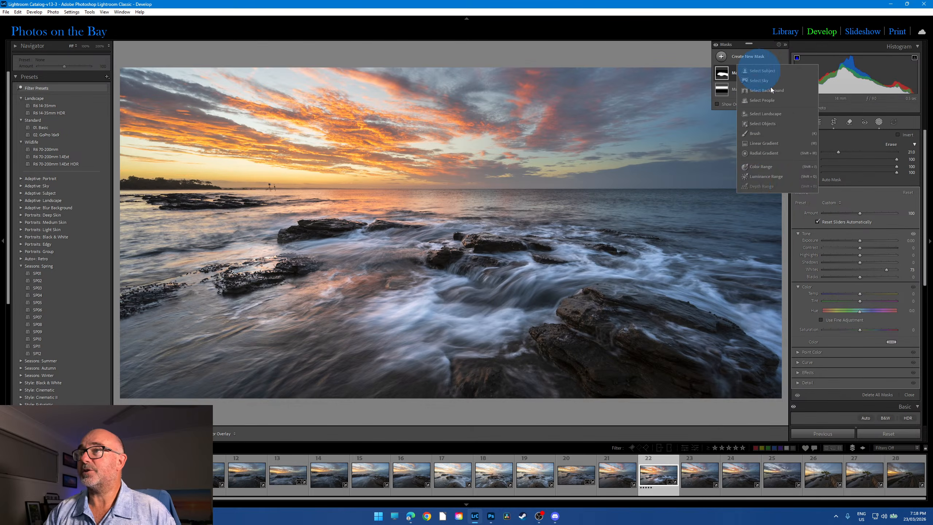
{"action": "left_click", "coordinate": [764, 175]}
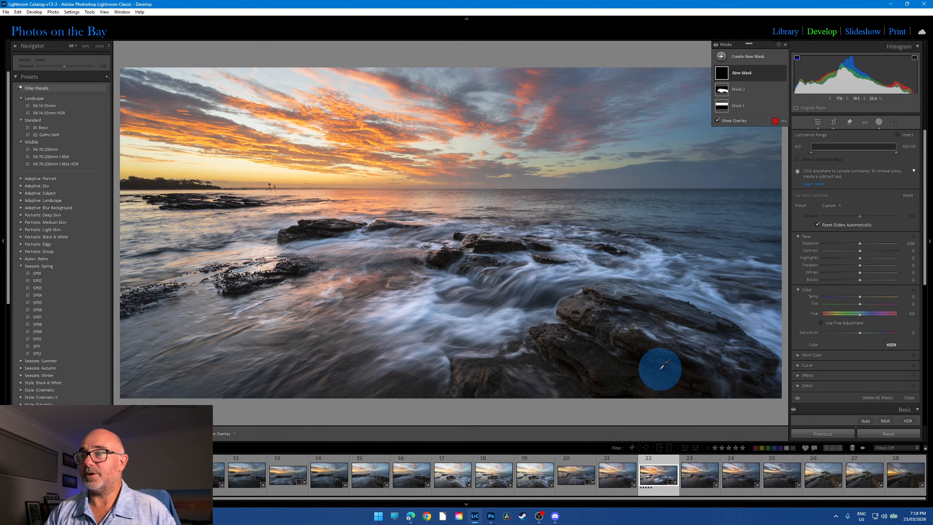
{"action": "left_click", "coordinate": [645, 351]}
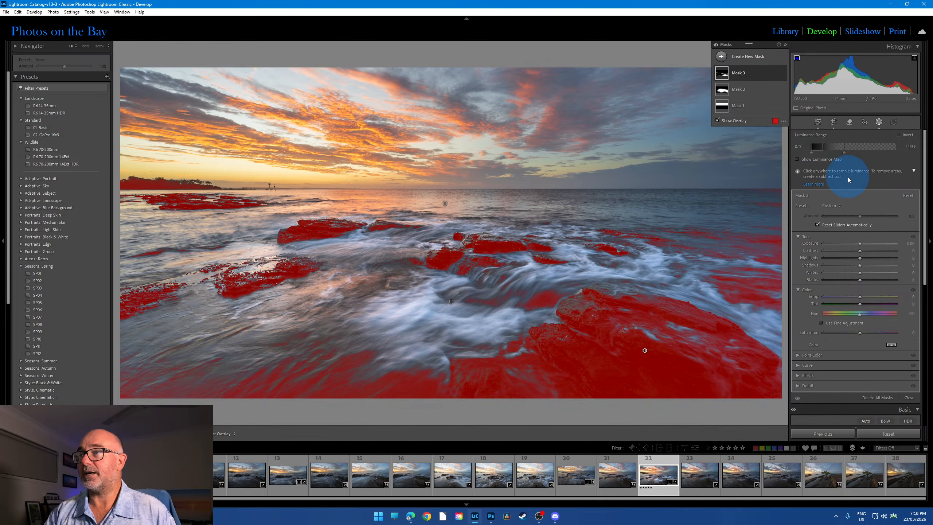
{"action": "left_click_drag", "start_coordinate": [824, 151], "coordinate": [866, 156]}
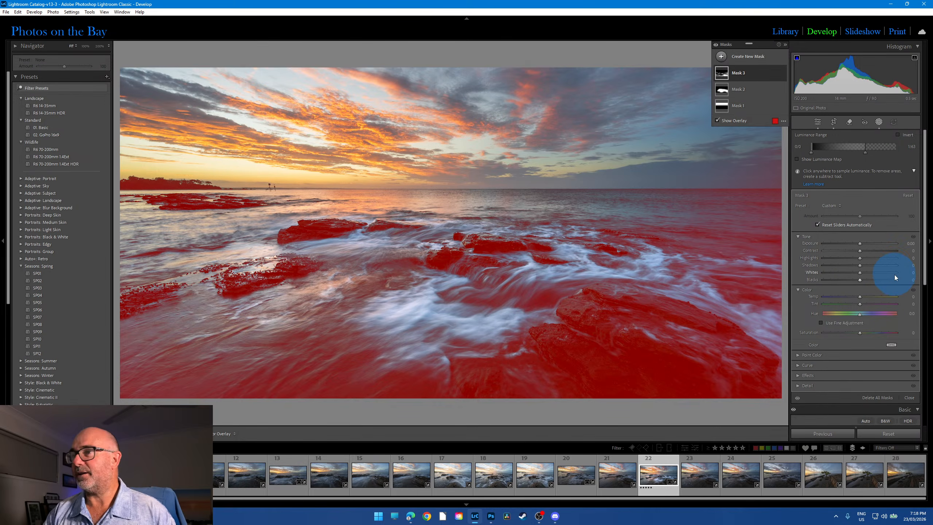
Raise the luminance range mask's shadows to 26 and close the masking tools.
{"action": "left_click", "coordinate": [860, 267]}
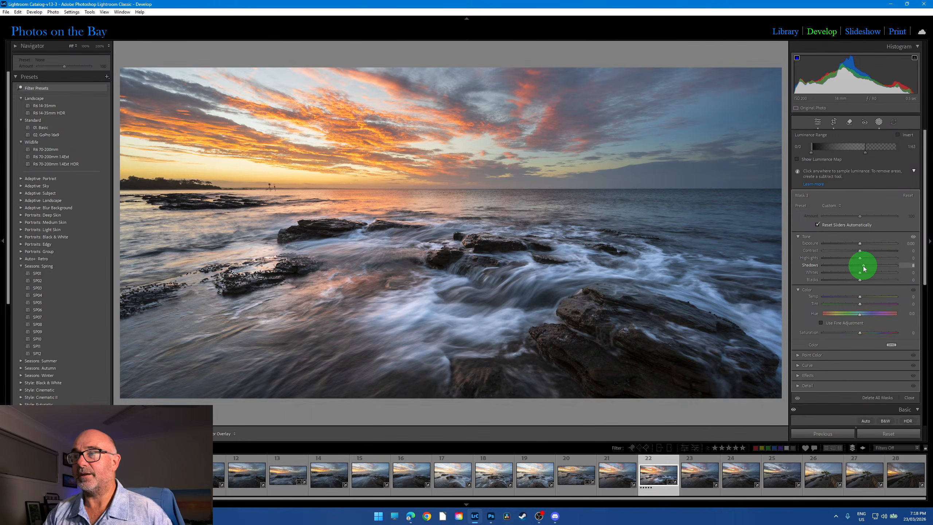
{"action": "left_click_drag", "start_coordinate": [864, 268], "coordinate": [869, 268]}
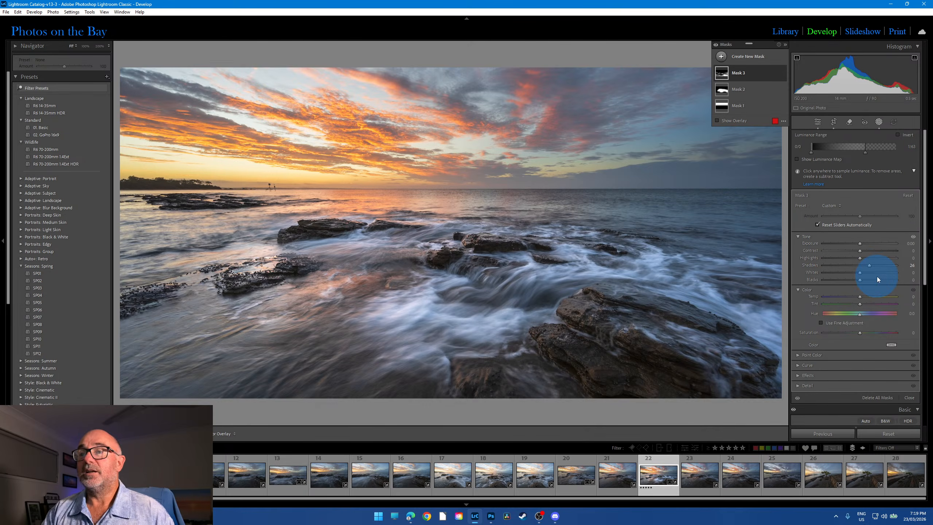
{"action": "left_click", "coordinate": [910, 398]}
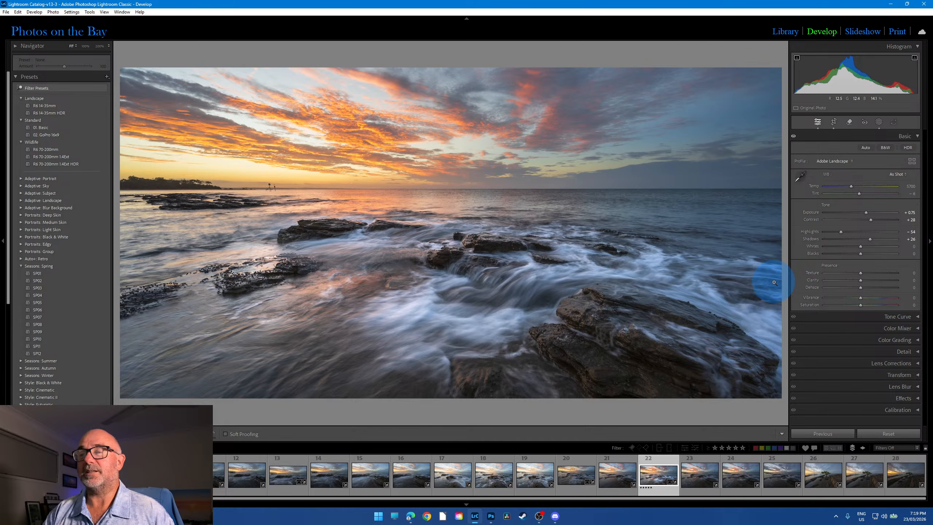
Examine the sunset clouds, the horizon and the darker side of the sky at 100%.
{"action": "left_click", "coordinate": [310, 136]}
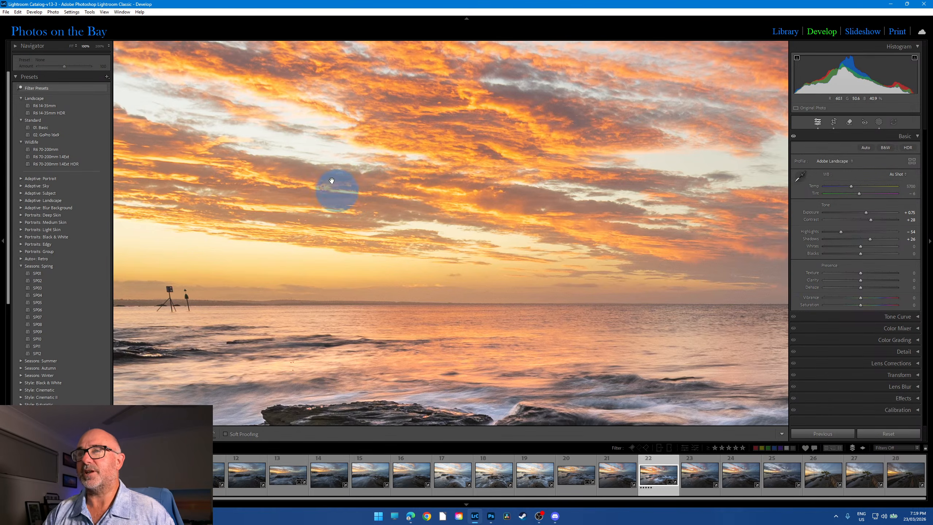
{"action": "left_click", "coordinate": [360, 146]}
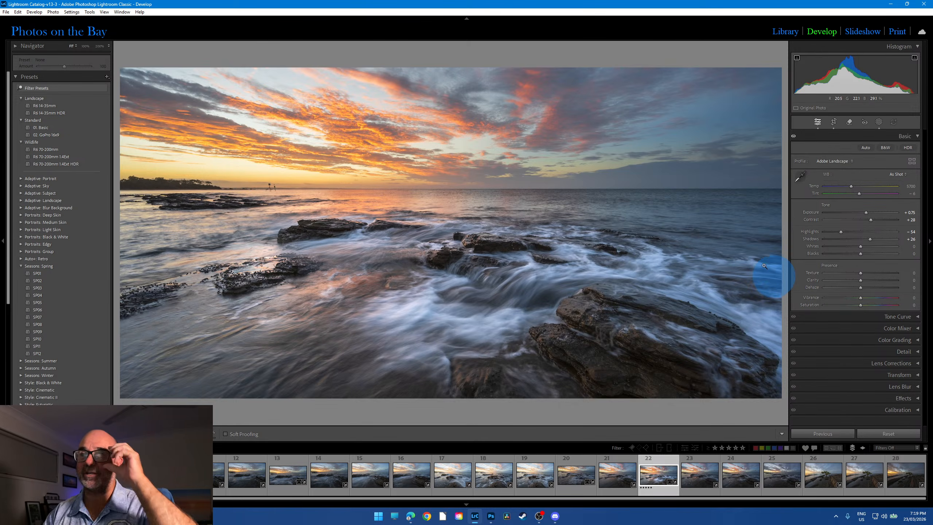
{"action": "left_click", "coordinate": [684, 129]}
{"action": "left_click_drag", "start_coordinate": [651, 160], "coordinate": [776, 239]}
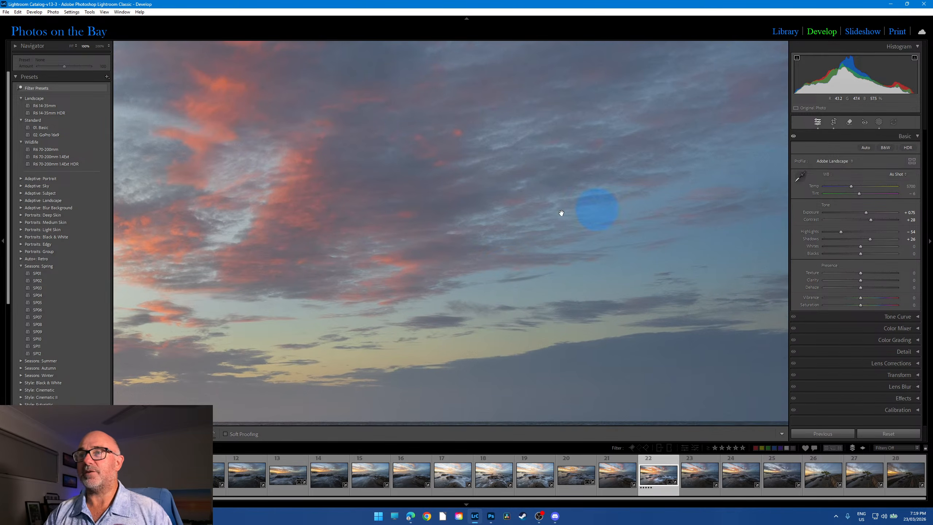
Compare the darker side of the sky with the bright orange clouds at 100%, ending with the whole photo in view.
{"action": "left_click", "coordinate": [529, 159]}
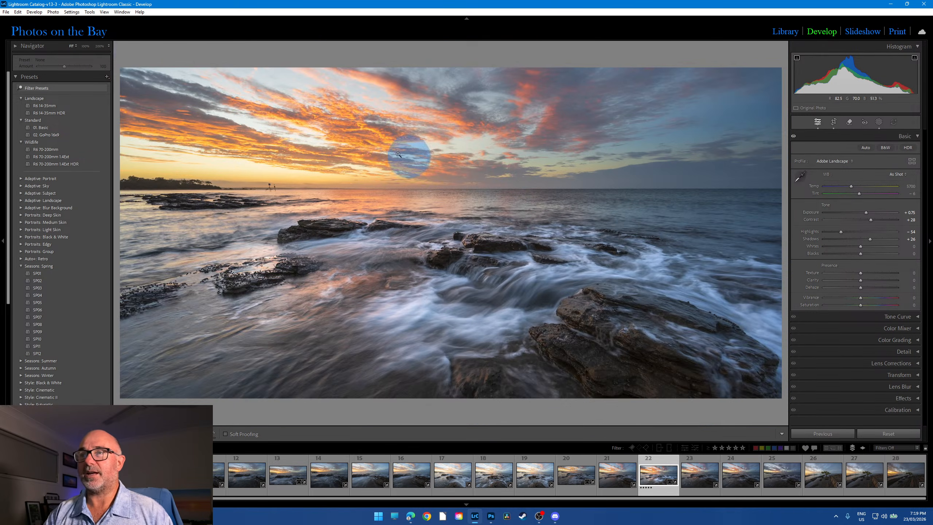
{"action": "left_click", "coordinate": [356, 146]}
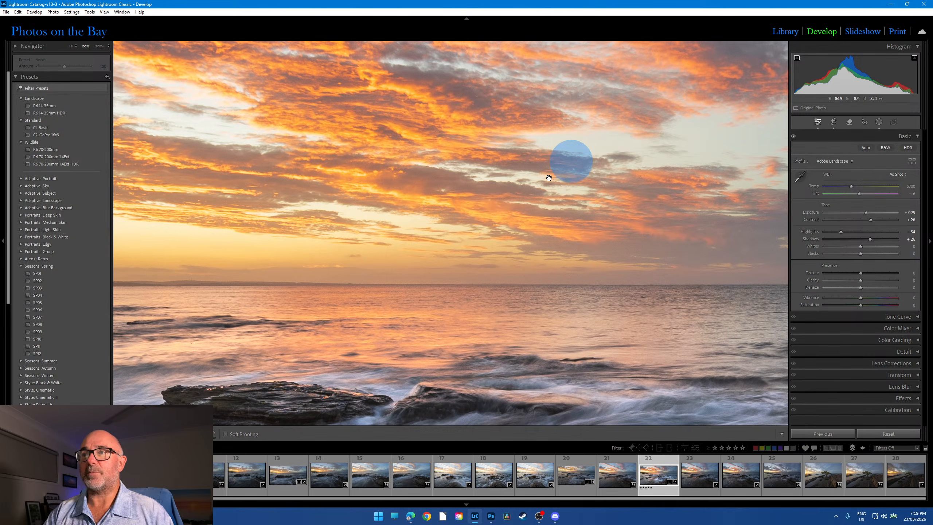
{"action": "left_click", "coordinate": [458, 181]}
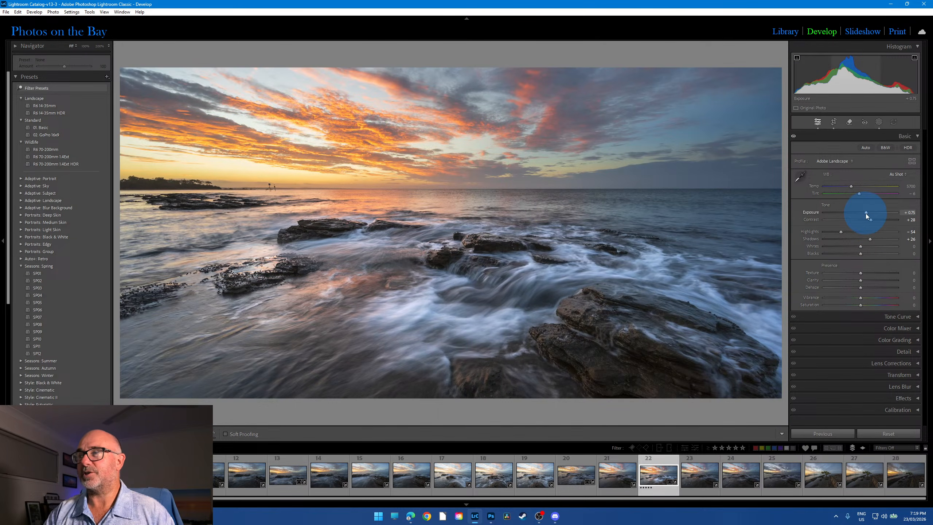
Try darkening the whole photo to exposures of -0.80 and -1.20, check the sunset clouds, and reset the exposure.
{"action": "left_click_drag", "start_coordinate": [867, 213], "coordinate": [855, 213]}
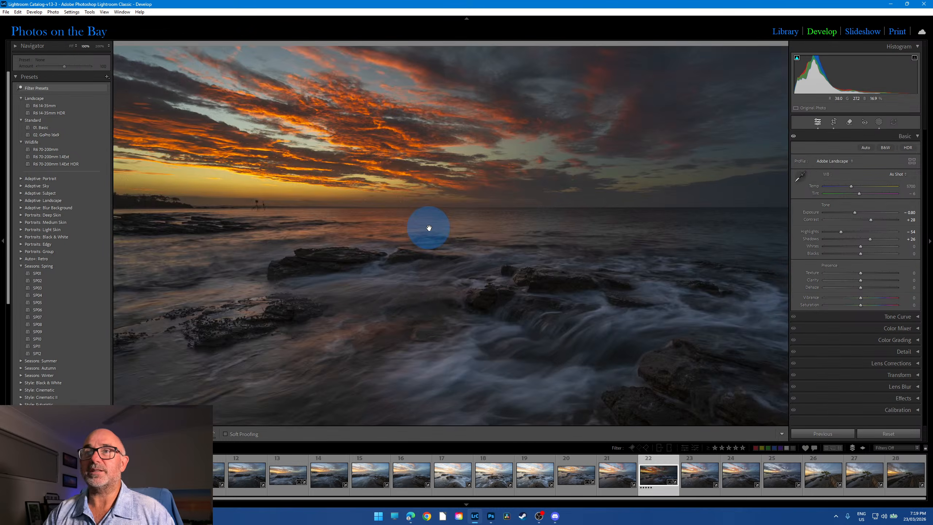
{"action": "left_click", "coordinate": [336, 171]}
{"action": "left_click", "coordinate": [511, 220]}
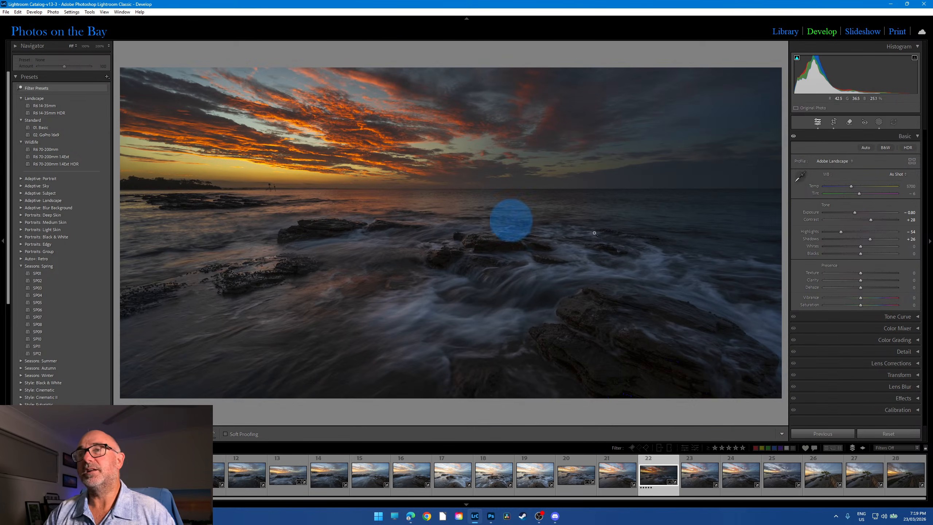
{"action": "left_click_drag", "start_coordinate": [865, 213], "coordinate": [852, 215]}
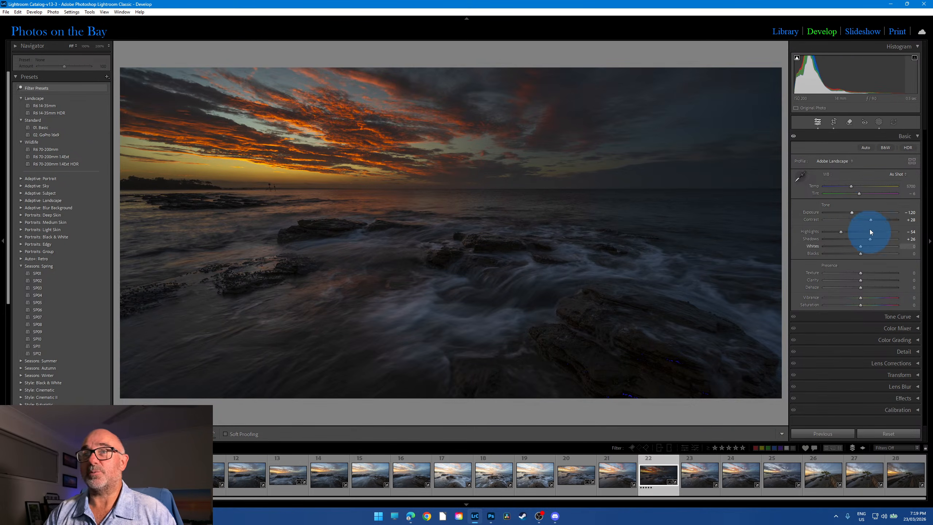
{"action": "double_click", "coordinate": [852, 212]}
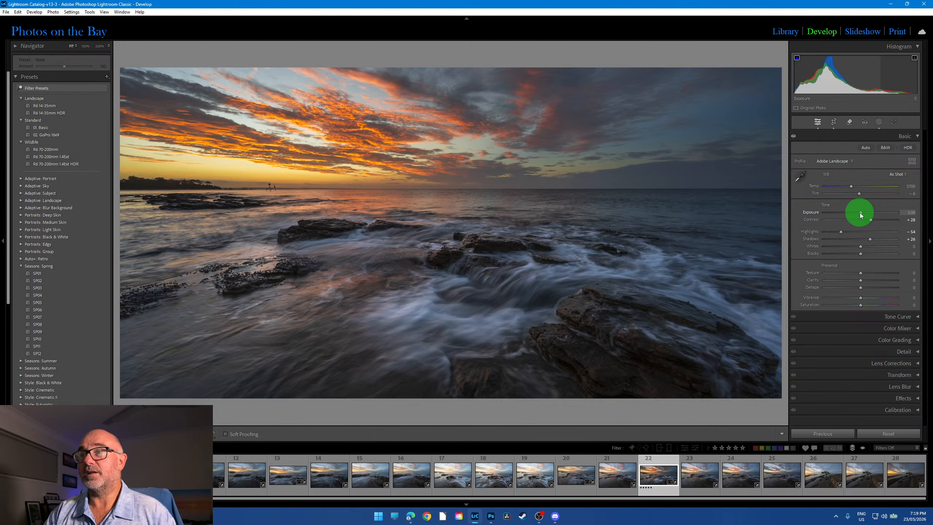
Set the photo's exposure to +0.70 and open it for editing in a maximized Adobe Photoshop 2026 window.
{"action": "left_click_drag", "start_coordinate": [861, 215], "coordinate": [866, 214]}
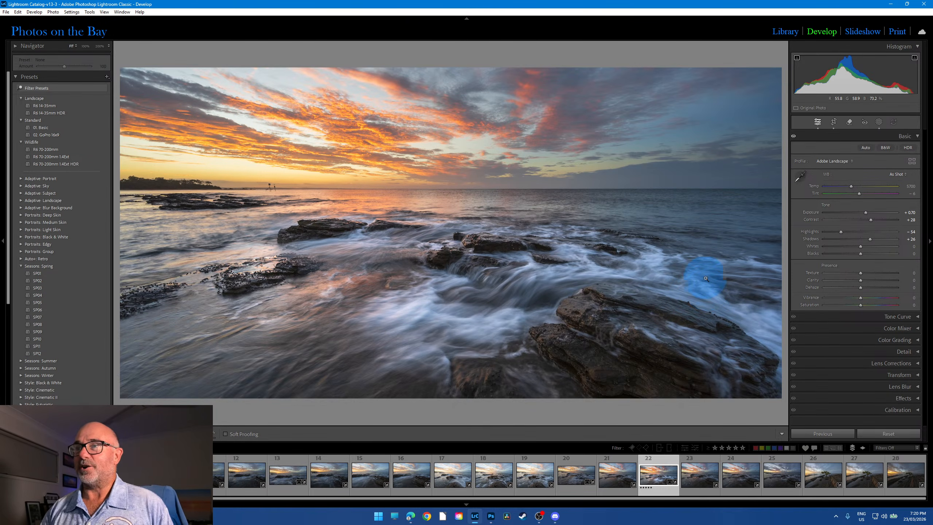
{"action": "right_click", "coordinate": [654, 476]}
{"action": "mouse_move", "coordinate": [698, 278]}
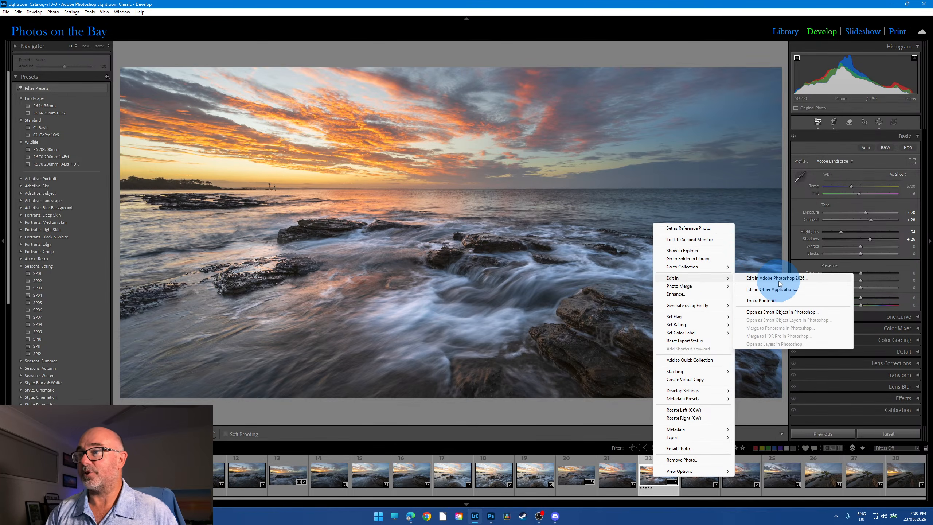
{"action": "left_click", "coordinate": [784, 281]}
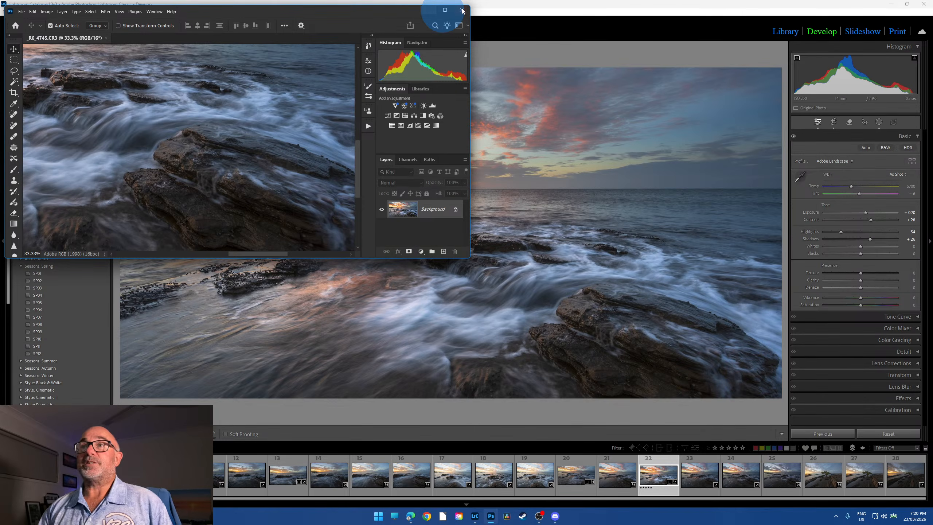
{"action": "left_click", "coordinate": [445, 10]}
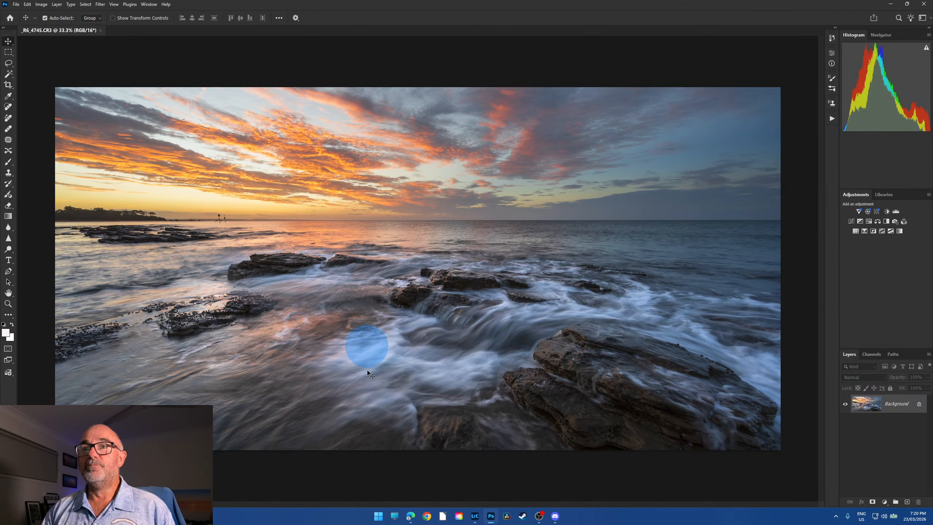
Switch back to Lightroom Classic and lower photo 22's exposure to -0.65, checking the sunset clouds at 100%.
{"action": "left_click", "coordinate": [473, 520]}
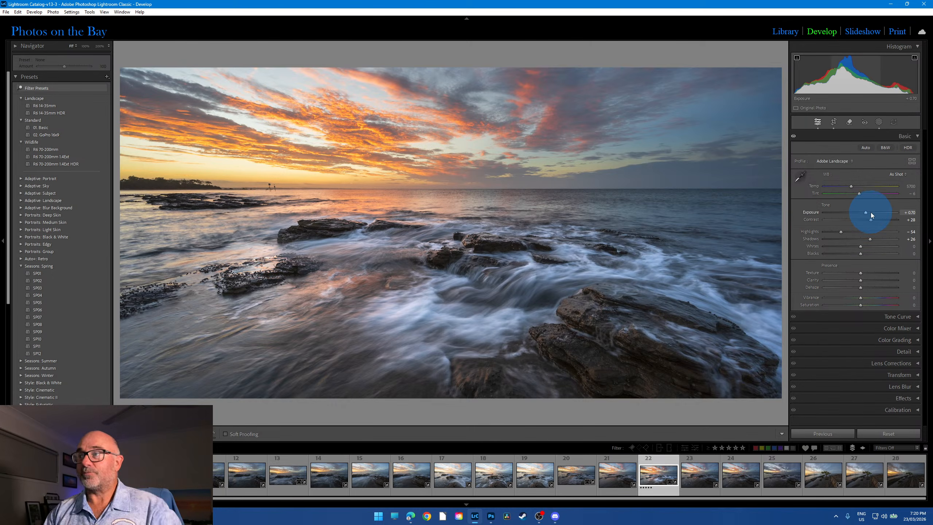
{"action": "left_click_drag", "start_coordinate": [866, 213], "coordinate": [862, 216]}
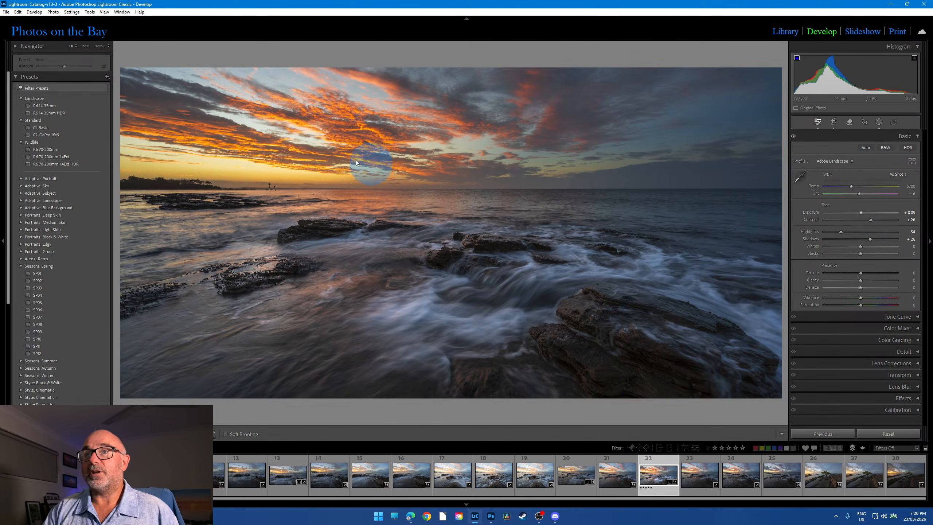
{"action": "left_click", "coordinate": [301, 136]}
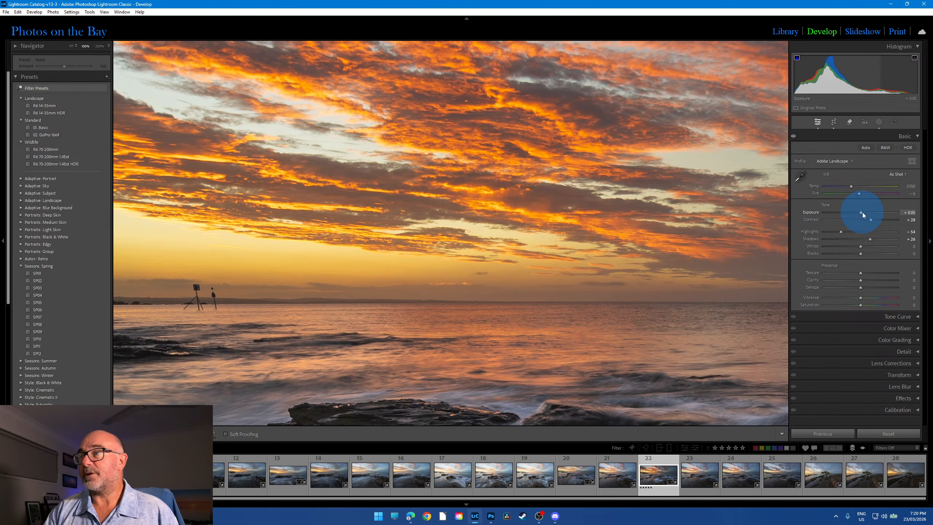
{"action": "left_click_drag", "start_coordinate": [862, 212], "coordinate": [856, 215]}
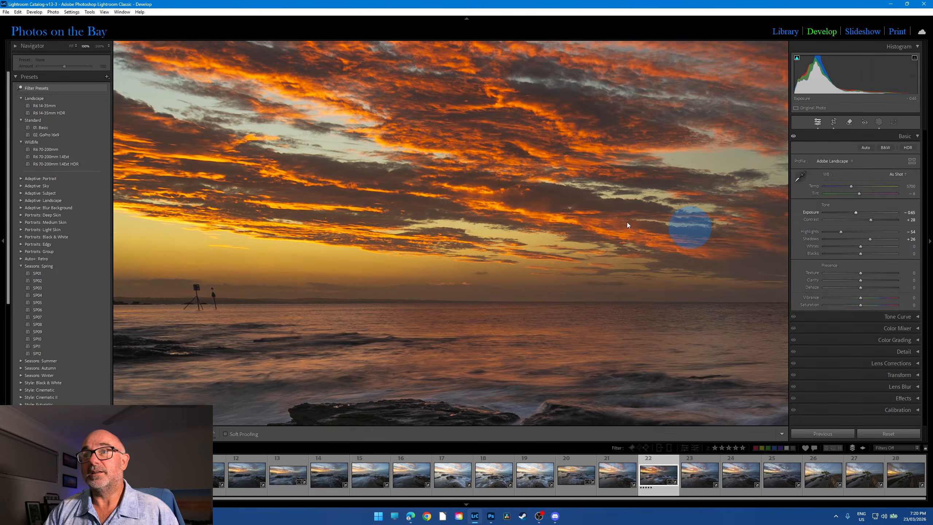
{"action": "left_click", "coordinate": [367, 149]}
Open the darkened version in Adobe Photoshop 2026 as a second document and compare it with the brighter one.
{"action": "right_click", "coordinate": [665, 480]}
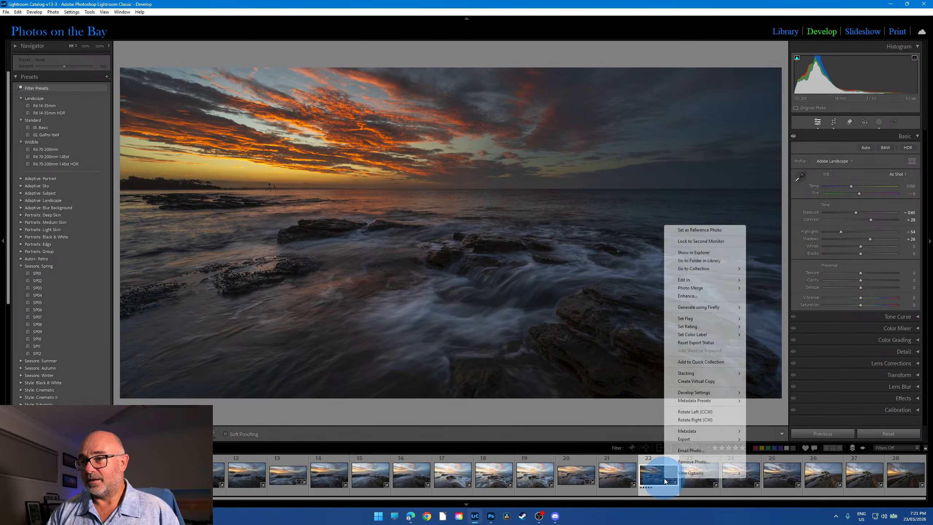
{"action": "mouse_move", "coordinate": [688, 280]}
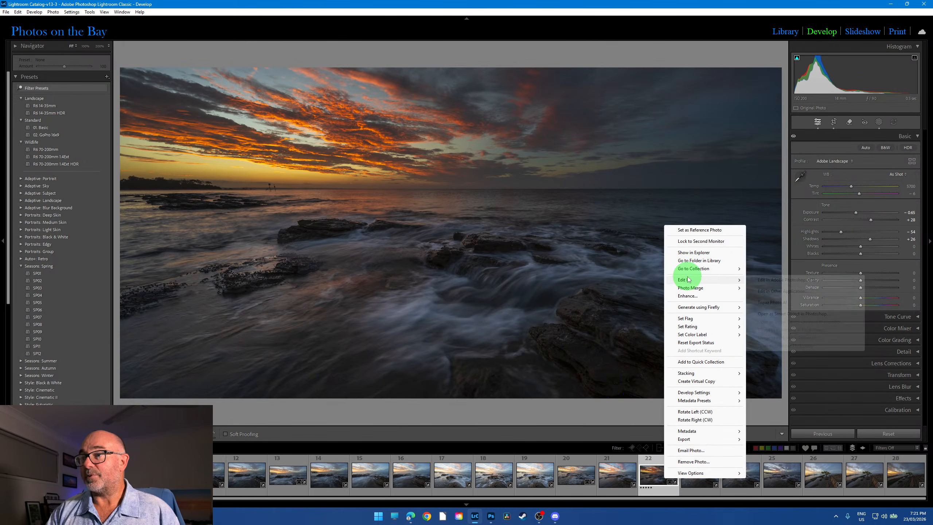
{"action": "left_click", "coordinate": [790, 282]}
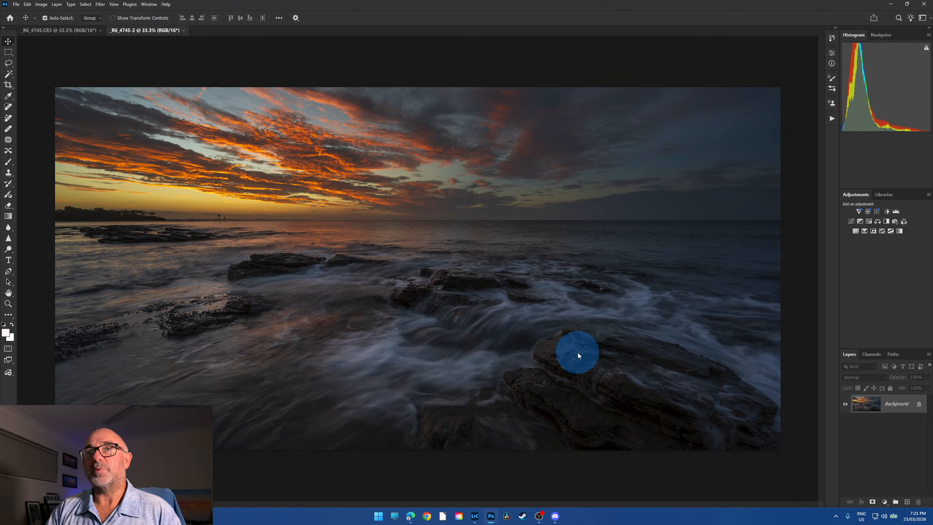
{"action": "left_click", "coordinate": [65, 31]}
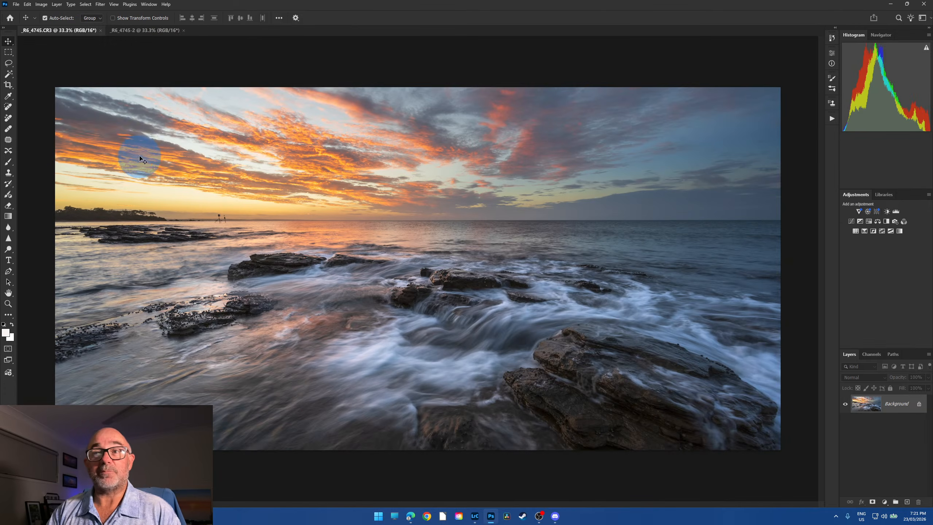
{"action": "left_click", "coordinate": [169, 31]}
Float the dark document, copy its image into the brighter document as an aligned new layer, and close the dark document.
{"action": "left_click_drag", "start_coordinate": [170, 31], "coordinate": [68, 63]}
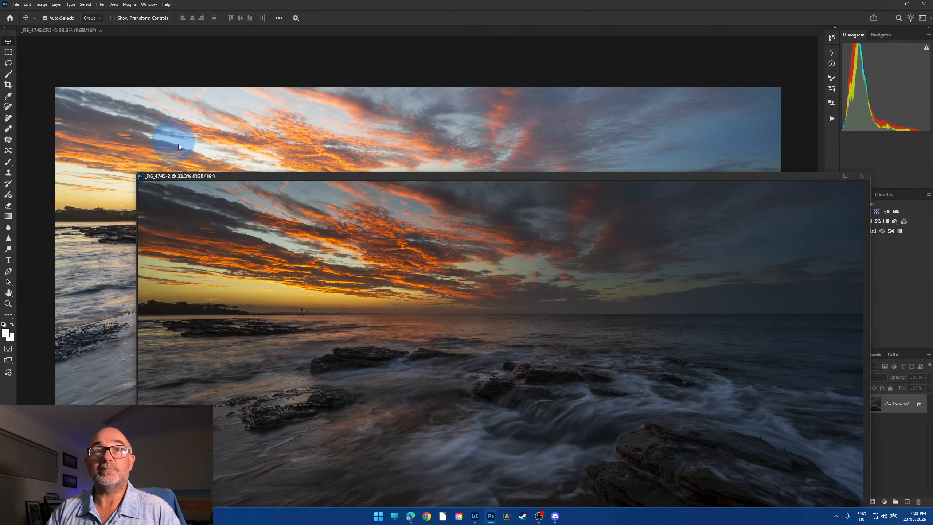
{"action": "left_click_drag", "start_coordinate": [542, 178], "coordinate": [507, 222]}
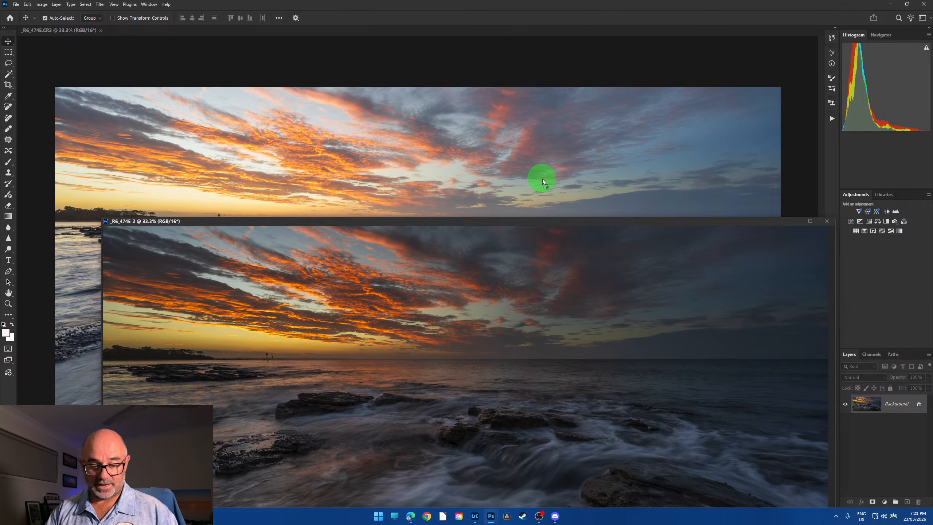
{"action": "left_click_drag", "start_coordinate": [543, 181], "coordinate": [542, 178]}
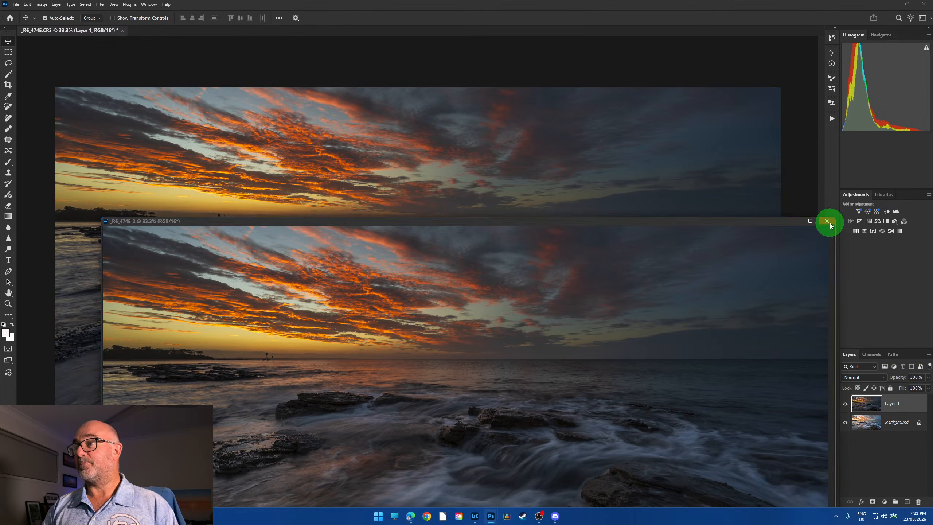
{"action": "left_click", "coordinate": [827, 221]}
{"action": "left_click", "coordinate": [473, 187]}
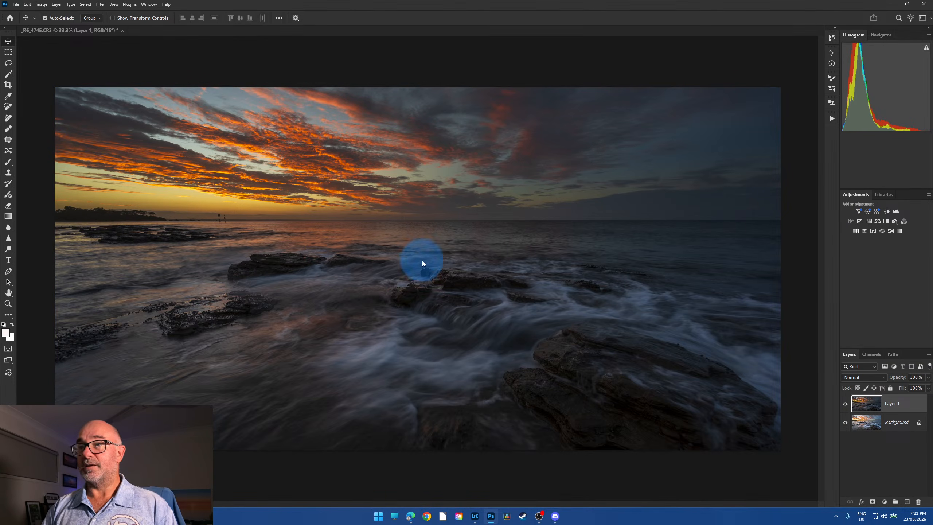
Duplicate the Background layer and move the copy above the dark Layer 1.
{"action": "left_click", "coordinate": [876, 422]}
{"action": "left_click_drag", "start_coordinate": [899, 511], "coordinate": [907, 502]}
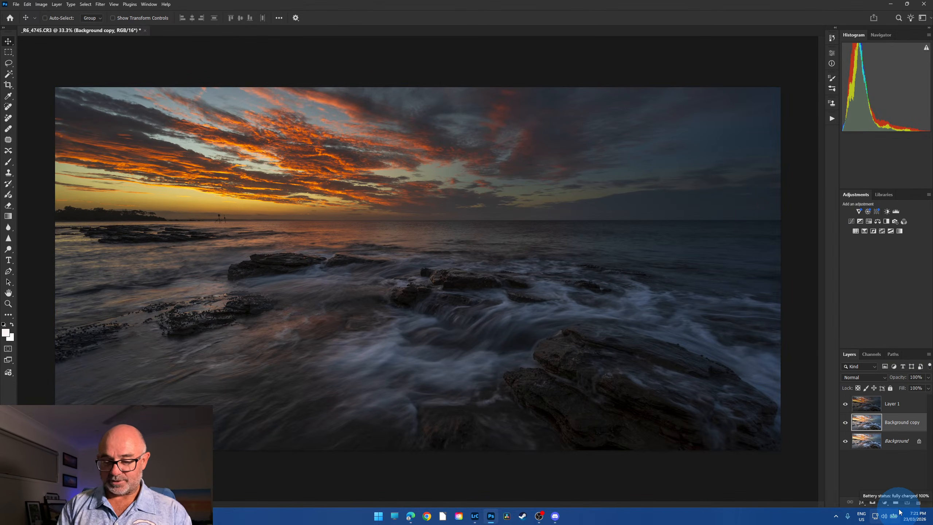
{"action": "left_click_drag", "start_coordinate": [871, 420], "coordinate": [869, 395]}
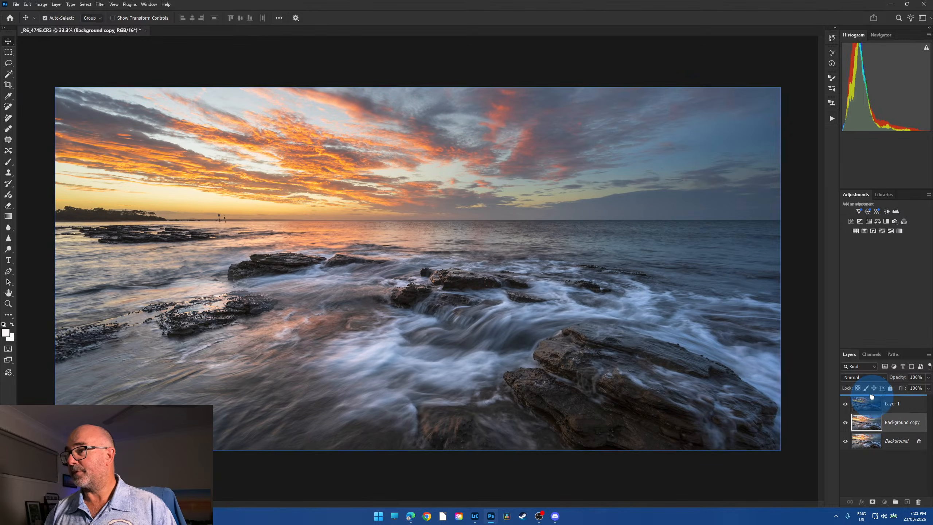
Add a white layer mask to the Background copy and load the RGB channel's luminosity as a selection.
{"action": "left_click", "coordinate": [873, 502]}
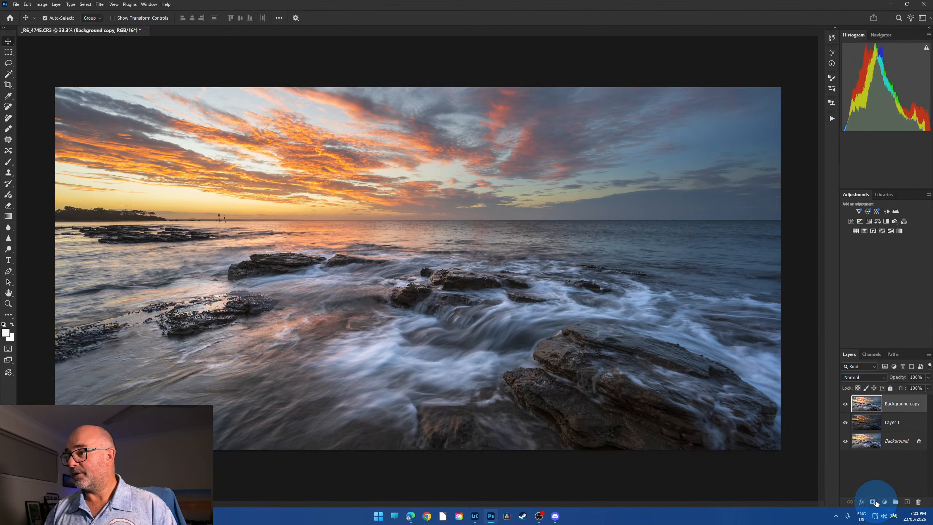
{"action": "left_click", "coordinate": [872, 354]}
{"action": "left_click", "coordinate": [854, 366], "text": "ctrl"}
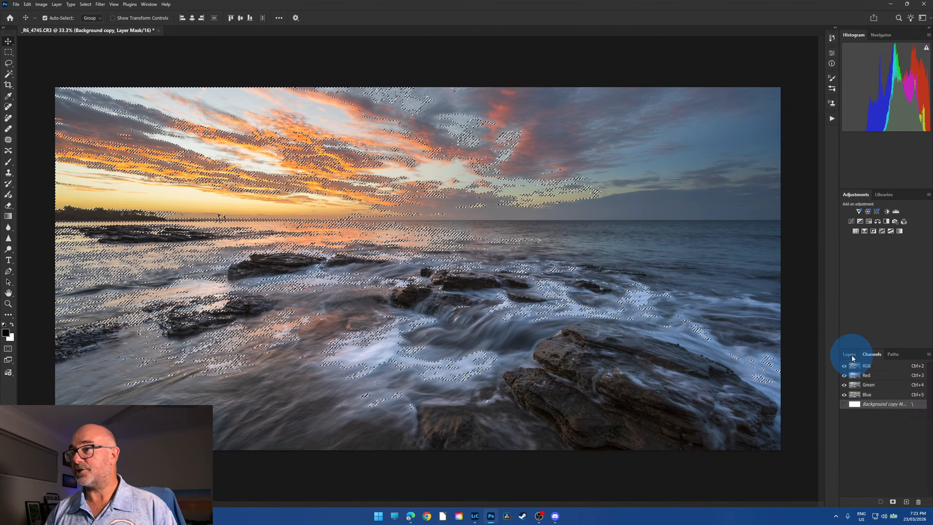
{"action": "left_click", "coordinate": [849, 354]}
Paint black on the layer mask over the bright sunset clouds with a reduced, large soft brush at 11% opacity.
{"action": "left_click", "coordinate": [8, 161]}
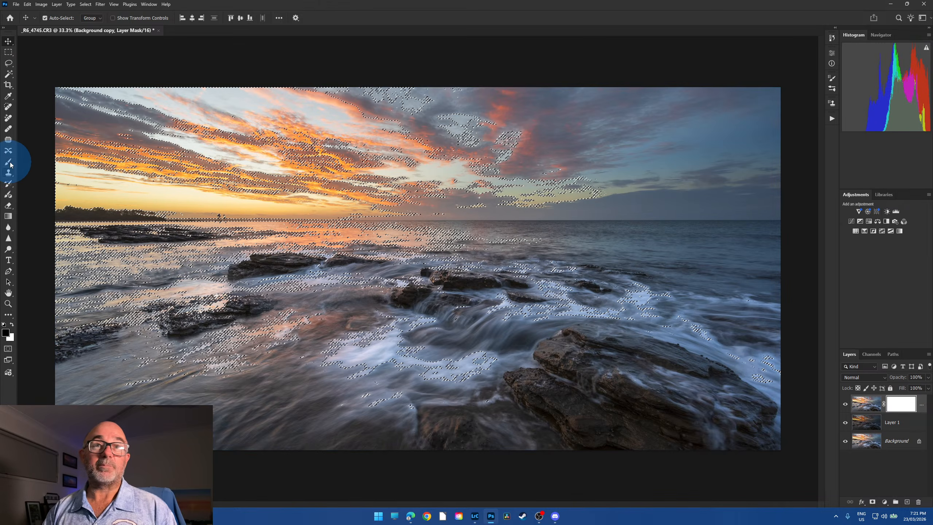
{"action": "left_click", "coordinate": [191, 18]}
{"action": "left_click_drag", "start_coordinate": [184, 34], "coordinate": [160, 28]}
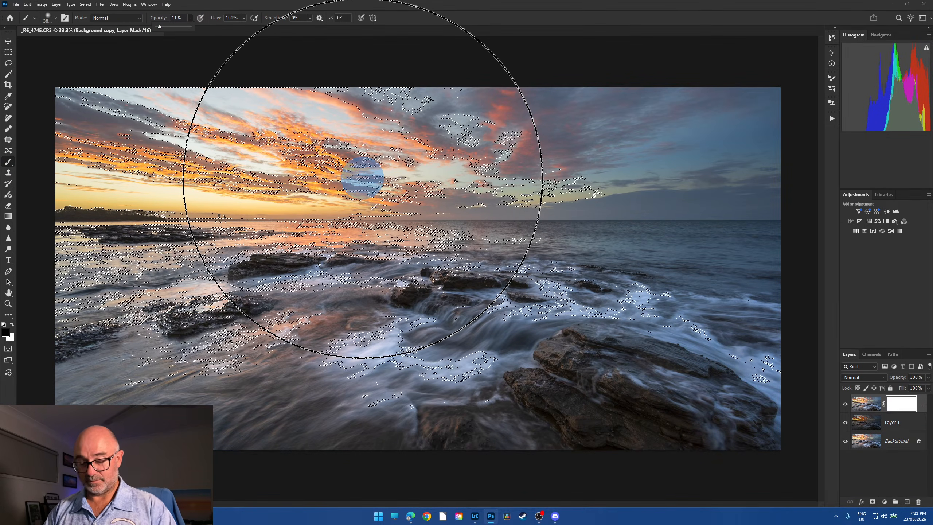
{"action": "key", "text": "bracketleft"}
{"action": "key", "text": "bracketleft"}
{"action": "key", "text": "bracketleft"}
{"action": "key", "text": "bracketleft"}
{"action": "key", "text": "bracketleft"}
{"action": "key", "text": "bracketleft"}
{"action": "key", "text": "bracketleft"}
{"action": "key", "text": "bracketleft"}
{"action": "key", "text": "bracketleft"}
{"action": "key", "text": "bracketleft"}
{"action": "key", "text": "bracketleft"}
{"action": "key", "text": "bracketleft"}
{"action": "key", "text": "bracketleft"}
{"action": "key", "text": "bracketleft"}
{"action": "key", "text": "bracketleft"}
{"action": "key", "text": "bracketleft"}
{"action": "key", "text": "bracketleft"}
{"action": "key", "text": "bracketleft"}
{"action": "key", "text": "bracketleft"}
{"action": "key", "text": "bracketleft"}
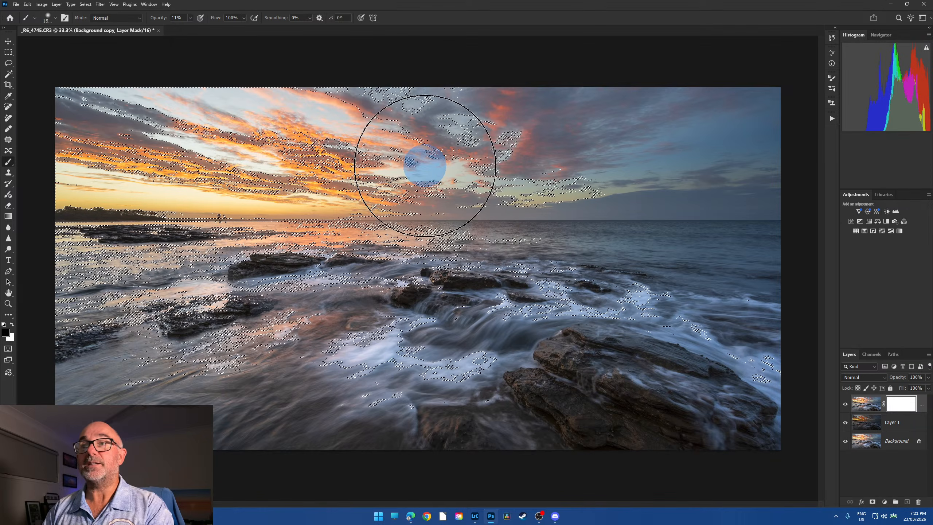
{"action": "mouse_move", "coordinate": [427, 168]}
{"action": "left_mouse_down"}
{"action": "mouse_move", "coordinate": [171, 156]}
{"action": "mouse_move", "coordinate": [381, 164]}
{"action": "left_mouse_up"}
{"action": "mouse_move", "coordinate": [220, 157]}
{"action": "left_mouse_down"}
{"action": "mouse_move", "coordinate": [34, 151]}
{"action": "mouse_move", "coordinate": [31, 162]}
{"action": "mouse_move", "coordinate": [174, 163]}
{"action": "mouse_move", "coordinate": [299, 148]}
{"action": "mouse_move", "coordinate": [424, 163]}
{"action": "mouse_move", "coordinate": [288, 162]}
{"action": "mouse_move", "coordinate": [483, 165]}
{"action": "mouse_move", "coordinate": [258, 160]}
{"action": "mouse_move", "coordinate": [573, 167]}
{"action": "left_mouse_up"}
{"action": "left_click_drag", "start_coordinate": [98, 133], "coordinate": [172, 117]}
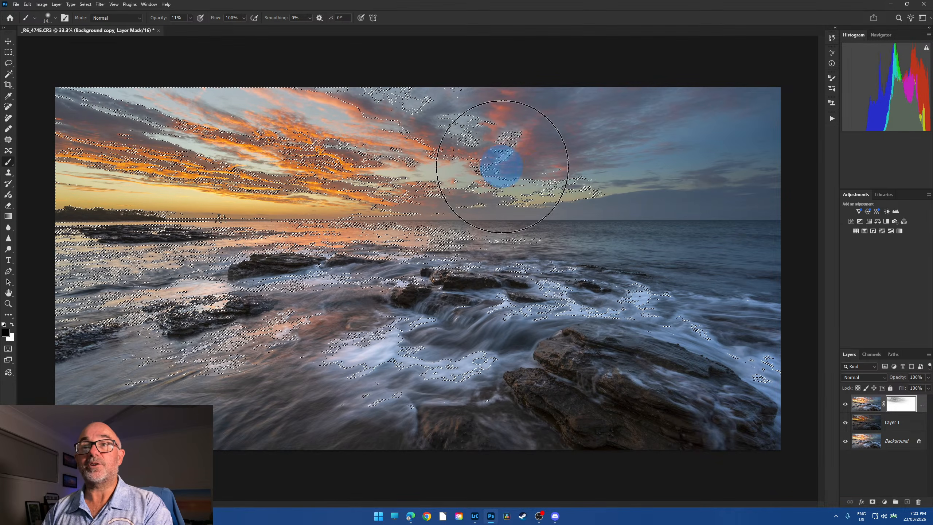
{"action": "left_click_drag", "start_coordinate": [145, 109], "coordinate": [330, 129]}
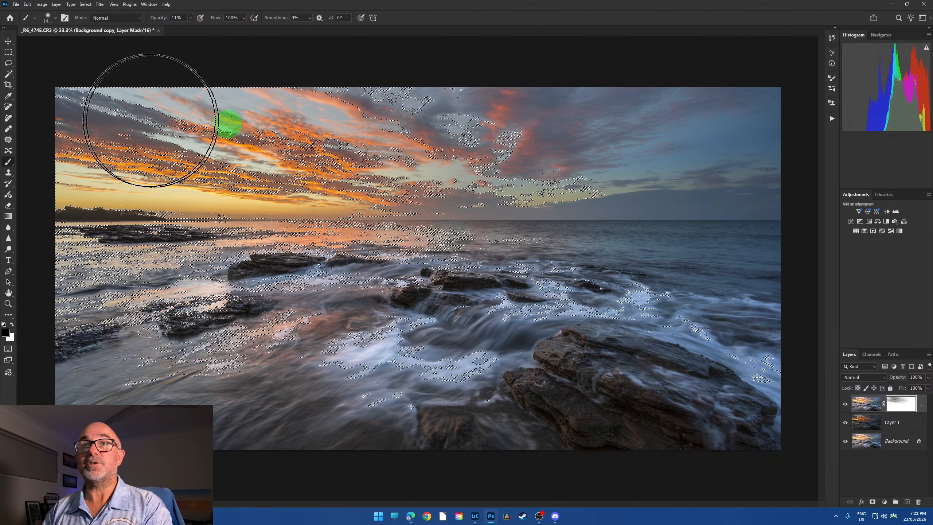
{"action": "left_click_drag", "start_coordinate": [498, 176], "coordinate": [273, 175]}
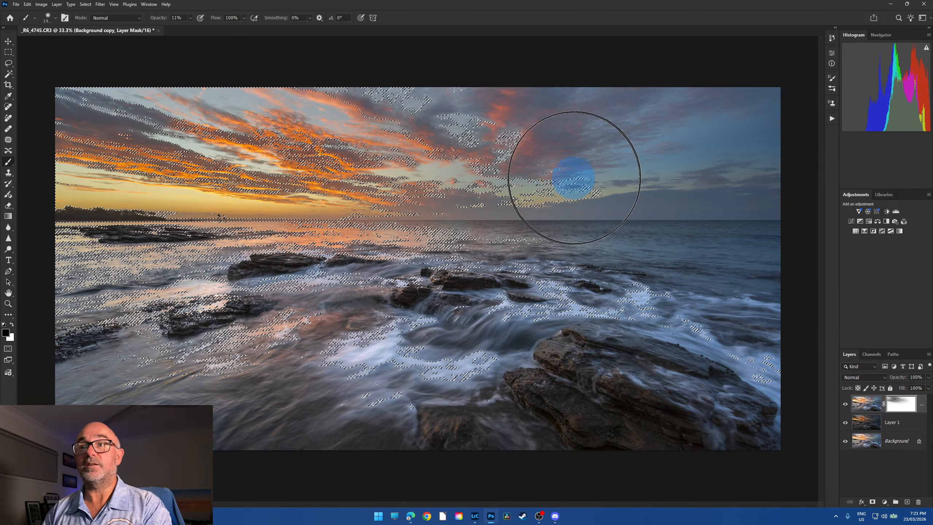
Clear the luminosity selection and hide the dark Layer 1 to compare the sky without the darker exposure.
{"action": "left_click", "coordinate": [8, 63]}
{"action": "left_click", "coordinate": [425, 288]}
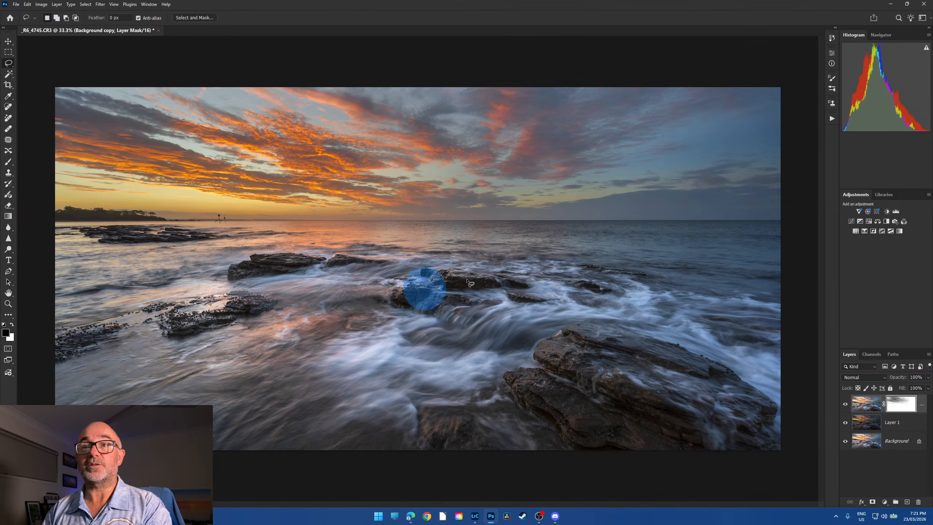
{"action": "left_click", "coordinate": [845, 423]}
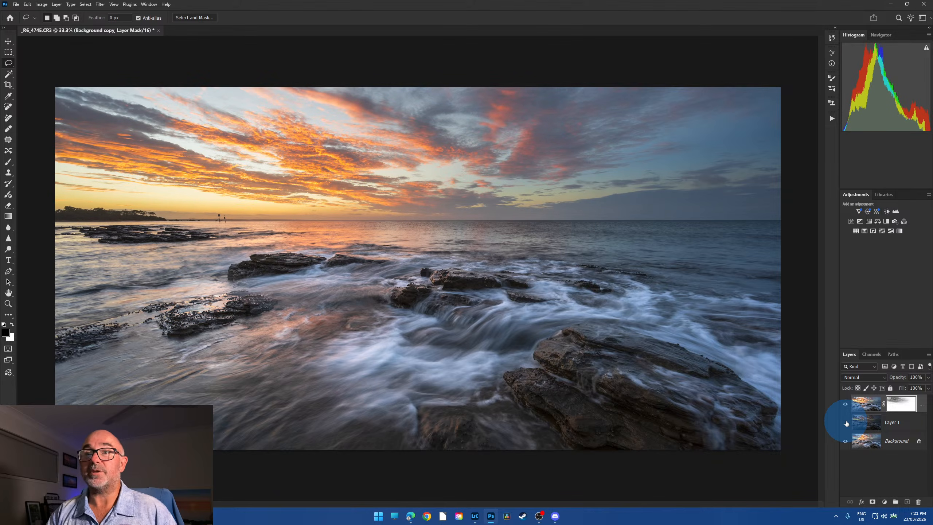
Show Layer 1 again and compare the sunset clouds up close with and without the darker exposure.
{"action": "left_click", "coordinate": [846, 423]}
{"action": "left_click", "coordinate": [283, 178]}
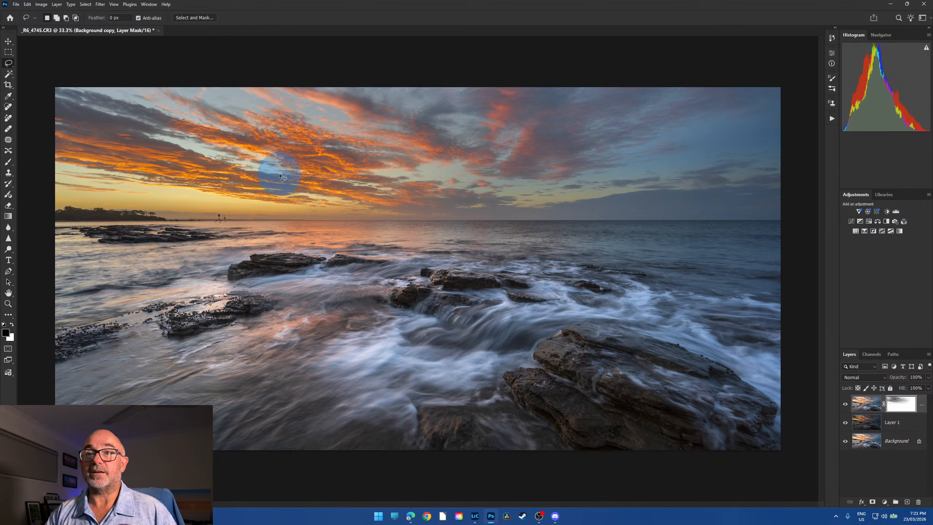
{"action": "scroll", "coordinate": [279, 177], "scroll_direction": "up", "scroll_amount": 6}
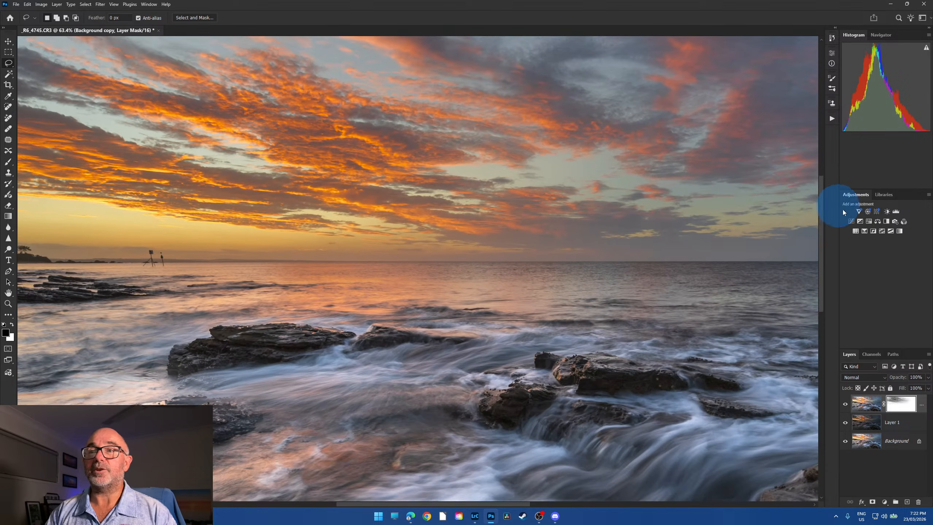
{"action": "left_click_drag", "start_coordinate": [821, 234], "coordinate": [823, 208]}
{"action": "left_click_drag", "start_coordinate": [464, 503], "coordinate": [444, 506]}
{"action": "left_click", "coordinate": [845, 423]}
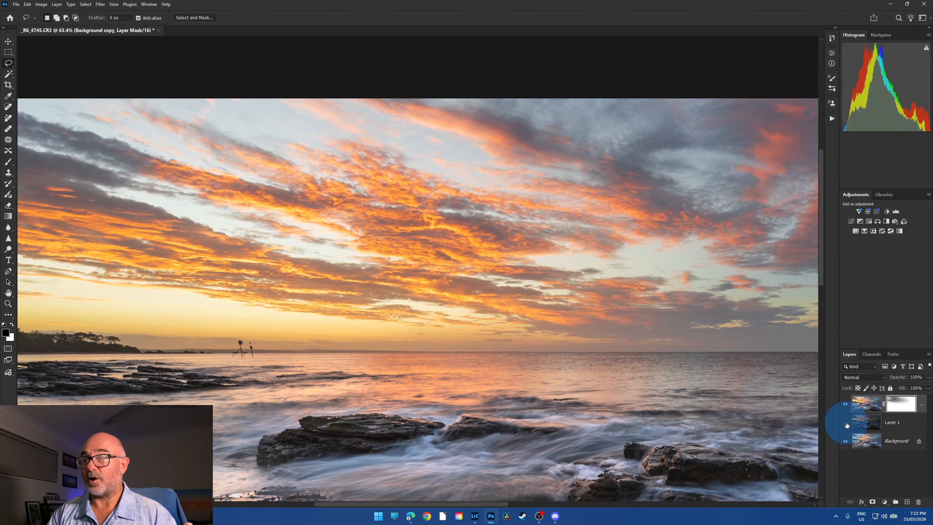
{"action": "left_click", "coordinate": [846, 423]}
{"action": "left_click", "coordinate": [846, 423]}
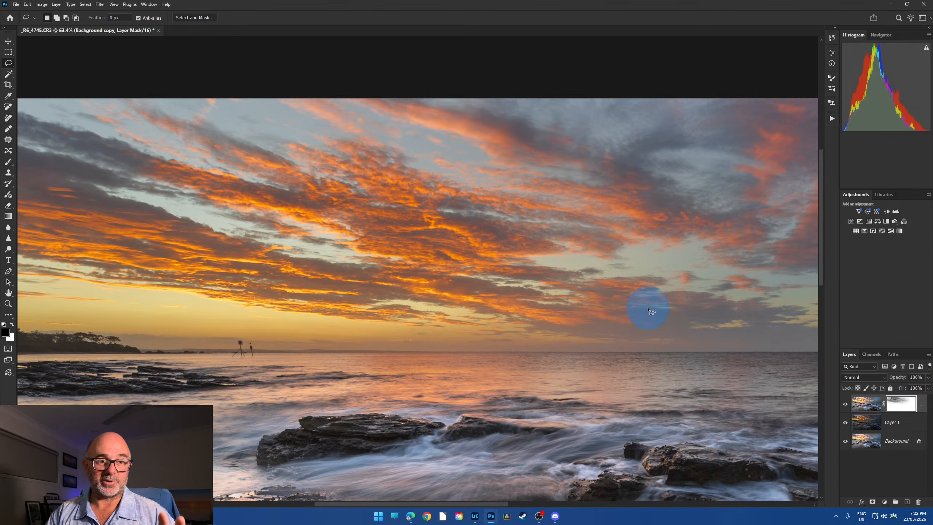
{"action": "left_click", "coordinate": [644, 309]}
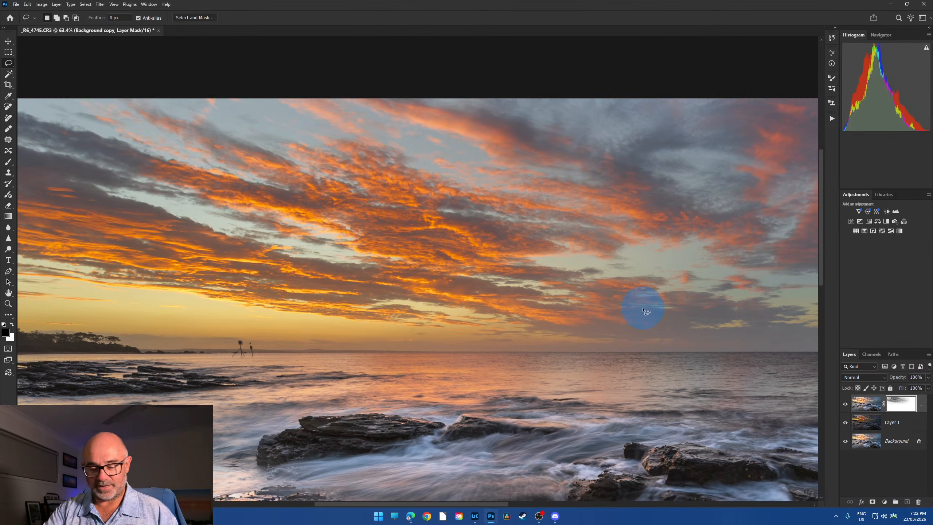
Compare the whole image with and without Layer 1, leaving the layer visible.
{"action": "key", "text": "ctrl+0"}
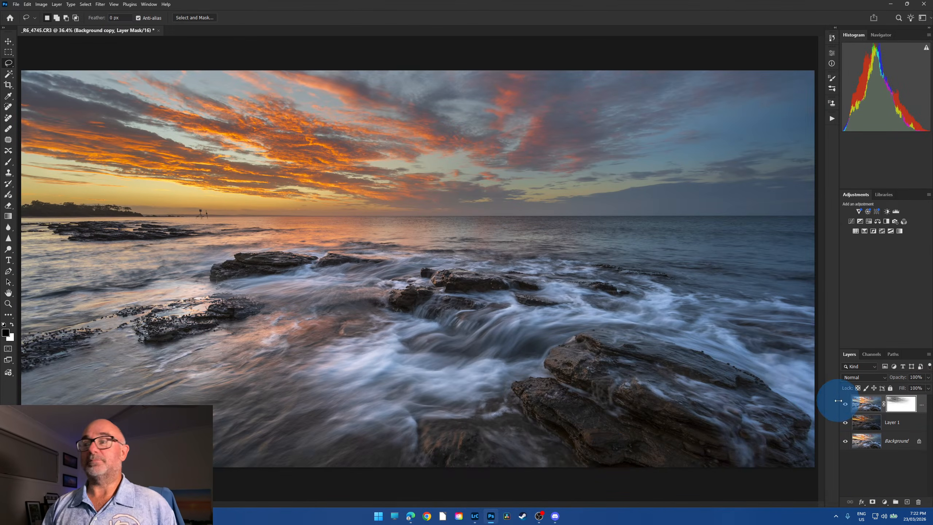
{"action": "left_click", "coordinate": [845, 423]}
{"action": "left_click", "coordinate": [845, 423]}
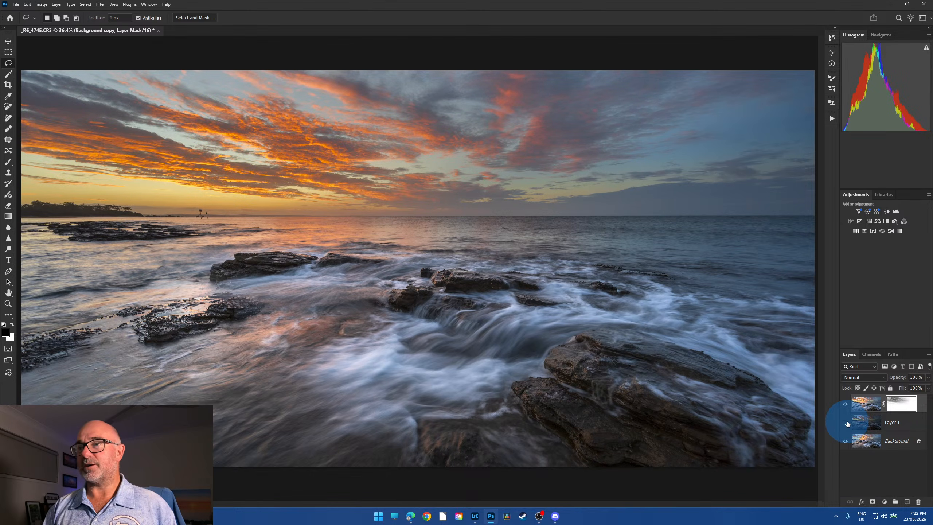
{"action": "left_click", "coordinate": [846, 423]}
{"action": "left_click", "coordinate": [845, 423]}
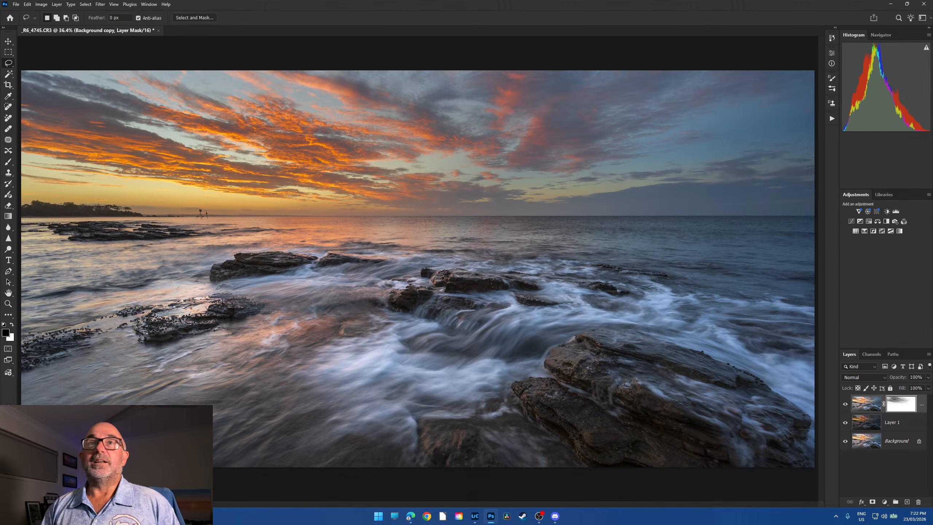
Flatten the image and add a Curves adjustment layer above the Background.
{"action": "left_click", "coordinate": [56, 4]}
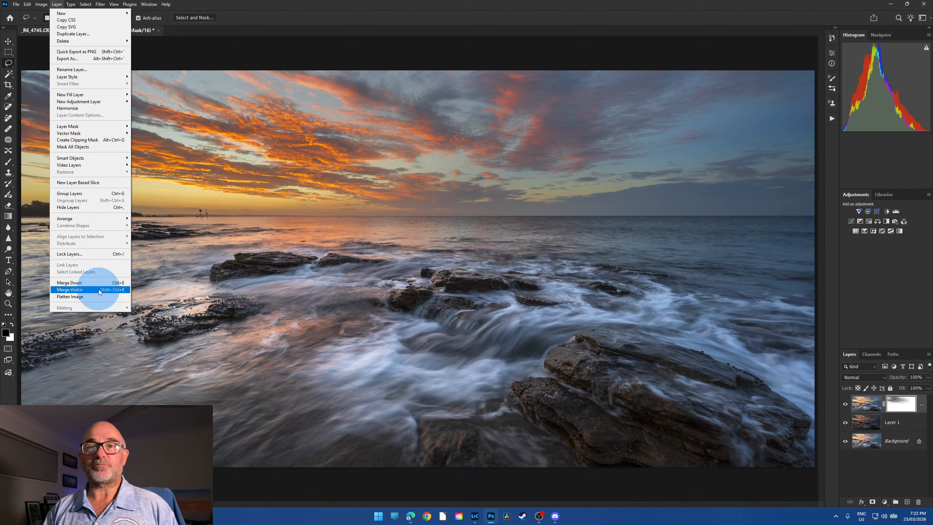
{"action": "left_click", "coordinate": [73, 296]}
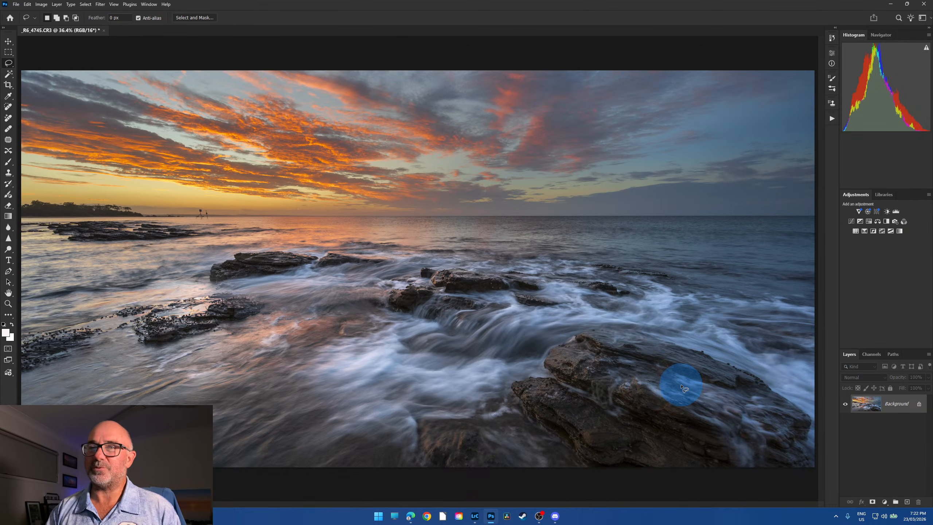
{"action": "left_click", "coordinate": [884, 502]}
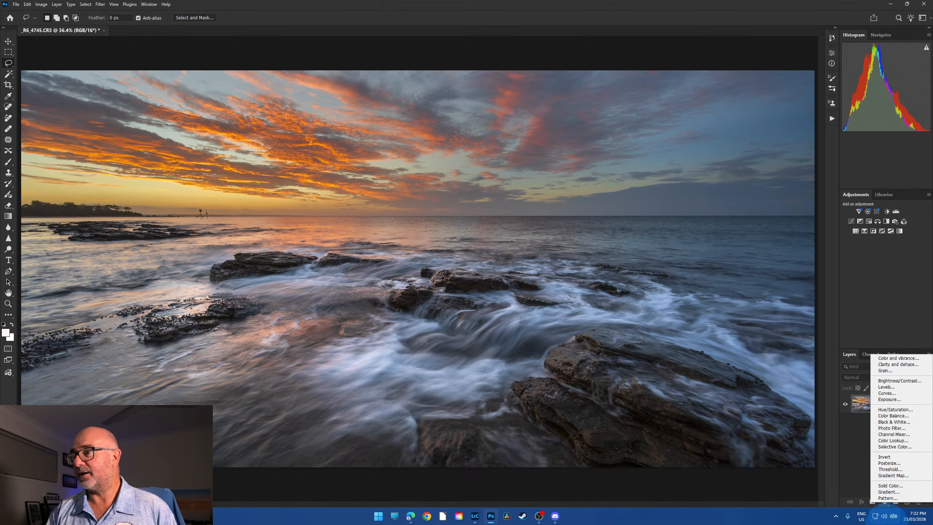
{"action": "left_click", "coordinate": [895, 393]}
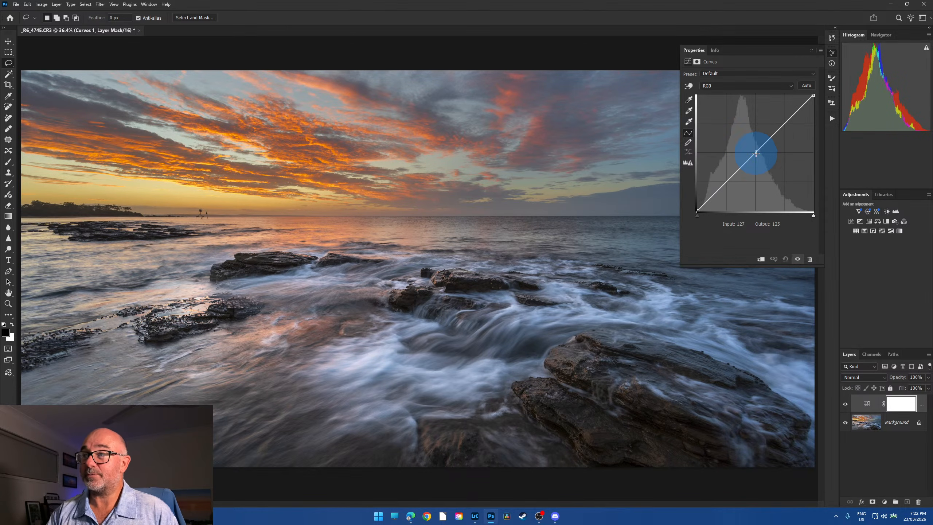
Try brightening and darkening the whole image by moving a midtone point on the RGB curve.
{"action": "left_click_drag", "start_coordinate": [755, 154], "coordinate": [748, 147]}
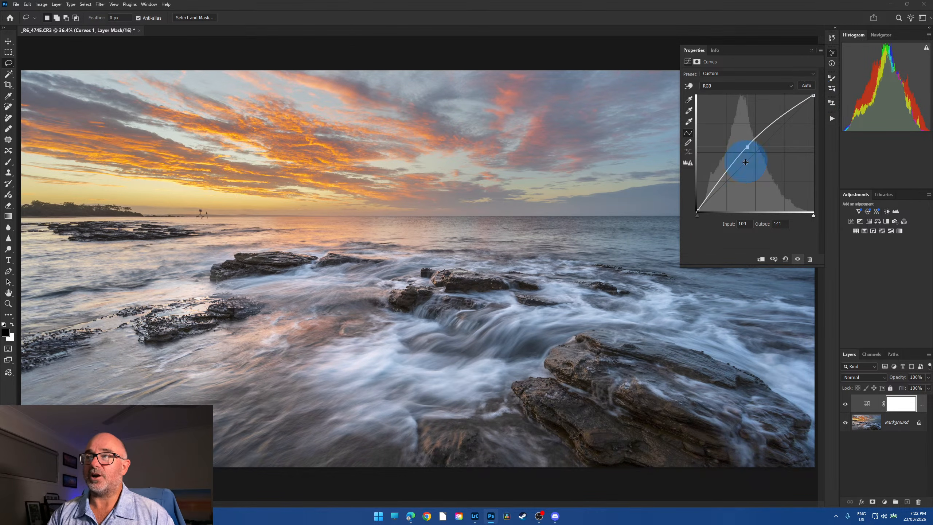
{"action": "mouse_move", "coordinate": [747, 147]}
{"action": "left_mouse_down"}
{"action": "mouse_move", "coordinate": [756, 157]}
{"action": "mouse_move", "coordinate": [756, 146]}
{"action": "mouse_move", "coordinate": [747, 150]}
{"action": "left_mouse_up"}
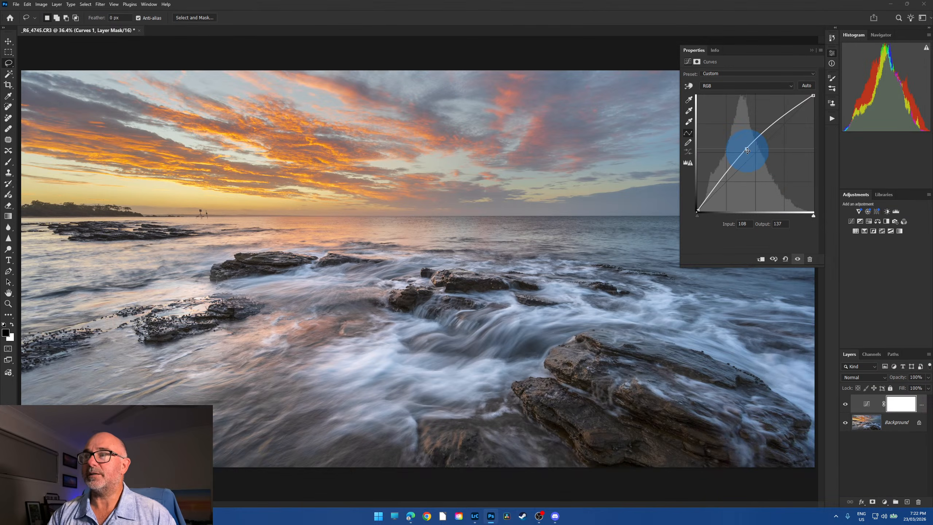
{"action": "mouse_move", "coordinate": [746, 149]}
{"action": "left_mouse_down"}
{"action": "mouse_move", "coordinate": [754, 161]}
{"action": "mouse_move", "coordinate": [752, 150]}
{"action": "left_mouse_up"}
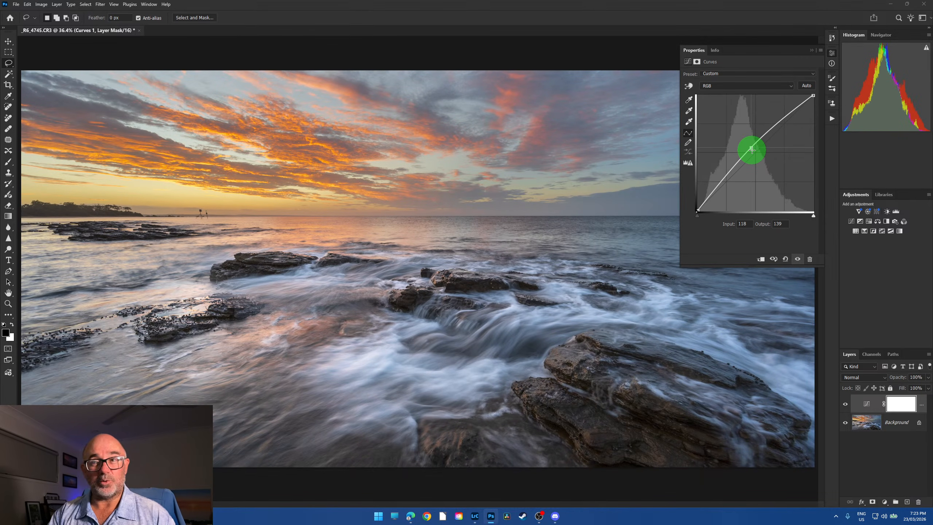
{"action": "left_click_drag", "start_coordinate": [752, 150], "coordinate": [762, 162]}
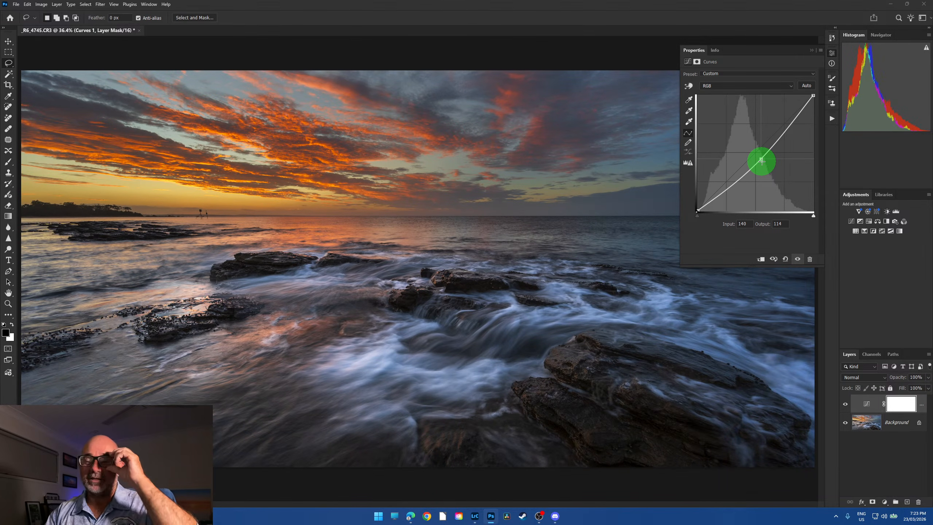
{"action": "left_click_drag", "start_coordinate": [762, 161], "coordinate": [750, 149]}
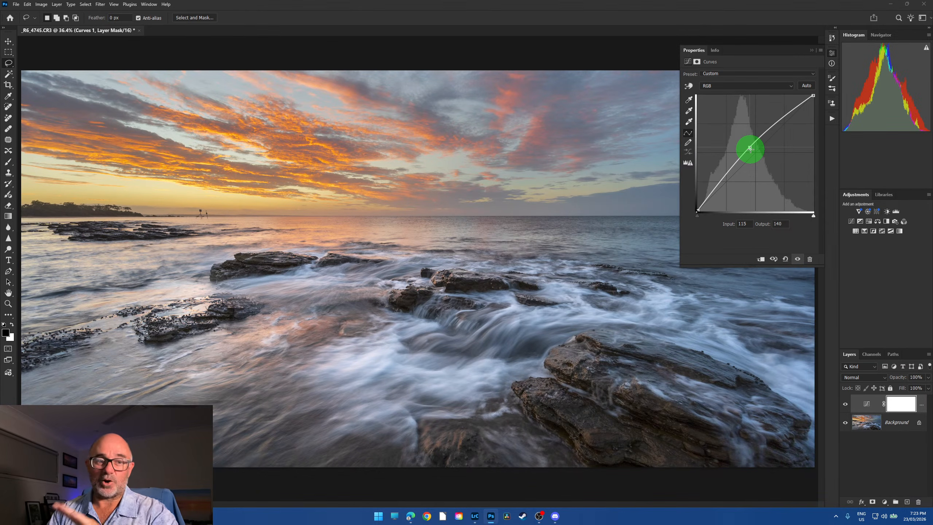
{"action": "left_click_drag", "start_coordinate": [751, 148], "coordinate": [750, 149]}
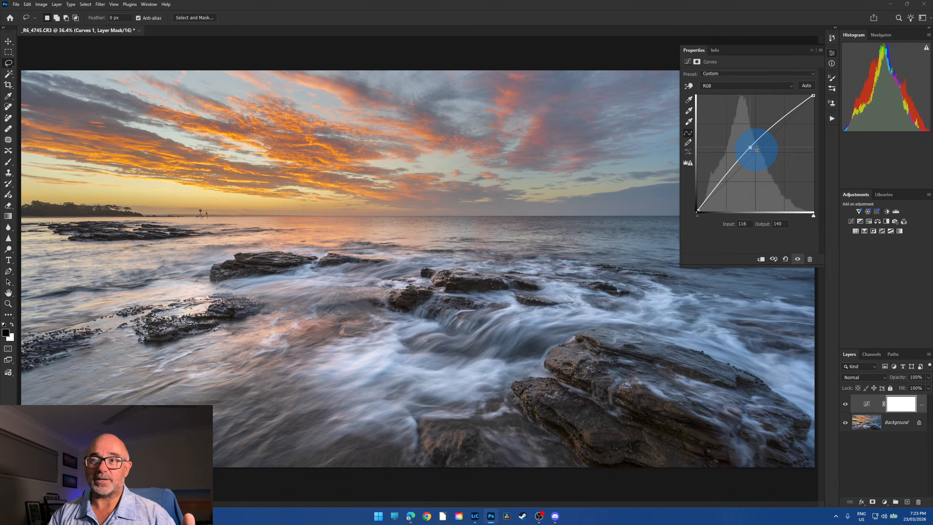
Darken the whole image by pulling the RGB curve's midtone point below the diagonal, and close the curve settings.
{"action": "left_click_drag", "start_coordinate": [750, 149], "coordinate": [762, 159]}
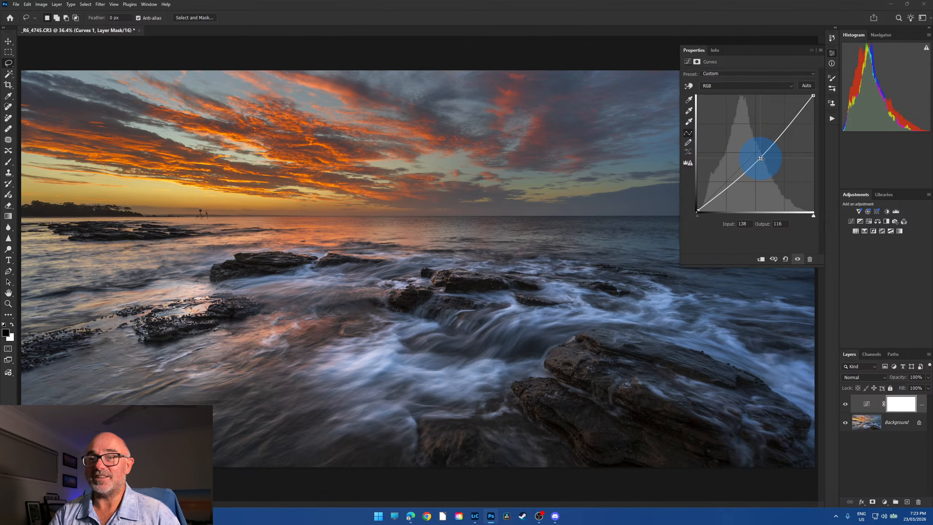
{"action": "left_click_drag", "start_coordinate": [759, 159], "coordinate": [750, 148]}
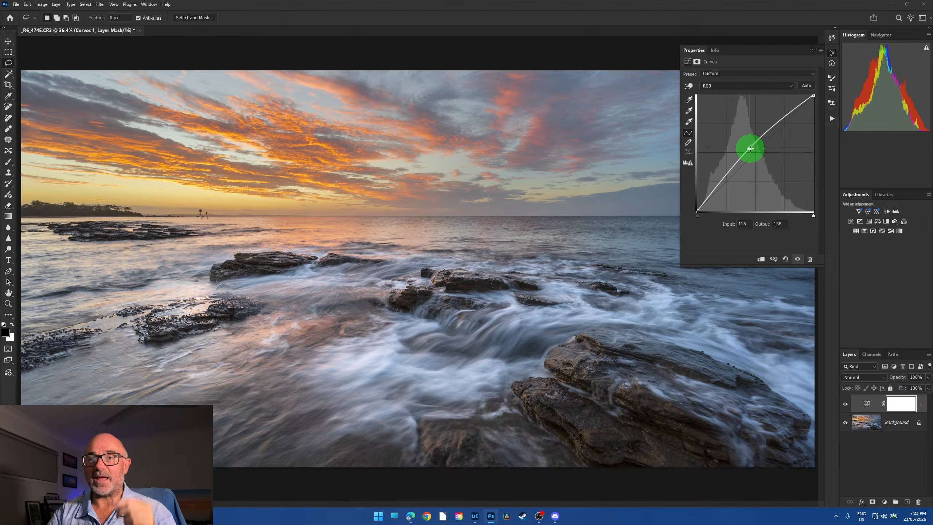
{"action": "left_click_drag", "start_coordinate": [751, 148], "coordinate": [760, 156]}
{"action": "left_click", "coordinate": [812, 49]}
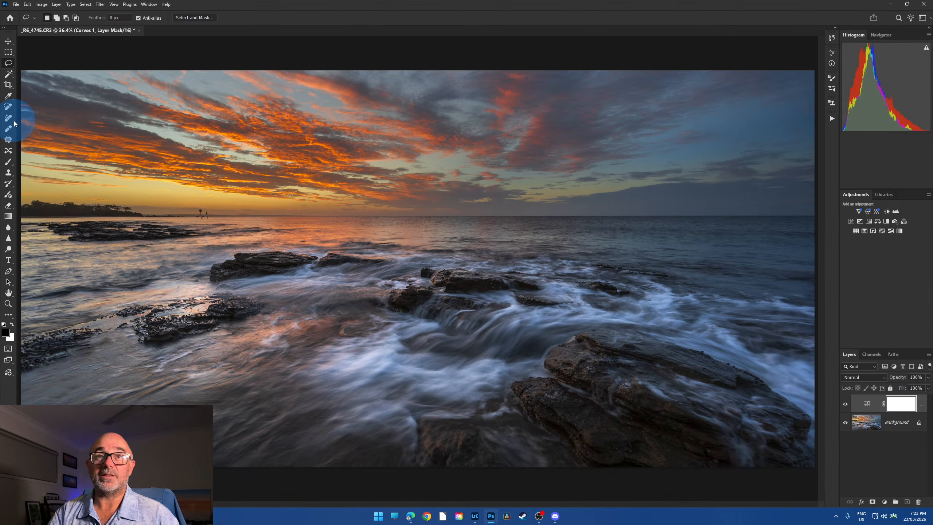
Paint black on the Curves layer mask over the centre of the image with a greatly enlarged soft brush at 100% opacity.
{"action": "left_click", "coordinate": [9, 165]}
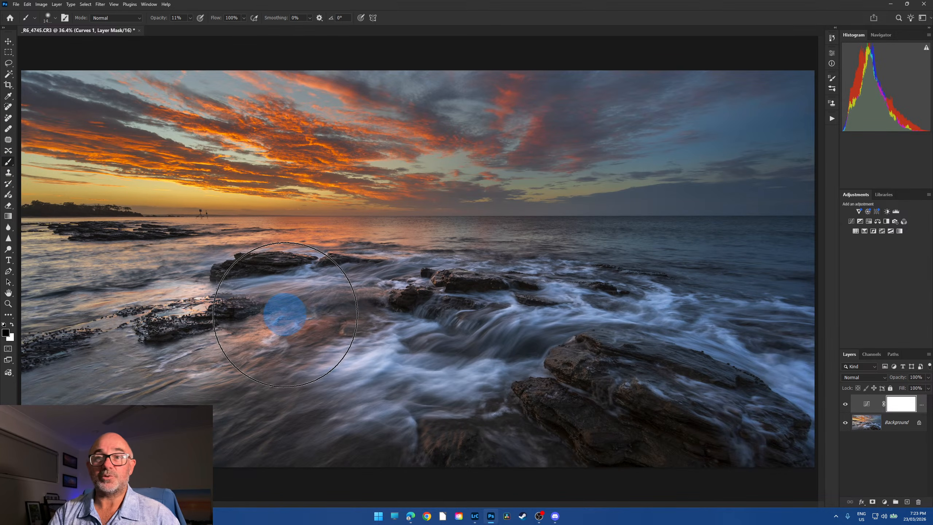
{"action": "key", "text": "]"}
{"action": "left_click", "coordinate": [189, 19]}
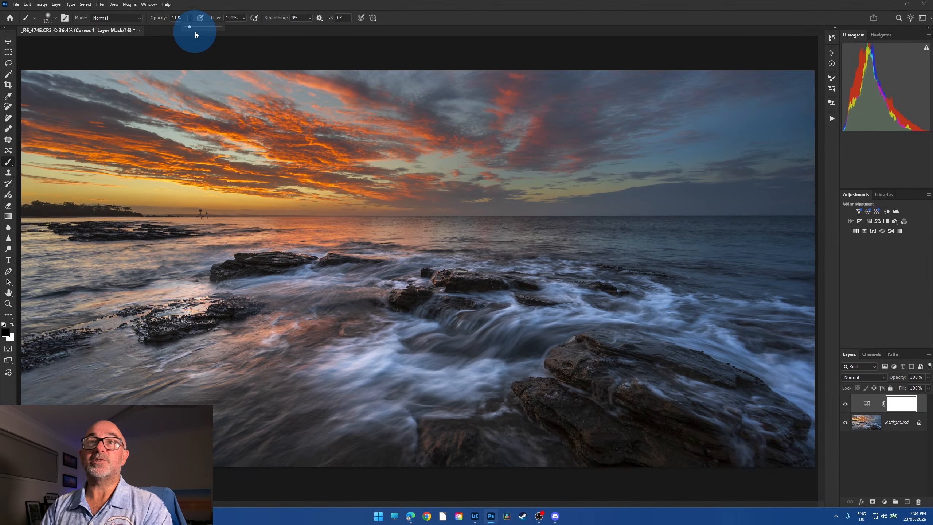
{"action": "left_click_drag", "start_coordinate": [195, 31], "coordinate": [220, 31]}
{"action": "key", "text": "]"}
{"action": "key", "text": "]"}
{"action": "key", "text": "]"}
{"action": "key", "text": "]"}
{"action": "key", "text": "]"}
{"action": "key", "text": "]"}
{"action": "key", "text": "]"}
{"action": "key", "text": "]"}
{"action": "key", "text": "]"}
{"action": "key", "text": "]"}
{"action": "key", "text": "]"}
{"action": "key", "text": "]"}
{"action": "key", "text": "]"}
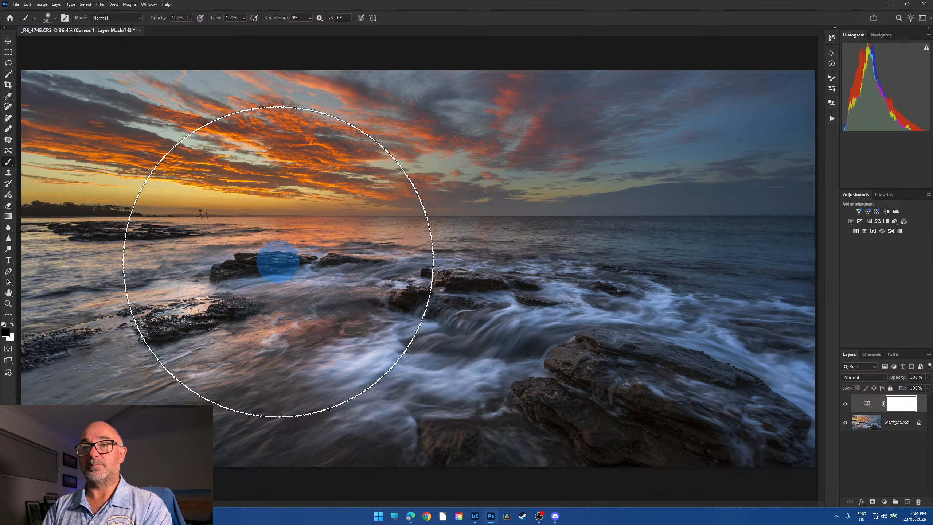
{"action": "mouse_move", "coordinate": [305, 264]}
{"action": "left_mouse_down"}
{"action": "mouse_move", "coordinate": [452, 263]}
{"action": "mouse_move", "coordinate": [372, 258]}
{"action": "left_mouse_up"}
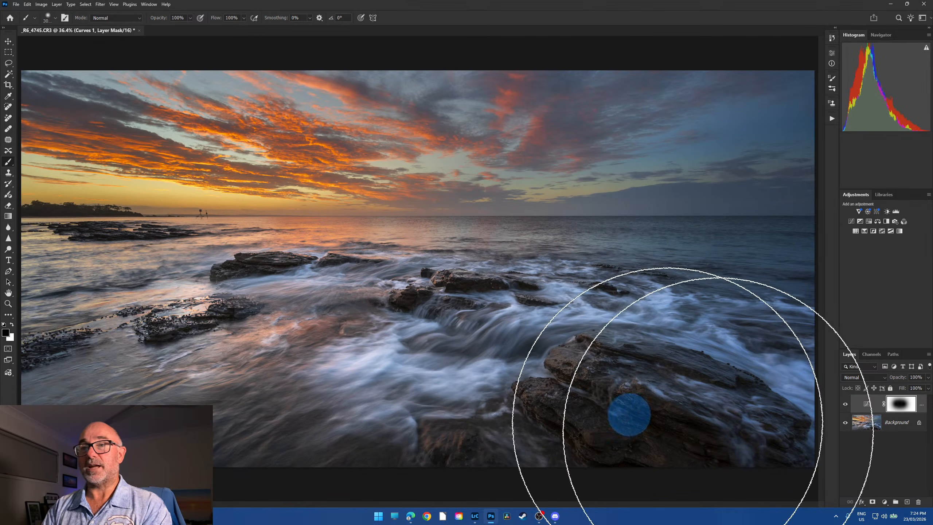
Compare the image with and without the masked Curves layer to judge the edge darkening, leaving it visible.
{"action": "left_click", "coordinate": [845, 405]}
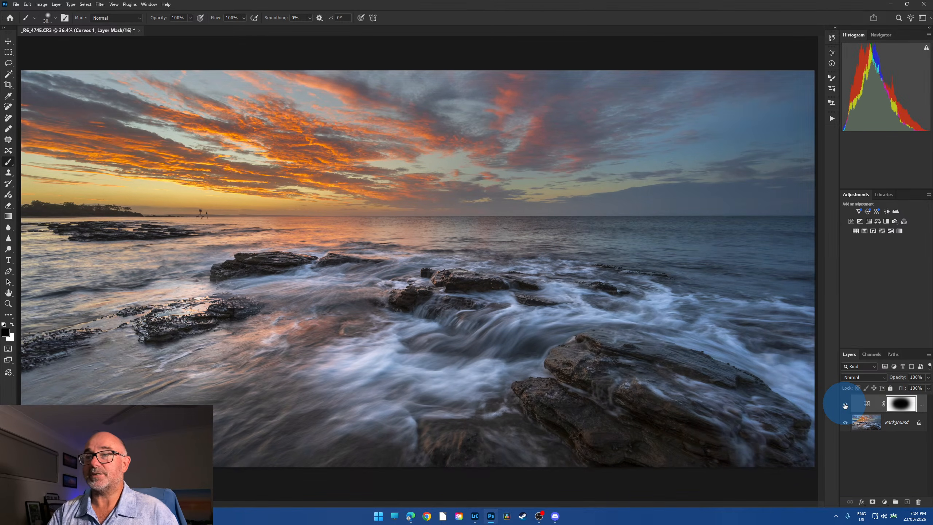
{"action": "left_click", "coordinate": [845, 405]}
{"action": "left_click", "coordinate": [846, 404]}
{"action": "left_click", "coordinate": [845, 404]}
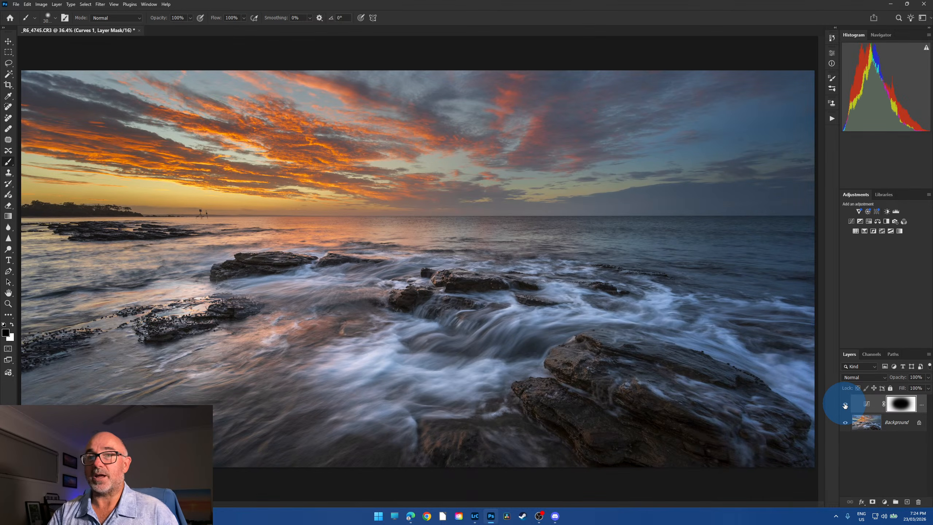
{"action": "left_click", "coordinate": [846, 404]}
{"action": "left_click", "coordinate": [845, 405]}
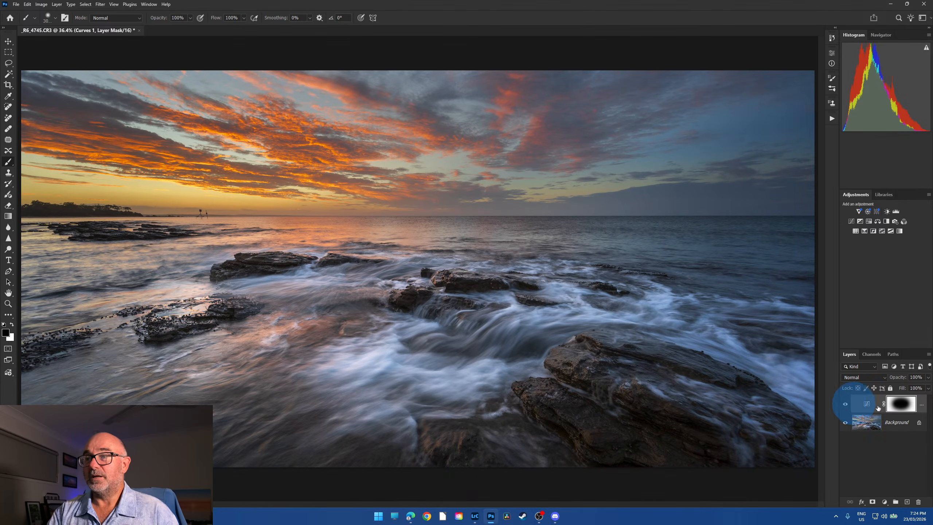
{"action": "left_click", "coordinate": [893, 410]}
Inspect the marker posts on the horizon at 100% zoom, outlining them temporarily with the Lasso and clearing the selection.
{"action": "left_click", "coordinate": [8, 62]}
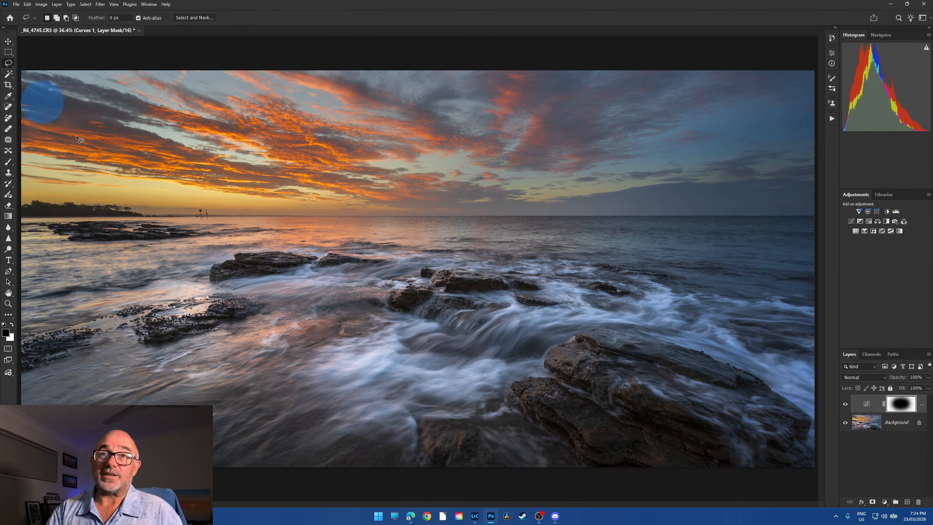
{"action": "mouse_move", "coordinate": [177, 221]}
{"action": "left_mouse_down"}
{"action": "mouse_move", "coordinate": [208, 191]}
{"action": "mouse_move", "coordinate": [167, 228]}
{"action": "left_mouse_up"}
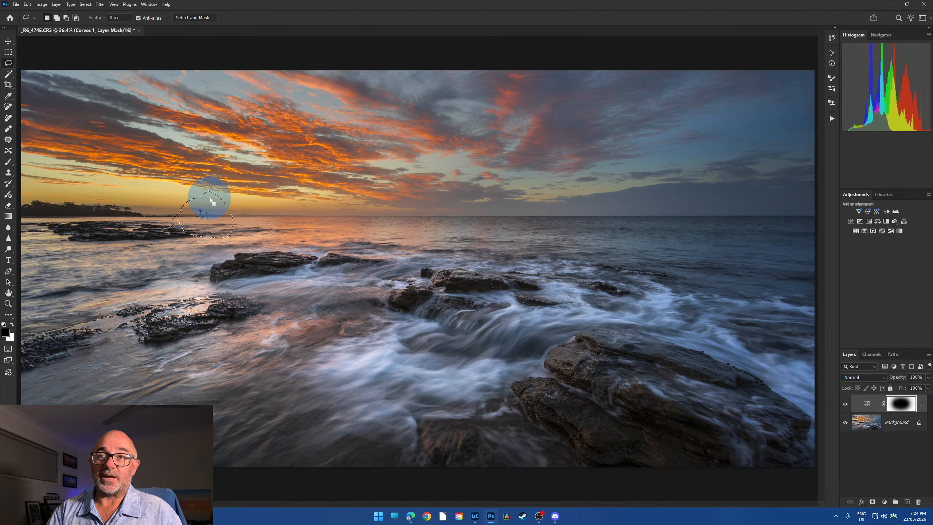
{"action": "left_click", "coordinate": [207, 219]}
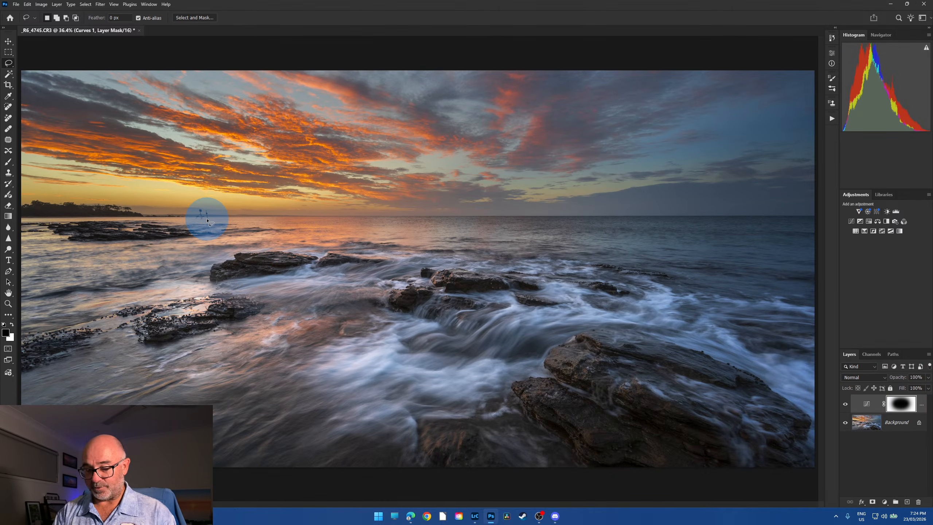
{"action": "key", "text": "ctrl+1"}
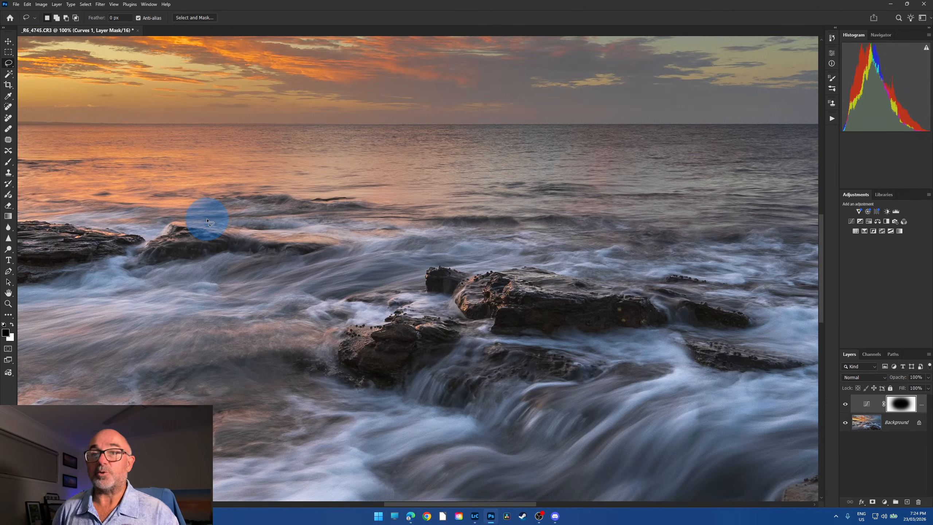
{"action": "left_click_drag", "start_coordinate": [445, 504], "coordinate": [331, 504]}
{"action": "mouse_move", "coordinate": [375, 116]}
{"action": "left_mouse_down"}
{"action": "mouse_move", "coordinate": [470, 90]}
{"action": "mouse_move", "coordinate": [471, 127]}
{"action": "left_mouse_up"}
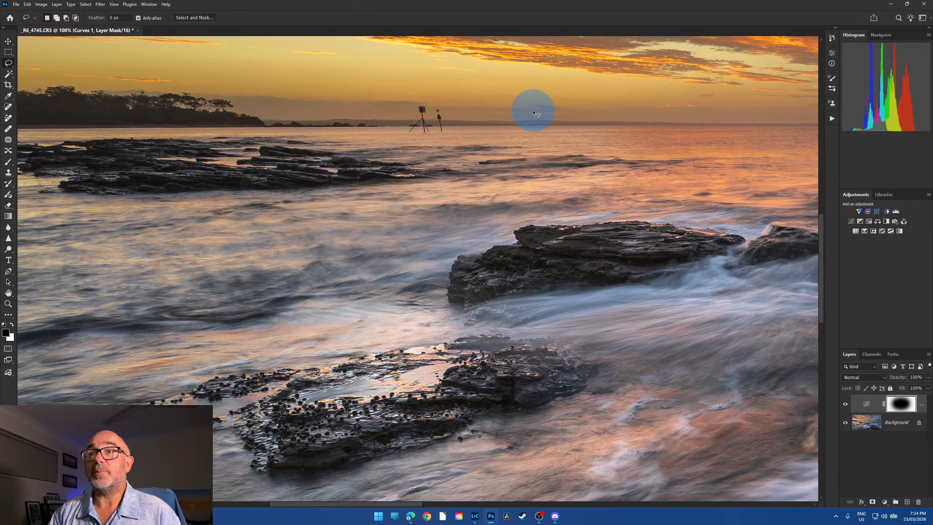
{"action": "left_click", "coordinate": [482, 284]}
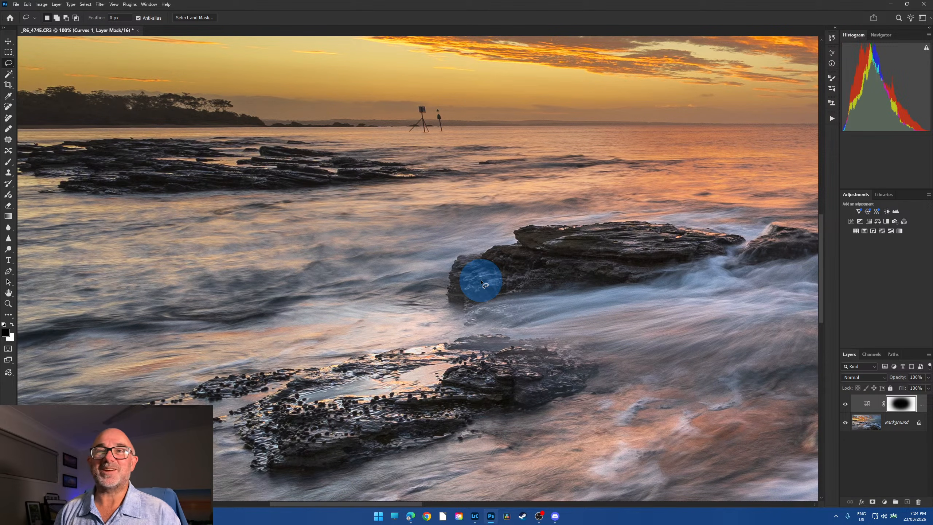
{"action": "key", "text": "ctrl+0"}
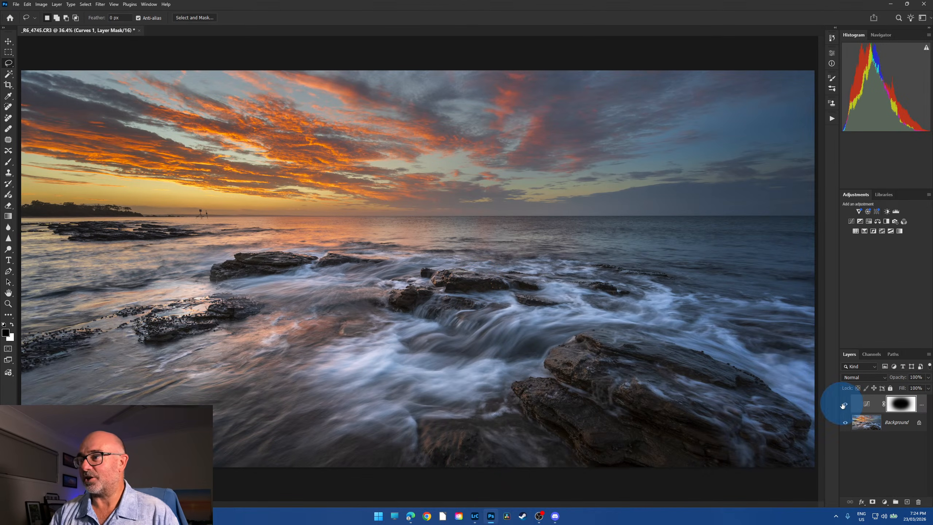
Compare the image with and without the masked Curves vignette, and examine the marker posts on the horizon up close.
{"action": "left_click", "coordinate": [844, 404]}
{"action": "left_click", "coordinate": [844, 405]}
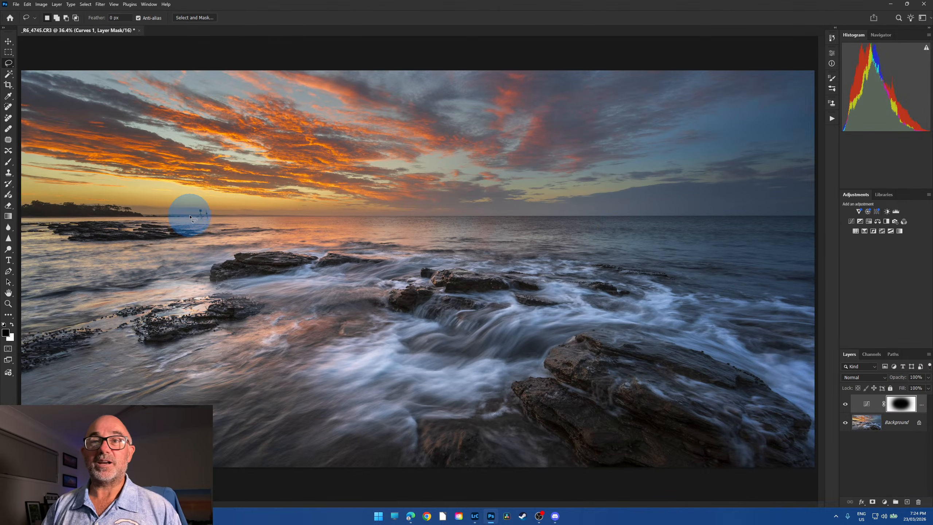
{"action": "scroll", "coordinate": [195, 204], "scroll_direction": "up", "scroll_amount": 5}
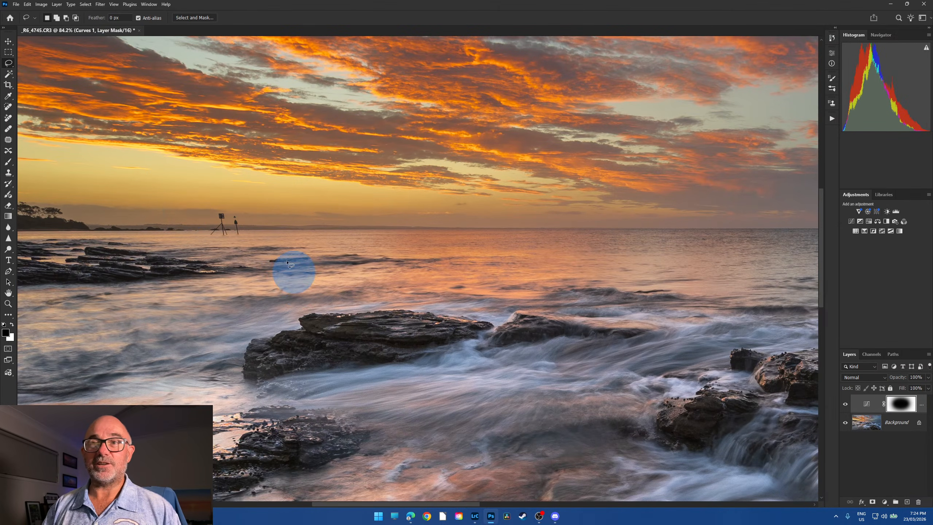
{"action": "mouse_move", "coordinate": [225, 184]}
{"action": "left_mouse_down"}
{"action": "mouse_move", "coordinate": [198, 197]}
{"action": "mouse_move", "coordinate": [230, 202]}
{"action": "left_mouse_up"}
{"action": "left_click", "coordinate": [348, 250]}
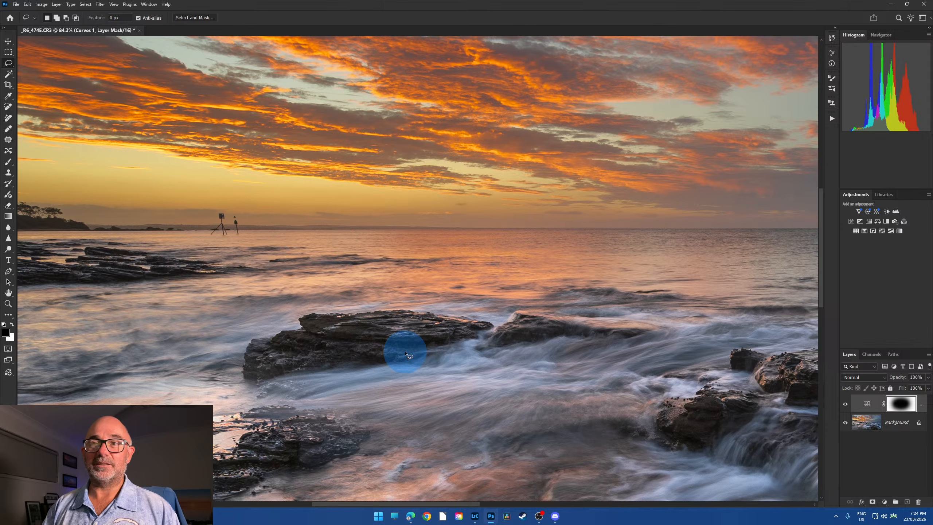
{"action": "key", "text": "ctrl+0"}
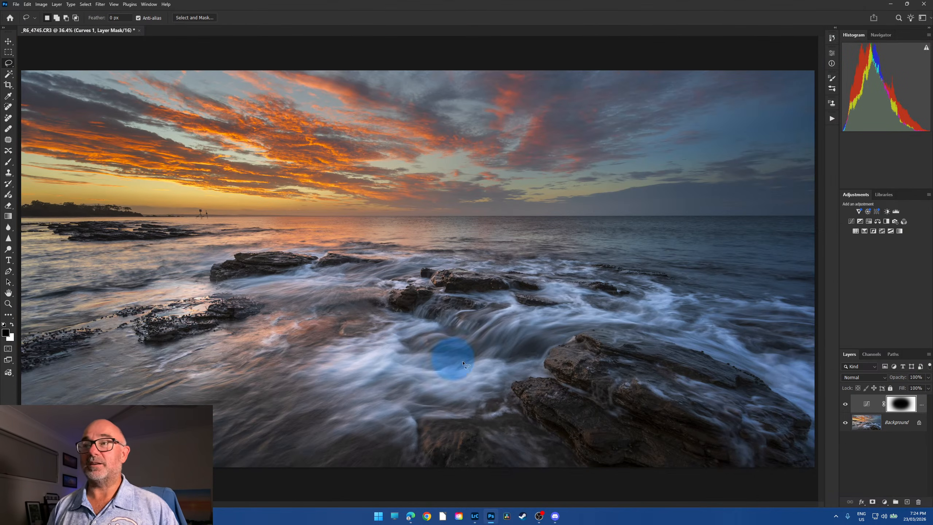
{"action": "left_click", "coordinate": [846, 403]}
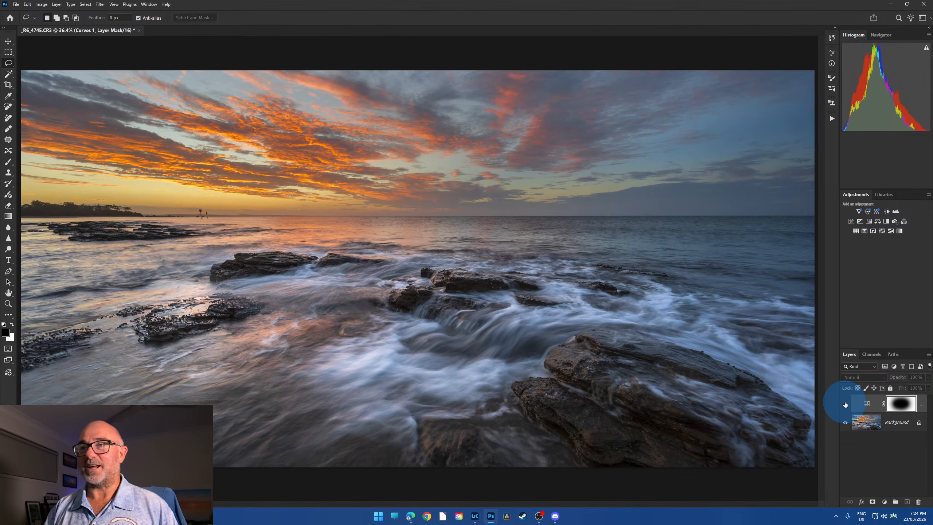
{"action": "left_click", "coordinate": [845, 404]}
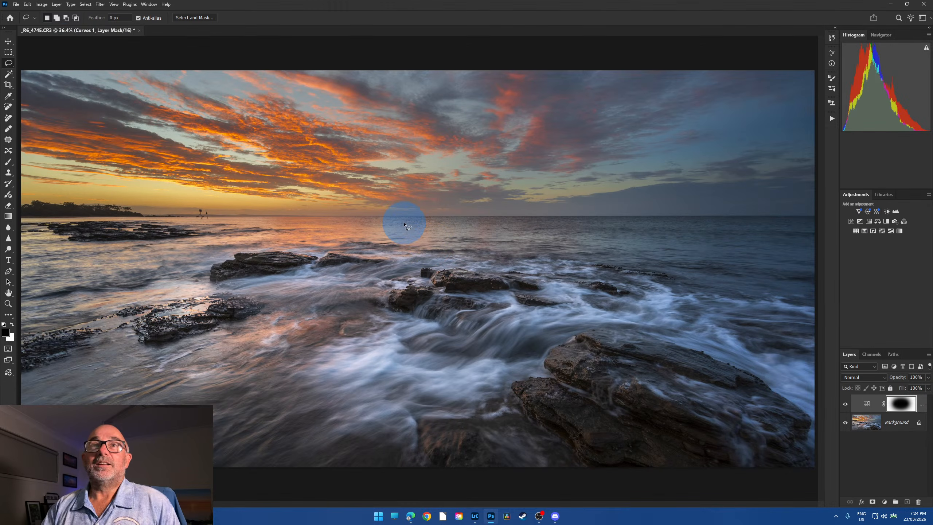
Flatten the Curves layer into the Background and close the document without saving the changes.
{"action": "left_click", "coordinate": [56, 4]}
{"action": "left_click", "coordinate": [101, 290]}
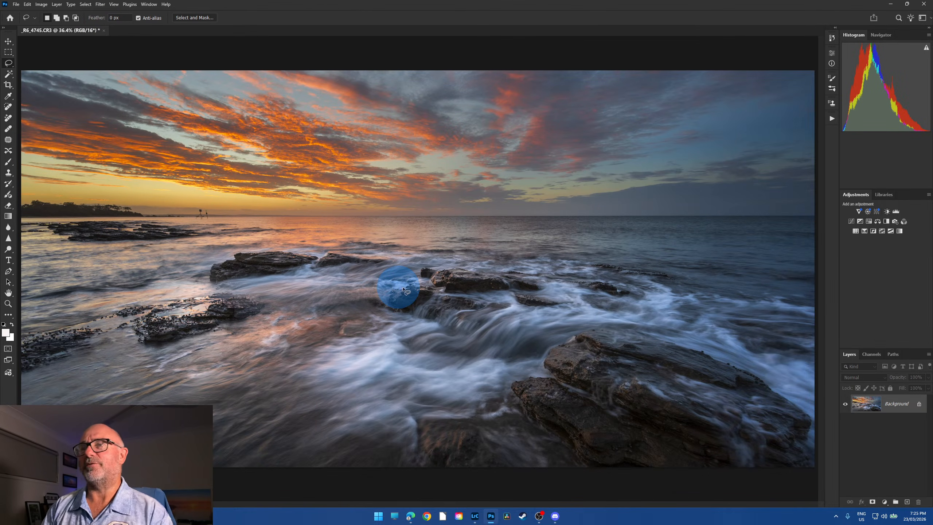
{"action": "left_click", "coordinate": [455, 299]}
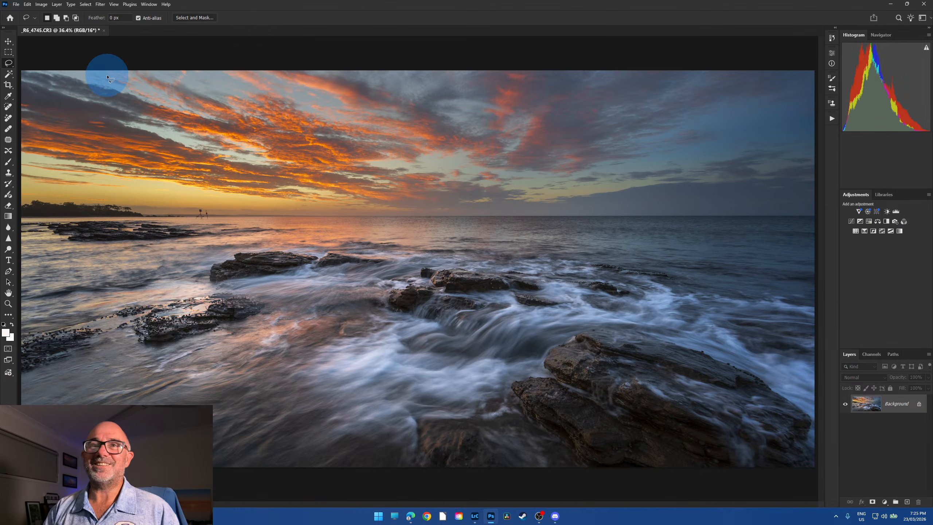
{"action": "left_click", "coordinate": [105, 31]}
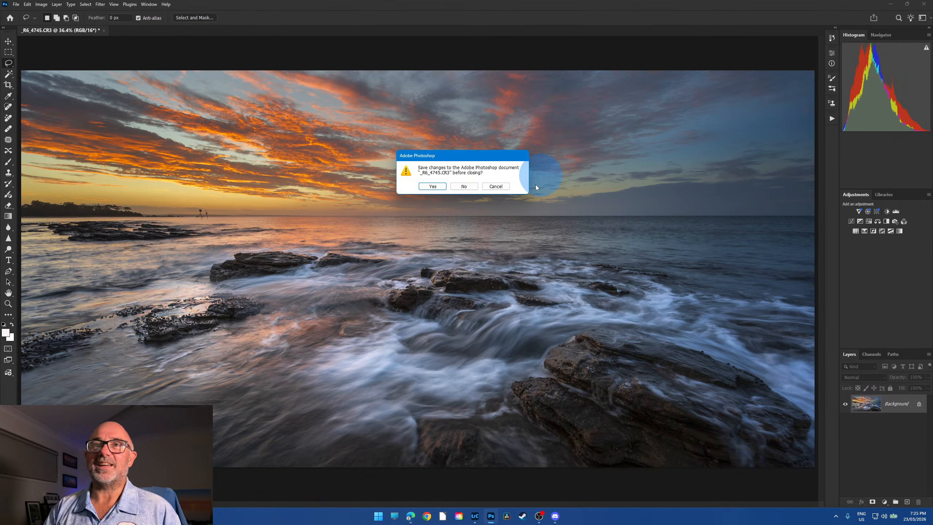
{"action": "left_click", "coordinate": [464, 187]}
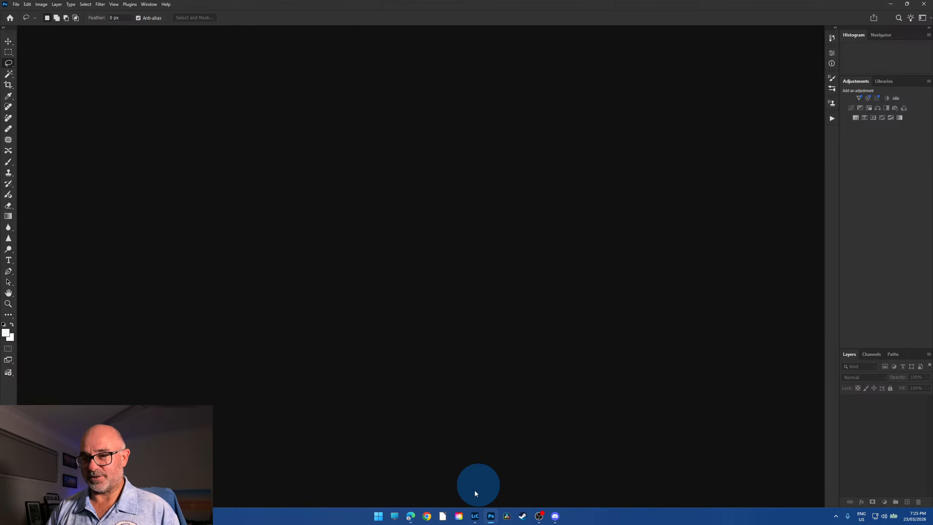
Switch to Lightroom Classic and set photo 22's Exposure to +0.55 and Temp to 5800, checking the water and sky at 100%.
{"action": "left_click", "coordinate": [475, 515]}
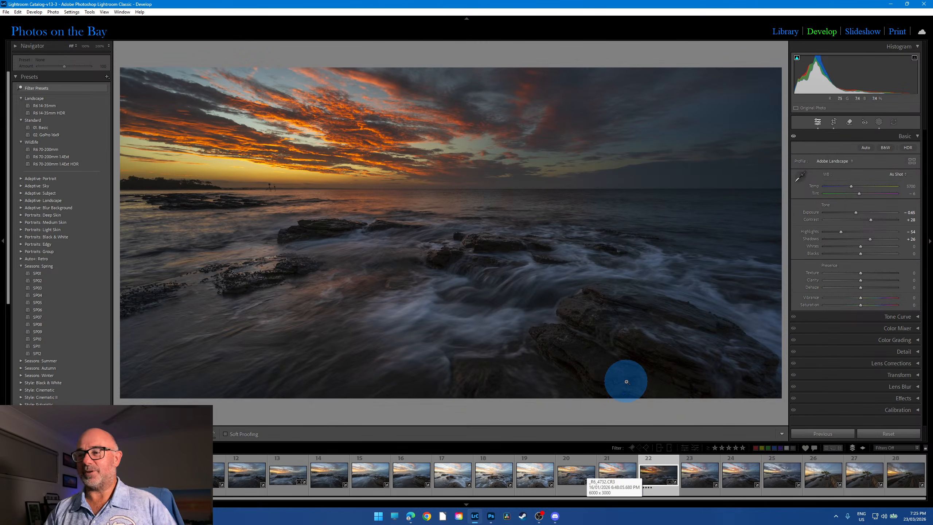
{"action": "left_click_drag", "start_coordinate": [857, 213], "coordinate": [865, 213]}
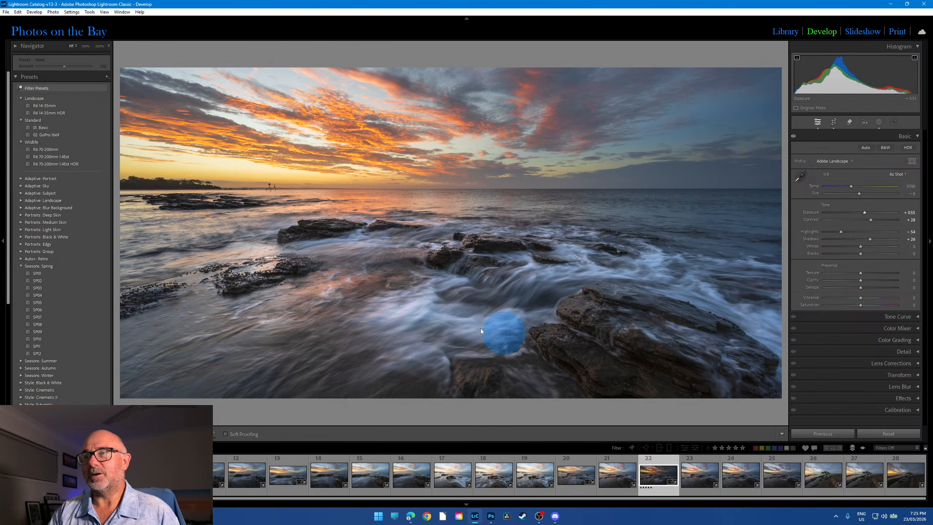
{"action": "left_click", "coordinate": [489, 310]}
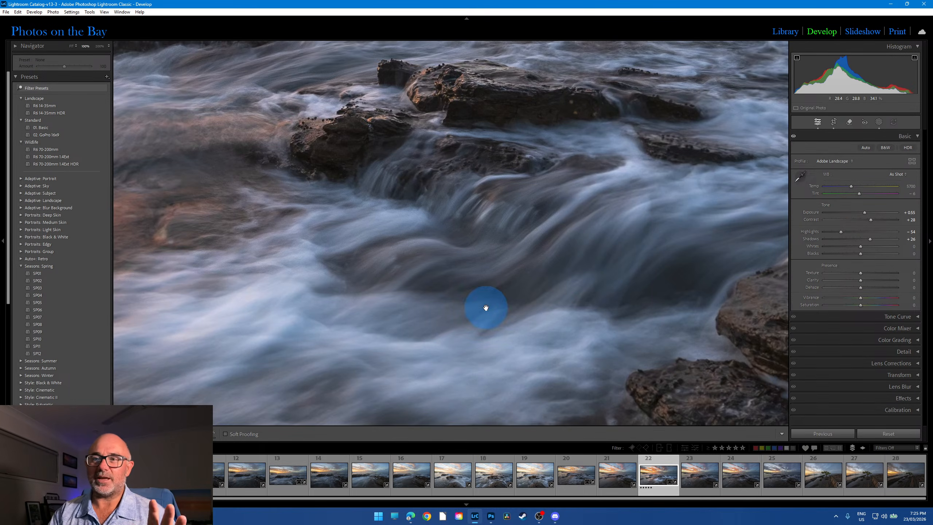
{"action": "left_click_drag", "start_coordinate": [486, 308], "coordinate": [500, 261]}
{"action": "left_click", "coordinate": [500, 261]}
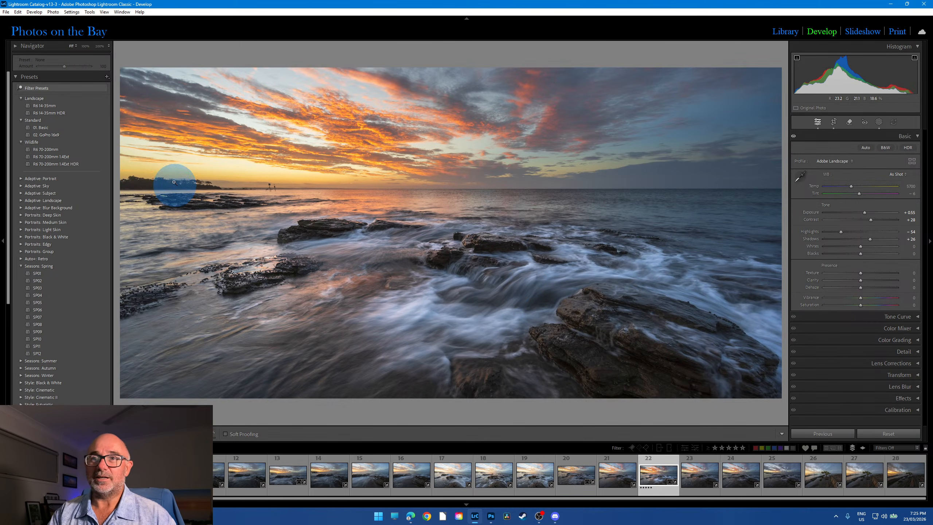
{"action": "left_click", "coordinate": [192, 186]}
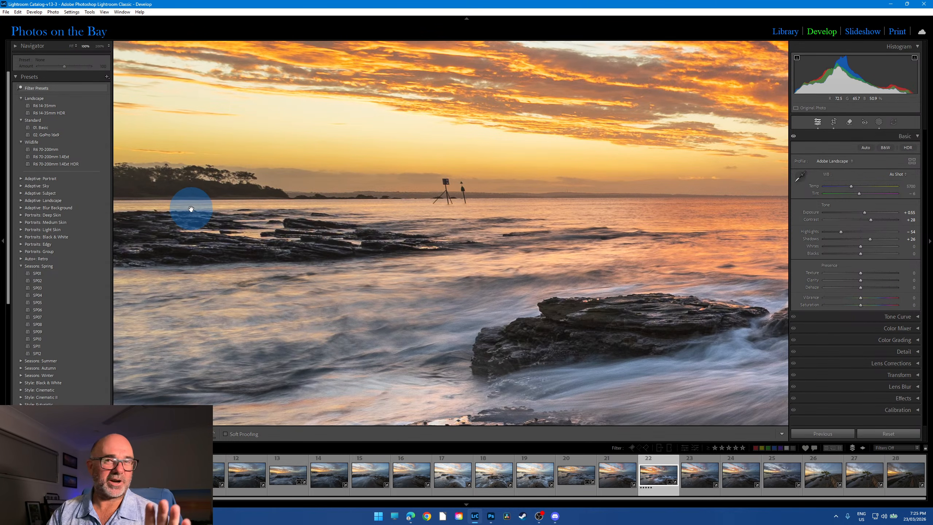
{"action": "left_click", "coordinate": [191, 210]}
{"action": "left_click", "coordinate": [317, 135]}
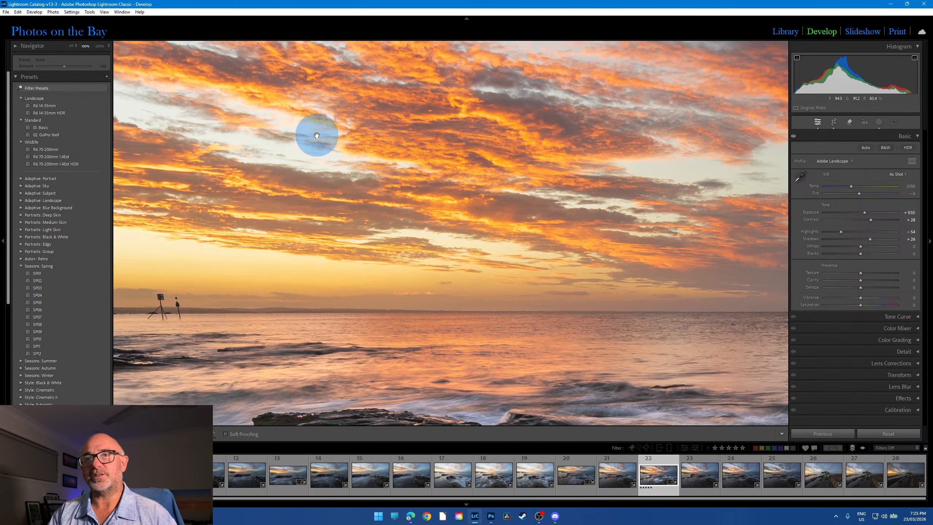
{"action": "left_click", "coordinate": [316, 135]}
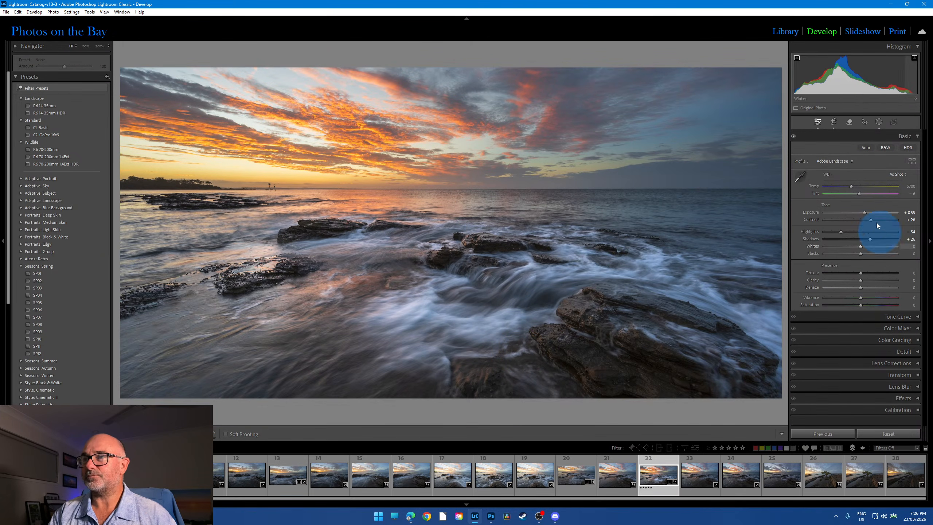
{"action": "left_click_drag", "start_coordinate": [852, 188], "coordinate": [853, 187]}
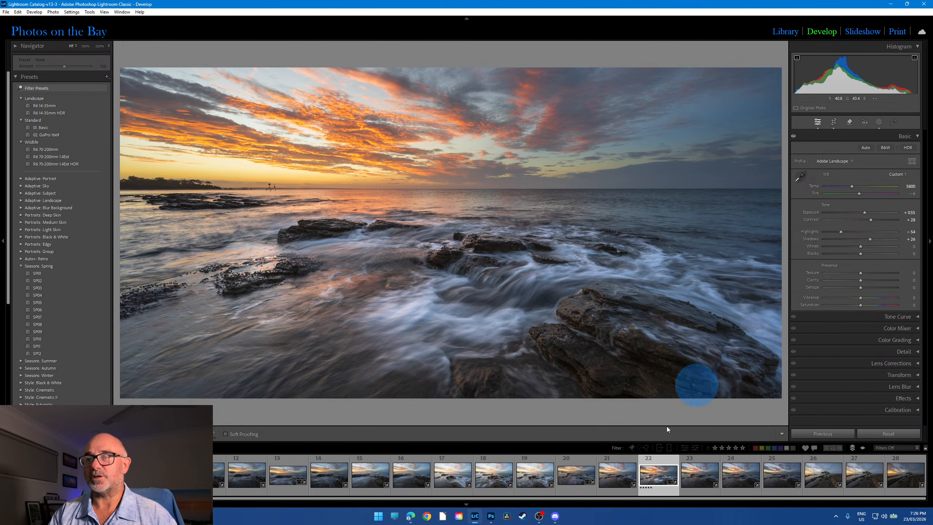
{"action": "left_click_drag", "start_coordinate": [525, 500], "coordinate": [565, 496]}
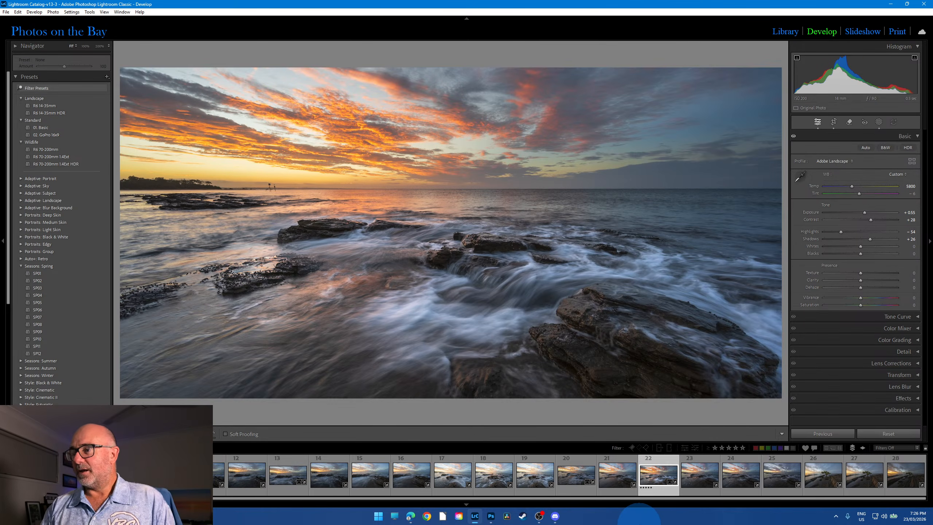
Compare photos 26, 27 and 28 of the lone tree in the water, and select photo 27.
{"action": "left_click", "coordinate": [825, 485]}
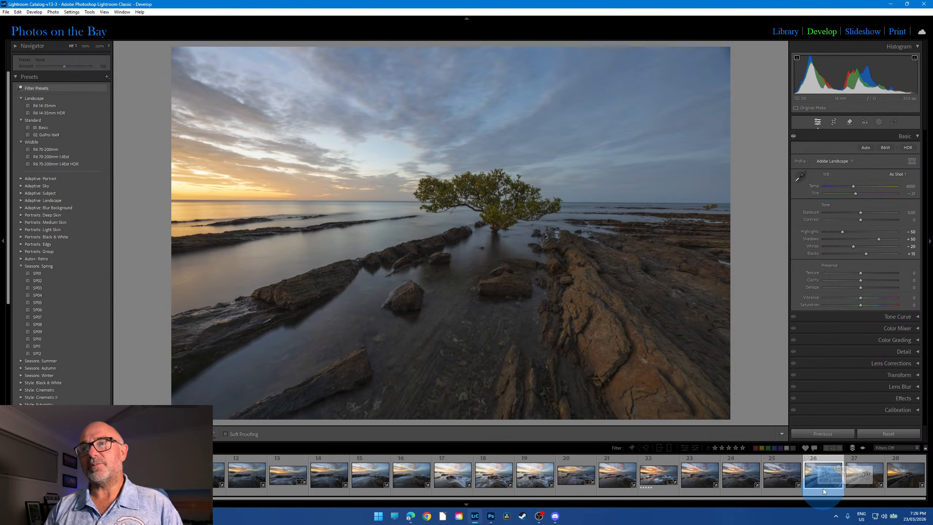
{"action": "left_click", "coordinate": [866, 486]}
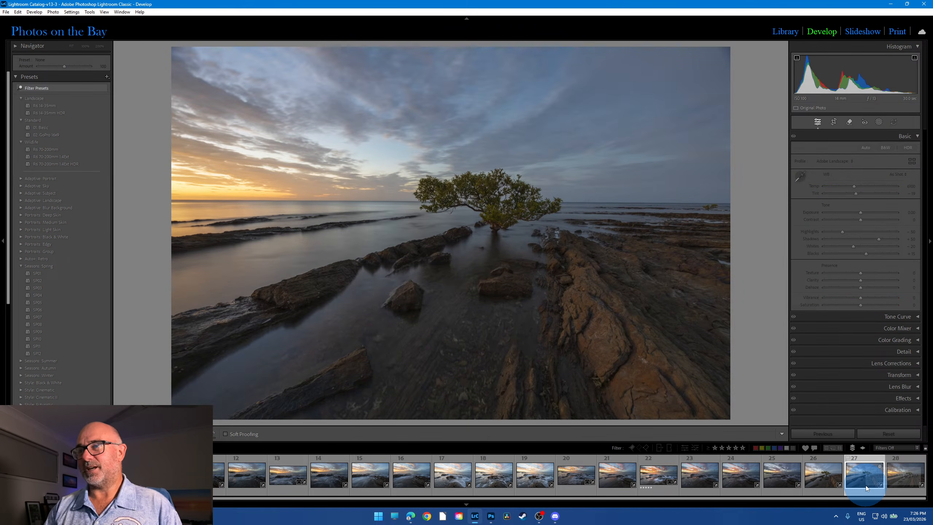
{"action": "left_click", "coordinate": [900, 479]}
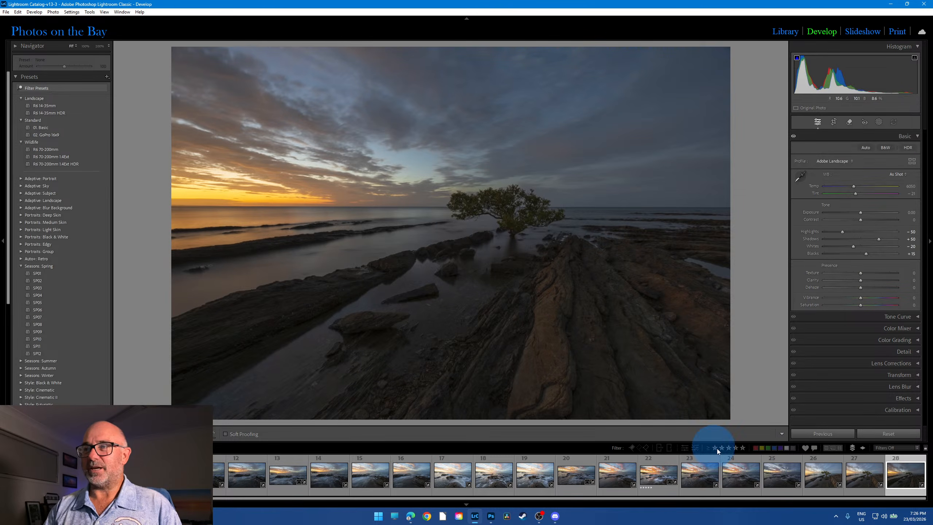
{"action": "left_click", "coordinate": [873, 477]}
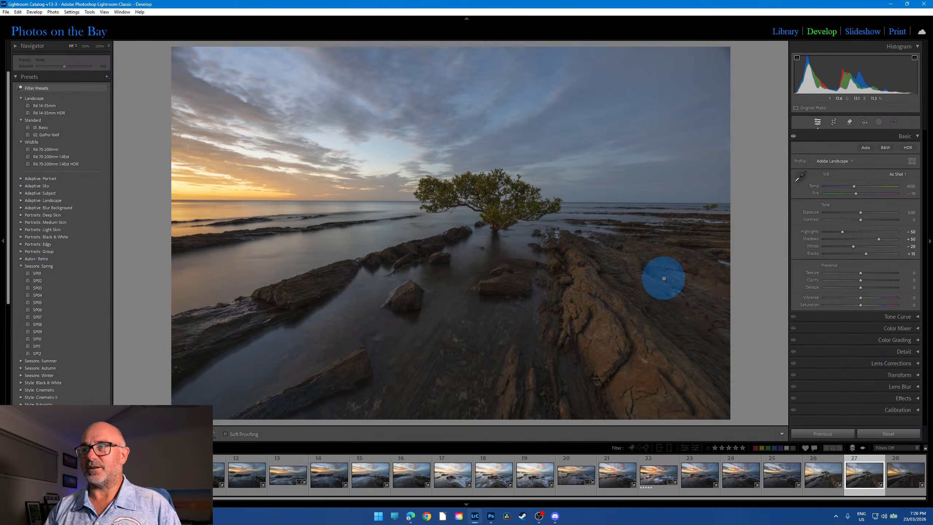
{"action": "left_click", "coordinate": [661, 278]}
{"action": "left_click", "coordinate": [621, 254]}
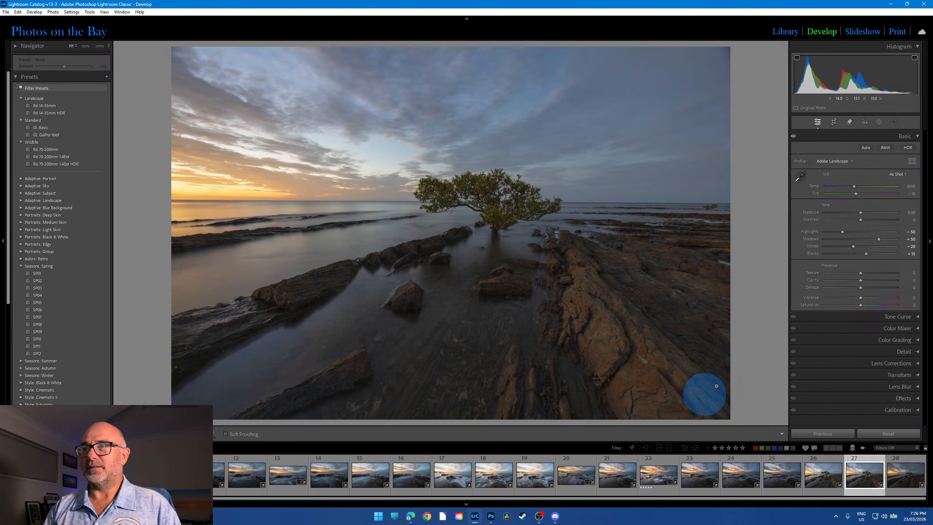
Crop photo 27 to a 3 x 1 panorama, straighten it to an angle of -0.34, and shift the image slightly upward within the frame.
{"action": "left_click", "coordinate": [834, 121]}
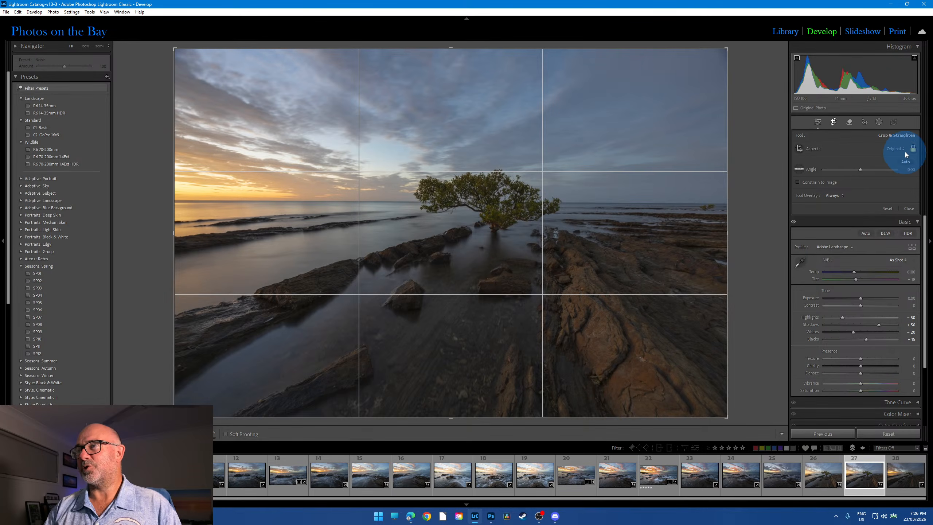
{"action": "left_click", "coordinate": [897, 149]}
{"action": "left_click", "coordinate": [849, 271]}
{"action": "left_click_drag", "start_coordinate": [557, 269], "coordinate": [558, 261]}
{"action": "left_click_drag", "start_coordinate": [752, 264], "coordinate": [757, 261]}
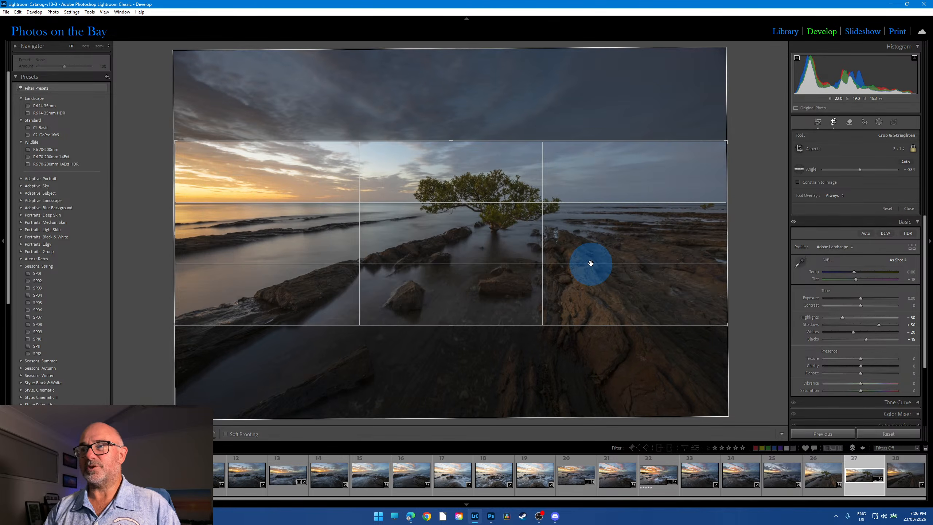
{"action": "left_click", "coordinate": [591, 264]}
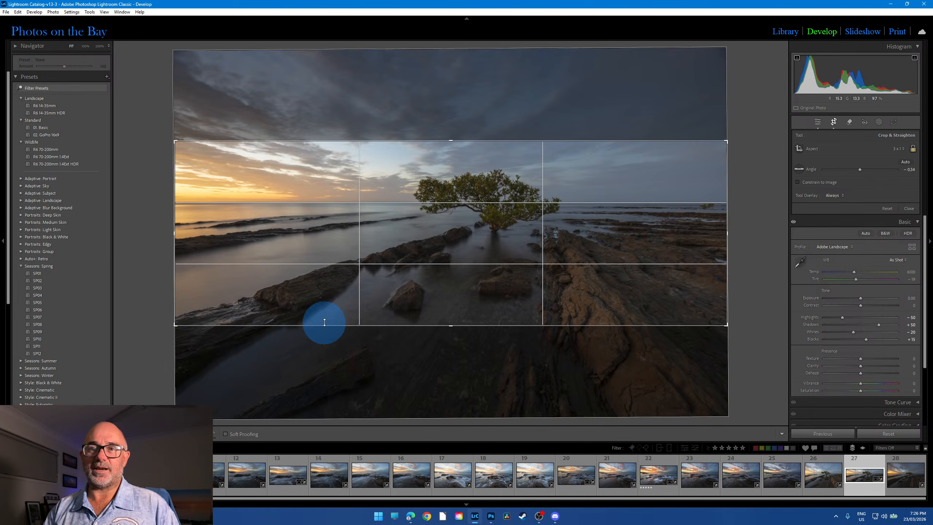
{"action": "left_click_drag", "start_coordinate": [339, 304], "coordinate": [339, 298]}
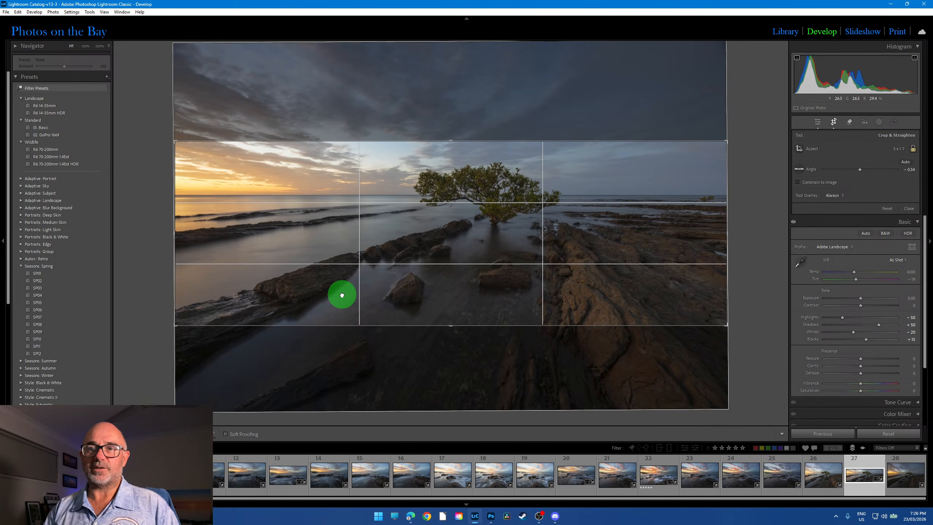
{"action": "left_click", "coordinate": [834, 121]}
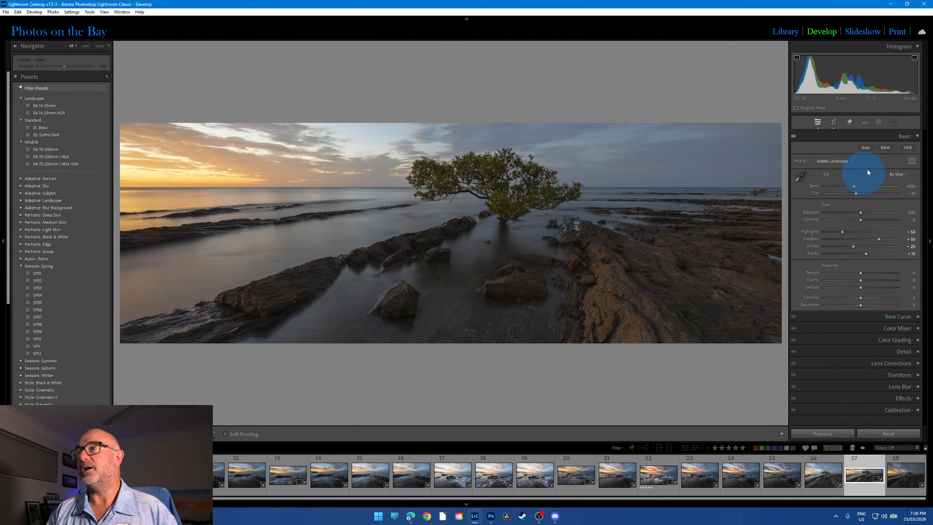
Recrop photo 27 to 2 x 1 across the image's full width, reposition the framing, and check the cut-off rock at the lower edge.
{"action": "left_click", "coordinate": [832, 122]}
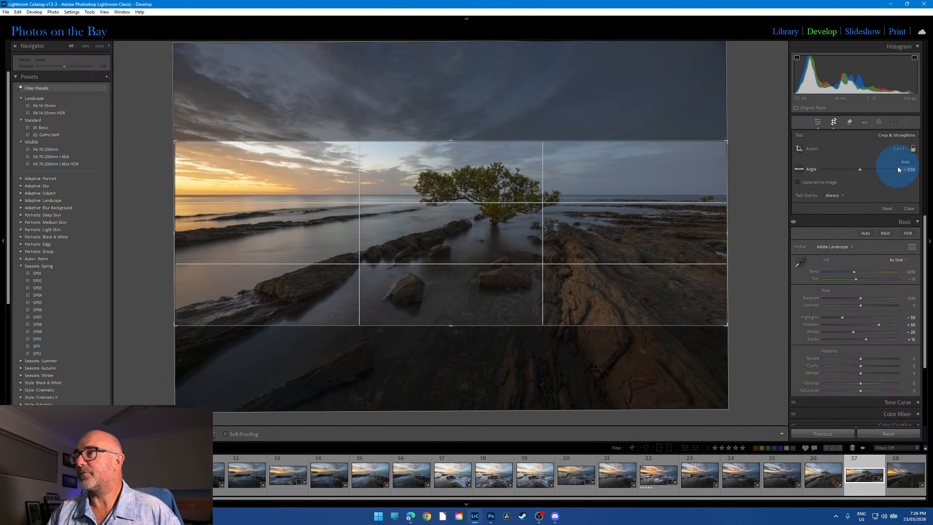
{"action": "left_click", "coordinate": [899, 149]}
{"action": "left_click", "coordinate": [849, 291]}
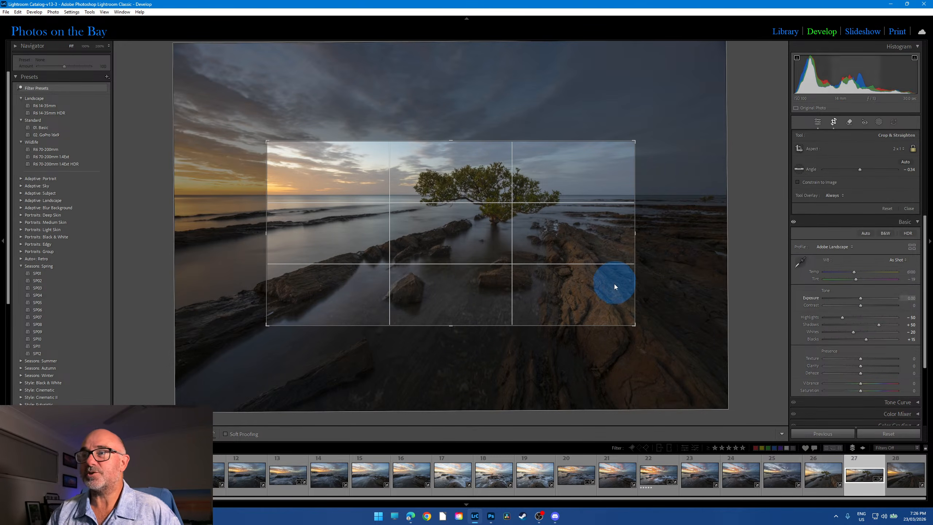
{"action": "left_click_drag", "start_coordinate": [449, 140], "coordinate": [449, 52]}
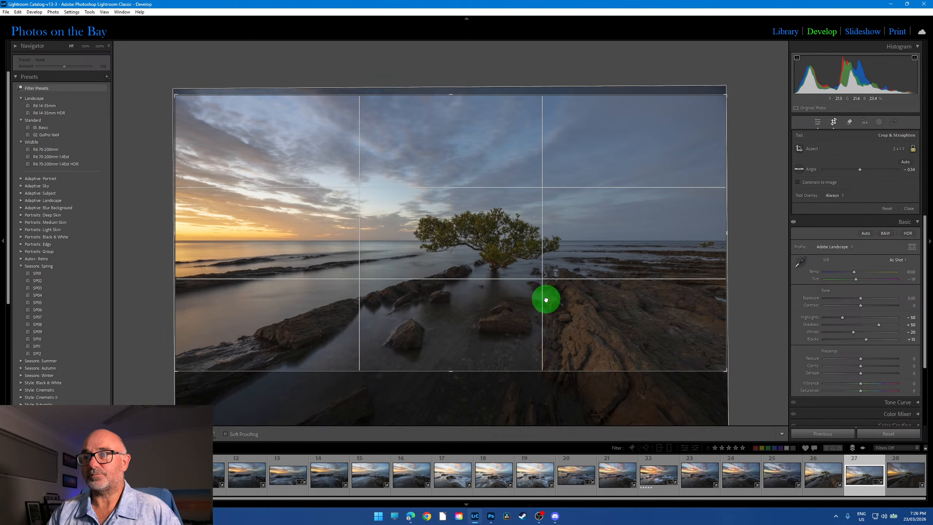
{"action": "left_click_drag", "start_coordinate": [546, 299], "coordinate": [540, 272]}
{"action": "left_click", "coordinate": [832, 121]}
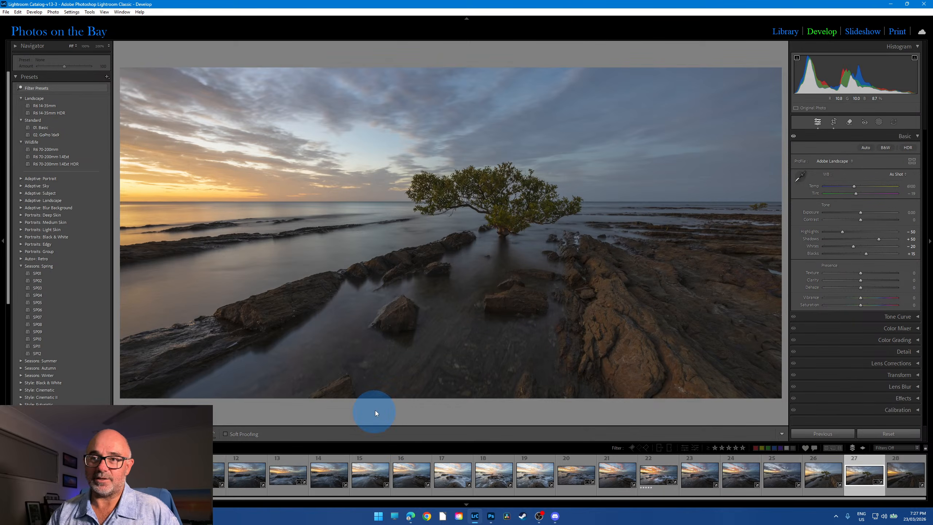
{"action": "left_click", "coordinate": [343, 387]}
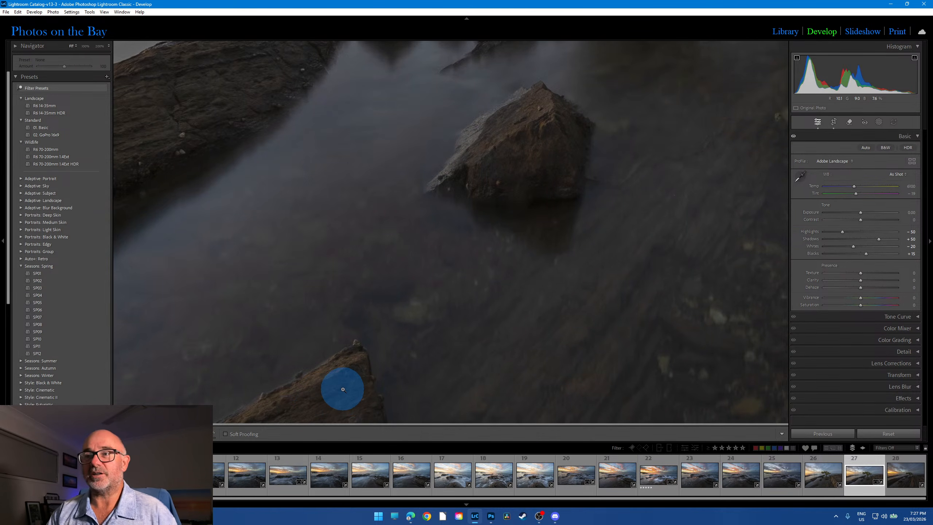
{"action": "left_click", "coordinate": [343, 389]}
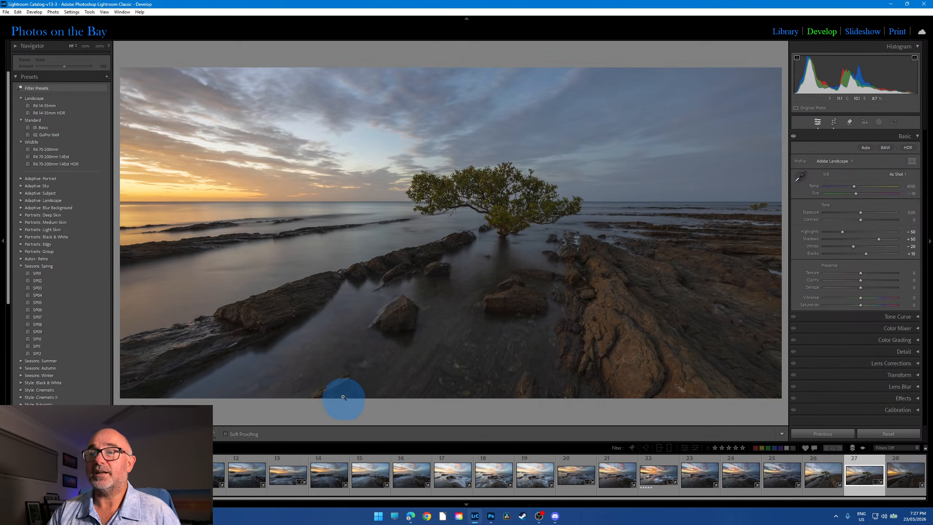
Shift photo 27's image lower within its 2 x 1 crop, and set Exposure to +1.10 and Contrast to +42.
{"action": "left_click", "coordinate": [834, 123]}
{"action": "left_click_drag", "start_coordinate": [514, 353], "coordinate": [529, 336]}
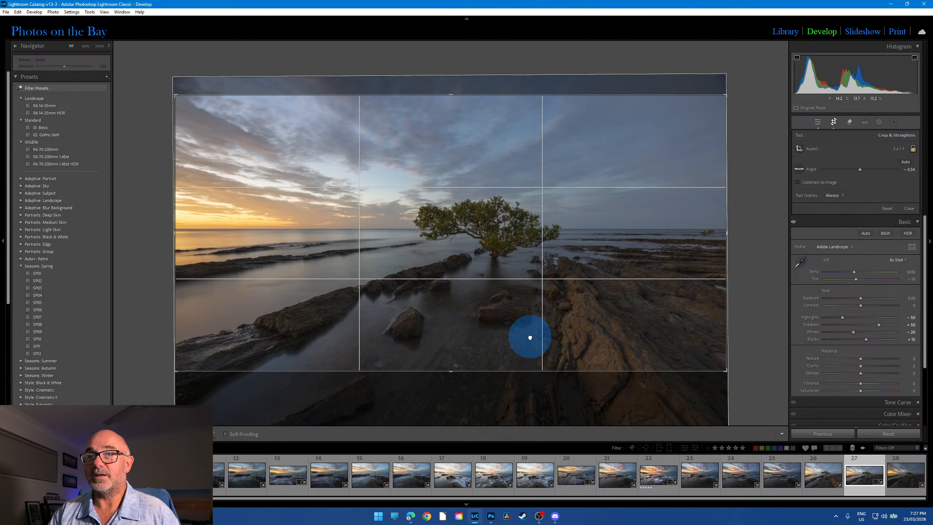
{"action": "left_click", "coordinate": [762, 420]}
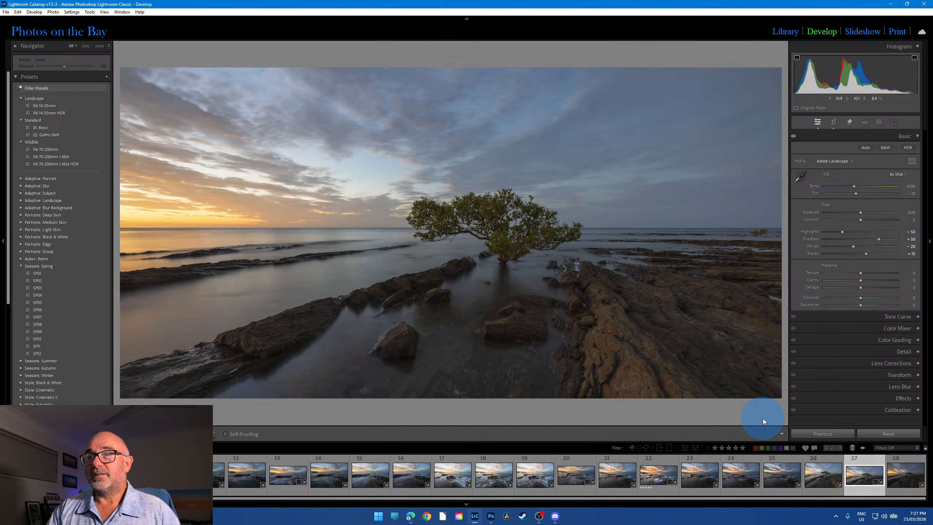
{"action": "mouse_move", "coordinate": [861, 220]}
{"action": "left_mouse_down"}
{"action": "mouse_move", "coordinate": [877, 220]}
{"action": "mouse_move", "coordinate": [856, 214]}
{"action": "mouse_move", "coordinate": [869, 215]}
{"action": "left_mouse_up"}
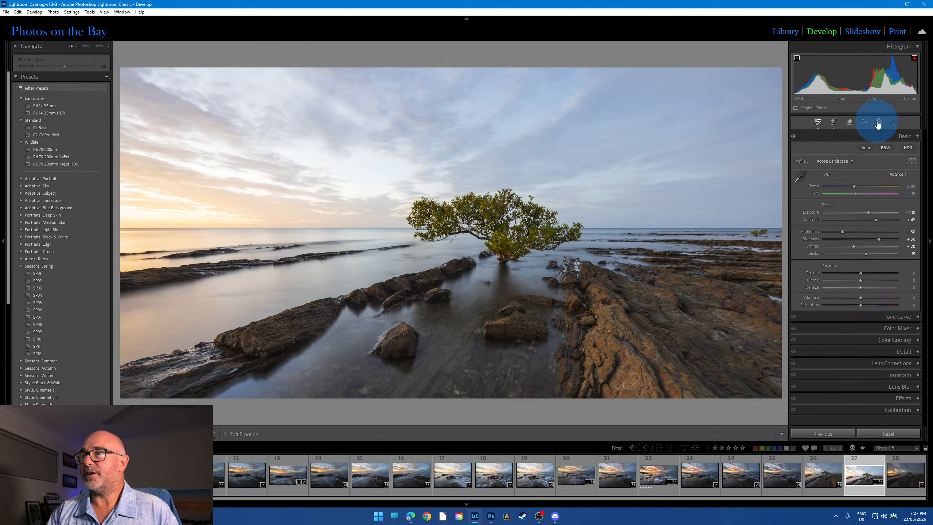
Add a wide inverted radial gradient mask around the tree in photo 27, with Exposure -0.64 and Contrast 26.
{"action": "key", "text": "shift+w"}
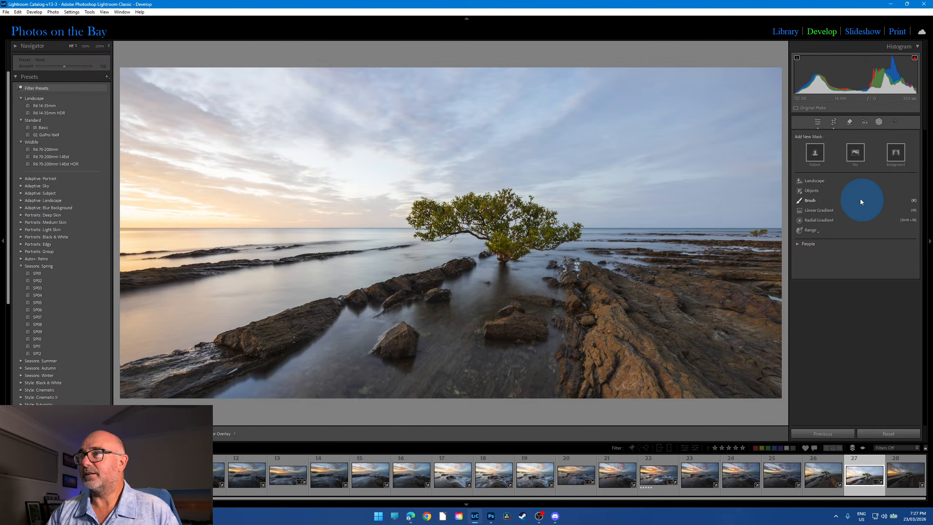
{"action": "left_click", "coordinate": [814, 221]}
{"action": "left_click_drag", "start_coordinate": [342, 223], "coordinate": [869, 344]}
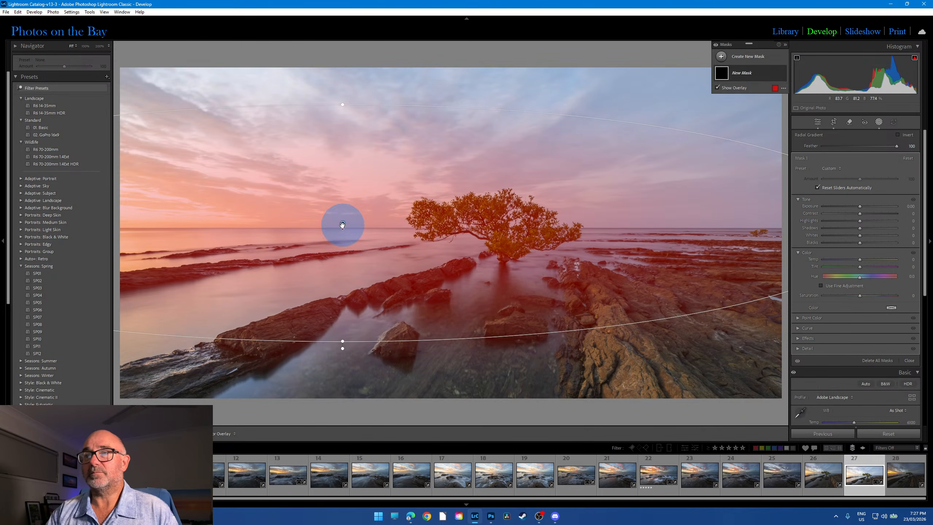
{"action": "left_click_drag", "start_coordinate": [342, 224], "coordinate": [434, 233]}
{"action": "left_click", "coordinate": [777, 75]}
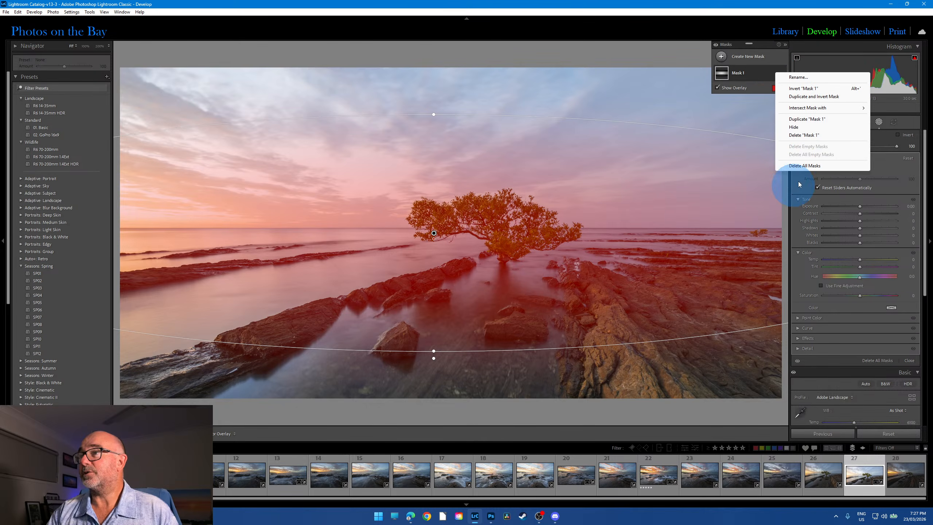
{"action": "left_click", "coordinate": [806, 89]}
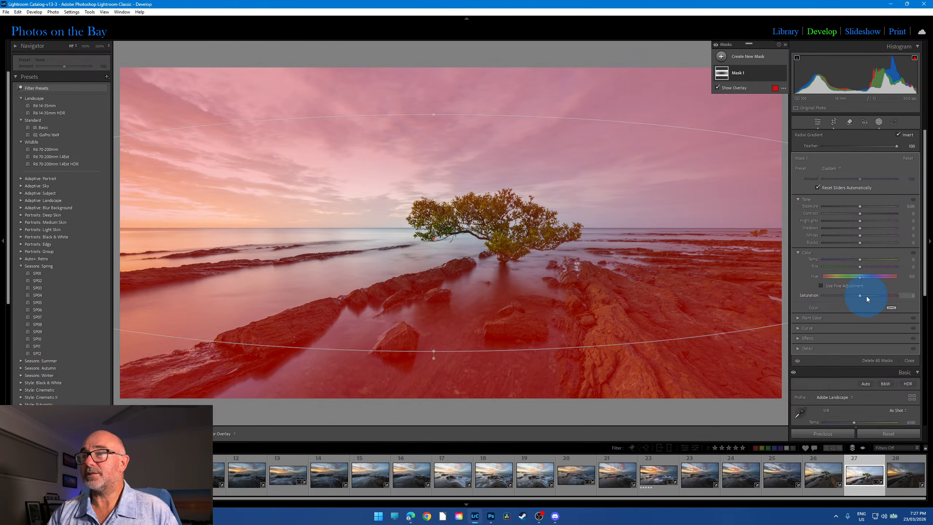
{"action": "left_click_drag", "start_coordinate": [861, 206], "coordinate": [873, 216]}
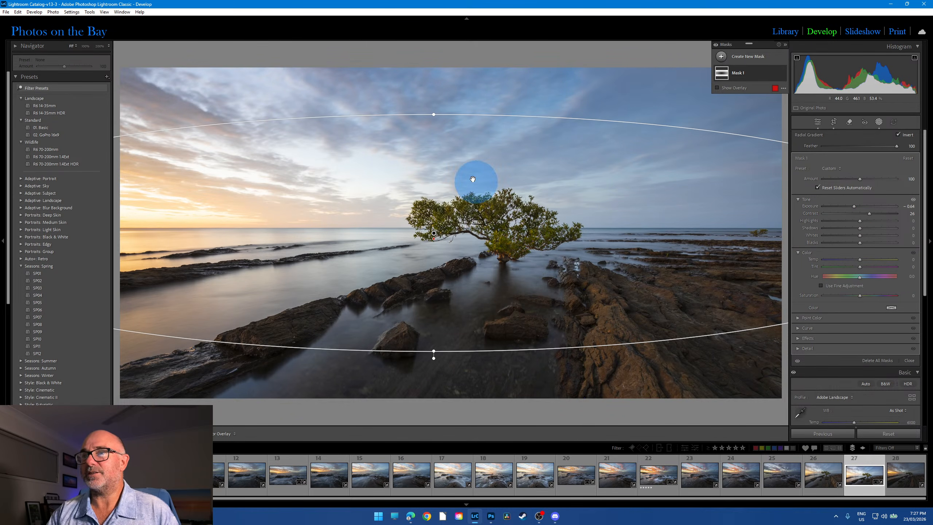
{"action": "left_click", "coordinate": [793, 384]}
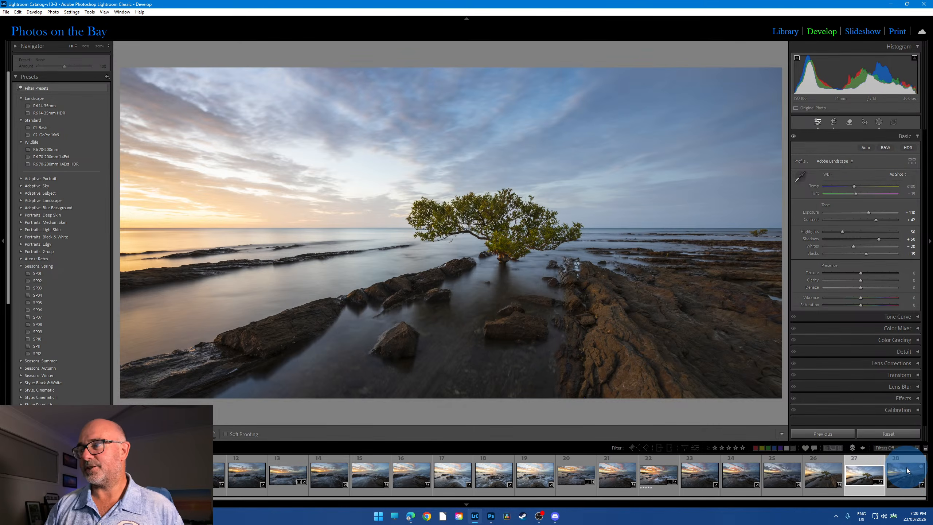
Set photo 28's Exposure to +0.90 and crop it to 2 x 1, moving the image slightly downward within the frame.
{"action": "left_click", "coordinate": [905, 482]}
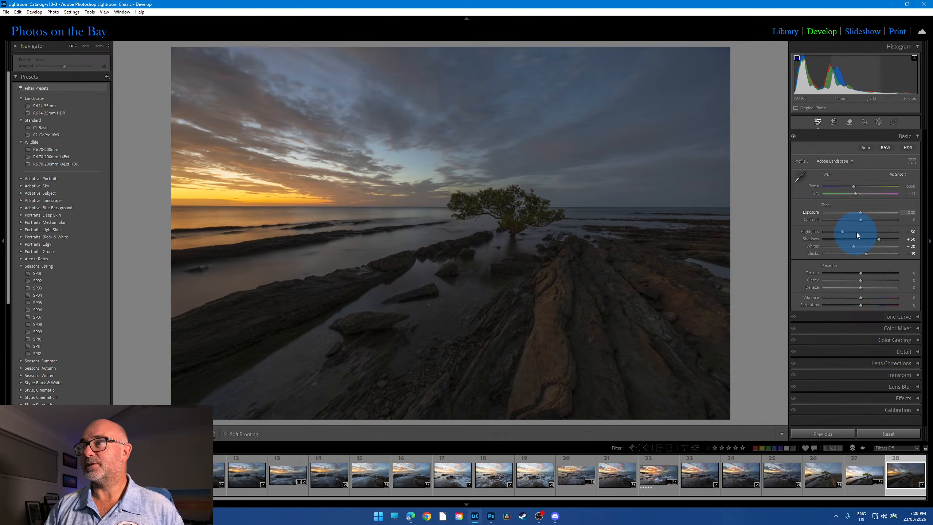
{"action": "left_click_drag", "start_coordinate": [861, 213], "coordinate": [868, 215]}
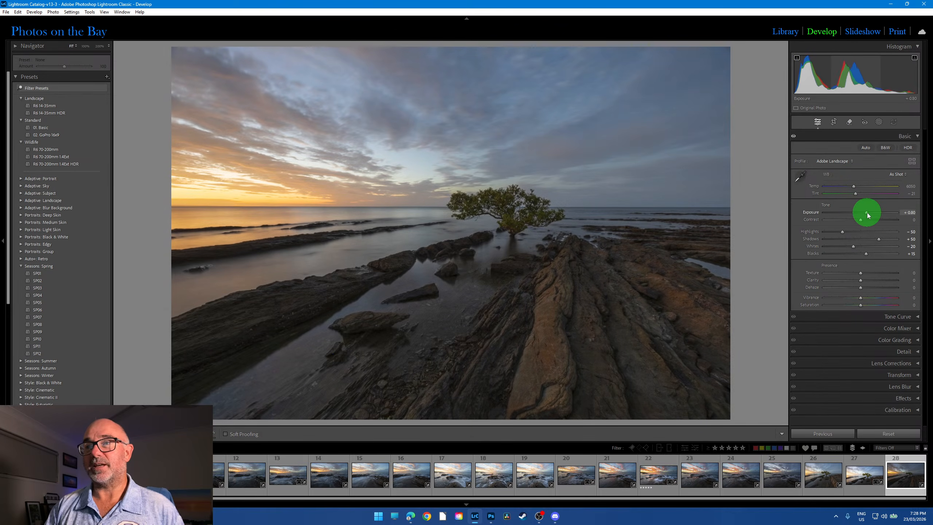
{"action": "left_click", "coordinate": [834, 122]}
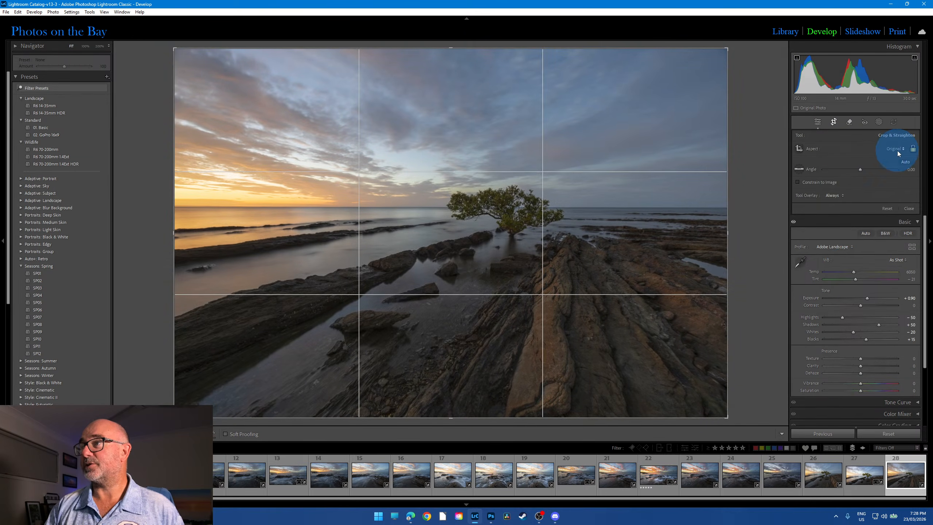
{"action": "left_click", "coordinate": [897, 149]}
{"action": "left_click", "coordinate": [845, 294]}
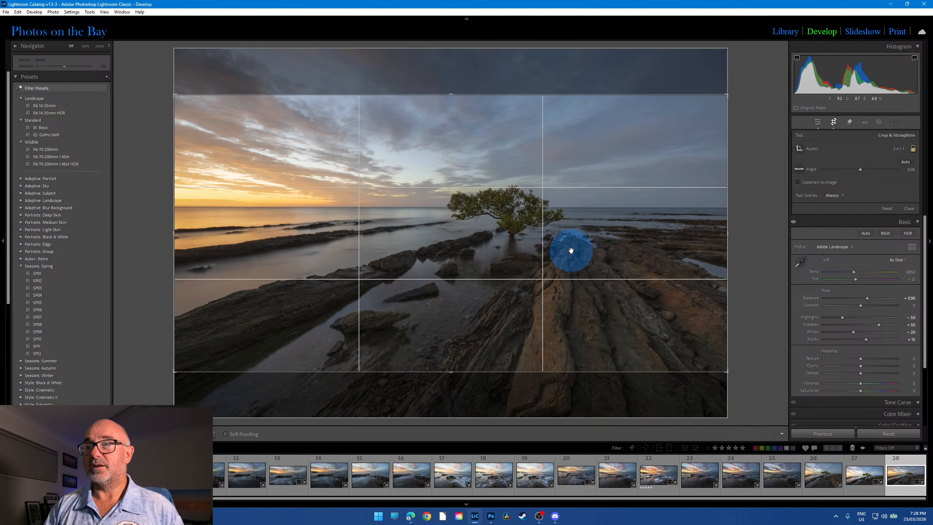
{"action": "left_click_drag", "start_coordinate": [571, 250], "coordinate": [575, 265]}
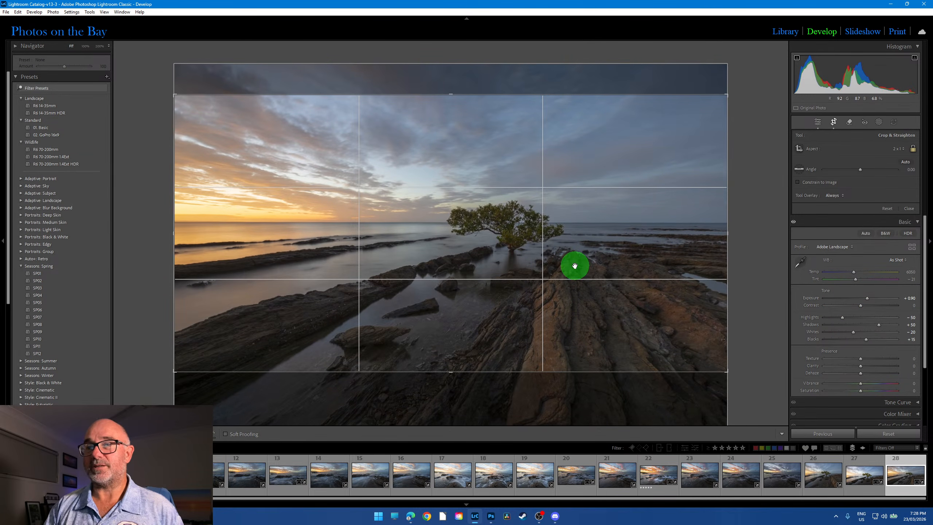
{"action": "left_click", "coordinate": [834, 122]}
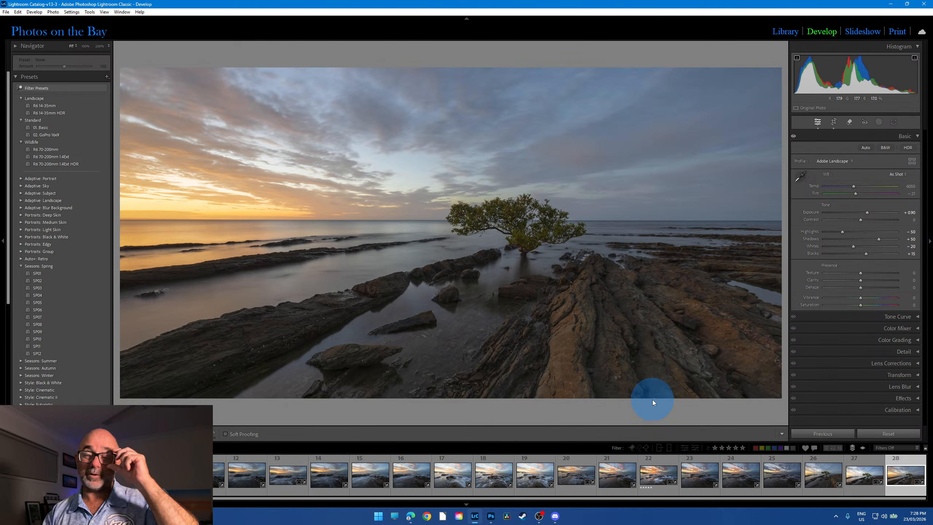
Inspect the shallow water and foreground rocks in photo 28 at 100%.
{"action": "left_click", "coordinate": [436, 343]}
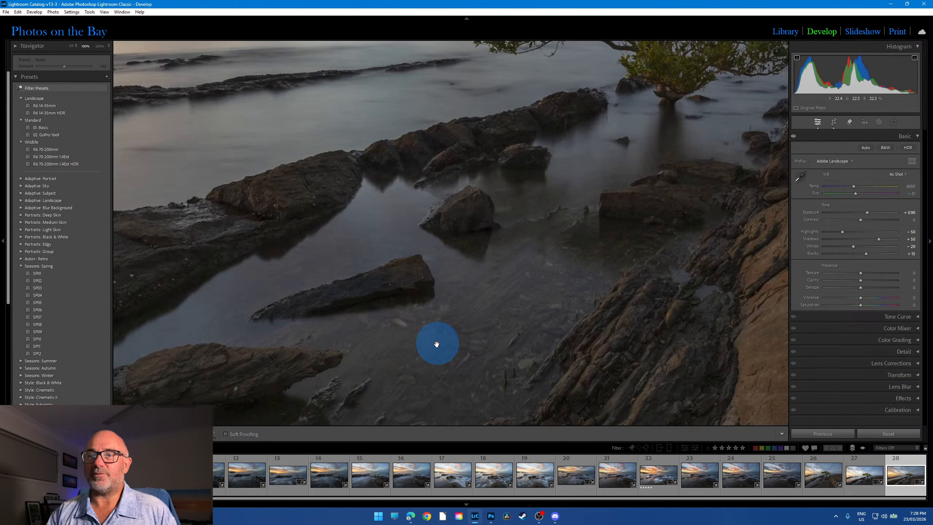
{"action": "left_click_drag", "start_coordinate": [436, 344], "coordinate": [561, 254]}
{"action": "left_click", "coordinate": [496, 290]}
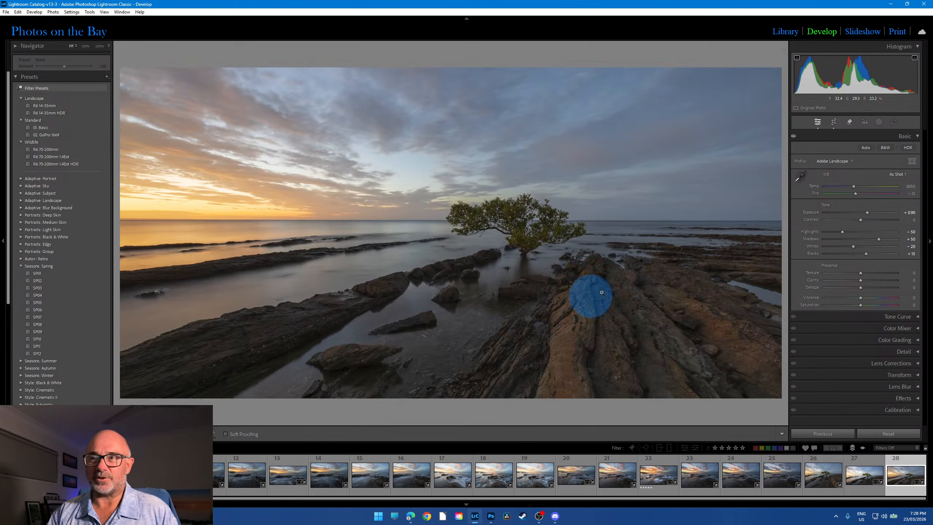
{"action": "left_click", "coordinate": [624, 283]}
{"action": "left_click", "coordinate": [626, 284]}
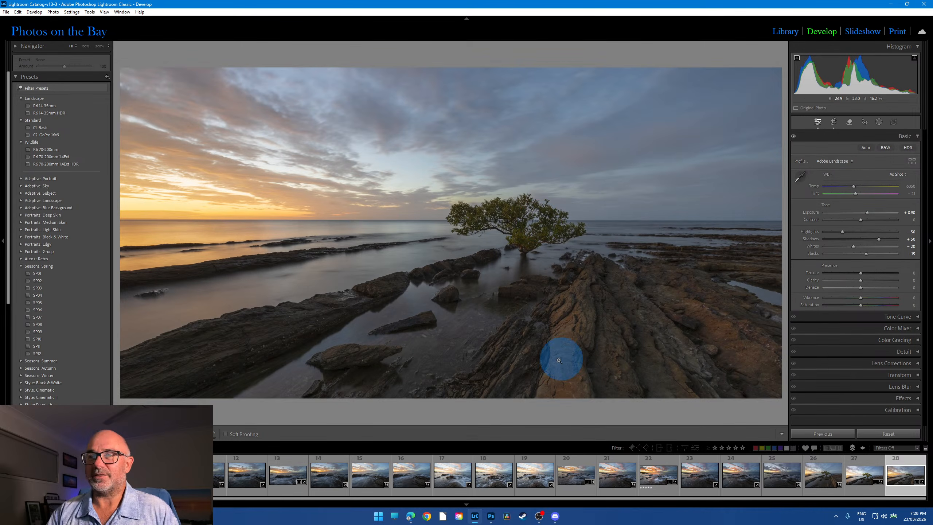
Return to photo 27 and tighten its 2 x 1 crop from the photo's right edge, placing the tree right of centre.
{"action": "left_click", "coordinate": [870, 494]}
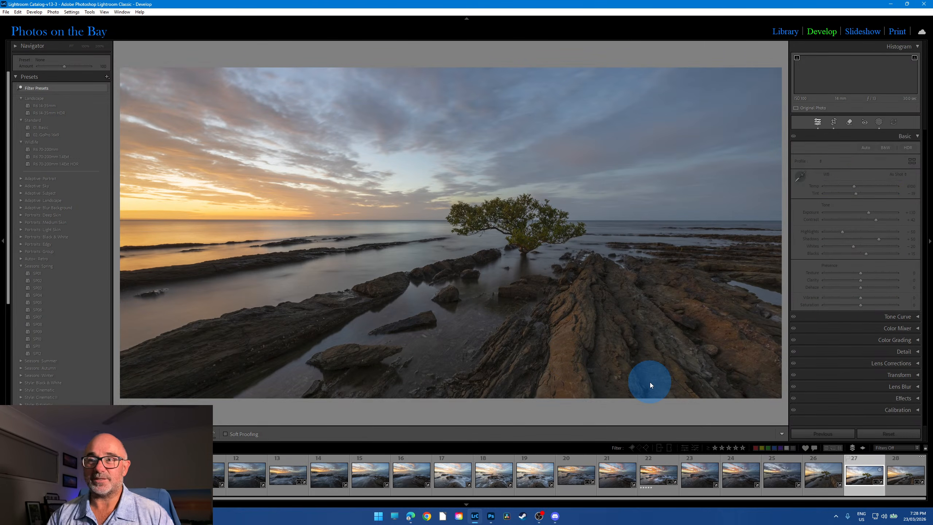
{"action": "left_click", "coordinate": [871, 491]}
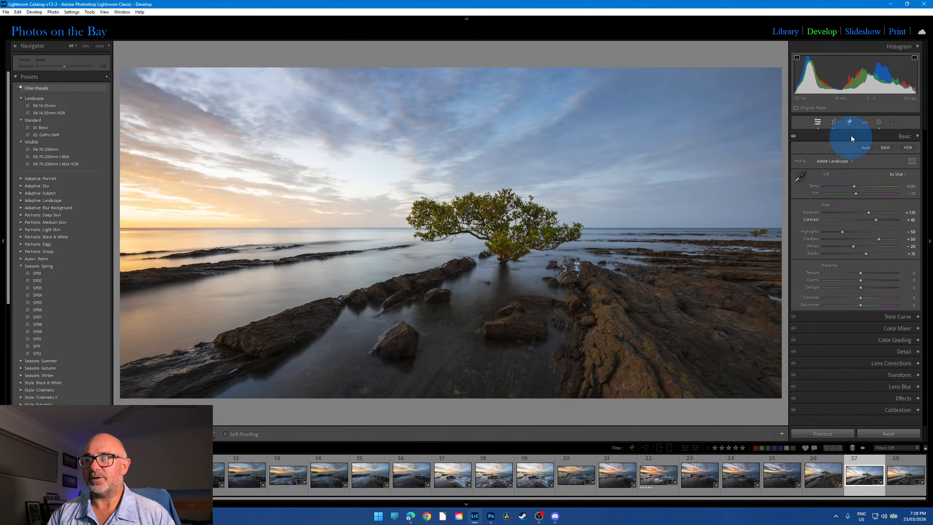
{"action": "left_click", "coordinate": [833, 122]}
{"action": "left_click_drag", "start_coordinate": [731, 79], "coordinate": [688, 114]}
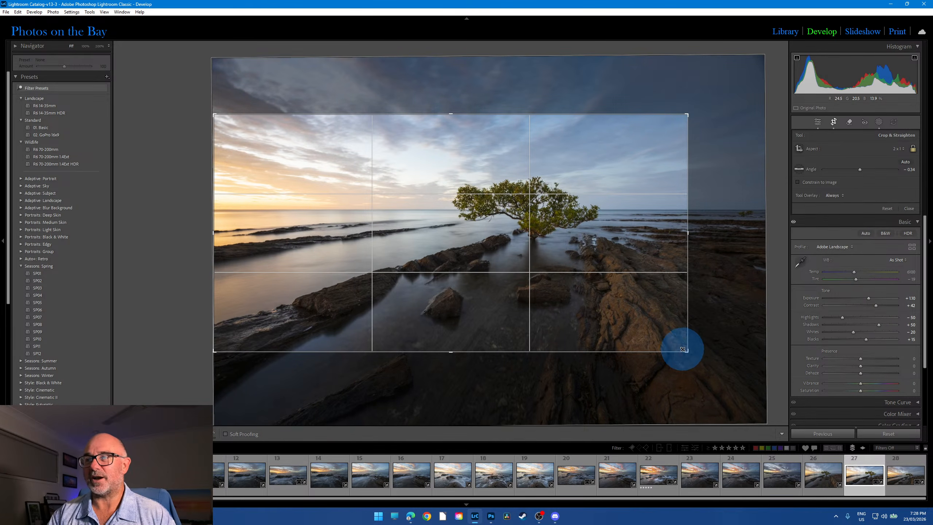
{"action": "left_click_drag", "start_coordinate": [687, 350], "coordinate": [686, 350]}
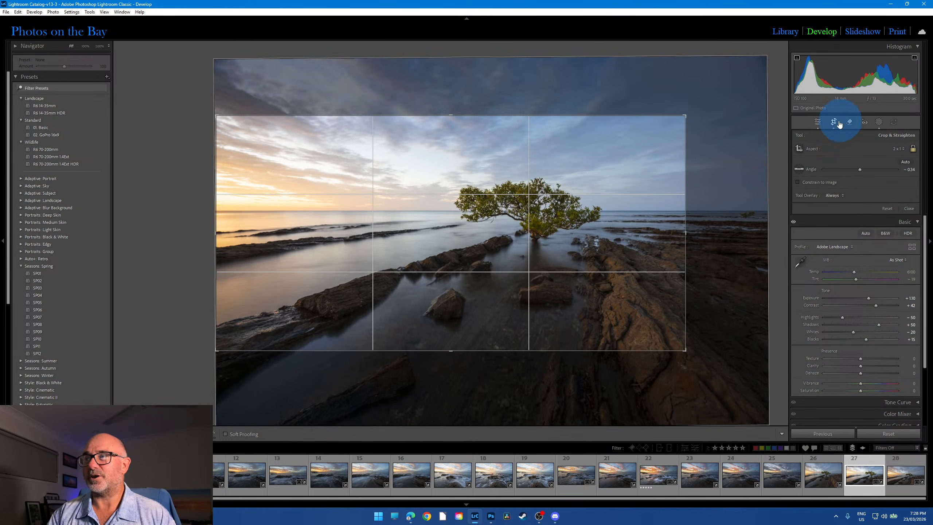
{"action": "left_click", "coordinate": [840, 124]}
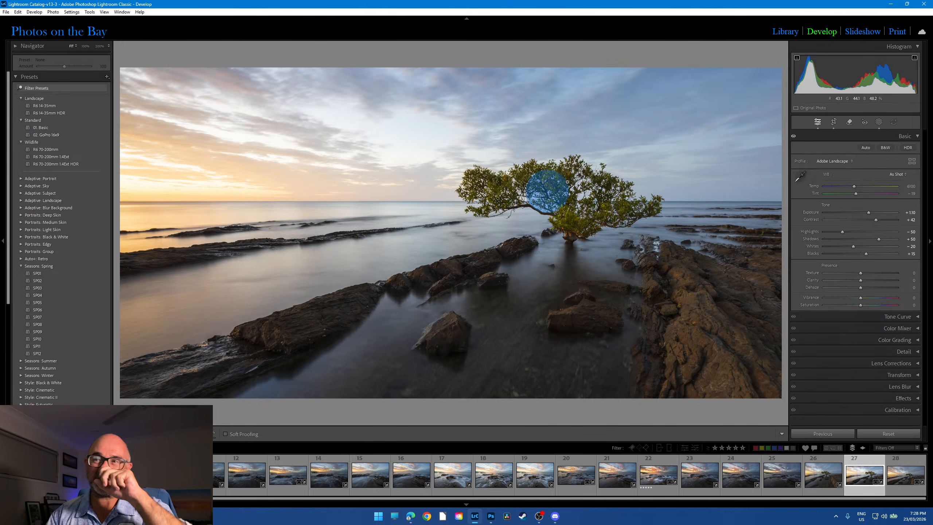
{"action": "left_click", "coordinate": [834, 122]}
{"action": "left_click_drag", "start_coordinate": [684, 230], "coordinate": [709, 237]}
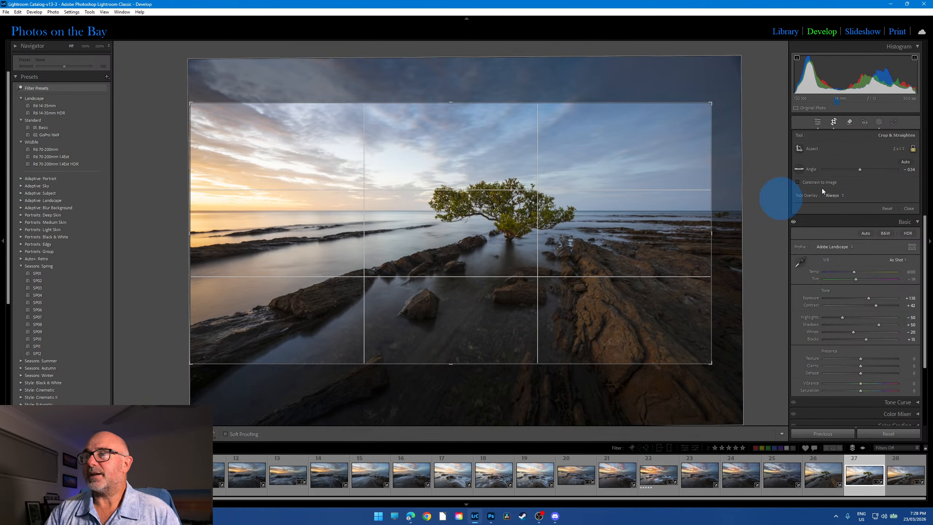
{"action": "left_click", "coordinate": [832, 122]}
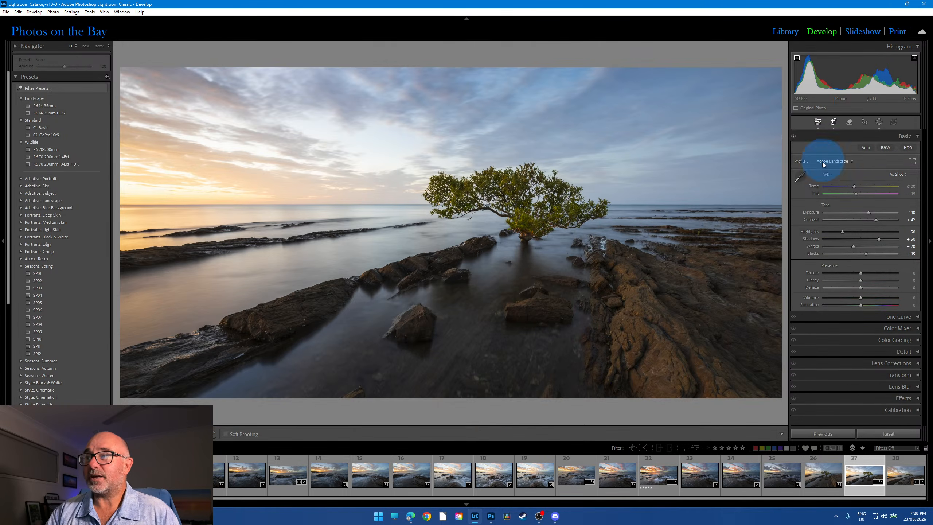
Widen photo 27's crop back to the full image width and check the small distant bush at 100%.
{"action": "key", "text": "r"}
{"action": "left_click_drag", "start_coordinate": [714, 236], "coordinate": [787, 235]}
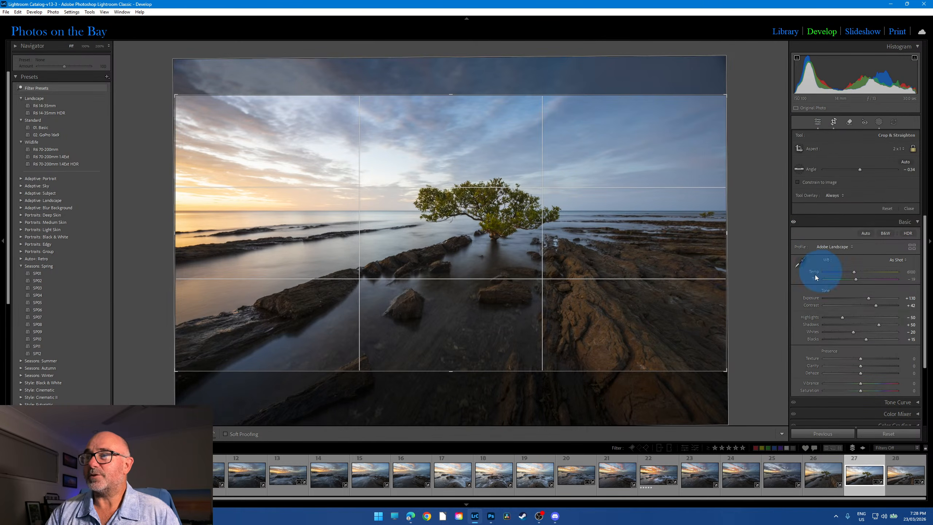
{"action": "key", "text": "r"}
{"action": "left_click", "coordinate": [766, 208]}
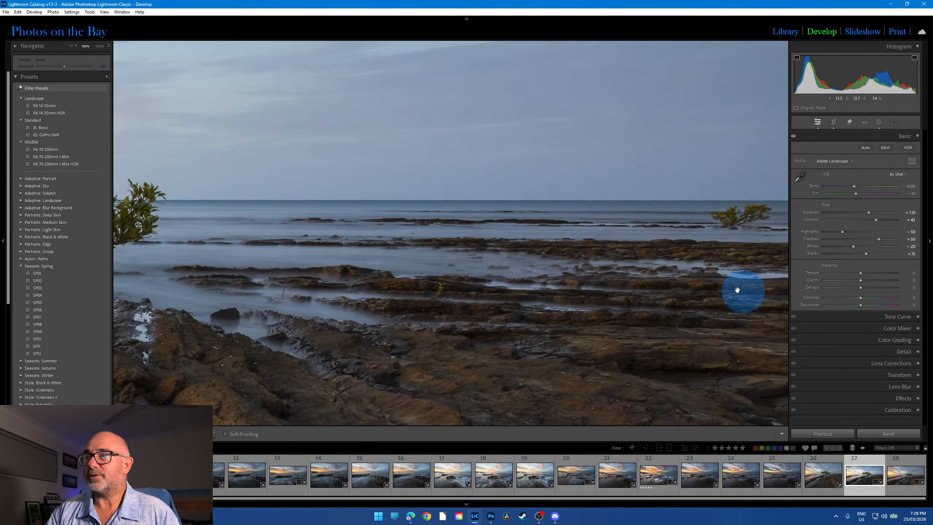
{"action": "left_click", "coordinate": [748, 223]}
Trim photo 27's 2 x 1 crop inward from its right edge to exclude the small distant bush.
{"action": "left_click", "coordinate": [833, 125]}
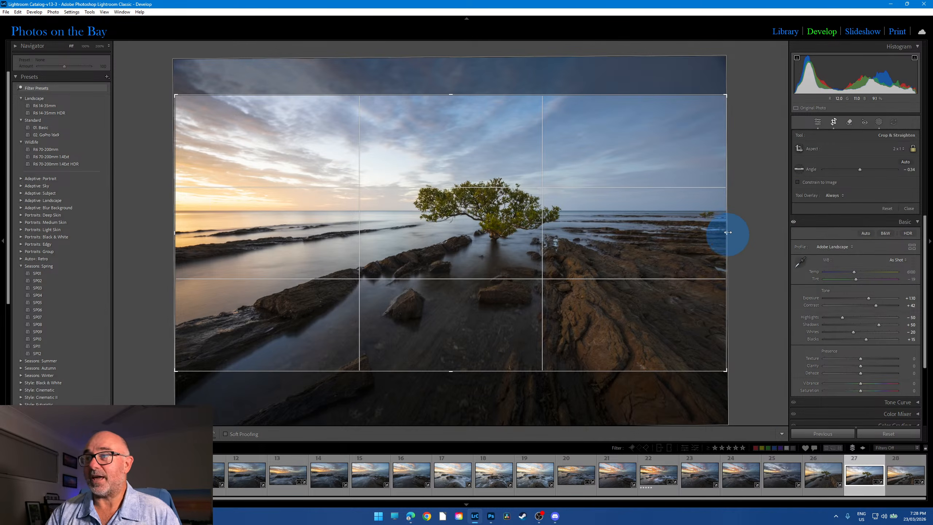
{"action": "left_click_drag", "start_coordinate": [728, 231], "coordinate": [718, 226]}
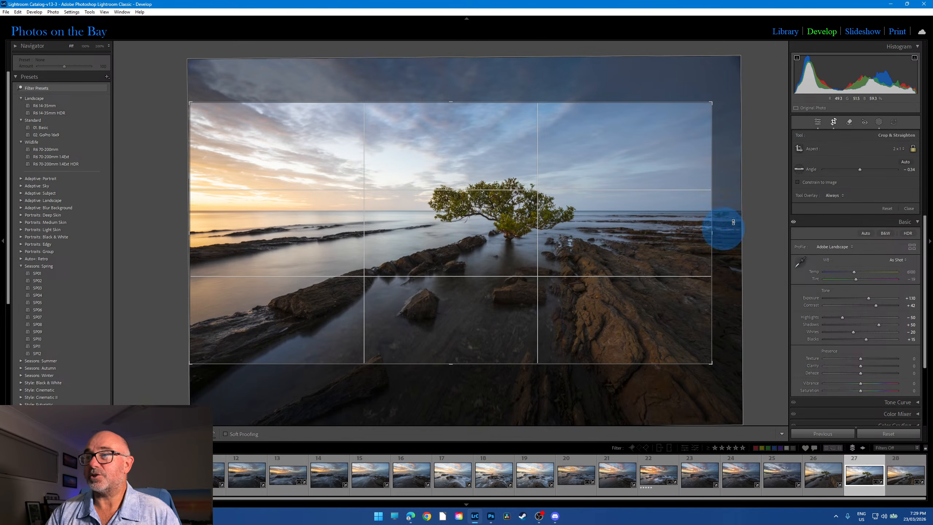
{"action": "left_click", "coordinate": [833, 122]}
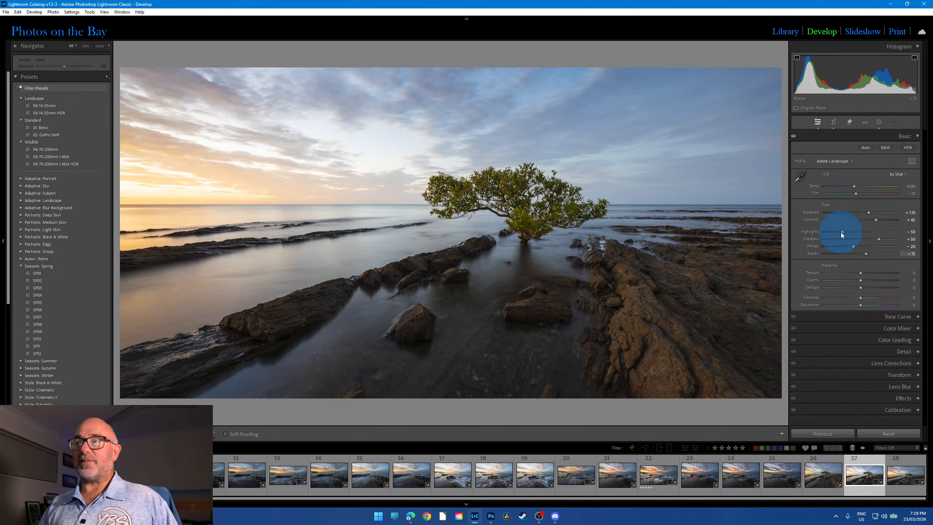
Brighten photo 27 to an Exposure of +1.55 and warm its Temp to 6550.
{"action": "mouse_move", "coordinate": [869, 214]}
{"action": "left_mouse_down"}
{"action": "mouse_move", "coordinate": [856, 212]}
{"action": "mouse_move", "coordinate": [871, 214]}
{"action": "left_mouse_up"}
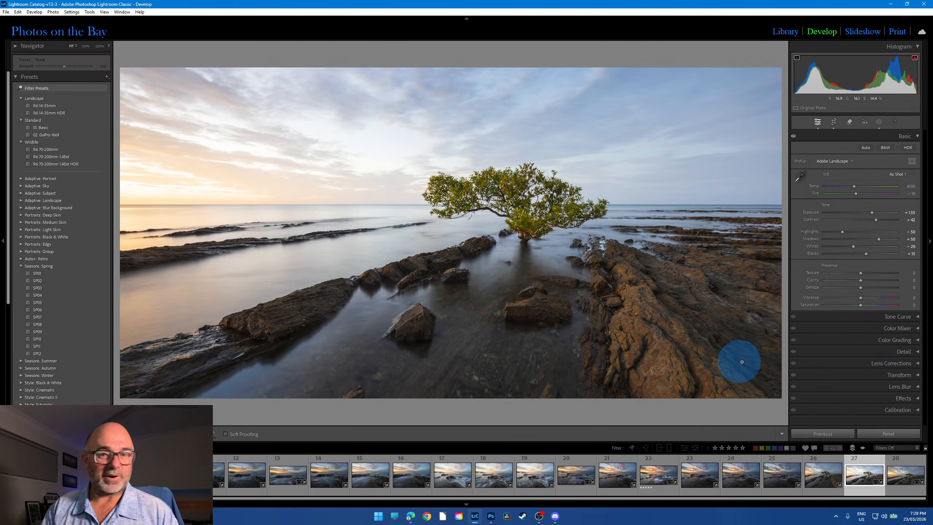
{"action": "left_click", "coordinate": [666, 349]}
{"action": "left_click", "coordinate": [667, 350]}
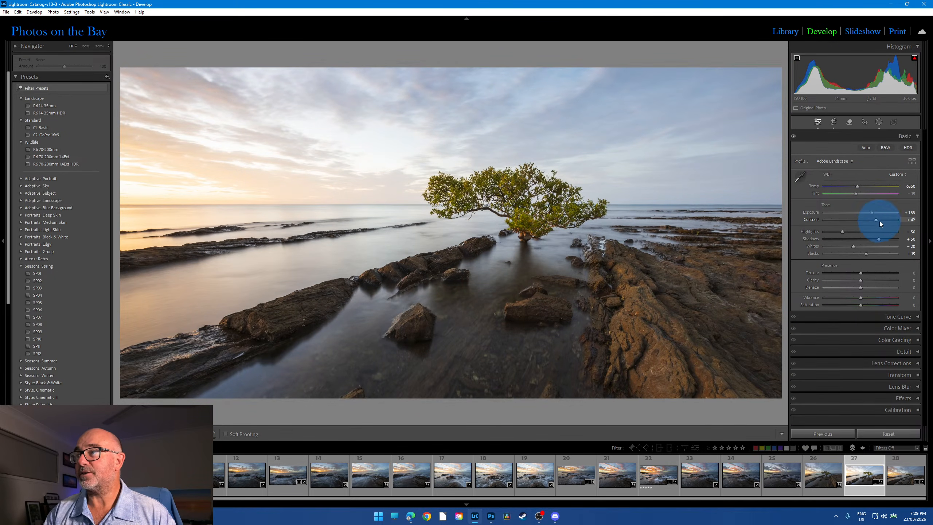
Set photo 27's Contrast to +89 and Exposure to +1.90, and check the foreground rocks.
{"action": "left_click_drag", "start_coordinate": [880, 222], "coordinate": [889, 220]}
{"action": "left_click", "coordinate": [898, 212]}
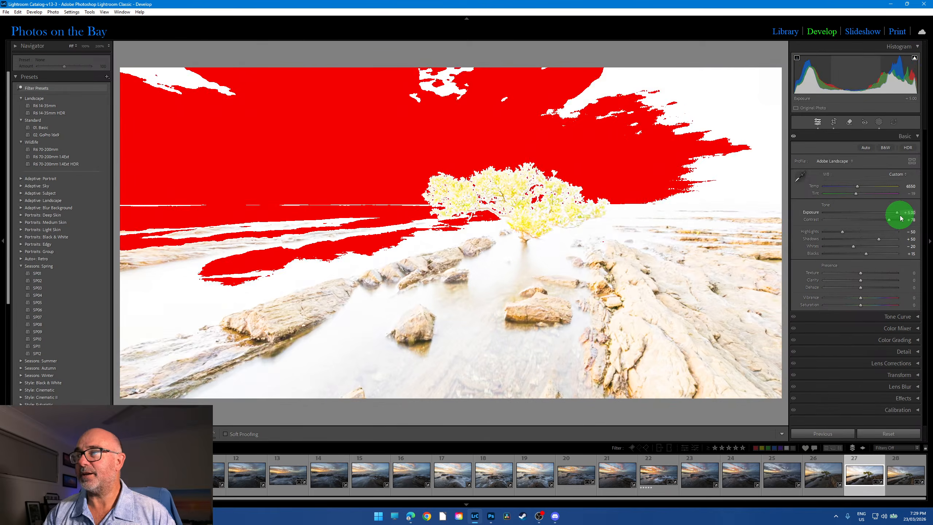
{"action": "double_click", "coordinate": [897, 213]}
{"action": "left_click_drag", "start_coordinate": [860, 214], "coordinate": [893, 220]}
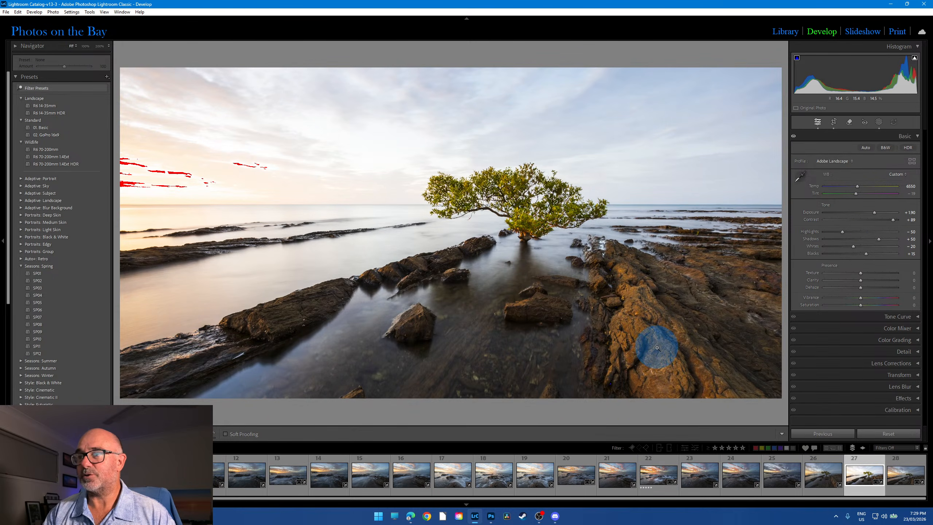
{"action": "left_click", "coordinate": [656, 346]}
{"action": "left_click", "coordinate": [659, 302]}
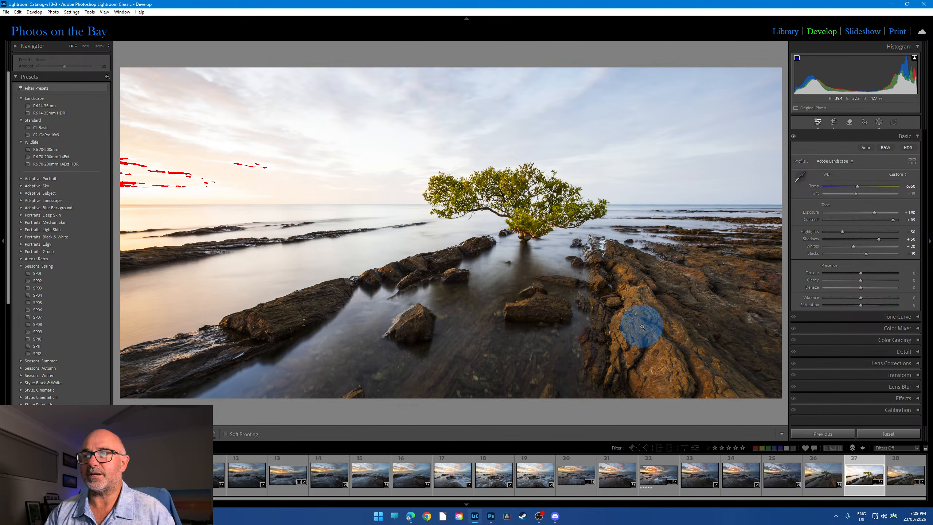
Reduce photo 27's Contrast to +59 and Exposure to +1.30, and view photo 22 for comparison.
{"action": "left_click_drag", "start_coordinate": [893, 220], "coordinate": [869, 210]}
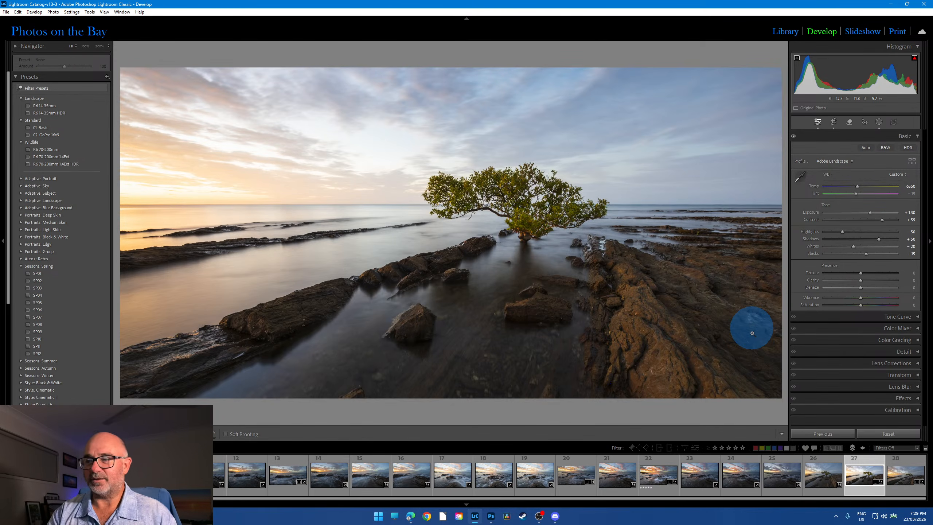
{"action": "left_click", "coordinate": [662, 479]}
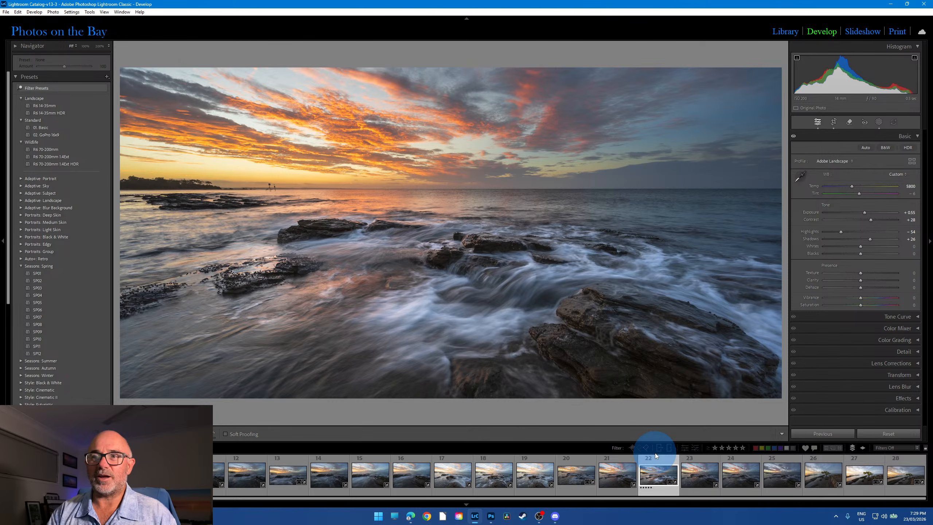
Open photo 28 and set its Vibrance to +18, Exposure to +1.25 and Contrast to +44.
{"action": "left_click", "coordinate": [896, 478]}
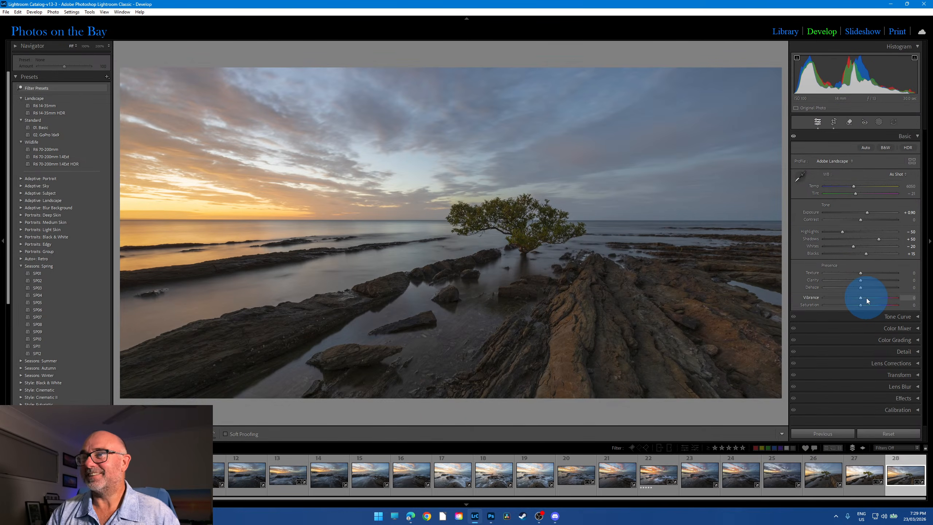
{"action": "left_click_drag", "start_coordinate": [866, 299], "coordinate": [873, 299]}
{"action": "left_click_drag", "start_coordinate": [868, 212], "coordinate": [876, 220]}
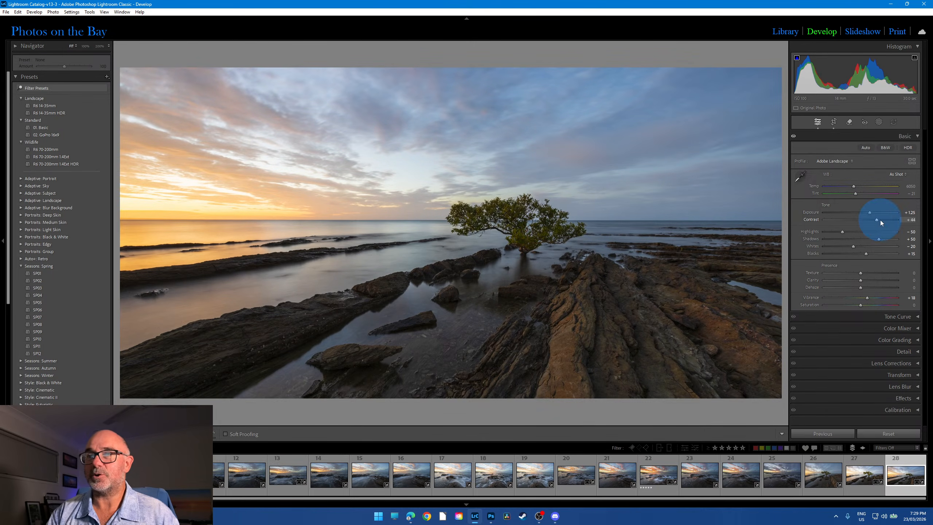
Try a linear gradient mask on photo 28 from the sky down to the foreground rocks, subtracting the detected subject from it.
{"action": "key", "text": "shift+w"}
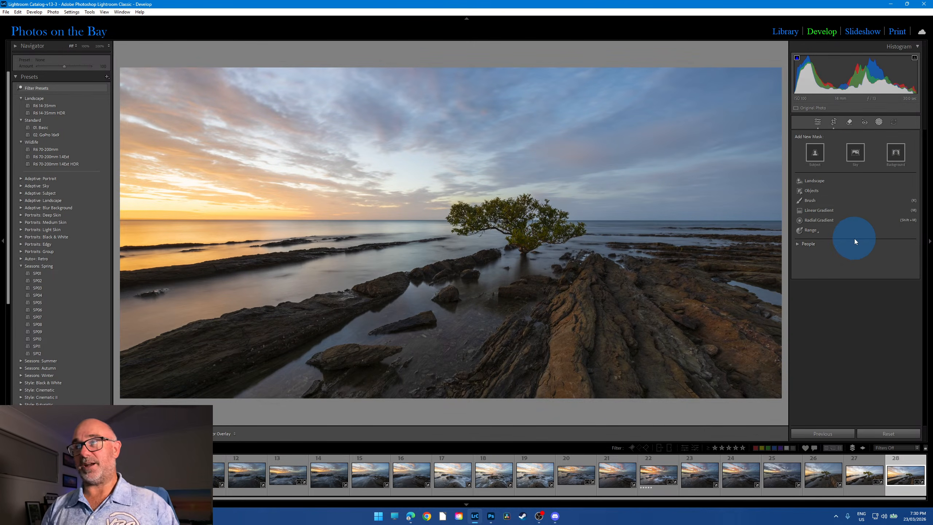
{"action": "left_click", "coordinate": [829, 215]}
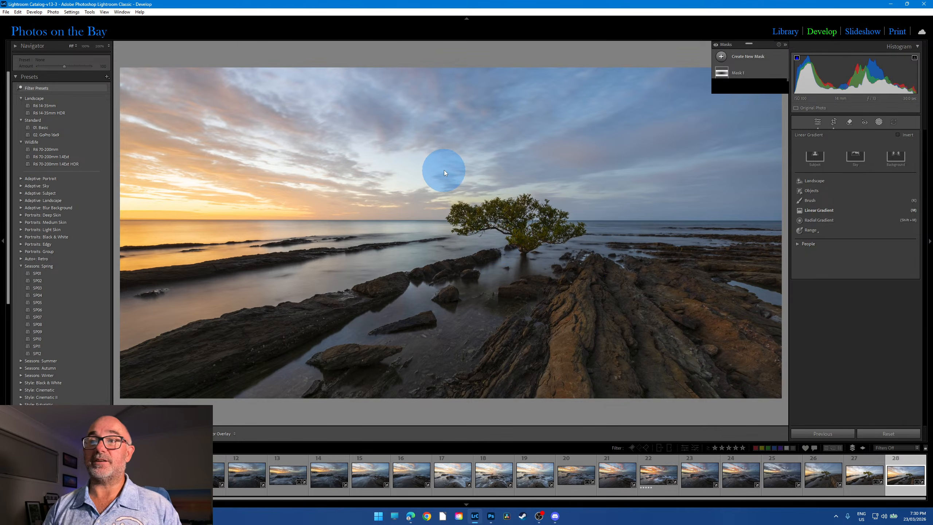
{"action": "left_click_drag", "start_coordinate": [446, 154], "coordinate": [459, 296]}
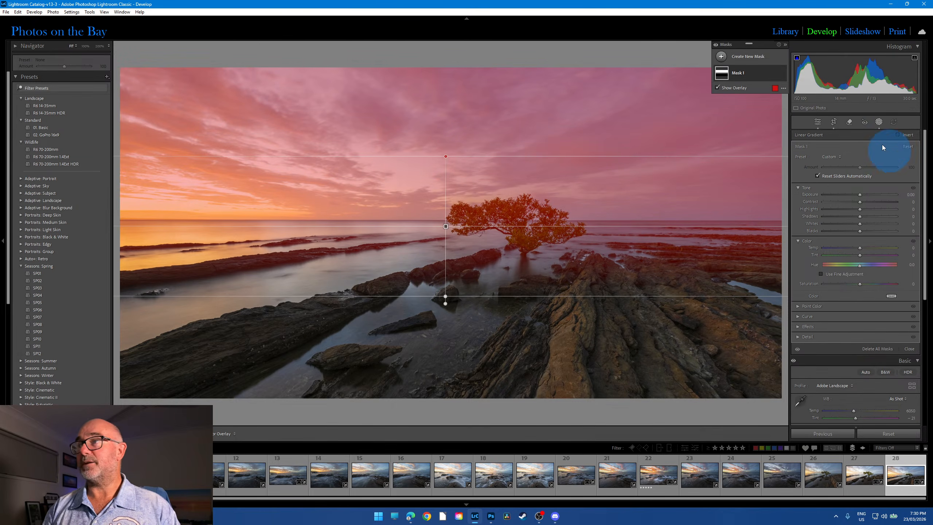
{"action": "right_click", "coordinate": [777, 74]}
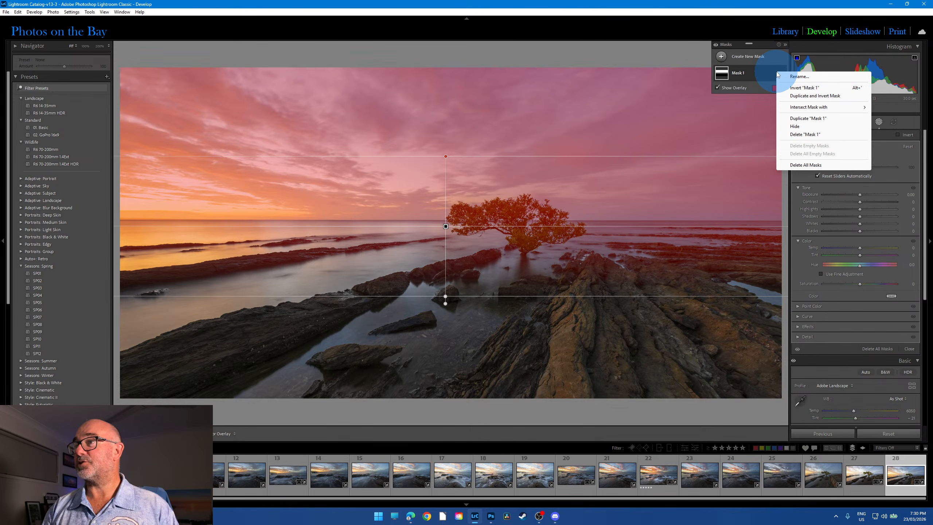
{"action": "left_click", "coordinate": [757, 72]}
{"action": "left_click", "coordinate": [757, 73]}
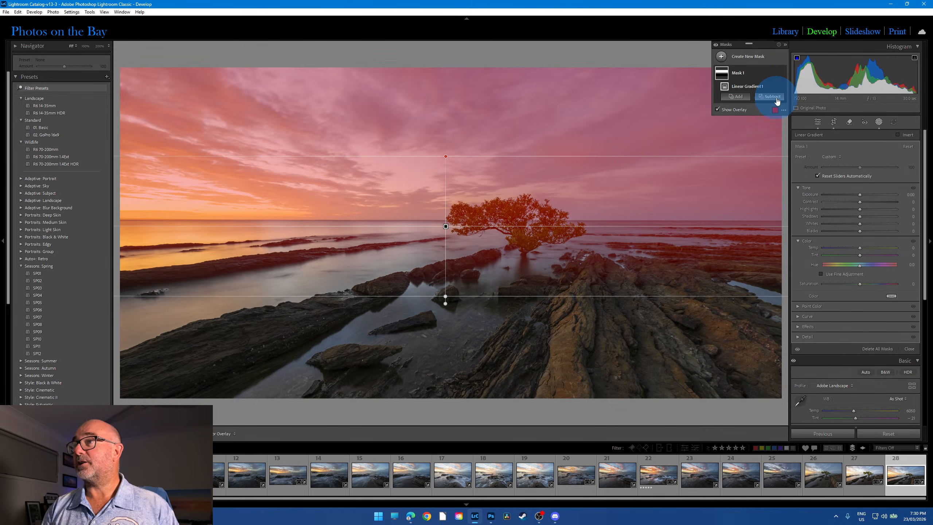
{"action": "left_click", "coordinate": [777, 99]}
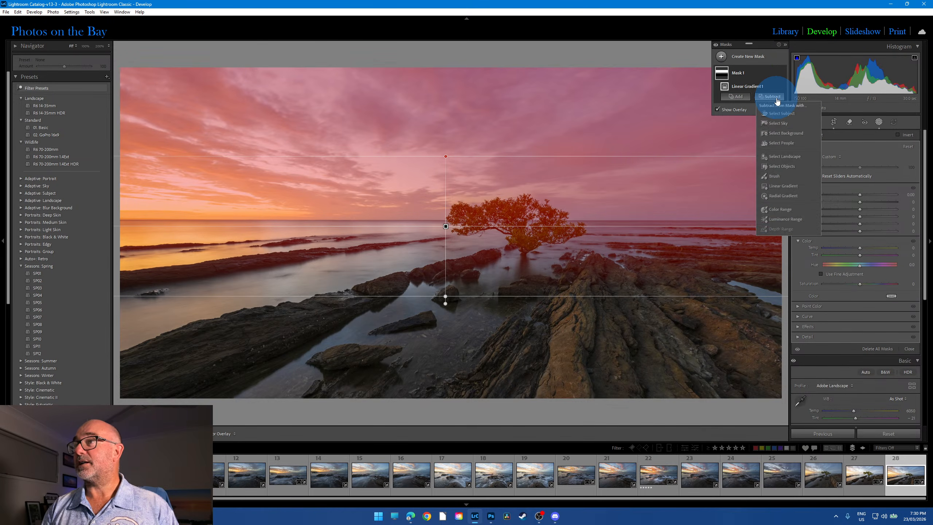
{"action": "left_click", "coordinate": [785, 114]}
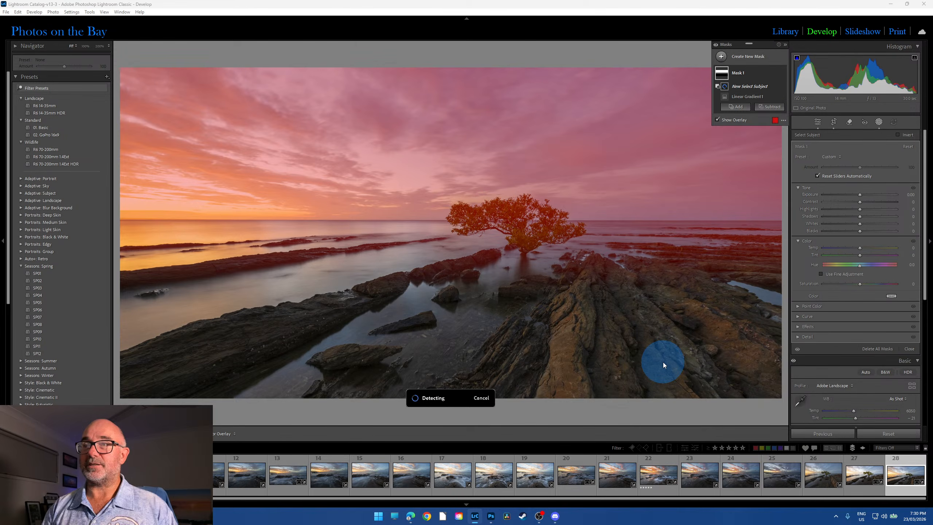
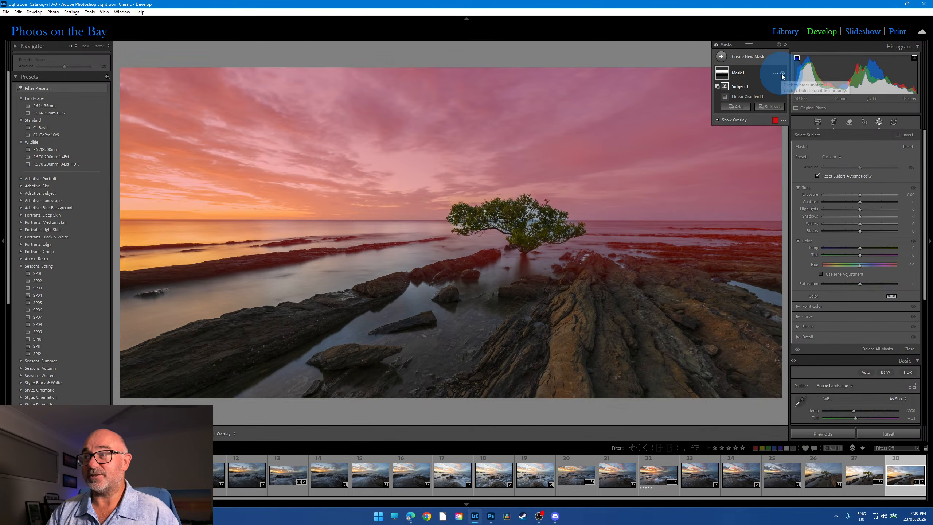
Hide photo 28's gradient mask, delete it and leave masking.
{"action": "left_click", "coordinate": [783, 74]}
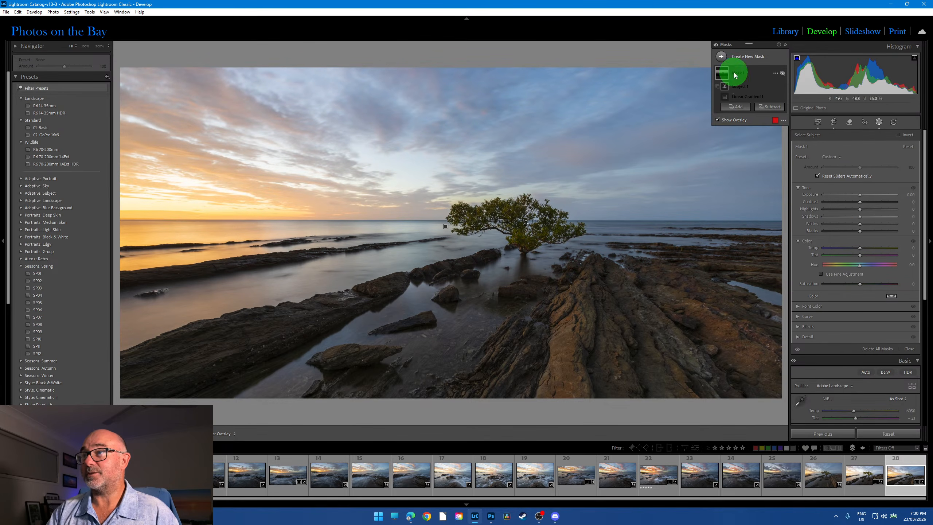
{"action": "left_click", "coordinate": [733, 72]}
{"action": "left_click", "coordinate": [776, 73]}
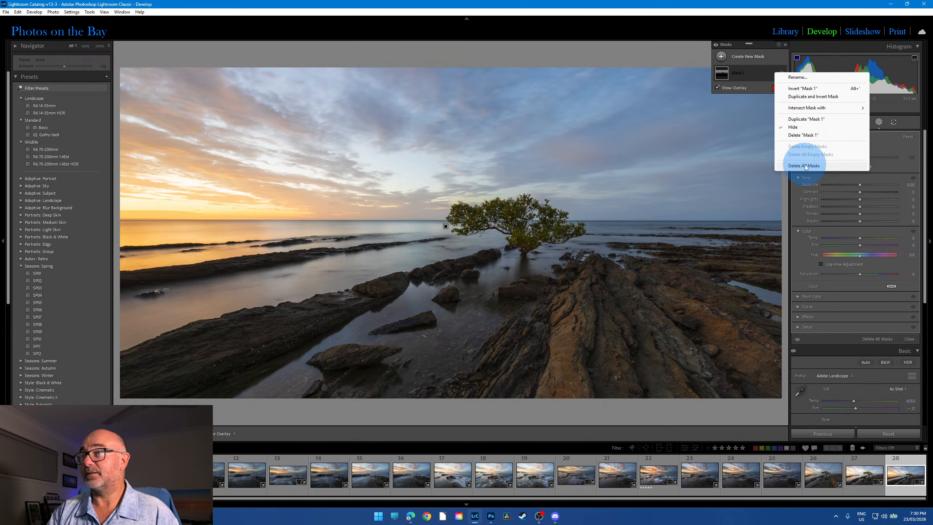
{"action": "left_click", "coordinate": [804, 135]}
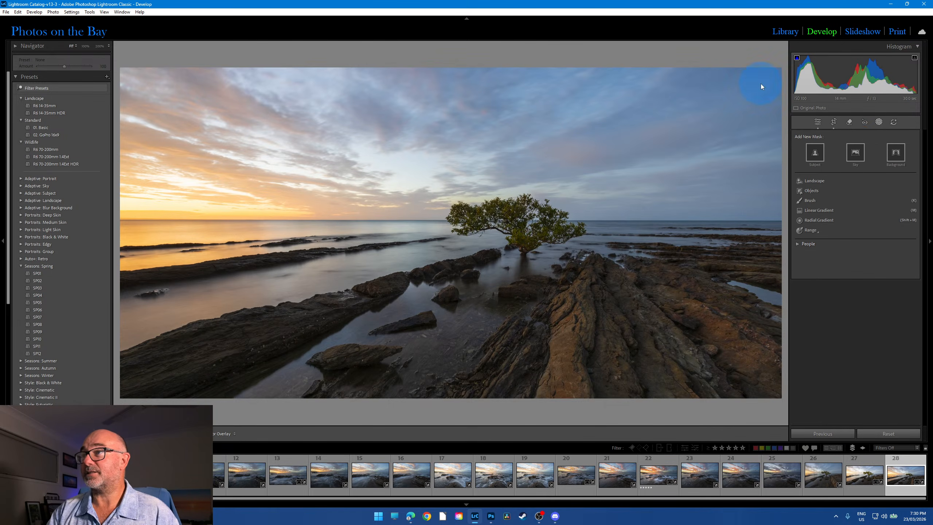
{"action": "left_click", "coordinate": [878, 122]}
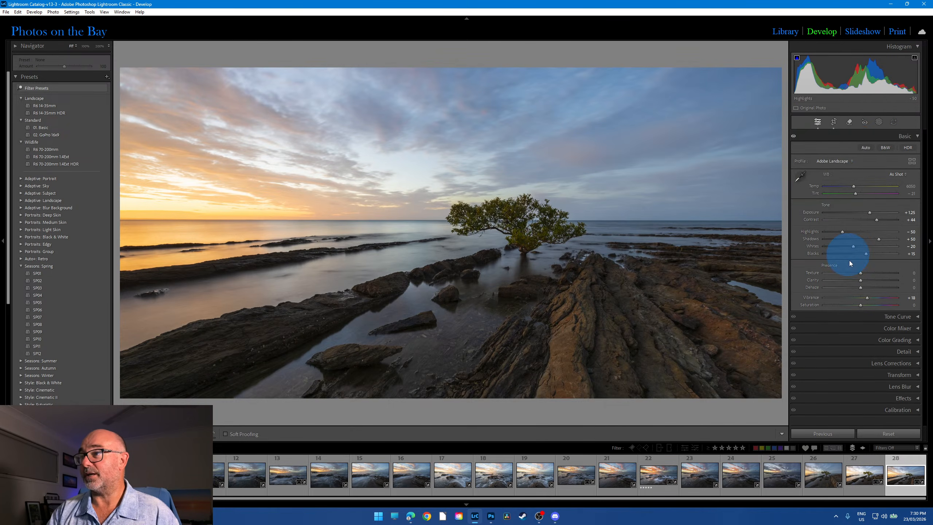
Add a linear gradient mask from just above the tree to just below the horizon, and set its Exposure to -0.96.
{"action": "left_click", "coordinate": [879, 123]}
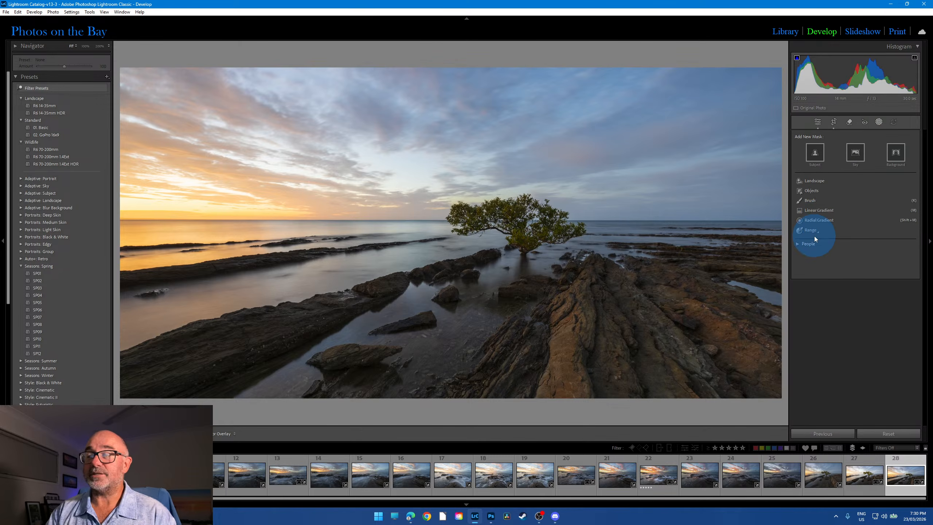
{"action": "left_click", "coordinate": [819, 210]}
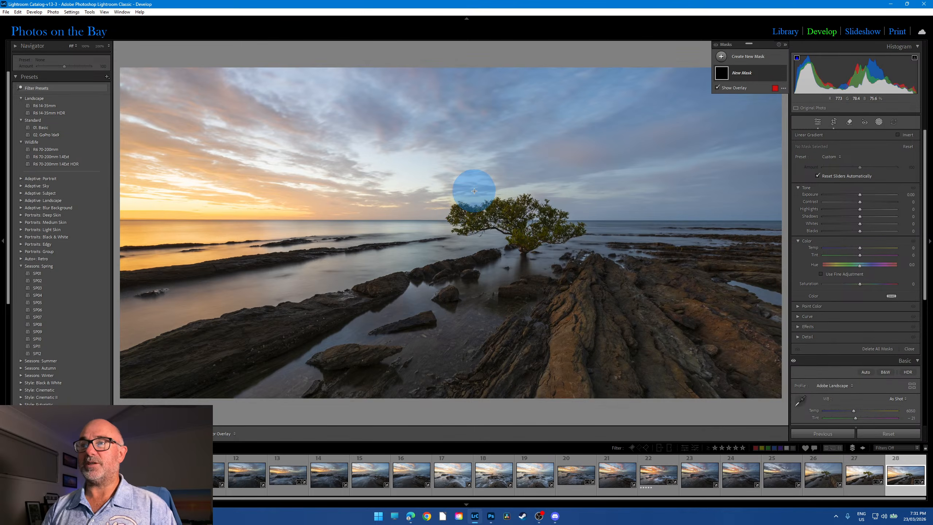
{"action": "left_click_drag", "start_coordinate": [478, 188], "coordinate": [479, 263]}
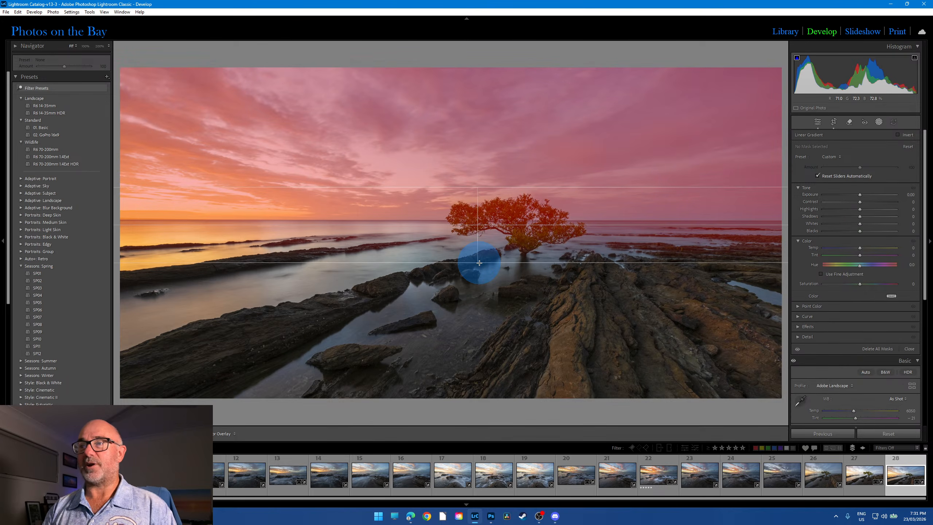
{"action": "left_click_drag", "start_coordinate": [860, 194], "coordinate": [853, 194]}
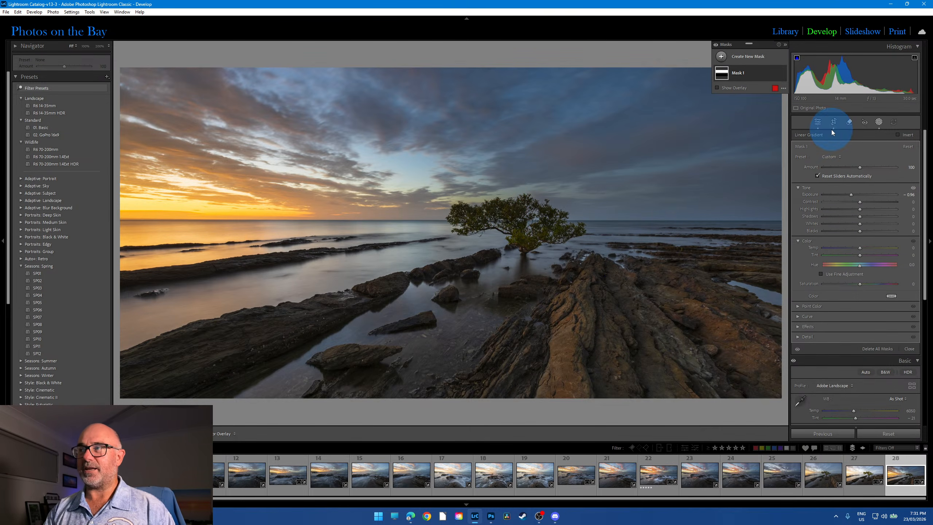
Raise photo 28's overall Exposure to +1.50 in the basic adjustments.
{"action": "left_click", "coordinate": [818, 122]}
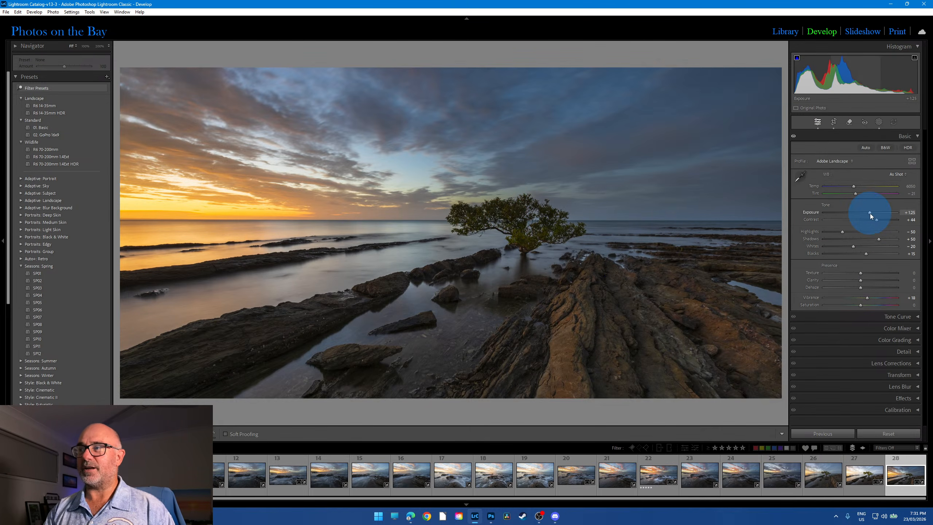
{"action": "left_click_drag", "start_coordinate": [870, 212], "coordinate": [874, 213]}
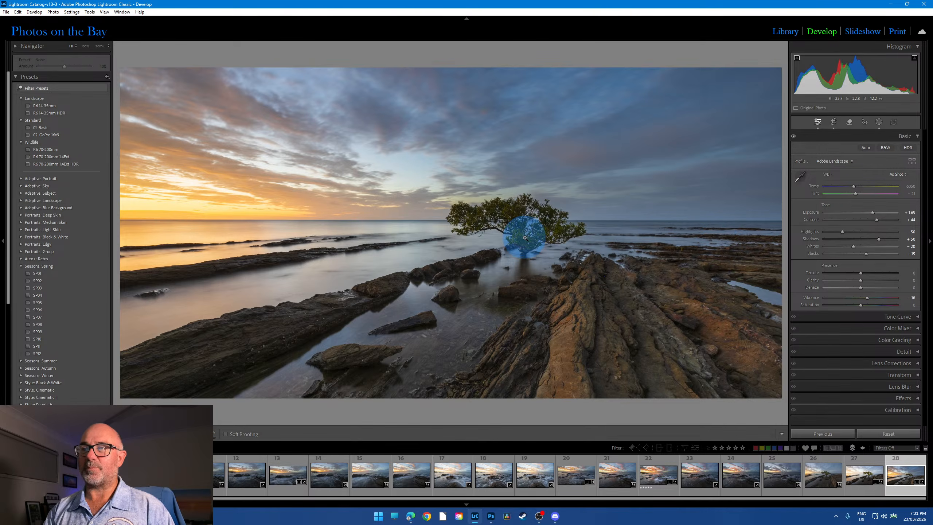
{"action": "left_click_drag", "start_coordinate": [873, 214], "coordinate": [873, 213]}
Toggle the sky gradient mask off and on to compare its effect on photo 28.
{"action": "left_click", "coordinate": [879, 121]}
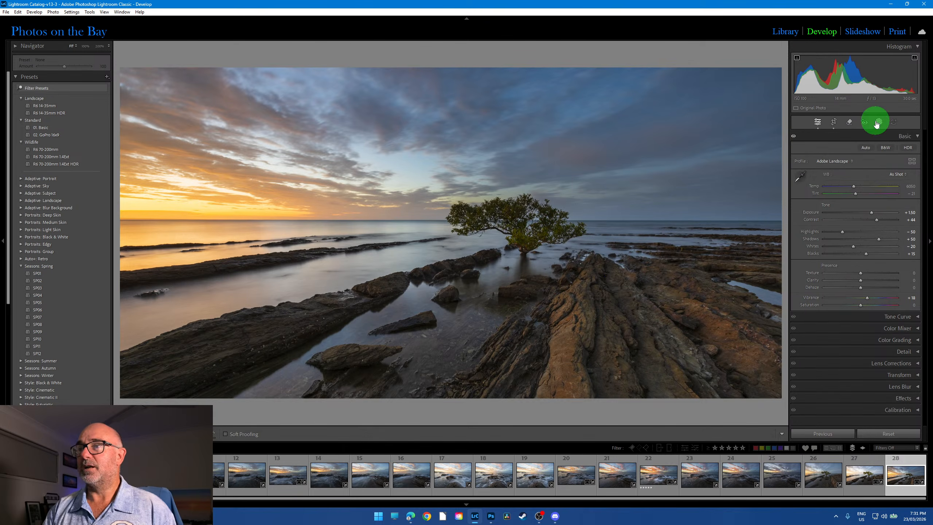
{"action": "left_click", "coordinate": [743, 72]}
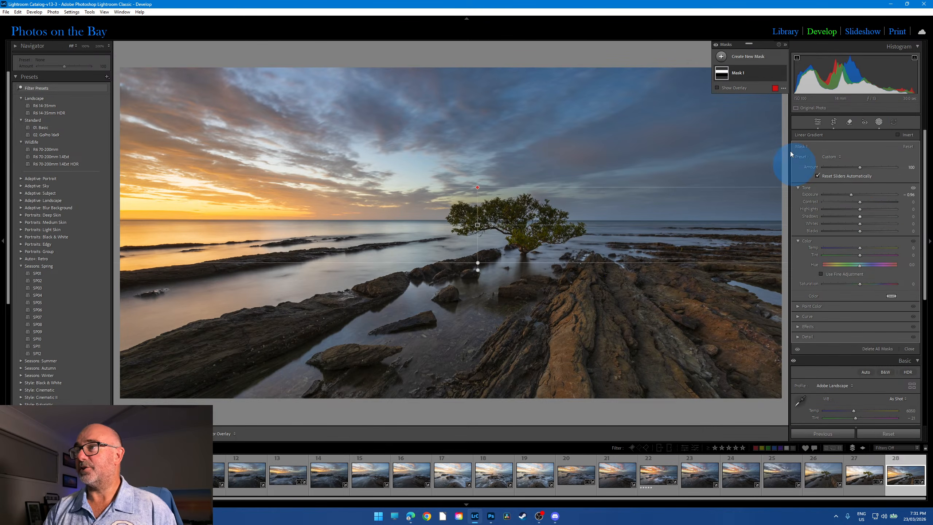
{"action": "left_click", "coordinate": [783, 73]}
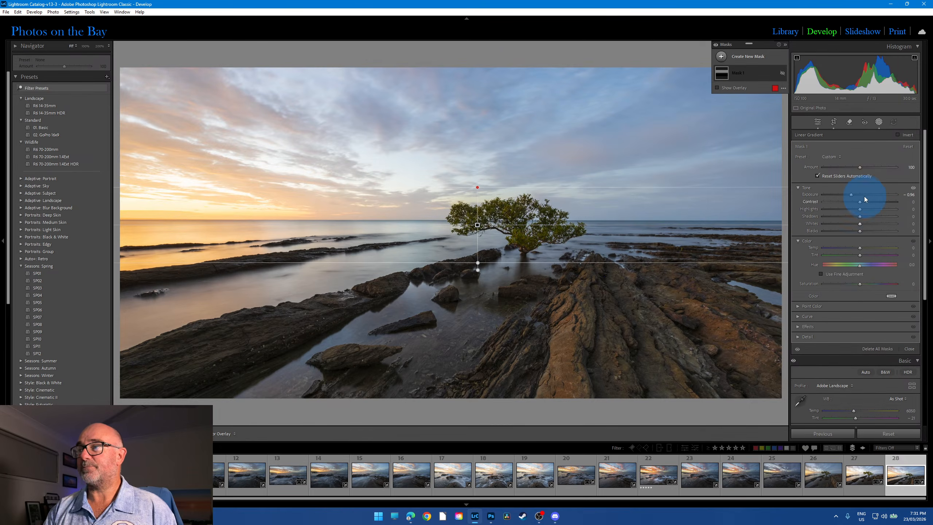
{"action": "left_click", "coordinate": [850, 194]}
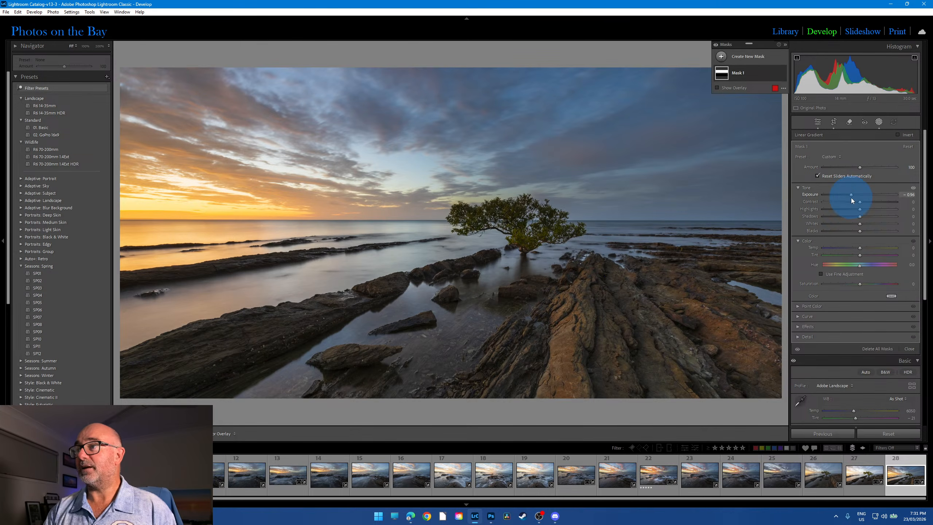
Reset the linear gradient mask's exposure to zero and return to the photo's basic adjustments.
{"action": "double_click", "coordinate": [852, 195]}
{"action": "left_click", "coordinate": [879, 122]}
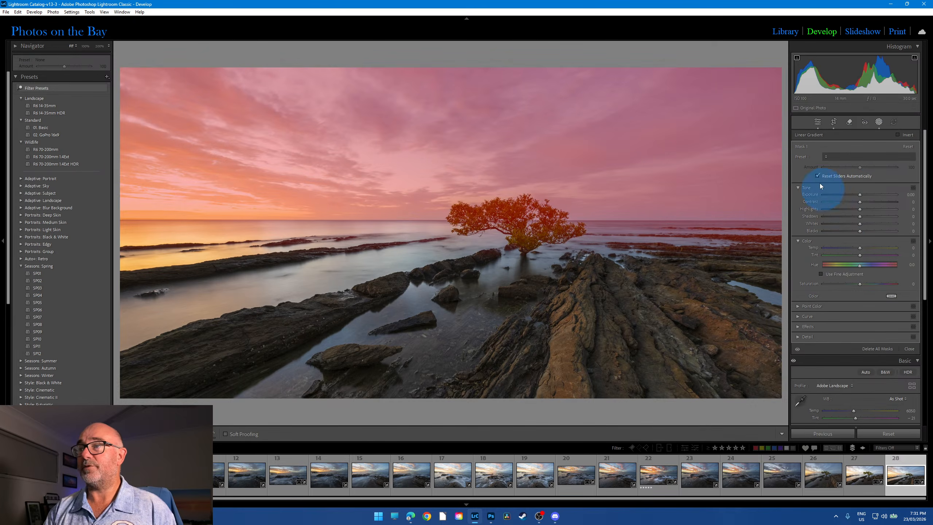
{"action": "left_click", "coordinate": [818, 122]}
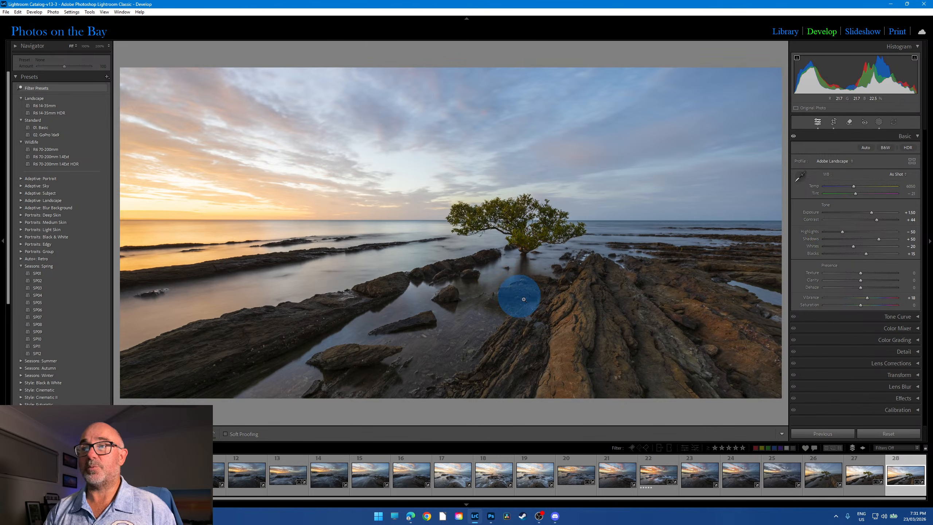
Raise the photo's overall exposure to +1.85 and send this bright version to Adobe Photoshop 2026 for editing.
{"action": "left_click_drag", "start_coordinate": [873, 213], "coordinate": [875, 213]}
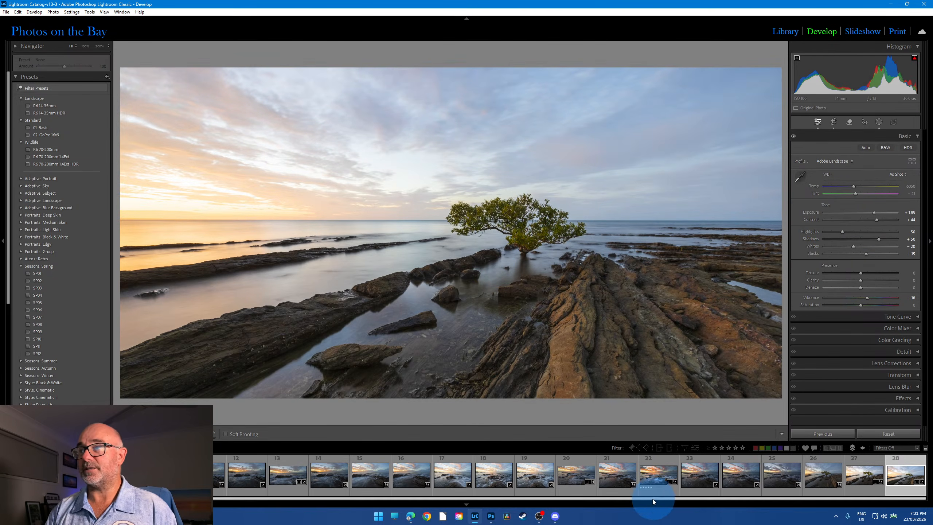
{"action": "right_click", "coordinate": [909, 477]}
{"action": "mouse_move", "coordinate": [878, 275]}
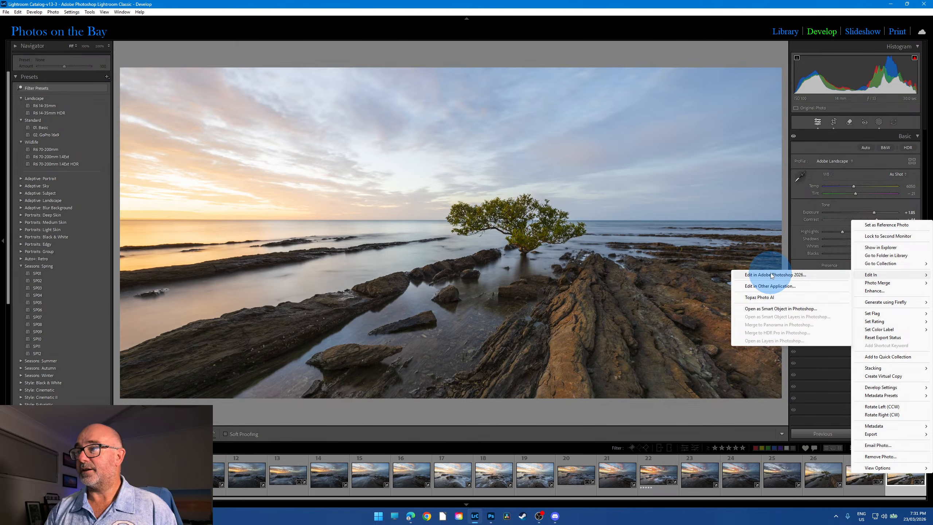
{"action": "left_click", "coordinate": [771, 275]}
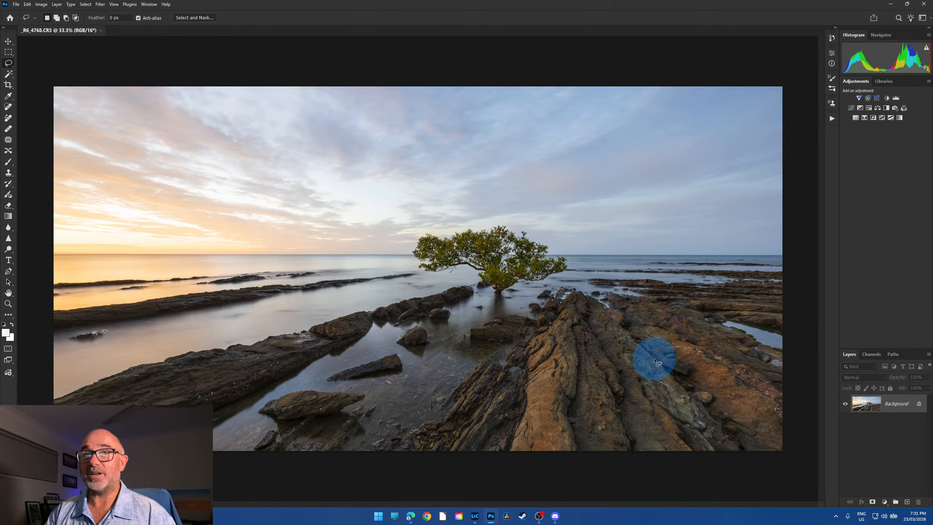
Switch back to Lightroom Classic, set the same photo's exposure to +0.30 and send the dark version to Adobe Photoshop 2026.
{"action": "left_click", "coordinate": [476, 517]}
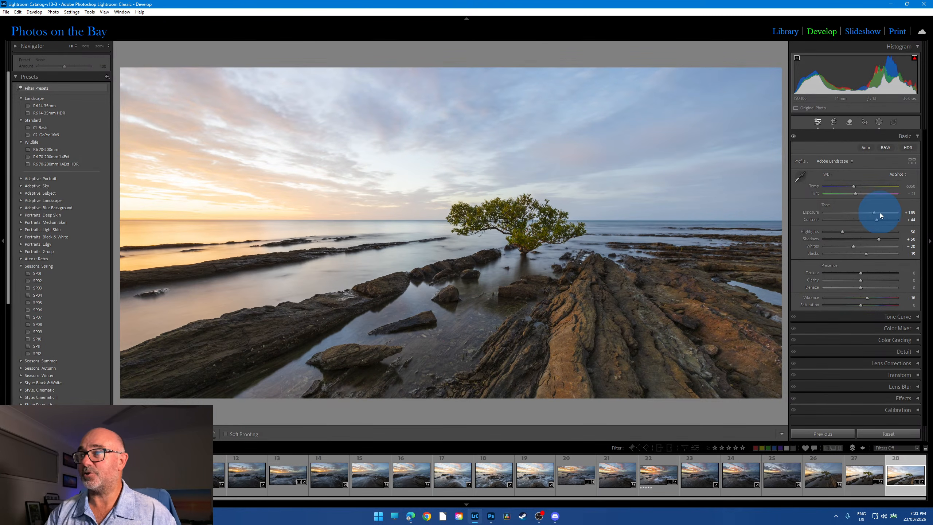
{"action": "left_click_drag", "start_coordinate": [874, 214], "coordinate": [862, 216]}
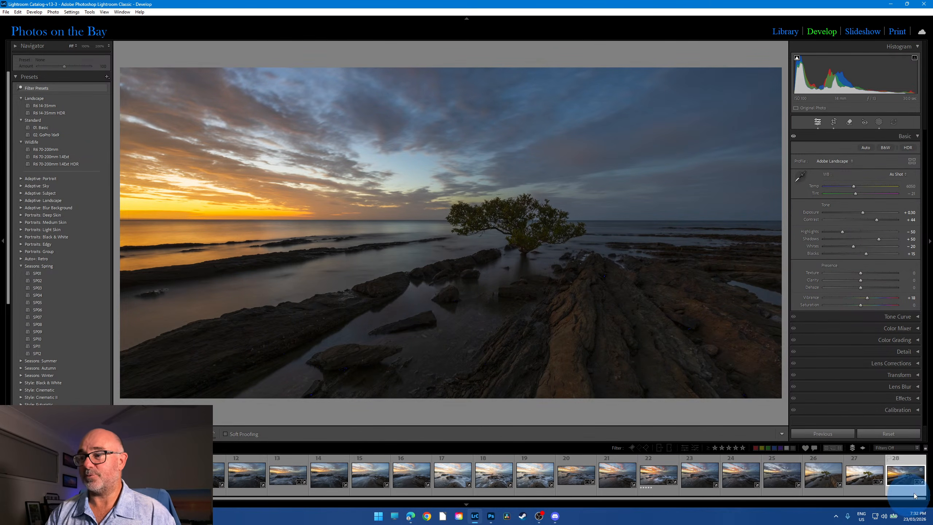
{"action": "right_click", "coordinate": [905, 479]}
{"action": "mouse_move", "coordinate": [887, 280]}
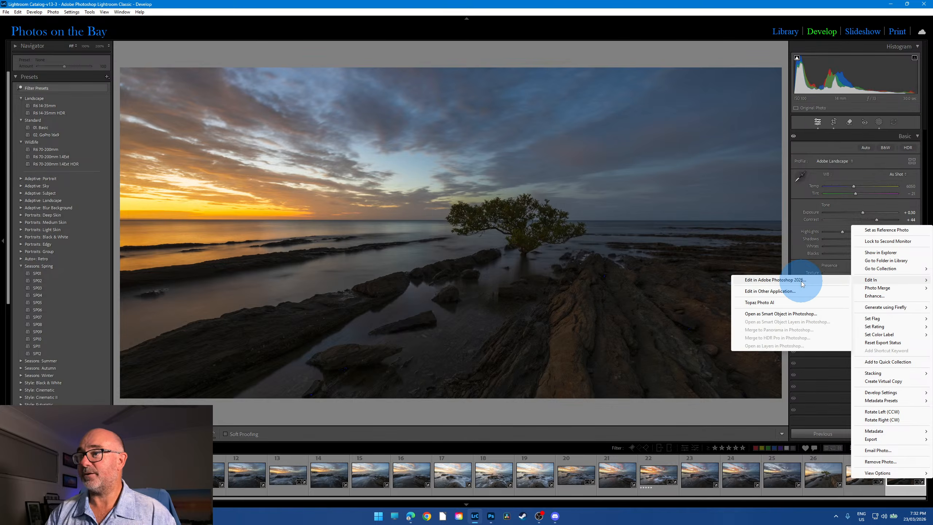
{"action": "left_click", "coordinate": [802, 280]}
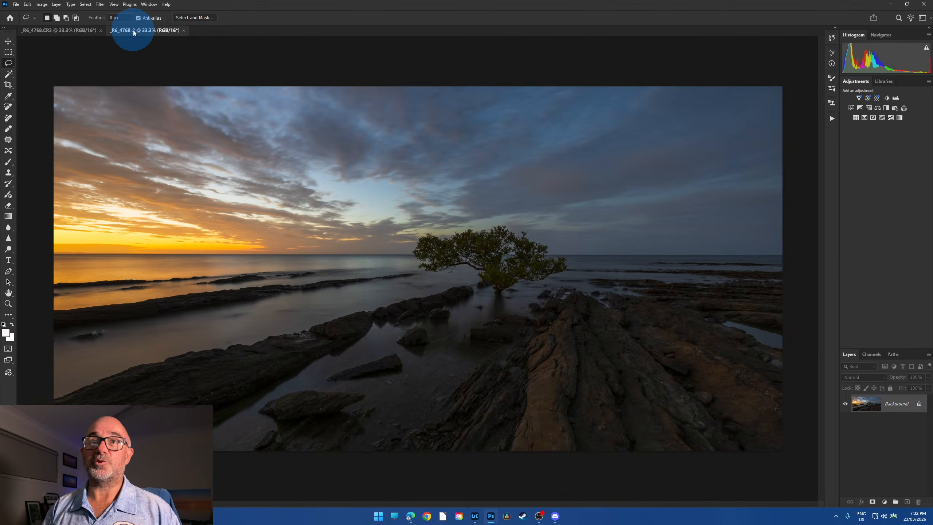
Float the dark image in its own window, copy it onto the bright image as a new layer and close the dark document.
{"action": "left_click_drag", "start_coordinate": [139, 31], "coordinate": [175, 221]}
{"action": "left_click", "coordinate": [8, 41]}
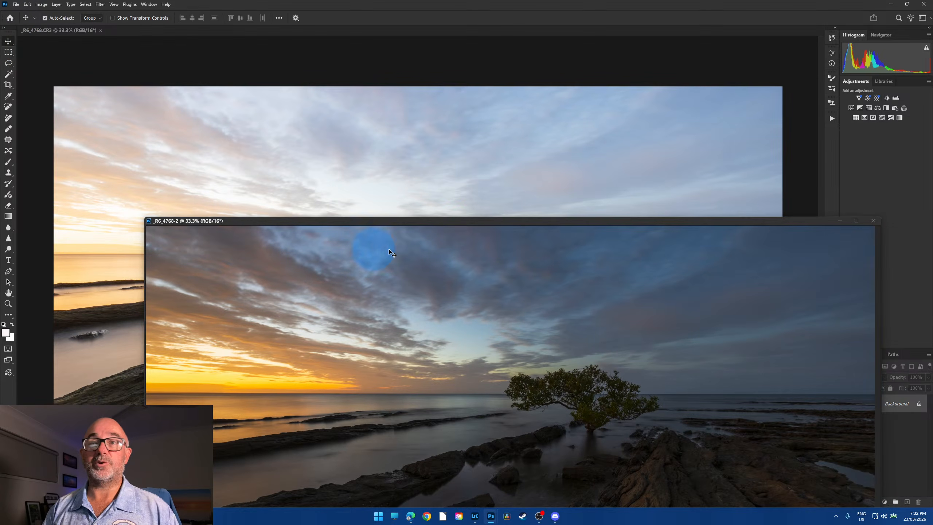
{"action": "left_click_drag", "start_coordinate": [468, 184], "coordinate": [466, 182]}
{"action": "left_click", "coordinate": [874, 221]}
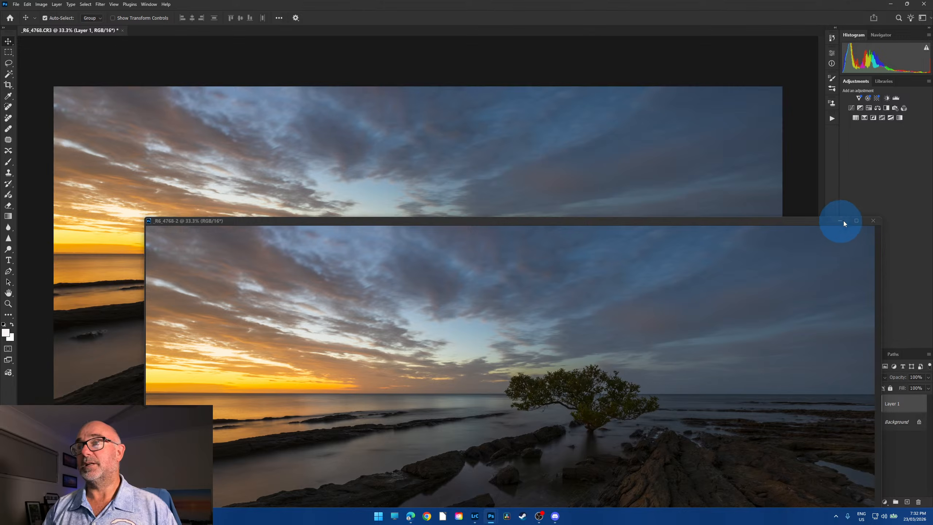
{"action": "left_click", "coordinate": [477, 189]}
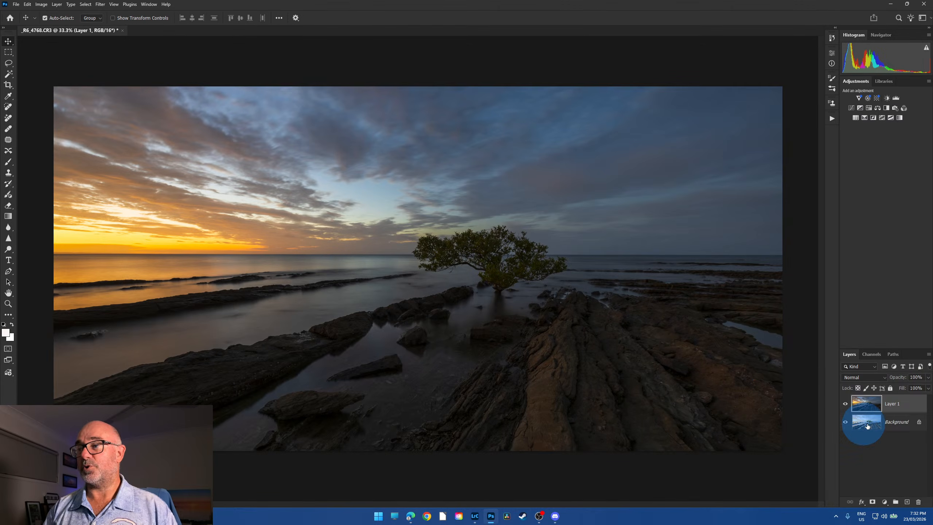
Duplicate the bright background layer, place the copy above Layer 1 and give it a white layer mask.
{"action": "left_click", "coordinate": [862, 421]}
{"action": "key", "text": "ctrl+j"}
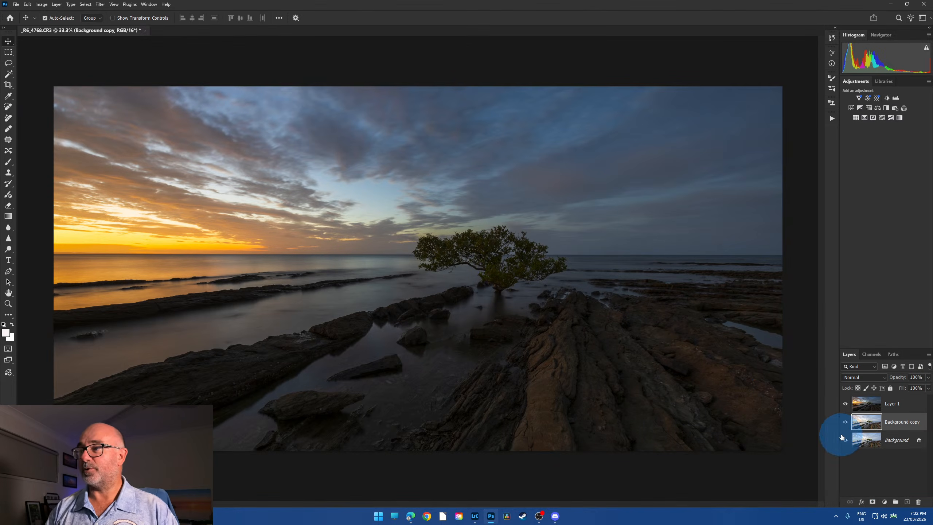
{"action": "left_click_drag", "start_coordinate": [854, 428], "coordinate": [871, 403]}
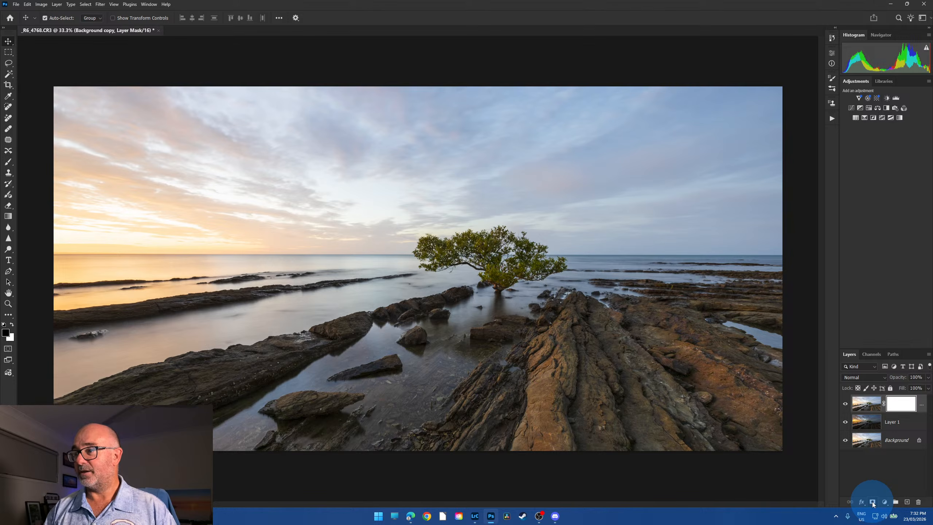
Load the RGB channel's luminosity as a selection and return to the layer stack.
{"action": "left_click", "coordinate": [874, 356]}
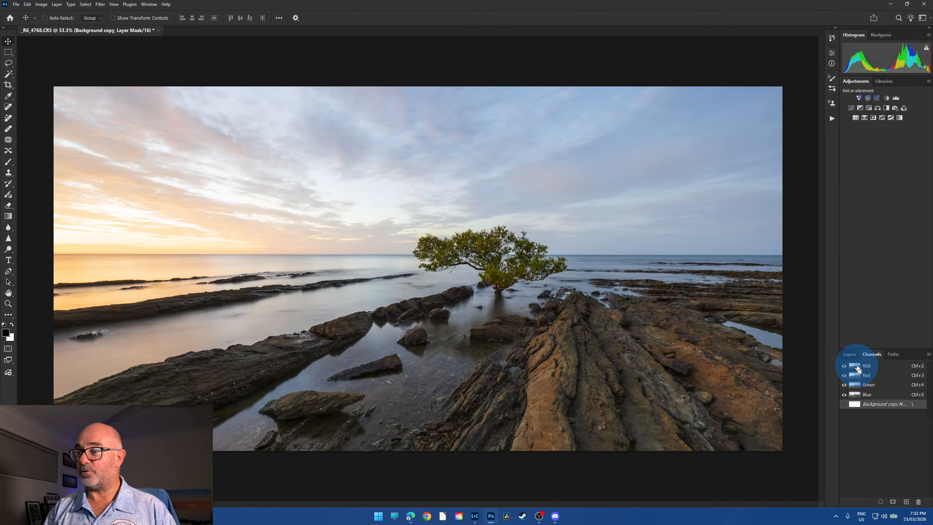
{"action": "left_click", "coordinate": [855, 367], "text": "ctrl"}
{"action": "left_click", "coordinate": [849, 354]}
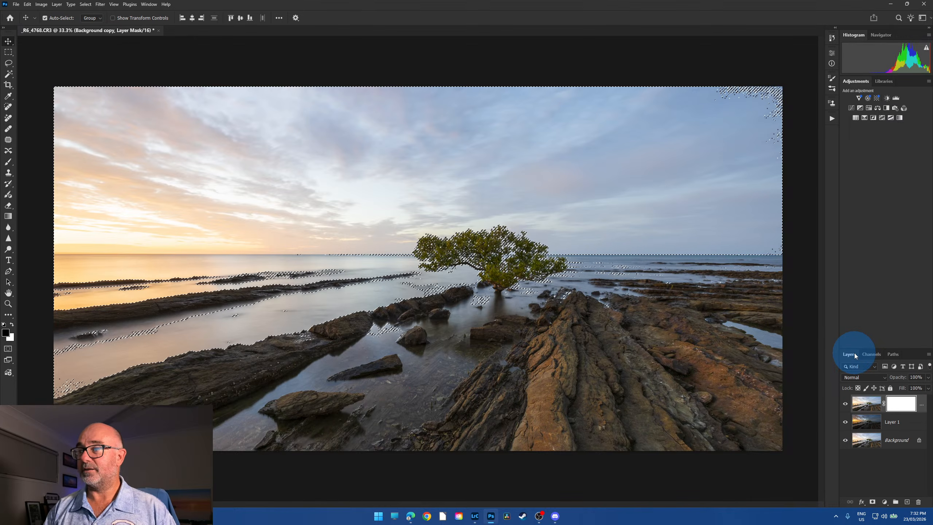
Set up a black Brush with 50% opacity and a smaller tip for painting the top layer's mask.
{"action": "left_click", "coordinate": [8, 161]}
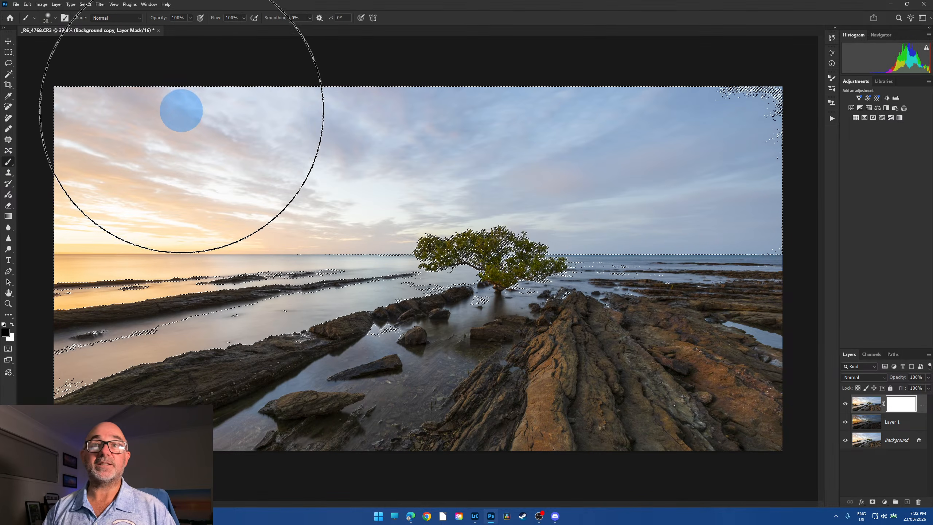
{"action": "mouse_move", "coordinate": [190, 17]}
{"action": "left_mouse_down"}
{"action": "mouse_move", "coordinate": [189, 29]}
{"action": "mouse_move", "coordinate": [173, 30]}
{"action": "left_mouse_up"}
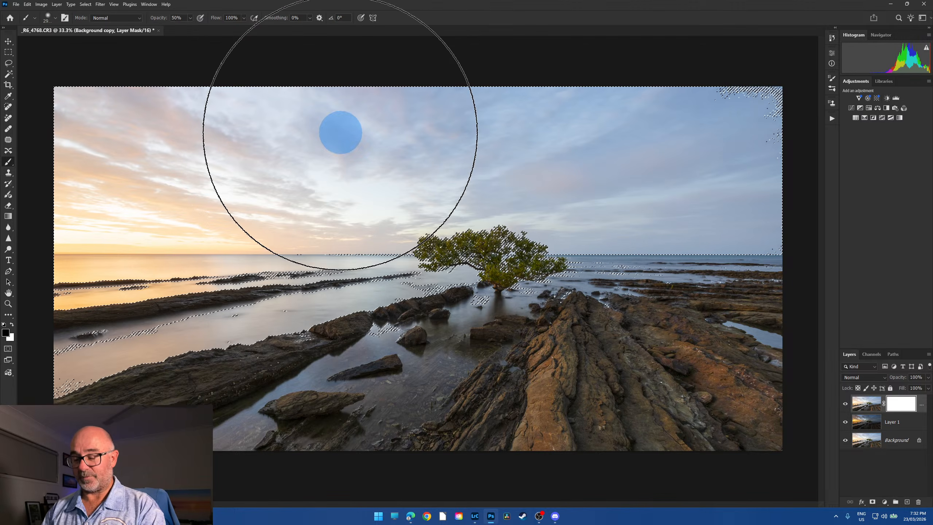
{"action": "key", "text": "bracketleft"}
{"action": "key", "text": "bracketleft"}
{"action": "key", "text": "bracketleft"}
{"action": "key", "text": "bracketleft"}
{"action": "key", "text": "bracketleft"}
{"action": "key", "text": "bracketleft"}
{"action": "key", "text": "bracketleft"}
{"action": "key", "text": "bracketleft"}
{"action": "key", "text": "bracketleft"}
{"action": "key", "text": "bracketleft"}
{"action": "key", "text": "bracketright"}
{"action": "key", "text": "bracketright"}
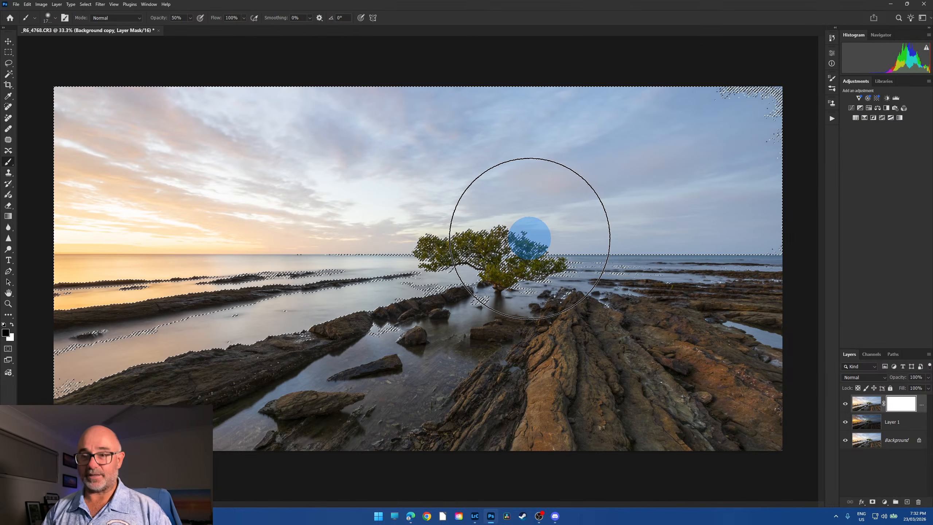
Paint black across the whole sky on the top layer's mask through the luminosity selection, and deselect.
{"action": "scroll", "coordinate": [504, 243], "scroll_direction": "up", "scroll_amount": 5}
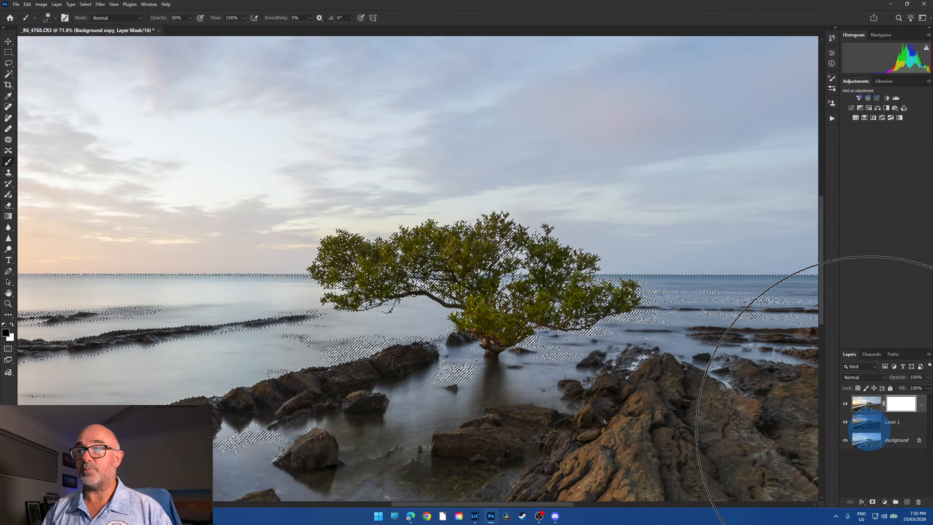
{"action": "scroll", "coordinate": [717, 456], "scroll_direction": "up", "scroll_amount": 1}
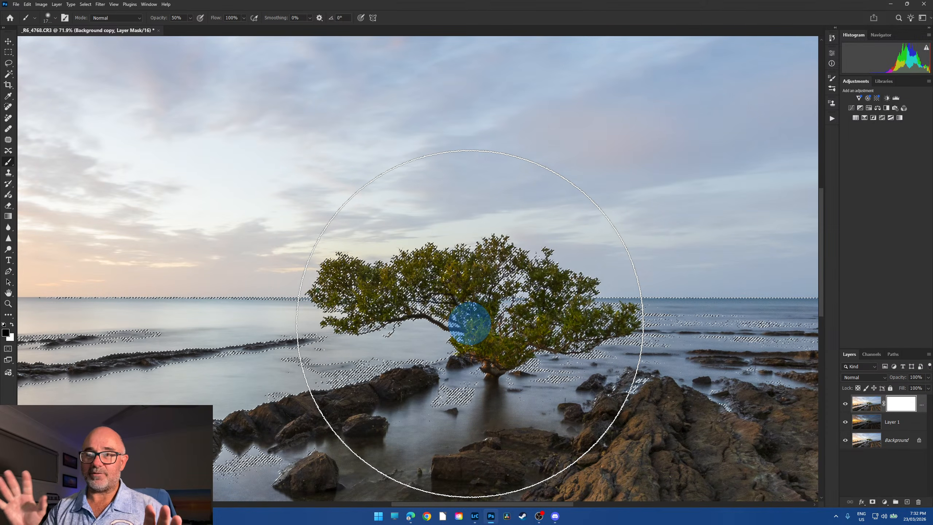
{"action": "key", "text": "ctrl+0"}
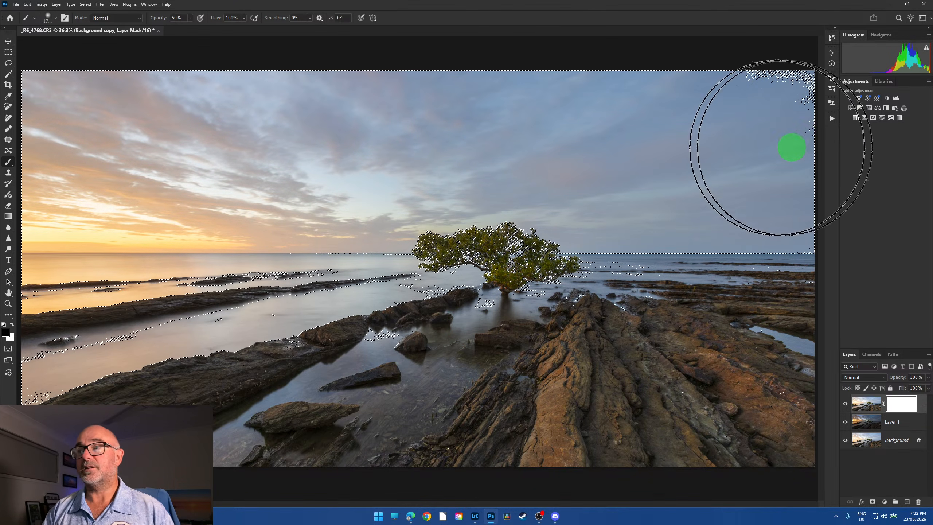
{"action": "left_click_drag", "start_coordinate": [106, 156], "coordinate": [46, 149]}
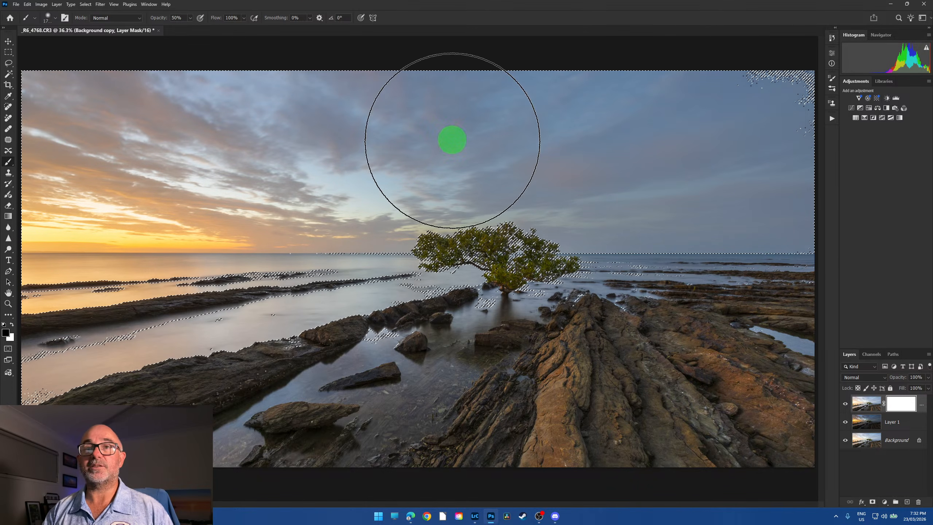
{"action": "mouse_move", "coordinate": [592, 149]}
{"action": "left_mouse_down"}
{"action": "mouse_move", "coordinate": [60, 160]}
{"action": "mouse_move", "coordinate": [349, 92]}
{"action": "mouse_move", "coordinate": [799, 92]}
{"action": "mouse_move", "coordinate": [421, 68]}
{"action": "mouse_move", "coordinate": [777, 170]}
{"action": "mouse_move", "coordinate": [773, 186]}
{"action": "mouse_move", "coordinate": [786, 194]}
{"action": "mouse_move", "coordinate": [789, 185]}
{"action": "mouse_move", "coordinate": [219, 167]}
{"action": "mouse_move", "coordinate": [32, 187]}
{"action": "mouse_move", "coordinate": [198, 119]}
{"action": "mouse_move", "coordinate": [42, 142]}
{"action": "mouse_move", "coordinate": [267, 156]}
{"action": "mouse_move", "coordinate": [124, 102]}
{"action": "mouse_move", "coordinate": [837, 227]}
{"action": "mouse_move", "coordinate": [757, 138]}
{"action": "left_mouse_up"}
{"action": "left_click", "coordinate": [8, 63]}
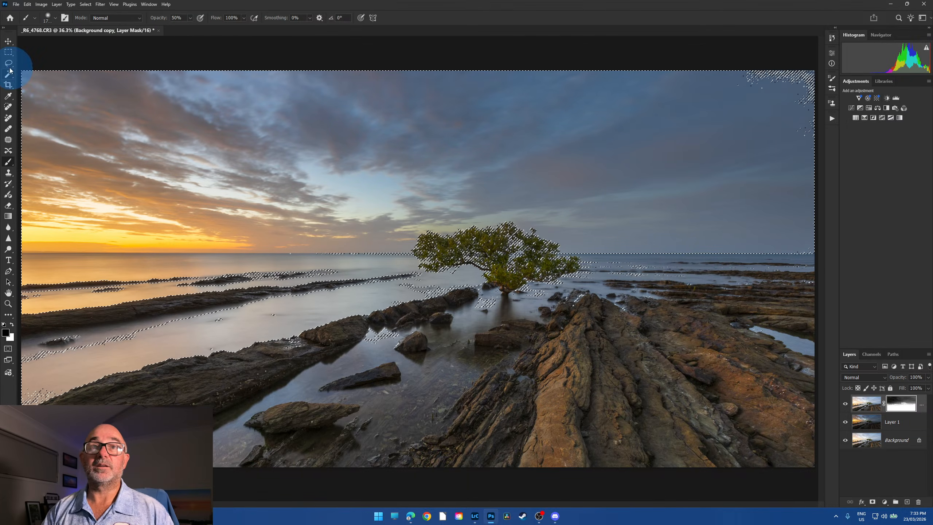
{"action": "left_click", "coordinate": [194, 136]}
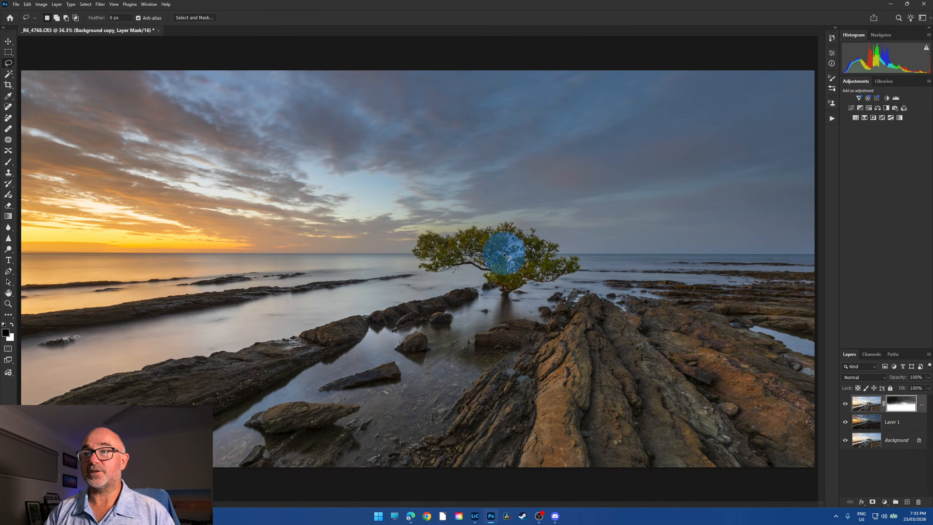
Hide and show Layer 1 repeatedly to compare the image with and without the darker sky.
{"action": "left_click", "coordinate": [846, 423]}
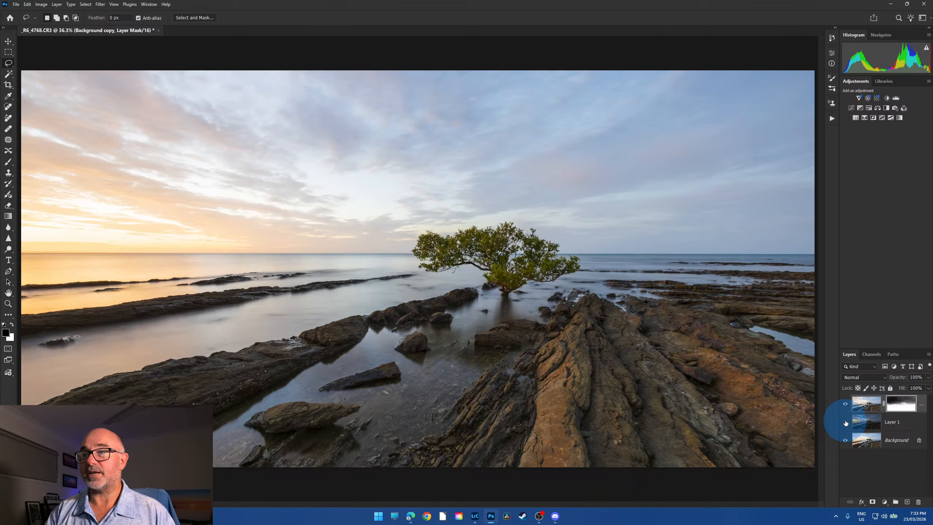
{"action": "left_click", "coordinate": [846, 423]}
{"action": "left_click", "coordinate": [846, 422]}
{"action": "left_click", "coordinate": [846, 423]}
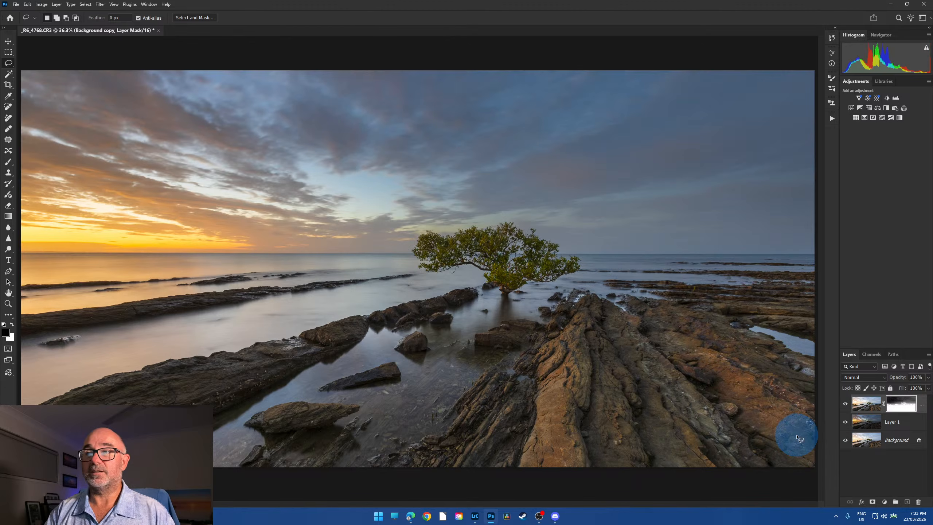
Lower the opacity of the dark Layer 1 to soften the sky blend.
{"action": "left_click", "coordinate": [898, 421]}
{"action": "left_click", "coordinate": [928, 377]}
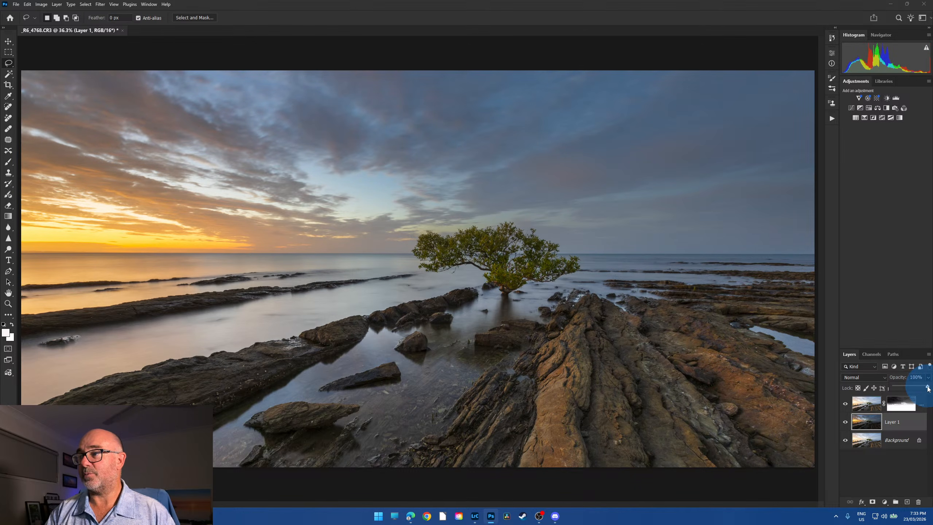
{"action": "left_click_drag", "start_coordinate": [929, 386], "coordinate": [916, 386]}
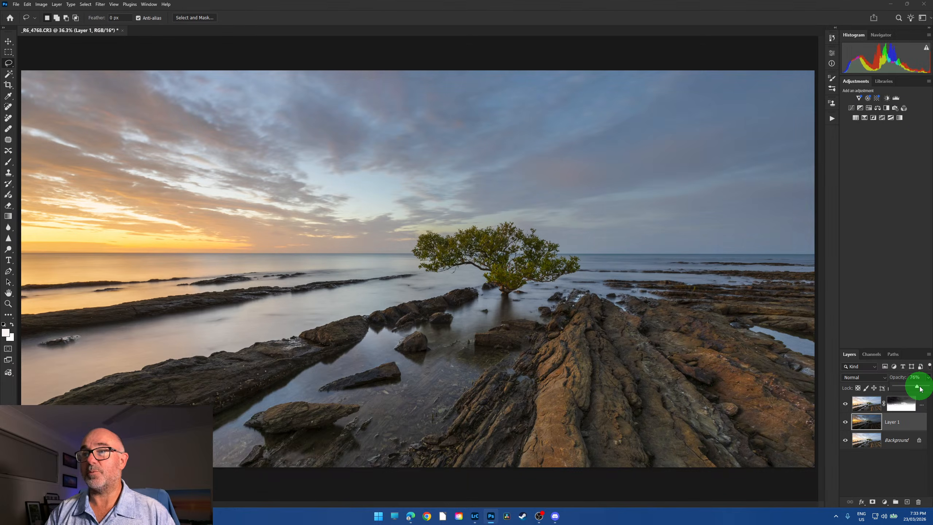
Set the opacity of the masked Background copy layer to 76%.
{"action": "left_click", "coordinate": [872, 408]}
{"action": "left_click", "coordinate": [921, 379]}
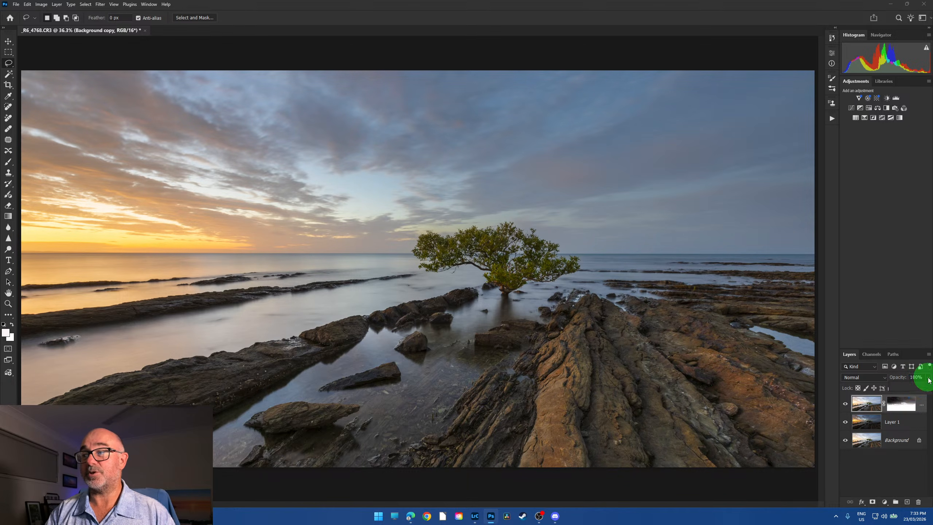
{"action": "mouse_move", "coordinate": [928, 389]}
{"action": "left_mouse_down"}
{"action": "mouse_move", "coordinate": [899, 387]}
{"action": "mouse_move", "coordinate": [921, 391]}
{"action": "left_mouse_up"}
{"action": "left_click_drag", "start_coordinate": [920, 391], "coordinate": [920, 391]}
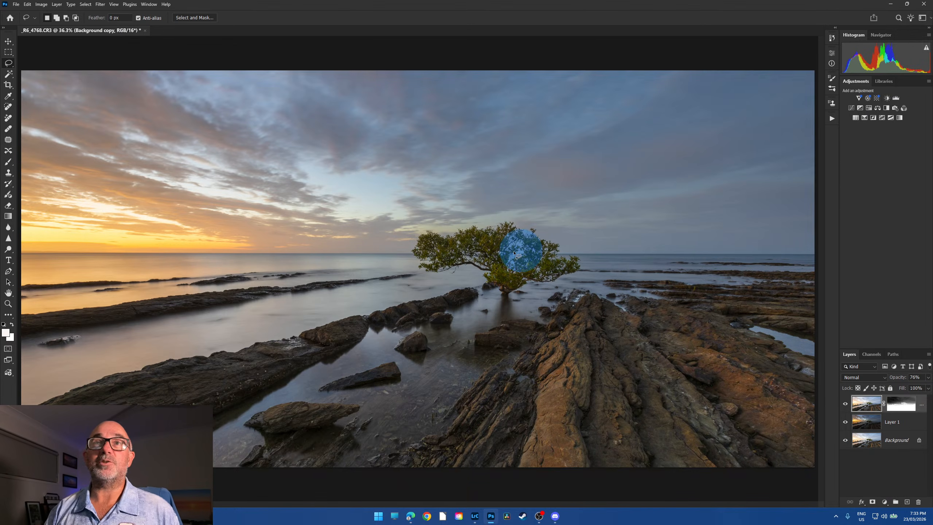
Check the masked top layer's effect by hiding and showing it, and flatten the image into a single background layer.
{"action": "left_click", "coordinate": [846, 403]}
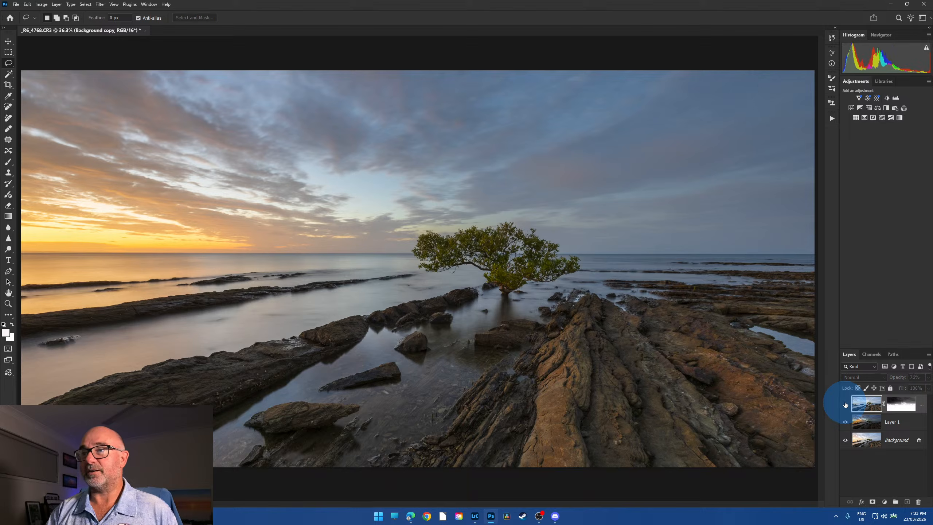
{"action": "left_click", "coordinate": [845, 404]}
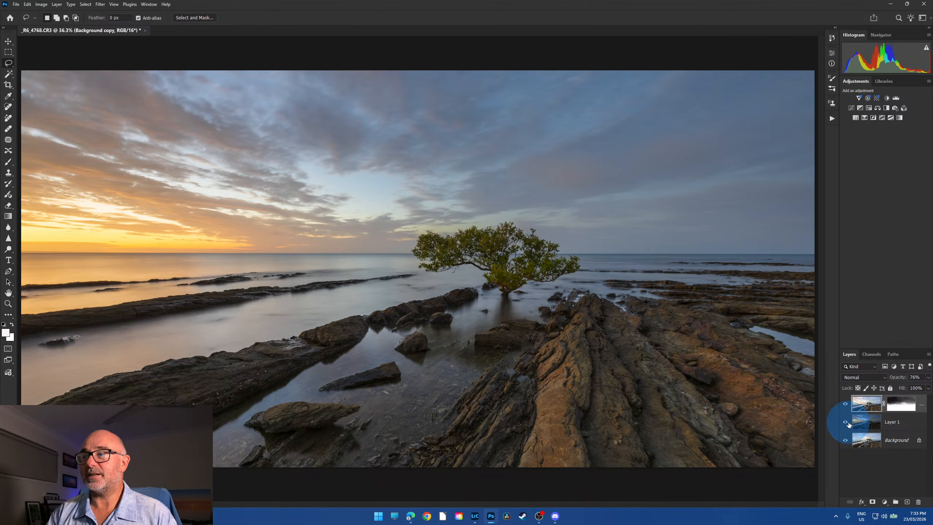
{"action": "left_click", "coordinate": [56, 4]}
{"action": "left_click", "coordinate": [102, 296]}
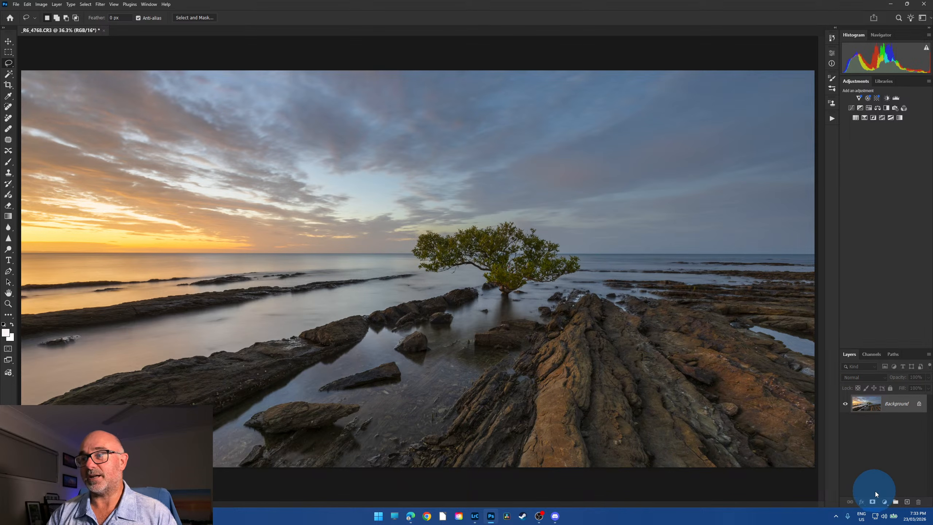
Add a Curves adjustment layer above the background and pull the curve down to darken the whole image.
{"action": "left_click", "coordinate": [884, 502]}
{"action": "left_click", "coordinate": [896, 395]}
{"action": "mouse_move", "coordinate": [752, 163]}
{"action": "left_mouse_down"}
{"action": "mouse_move", "coordinate": [750, 150]}
{"action": "mouse_move", "coordinate": [765, 158]}
{"action": "left_mouse_up"}
{"action": "left_click", "coordinate": [812, 50]}
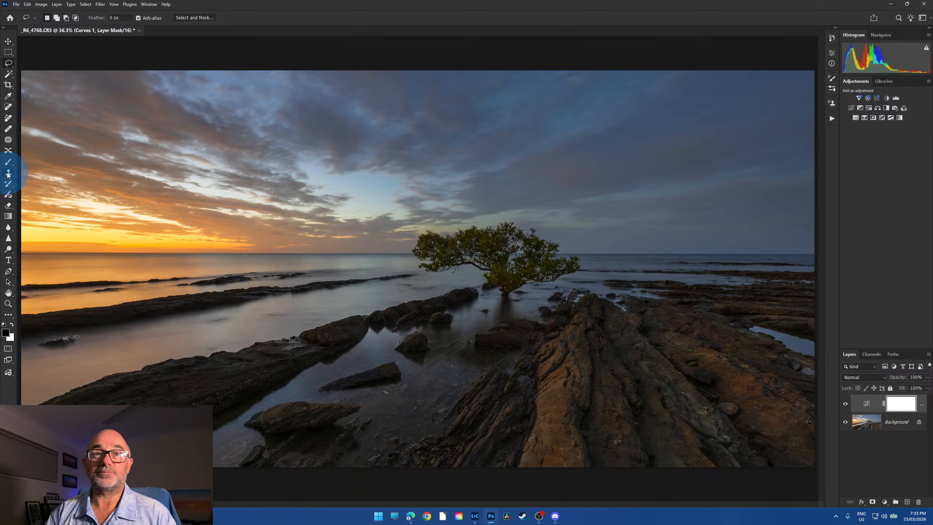
Paint black on the Curves mask over the image's central area with a large soft brush at 50% opacity, and compare the layer hidden and shown.
{"action": "left_click", "coordinate": [8, 161]}
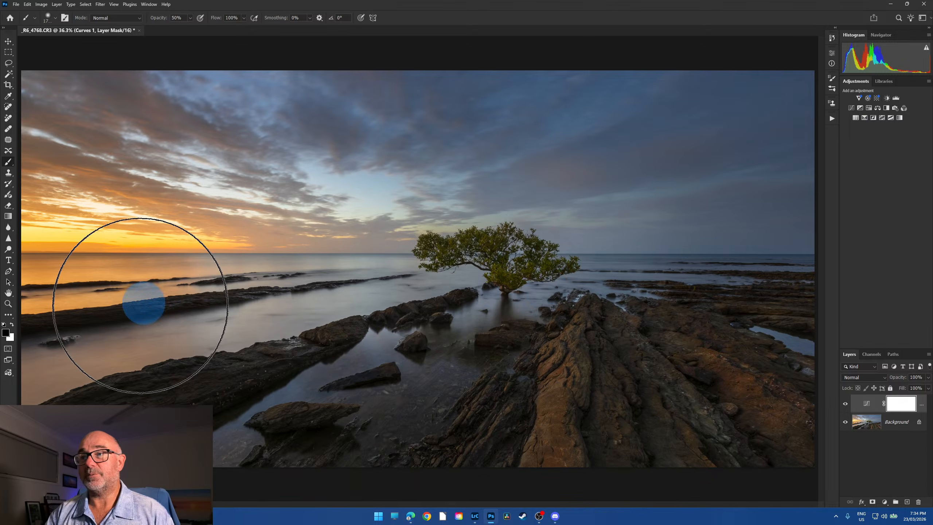
{"action": "mouse_move", "coordinate": [144, 303]}
{"action": "left_mouse_down"}
{"action": "mouse_move", "coordinate": [546, 296]}
{"action": "mouse_move", "coordinate": [352, 359]}
{"action": "mouse_move", "coordinate": [265, 363]}
{"action": "mouse_move", "coordinate": [324, 248]}
{"action": "mouse_move", "coordinate": [361, 277]}
{"action": "mouse_move", "coordinate": [167, 146]}
{"action": "mouse_move", "coordinate": [500, 267]}
{"action": "mouse_move", "coordinate": [85, 353]}
{"action": "mouse_move", "coordinate": [335, 359]}
{"action": "mouse_move", "coordinate": [247, 439]}
{"action": "mouse_move", "coordinate": [297, 361]}
{"action": "mouse_move", "coordinate": [278, 363]}
{"action": "mouse_move", "coordinate": [354, 406]}
{"action": "mouse_move", "coordinate": [494, 267]}
{"action": "mouse_move", "coordinate": [631, 275]}
{"action": "mouse_move", "coordinate": [164, 305]}
{"action": "mouse_move", "coordinate": [171, 309]}
{"action": "left_mouse_up"}
{"action": "left_click", "coordinate": [846, 405]}
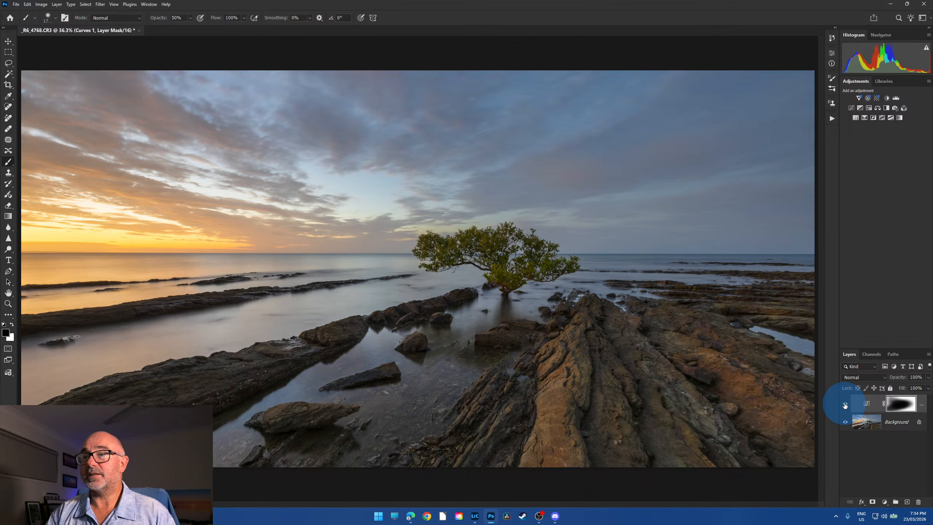
{"action": "left_click", "coordinate": [846, 405]}
{"action": "left_click", "coordinate": [846, 405]}
{"action": "left_click", "coordinate": [845, 404]}
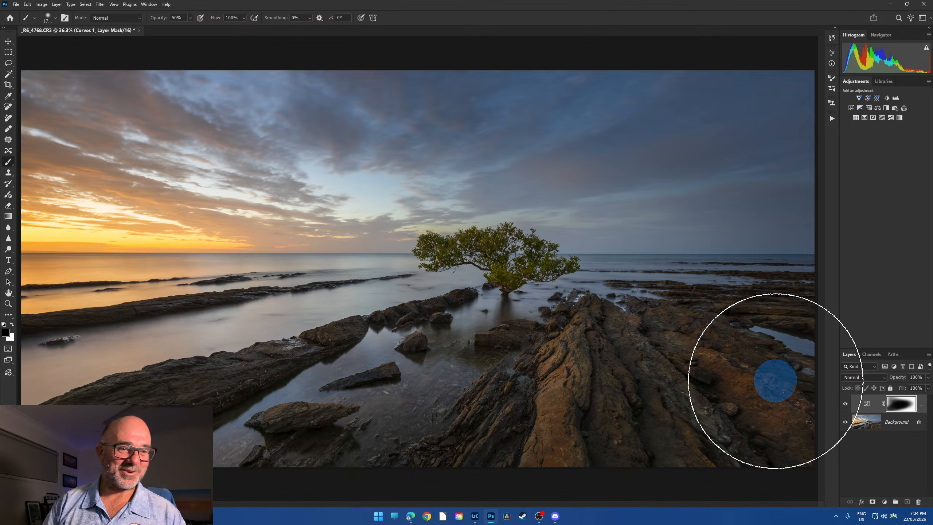
Recheck the masked Curves layer's darkening effect and lower the layer's opacity to 46%.
{"action": "left_click", "coordinate": [846, 403]}
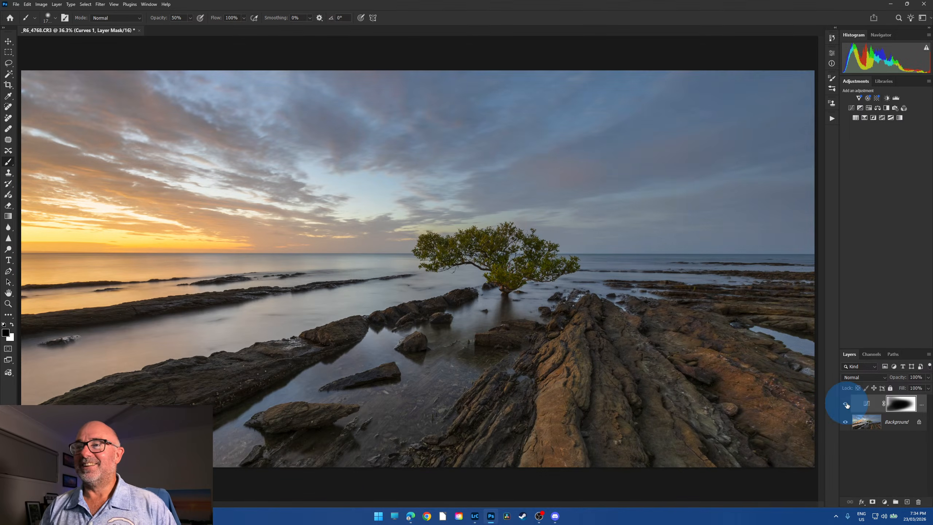
{"action": "left_click", "coordinate": [846, 403]}
{"action": "left_click_drag", "start_coordinate": [929, 380], "coordinate": [909, 390]}
{"action": "scroll", "coordinate": [618, 367], "scroll_direction": "down", "scroll_amount": 3}
{"action": "scroll", "coordinate": [614, 378], "scroll_direction": "up", "scroll_amount": 2}
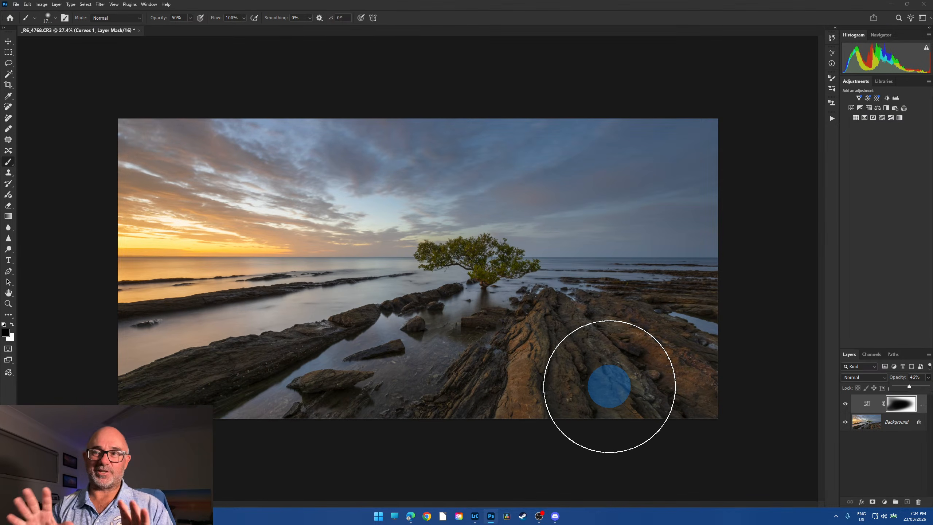
Look up the Orton action in the Default Actions set.
{"action": "left_click", "coordinate": [833, 120]}
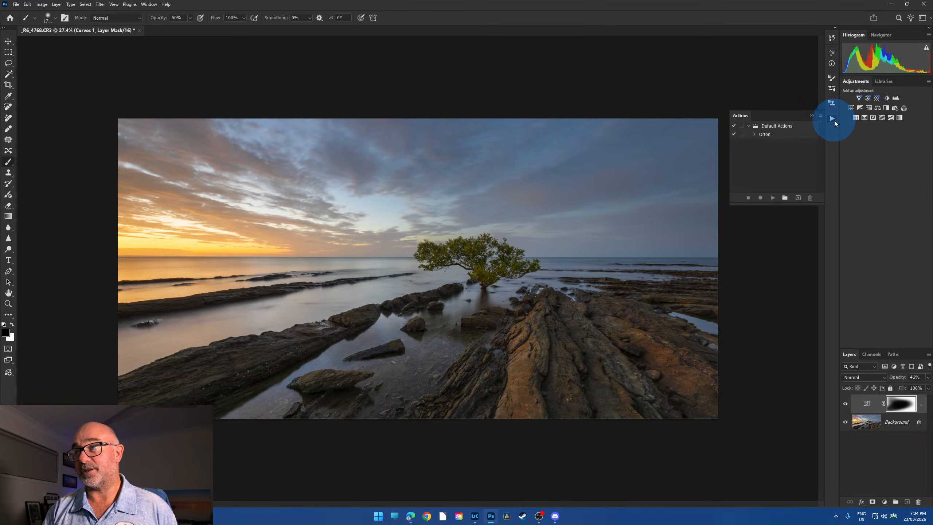
{"action": "left_click", "coordinate": [774, 135]}
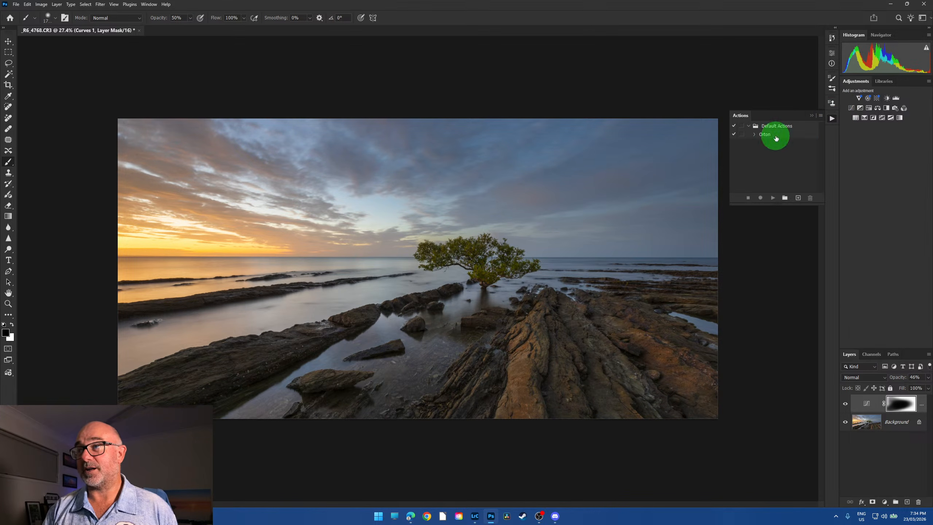
{"action": "left_click", "coordinate": [811, 117]}
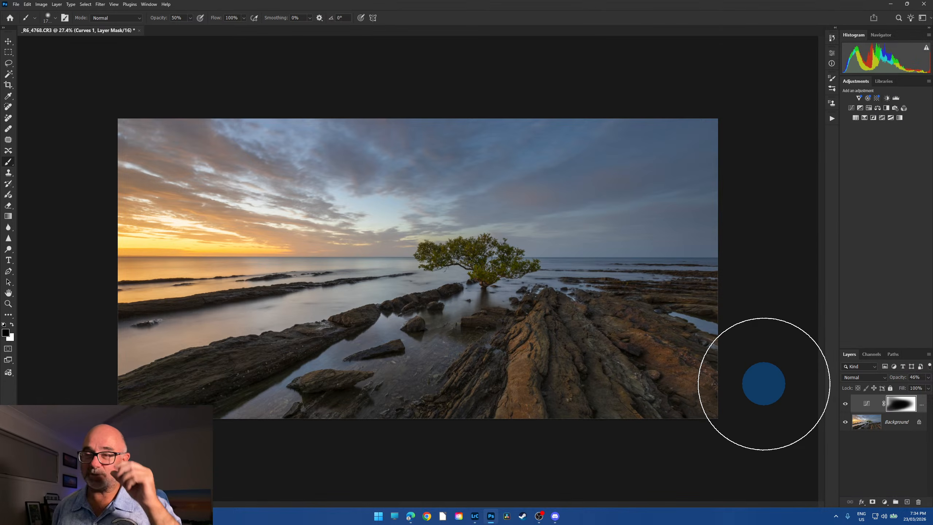
Compare the image with the Curves vignette hidden and shown, and merge the Curves layer down into the background.
{"action": "key", "text": "ctrl+plus"}
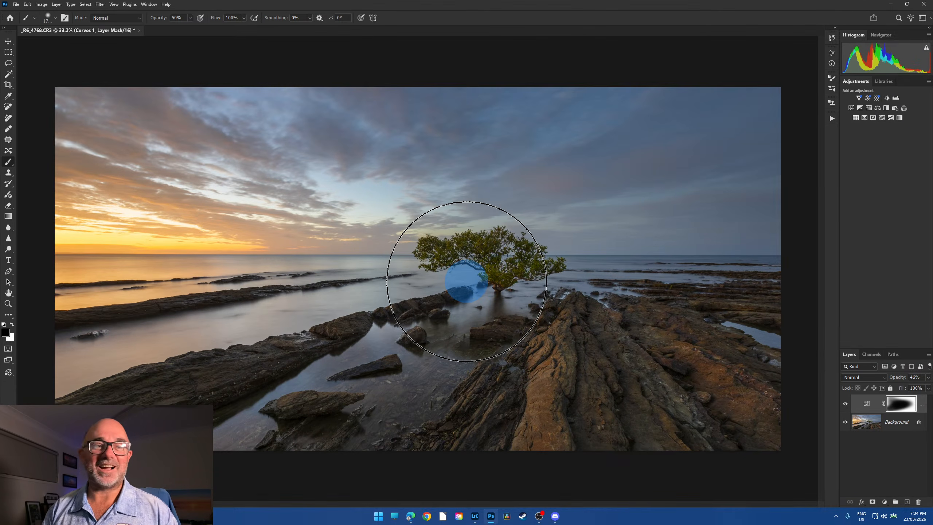
{"action": "key", "text": "ctrl+minus"}
{"action": "left_click", "coordinate": [845, 404]}
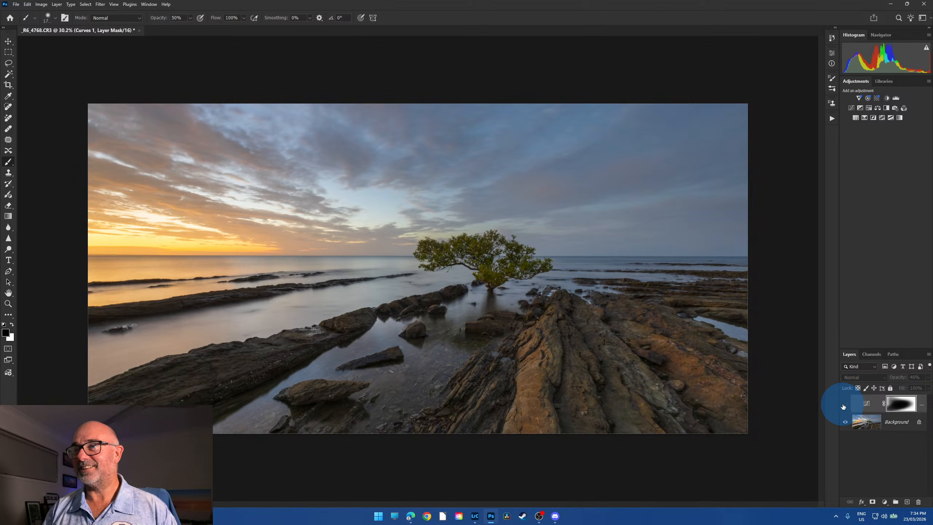
{"action": "left_click", "coordinate": [845, 404]}
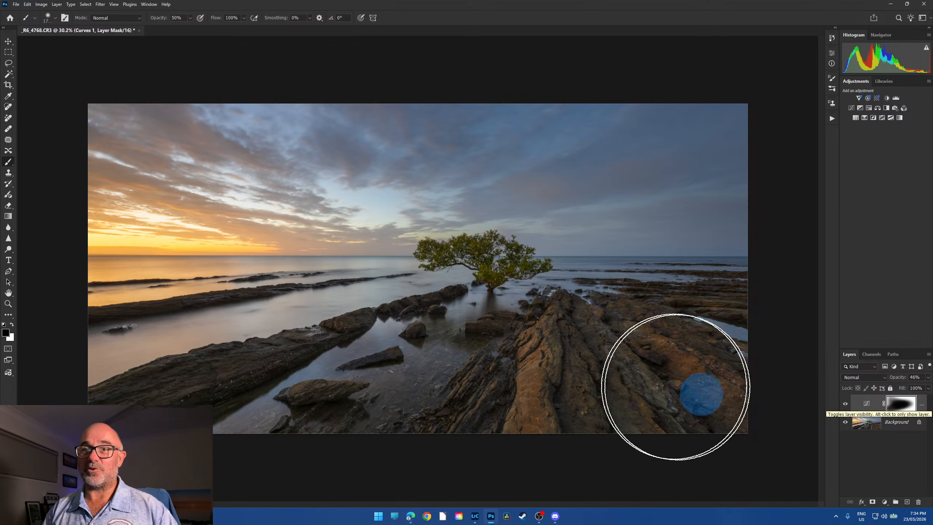
{"action": "left_click", "coordinate": [8, 62]}
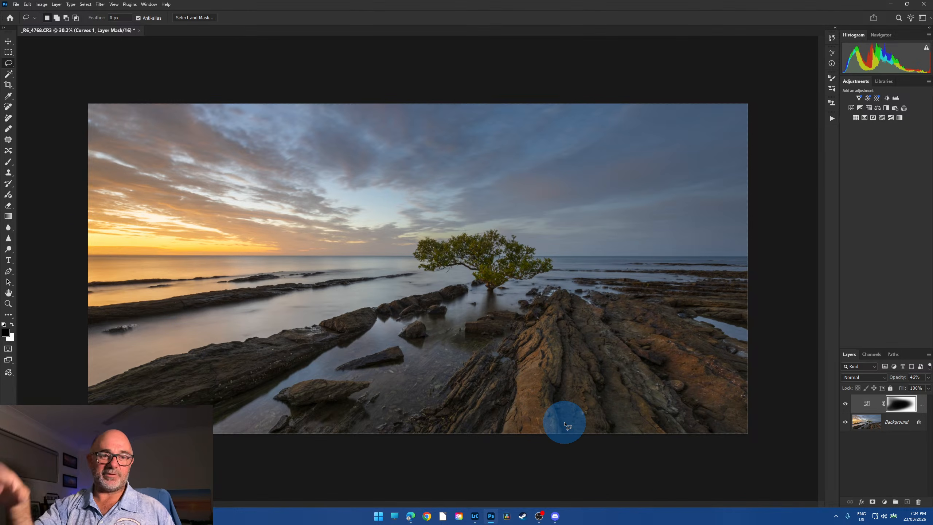
{"action": "left_click", "coordinate": [846, 403]}
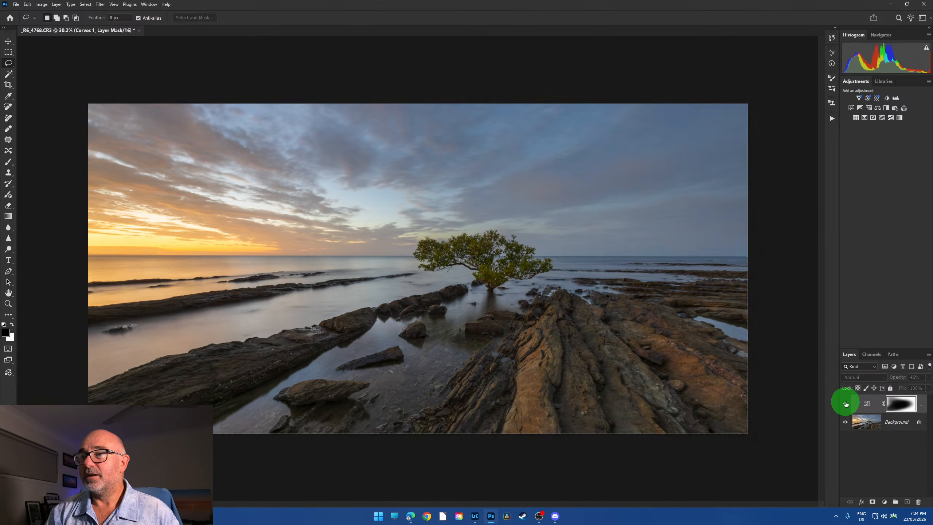
{"action": "left_click", "coordinate": [845, 403]}
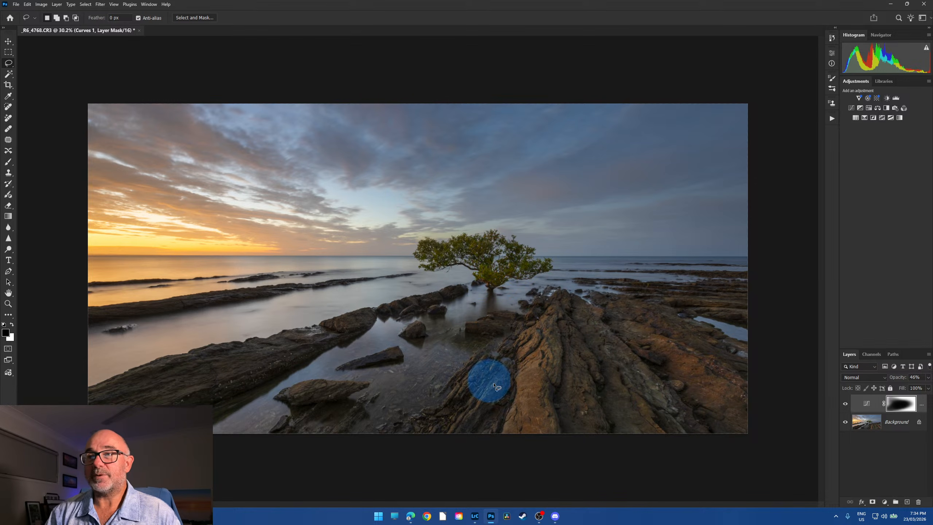
{"action": "left_click", "coordinate": [57, 4]}
{"action": "left_click", "coordinate": [106, 282]}
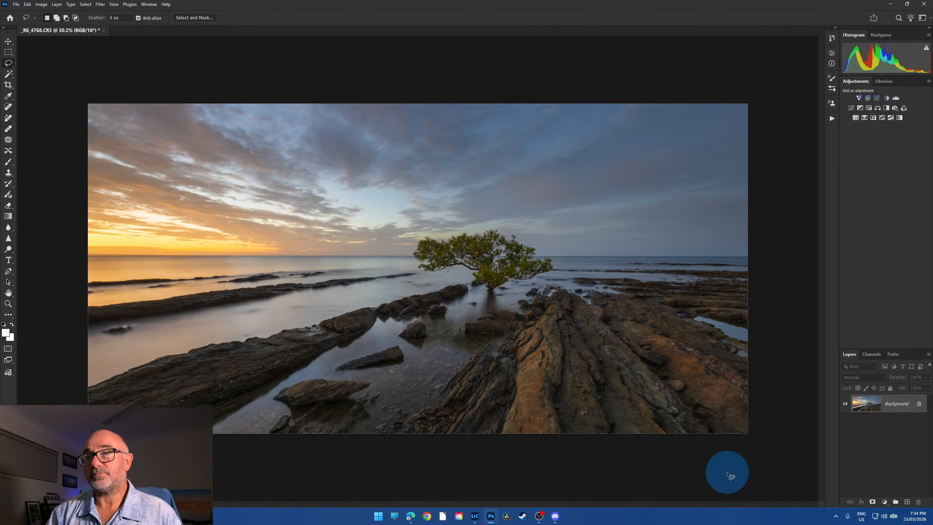
Add a Color and vibrance adjustment layer with vibrance +22 and saturation +9.
{"action": "left_click", "coordinate": [885, 502]}
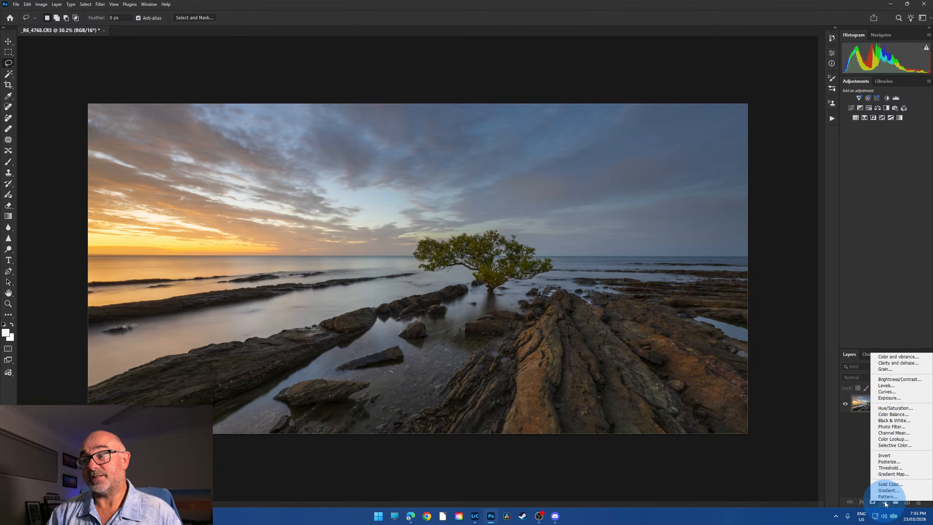
{"action": "left_click", "coordinate": [853, 465]}
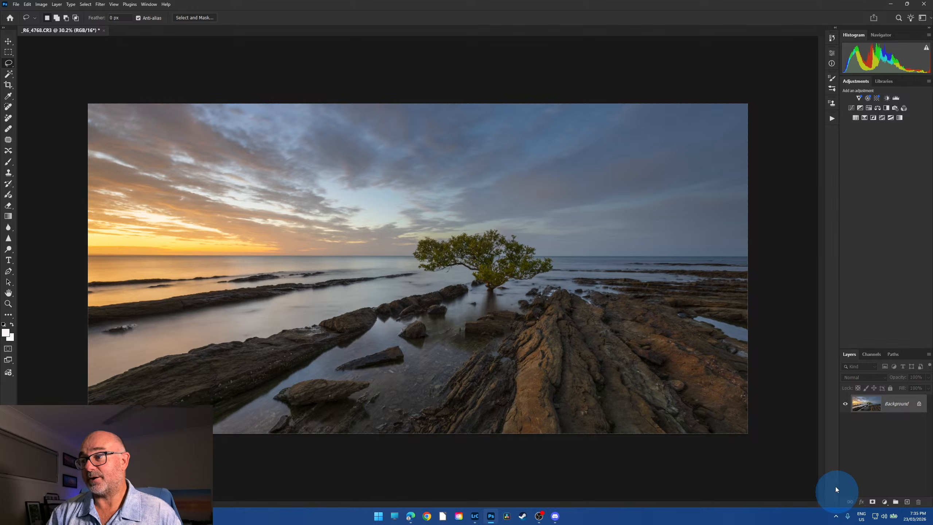
{"action": "left_click", "coordinate": [885, 502]}
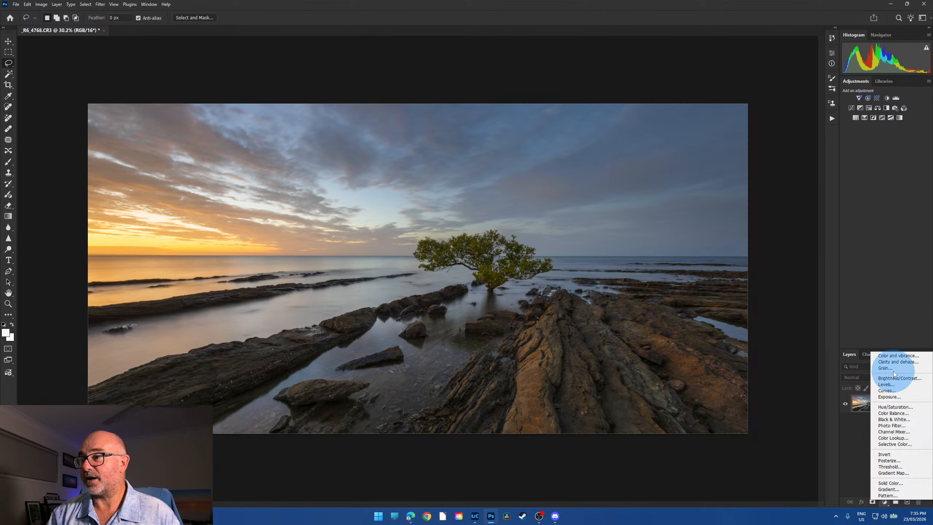
{"action": "left_click", "coordinate": [898, 356]}
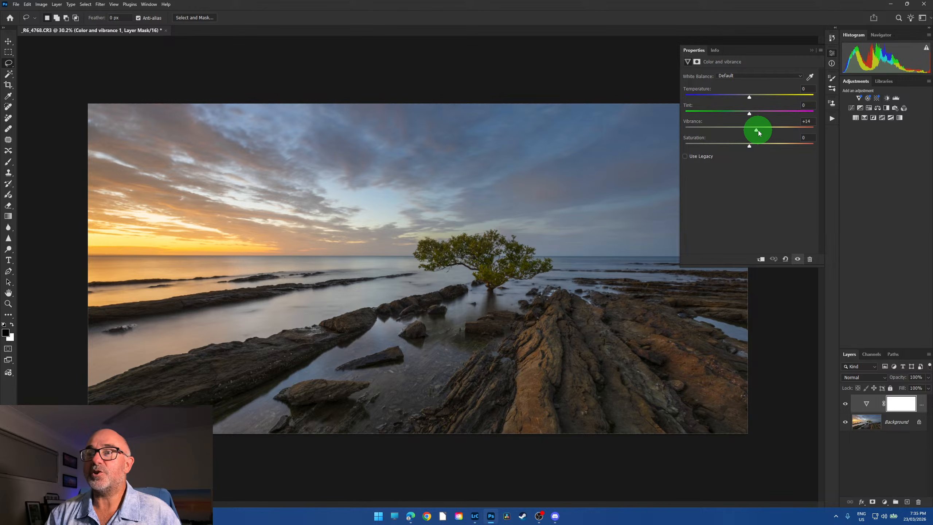
{"action": "mouse_move", "coordinate": [752, 135]}
{"action": "left_mouse_down"}
{"action": "mouse_move", "coordinate": [825, 128]}
{"action": "mouse_move", "coordinate": [763, 130]}
{"action": "left_mouse_up"}
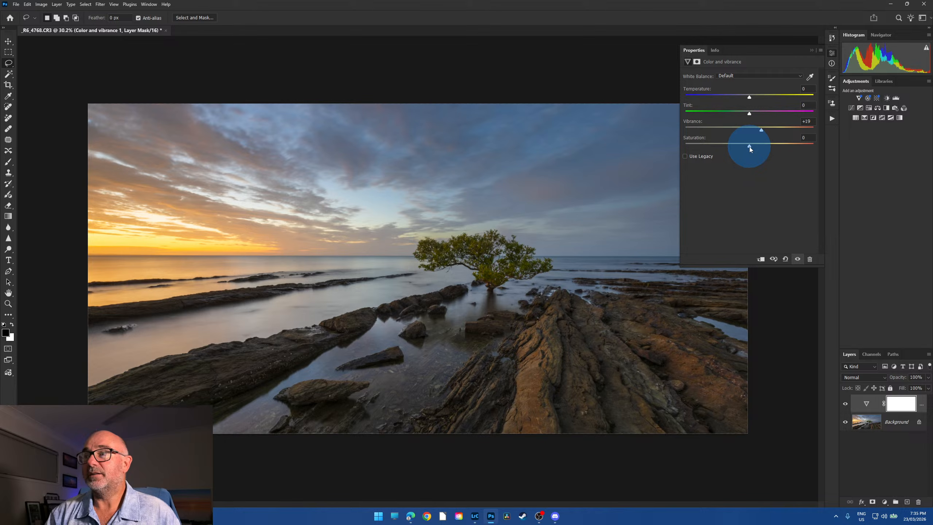
{"action": "left_click_drag", "start_coordinate": [749, 146], "coordinate": [759, 147]}
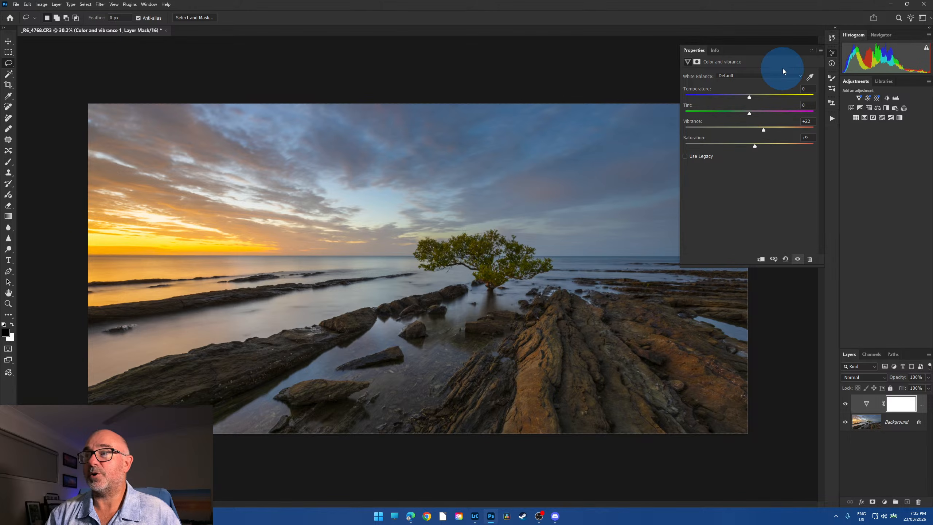
{"action": "left_click", "coordinate": [812, 51]}
Compare the image with the Color and vibrance layer hidden and shown, and flatten it into a single background layer.
{"action": "left_click", "coordinate": [847, 404]}
{"action": "left_click", "coordinate": [847, 403]}
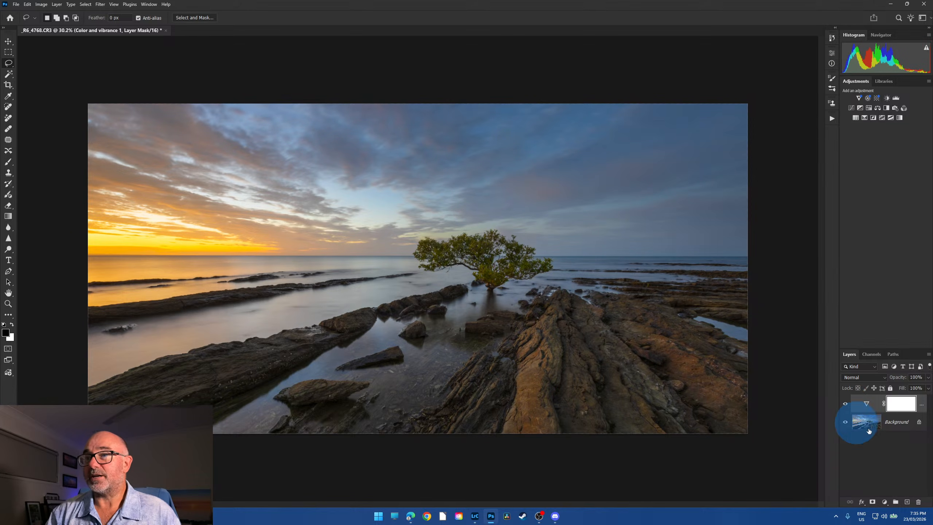
{"action": "left_click", "coordinate": [929, 377]}
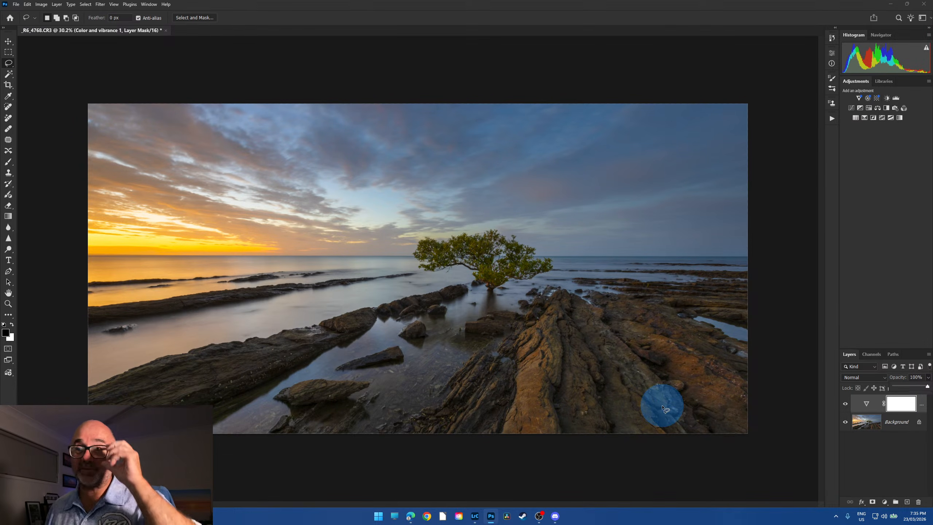
{"action": "left_click", "coordinate": [60, 8]}
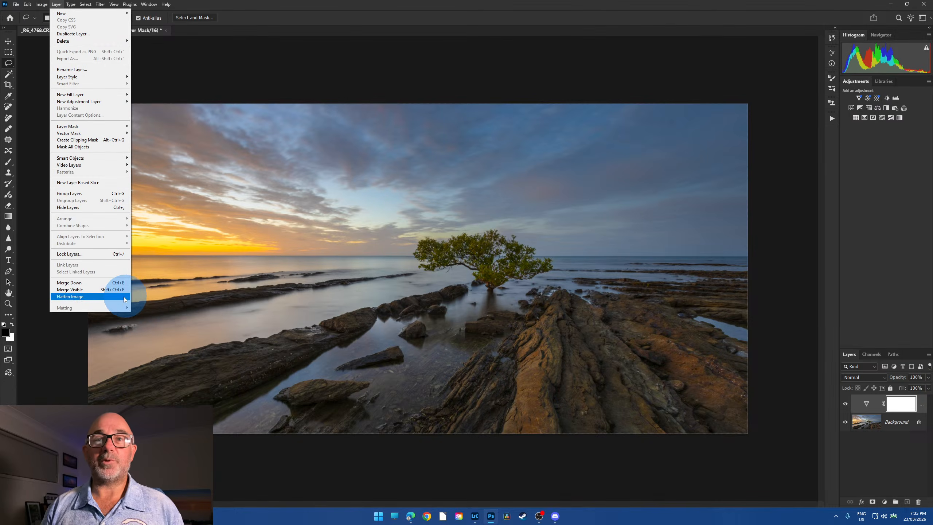
{"action": "left_click", "coordinate": [94, 293]}
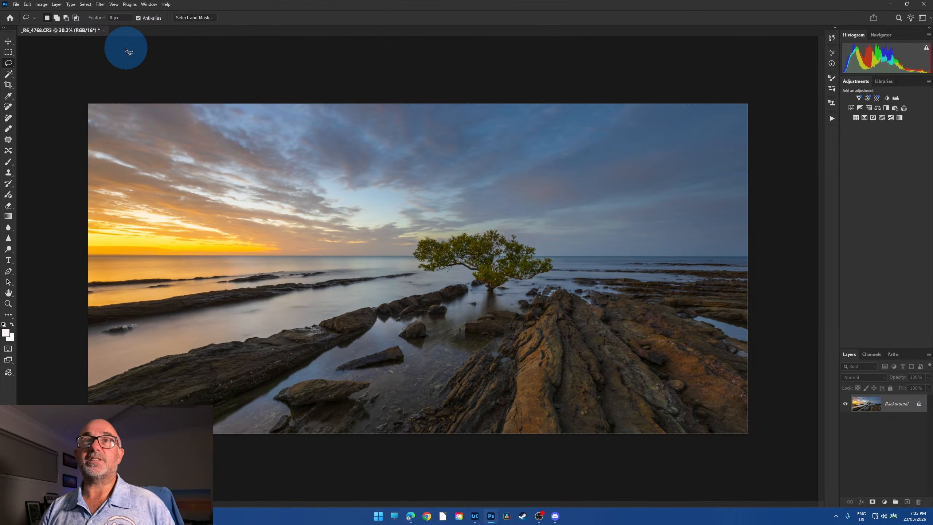
Close the flattened photo and switch to Lightroom Classic.
{"action": "left_click", "coordinate": [104, 30]}
{"action": "left_click", "coordinate": [464, 186]}
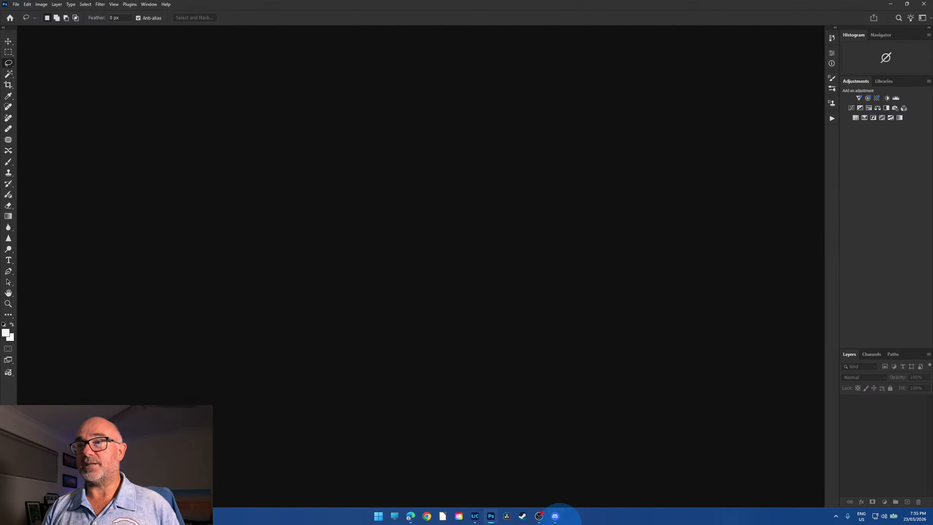
{"action": "left_click", "coordinate": [475, 516]}
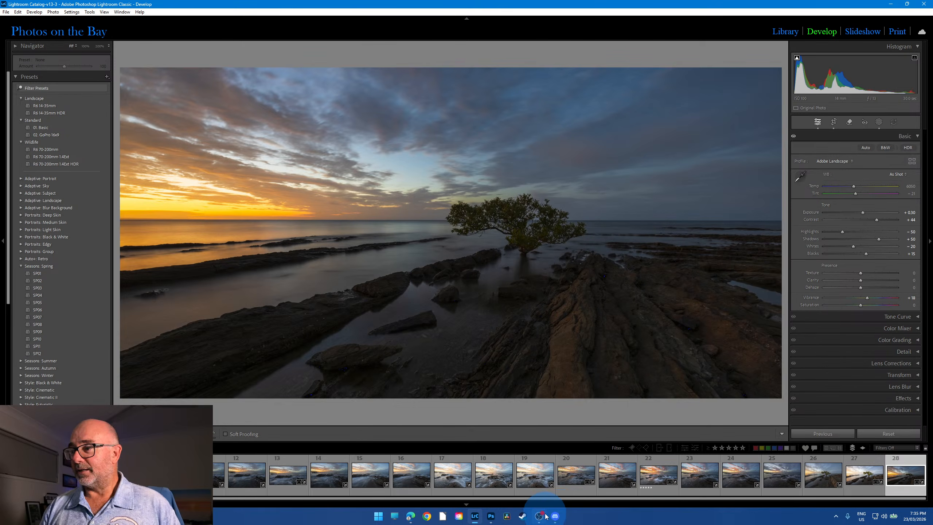
View the five-star sunset seascape, photo 22, and inspect the water flowing around the rocks at 100%.
{"action": "left_click", "coordinate": [660, 481]}
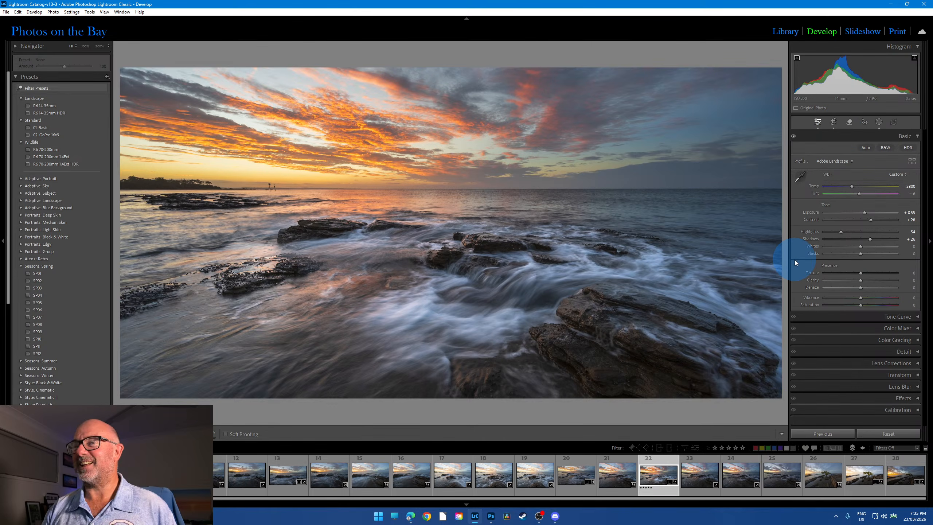
{"action": "left_click", "coordinate": [515, 263]}
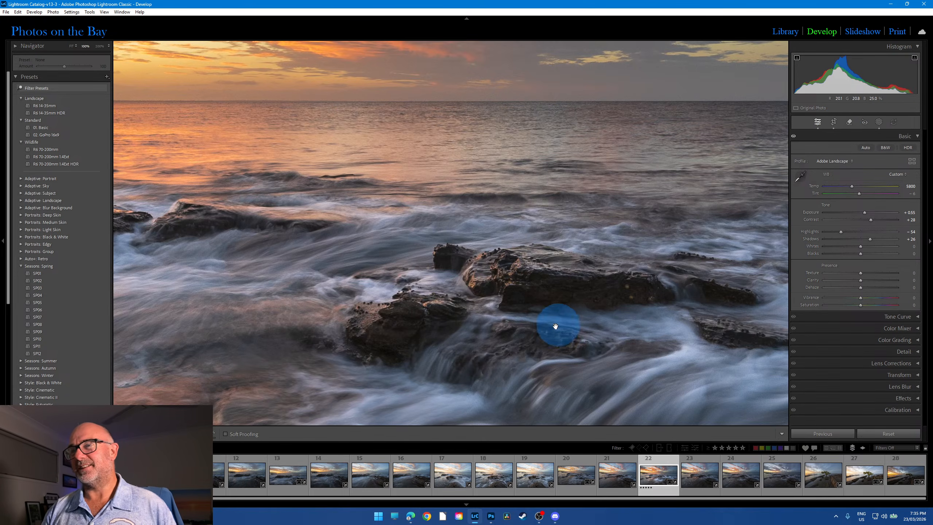
{"action": "left_click", "coordinate": [555, 329]}
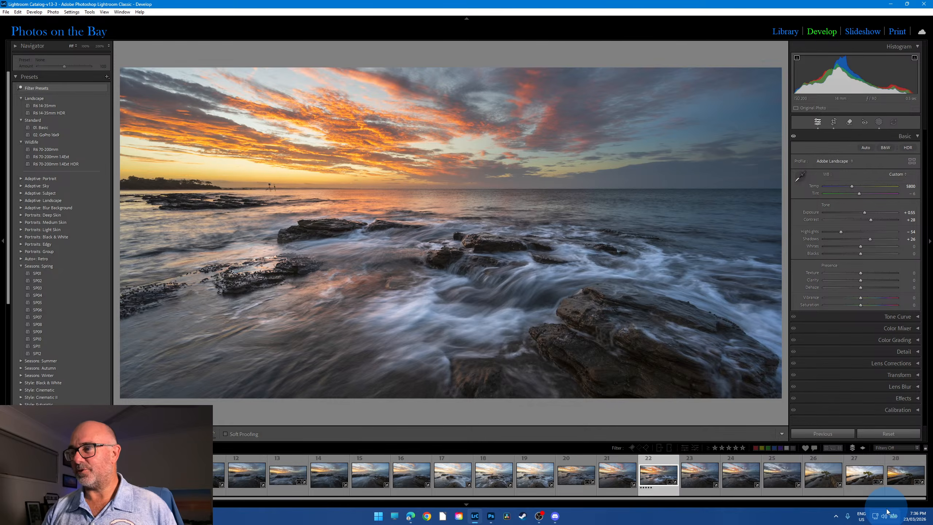
Open the "16 Mar - PV RAW" folder in the library and browse its bracketed mangrove tree exposures in Develop.
{"action": "left_click", "coordinate": [785, 32]}
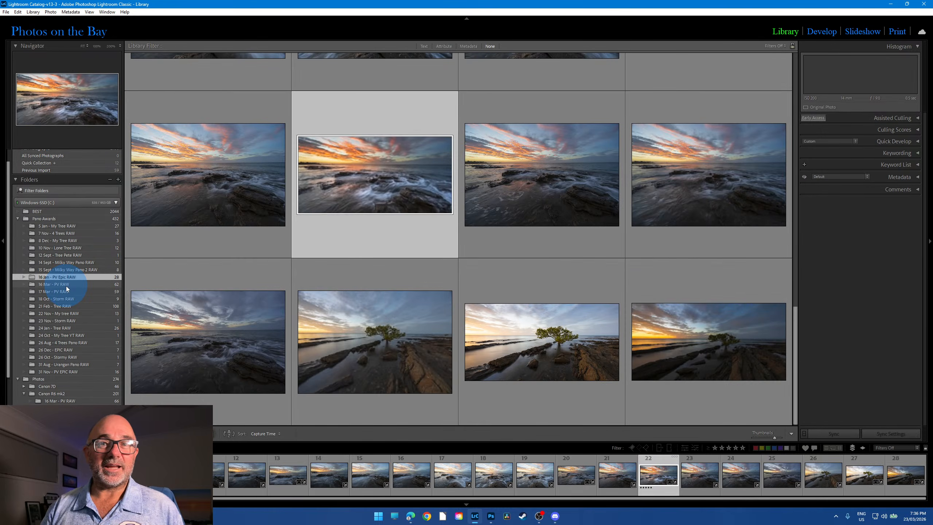
{"action": "left_click", "coordinate": [66, 287]}
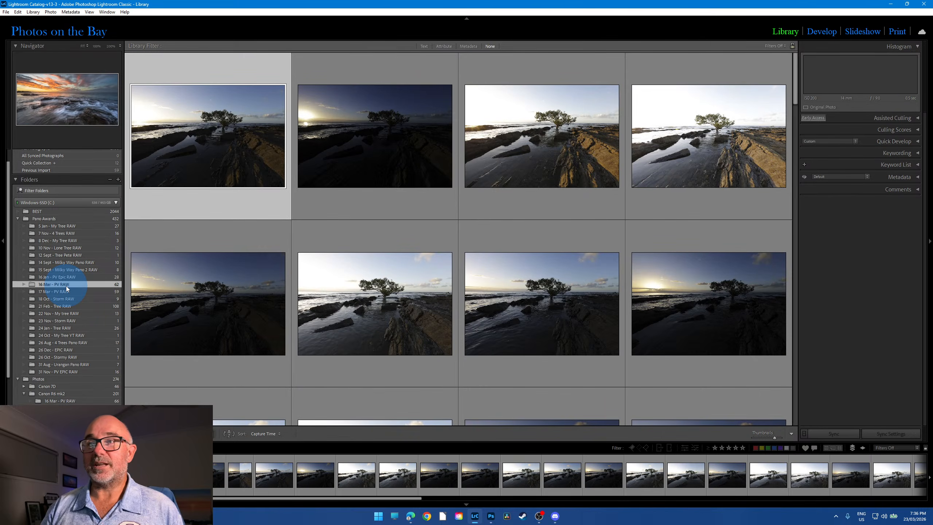
{"action": "left_click", "coordinate": [855, 162]}
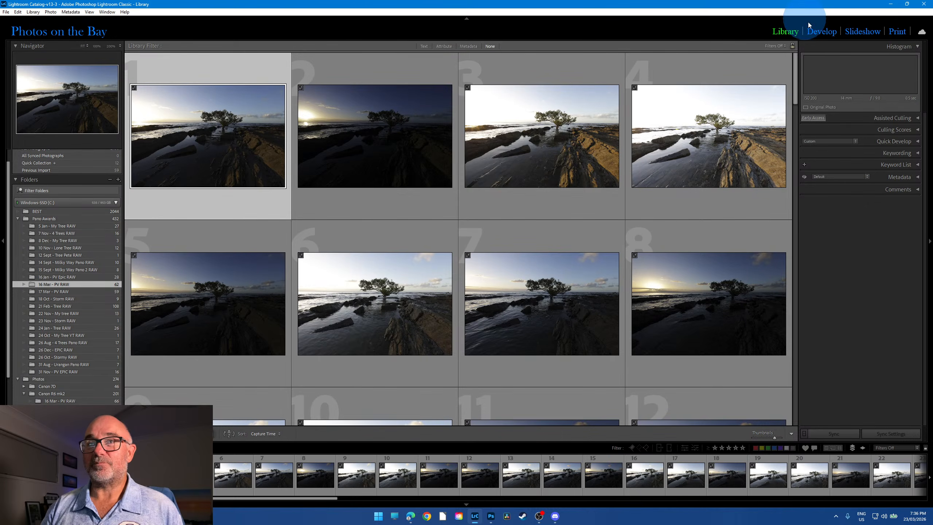
{"action": "left_click", "coordinate": [822, 32]}
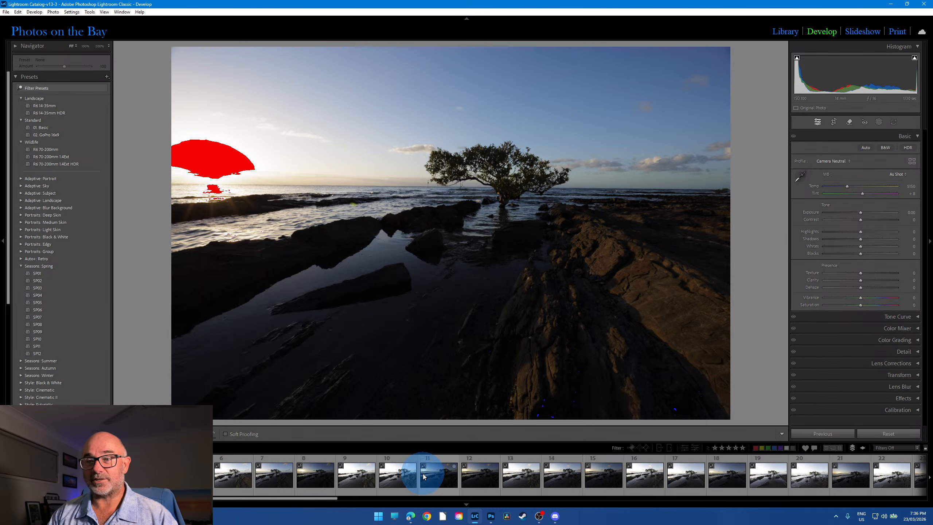
{"action": "left_click_drag", "start_coordinate": [305, 501], "coordinate": [221, 507]}
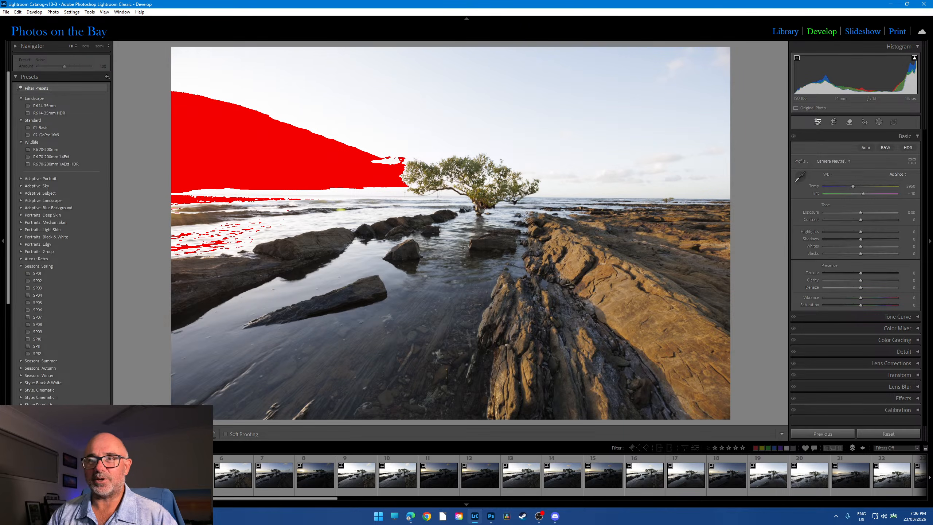
Apply the R6 14-35mm landscape preset to the dark mangrove exposure and synchronize all settings across every photo in the folder.
{"action": "left_click", "coordinate": [68, 106]}
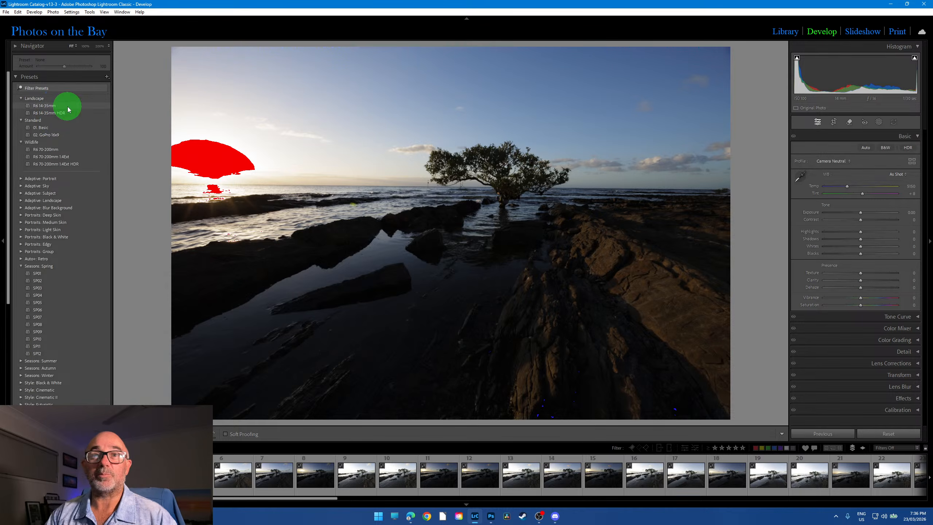
{"action": "key", "text": "ctrl+a"}
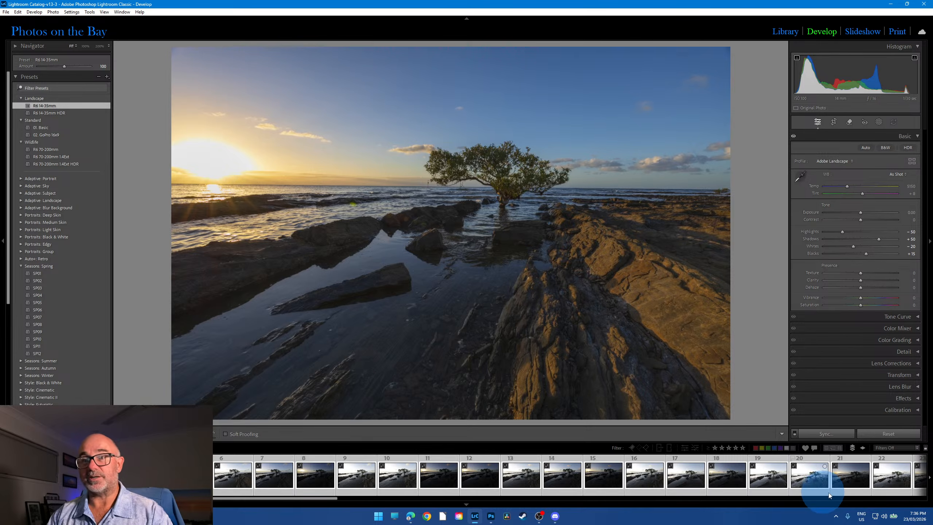
{"action": "left_click", "coordinate": [823, 434]}
{"action": "left_click", "coordinate": [479, 430]}
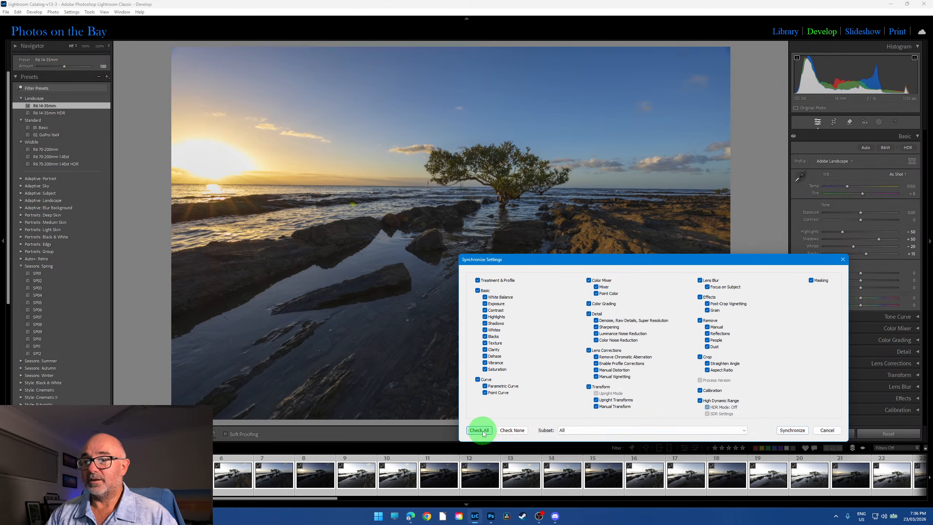
{"action": "left_click", "coordinate": [792, 430]}
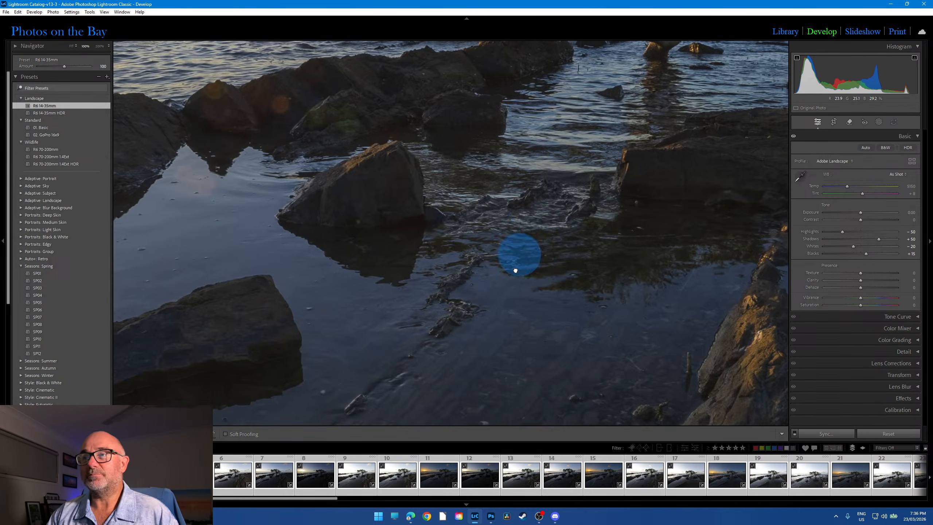
Check the preset's effect on the rocks, water and bright sun area, then return to the full-image view.
{"action": "left_click", "coordinate": [514, 271]}
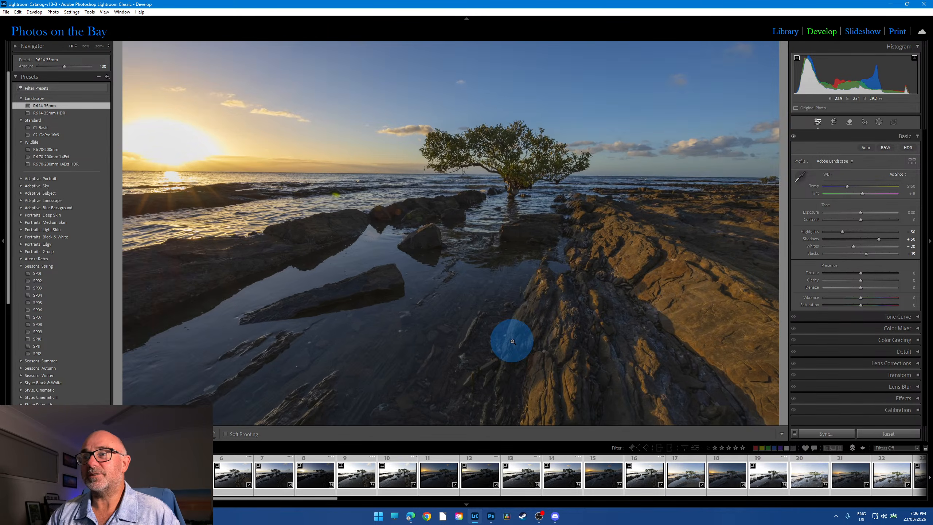
{"action": "left_click", "coordinate": [207, 164]}
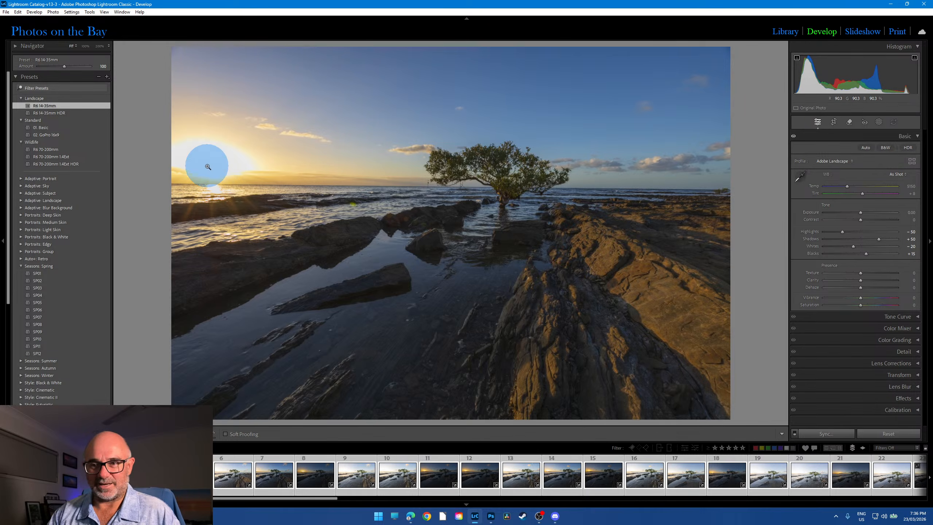
{"action": "left_click", "coordinate": [207, 167]}
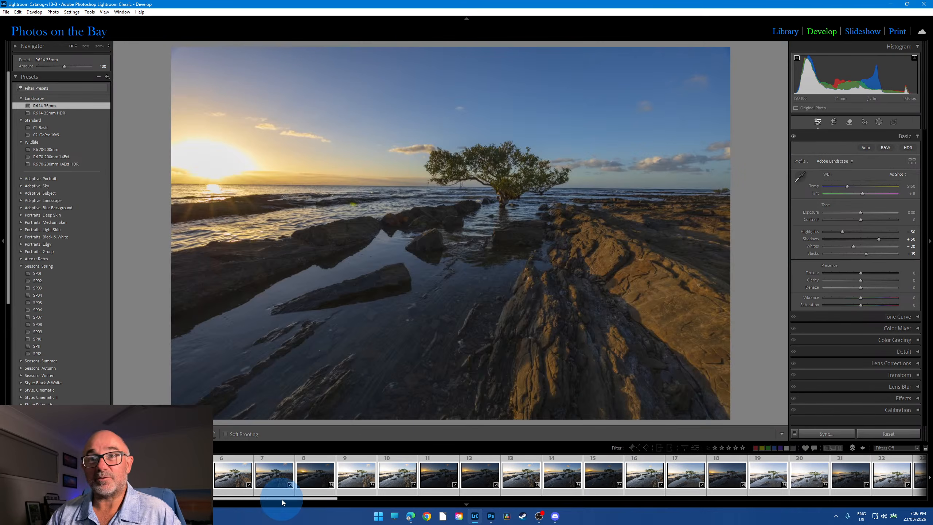
View photo 23 and inspect the water around the tree and the wave over the rocks at 100%.
{"action": "left_click", "coordinate": [356, 498]}
{"action": "left_click", "coordinate": [356, 494]}
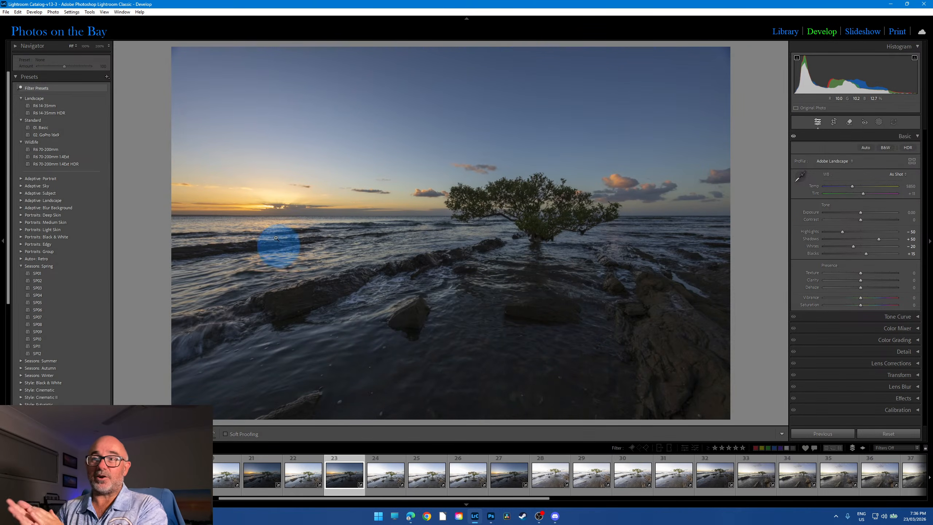
{"action": "left_click", "coordinate": [282, 202]}
{"action": "left_click", "coordinate": [282, 202]}
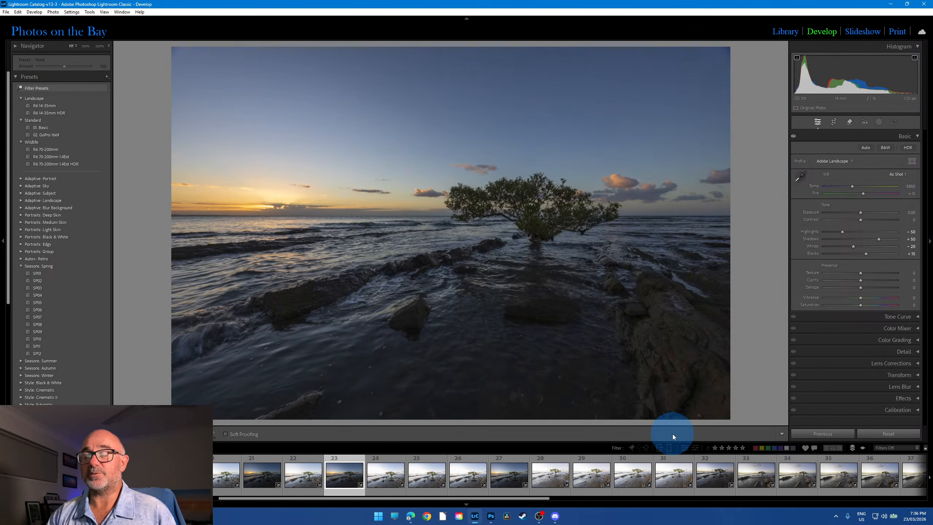
{"action": "left_click", "coordinate": [571, 287]}
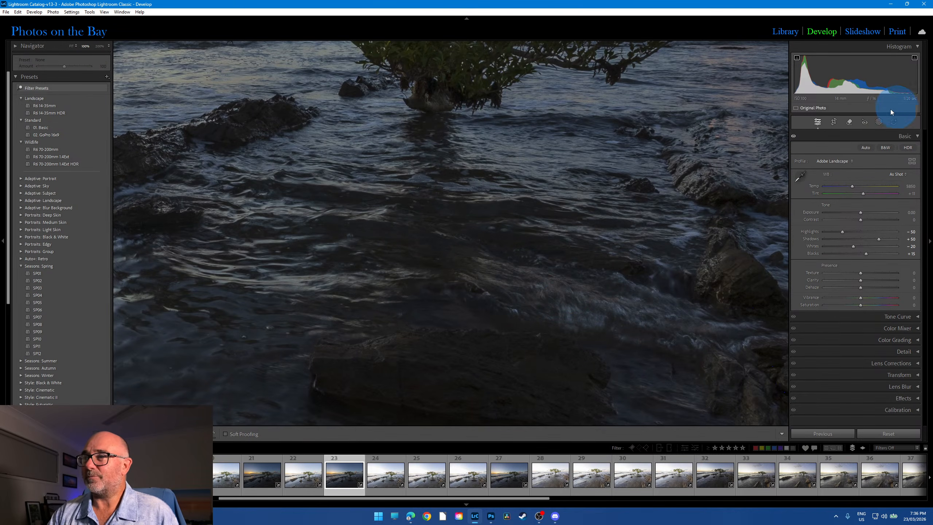
{"action": "left_click", "coordinate": [509, 285]}
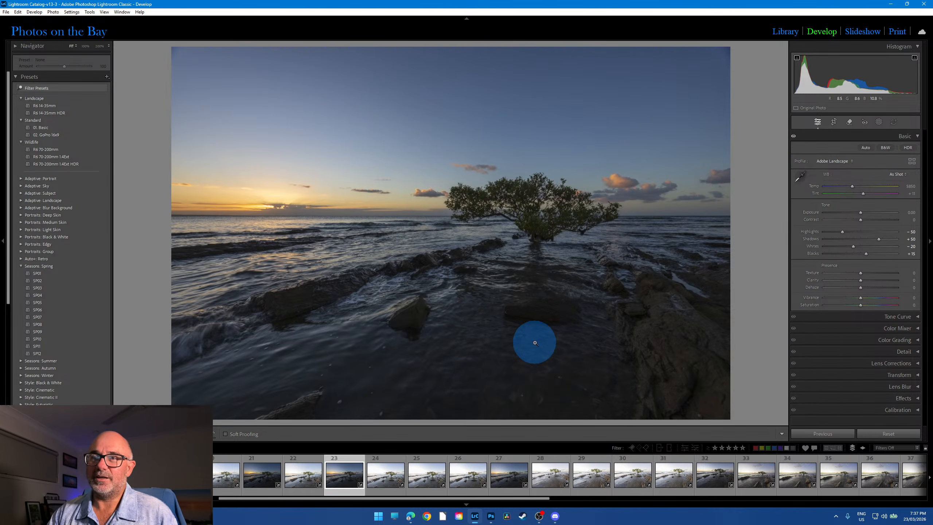
{"action": "left_click", "coordinate": [220, 330]}
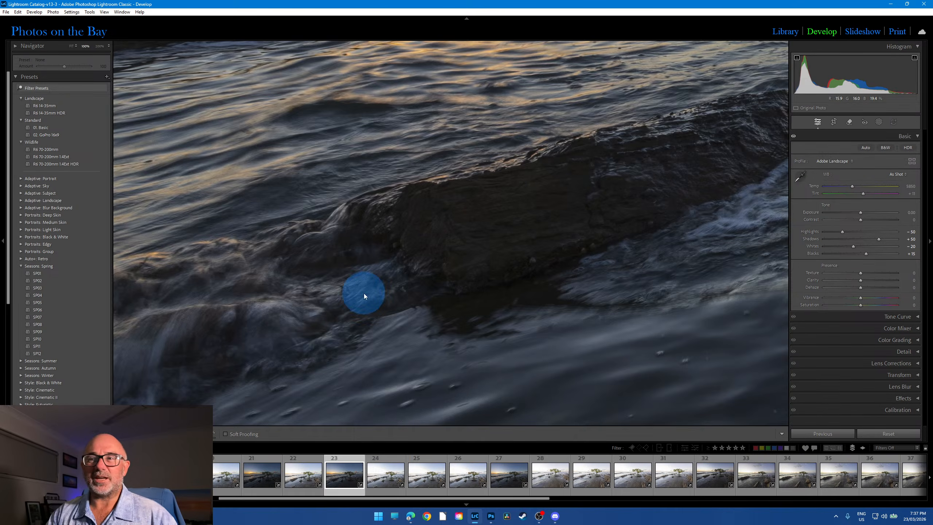
{"action": "left_click", "coordinate": [364, 294]}
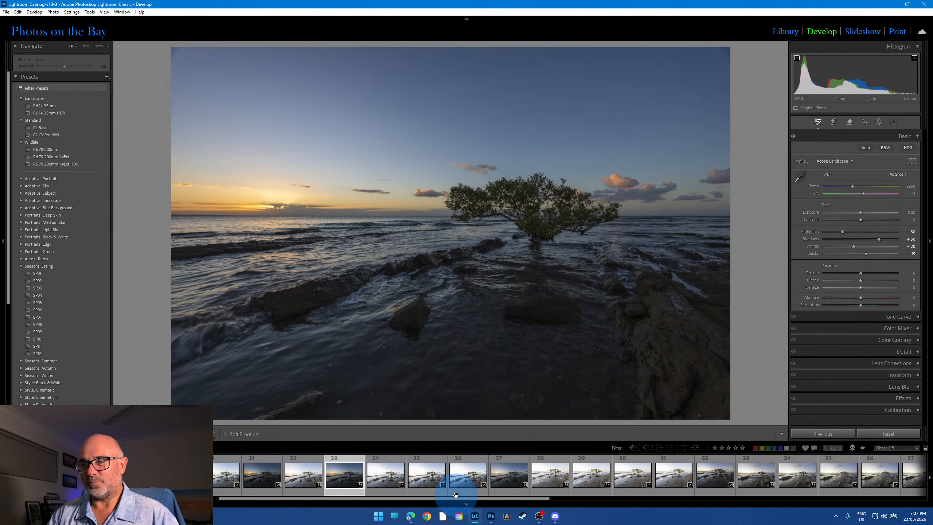
View photos 26 and 31, and inspect the tree and moving water of photo 31 at 100%.
{"action": "left_click_drag", "start_coordinate": [454, 496], "coordinate": [501, 498]}
{"action": "left_click", "coordinate": [341, 493]}
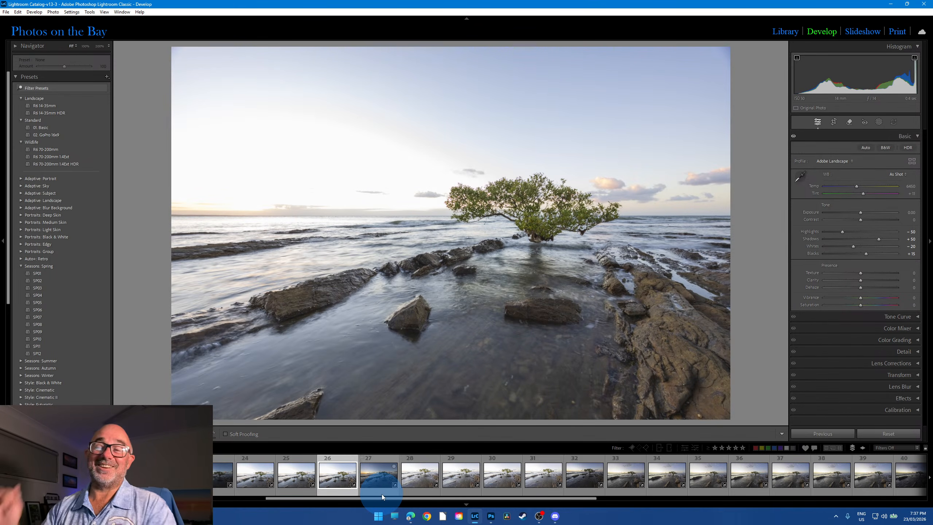
{"action": "left_click", "coordinate": [554, 493]}
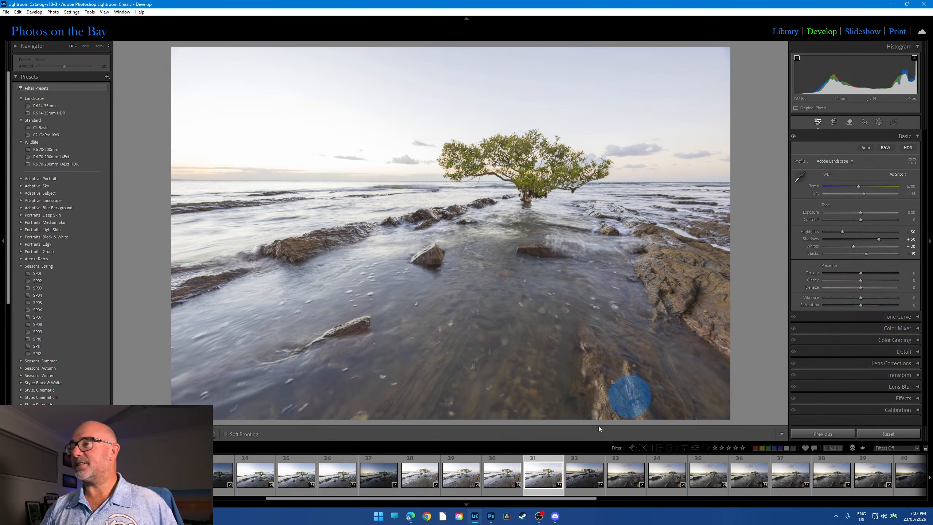
{"action": "left_click", "coordinate": [556, 219]}
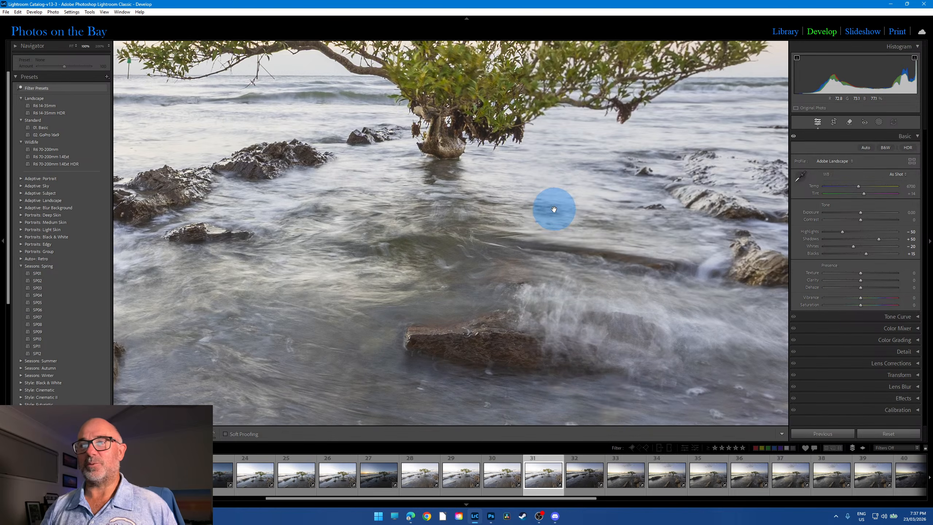
{"action": "left_click", "coordinate": [552, 208]}
{"action": "left_click", "coordinate": [545, 158]}
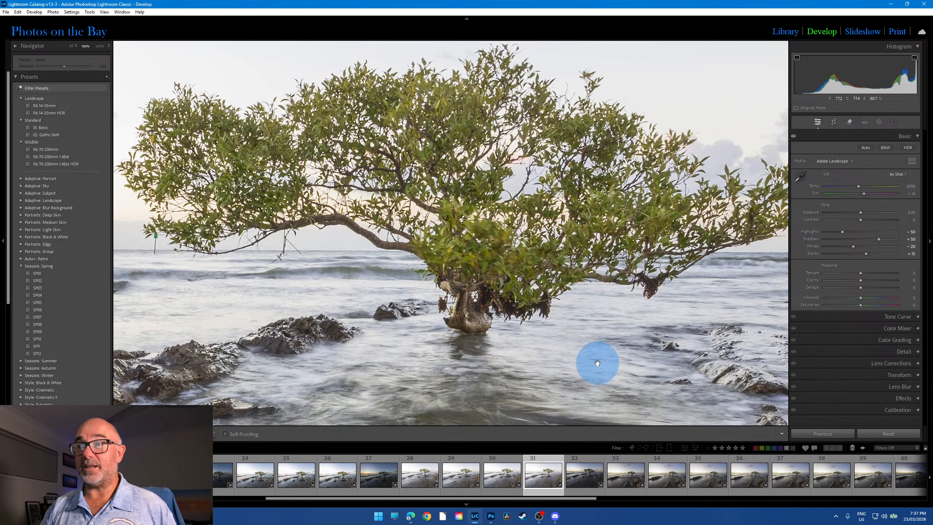
{"action": "left_click_drag", "start_coordinate": [661, 188], "coordinate": [519, 229]}
{"action": "left_click", "coordinate": [504, 373]}
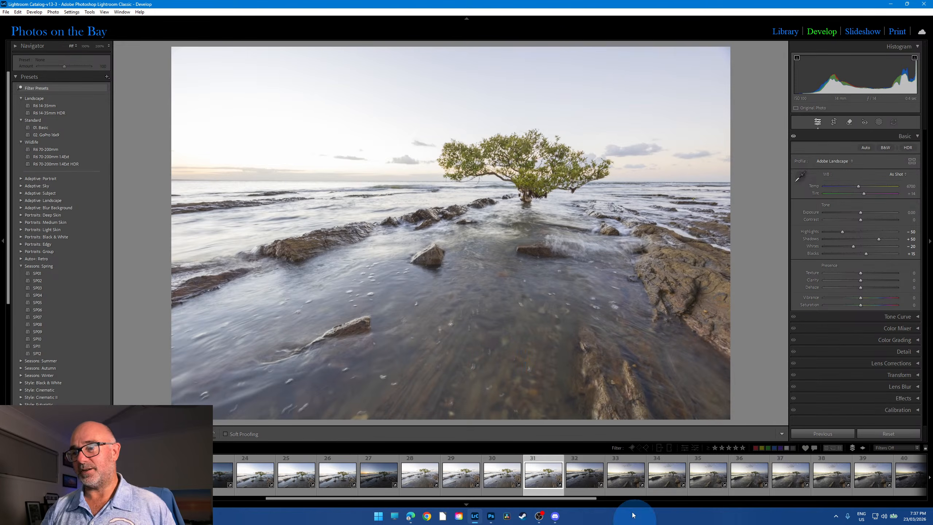
View photos 33 and 39, and inspect the mangrove tree's leaves in photo 39 at 100%.
{"action": "left_click", "coordinate": [627, 485]}
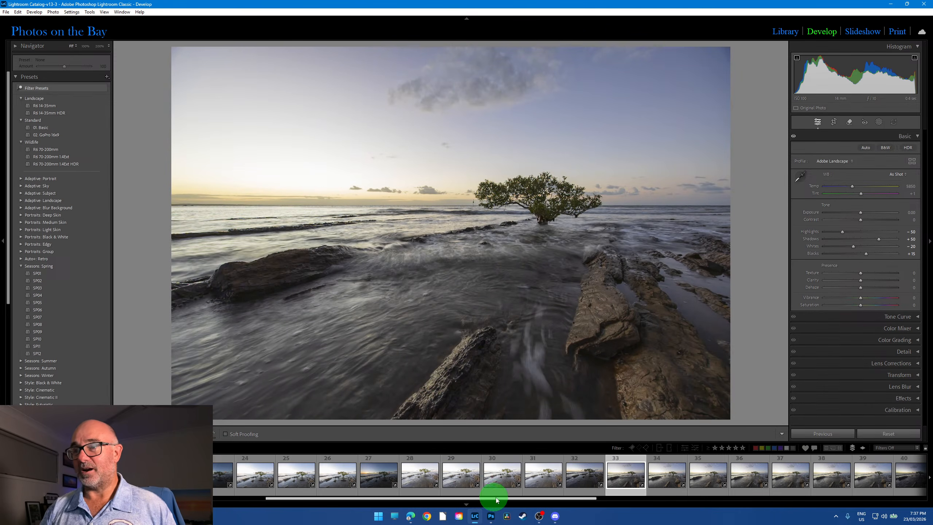
{"action": "left_click_drag", "start_coordinate": [496, 497], "coordinate": [652, 498]}
{"action": "left_click", "coordinate": [421, 492]}
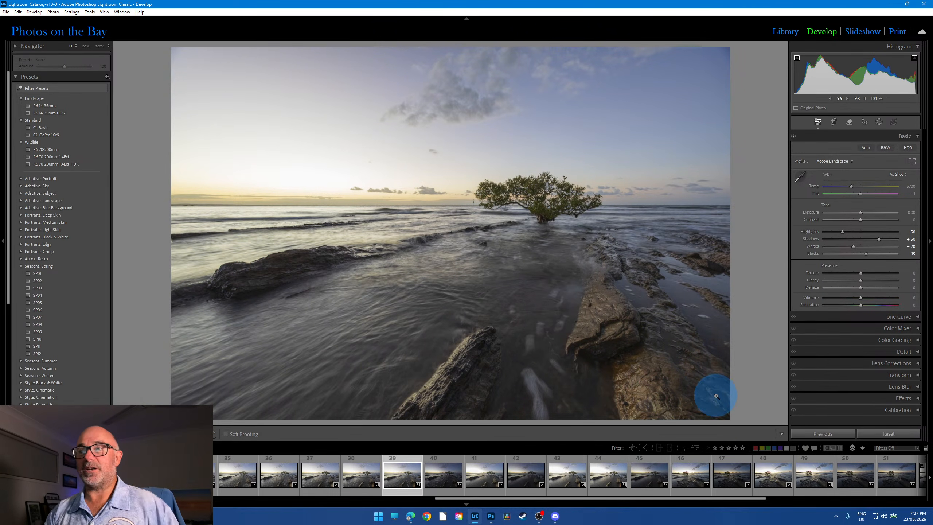
{"action": "left_click", "coordinate": [560, 214]}
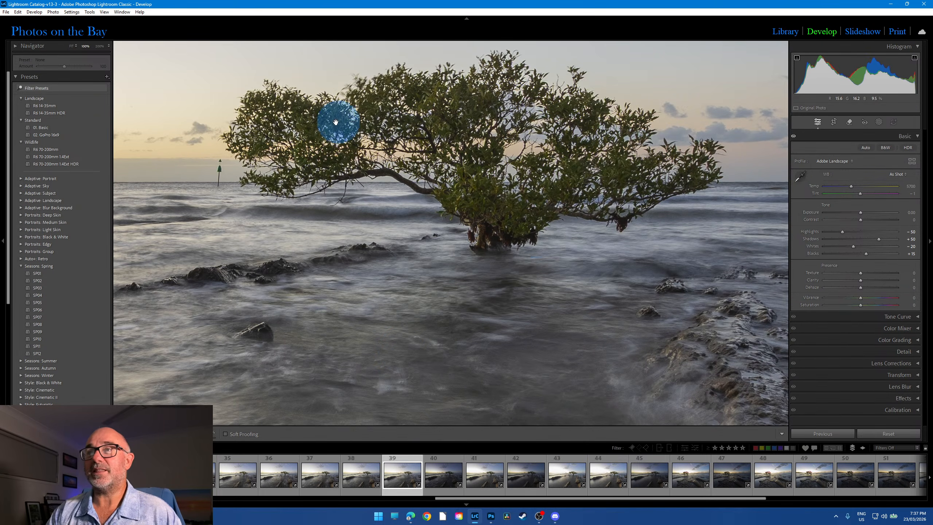
{"action": "left_click", "coordinate": [475, 215]}
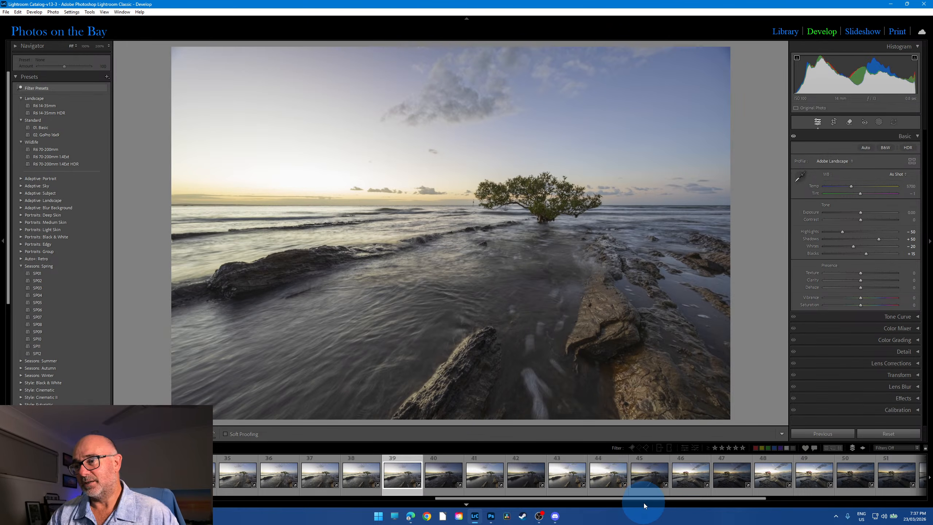
View photo 41 and inspect the tree and the smooth water around it at 100%.
{"action": "left_click", "coordinate": [723, 498]}
{"action": "left_click", "coordinate": [495, 497]}
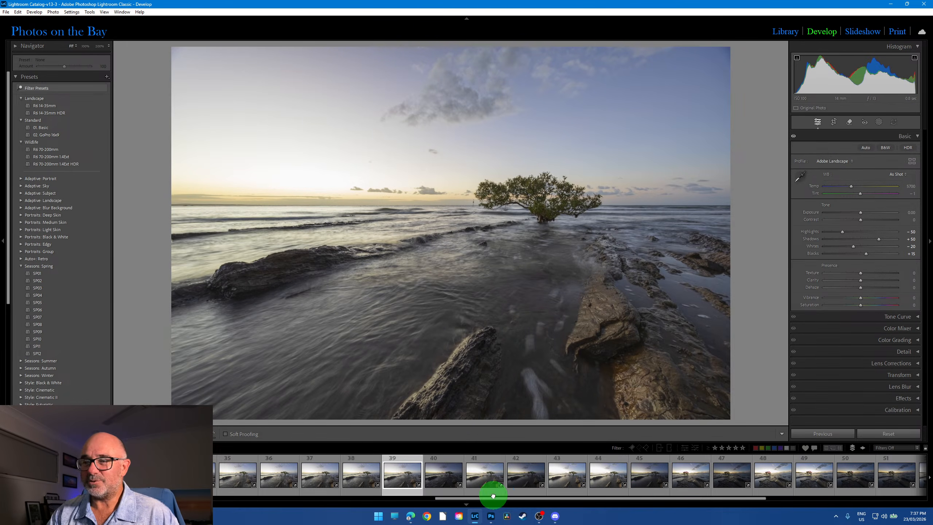
{"action": "left_click", "coordinate": [489, 493]}
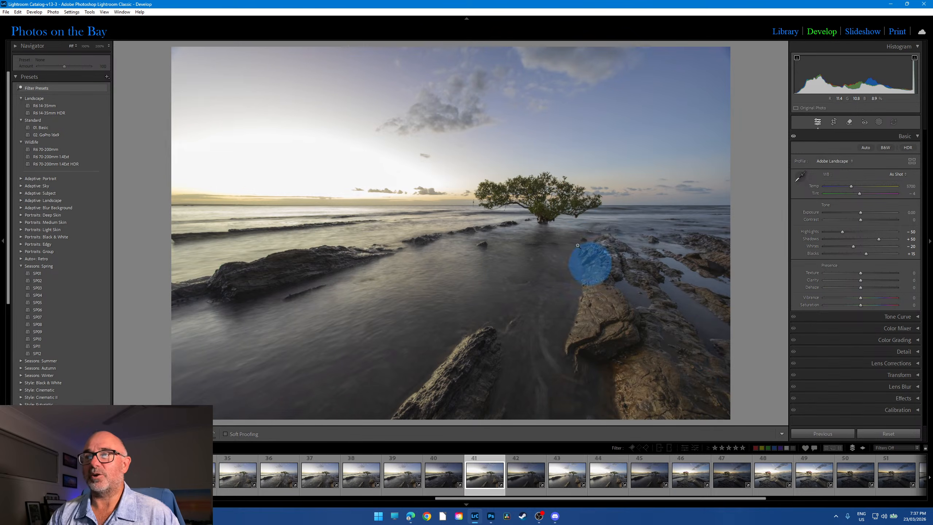
{"action": "left_click", "coordinate": [575, 203]}
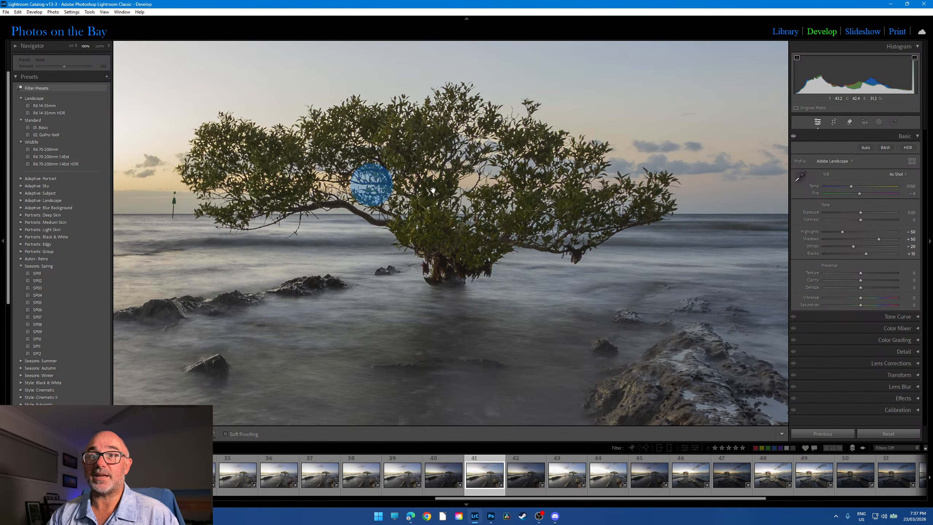
{"action": "left_click", "coordinate": [461, 199]}
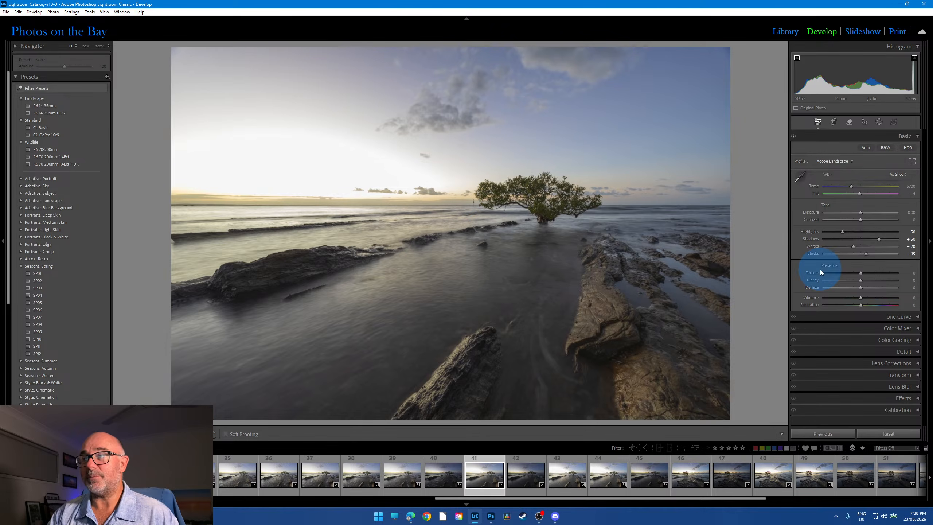
Reset photo 41's develop settings, compare it with photo 42, and reapply the R6 14-35mm preset to photo 41.
{"action": "left_click", "coordinate": [906, 434]}
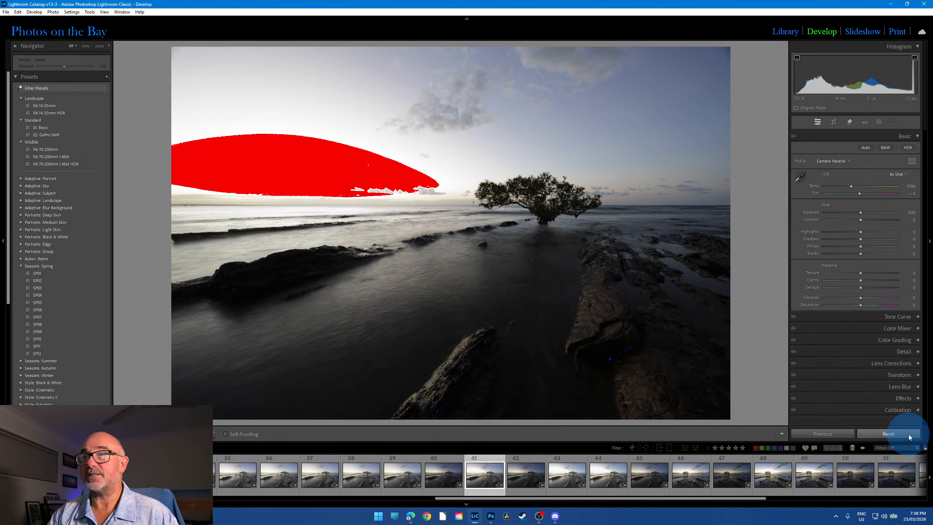
{"action": "left_click", "coordinate": [525, 486]}
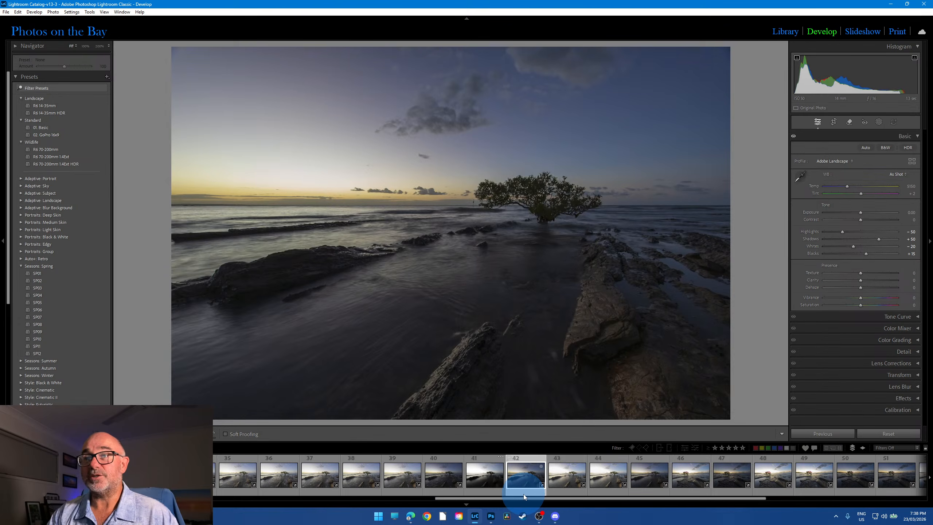
{"action": "left_click", "coordinate": [485, 494]}
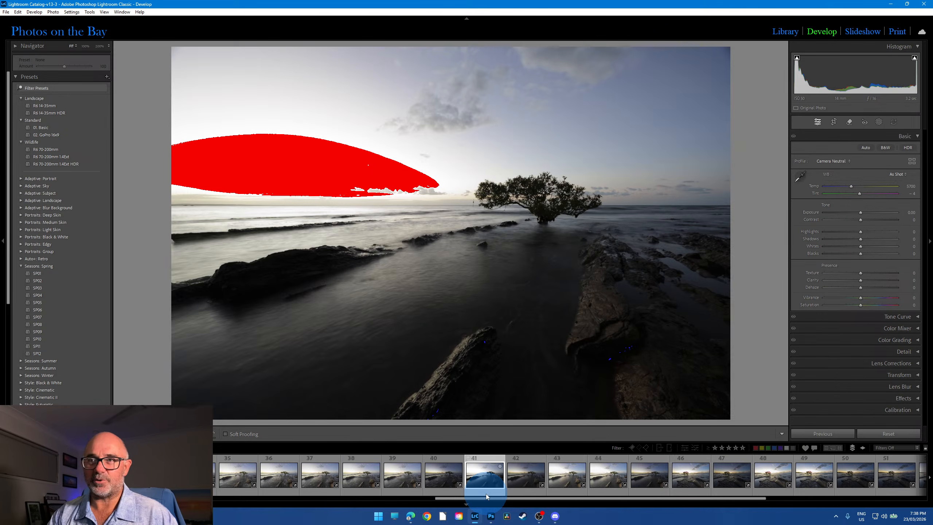
{"action": "left_click", "coordinate": [44, 106]}
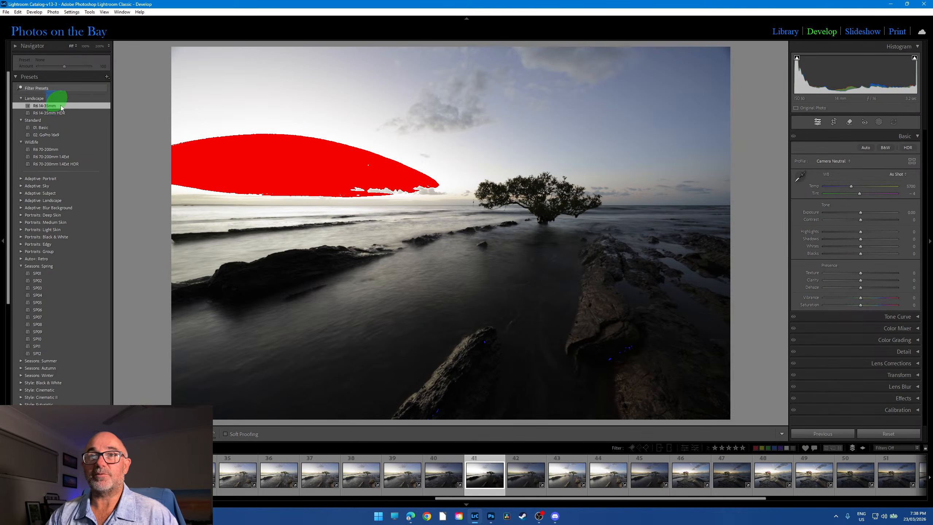
Compare the exposures of the bracketed mangrove photos 39, 41, 42 and 43.
{"action": "left_click", "coordinate": [533, 492]}
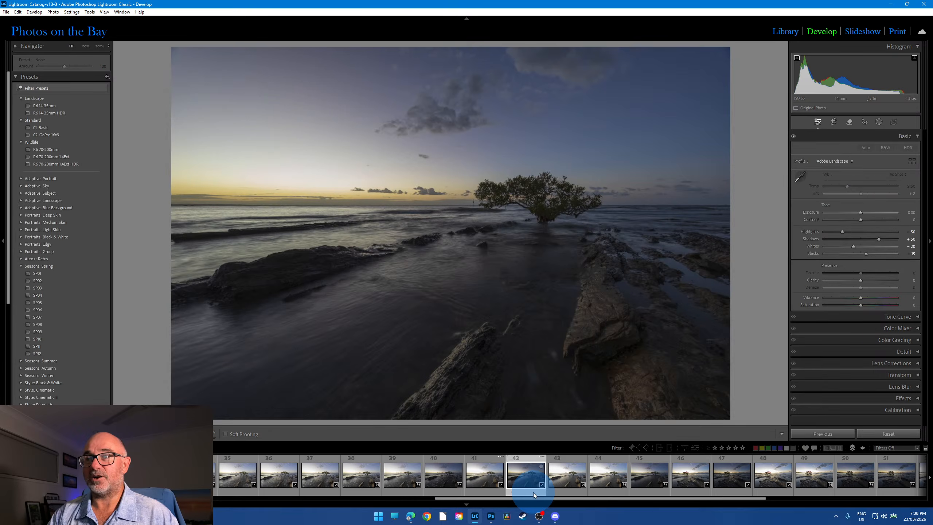
{"action": "left_click", "coordinate": [500, 491]}
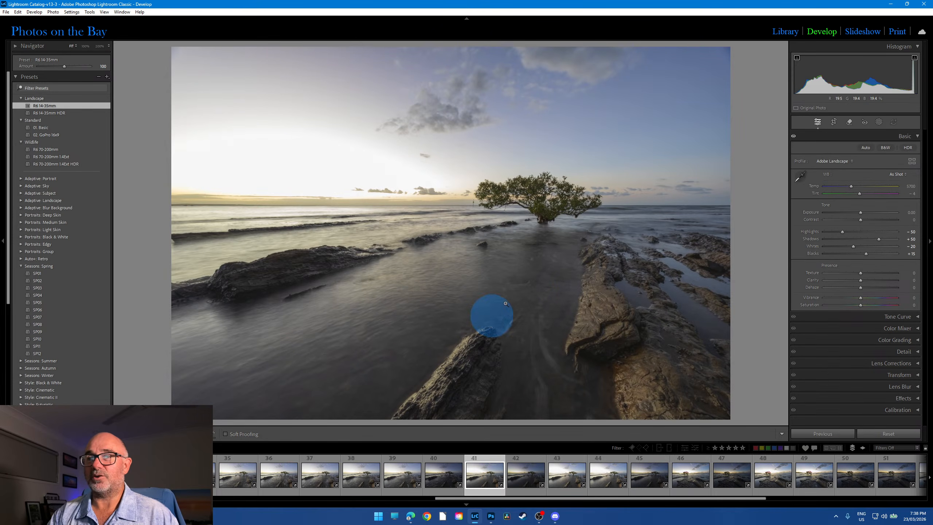
{"action": "left_click", "coordinate": [411, 494]}
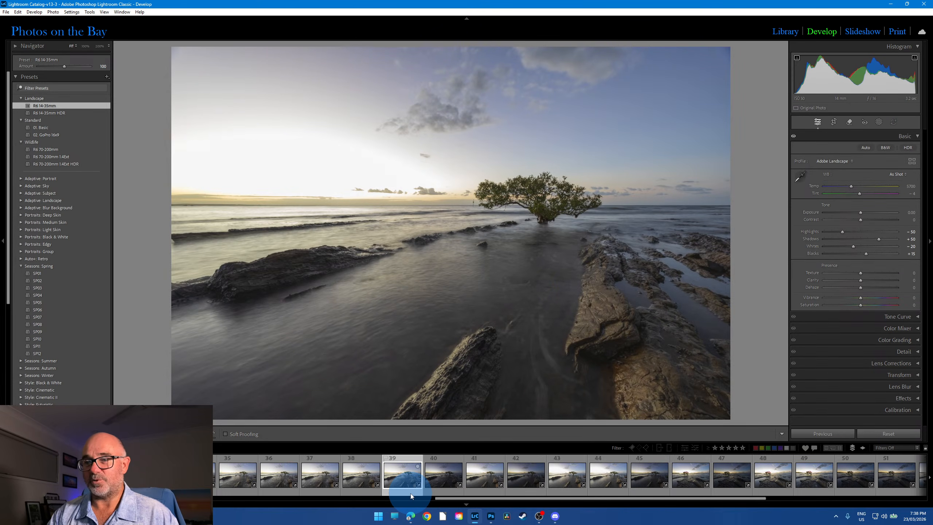
{"action": "left_click", "coordinate": [530, 491]}
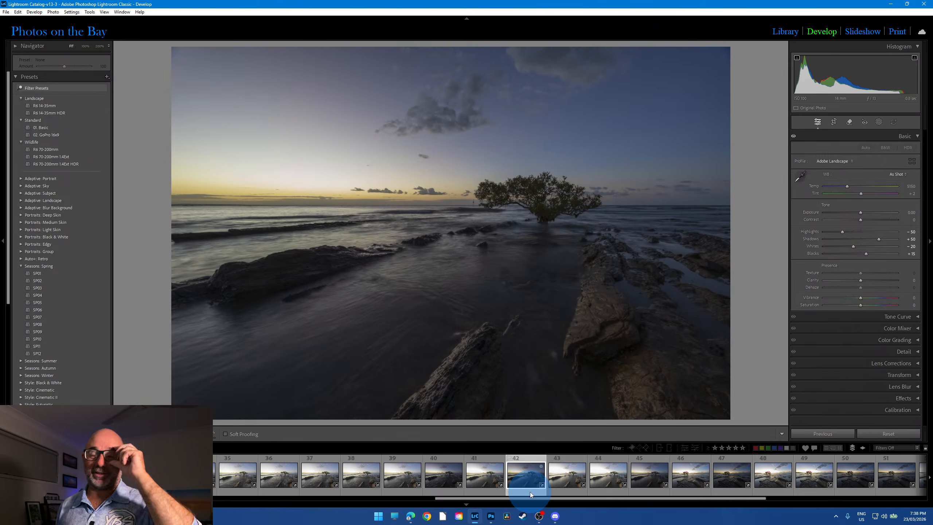
{"action": "left_click", "coordinate": [567, 490]}
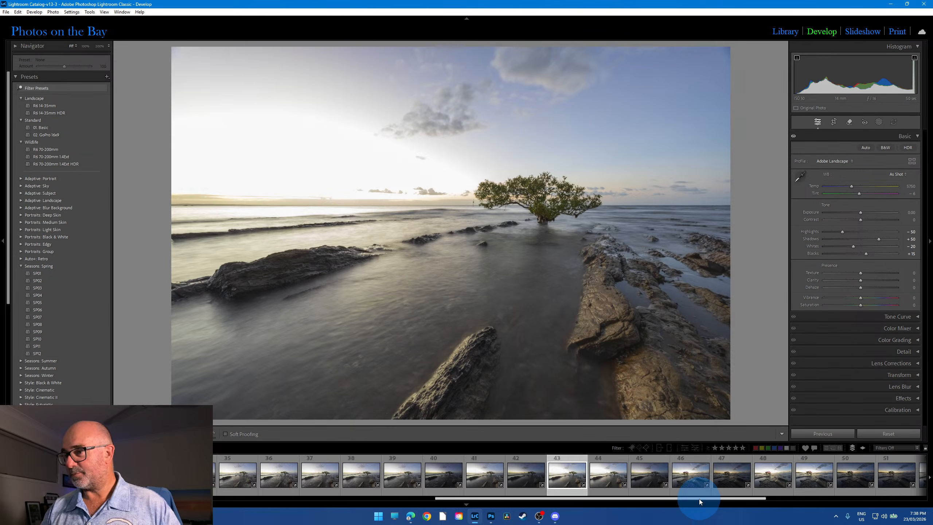
Compare the exposures of the bracketed mangrove photos 48, 50, 52 and 53.
{"action": "left_click_drag", "start_coordinate": [699, 499], "coordinate": [930, 503]}
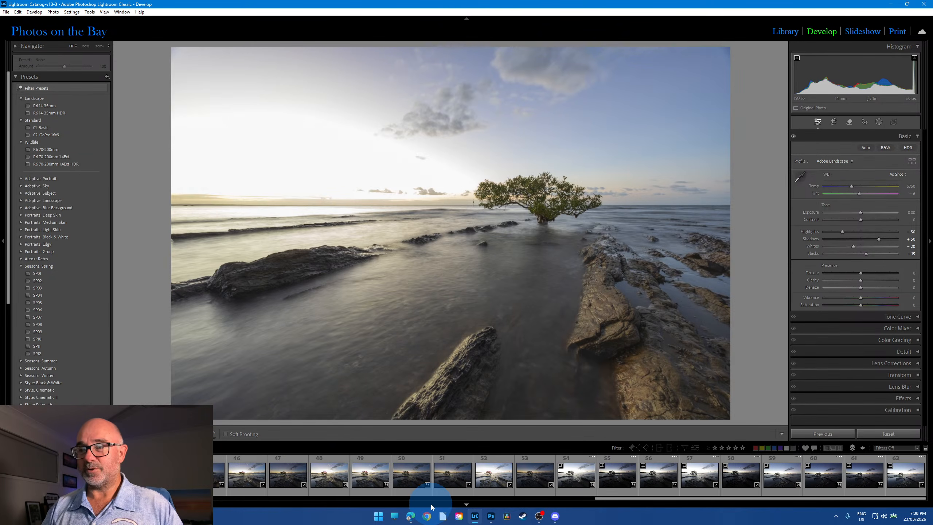
{"action": "left_click", "coordinate": [221, 487]}
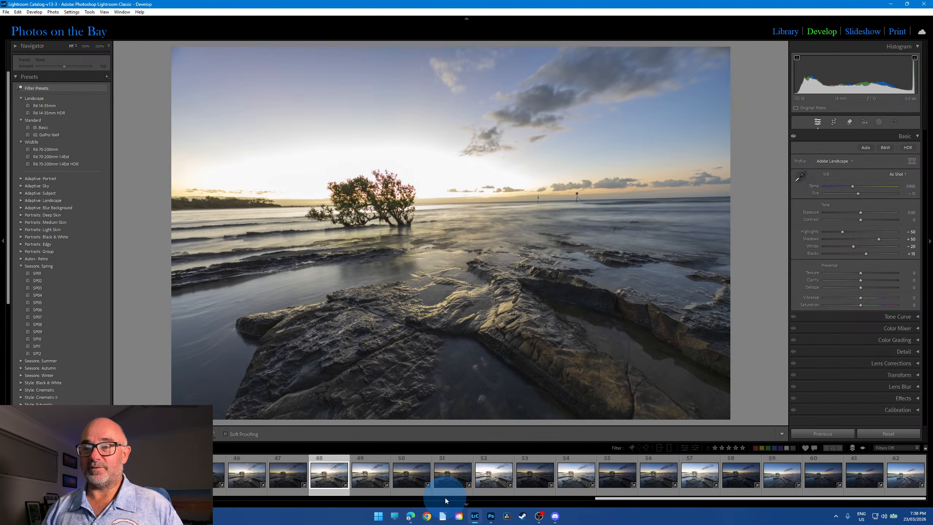
{"action": "left_click", "coordinate": [414, 494]}
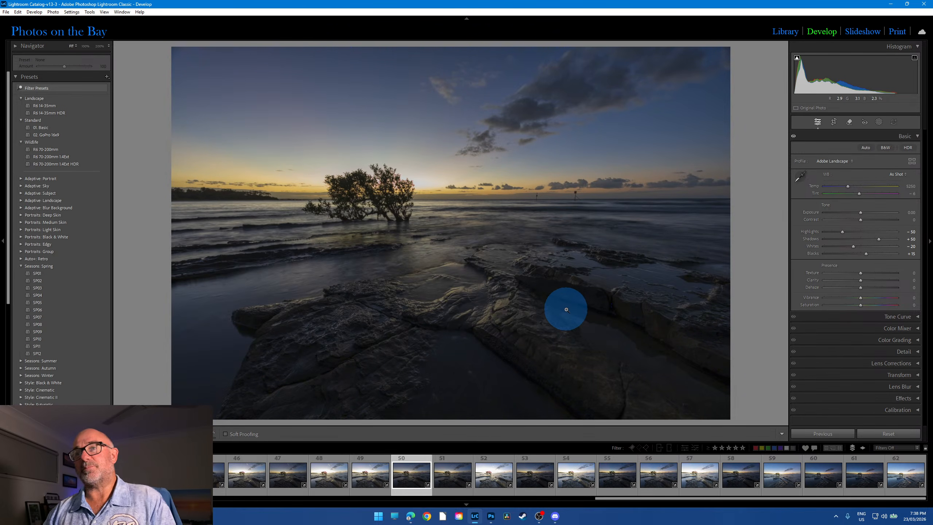
{"action": "left_click", "coordinate": [494, 488]}
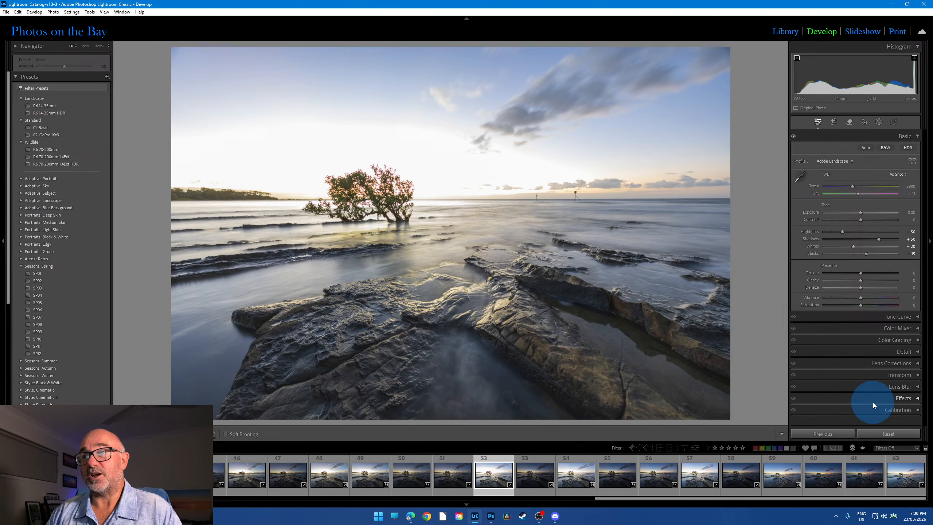
{"action": "left_click", "coordinate": [532, 491]}
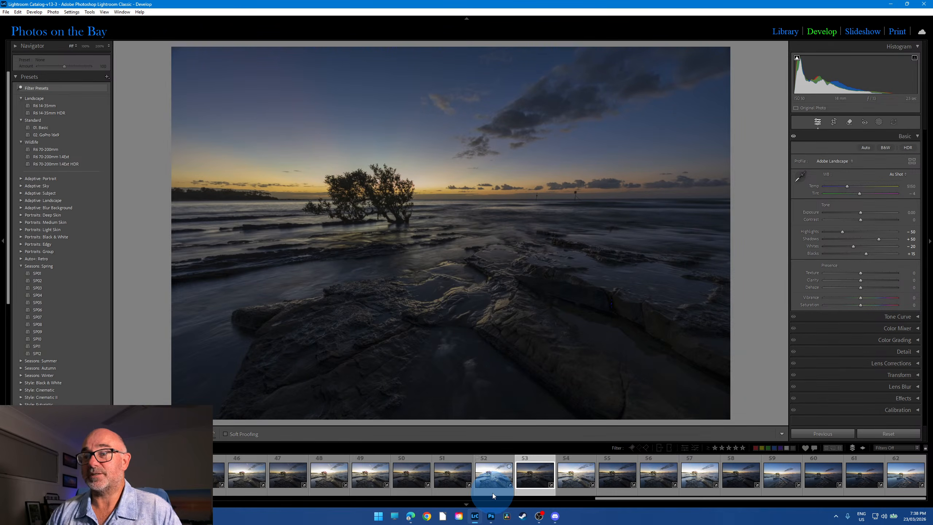
Set photo 53's white balance to Temp 5900 and Tint +15, and compare it with photo 52.
{"action": "left_click_drag", "start_coordinate": [848, 186], "coordinate": [867, 195]}
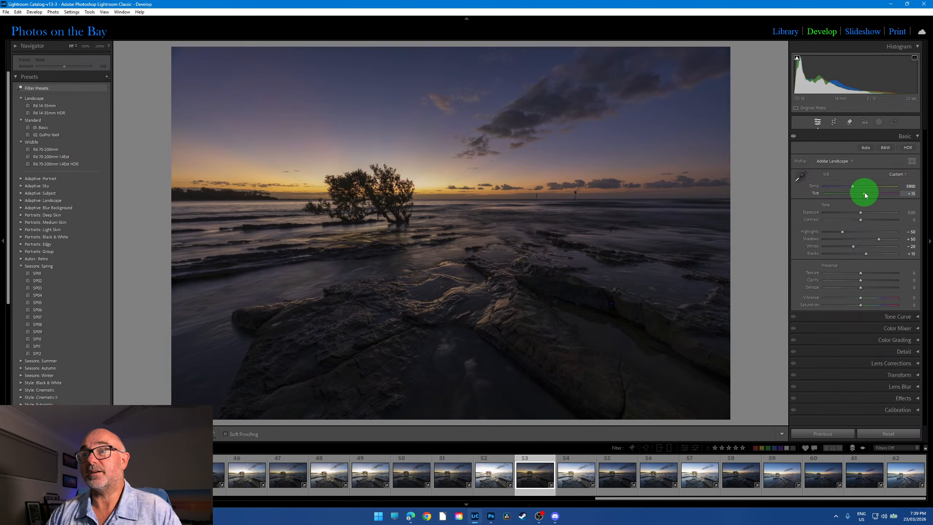
{"action": "left_click", "coordinate": [494, 493]}
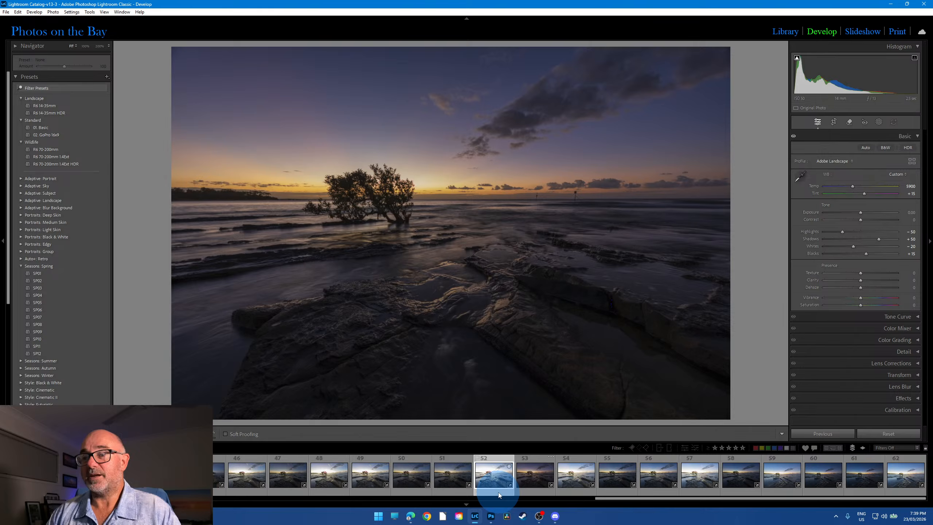
{"action": "left_click", "coordinate": [535, 493]}
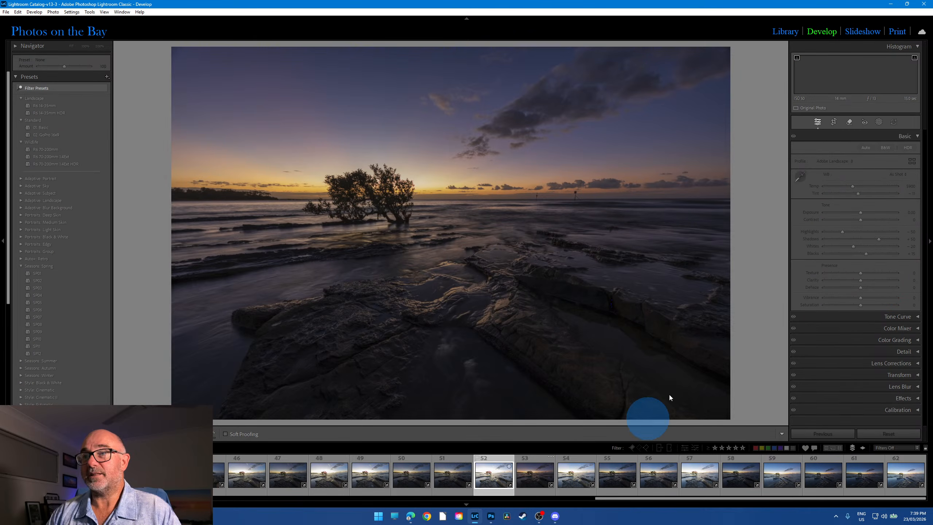
Switch to the 17 Mar - PV RAW folder and open its first seascape photo for developing.
{"action": "left_click", "coordinate": [786, 31]}
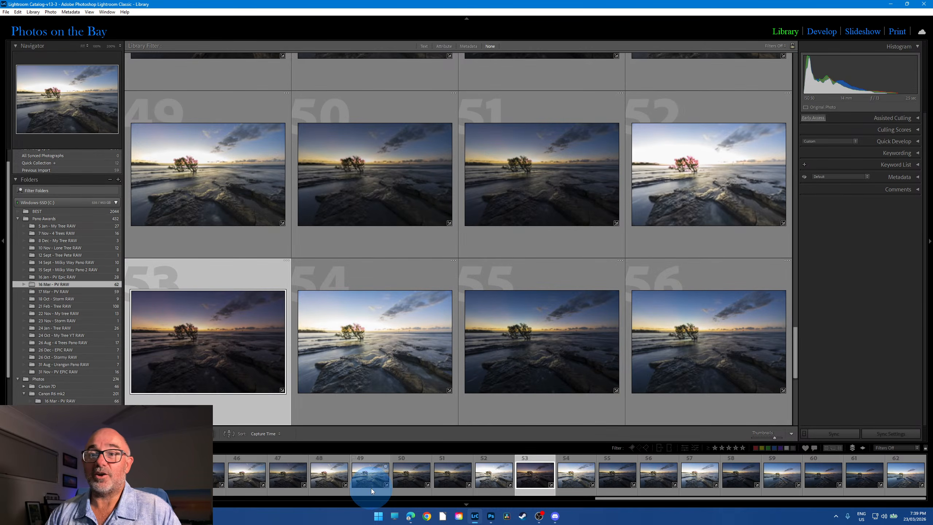
{"action": "left_click", "coordinate": [71, 293]}
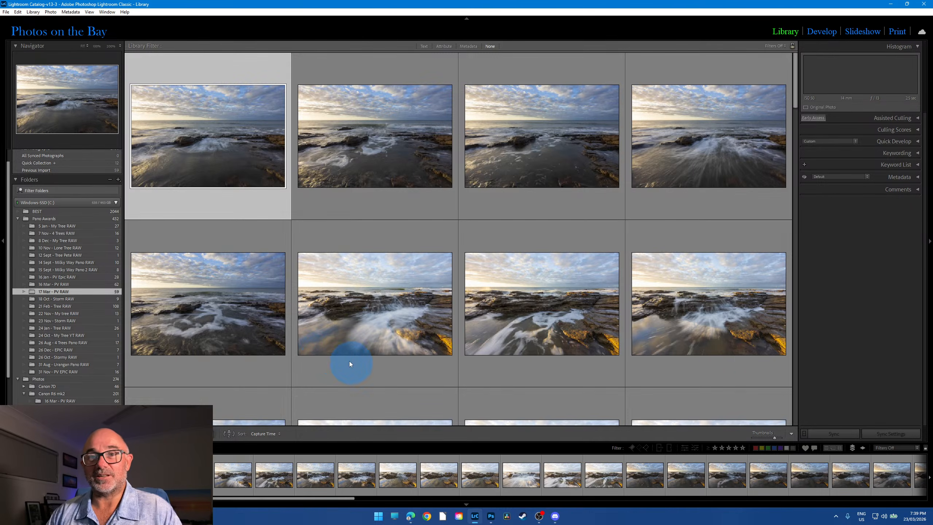
{"action": "left_click", "coordinate": [822, 31]}
{"action": "left_click", "coordinate": [699, 468]}
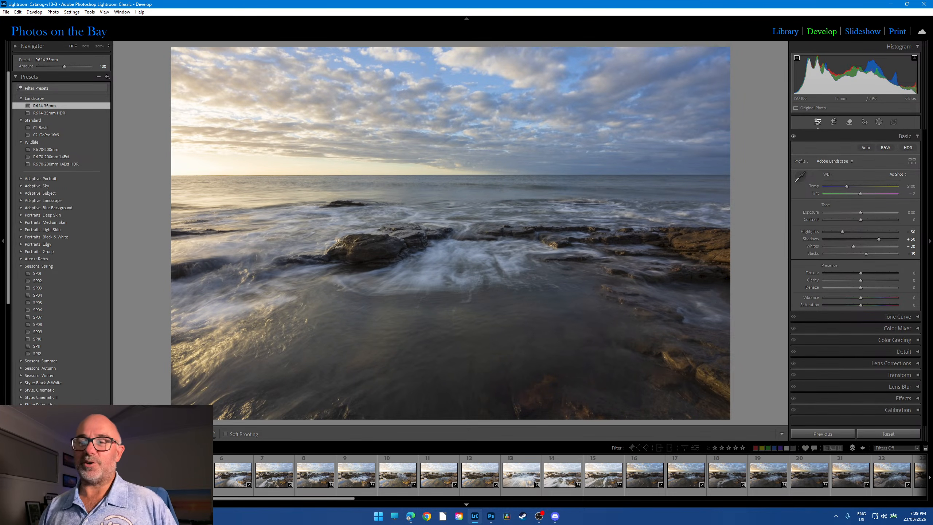
Compare the water movement in the first five seascape photos, zooming in on the wave and foam in photo 5.
{"action": "key", "text": "Right"}
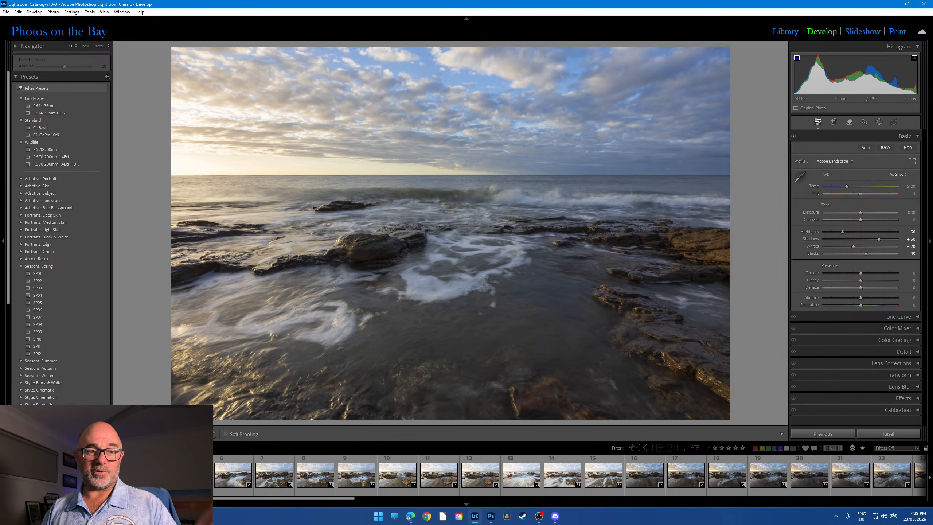
{"action": "key", "text": "Right"}
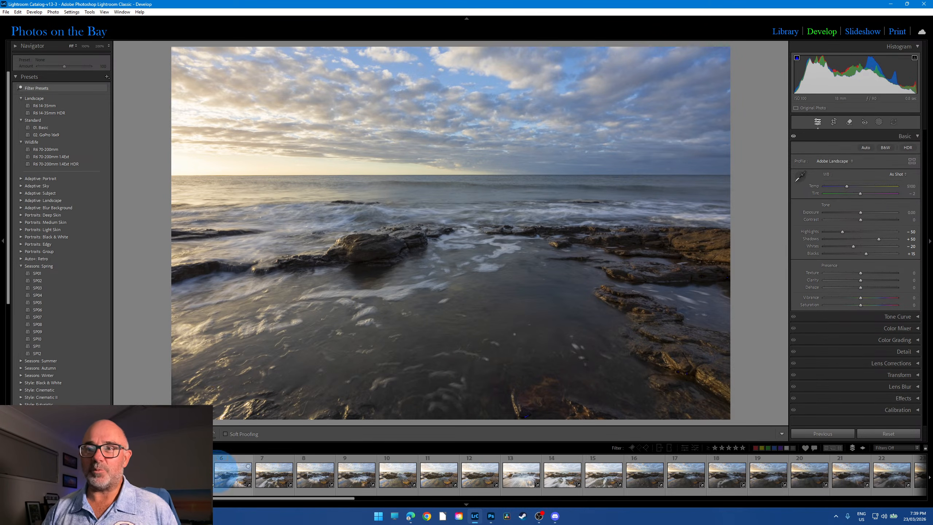
{"action": "key", "text": "Left"}
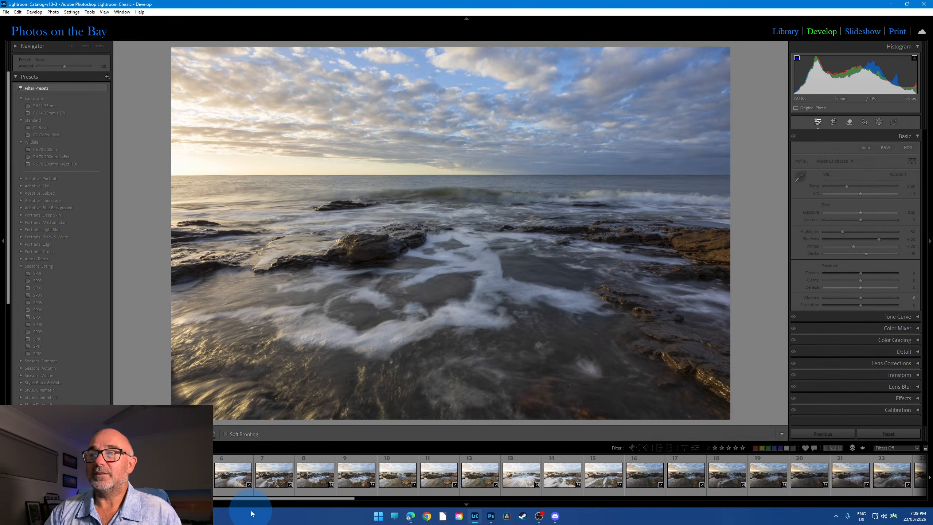
{"action": "left_click", "coordinate": [444, 199]}
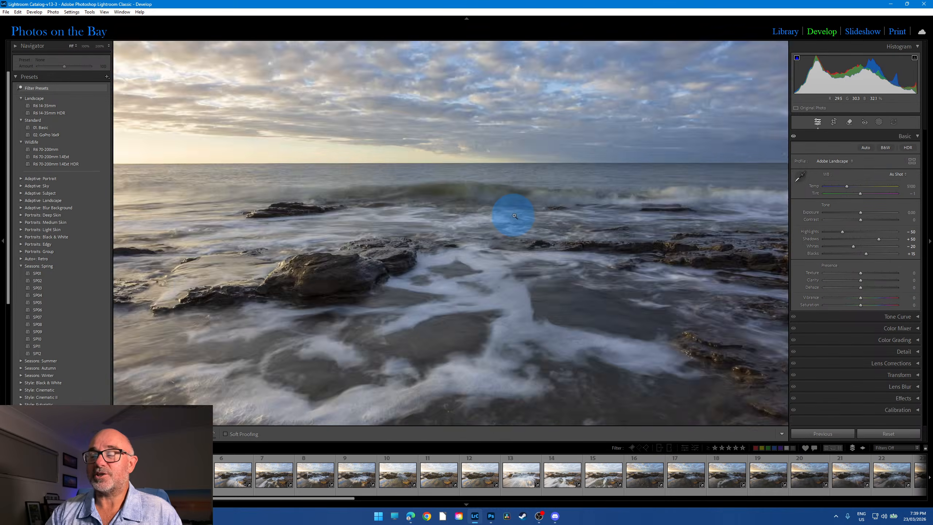
{"action": "left_click", "coordinate": [515, 216]}
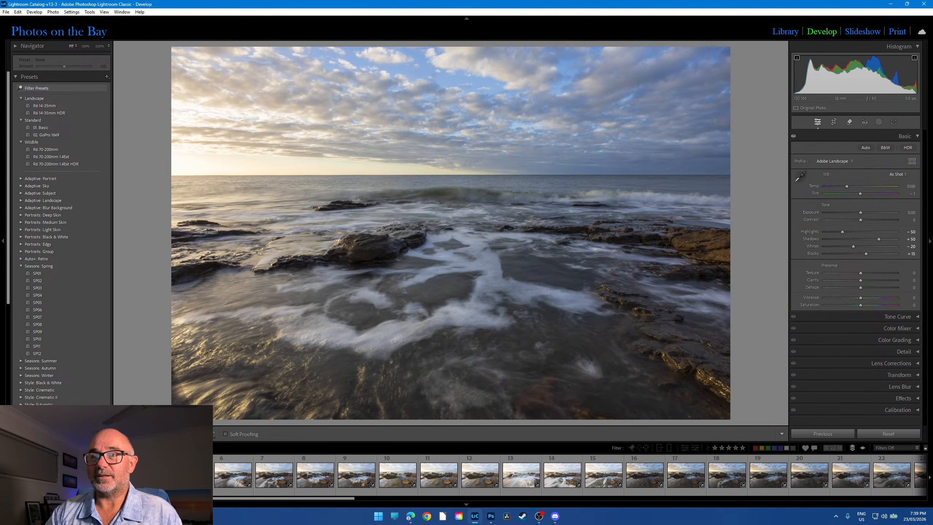
{"action": "key", "text": "Right"}
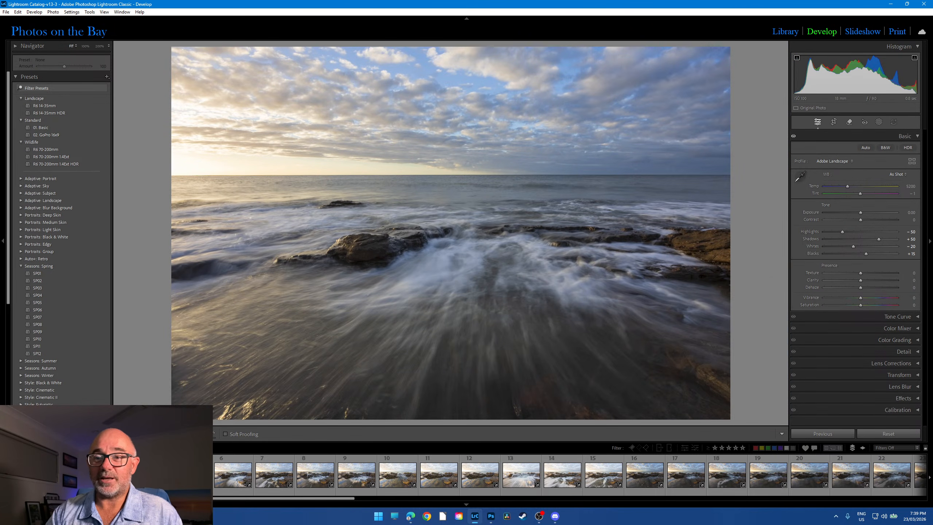
View photo 6 and inspect the water cascading over the rocks at 100%.
{"action": "left_click", "coordinate": [238, 492]}
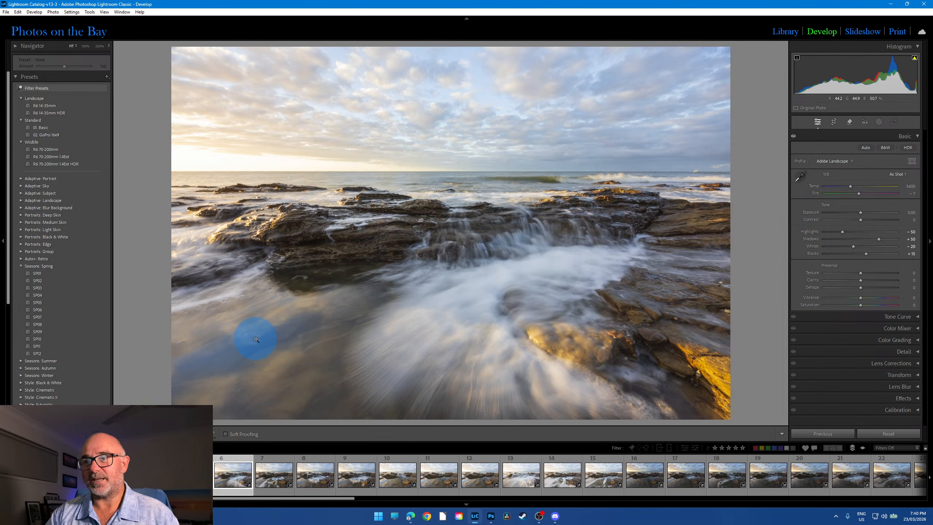
{"action": "left_click", "coordinate": [553, 233]}
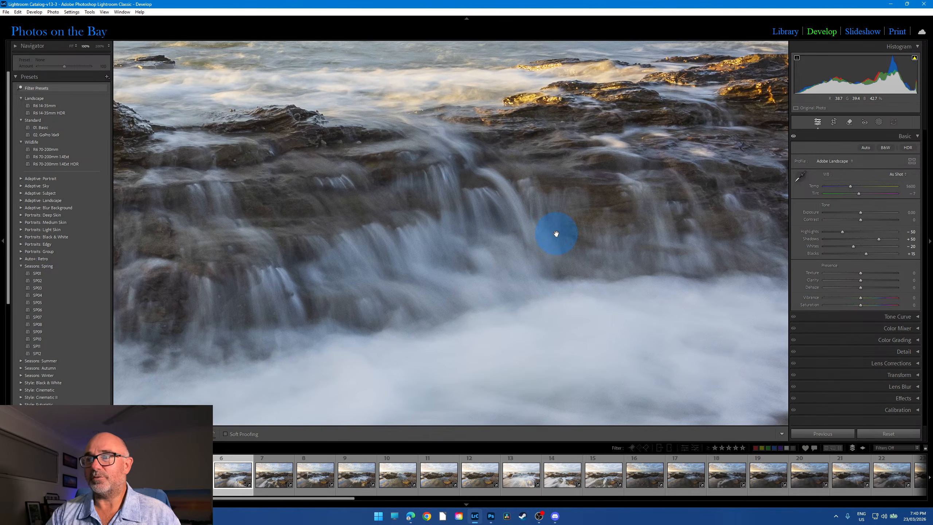
{"action": "left_click", "coordinate": [557, 234]}
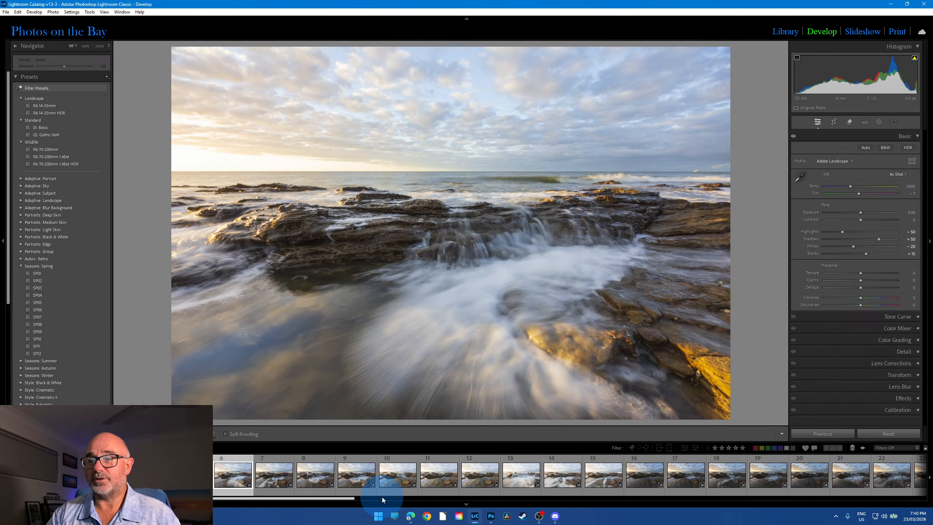
Compare the water flow over the rock ledge in photos 7, 8, 9, 11 and 12.
{"action": "left_click", "coordinate": [277, 493]}
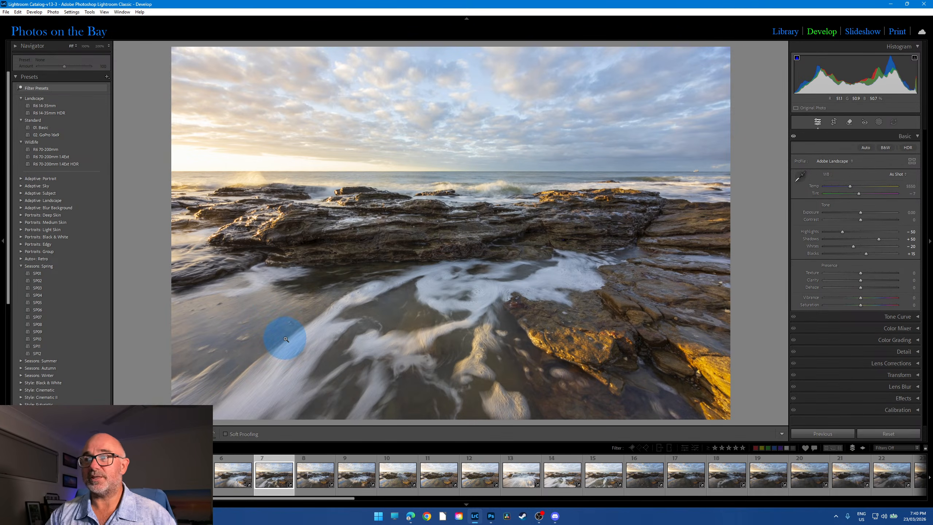
{"action": "left_click", "coordinate": [318, 491]}
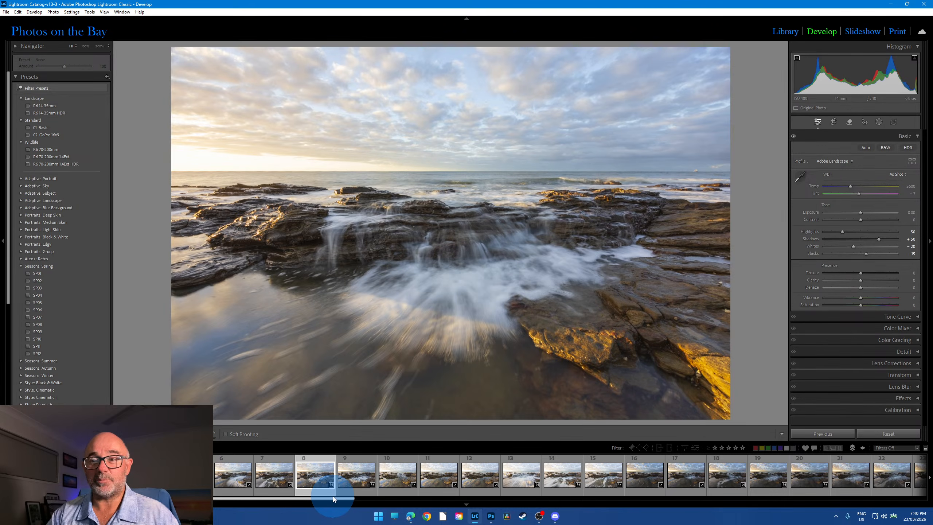
{"action": "left_click", "coordinate": [477, 492]}
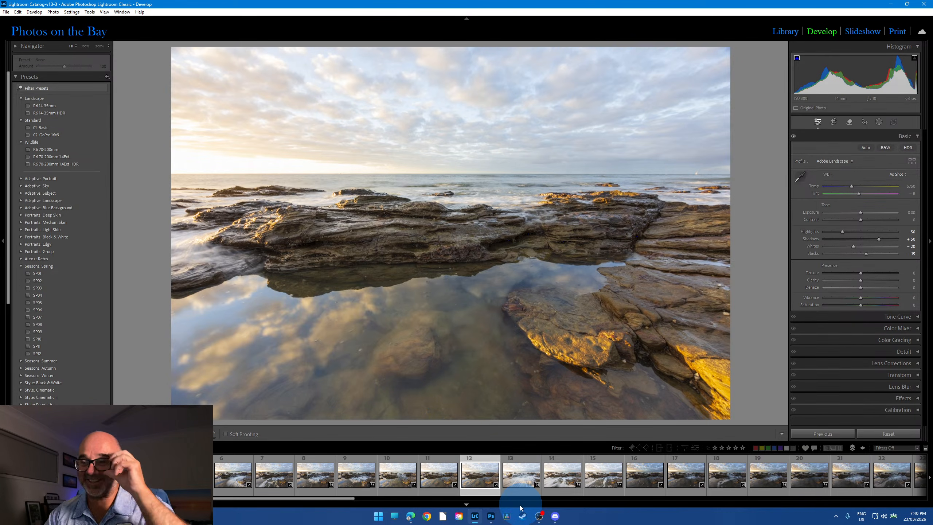
{"action": "left_click", "coordinate": [441, 493]}
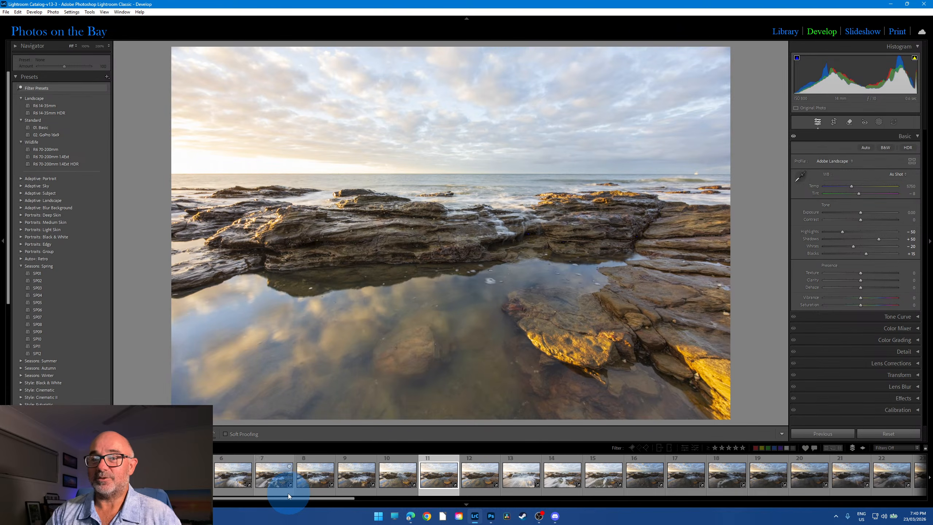
{"action": "left_click", "coordinate": [353, 491]}
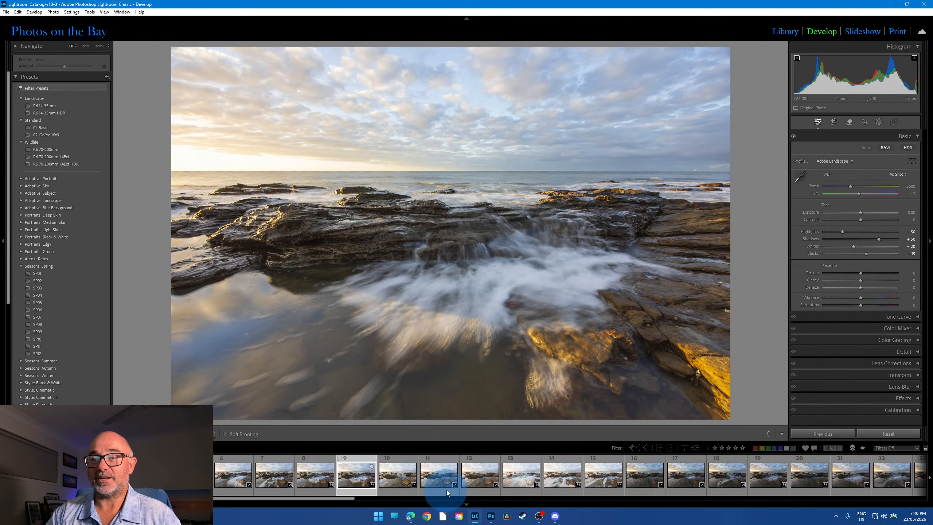
{"action": "left_click", "coordinate": [477, 490]}
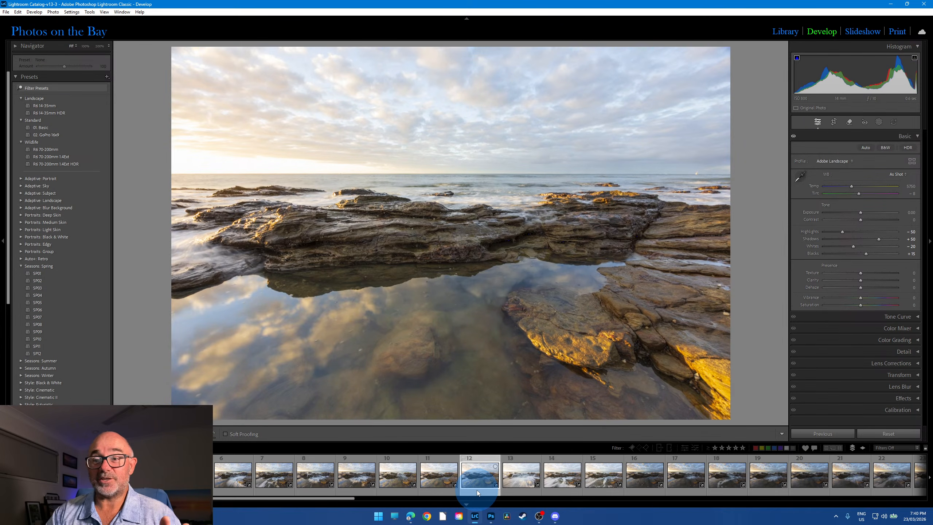
Lower photo 13's exposure to -0.95 and compare it with photo 12.
{"action": "left_click", "coordinate": [514, 489]}
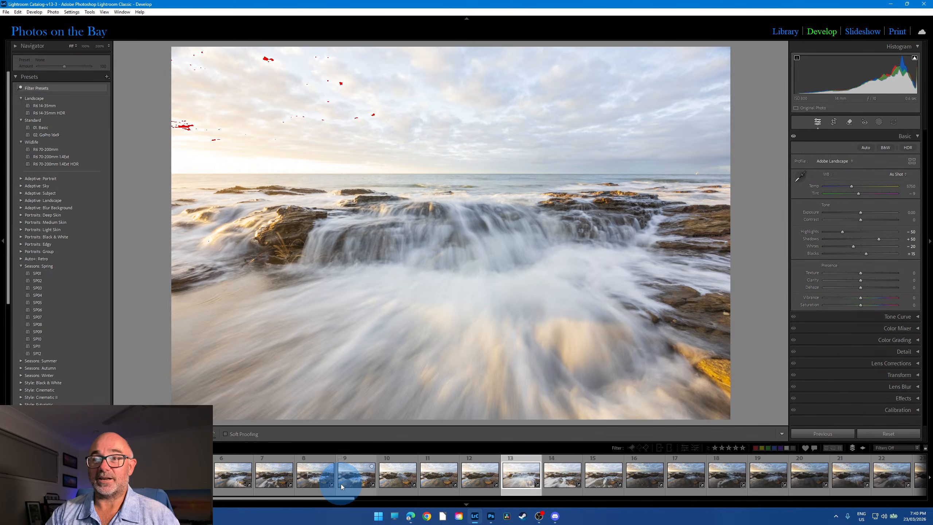
{"action": "left_click", "coordinate": [860, 213]}
{"action": "left_click_drag", "start_coordinate": [860, 215], "coordinate": [853, 215]}
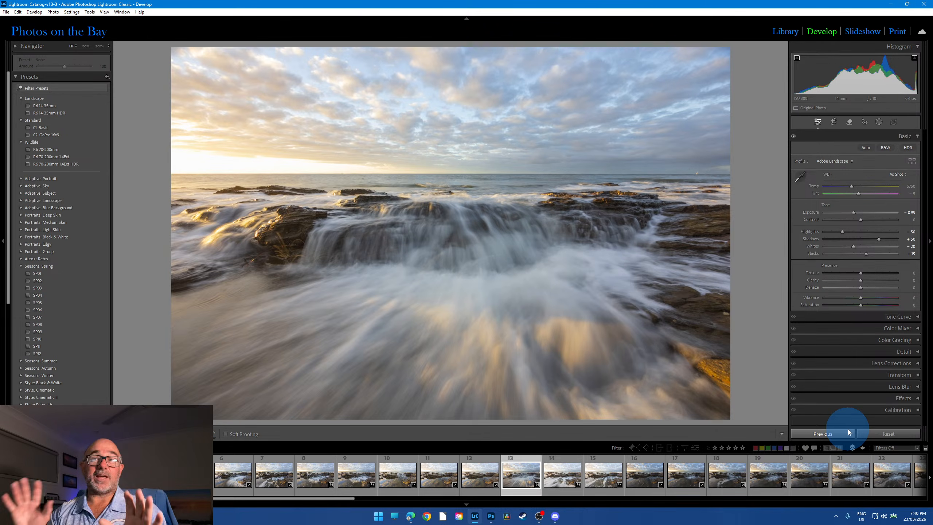
{"action": "left_click", "coordinate": [481, 476]}
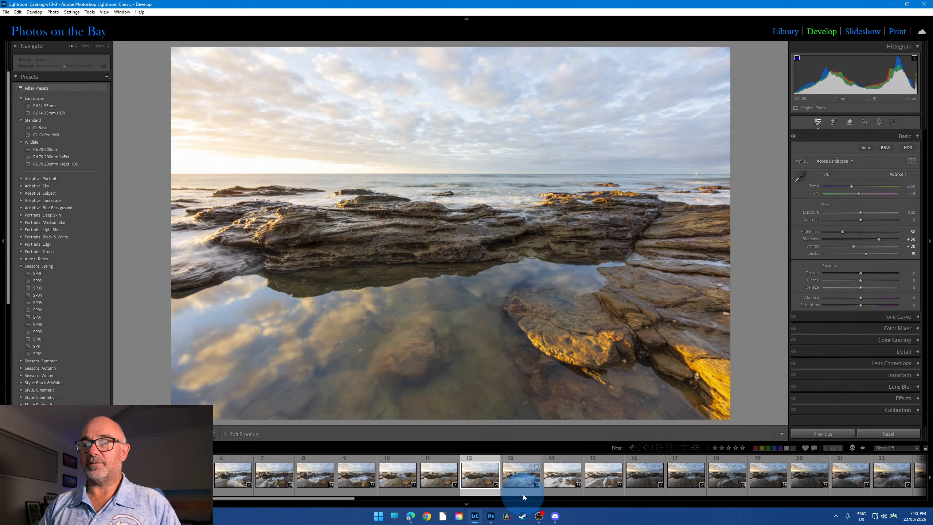
{"action": "left_click", "coordinate": [524, 492]}
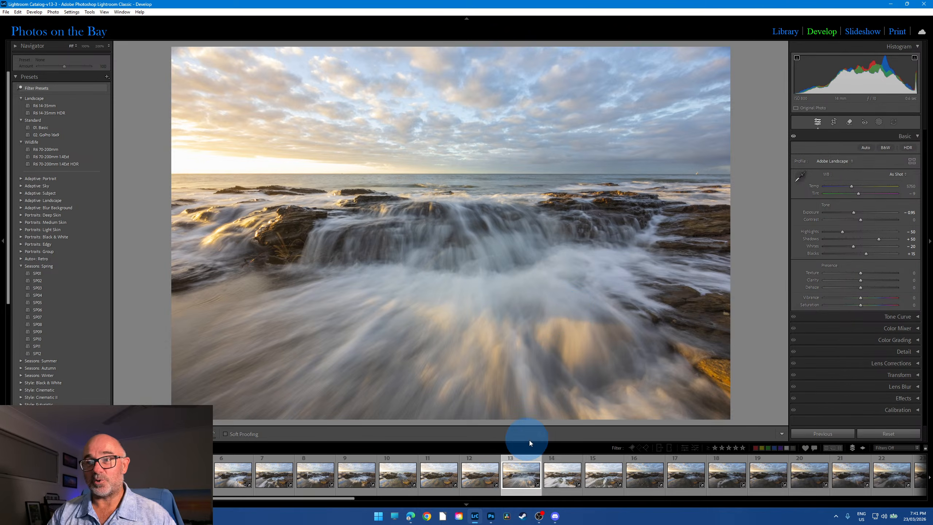
Compare the water movement over the rock ledge in photos 12 to 16.
{"action": "left_click", "coordinate": [465, 500]}
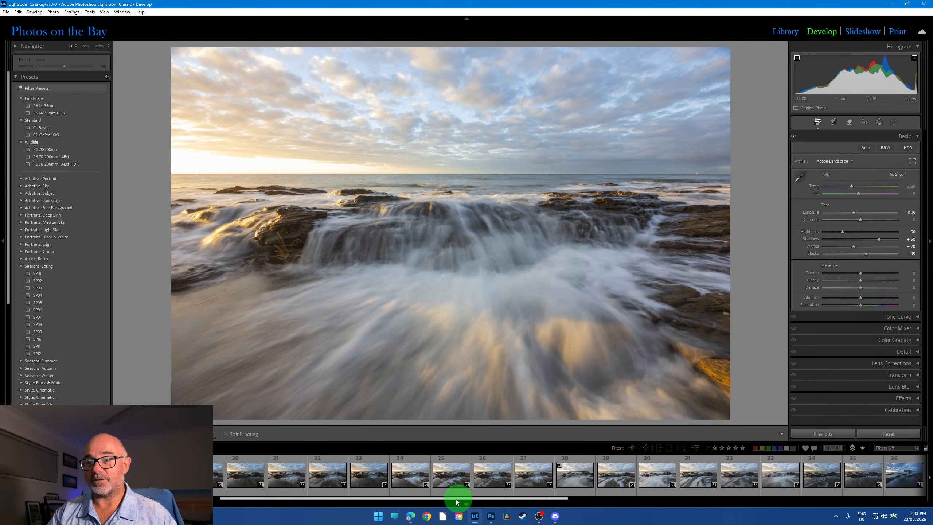
{"action": "left_click", "coordinate": [365, 493]}
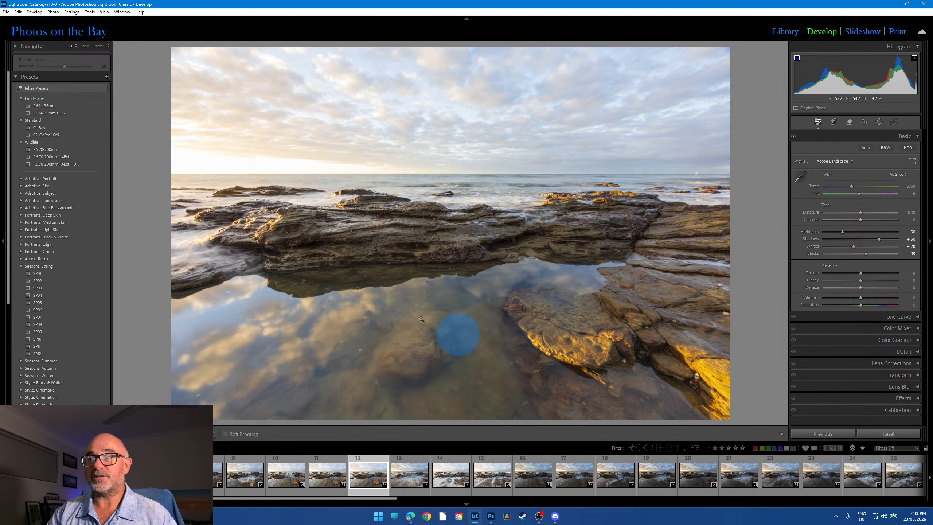
{"action": "left_click", "coordinate": [414, 495]}
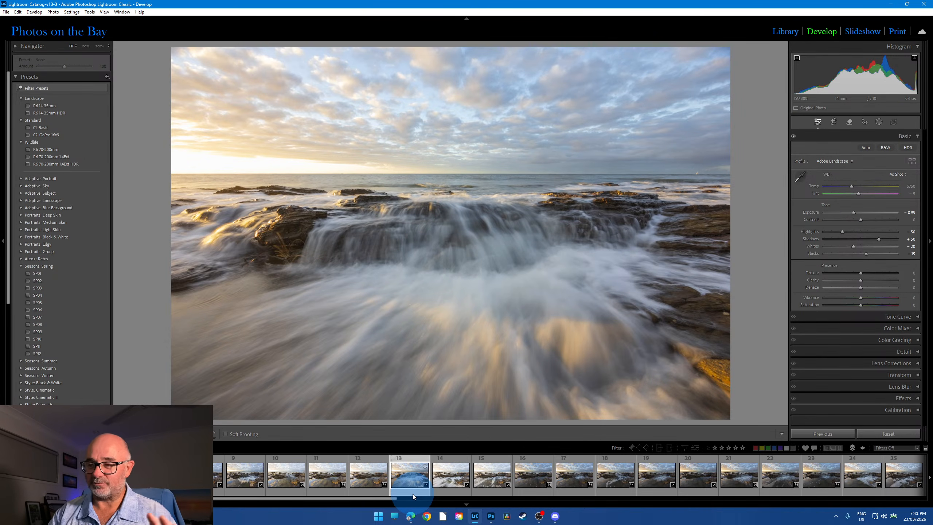
{"action": "left_click", "coordinate": [469, 493]}
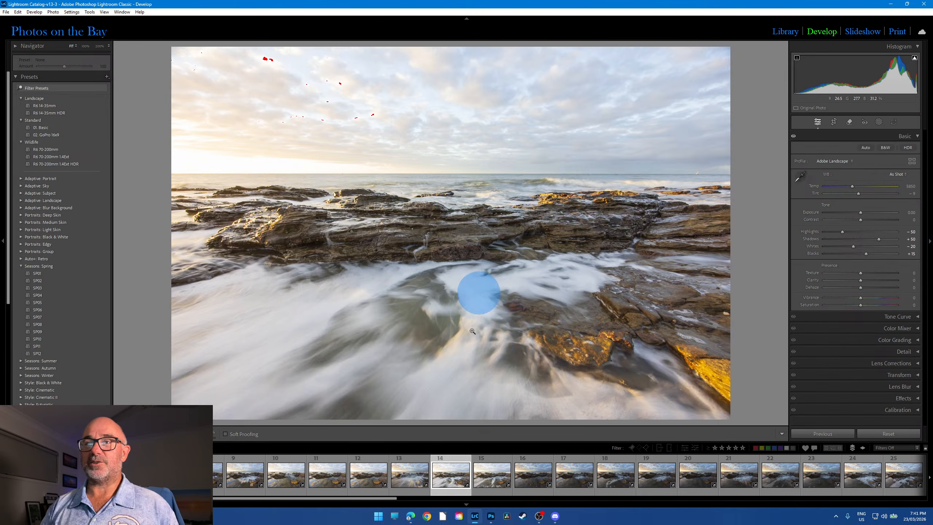
{"action": "left_click", "coordinate": [492, 494]}
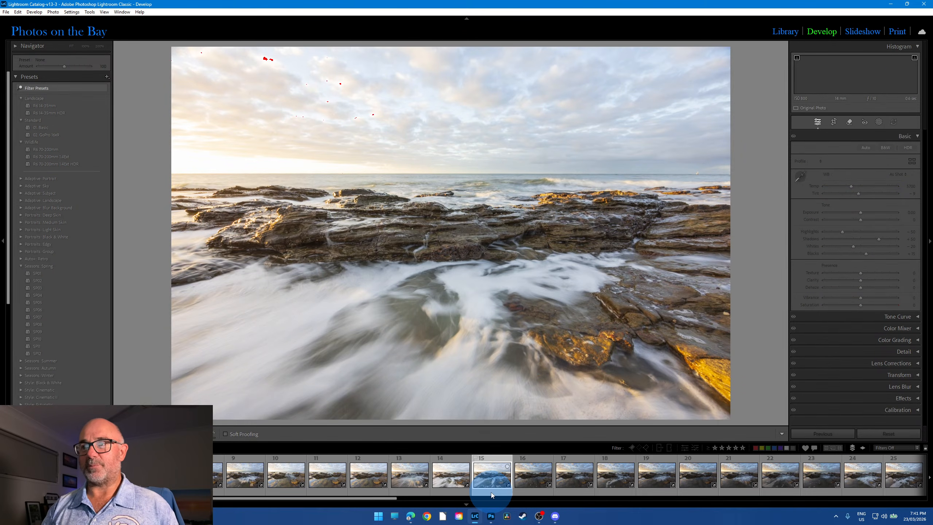
{"action": "left_click", "coordinate": [527, 494]}
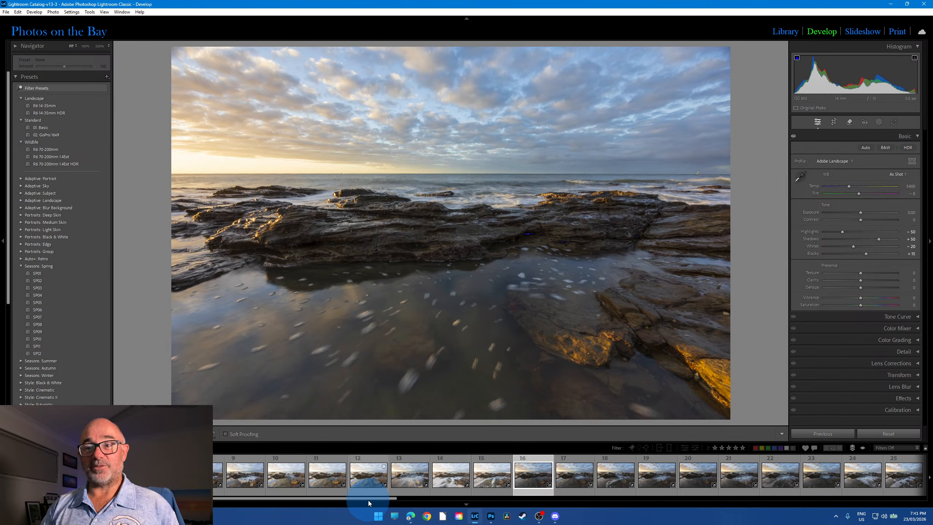
View photos 19 and 21 and examine the still reflections and the water spilling off the ledge.
{"action": "left_click_drag", "start_coordinate": [368, 500], "coordinate": [467, 503]}
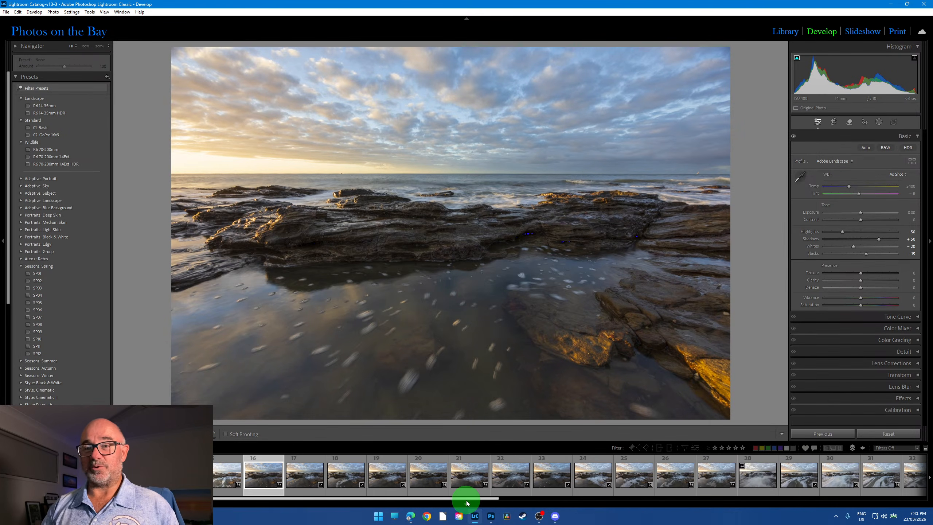
{"action": "left_click", "coordinate": [389, 494]}
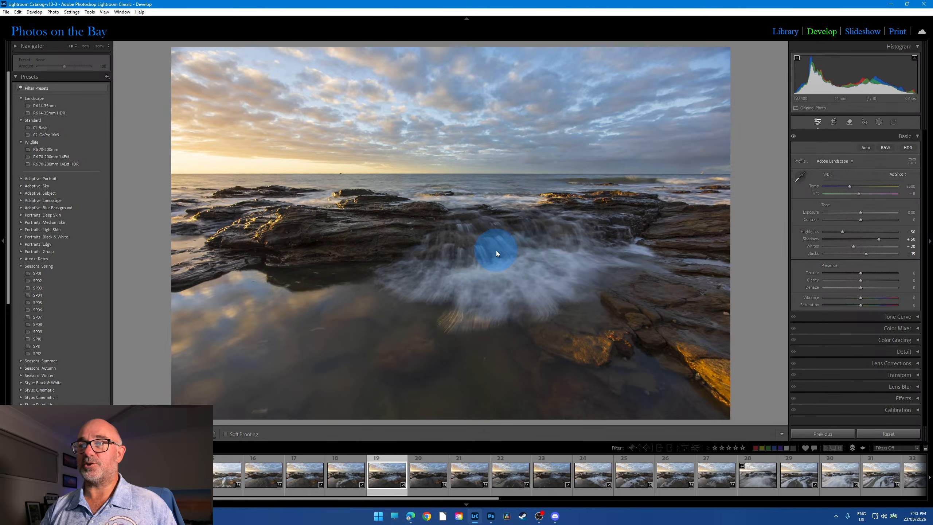
{"action": "left_click", "coordinate": [254, 275]}
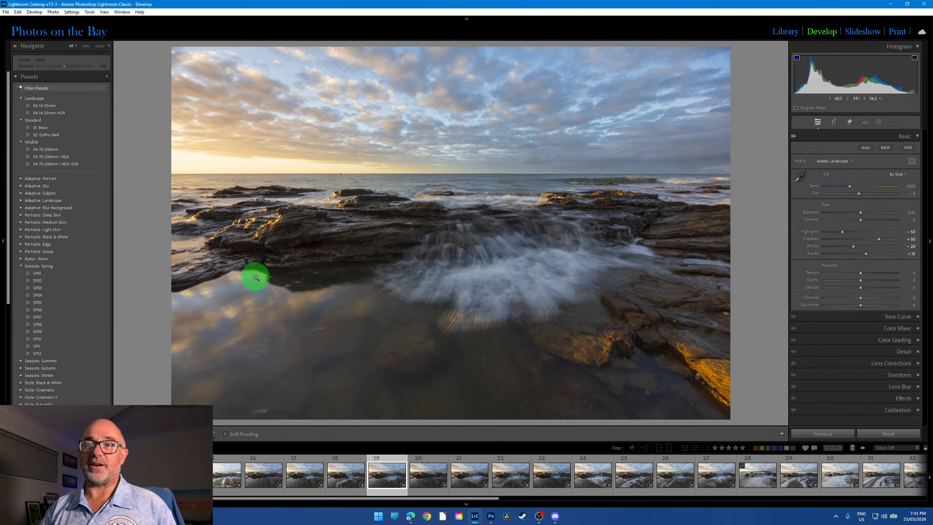
{"action": "left_click", "coordinate": [306, 321]}
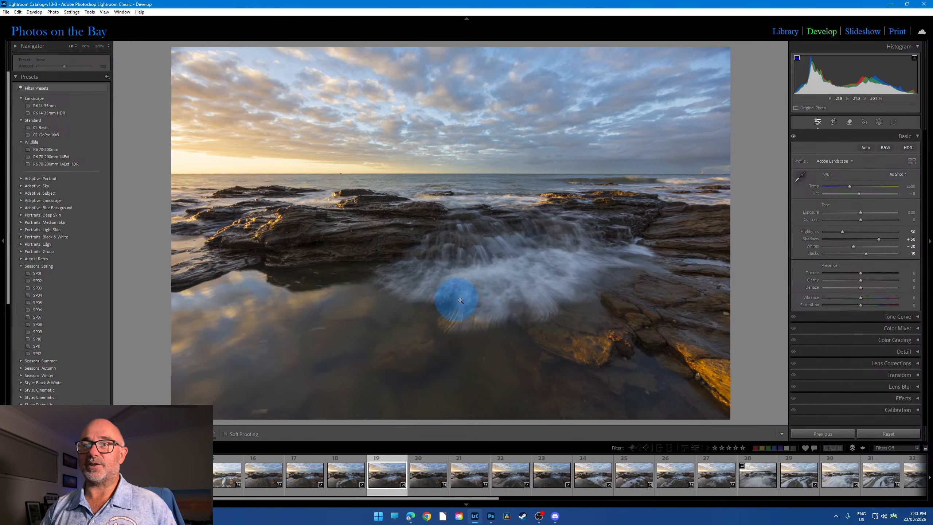
{"action": "left_click", "coordinate": [479, 492]}
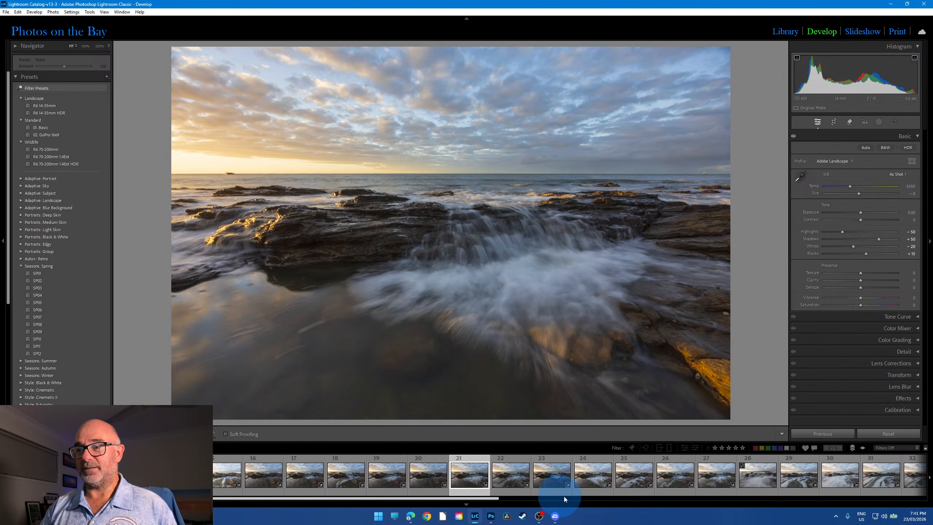
Browse back and forth through the series and view the foreground water in photo 22.
{"action": "left_click", "coordinate": [592, 496]}
{"action": "left_click", "coordinate": [464, 497]}
{"action": "left_click_drag", "start_coordinate": [464, 498], "coordinate": [146, 498]}
{"action": "left_click_drag", "start_coordinate": [366, 498], "coordinate": [216, 502]}
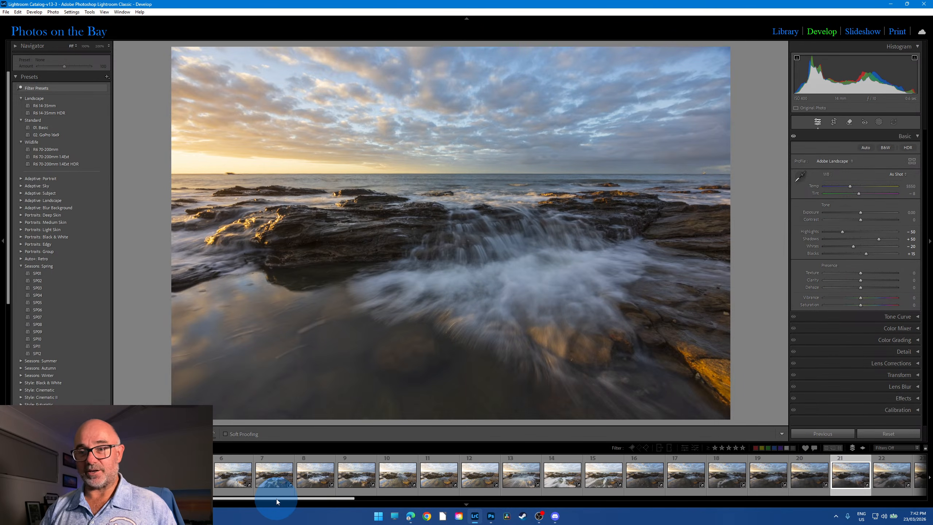
{"action": "left_click_drag", "start_coordinate": [277, 499], "coordinate": [517, 510]}
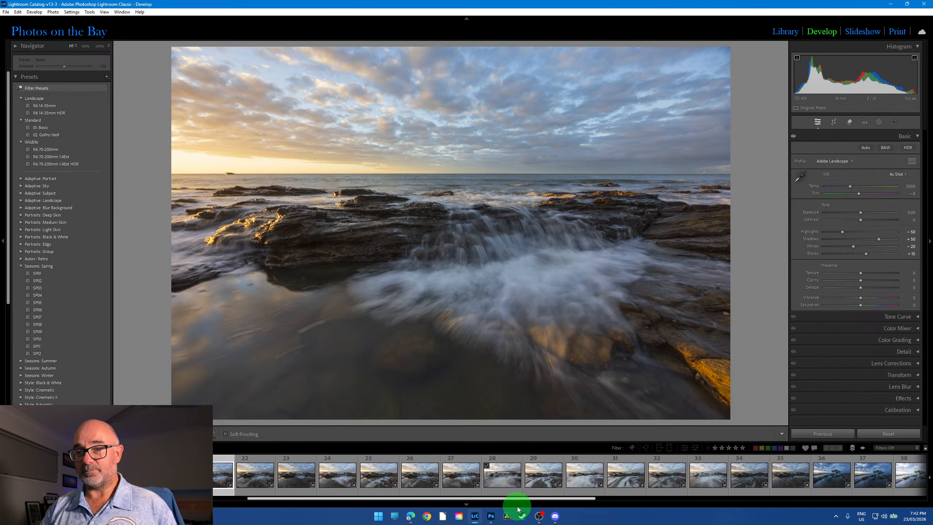
{"action": "left_click", "coordinate": [257, 493]}
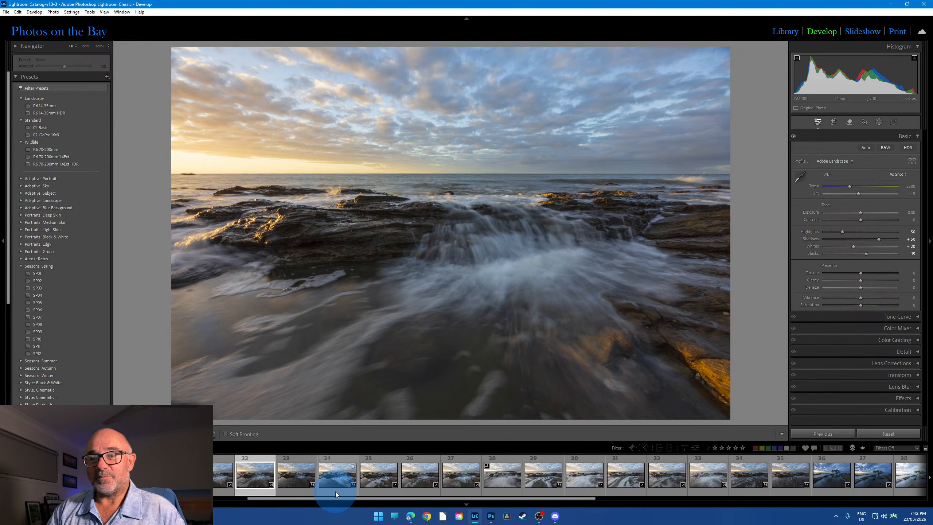
{"action": "left_click", "coordinate": [458, 491]}
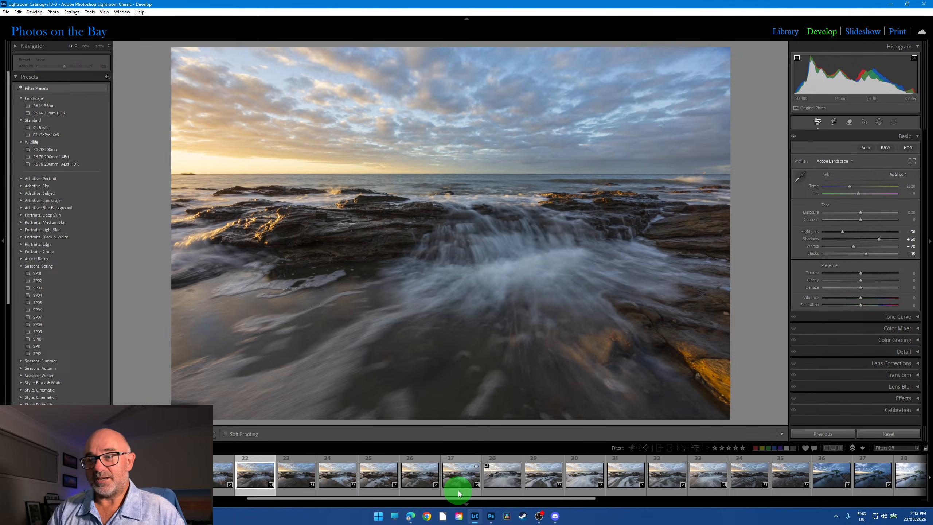
Apply the R6 14-35mm landscape preset to photo 28, comparing it with the reset, unedited version.
{"action": "left_click", "coordinate": [505, 492]}
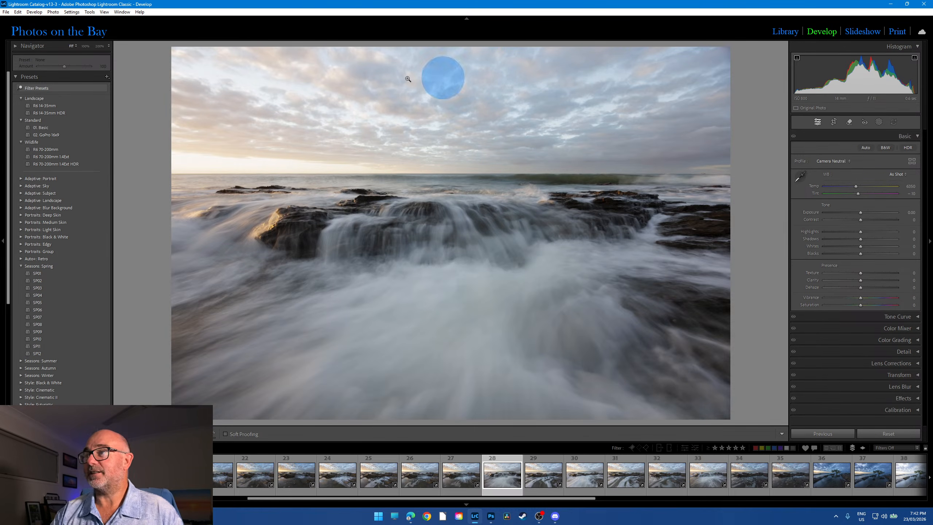
{"action": "left_click", "coordinate": [54, 105]}
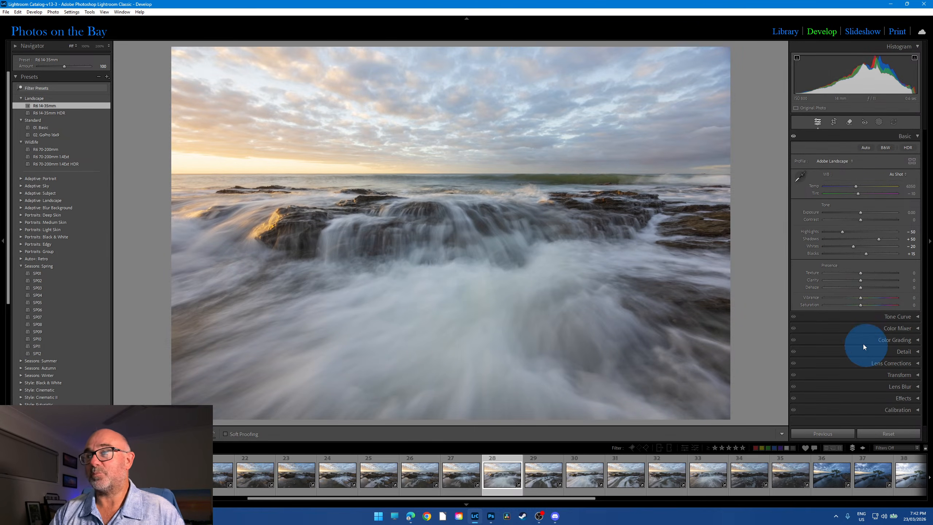
{"action": "left_click", "coordinate": [888, 434]}
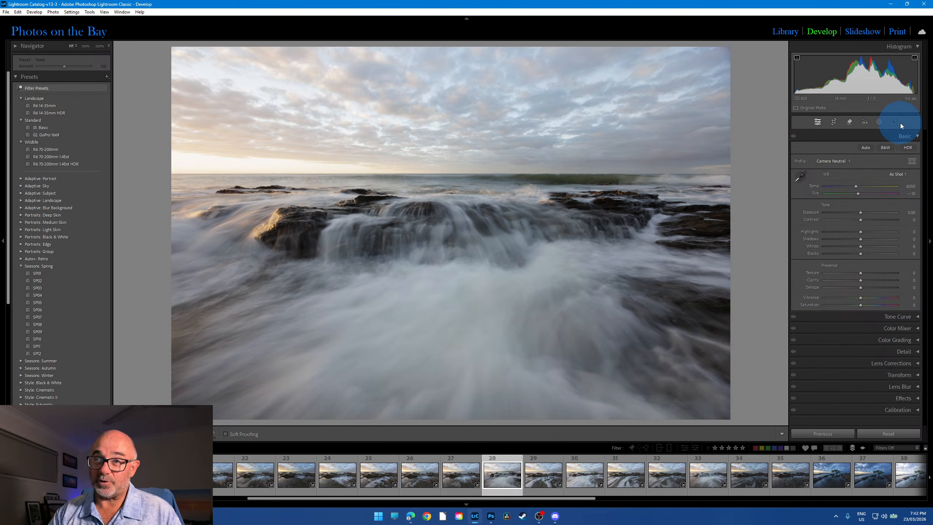
{"action": "left_click", "coordinate": [201, 158]}
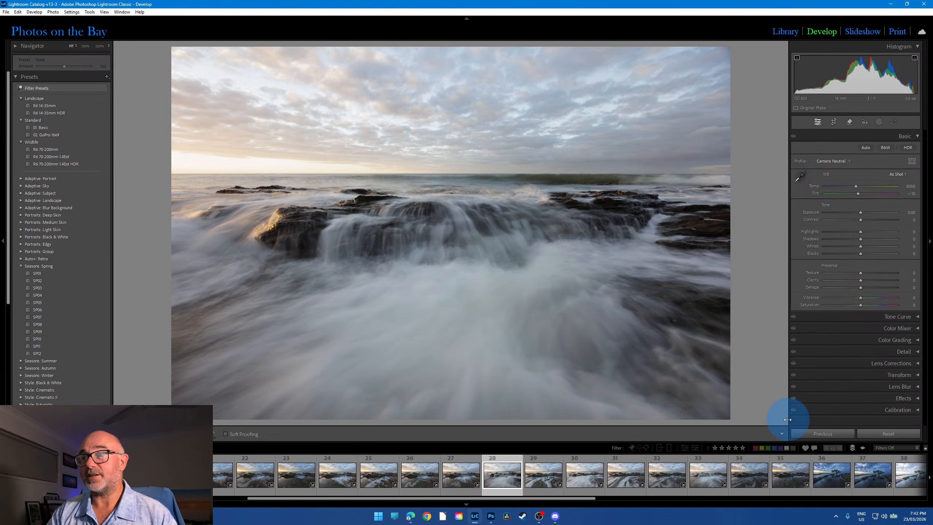
{"action": "left_click", "coordinate": [53, 106]}
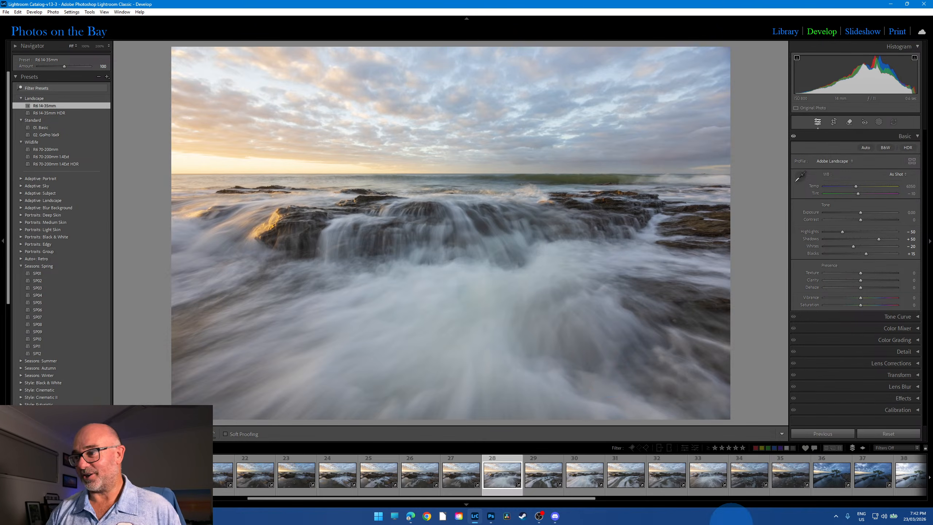
Compare photo 33 with photo 28 and inspect the green wave behind the rocks in photo 28 at 100%.
{"action": "left_click", "coordinate": [706, 492]}
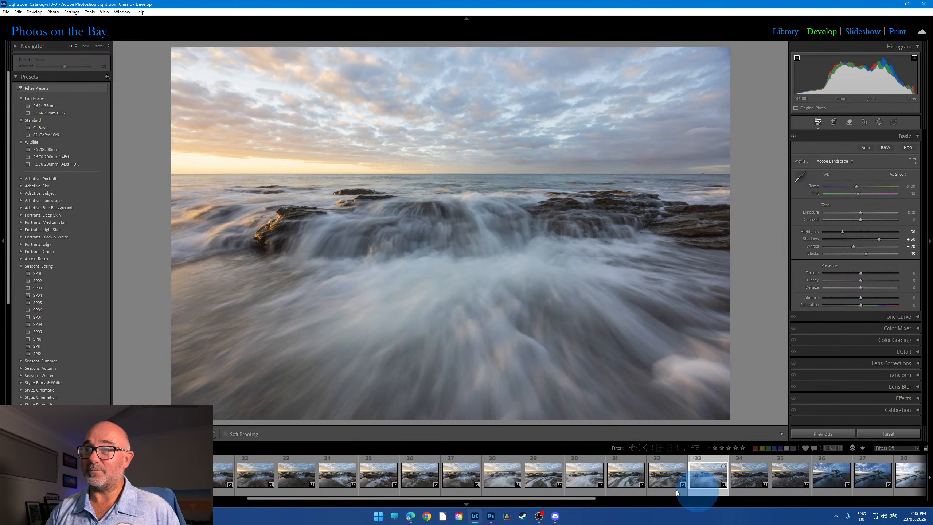
{"action": "left_click", "coordinate": [507, 491]}
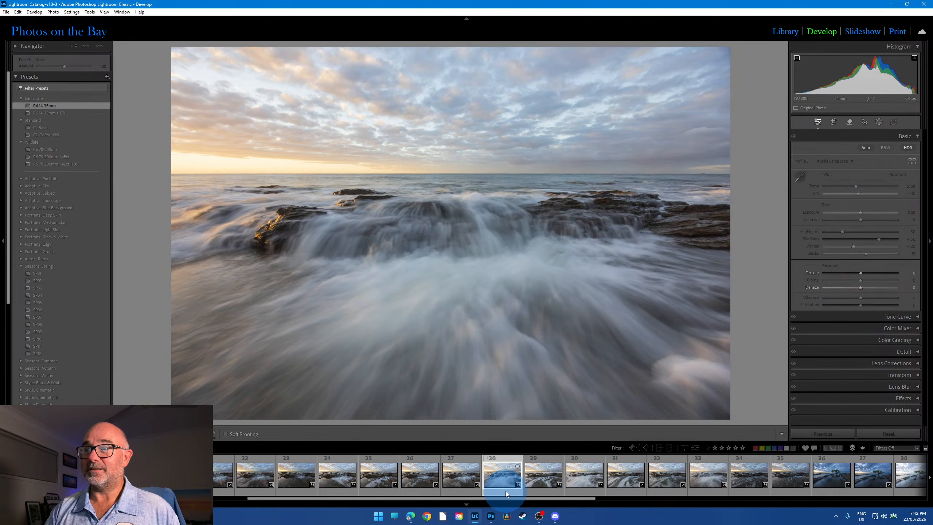
{"action": "left_click", "coordinate": [592, 182]}
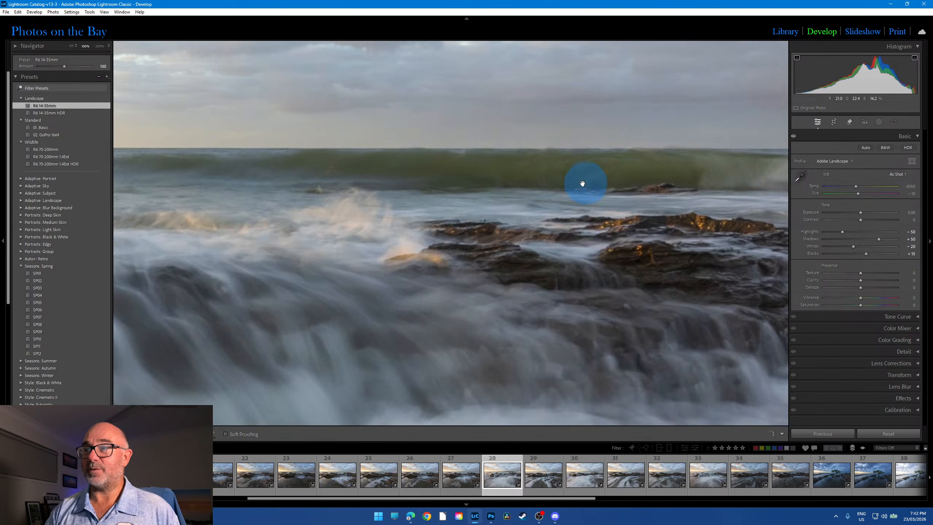
{"action": "left_click", "coordinate": [596, 178]}
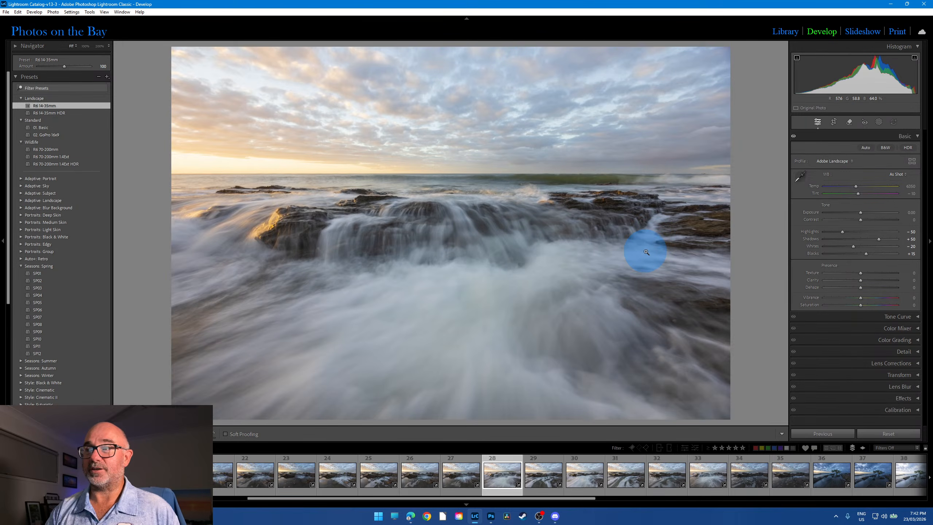
Switch repeatedly between photos 33 and 28 to compare the wave, exposed rocks and water flow.
{"action": "left_click", "coordinate": [703, 492]}
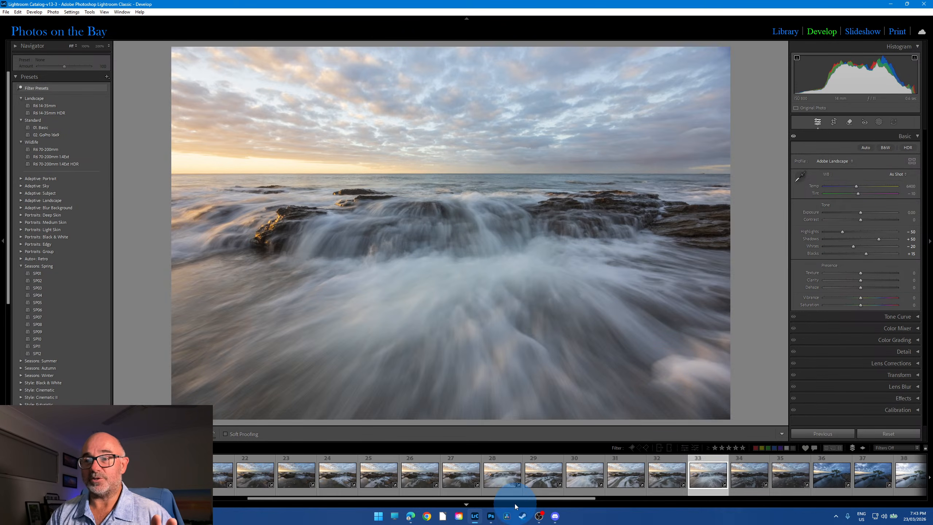
{"action": "left_click", "coordinate": [503, 491]}
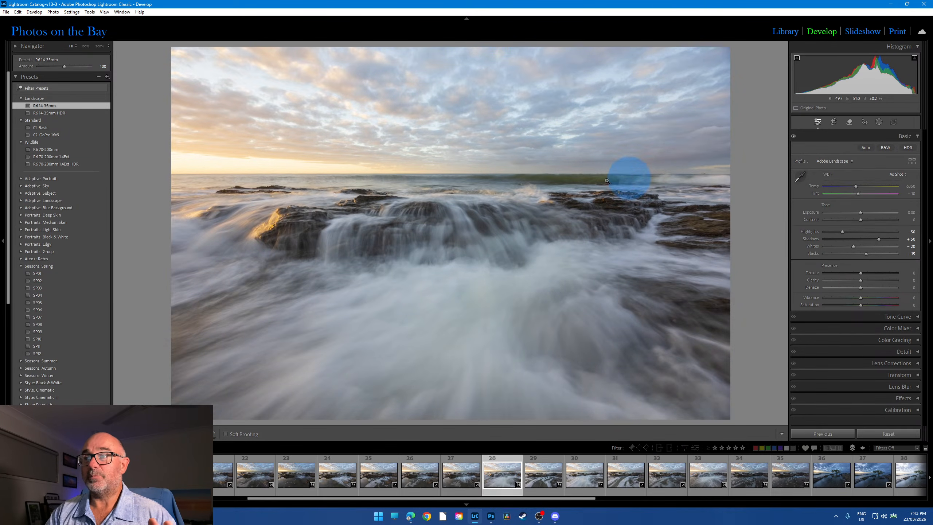
{"action": "left_click", "coordinate": [710, 493]}
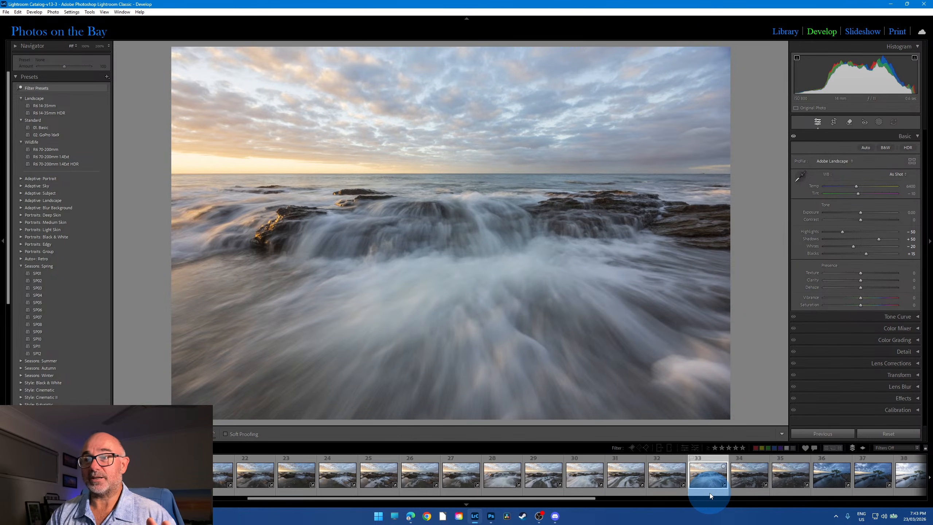
{"action": "left_click", "coordinate": [539, 492]}
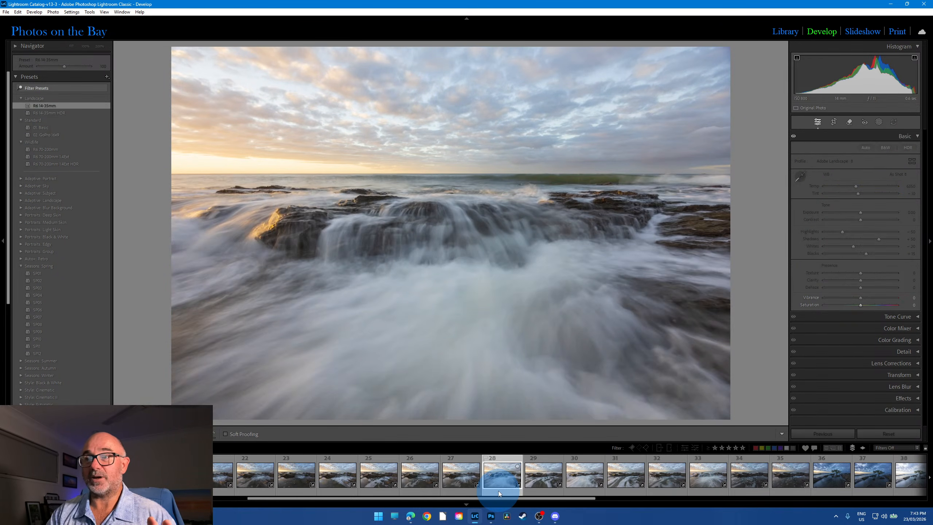
{"action": "left_click", "coordinate": [667, 492]}
{"action": "left_click", "coordinate": [706, 492]}
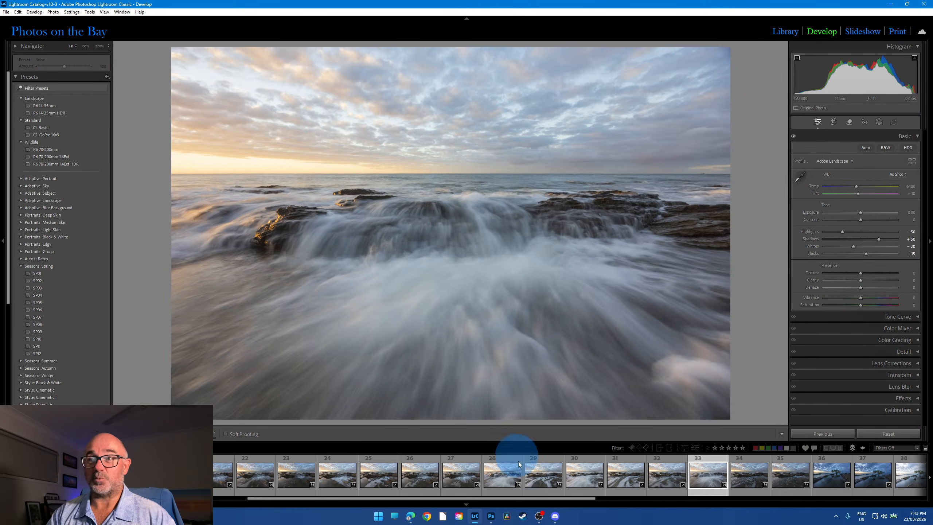
Crop photo 28 to a 2 x 1 aspect ratio, shifting the crop to include more sky.
{"action": "left_click", "coordinate": [503, 490]}
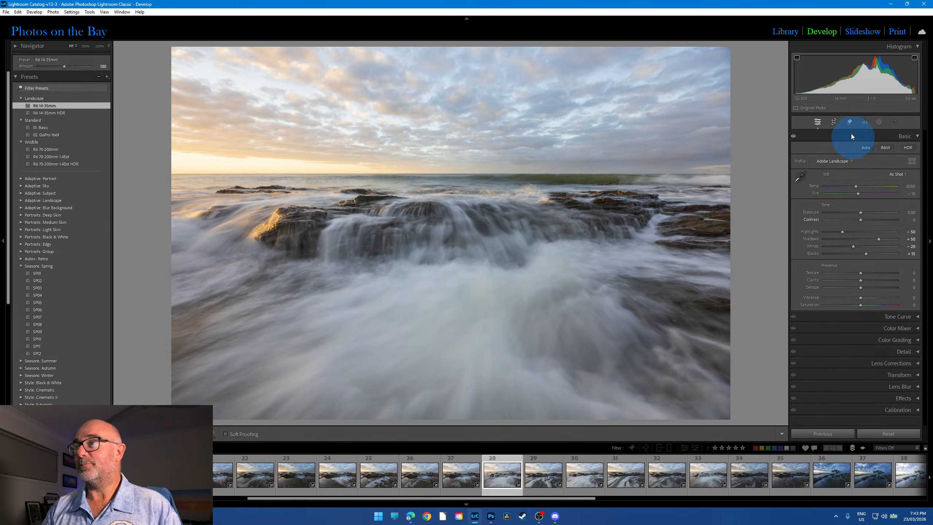
{"action": "left_click", "coordinate": [834, 123]}
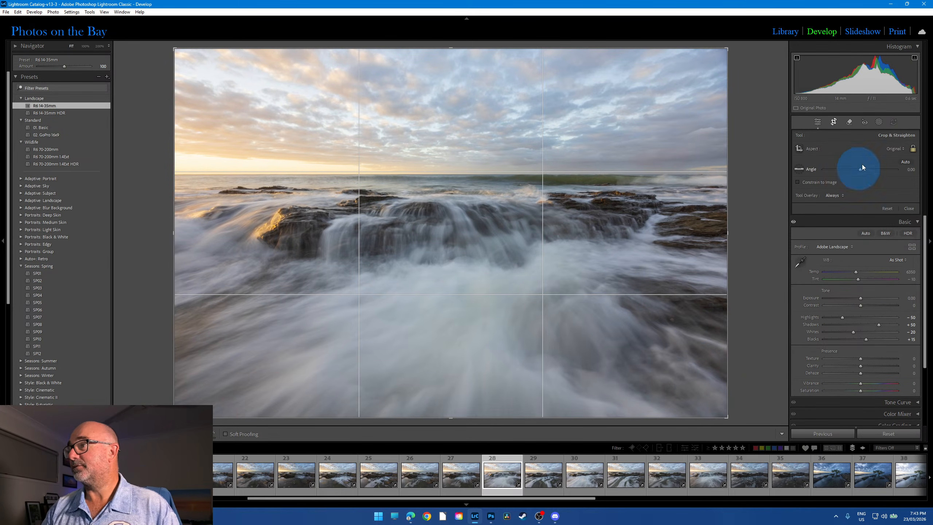
{"action": "left_click", "coordinate": [899, 150]}
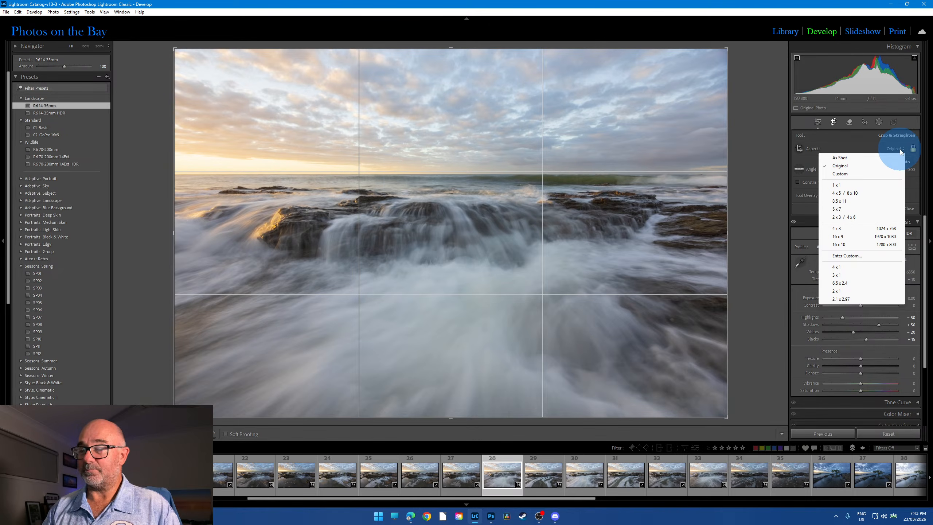
{"action": "left_click", "coordinate": [846, 291]}
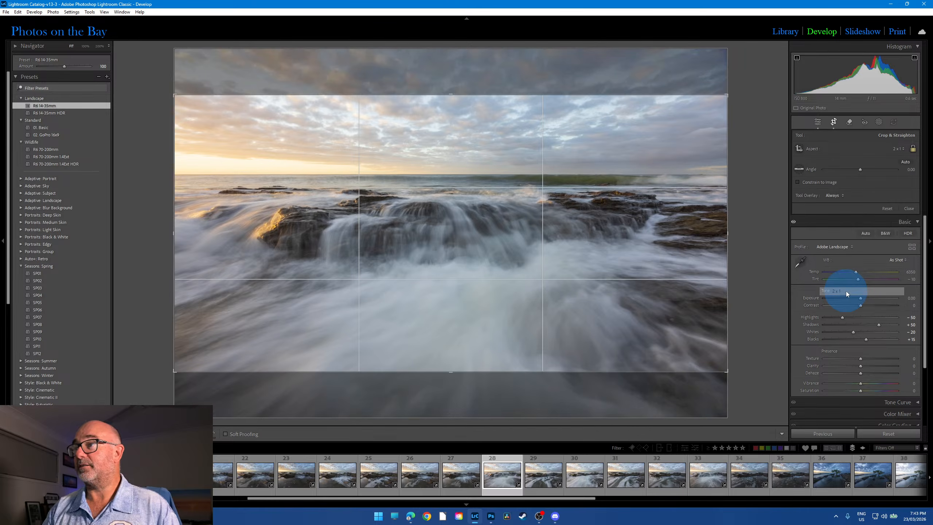
{"action": "left_click_drag", "start_coordinate": [604, 253], "coordinate": [600, 267]}
{"action": "left_click", "coordinate": [833, 124]}
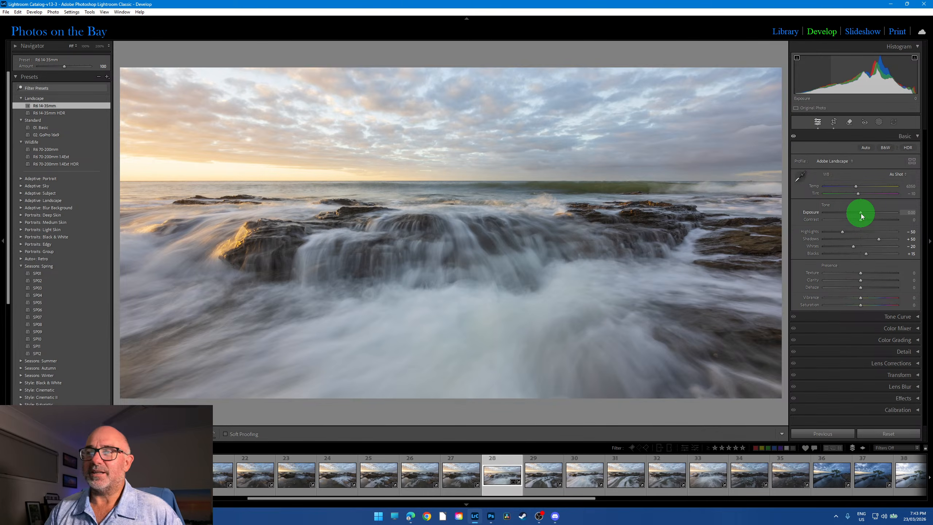
Lower photo 28's exposure to -0.40 and reset its whites and blacks to 0.
{"action": "left_click_drag", "start_coordinate": [862, 216], "coordinate": [858, 217]}
{"action": "double_click", "coordinate": [856, 247]}
{"action": "double_click", "coordinate": [868, 254]}
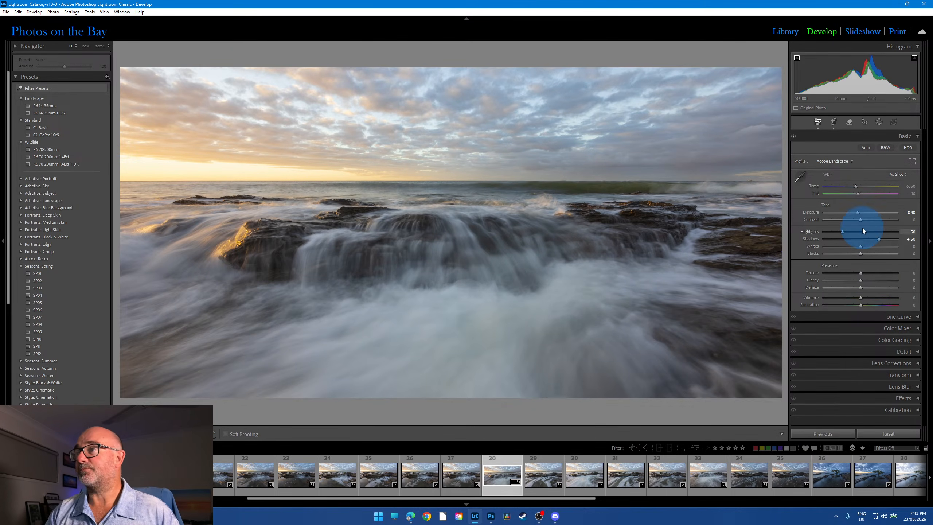
Lower photo 28's exposure to -0.50 and start a new brush mask with Whites at 100.
{"action": "left_click_drag", "start_coordinate": [856, 212], "coordinate": [857, 215]}
{"action": "left_click", "coordinate": [879, 122]}
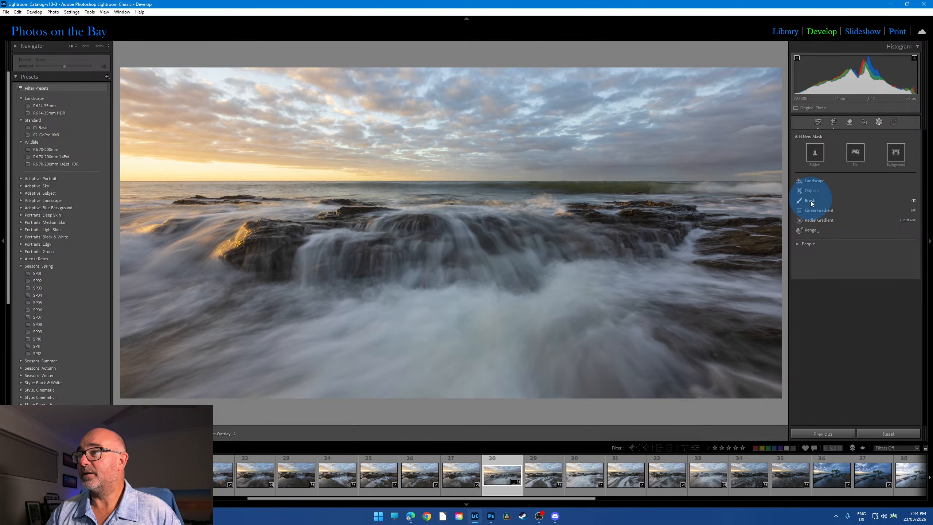
{"action": "left_click", "coordinate": [811, 201]}
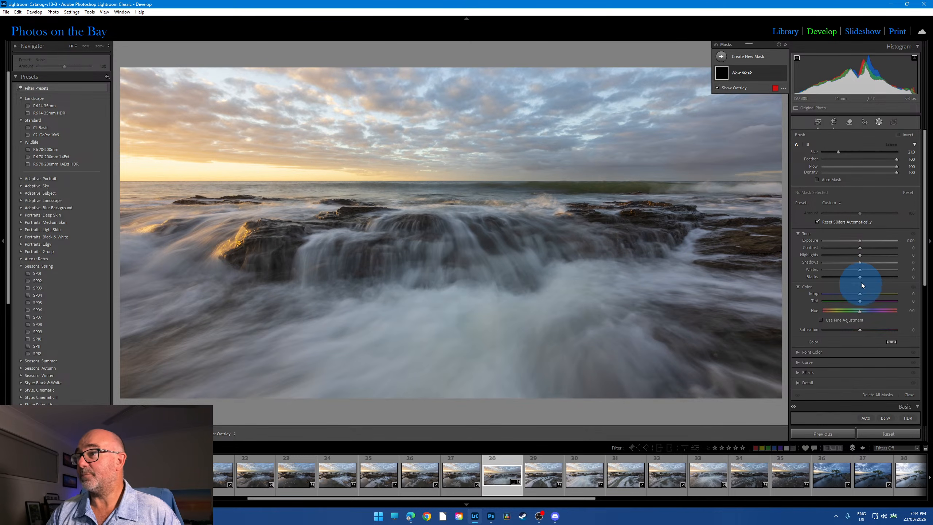
{"action": "left_click_drag", "start_coordinate": [861, 270], "coordinate": [896, 269]}
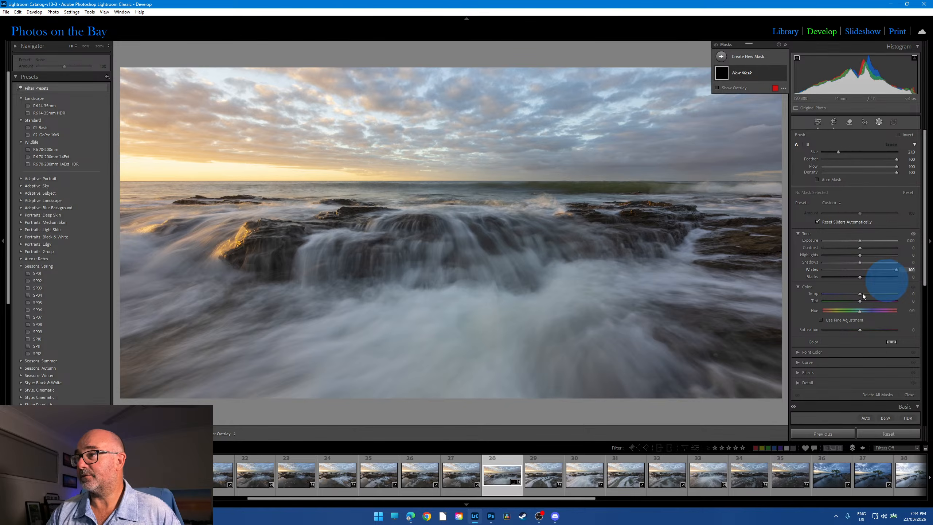
Paint the whites mask with a size 9 brush over the cascading water on the rocks and the streaks beside the sunlit rock.
{"action": "scroll", "coordinate": [413, 275], "scroll_direction": "down", "scroll_amount": 4}
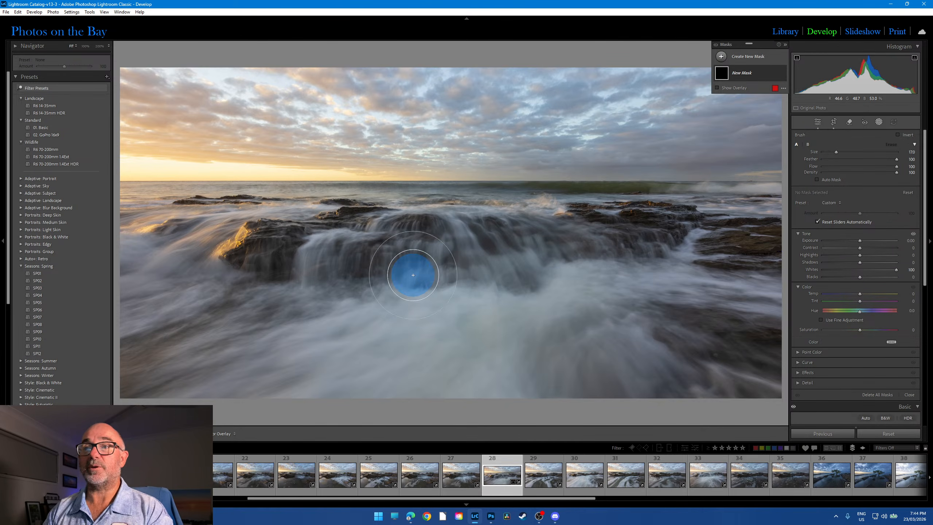
{"action": "scroll", "coordinate": [339, 268], "scroll_direction": "up", "scroll_amount": 1}
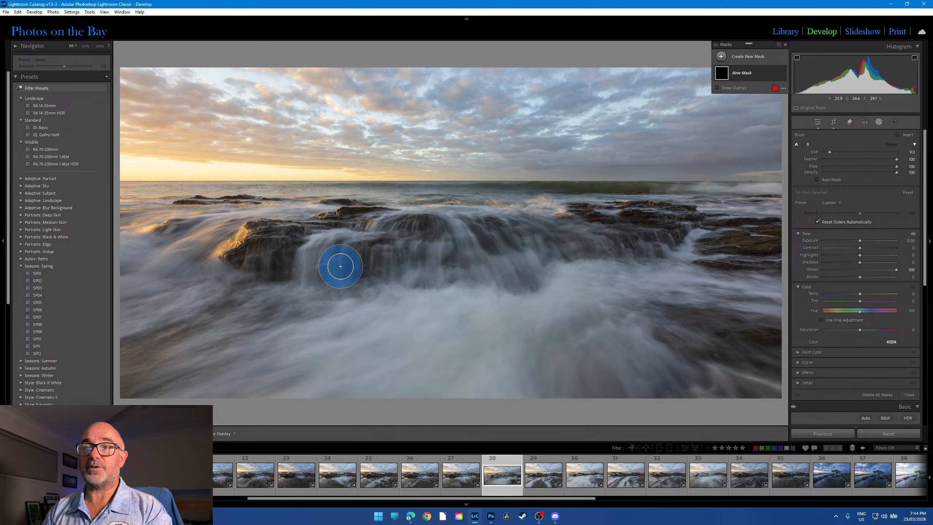
{"action": "mouse_move", "coordinate": [366, 238]}
{"action": "left_mouse_down"}
{"action": "mouse_move", "coordinate": [308, 256]}
{"action": "mouse_move", "coordinate": [302, 290]}
{"action": "left_mouse_up"}
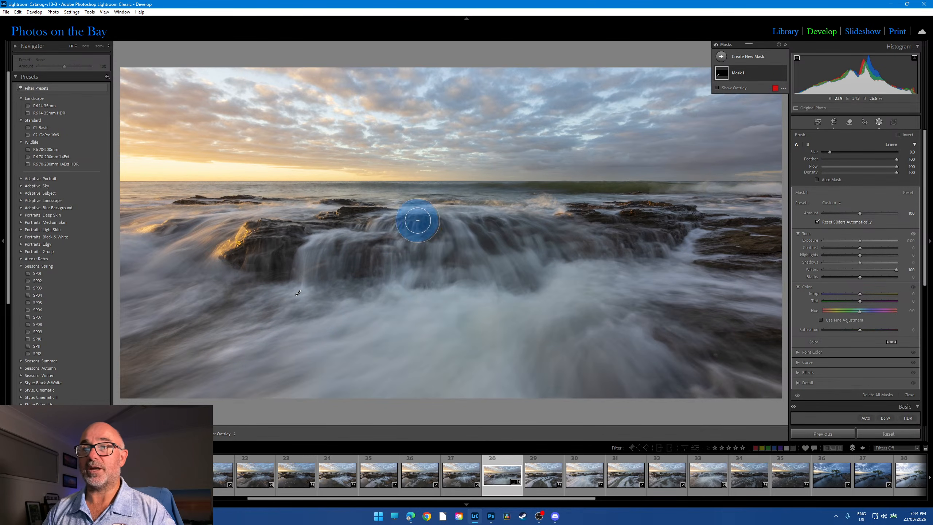
{"action": "mouse_move", "coordinate": [452, 227]}
{"action": "left_mouse_down"}
{"action": "mouse_move", "coordinate": [510, 307]}
{"action": "mouse_move", "coordinate": [478, 228]}
{"action": "mouse_move", "coordinate": [576, 297]}
{"action": "mouse_move", "coordinate": [521, 252]}
{"action": "mouse_move", "coordinate": [511, 228]}
{"action": "mouse_move", "coordinate": [609, 250]}
{"action": "mouse_move", "coordinate": [625, 280]}
{"action": "mouse_move", "coordinate": [556, 231]}
{"action": "mouse_move", "coordinate": [665, 257]}
{"action": "mouse_move", "coordinate": [711, 231]}
{"action": "mouse_move", "coordinate": [650, 329]}
{"action": "mouse_move", "coordinate": [697, 292]}
{"action": "left_mouse_up"}
{"action": "left_click", "coordinate": [132, 269]}
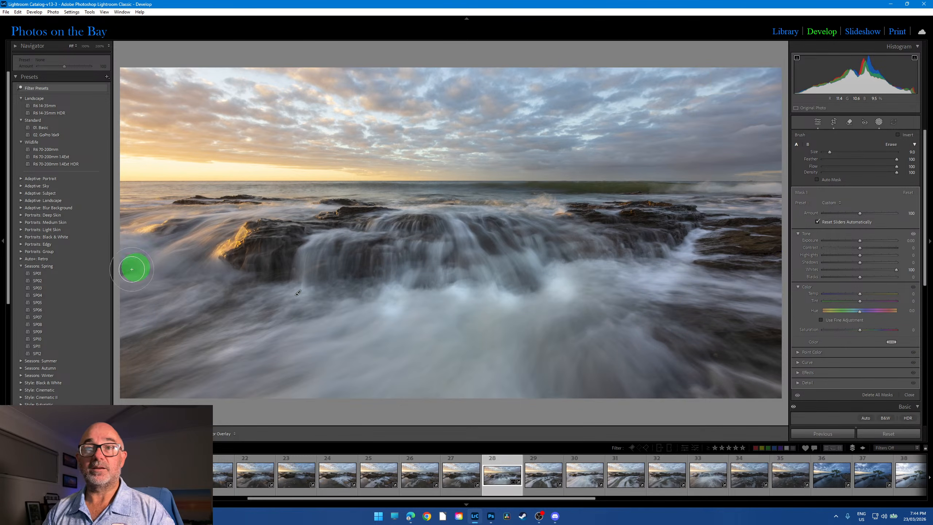
{"action": "left_click_drag", "start_coordinate": [309, 211], "coordinate": [114, 297]}
{"action": "left_click_drag", "start_coordinate": [169, 237], "coordinate": [121, 312]}
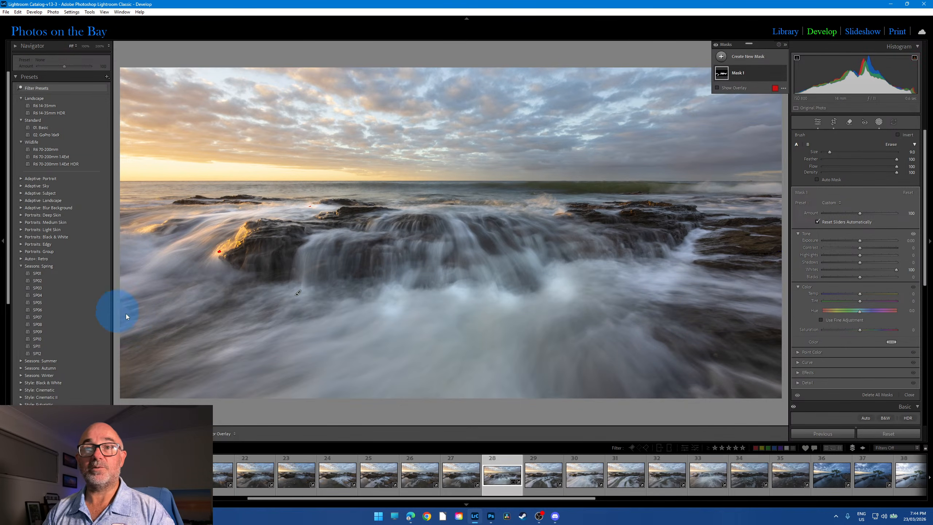
Extend the whites mask over the foreground water, enlarging the brush to size 20 for the central white water.
{"action": "left_click_drag", "start_coordinate": [233, 277], "coordinate": [74, 327]}
{"action": "mouse_move", "coordinate": [195, 279]}
{"action": "left_mouse_down"}
{"action": "mouse_move", "coordinate": [125, 295]}
{"action": "mouse_move", "coordinate": [84, 333]}
{"action": "left_mouse_up"}
{"action": "mouse_move", "coordinate": [393, 316]}
{"action": "left_mouse_down"}
{"action": "mouse_move", "coordinate": [179, 357]}
{"action": "mouse_move", "coordinate": [153, 374]}
{"action": "mouse_move", "coordinate": [271, 480]}
{"action": "left_mouse_up"}
{"action": "left_click_drag", "start_coordinate": [430, 305], "coordinate": [379, 399]}
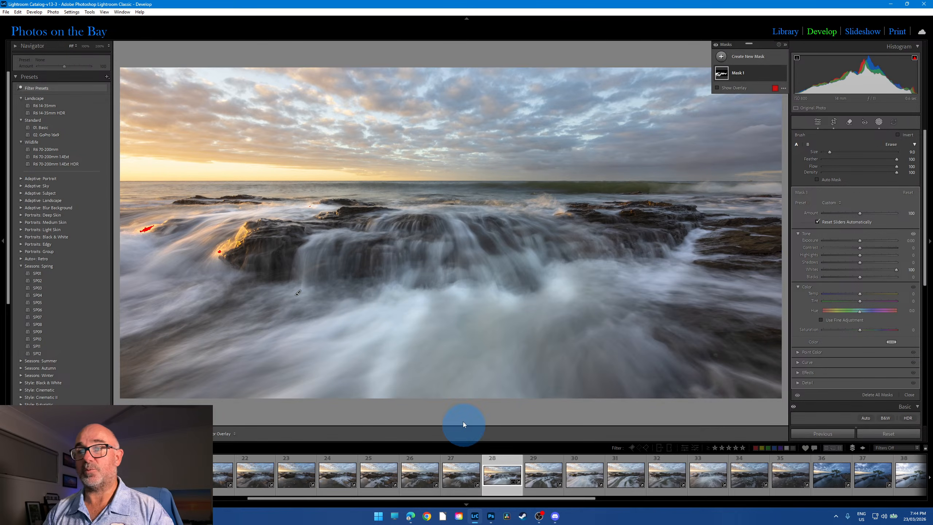
{"action": "scroll", "coordinate": [435, 333], "scroll_direction": "up", "scroll_amount": 5}
{"action": "mouse_move", "coordinate": [429, 307]}
{"action": "left_mouse_down"}
{"action": "mouse_move", "coordinate": [405, 343]}
{"action": "mouse_move", "coordinate": [451, 364]}
{"action": "mouse_move", "coordinate": [332, 382]}
{"action": "mouse_move", "coordinate": [195, 385]}
{"action": "mouse_move", "coordinate": [479, 341]}
{"action": "mouse_move", "coordinate": [714, 405]}
{"action": "mouse_move", "coordinate": [542, 361]}
{"action": "mouse_move", "coordinate": [605, 369]}
{"action": "mouse_move", "coordinate": [611, 295]}
{"action": "mouse_move", "coordinate": [810, 304]}
{"action": "left_mouse_up"}
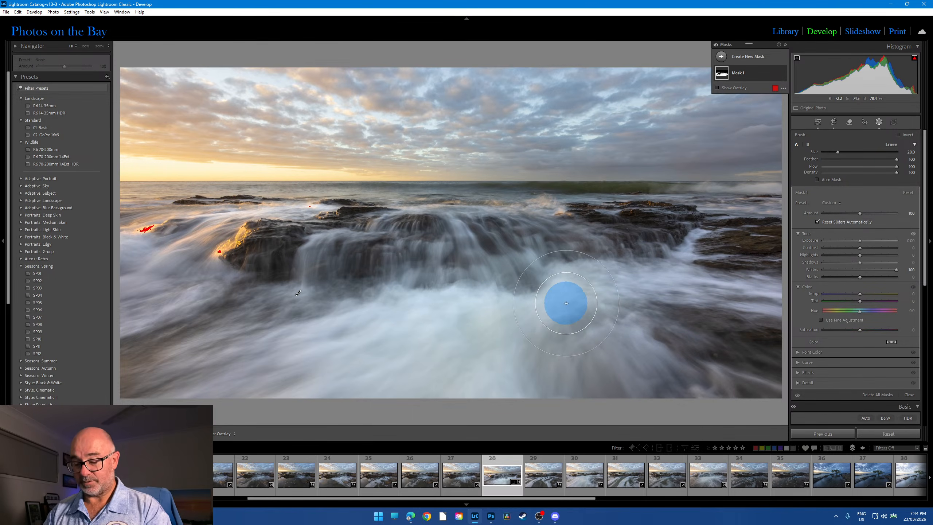
Reduce the brush to size 13 and paint the remaining water below the rock ledge into the whites mask.
{"action": "scroll", "coordinate": [546, 268], "scroll_direction": "down", "scroll_amount": 2}
{"action": "scroll", "coordinate": [519, 241], "scroll_direction": "down", "scroll_amount": 4}
{"action": "mouse_move", "coordinate": [486, 231]}
{"action": "left_mouse_down"}
{"action": "mouse_move", "coordinate": [574, 241]}
{"action": "mouse_move", "coordinate": [634, 293]}
{"action": "left_mouse_up"}
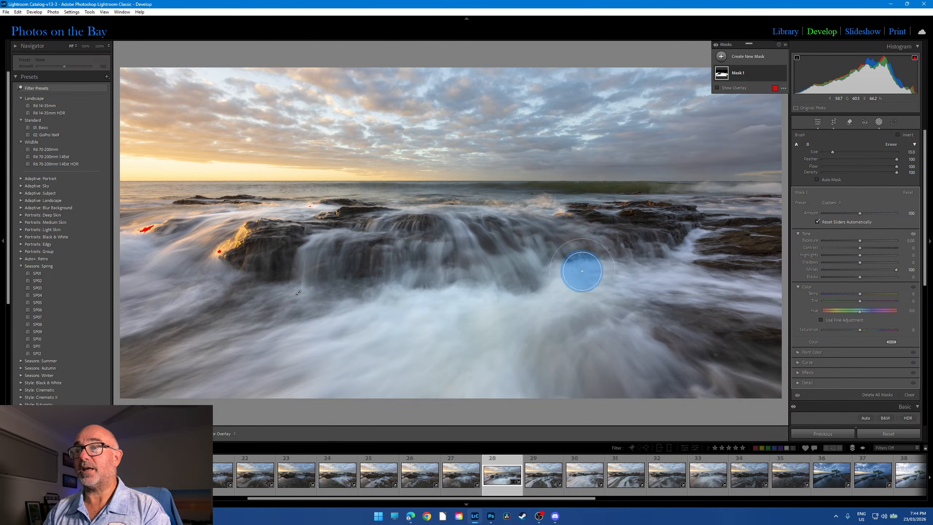
{"action": "mouse_move", "coordinate": [581, 272]}
{"action": "left_mouse_down"}
{"action": "mouse_move", "coordinate": [666, 263]}
{"action": "mouse_move", "coordinate": [673, 315]}
{"action": "left_mouse_up"}
{"action": "left_click_drag", "start_coordinate": [346, 267], "coordinate": [348, 290]}
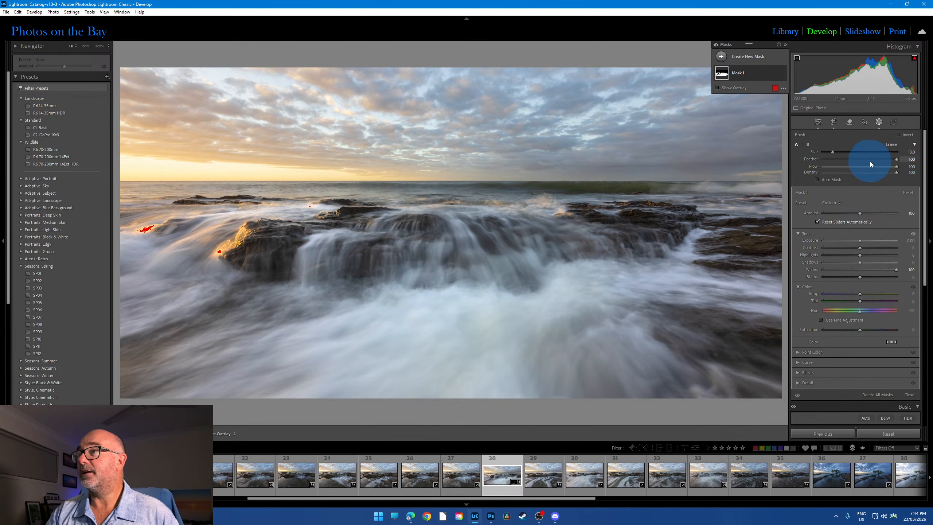
Reduce the whites mask's amount to 93 and brush the clipped highlight at the photo's left edge out of the mask.
{"action": "mouse_move", "coordinate": [864, 213]}
{"action": "left_mouse_down"}
{"action": "mouse_move", "coordinate": [825, 213]}
{"action": "mouse_move", "coordinate": [858, 214]}
{"action": "left_mouse_up"}
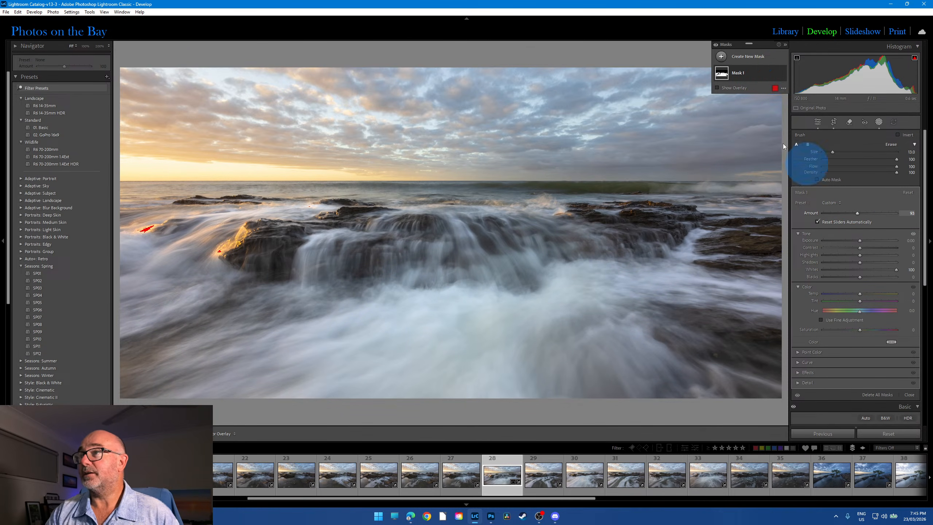
{"action": "right_click", "coordinate": [767, 76]}
{"action": "left_click", "coordinate": [767, 76]}
{"action": "left_click", "coordinate": [771, 96]}
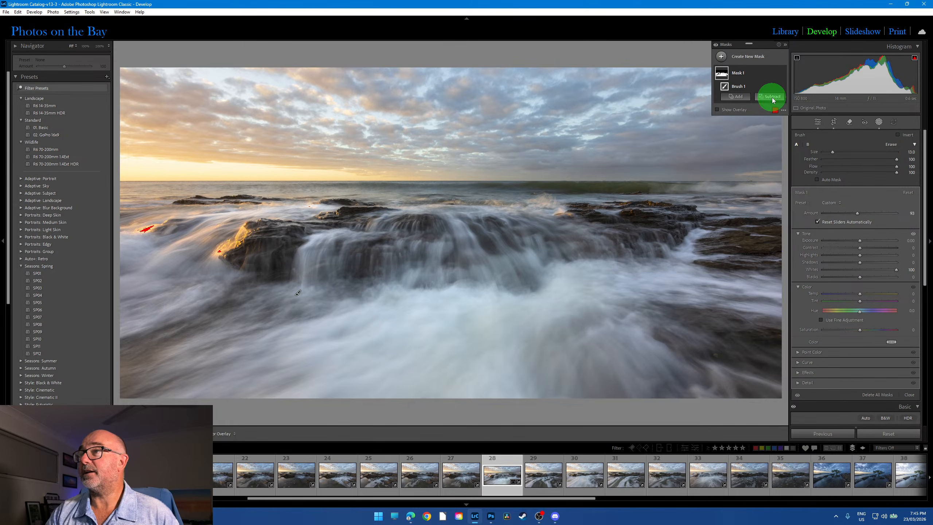
{"action": "left_click", "coordinate": [775, 176]}
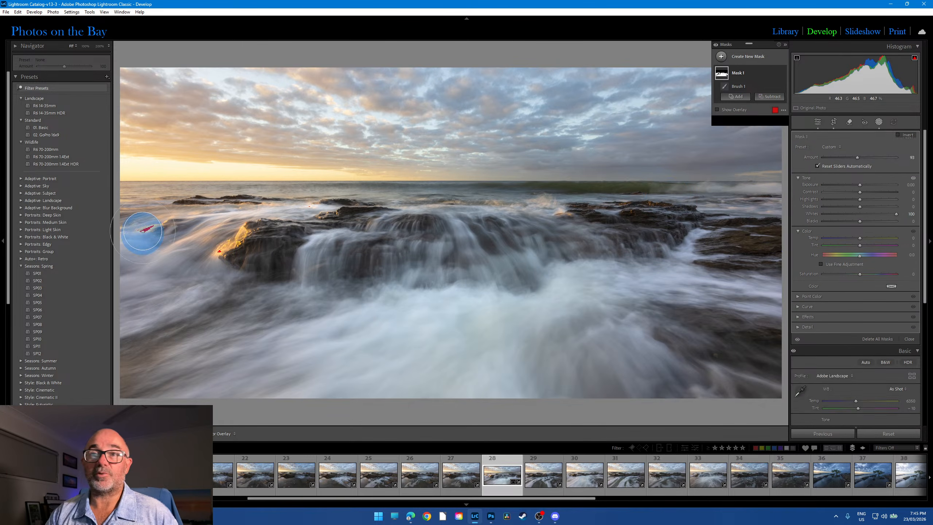
{"action": "mouse_move", "coordinate": [142, 230]}
{"action": "left_mouse_down"}
{"action": "mouse_move", "coordinate": [122, 237]}
{"action": "mouse_move", "coordinate": [148, 222]}
{"action": "mouse_move", "coordinate": [201, 221]}
{"action": "mouse_move", "coordinate": [86, 225]}
{"action": "mouse_move", "coordinate": [215, 214]}
{"action": "mouse_move", "coordinate": [139, 207]}
{"action": "mouse_move", "coordinate": [236, 192]}
{"action": "mouse_move", "coordinate": [335, 186]}
{"action": "mouse_move", "coordinate": [91, 192]}
{"action": "mouse_move", "coordinate": [117, 189]}
{"action": "left_mouse_up"}
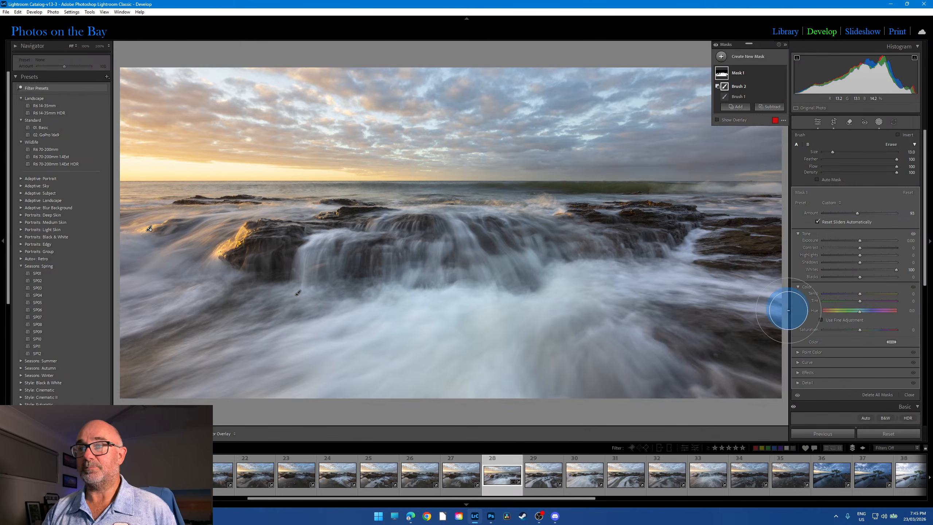
Create a second brush mask with Texture 28 and Clarity 26 and paint it over the rocks and cascading water.
{"action": "left_click", "coordinate": [753, 58]}
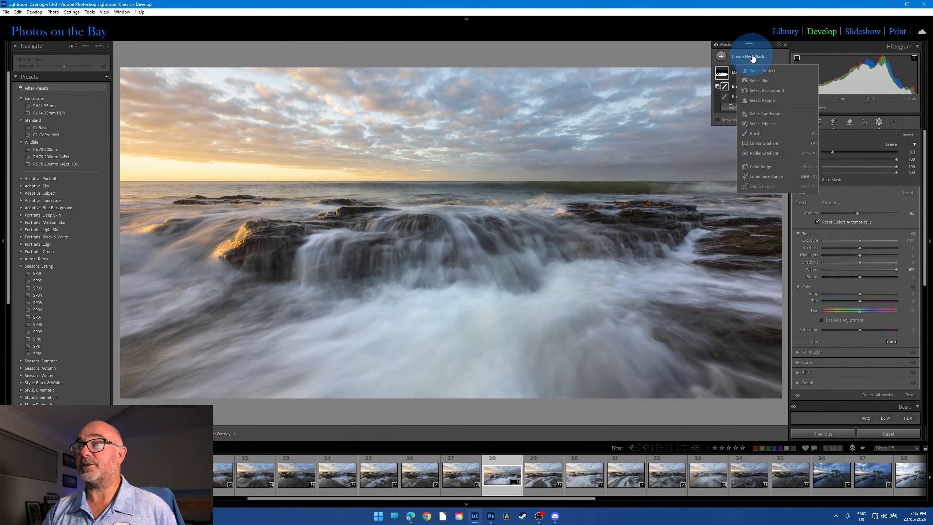
{"action": "left_click", "coordinate": [756, 133]}
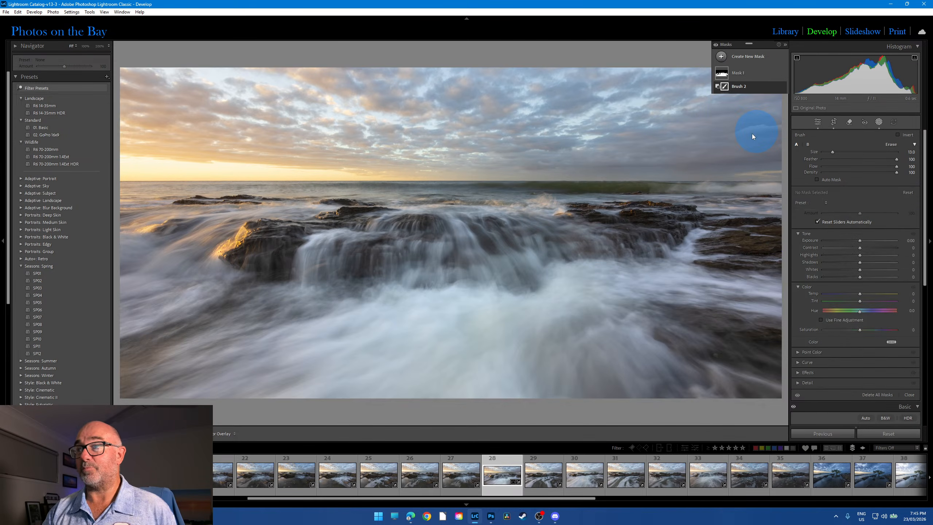
{"action": "left_click", "coordinate": [796, 373]}
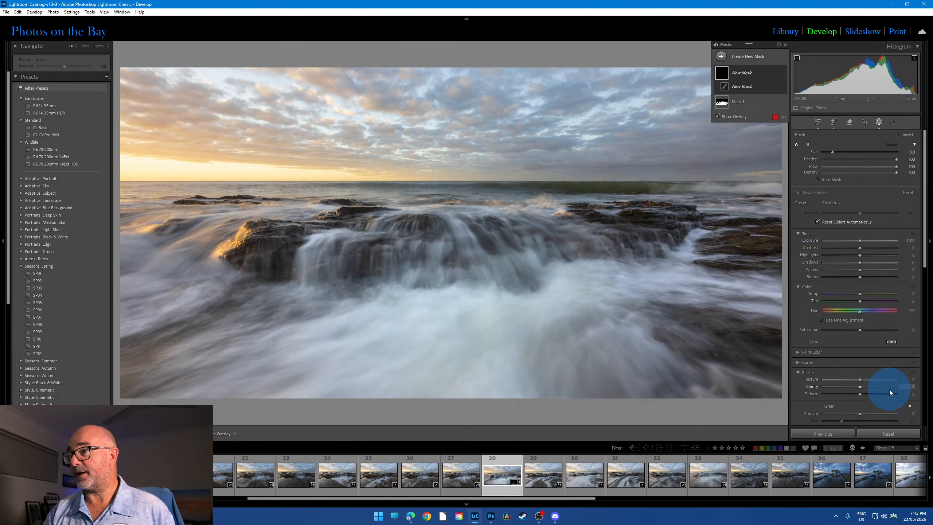
{"action": "left_click_drag", "start_coordinate": [860, 382], "coordinate": [870, 387]}
{"action": "mouse_move", "coordinate": [470, 272]}
{"action": "left_mouse_down"}
{"action": "mouse_move", "coordinate": [503, 284]}
{"action": "mouse_move", "coordinate": [492, 269]}
{"action": "mouse_move", "coordinate": [426, 252]}
{"action": "mouse_move", "coordinate": [637, 245]}
{"action": "mouse_move", "coordinate": [607, 239]}
{"action": "mouse_move", "coordinate": [665, 239]}
{"action": "mouse_move", "coordinate": [688, 257]}
{"action": "mouse_move", "coordinate": [760, 252]}
{"action": "mouse_move", "coordinate": [641, 232]}
{"action": "mouse_move", "coordinate": [129, 265]}
{"action": "mouse_move", "coordinate": [194, 248]}
{"action": "mouse_move", "coordinate": [479, 249]}
{"action": "mouse_move", "coordinate": [389, 248]}
{"action": "mouse_move", "coordinate": [562, 263]}
{"action": "mouse_move", "coordinate": [569, 275]}
{"action": "mouse_move", "coordinate": [376, 274]}
{"action": "mouse_move", "coordinate": [142, 292]}
{"action": "mouse_move", "coordinate": [138, 281]}
{"action": "mouse_move", "coordinate": [389, 260]}
{"action": "mouse_move", "coordinate": [597, 259]}
{"action": "mouse_move", "coordinate": [596, 250]}
{"action": "mouse_move", "coordinate": [611, 264]}
{"action": "mouse_move", "coordinate": [688, 271]}
{"action": "mouse_move", "coordinate": [596, 256]}
{"action": "mouse_move", "coordinate": [500, 284]}
{"action": "mouse_move", "coordinate": [621, 238]}
{"action": "mouse_move", "coordinate": [408, 254]}
{"action": "mouse_move", "coordinate": [362, 245]}
{"action": "mouse_move", "coordinate": [160, 248]}
{"action": "mouse_move", "coordinate": [135, 305]}
{"action": "mouse_move", "coordinate": [233, 262]}
{"action": "left_mouse_up"}
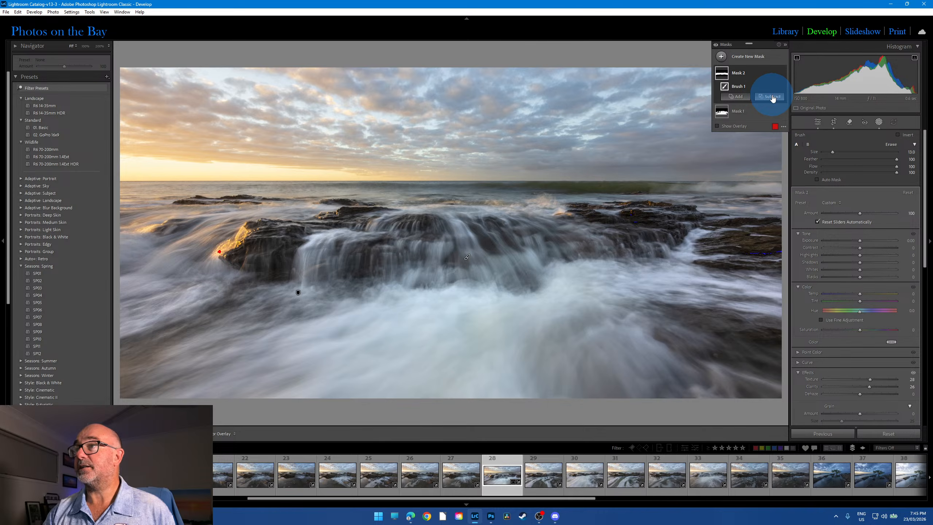
Subtract the clipped edge of the sunlit rock from the texture and clarity mask with a brush, and leave masking.
{"action": "left_click", "coordinate": [772, 98]}
{"action": "left_click", "coordinate": [782, 178]}
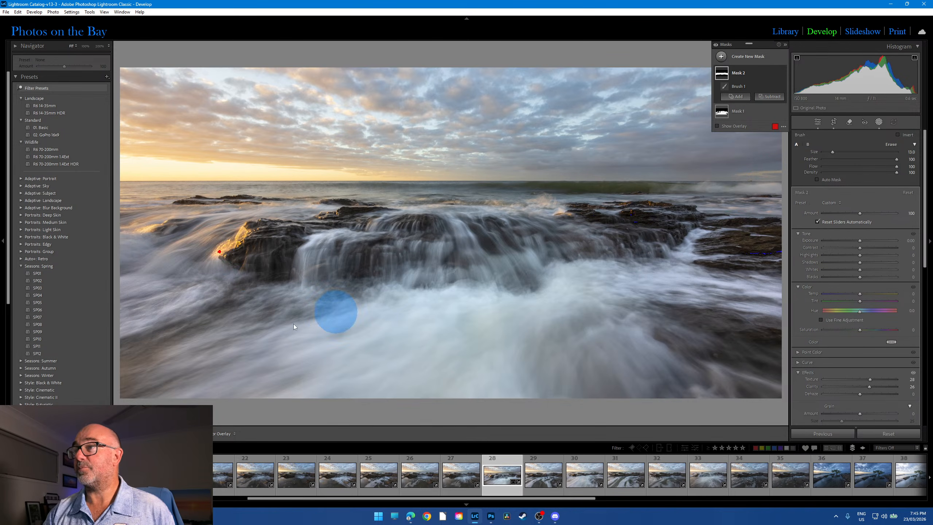
{"action": "left_click_drag", "start_coordinate": [209, 253], "coordinate": [222, 254]}
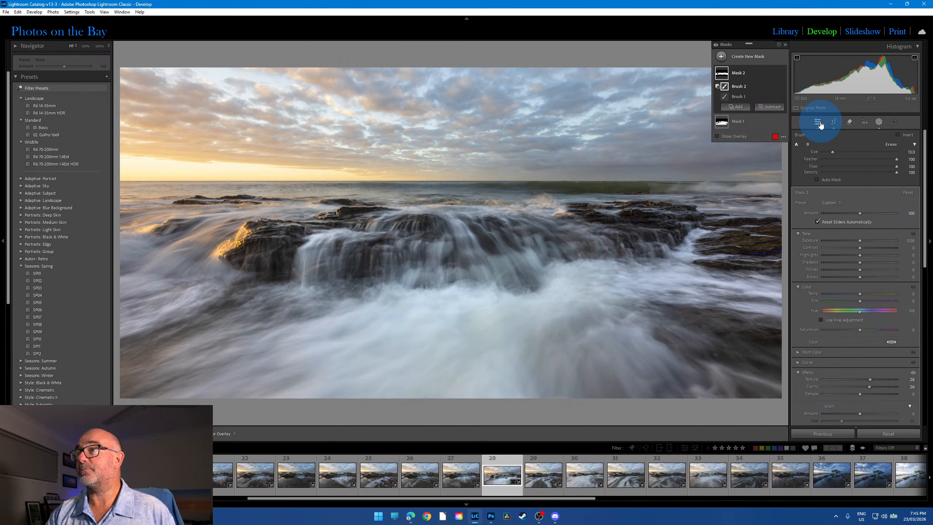
{"action": "key", "text": "shift+w"}
Toggle repeatedly between the before and after views of photo 28 to compare the edit with the original.
{"action": "key", "text": "backslash"}
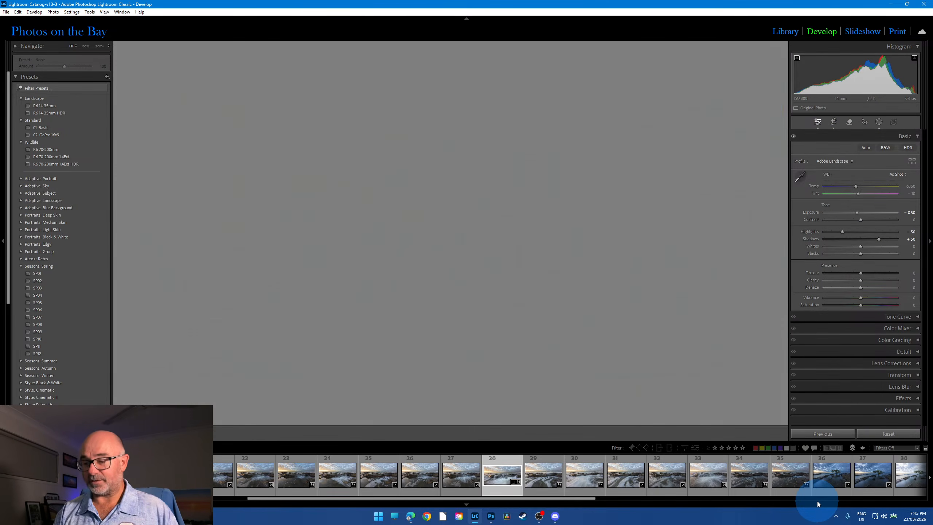
{"action": "key", "text": "backslash"}
{"action": "key", "text": "backslash"}
{"action": "key", "text": "backslash"}
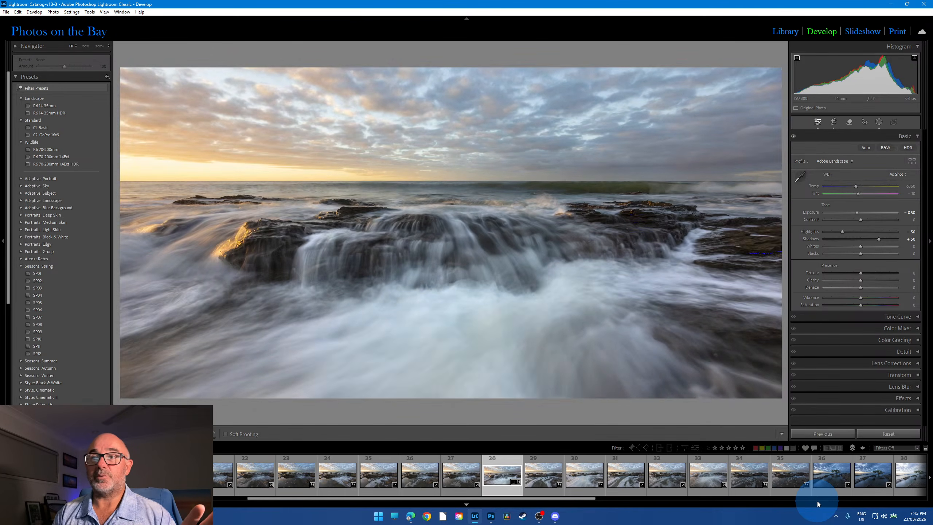
{"action": "key", "text": "backslash"}
{"action": "key", "text": "backslash"}
{"action": "key", "text": "backslash"}
{"action": "key", "text": "backslash"}
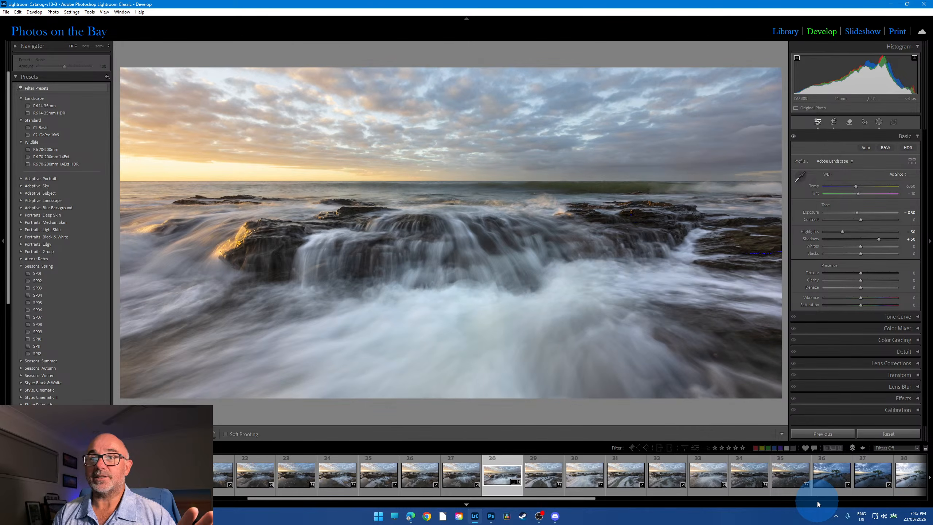
{"action": "key", "text": "backslash"}
{"action": "key", "text": "backslash"}
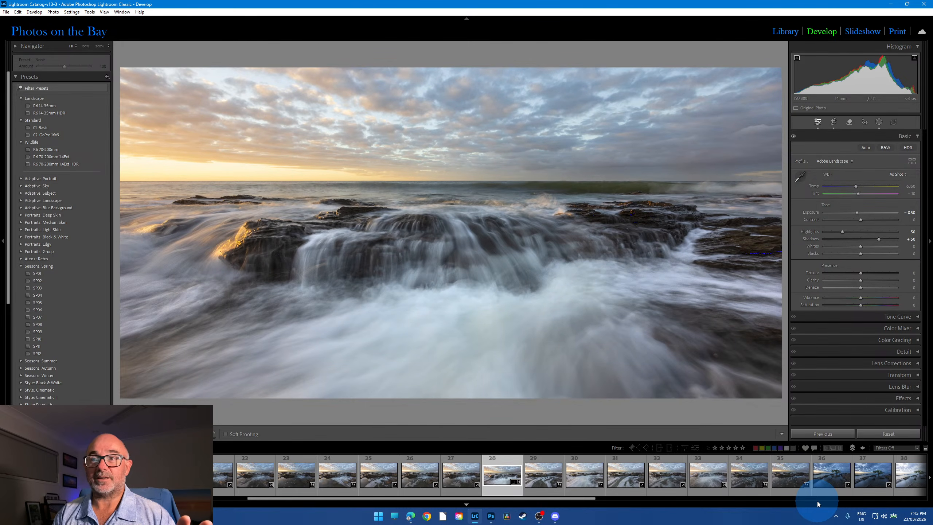
{"action": "key", "text": "backslash"}
{"action": "key", "text": "backslash"}
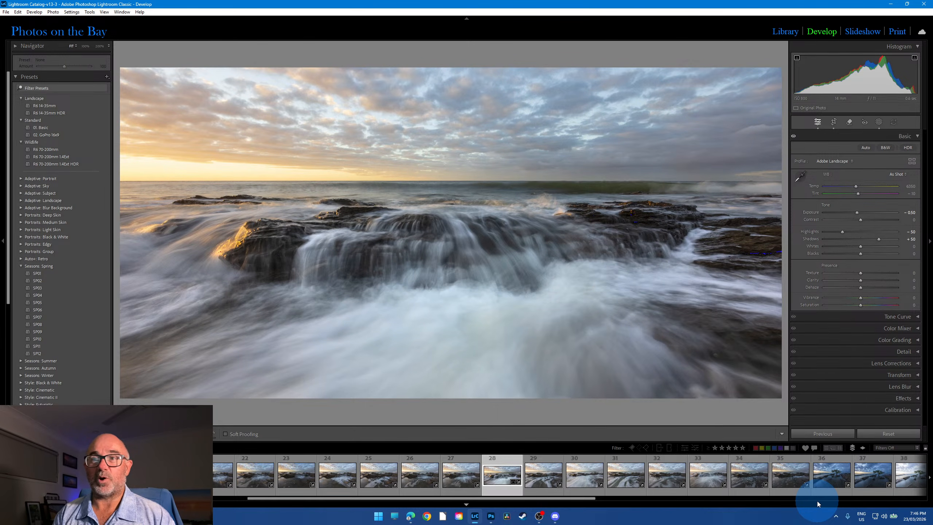
{"action": "key", "text": "backslash"}
{"action": "key", "text": "backslash"}
{"action": "key", "text": "backslash"}
{"action": "key", "text": "backslash"}
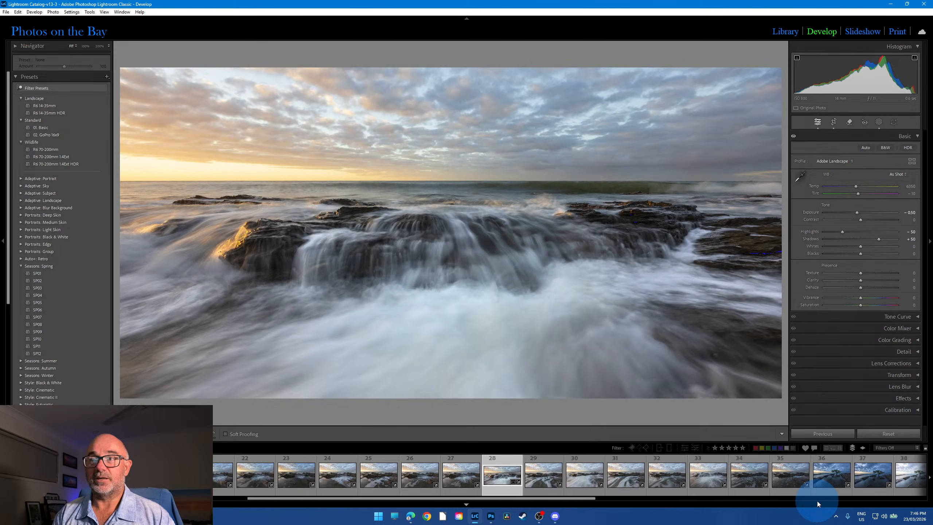
{"action": "key", "text": "backslash"}
{"action": "key", "text": "backslash"}
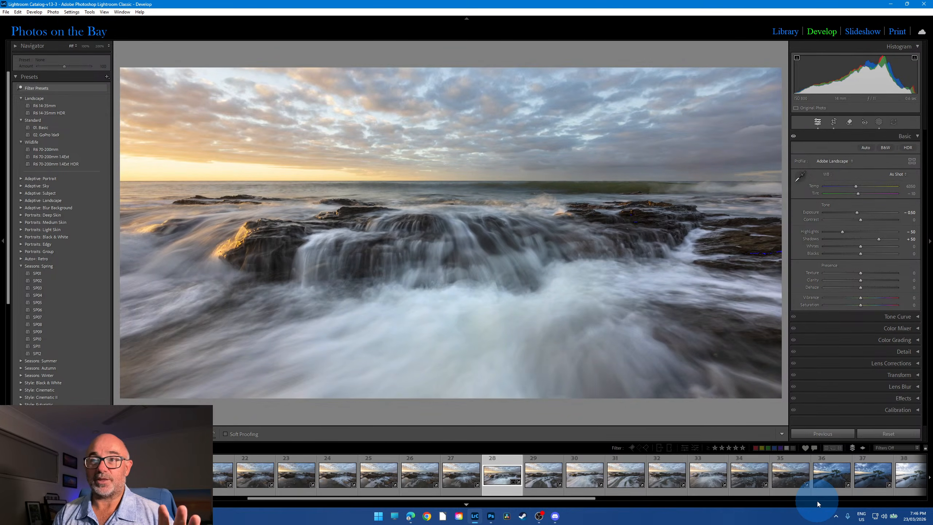
{"action": "key", "text": "backslash"}
{"action": "key", "text": "backslash"}
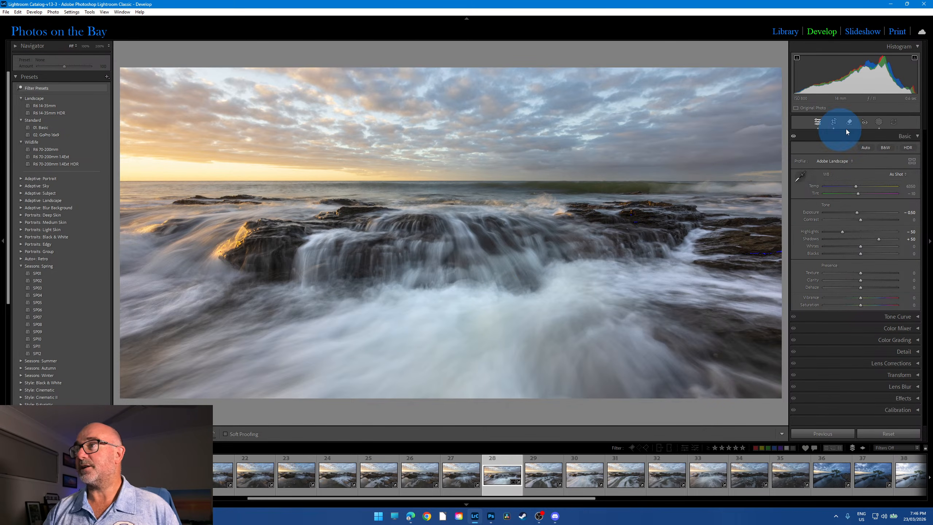
Add a linear gradient mask over the sky, fading out from above the horizon down to the top of the rocks.
{"action": "left_click", "coordinate": [879, 121]}
{"action": "left_click", "coordinate": [754, 55]}
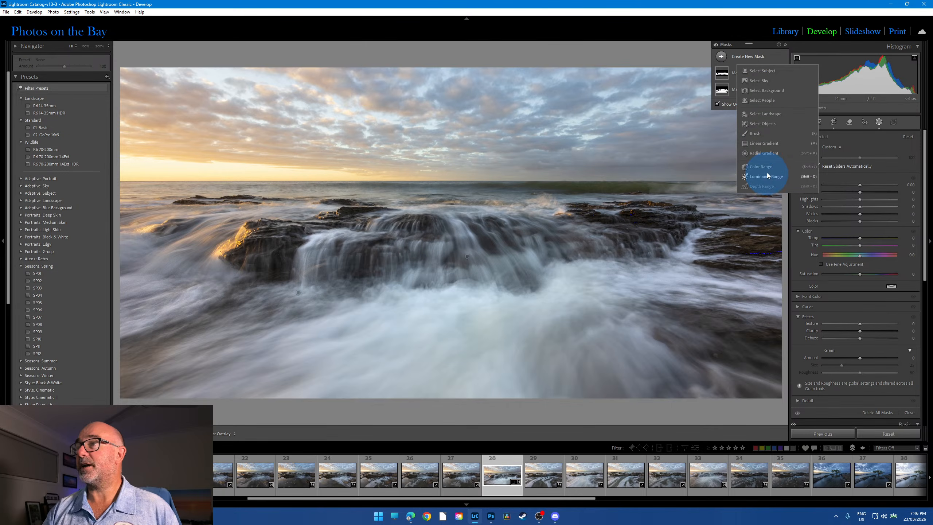
{"action": "left_click", "coordinate": [617, 317]}
{"action": "key", "text": "m"}
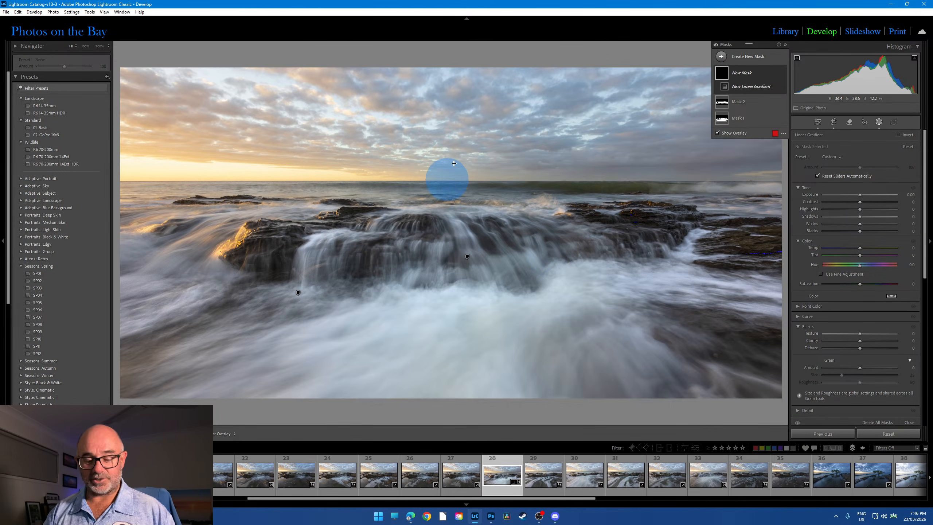
{"action": "left_click_drag", "start_coordinate": [445, 128], "coordinate": [445, 216]}
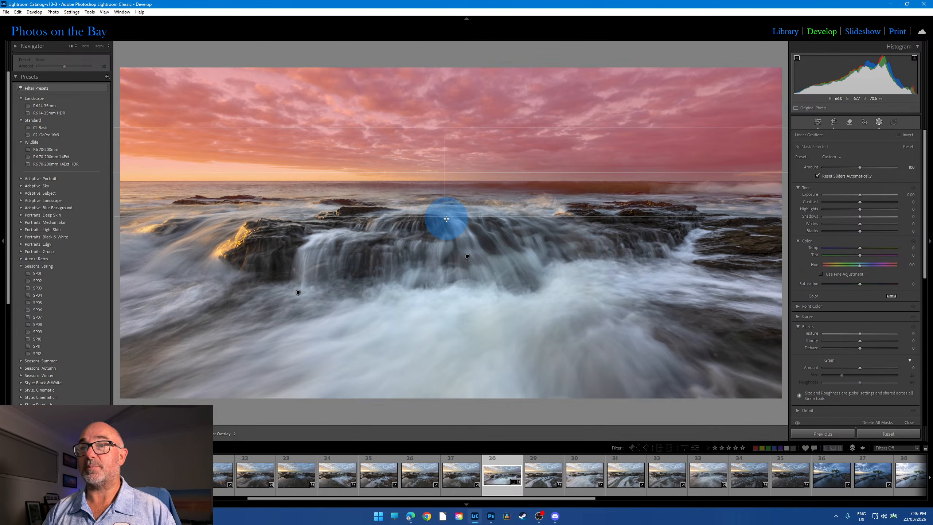
Lower the sky gradient's exposure to about -0.64, raise its contrast, and return to the basic adjustments.
{"action": "left_click_drag", "start_coordinate": [861, 195], "coordinate": [857, 198]}
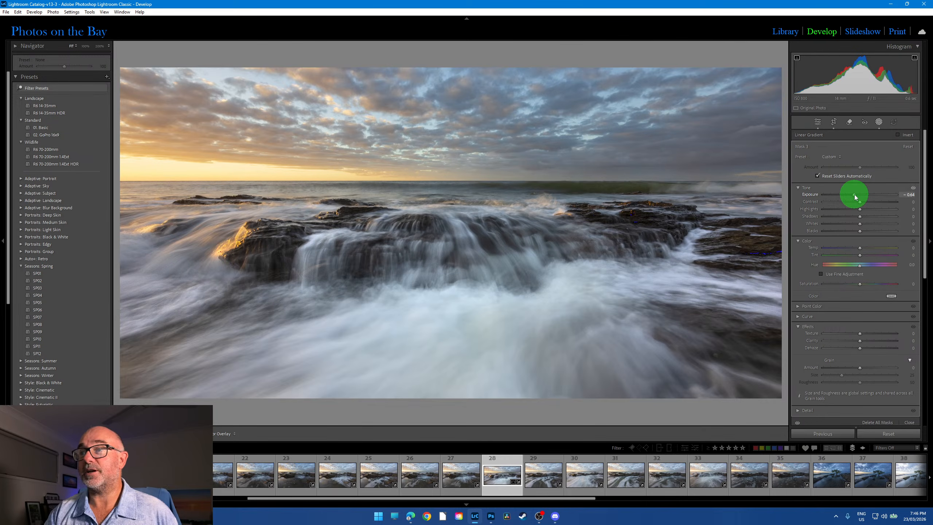
{"action": "left_click_drag", "start_coordinate": [854, 194], "coordinate": [873, 201]}
{"action": "left_click", "coordinate": [817, 122]}
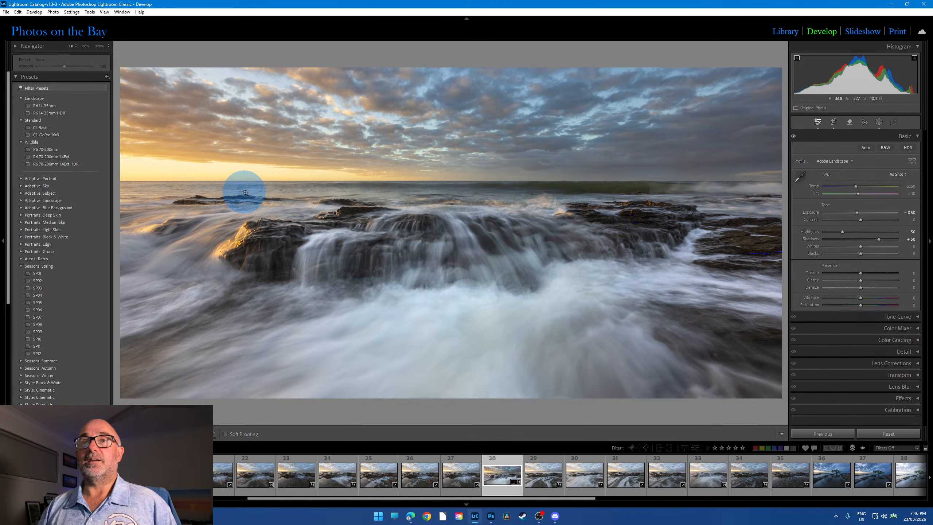
Add a large radial gradient mask over the glowing sky and sea, centred on the horizon near the photo's left edge.
{"action": "left_click", "coordinate": [879, 121]}
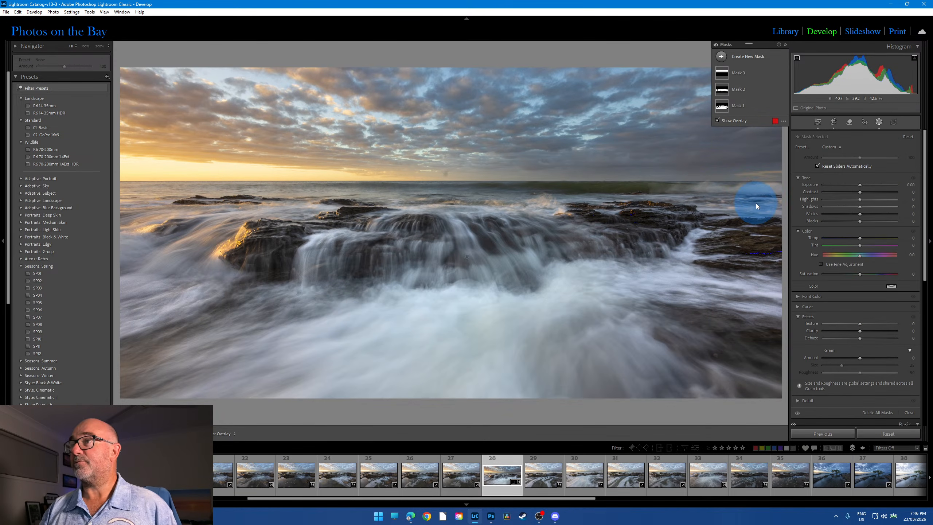
{"action": "left_click", "coordinate": [745, 57]}
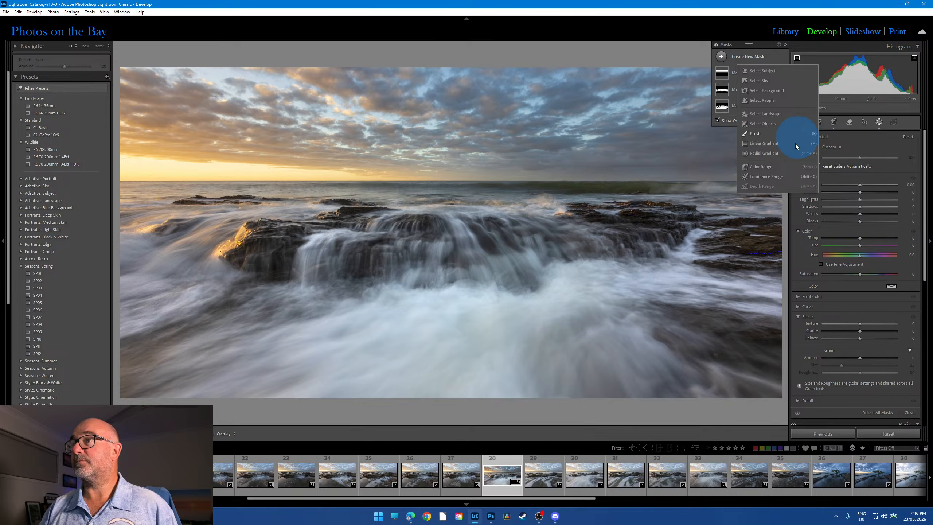
{"action": "left_click", "coordinate": [768, 152]}
{"action": "left_click_drag", "start_coordinate": [143, 165], "coordinate": [610, 266]}
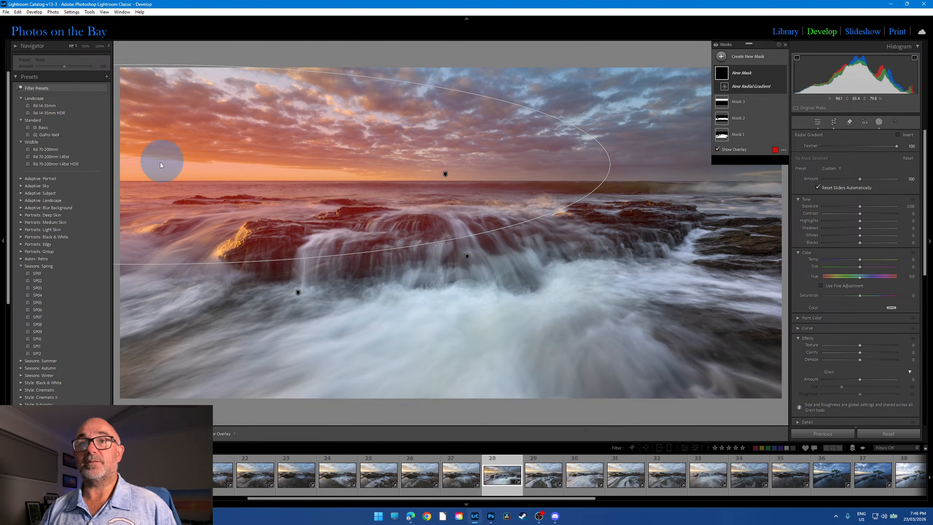
{"action": "left_click_drag", "start_coordinate": [142, 164], "coordinate": [154, 183]}
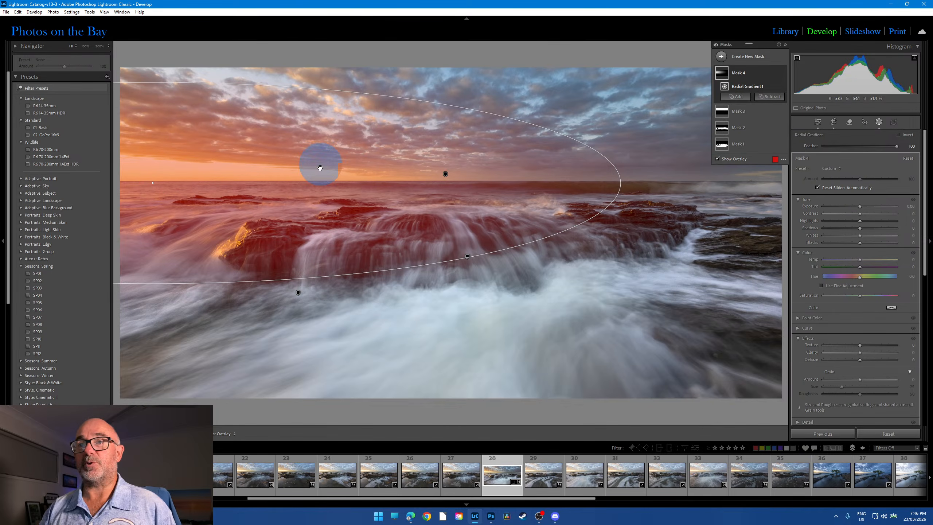
Set the radial mask's Temp to 21, Texture to -17, Clarity to -18 and Dehaze to -10, compare it on and off, and leave masking.
{"action": "left_click_drag", "start_coordinate": [860, 259], "coordinate": [868, 262]}
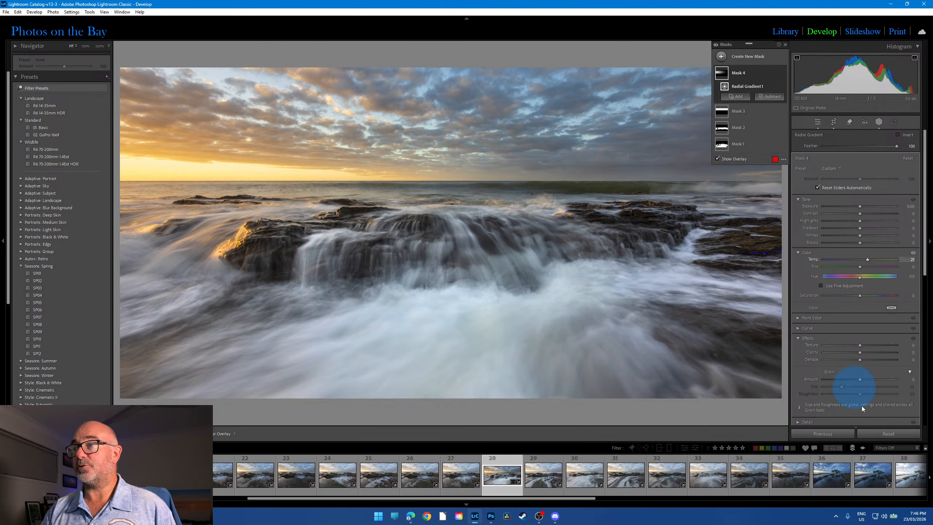
{"action": "mouse_move", "coordinate": [860, 353]}
{"action": "left_mouse_down"}
{"action": "mouse_move", "coordinate": [856, 361]}
{"action": "mouse_move", "coordinate": [854, 345]}
{"action": "left_mouse_up"}
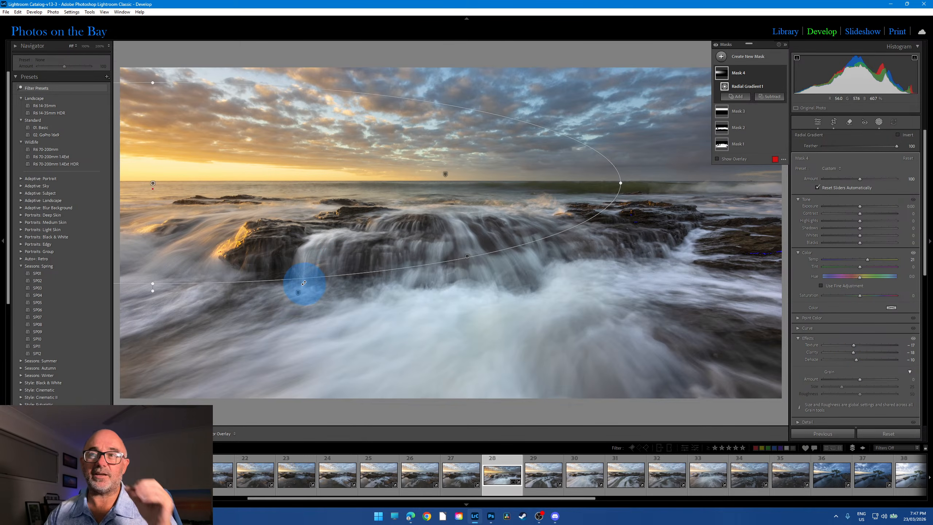
{"action": "left_click", "coordinate": [783, 74]}
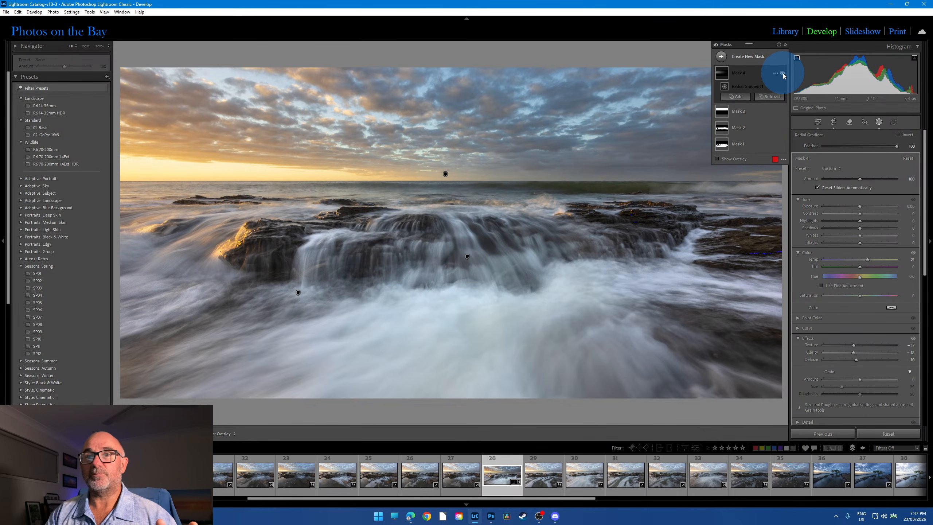
{"action": "left_click", "coordinate": [783, 73]}
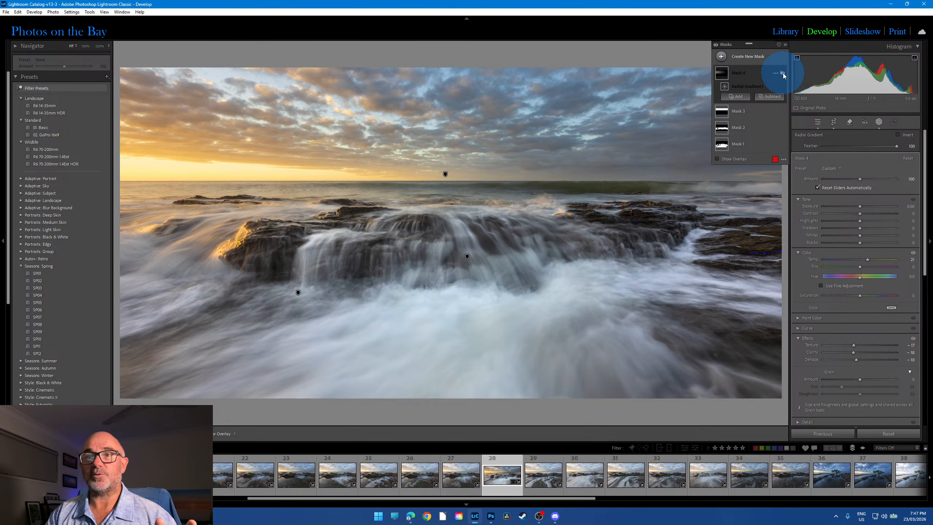
{"action": "left_click", "coordinate": [783, 73]}
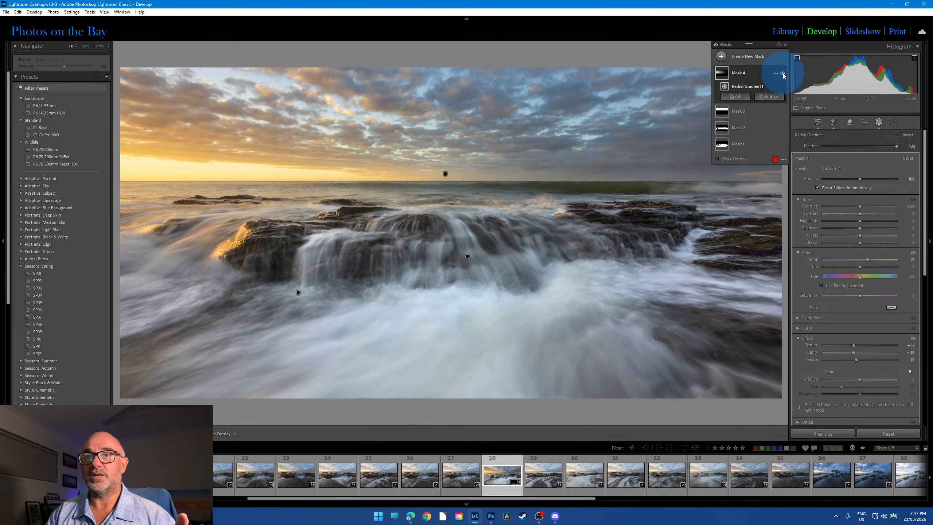
{"action": "left_click", "coordinate": [880, 125]}
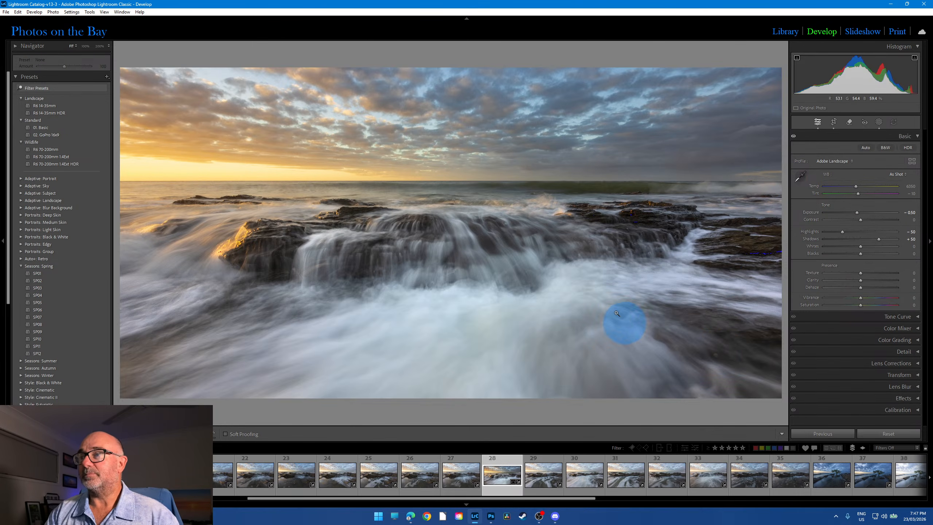
Inspect the green wave on the horizon up close, then paint a new brush mask along it with a size 5 brush.
{"action": "left_click", "coordinate": [629, 184]}
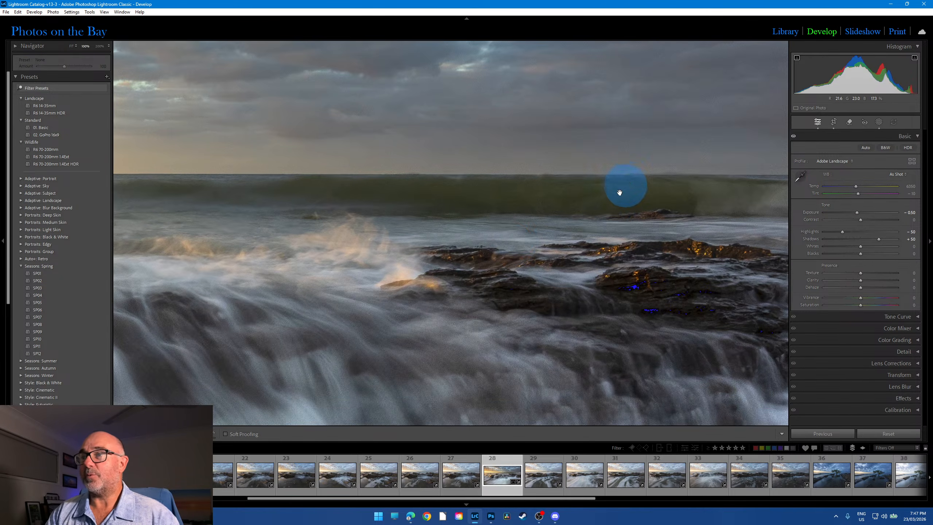
{"action": "left_click", "coordinate": [595, 200]}
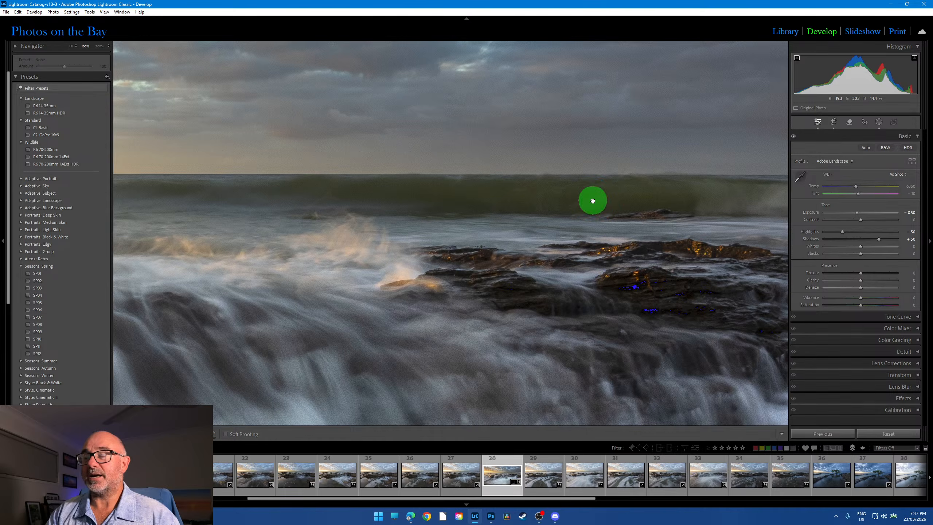
{"action": "left_click", "coordinate": [879, 123]}
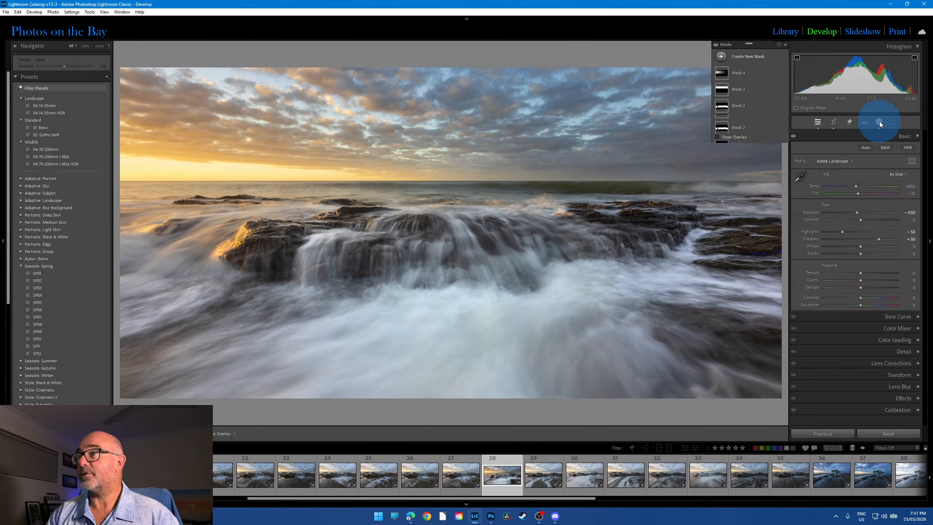
{"action": "left_click", "coordinate": [749, 60]}
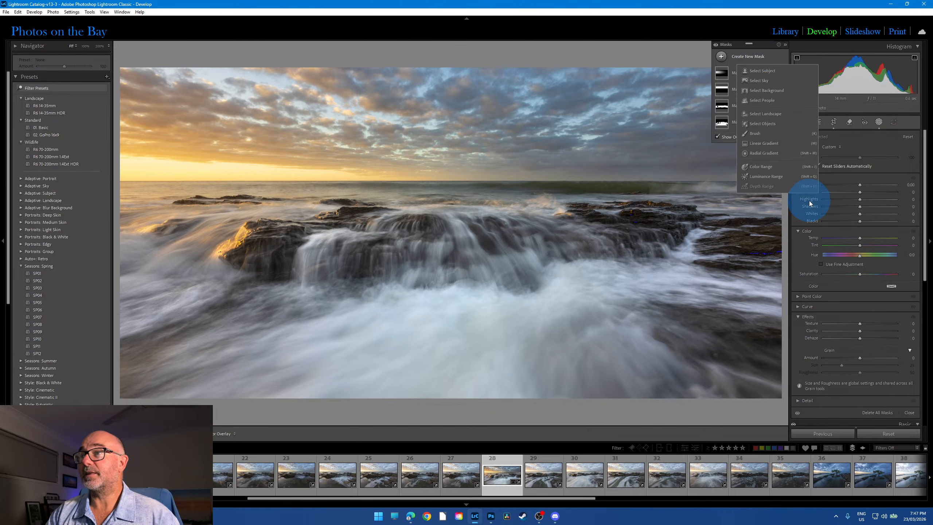
{"action": "left_click", "coordinate": [757, 133]}
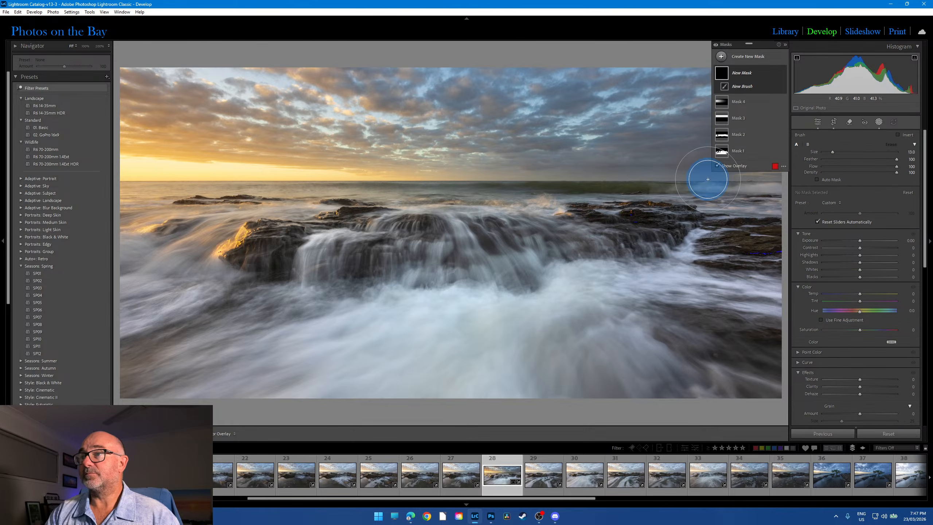
{"action": "scroll", "coordinate": [585, 198], "scroll_direction": "down", "scroll_amount": 6}
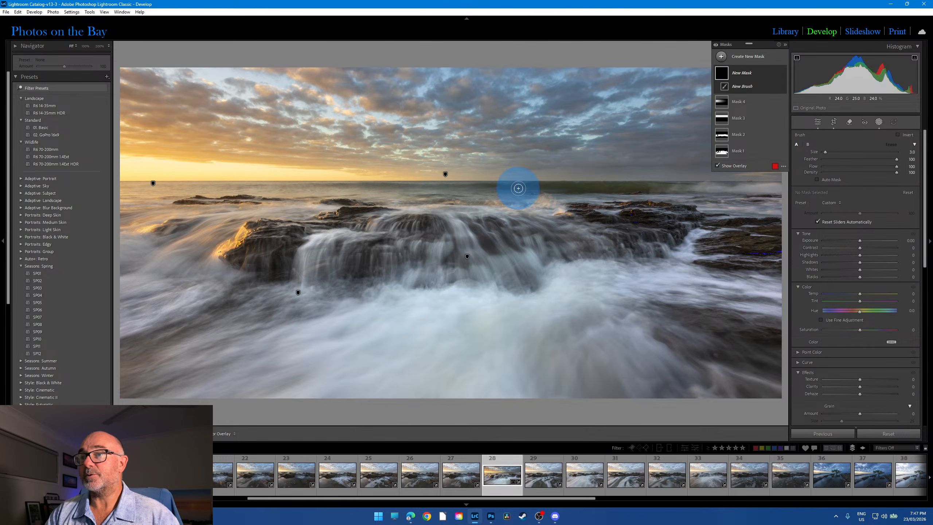
{"action": "left_click_drag", "start_coordinate": [518, 188], "coordinate": [643, 189]}
{"action": "left_click_drag", "start_coordinate": [554, 189], "coordinate": [464, 188]}
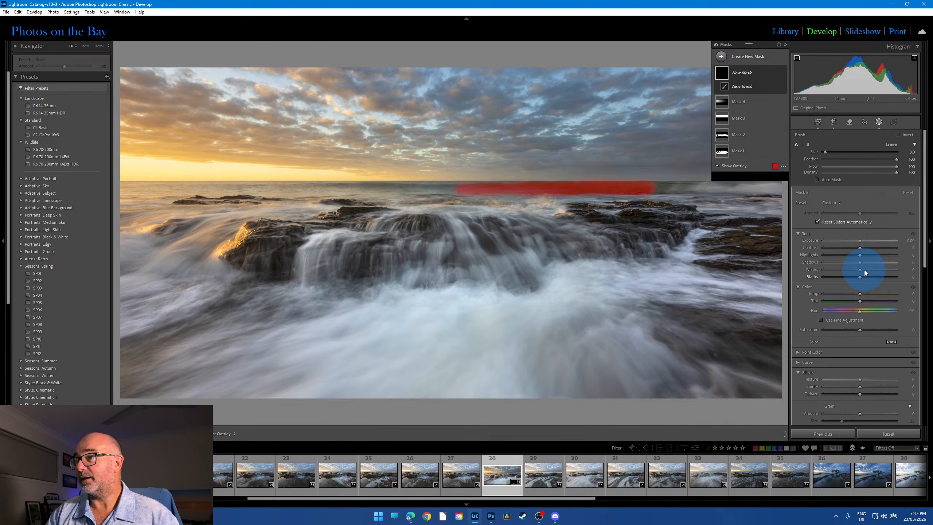
Raise the wave mask's Shadows to 44 and Exposure to 0.32, and compare the photo with the mask off and on.
{"action": "left_click_drag", "start_coordinate": [860, 262], "coordinate": [860, 243]}
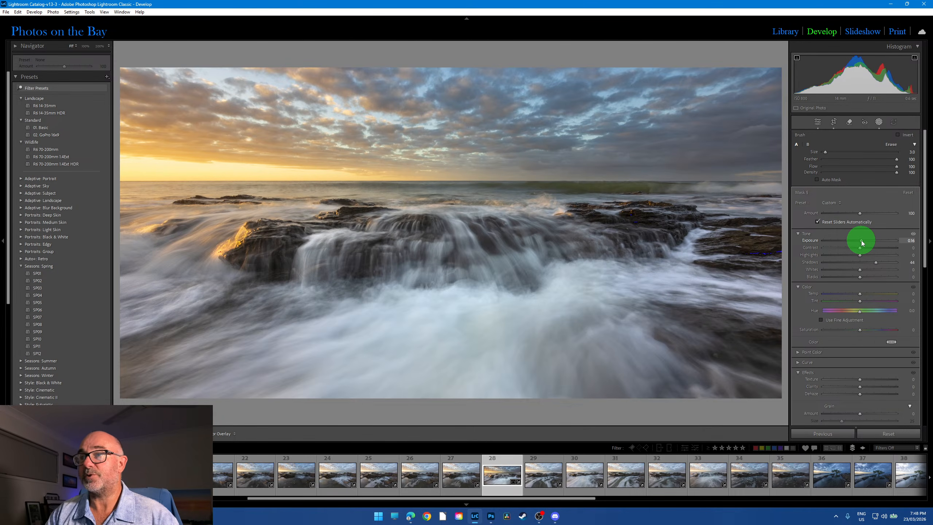
{"action": "left_click_drag", "start_coordinate": [862, 243], "coordinate": [868, 242]}
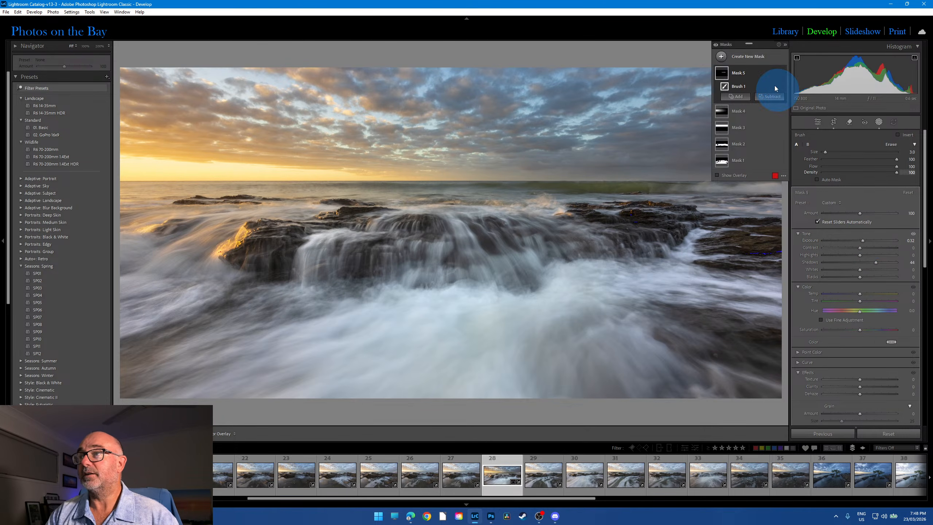
{"action": "left_click", "coordinate": [782, 73]}
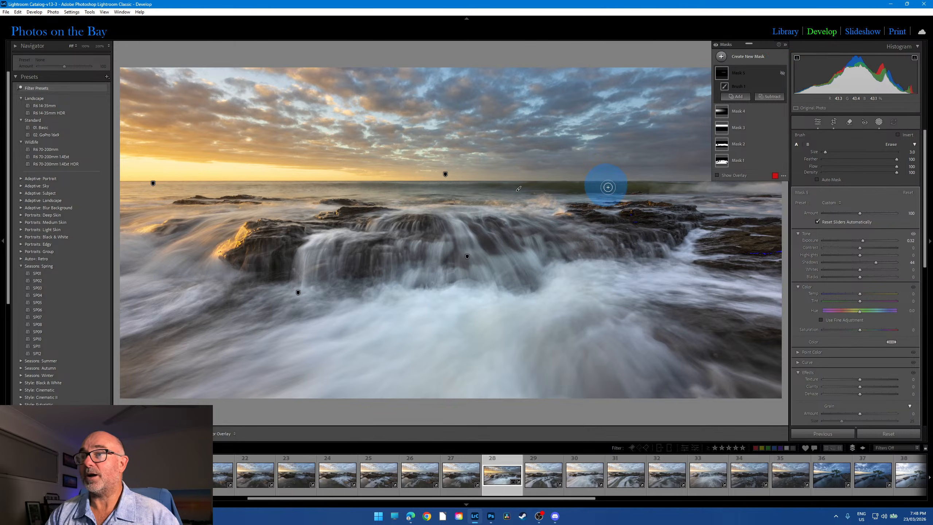
{"action": "left_click", "coordinate": [782, 72]}
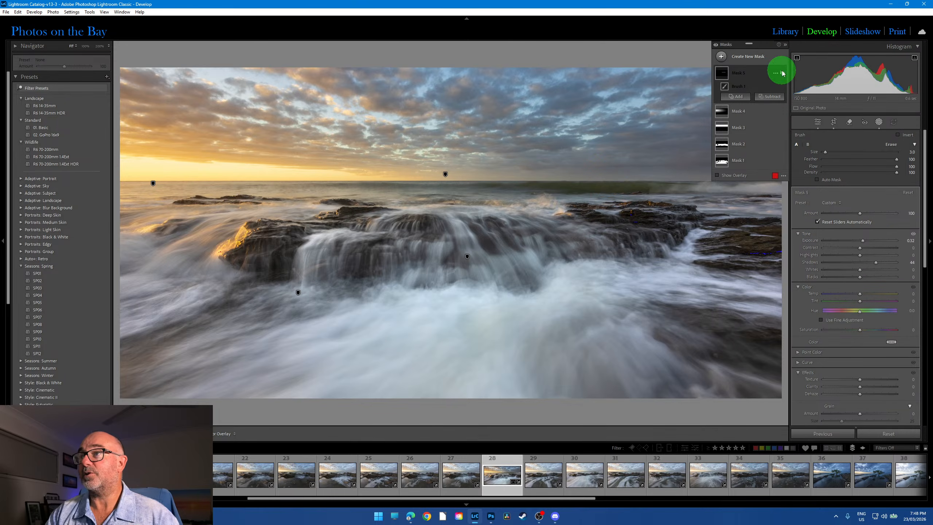
Examine the wave at 100% while toggling its mask repeatedly, then return to the full view and leave masking.
{"action": "left_click", "coordinate": [613, 186]}
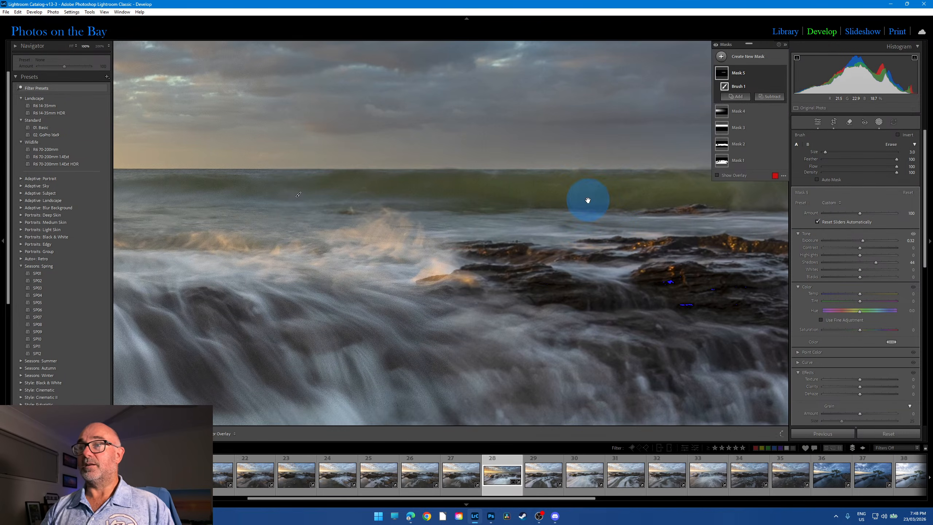
{"action": "left_click_drag", "start_coordinate": [589, 200], "coordinate": [450, 237]}
{"action": "left_click", "coordinate": [782, 73]}
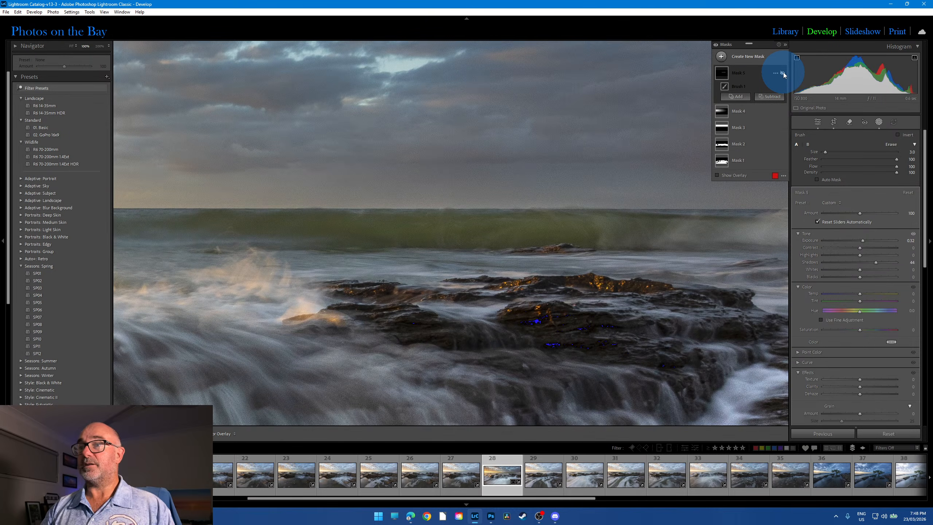
{"action": "left_click", "coordinate": [782, 73]}
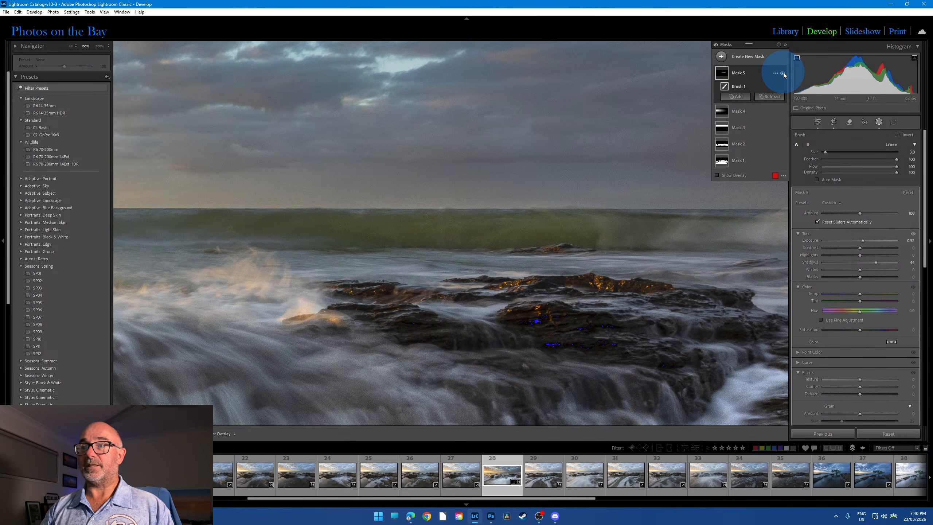
{"action": "left_click", "coordinate": [782, 73]}
{"action": "left_click", "coordinate": [782, 73]}
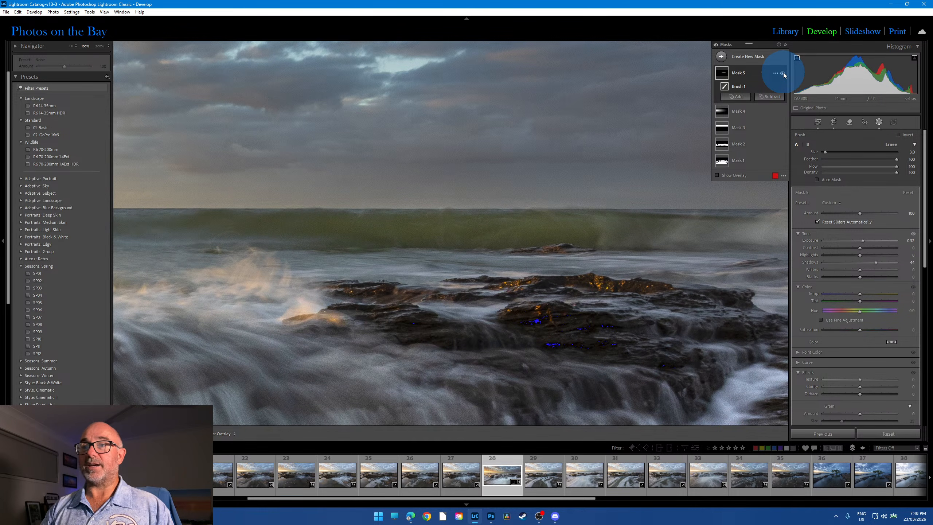
{"action": "left_click", "coordinate": [783, 74]}
{"action": "left_click", "coordinate": [783, 73]}
{"action": "left_click", "coordinate": [782, 73]}
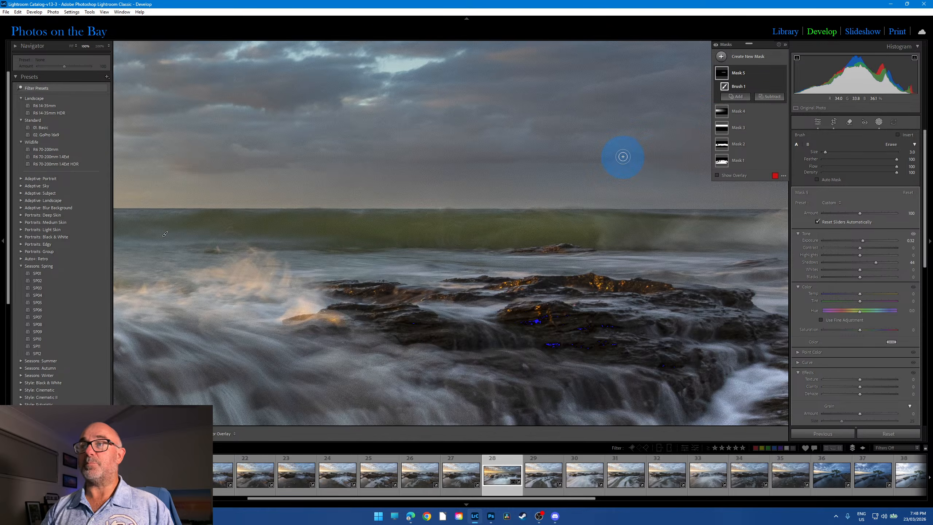
{"action": "left_click", "coordinate": [613, 148]}
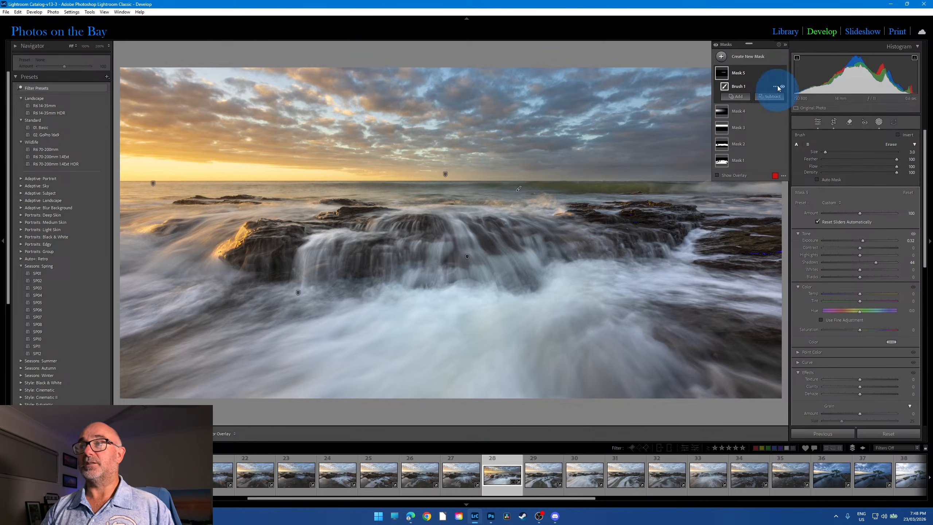
{"action": "left_click", "coordinate": [786, 45]}
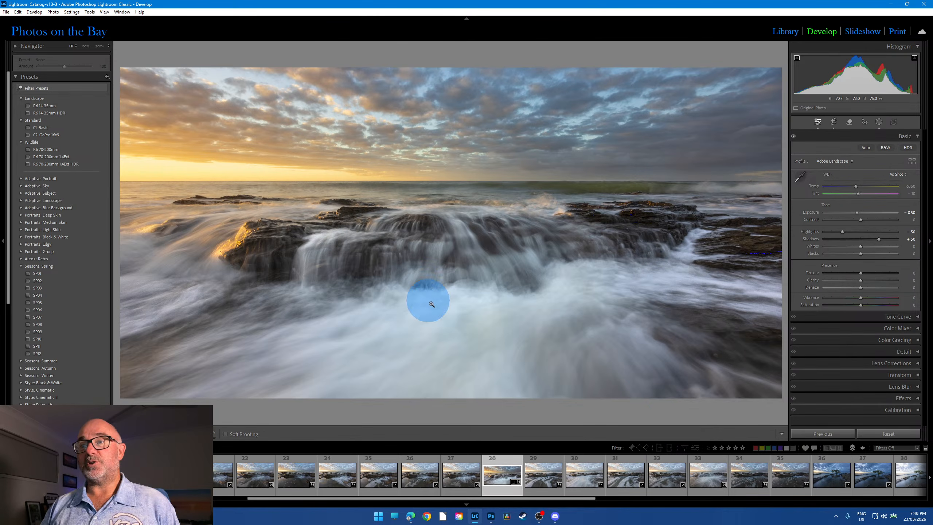
Reposition the 2x1 crop of photo 28 higher on the frame to include more sky and less foreground water.
{"action": "left_click", "coordinate": [834, 122]}
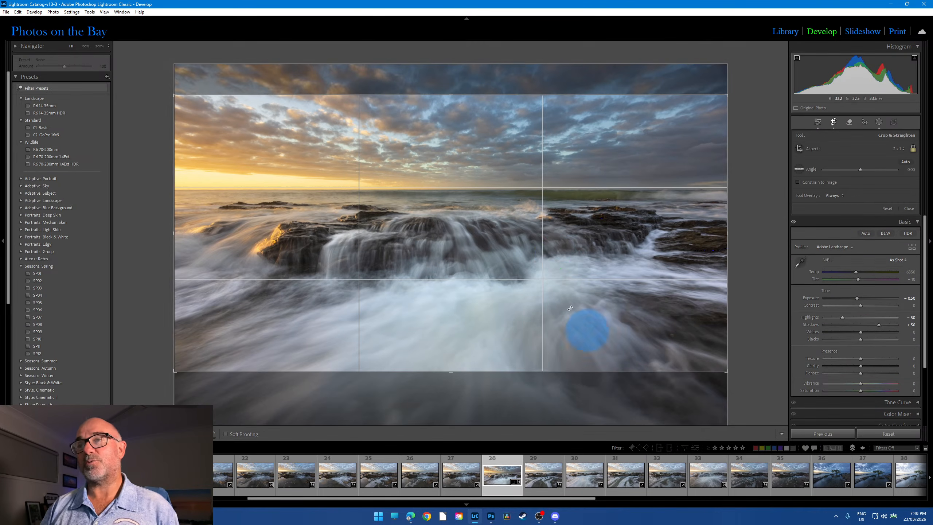
{"action": "left_click_drag", "start_coordinate": [556, 265], "coordinate": [510, 292]}
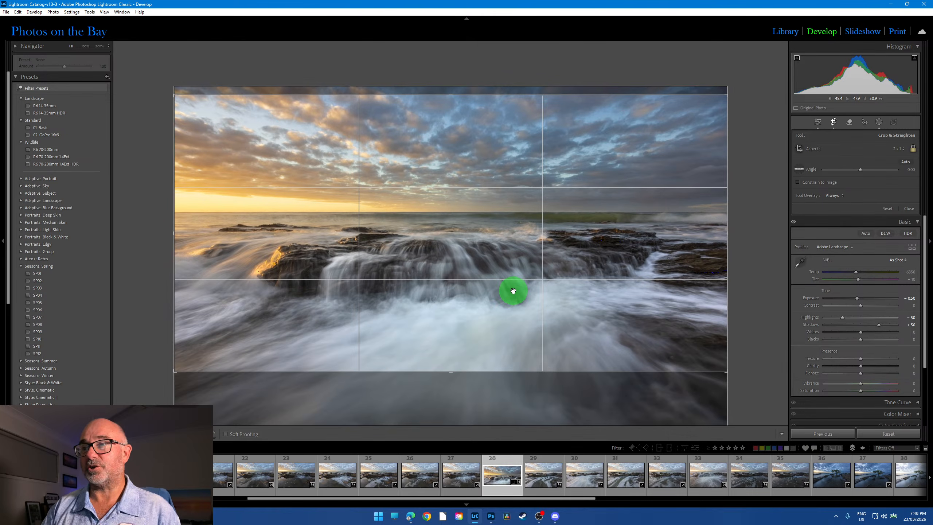
{"action": "left_click", "coordinate": [834, 121]}
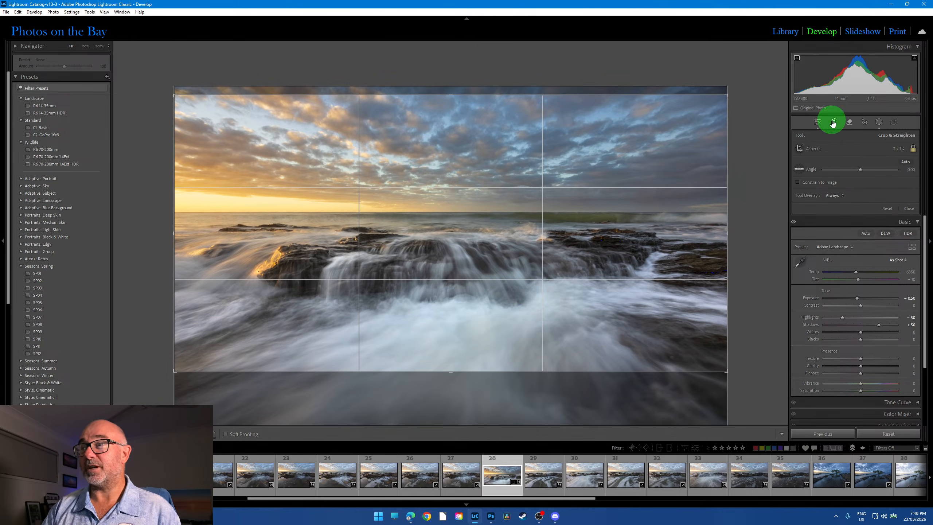
Switch back and forth between photo 33 and the edited photo 28 to compare the two frames.
{"action": "left_click", "coordinate": [716, 489]}
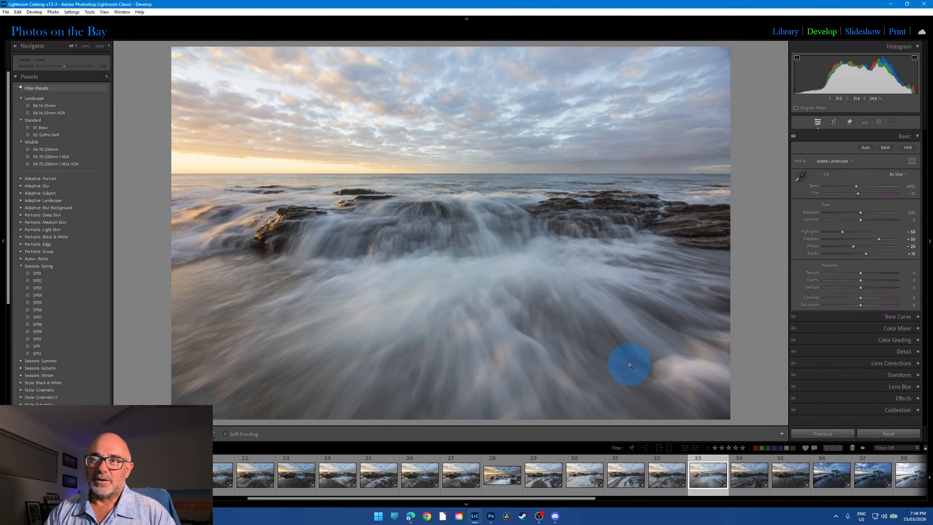
{"action": "left_click", "coordinate": [508, 478]}
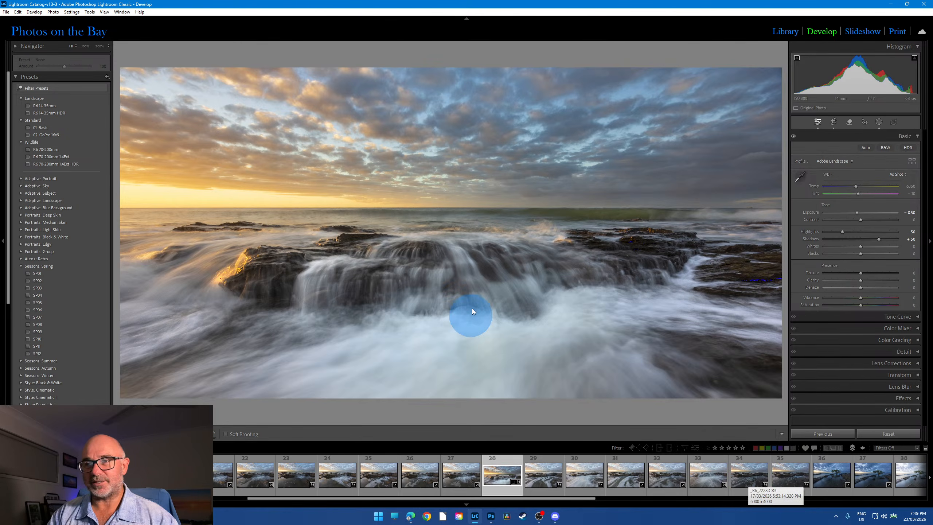
{"action": "left_click", "coordinate": [710, 491]}
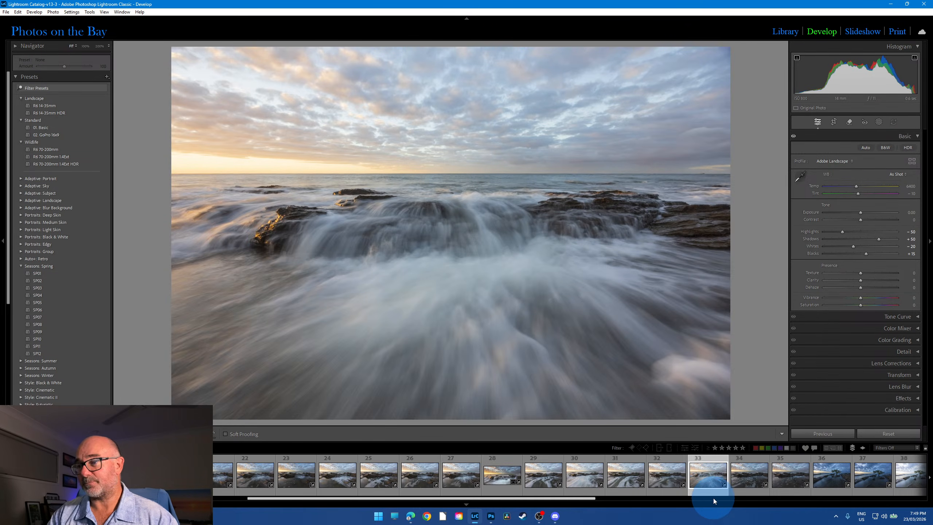
{"action": "left_click", "coordinate": [503, 490]}
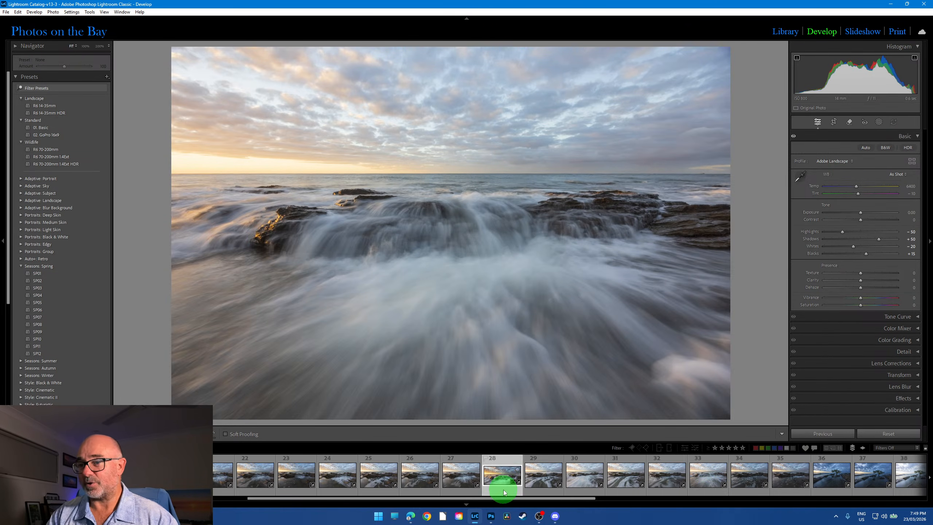
Compare photo 28 with the neighbouring frames 27 and 24, examining frame 24's waterfall at 100%, and return to photo 28.
{"action": "left_click", "coordinate": [470, 491]}
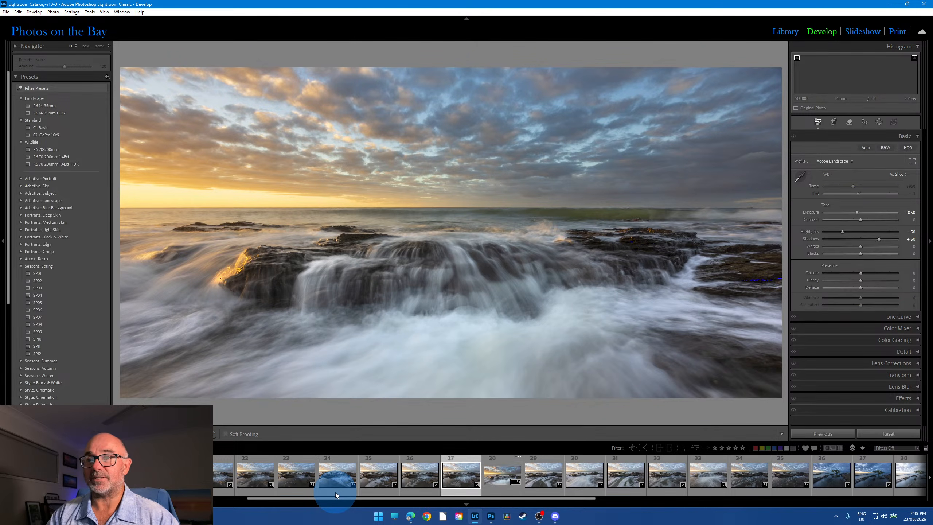
{"action": "left_click", "coordinate": [335, 492]}
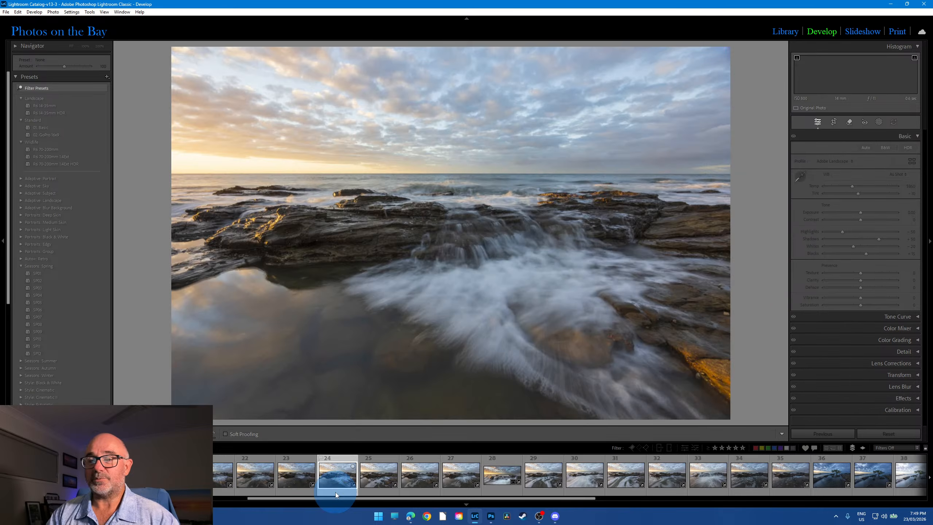
{"action": "left_click", "coordinate": [526, 236]}
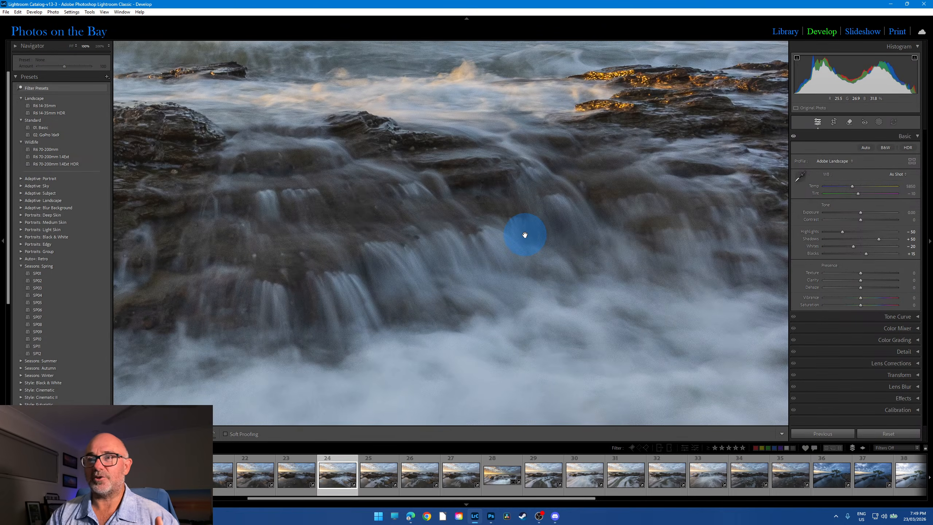
{"action": "left_click", "coordinate": [525, 235]}
{"action": "left_click", "coordinate": [499, 490]}
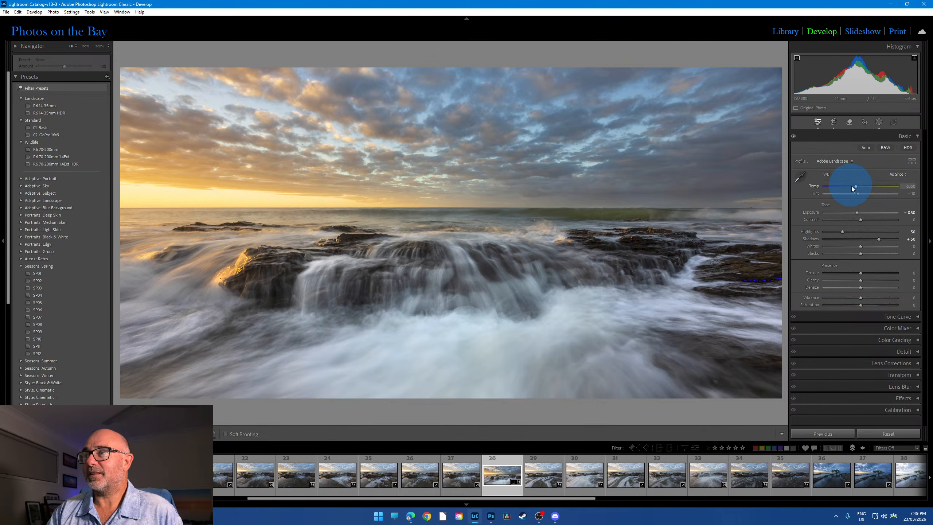
Cool photo 28's white balance to a Temp of 5800 and compare the before and after versions repeatedly.
{"action": "left_click_drag", "start_coordinate": [855, 187], "coordinate": [851, 186]}
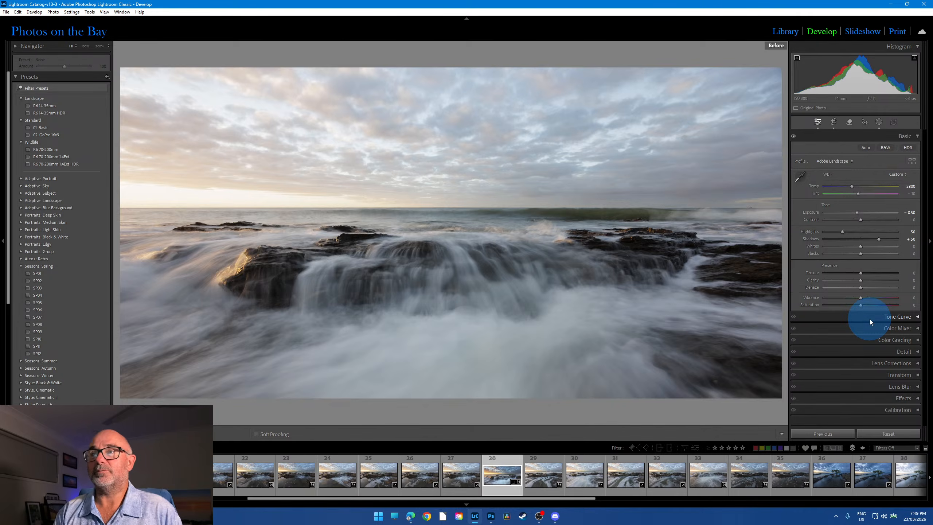
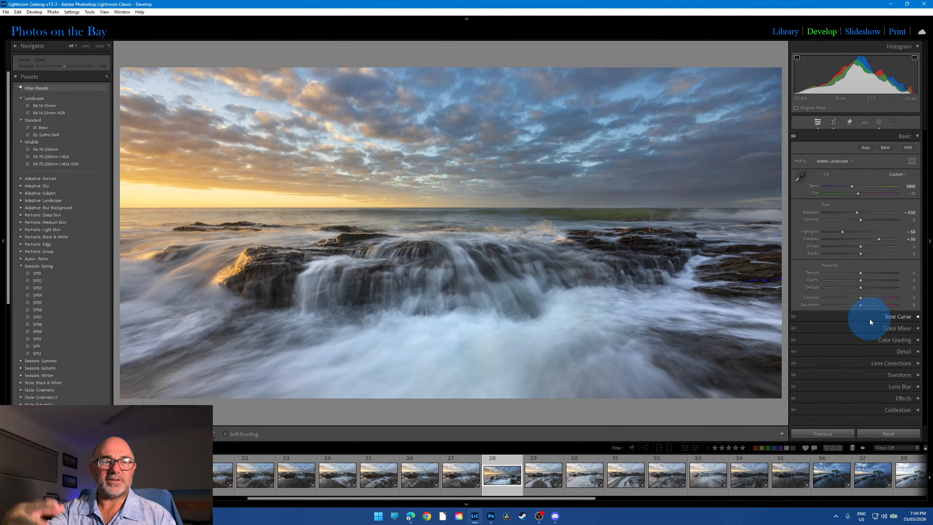
{"action": "key", "text": "backslash"}
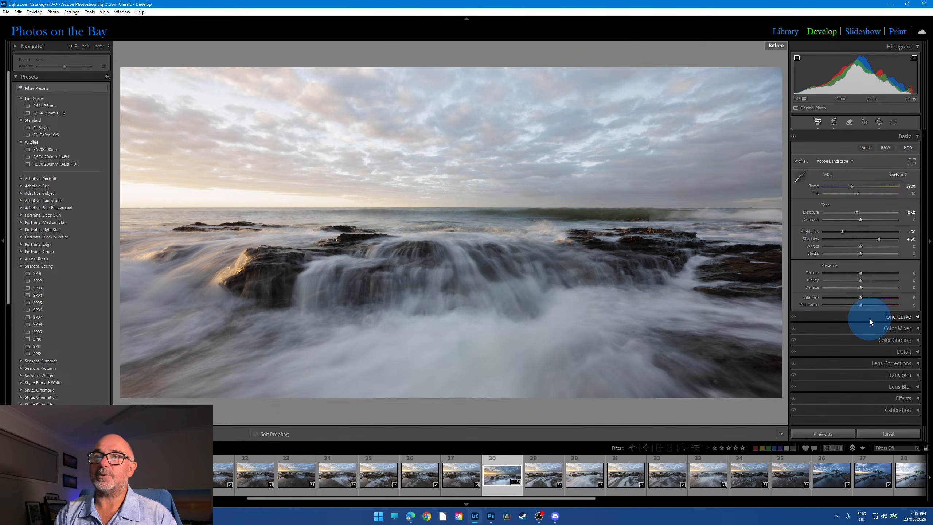
{"action": "key", "text": "backslash"}
{"action": "key", "text": "backslash"}
{"action": "key", "text": "backslash"}
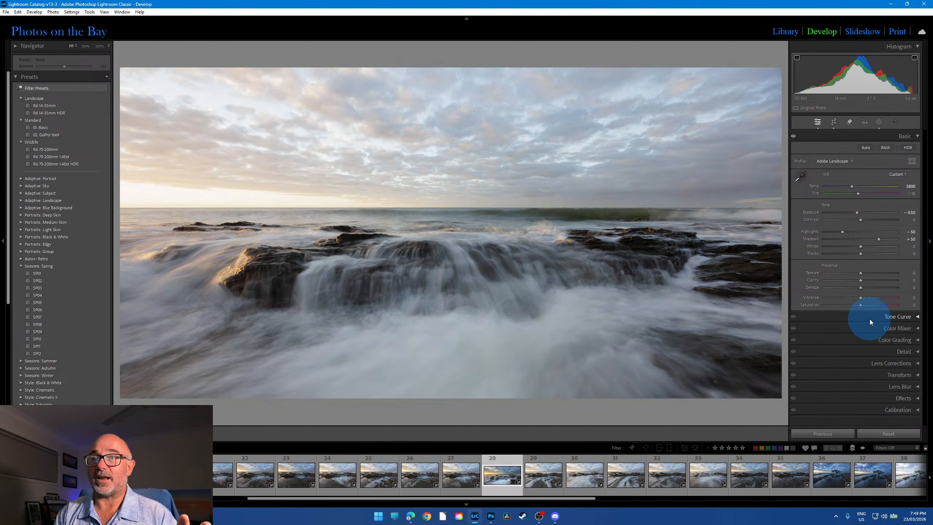
{"action": "key", "text": "backslash"}
{"action": "key", "text": "backslash"}
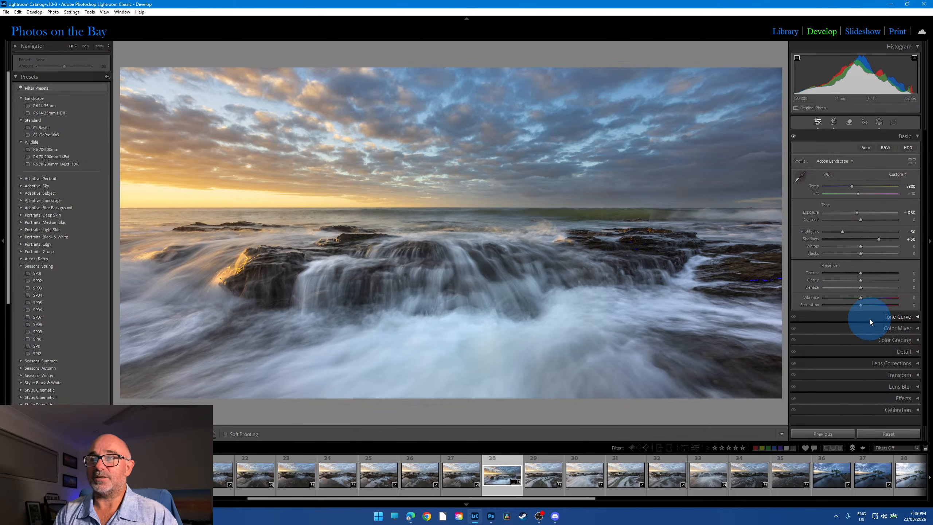
{"action": "key", "text": "backslash"}
{"action": "key", "text": "backslash"}
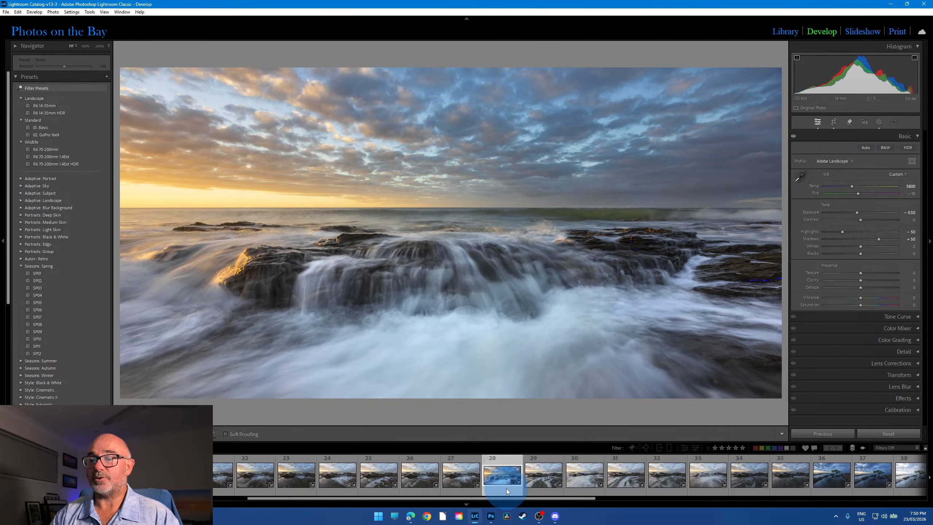
Examine photo 28's green wave and rocks at 100%, then open the photo in Photoshop for further editing.
{"action": "left_click", "coordinate": [612, 215]}
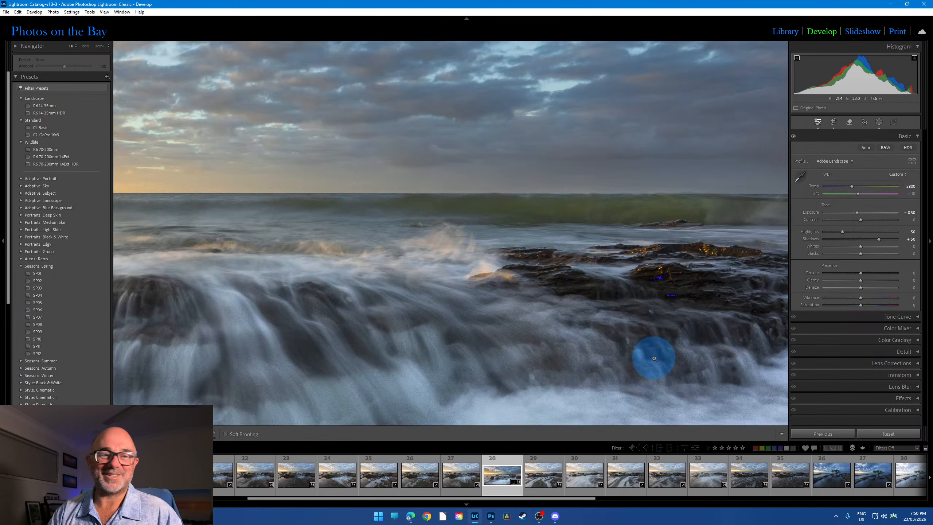
{"action": "left_click", "coordinate": [655, 359]}
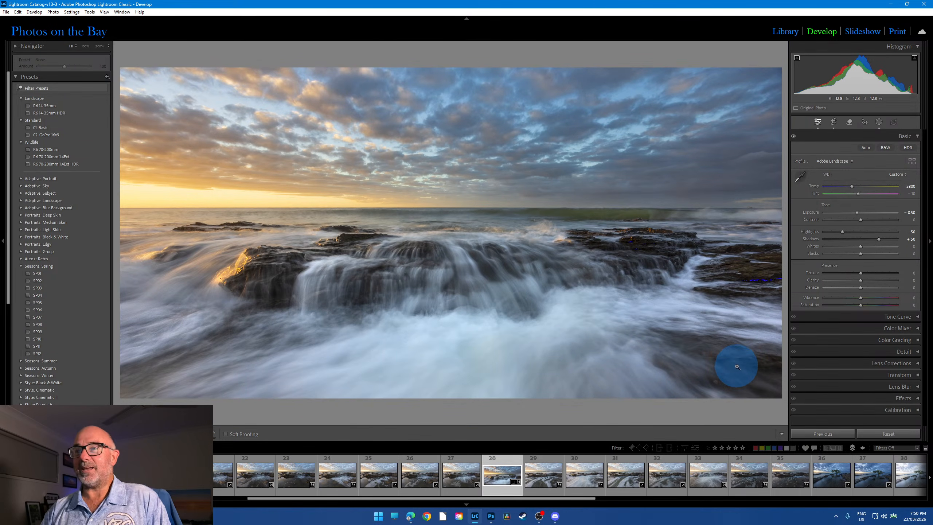
{"action": "right_click", "coordinate": [498, 476]}
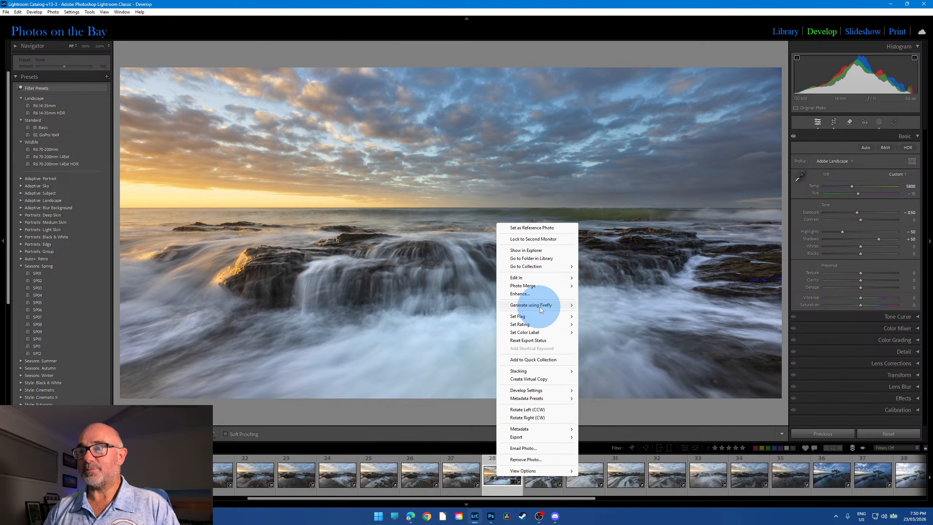
{"action": "left_click", "coordinate": [685, 387]}
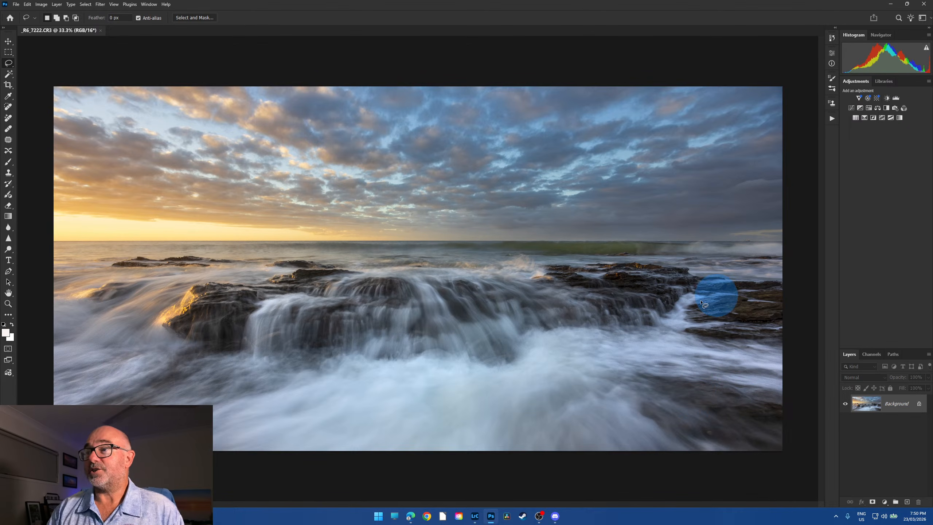
Lasso the spray at the right end of the horizon, clear the selection, and inspect that area up close.
{"action": "left_click", "coordinate": [8, 64]}
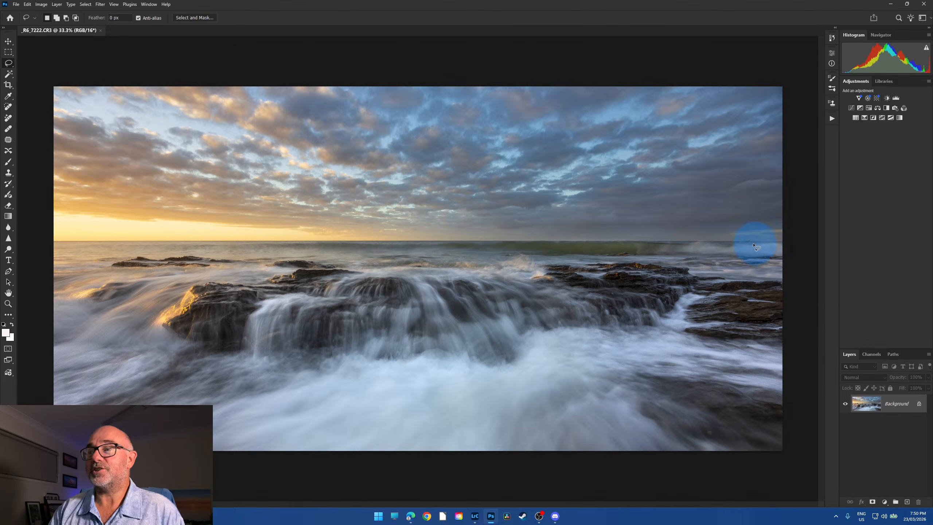
{"action": "mouse_move", "coordinate": [754, 235]}
{"action": "left_mouse_down"}
{"action": "mouse_move", "coordinate": [755, 227]}
{"action": "mouse_move", "coordinate": [750, 257]}
{"action": "left_mouse_up"}
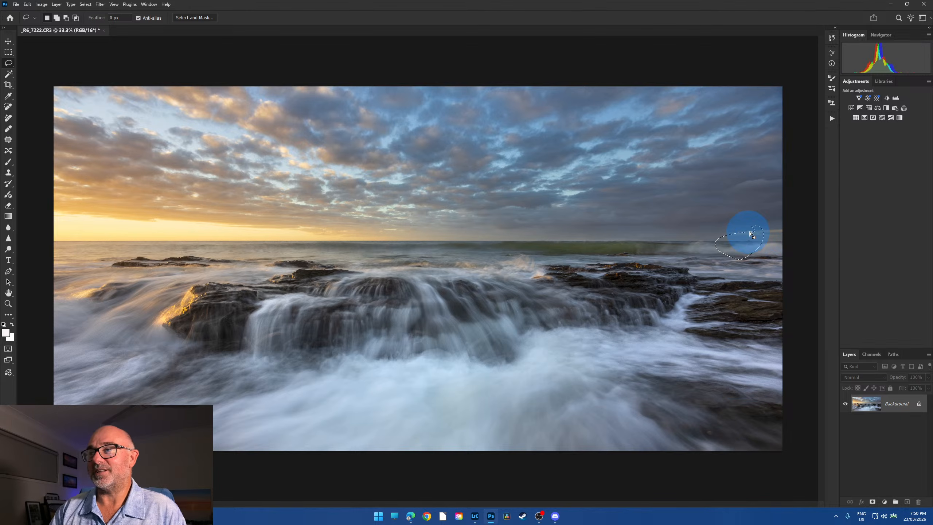
{"action": "left_click", "coordinate": [726, 241]}
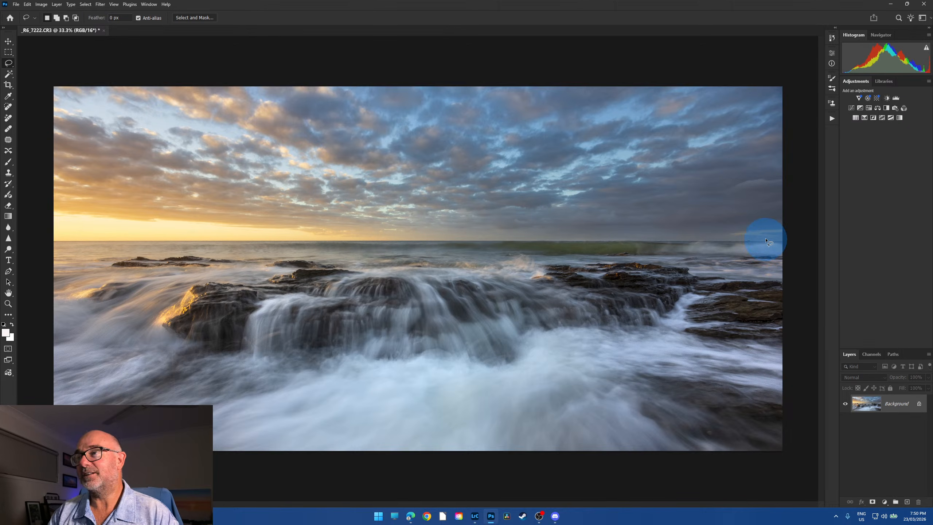
{"action": "scroll", "coordinate": [762, 243], "scroll_direction": "up", "scroll_amount": 5}
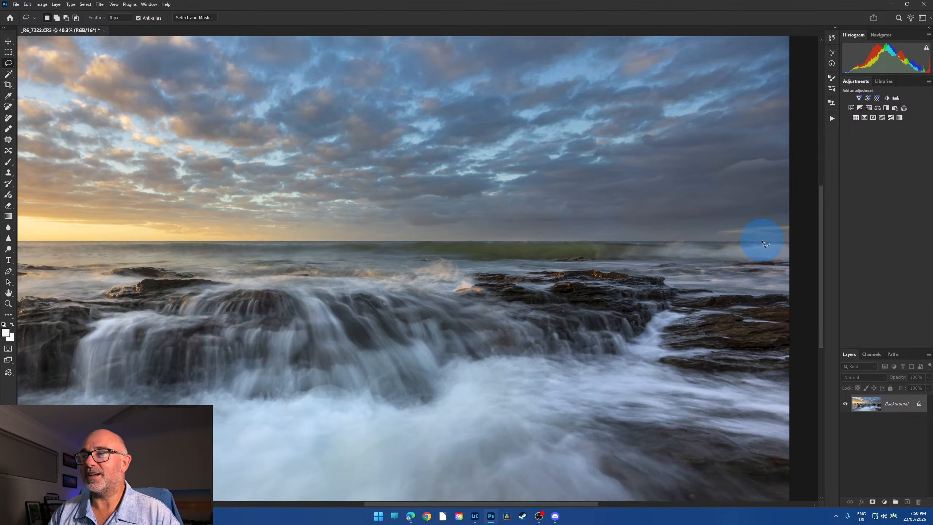
{"action": "scroll", "coordinate": [756, 333], "scroll_direction": "up", "scroll_amount": 4}
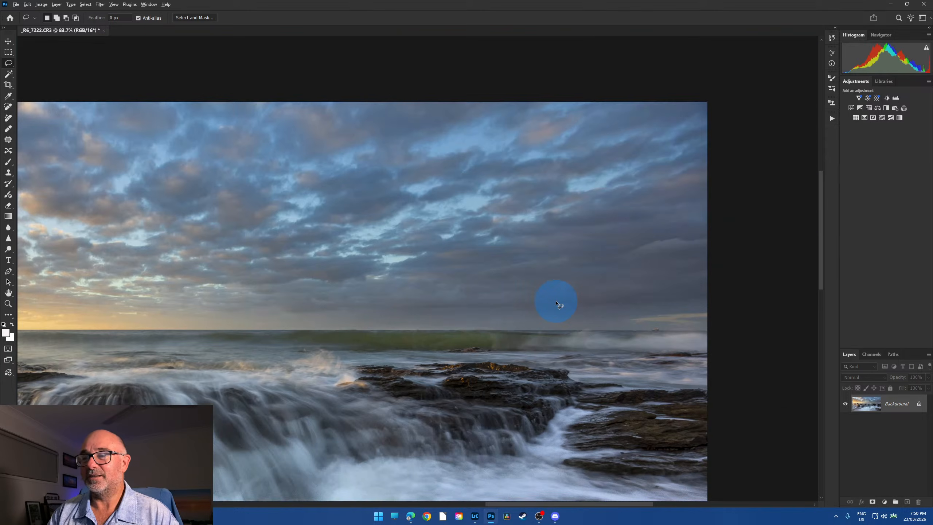
{"action": "key", "text": "ctrl+0"}
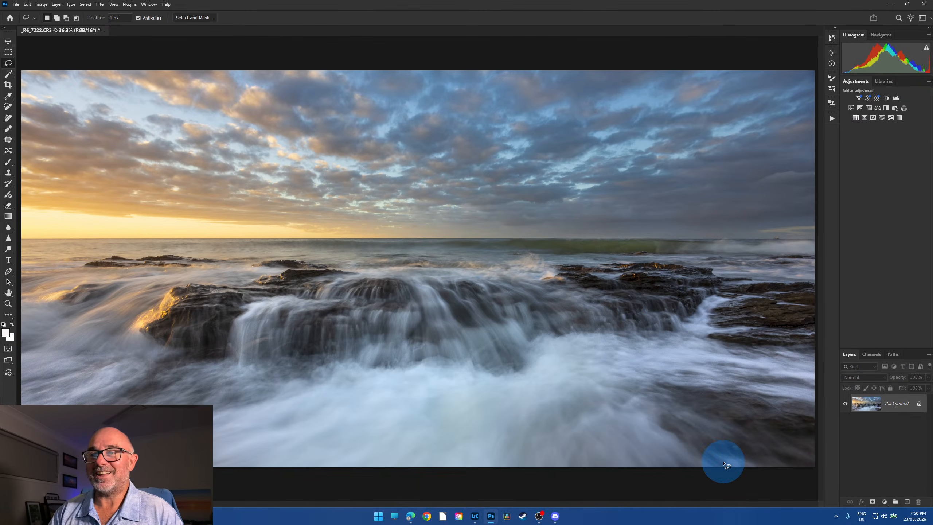
Run the Orton action on the image and reduce the resulting Screen layer's opacity to 35%.
{"action": "left_click", "coordinate": [832, 118]}
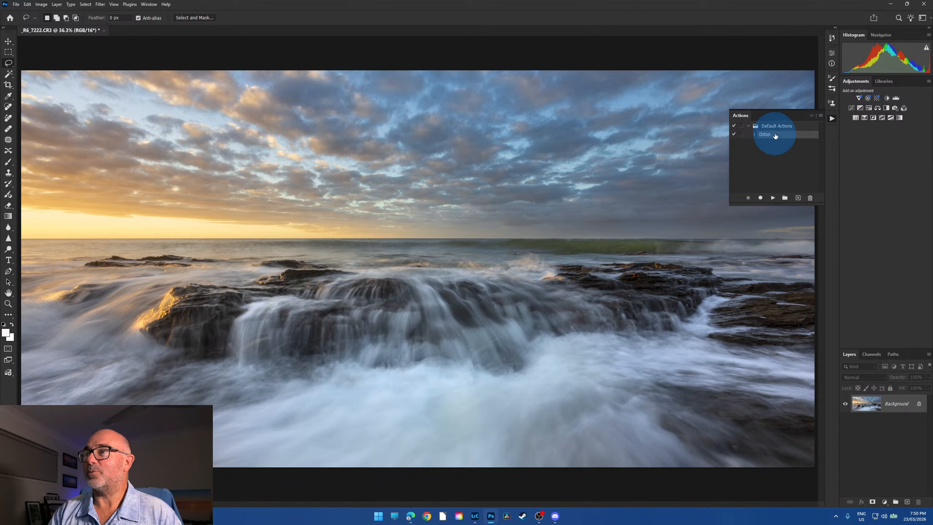
{"action": "left_click", "coordinate": [773, 198]}
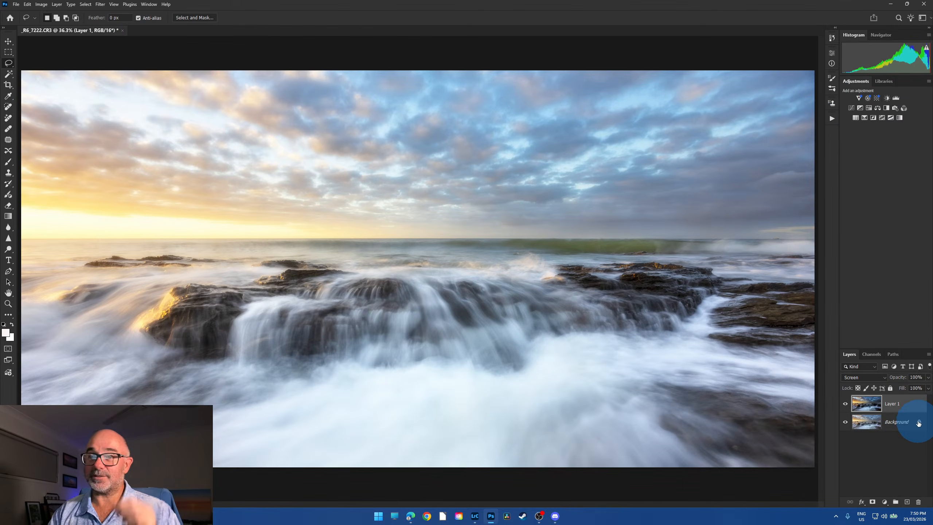
{"action": "mouse_move", "coordinate": [931, 379]}
{"action": "left_mouse_down"}
{"action": "mouse_move", "coordinate": [894, 391]}
{"action": "mouse_move", "coordinate": [908, 389]}
{"action": "left_mouse_up"}
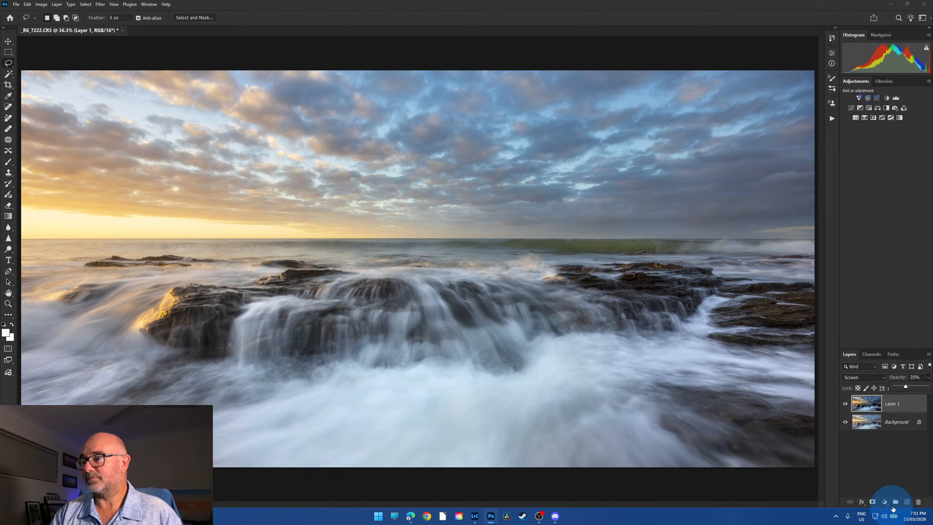
Add a Curves adjustment layer above the glow layer and darken the midtones with a point at input 142, output 116.
{"action": "left_click", "coordinate": [885, 502]}
{"action": "left_click", "coordinate": [900, 392]}
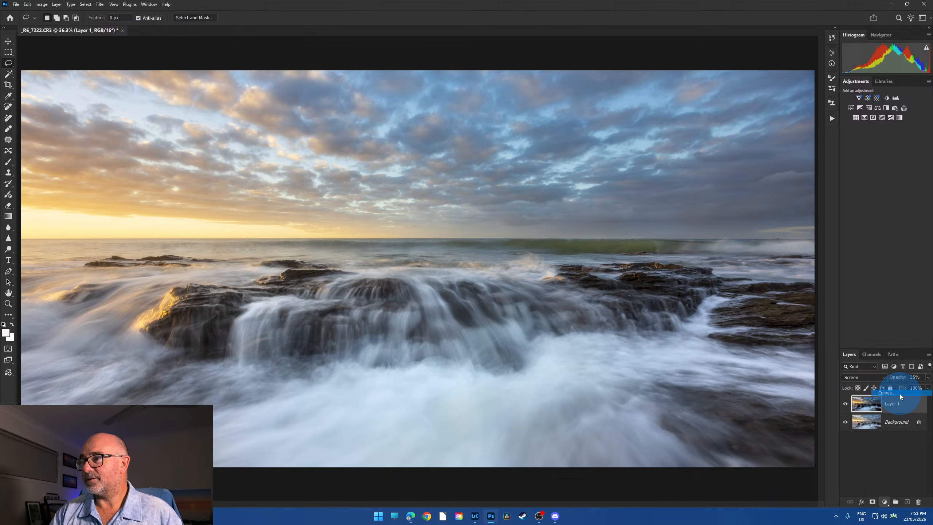
{"action": "left_click_drag", "start_coordinate": [754, 151], "coordinate": [762, 158]}
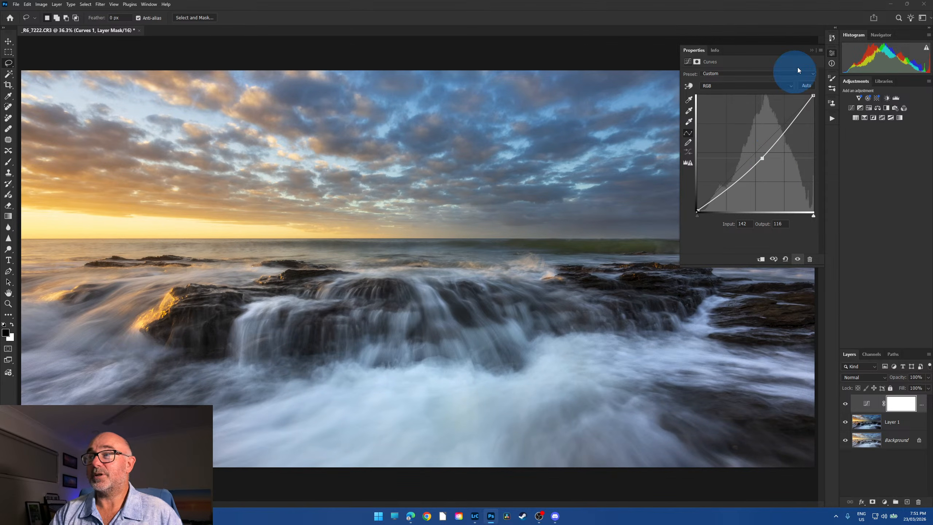
{"action": "left_click", "coordinate": [812, 51]}
Paint black at 50% opacity on the Curves mask over the central rocks and waterfall, and compare the layer off and on.
{"action": "left_click", "coordinate": [8, 162]}
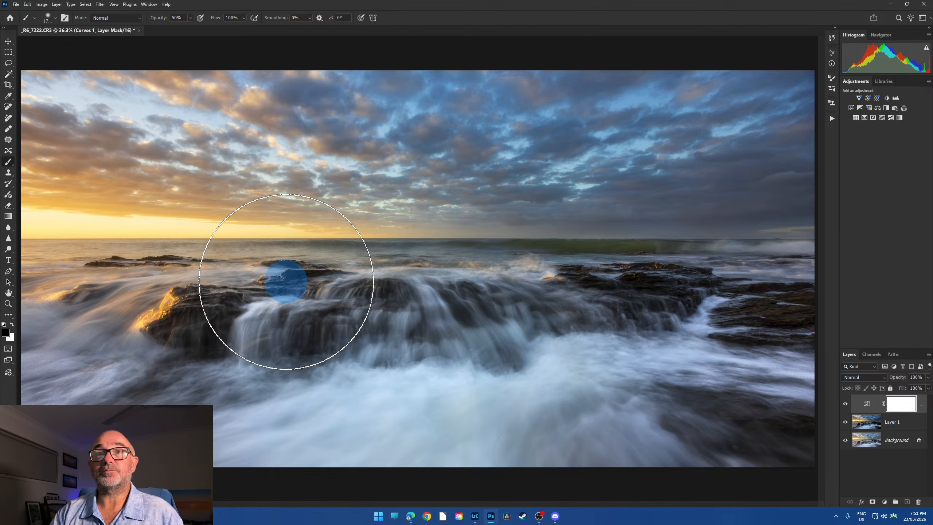
{"action": "mouse_move", "coordinate": [286, 281]}
{"action": "left_mouse_down"}
{"action": "mouse_move", "coordinate": [680, 267]}
{"action": "mouse_move", "coordinate": [224, 272]}
{"action": "mouse_move", "coordinate": [658, 277]}
{"action": "mouse_move", "coordinate": [381, 266]}
{"action": "left_mouse_up"}
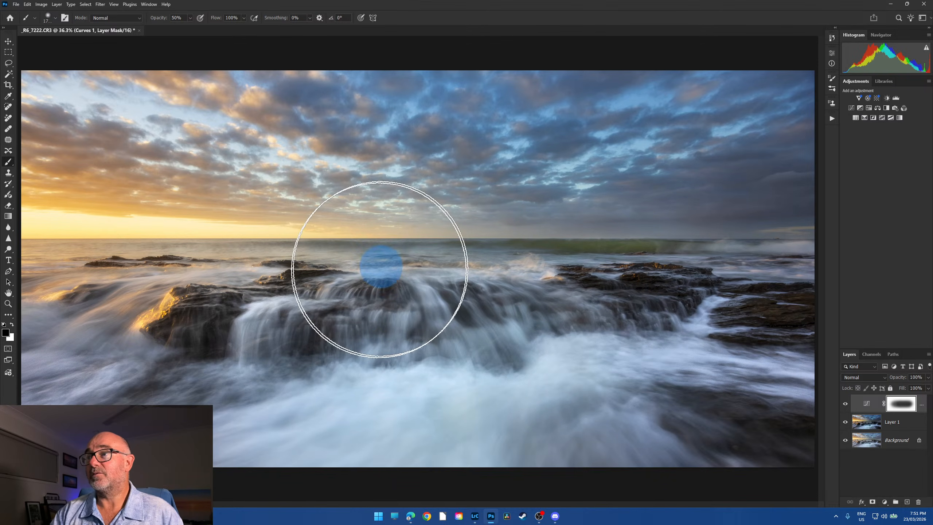
{"action": "left_click", "coordinate": [845, 403]}
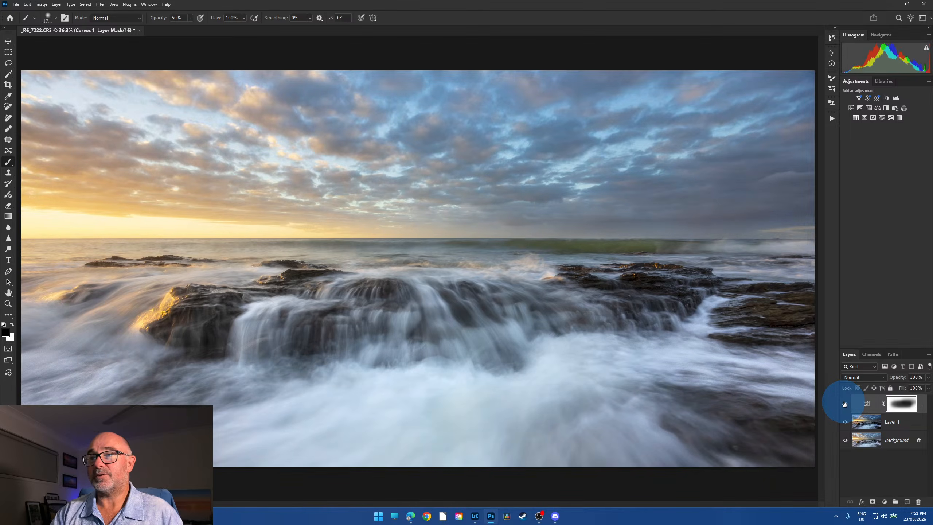
{"action": "left_click", "coordinate": [845, 404]}
{"action": "left_click", "coordinate": [845, 404]}
{"action": "left_click", "coordinate": [846, 404]}
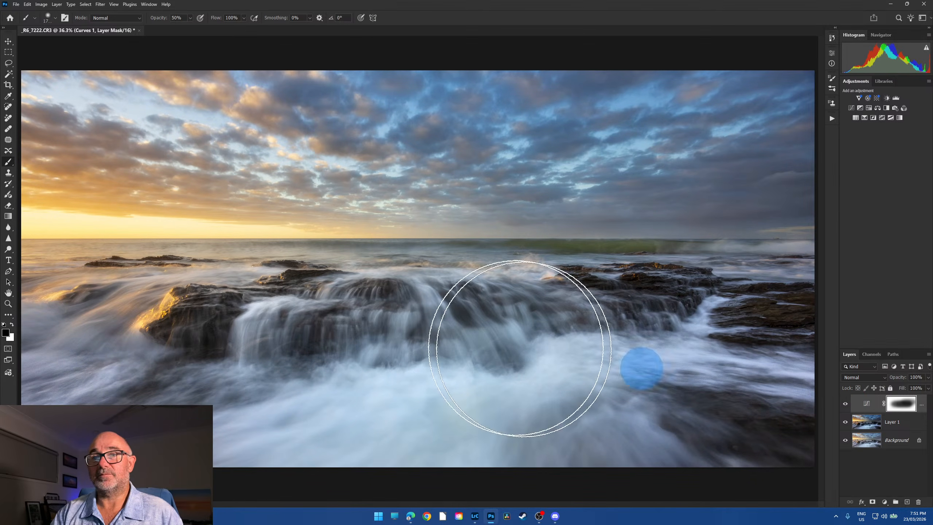
Extend the black mask painting across the rocks and water on the image's left side, and toggle the Curves layer to compare.
{"action": "left_click_drag", "start_coordinate": [16, 333], "coordinate": [201, 312]}
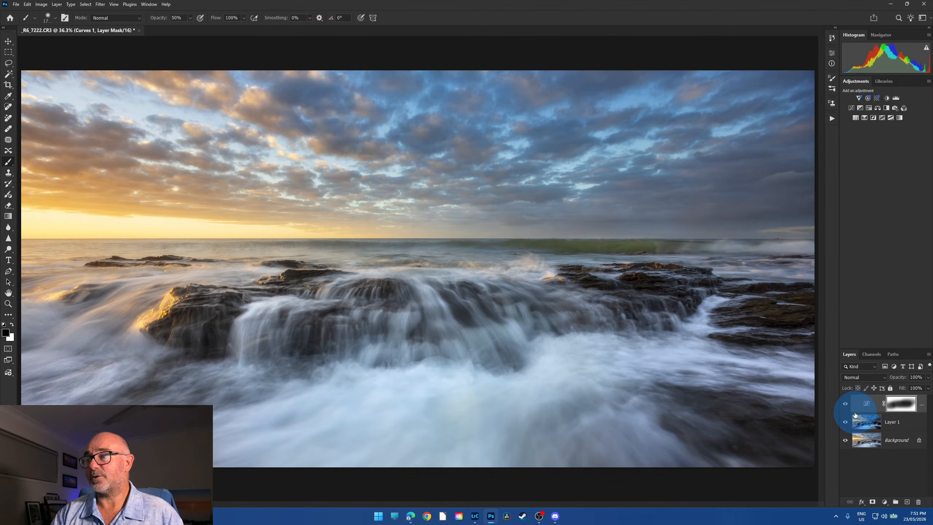
{"action": "left_click", "coordinate": [845, 403]}
{"action": "left_click", "coordinate": [845, 403]}
{"action": "left_click", "coordinate": [844, 403]}
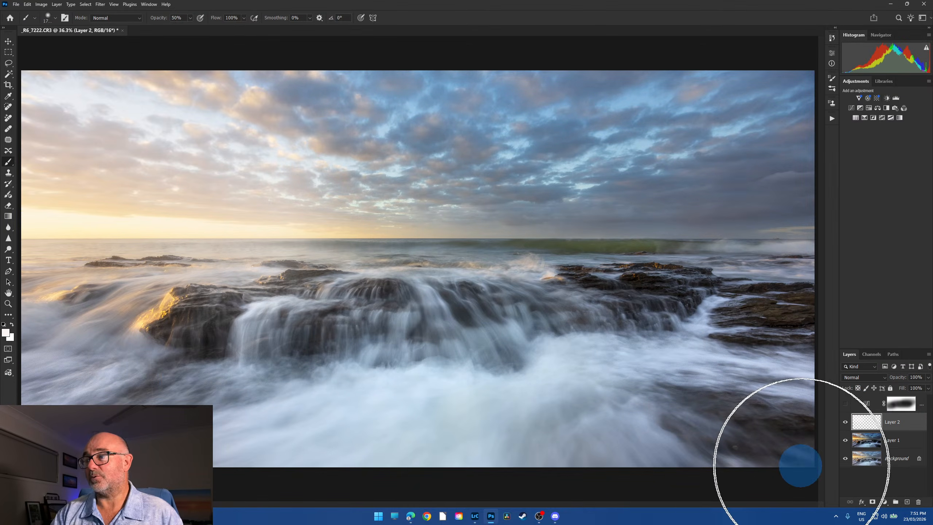
Delete the stray empty layer, show the Curves layer again, and judge the overall tonal balance with the image viewed very small.
{"action": "key", "text": "Delete"}
{"action": "left_click", "coordinate": [846, 403]}
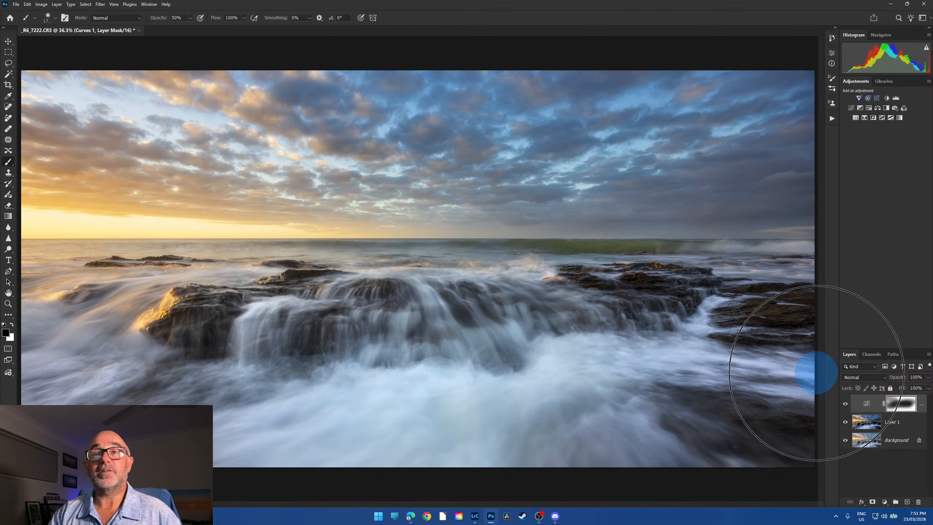
{"action": "left_click", "coordinate": [846, 403]}
{"action": "left_click", "coordinate": [846, 403]}
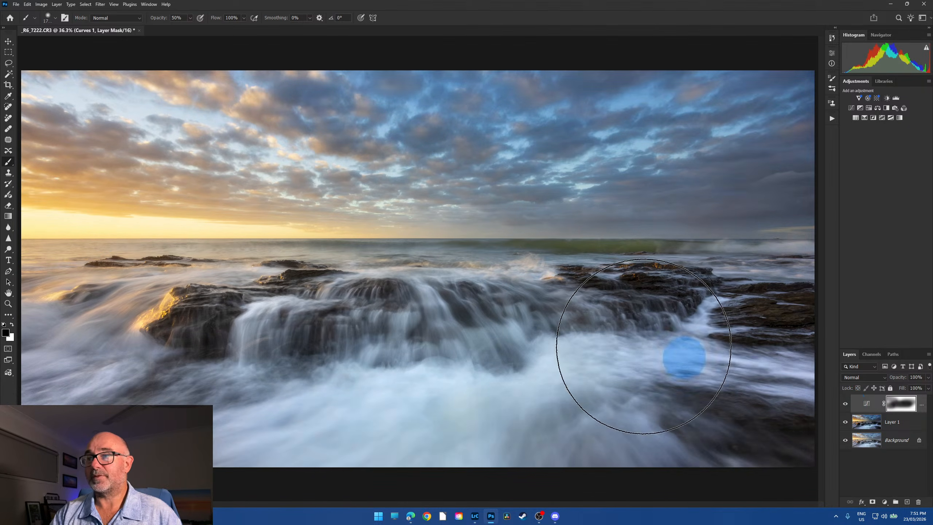
{"action": "scroll", "coordinate": [529, 342], "scroll_direction": "down", "scroll_amount": 3}
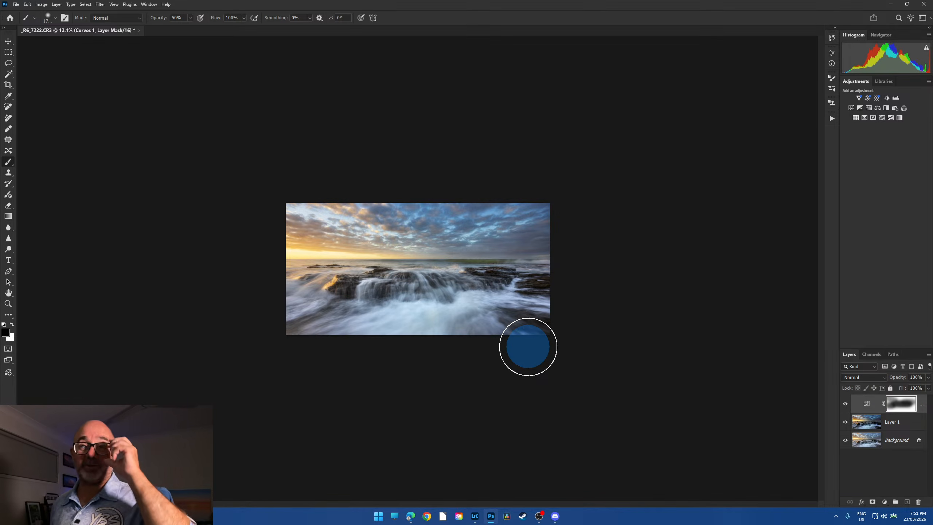
{"action": "scroll", "coordinate": [475, 290], "scroll_direction": "down", "scroll_amount": 2}
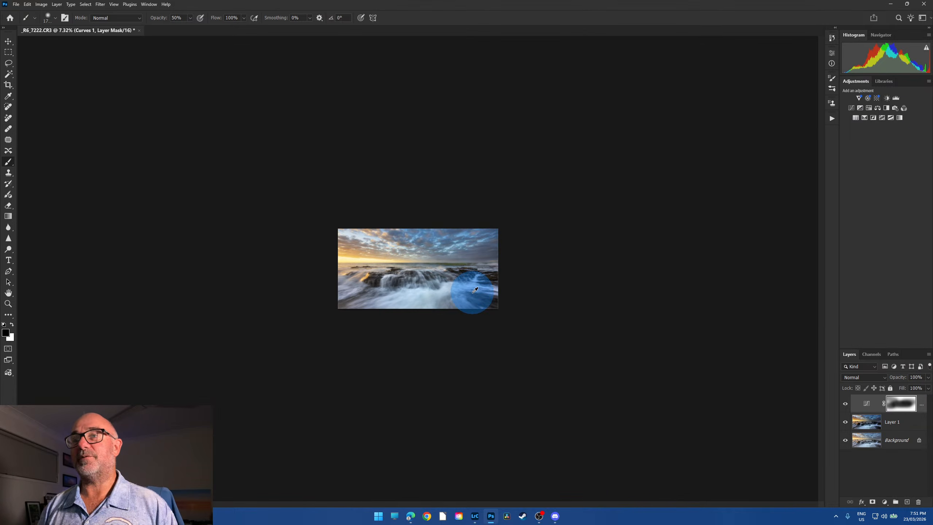
Paint black at 50% opacity on the Curves mask over the image's right edge, and judge the tonal balance at small and full views.
{"action": "scroll", "coordinate": [498, 406], "scroll_direction": "down", "scroll_amount": 2}
{"action": "scroll", "coordinate": [498, 406], "scroll_direction": "up", "scroll_amount": 1}
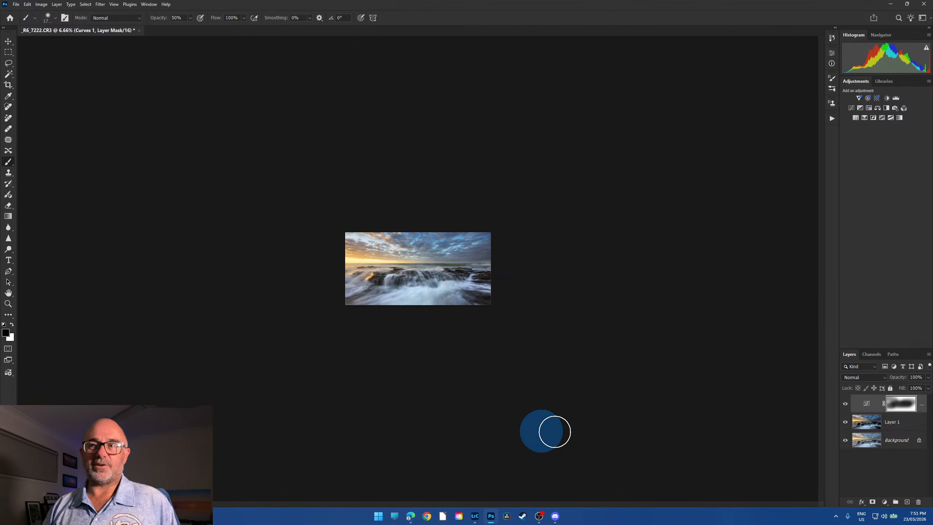
{"action": "left_click_drag", "start_coordinate": [470, 264], "coordinate": [529, 280]}
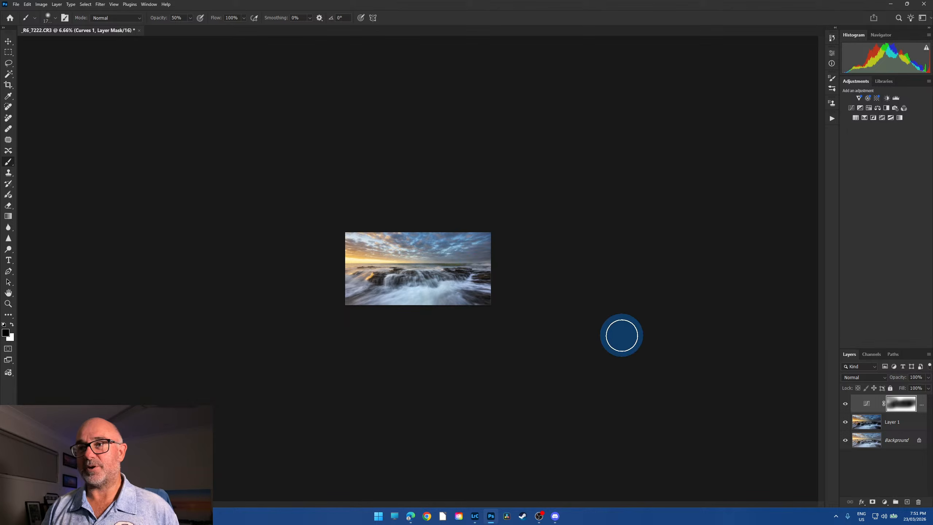
{"action": "left_click_drag", "start_coordinate": [469, 267], "coordinate": [548, 273]}
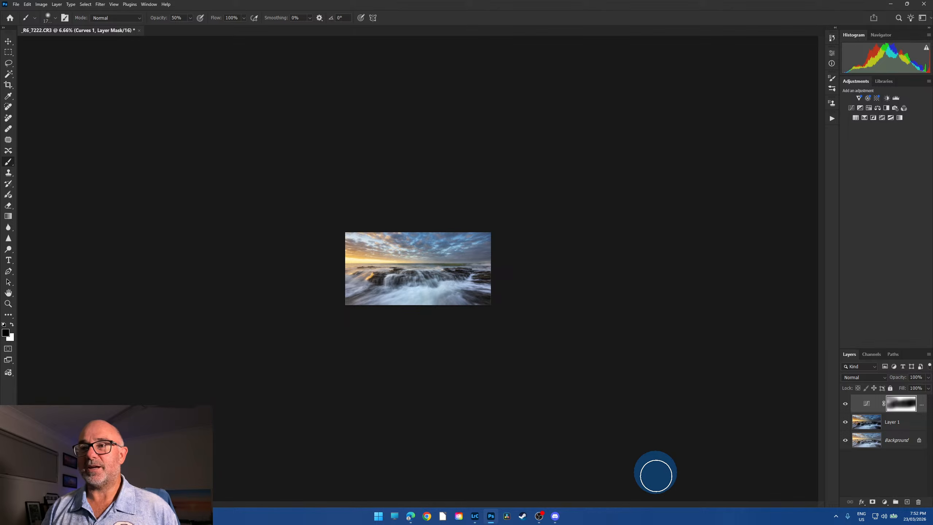
{"action": "scroll", "coordinate": [571, 424], "scroll_direction": "down", "scroll_amount": 3}
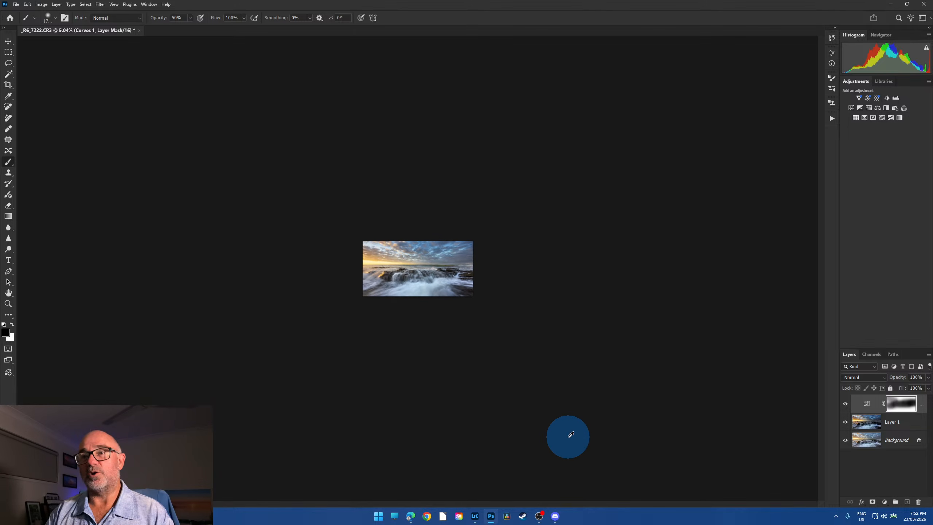
{"action": "scroll", "coordinate": [569, 440], "scroll_direction": "up", "scroll_amount": 1}
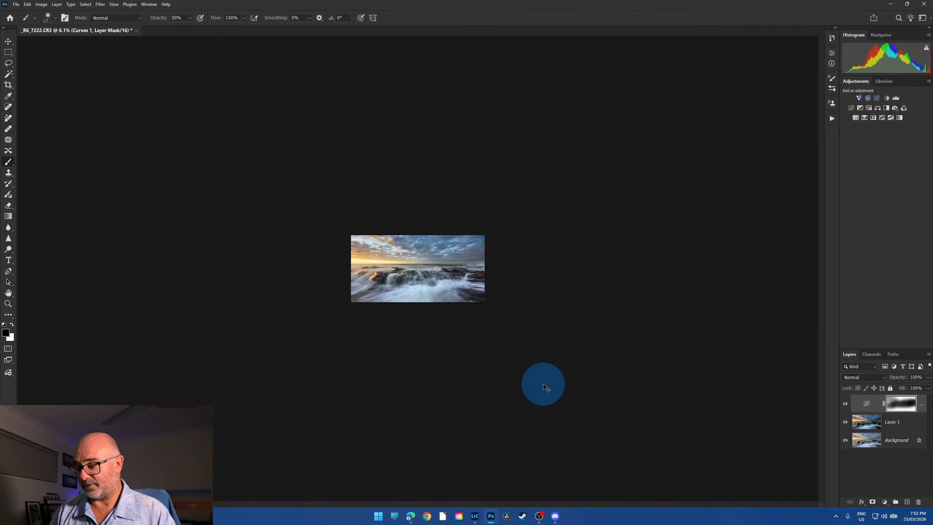
{"action": "key", "text": "ctrl+0"}
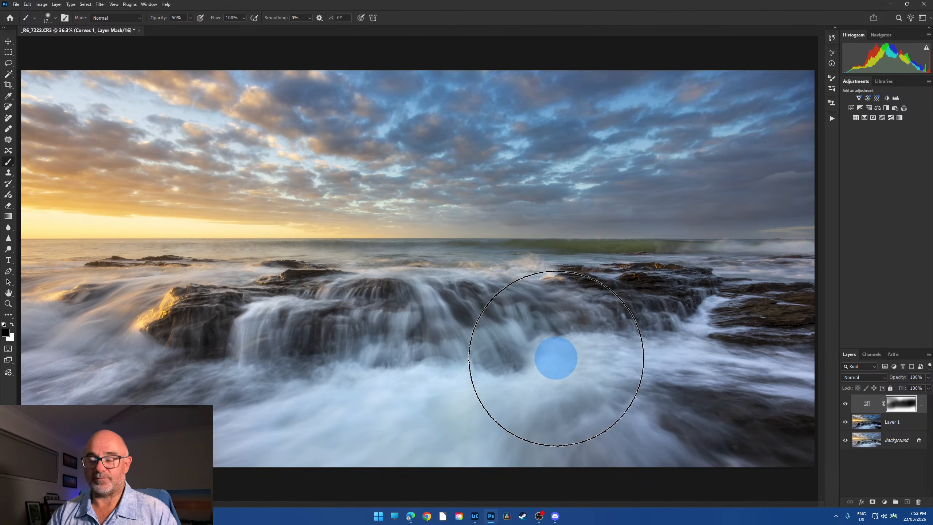
{"action": "scroll", "coordinate": [492, 351], "scroll_direction": "down", "scroll_amount": 5}
{"action": "scroll", "coordinate": [493, 353], "scroll_direction": "down", "scroll_amount": 3}
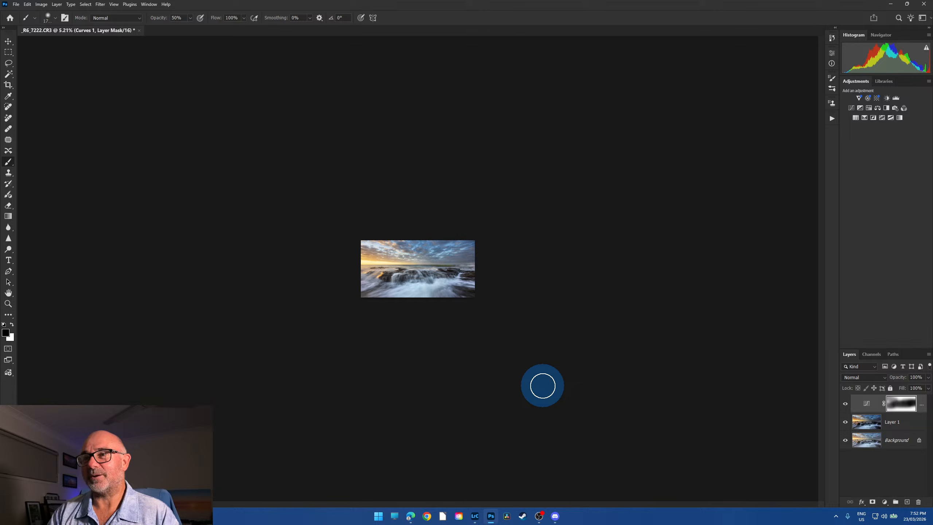
{"action": "key", "text": "ctrl+0"}
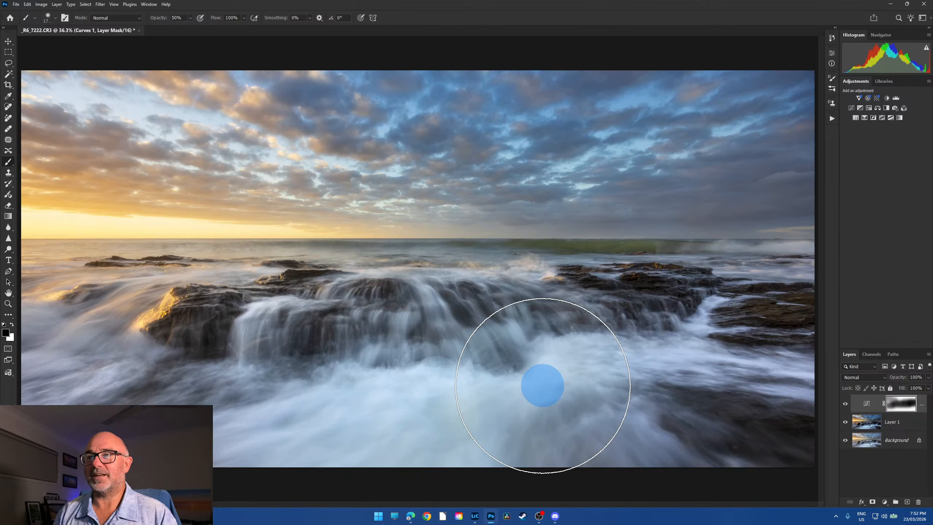
{"action": "key", "text": "ctrl+minus"}
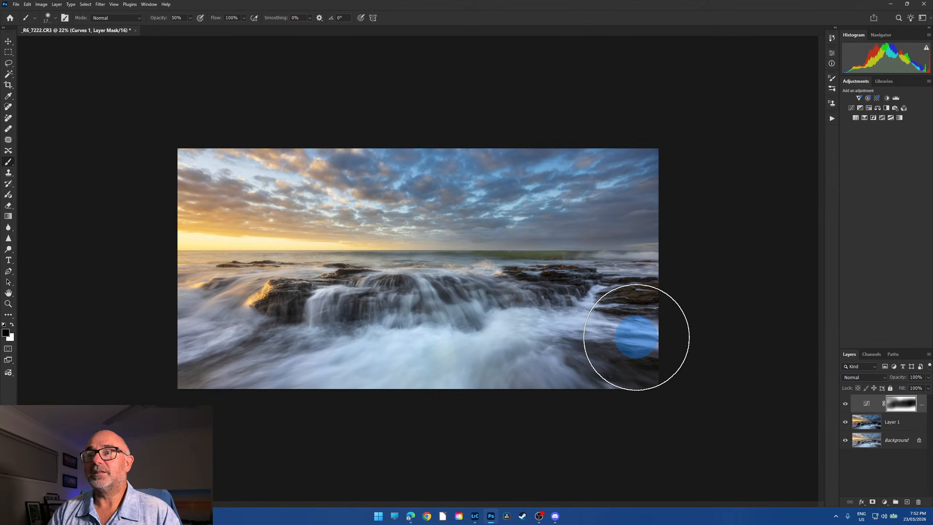
{"action": "key", "text": "ctrl+minus"}
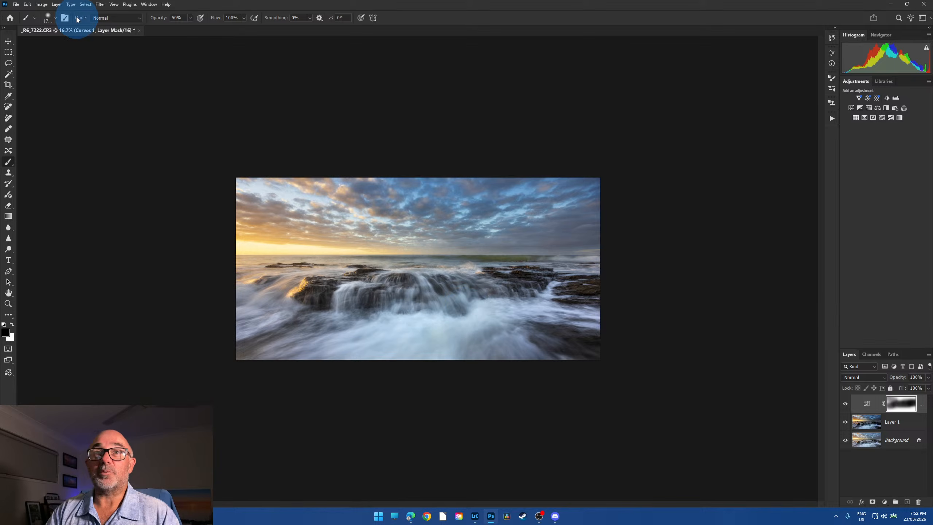
Flatten the image into a single background layer, switch to the Lasso tool, and check the merged picture at reduced and full views.
{"action": "left_click", "coordinate": [57, 4]}
{"action": "left_click", "coordinate": [89, 301]}
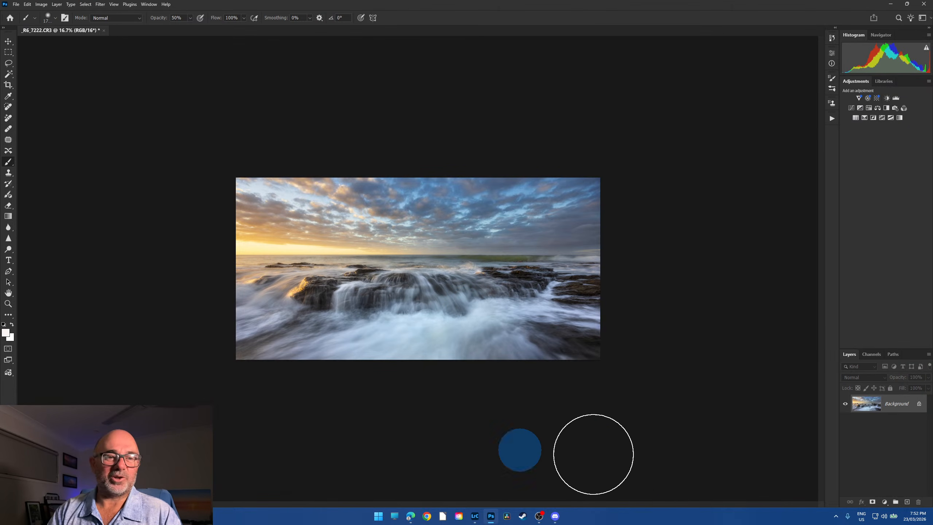
{"action": "key", "text": "x"}
{"action": "left_click", "coordinate": [8, 62]}
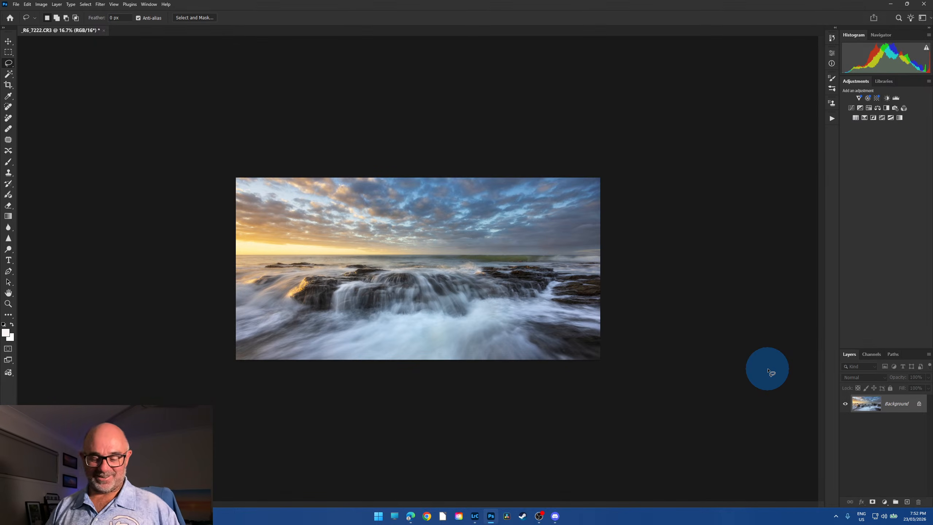
{"action": "key", "text": "ctrl+0"}
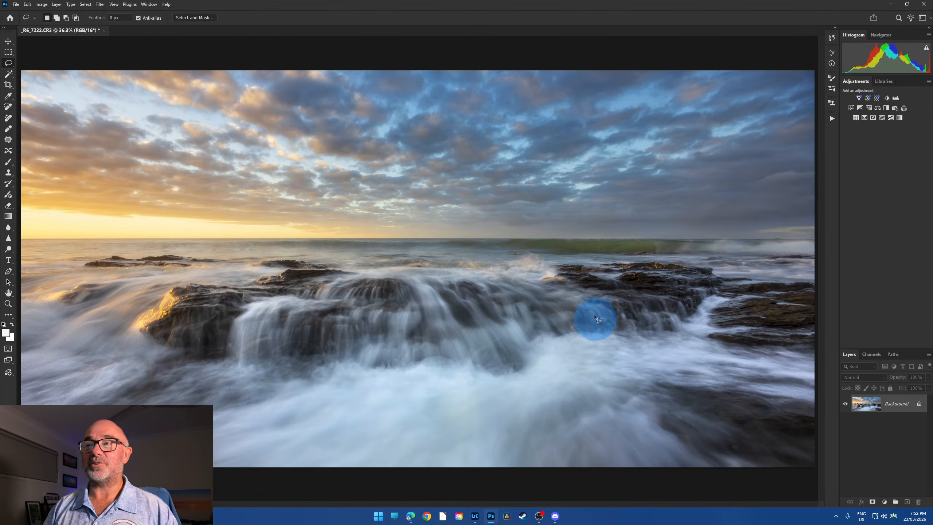
{"action": "scroll", "coordinate": [534, 309], "scroll_direction": "down", "scroll_amount": 5}
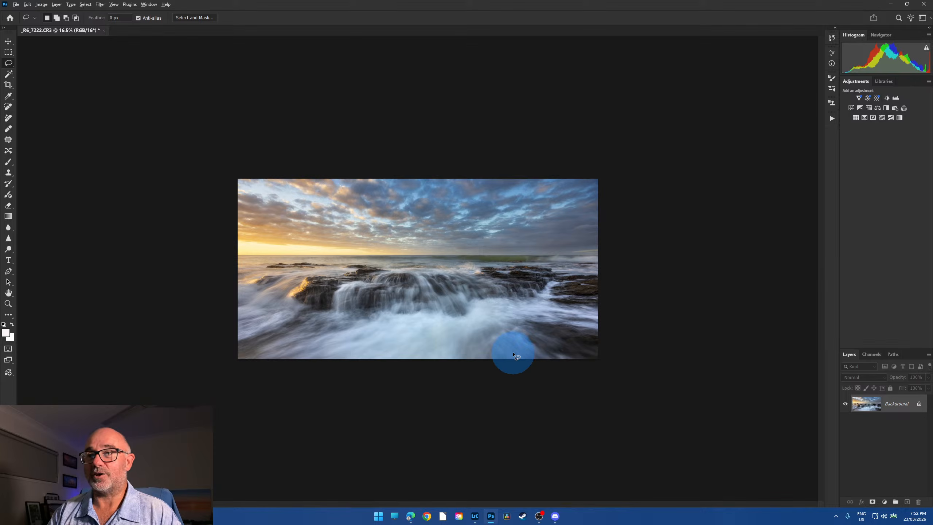
{"action": "scroll", "coordinate": [520, 353], "scroll_direction": "up", "scroll_amount": 2}
{"action": "scroll", "coordinate": [535, 358], "scroll_direction": "up", "scroll_amount": 2}
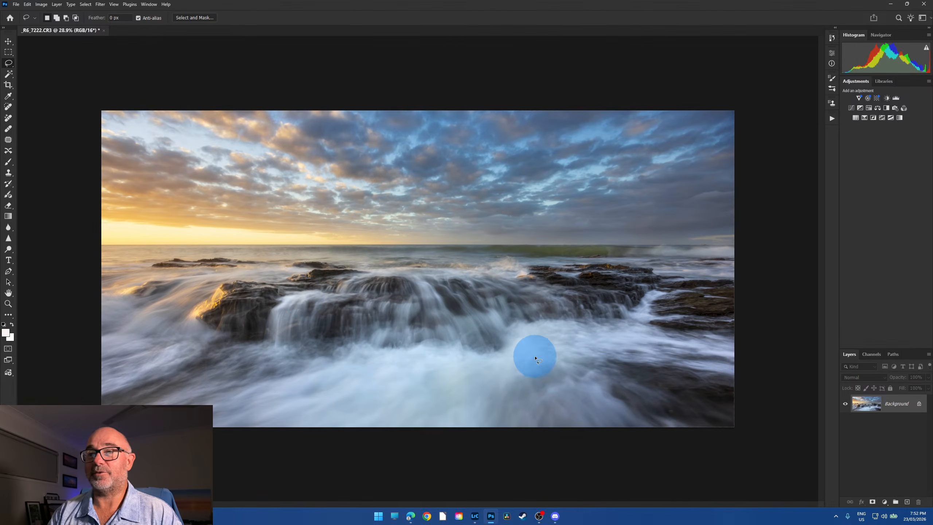
Start Smart Sharpen on the flattened image, compare the Basic, Landscape and Light presets, and settle on Landscape.
{"action": "left_click", "coordinate": [100, 4]}
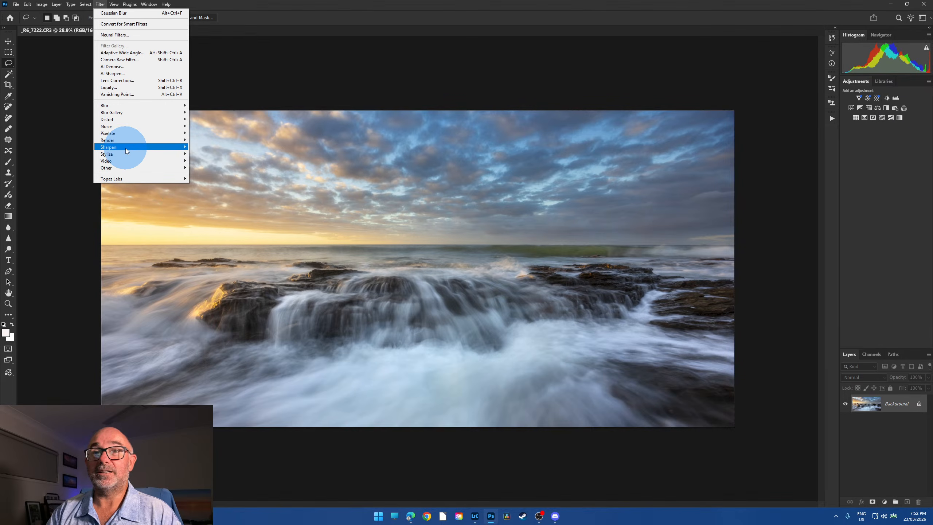
{"action": "mouse_move", "coordinate": [125, 147]}
{"action": "left_click", "coordinate": [206, 168]}
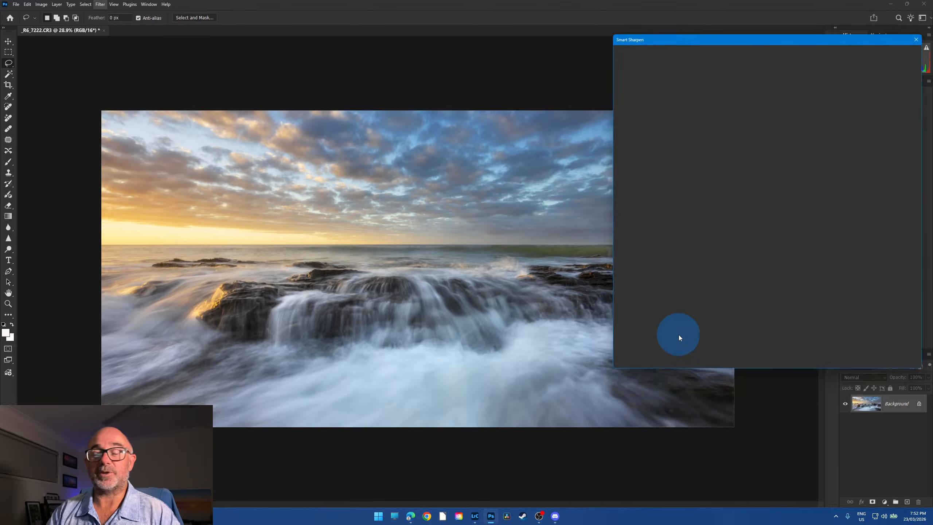
{"action": "left_click", "coordinate": [846, 62]}
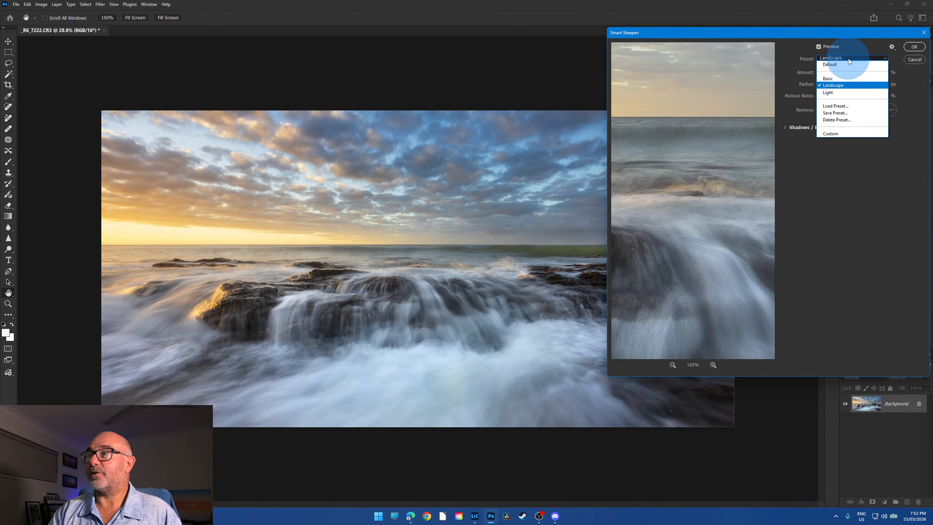
{"action": "left_click", "coordinate": [844, 63]}
{"action": "left_click", "coordinate": [845, 58]}
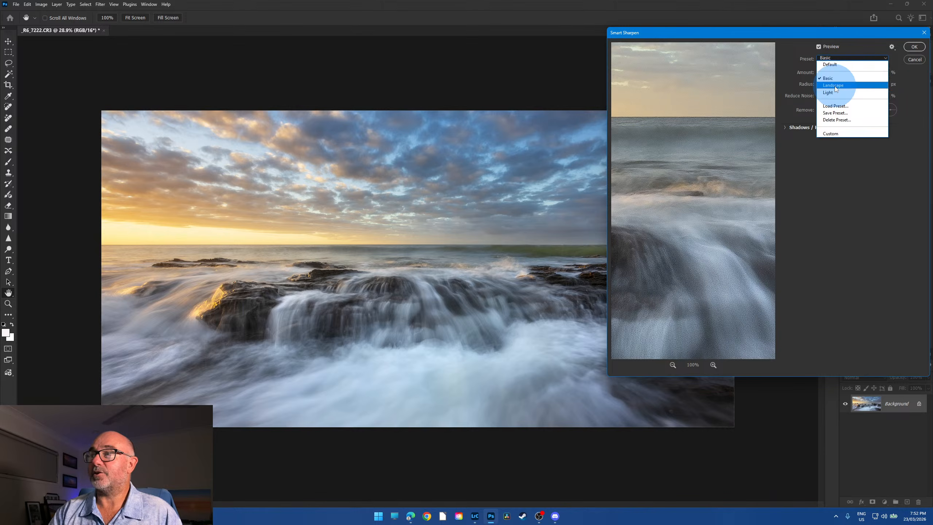
{"action": "left_click", "coordinate": [835, 87]}
{"action": "left_click", "coordinate": [843, 59]}
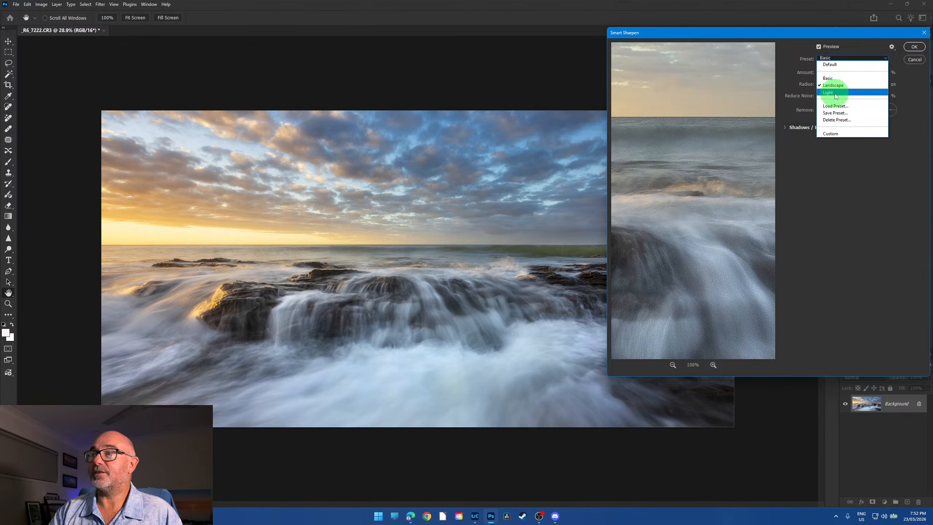
{"action": "left_click", "coordinate": [834, 92]}
{"action": "left_click", "coordinate": [841, 60]}
{"action": "left_click", "coordinate": [837, 86]}
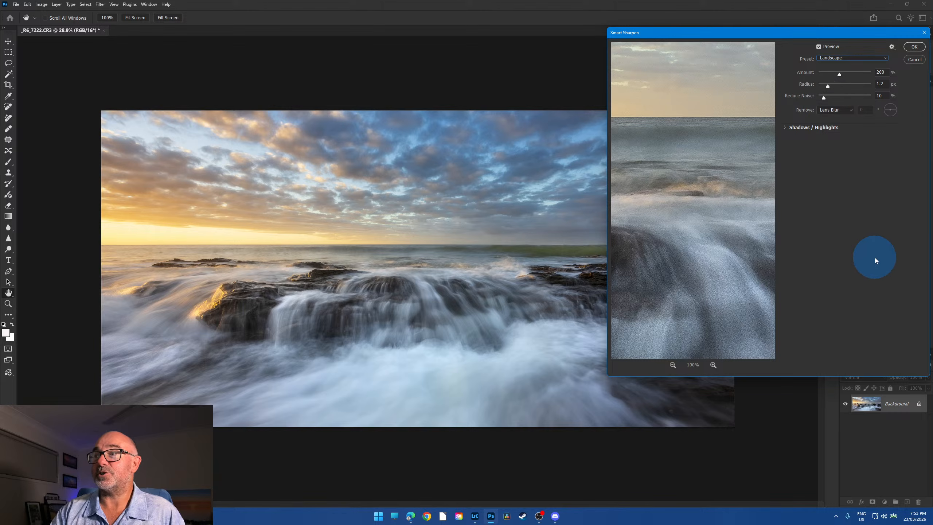
Look at the Shadows / Highlights options and apply Smart Sharpen with 200% amount, 1.2 px radius, 10% noise reduction and Lens Blur removal.
{"action": "left_click", "coordinate": [785, 127]}
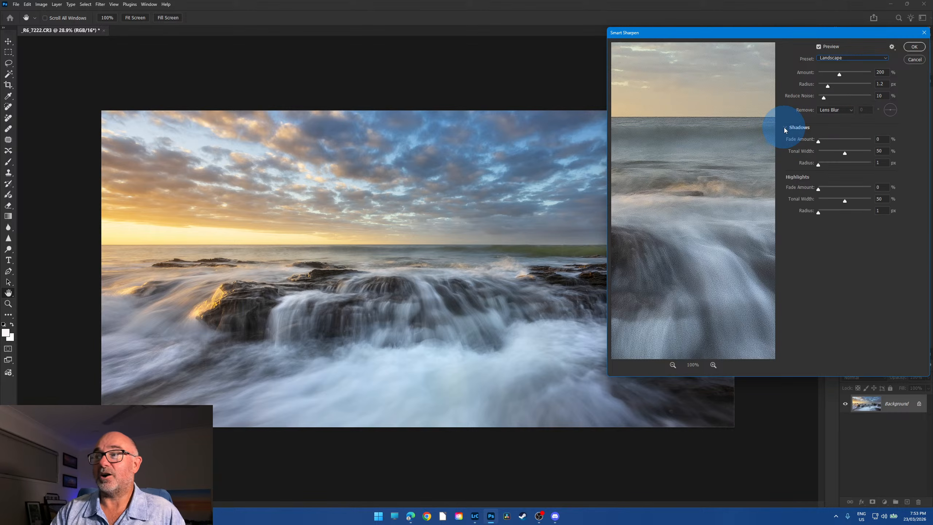
{"action": "left_click", "coordinate": [785, 127]}
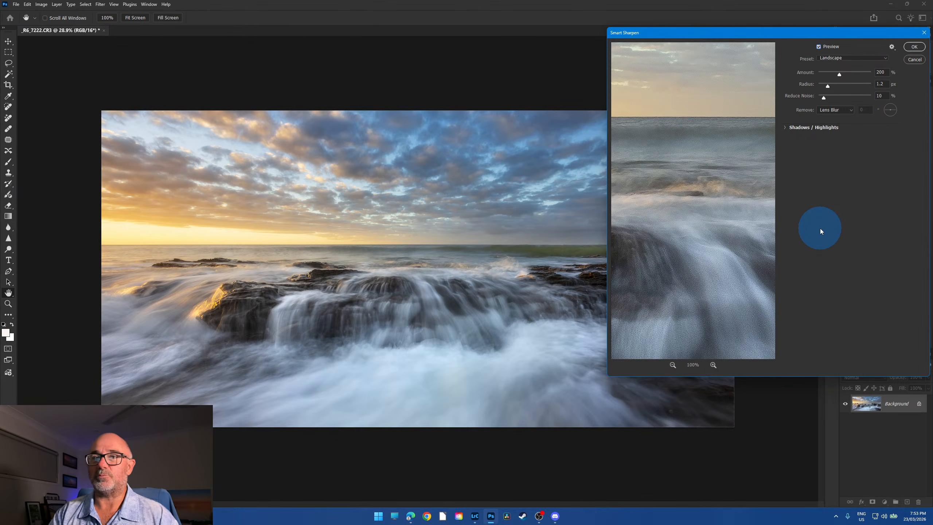
{"action": "left_click", "coordinate": [915, 47]}
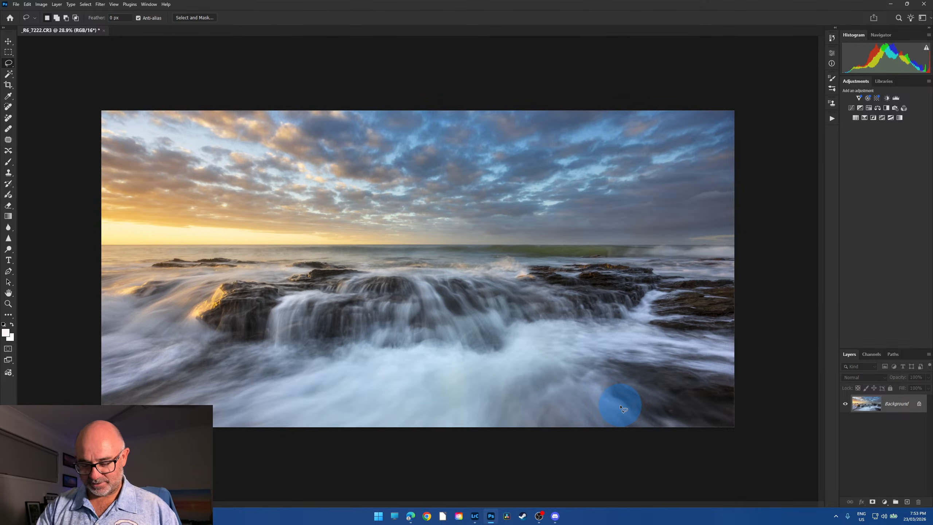
Duplicate the sharpened background and start a High Pass filter on the copy, lowering the radius to 3.5 pixels.
{"action": "key", "text": "ctrl+j"}
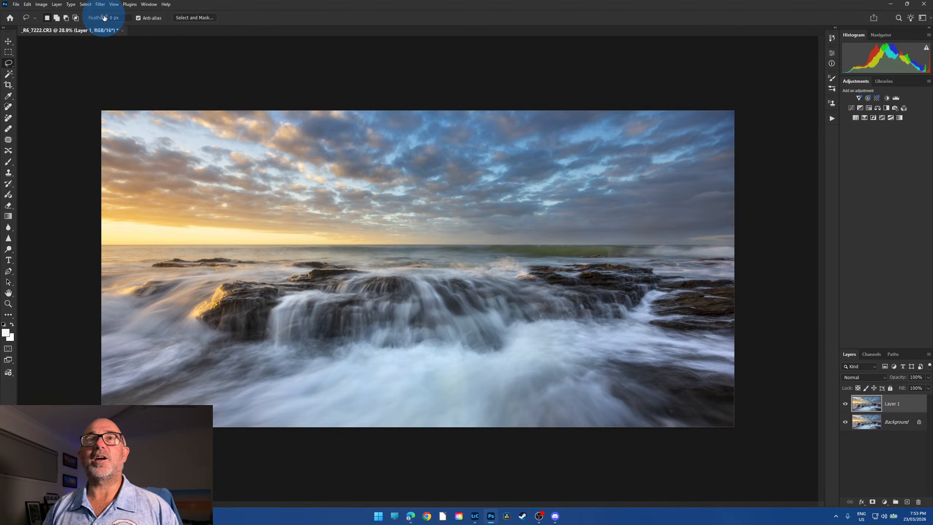
{"action": "left_click", "coordinate": [100, 4]}
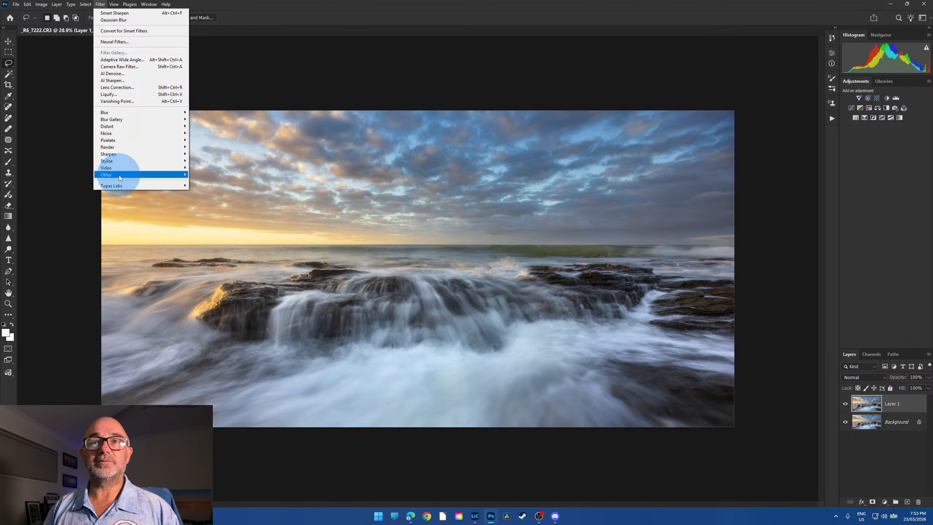
{"action": "mouse_move", "coordinate": [119, 175]}
{"action": "left_click", "coordinate": [205, 181]}
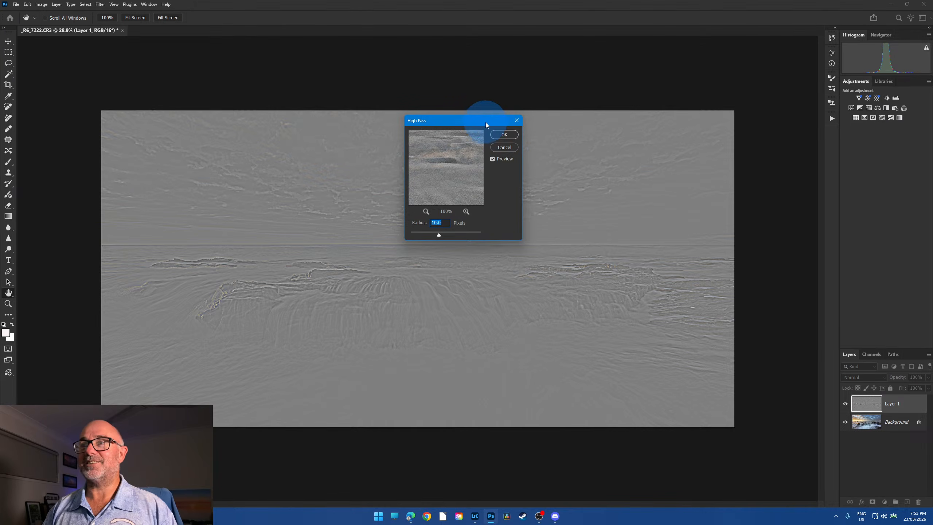
{"action": "left_click_drag", "start_coordinate": [483, 121], "coordinate": [772, 53]}
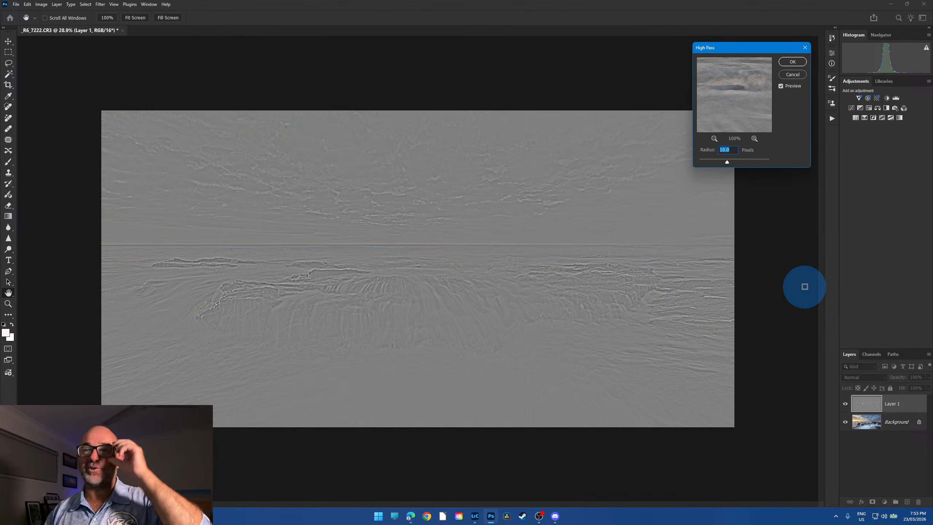
{"action": "mouse_move", "coordinate": [727, 163]}
{"action": "left_mouse_down"}
{"action": "mouse_move", "coordinate": [671, 165]}
{"action": "mouse_move", "coordinate": [749, 167]}
{"action": "mouse_move", "coordinate": [701, 166]}
{"action": "mouse_move", "coordinate": [724, 165]}
{"action": "left_mouse_up"}
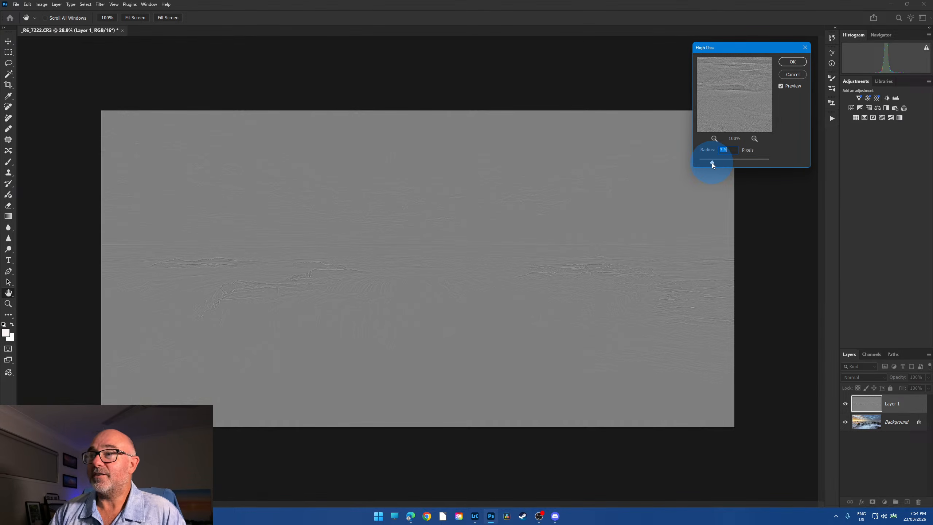
Apply the High Pass filter to Layer 1 with a radius of 3.0 pixels.
{"action": "left_click_drag", "start_coordinate": [712, 165], "coordinate": [714, 166]}
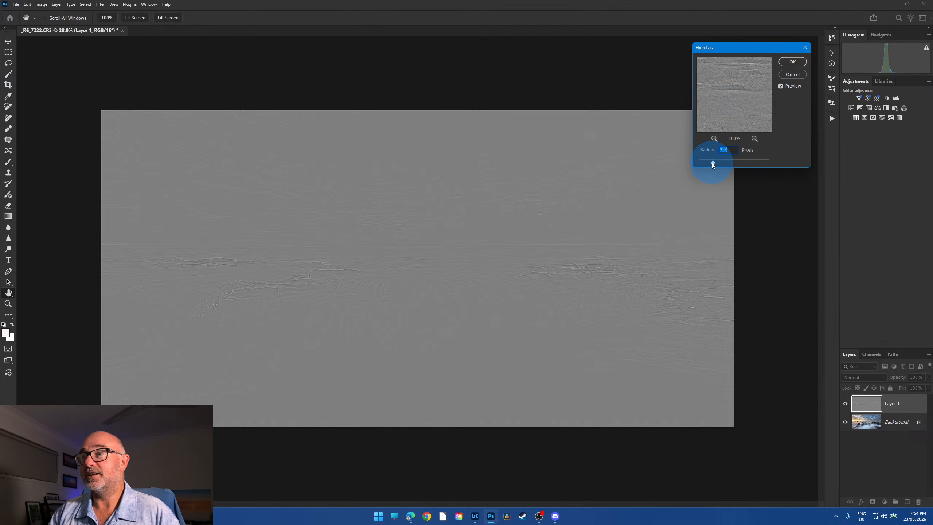
{"action": "left_click_drag", "start_coordinate": [713, 164], "coordinate": [714, 162]}
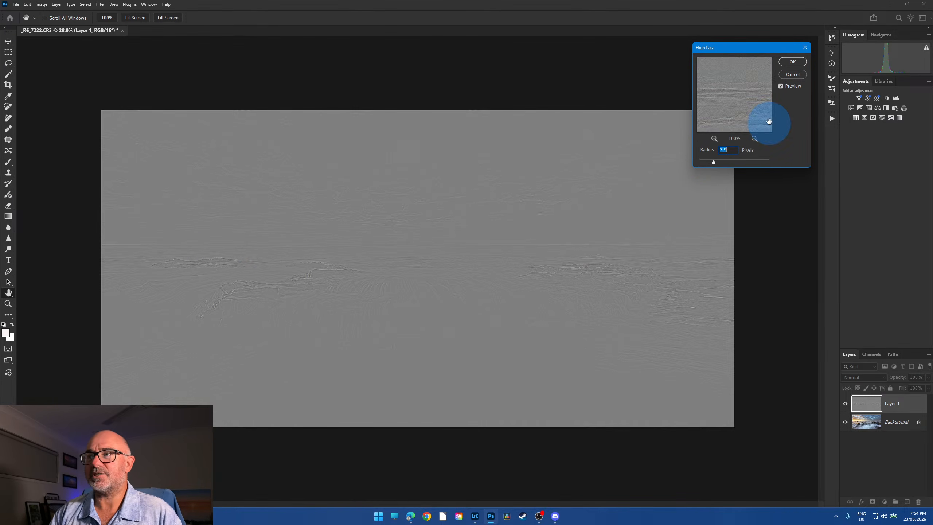
{"action": "mouse_move", "coordinate": [769, 119]}
{"action": "left_mouse_down"}
{"action": "mouse_move", "coordinate": [779, 131]}
{"action": "mouse_move", "coordinate": [760, 111]}
{"action": "left_mouse_up"}
{"action": "left_click", "coordinate": [793, 61]}
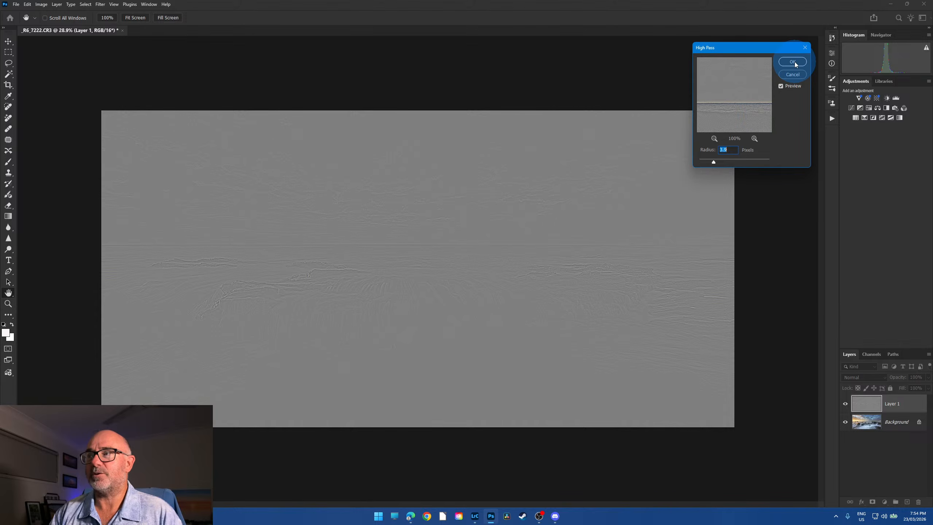
Set the blend mode of the high-pass Layer 1 to Overlay.
{"action": "key", "text": "l"}
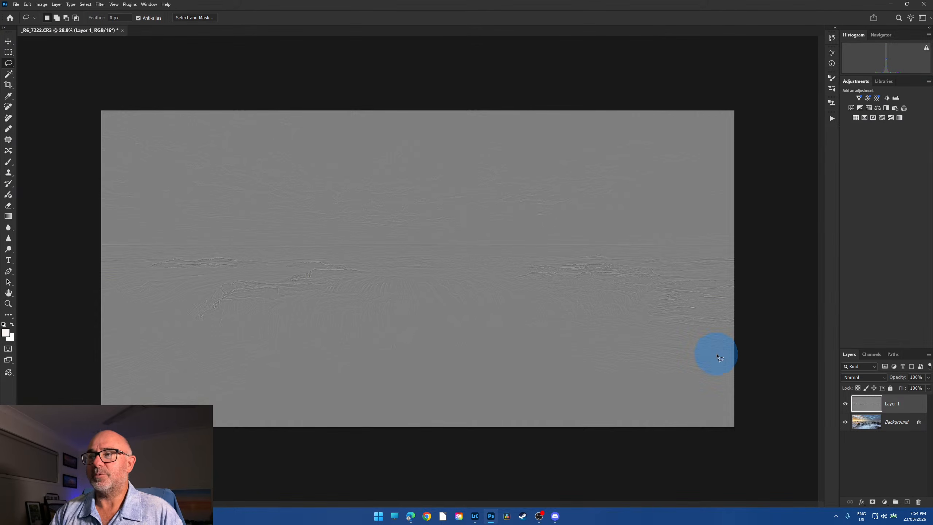
{"action": "left_click", "coordinate": [885, 376]}
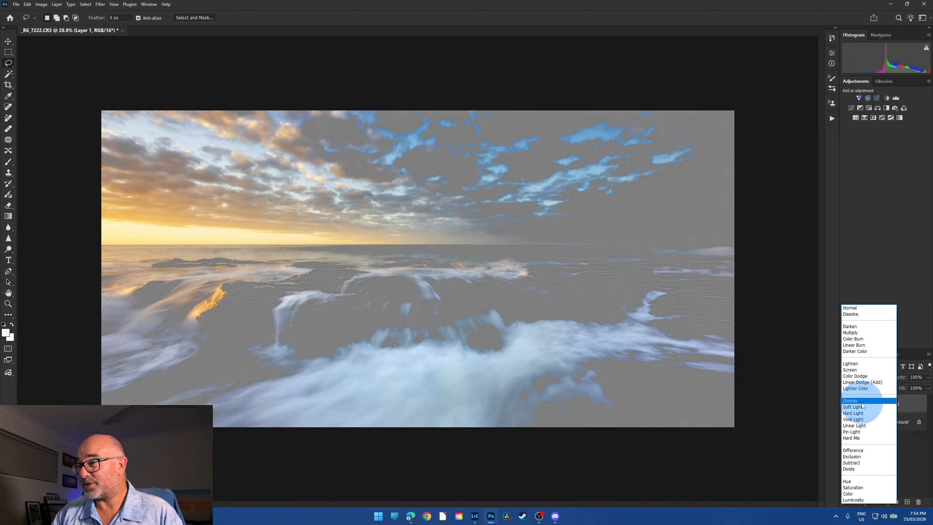
{"action": "left_click", "coordinate": [862, 401]}
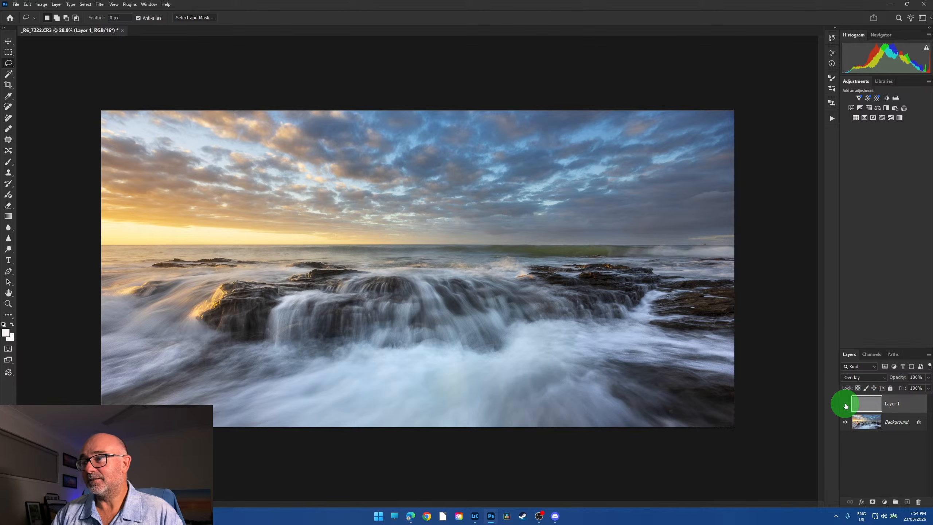
Compare the rocks and water up close with Layer 1 hidden and shown to judge the sharpening.
{"action": "left_click", "coordinate": [406, 312]}
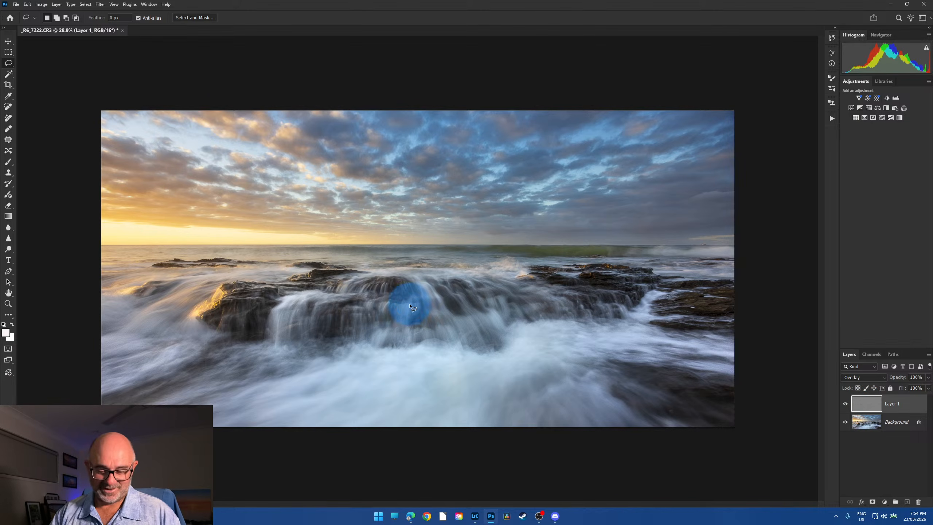
{"action": "scroll", "coordinate": [411, 300], "scroll_direction": "up", "scroll_amount": 5}
{"action": "scroll", "coordinate": [182, 301], "scroll_direction": "up", "scroll_amount": 4}
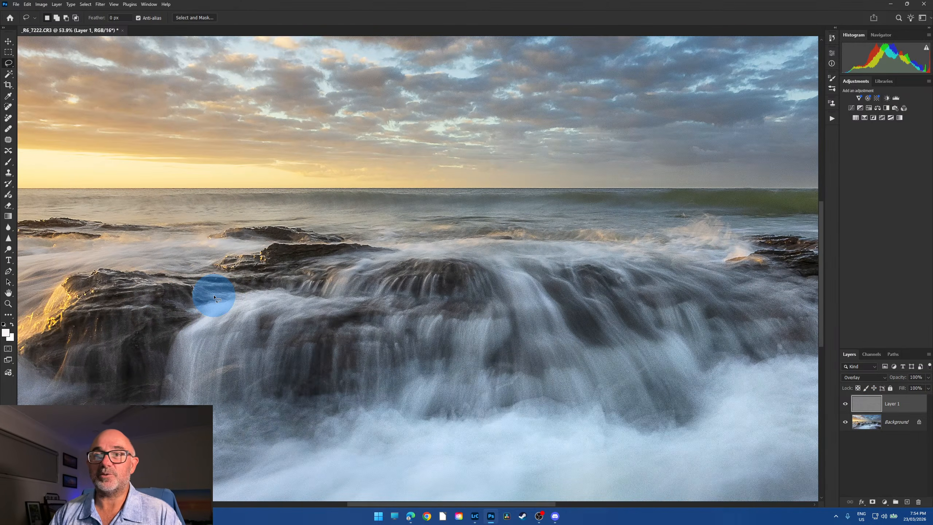
{"action": "scroll", "coordinate": [505, 411], "scroll_direction": "up", "scroll_amount": 1}
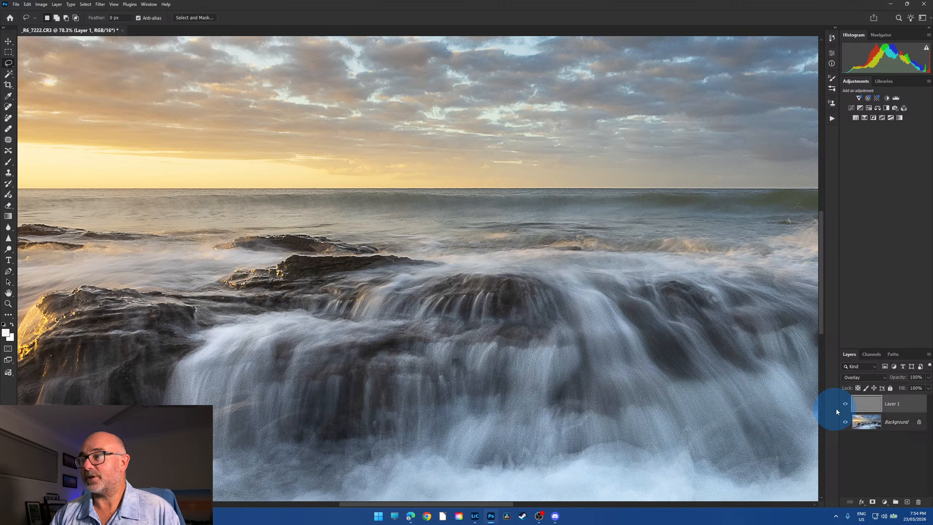
{"action": "left_click", "coordinate": [846, 404]}
{"action": "left_click", "coordinate": [846, 404]}
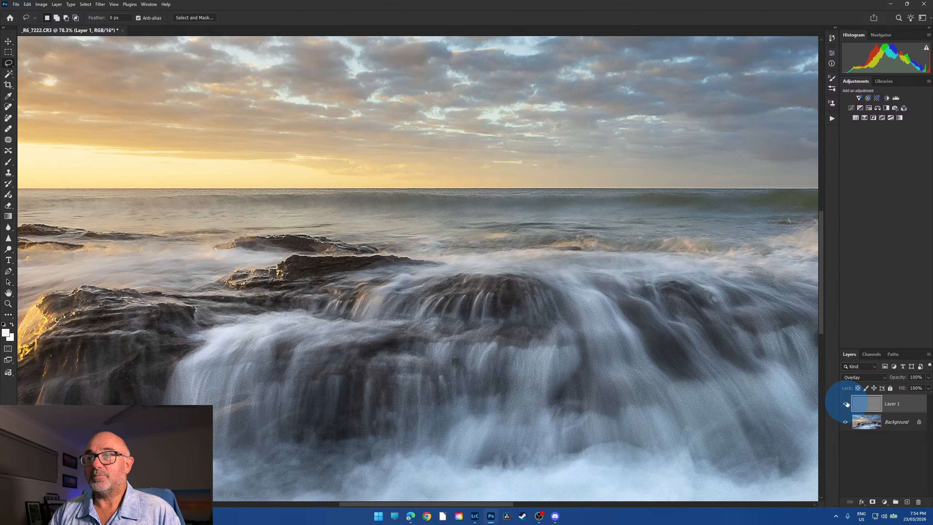
{"action": "left_click", "coordinate": [846, 404]}
{"action": "left_click", "coordinate": [846, 403]}
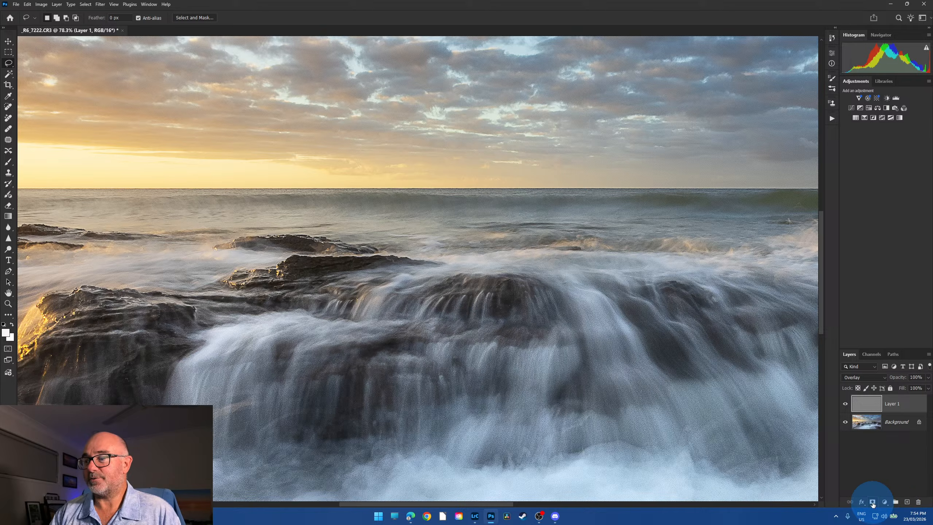
Add a layer mask to Layer 1 and invert it to black to hide the sharpening.
{"action": "left_click", "coordinate": [872, 502]}
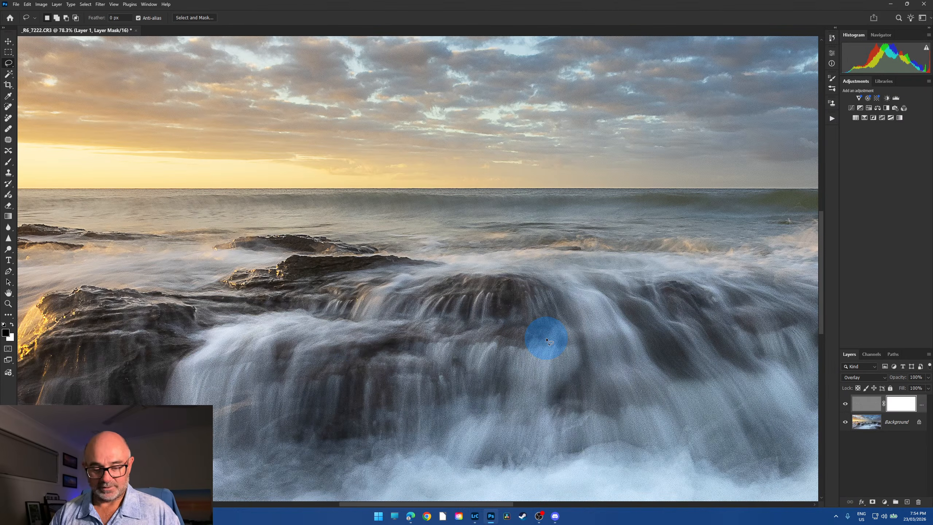
{"action": "key", "text": "ctrl+i"}
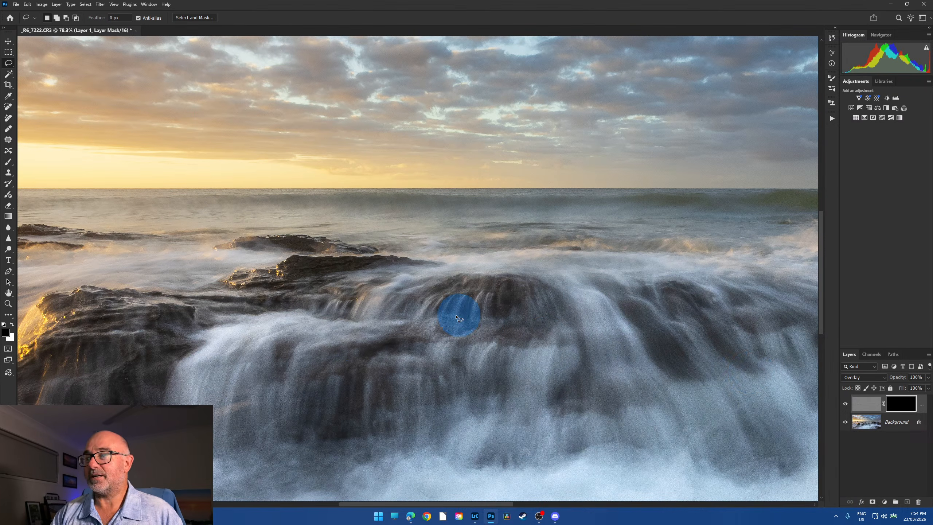
Set up the Brush tool with 100% opacity, a size of 200 and white as the foreground color.
{"action": "left_click", "coordinate": [8, 162]}
{"action": "left_click", "coordinate": [190, 17]}
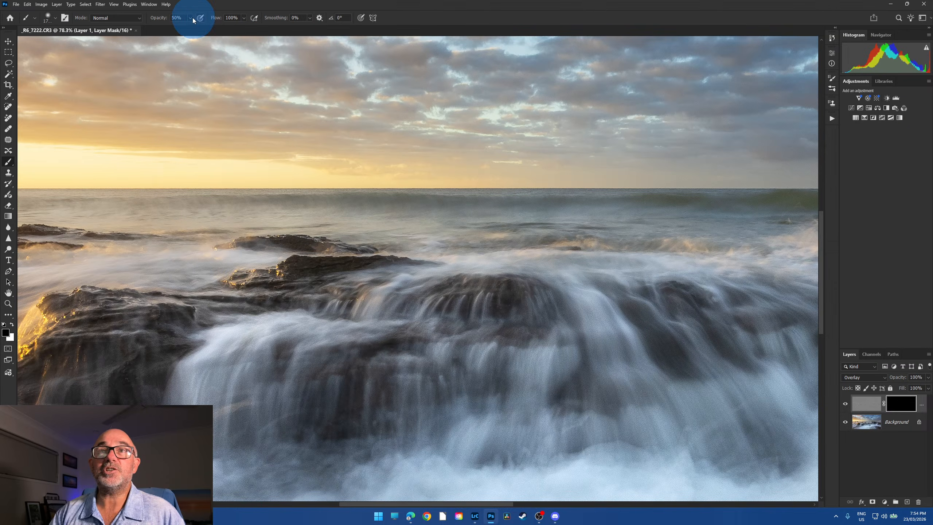
{"action": "left_click_drag", "start_coordinate": [192, 28], "coordinate": [208, 27]}
{"action": "key", "text": "["}
{"action": "key", "text": "["}
{"action": "key", "text": "["}
{"action": "key", "text": "["}
{"action": "key", "text": "["}
{"action": "key", "text": "["}
{"action": "key", "text": "["}
{"action": "key", "text": "["}
{"action": "key", "text": "["}
{"action": "key", "text": "["}
{"action": "key", "text": "["}
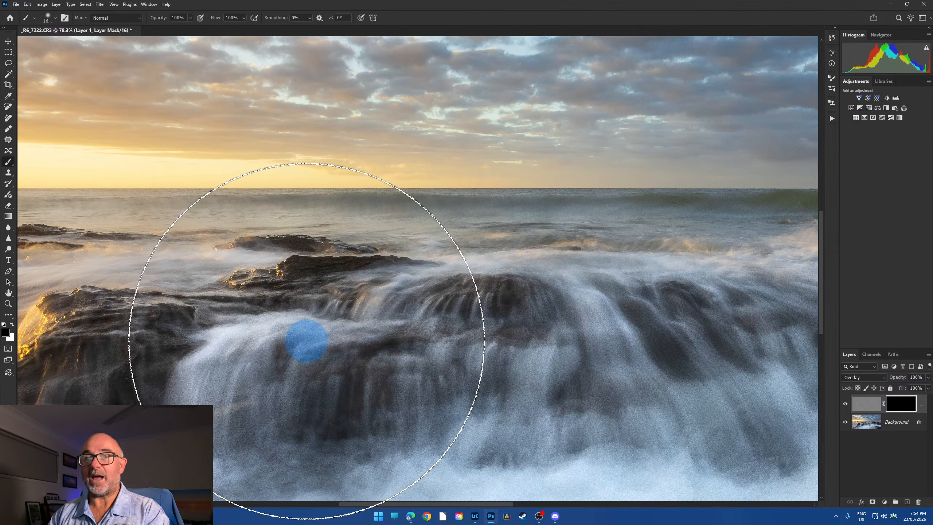
{"action": "key", "text": "bracketleft"}
{"action": "key", "text": "bracketleft"}
{"action": "key", "text": "bracketleft"}
{"action": "key", "text": "bracketleft"}
{"action": "key", "text": "bracketleft"}
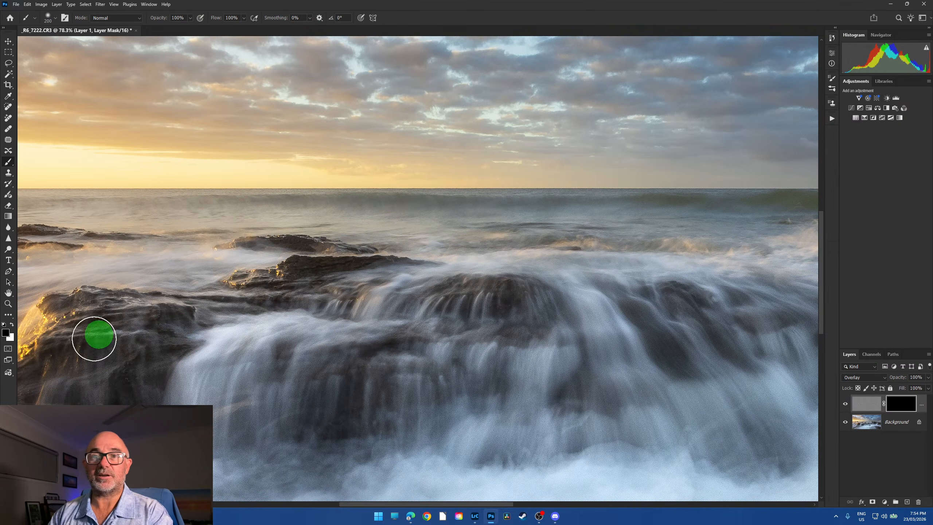
{"action": "key", "text": "x"}
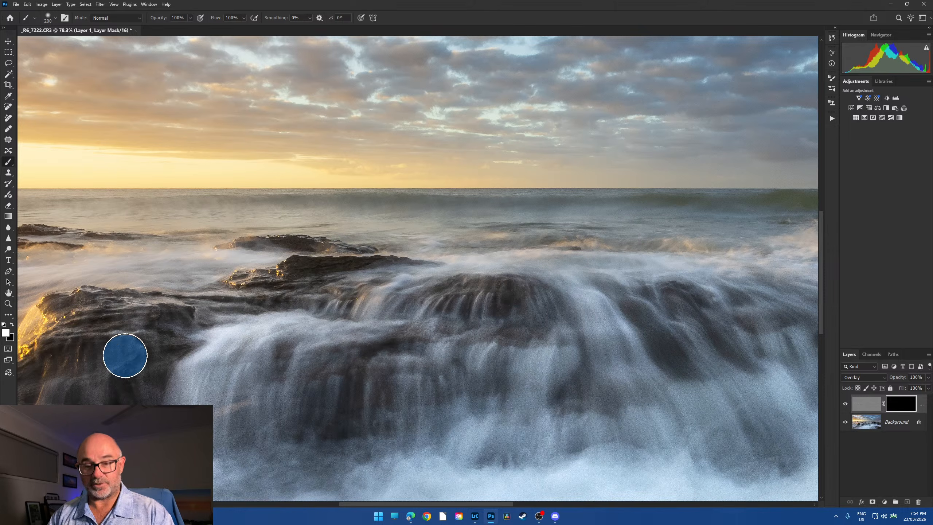
Paint white on Layer 1's mask over the rocks and cascading water across the scene to reveal the sharpening there.
{"action": "mouse_move", "coordinate": [105, 333]}
{"action": "left_mouse_down"}
{"action": "mouse_move", "coordinate": [277, 294]}
{"action": "mouse_move", "coordinate": [343, 252]}
{"action": "mouse_move", "coordinate": [468, 310]}
{"action": "mouse_move", "coordinate": [312, 360]}
{"action": "mouse_move", "coordinate": [96, 317]}
{"action": "mouse_move", "coordinate": [56, 350]}
{"action": "mouse_move", "coordinate": [110, 359]}
{"action": "left_mouse_up"}
{"action": "key", "text": "ctrl+0"}
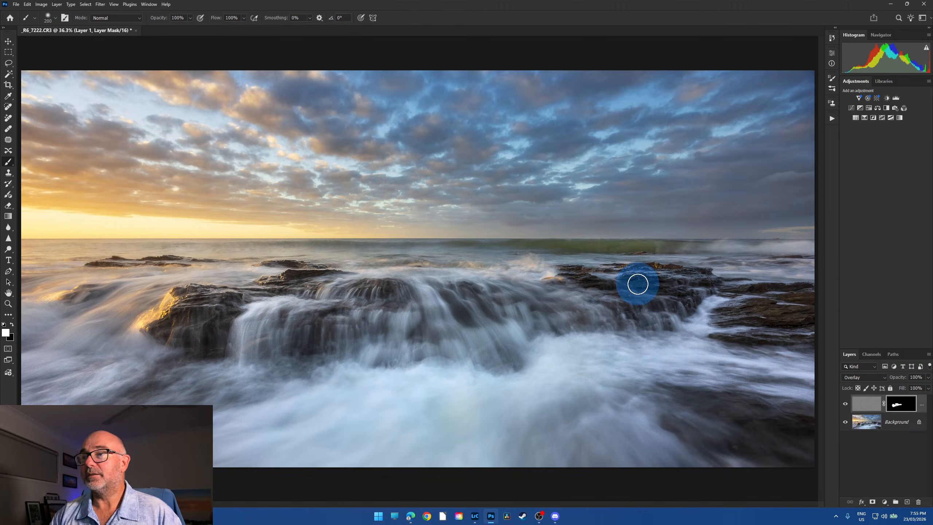
{"action": "mouse_move", "coordinate": [596, 281]}
{"action": "left_mouse_down"}
{"action": "mouse_move", "coordinate": [573, 280]}
{"action": "mouse_move", "coordinate": [684, 273]}
{"action": "mouse_move", "coordinate": [819, 294]}
{"action": "mouse_move", "coordinate": [819, 326]}
{"action": "mouse_move", "coordinate": [783, 306]}
{"action": "mouse_move", "coordinate": [621, 277]}
{"action": "mouse_move", "coordinate": [631, 300]}
{"action": "mouse_move", "coordinate": [602, 306]}
{"action": "mouse_move", "coordinate": [588, 290]}
{"action": "left_mouse_up"}
{"action": "mouse_move", "coordinate": [642, 280]}
{"action": "left_mouse_down"}
{"action": "mouse_move", "coordinate": [339, 278]}
{"action": "mouse_move", "coordinate": [522, 278]}
{"action": "mouse_move", "coordinate": [439, 341]}
{"action": "mouse_move", "coordinate": [632, 326]}
{"action": "mouse_move", "coordinate": [458, 362]}
{"action": "mouse_move", "coordinate": [356, 345]}
{"action": "mouse_move", "coordinate": [164, 348]}
{"action": "mouse_move", "coordinate": [204, 321]}
{"action": "mouse_move", "coordinate": [151, 313]}
{"action": "left_mouse_up"}
{"action": "mouse_move", "coordinate": [185, 272]}
{"action": "left_mouse_down"}
{"action": "mouse_move", "coordinate": [84, 269]}
{"action": "mouse_move", "coordinate": [199, 268]}
{"action": "left_mouse_up"}
{"action": "left_click_drag", "start_coordinate": [81, 307], "coordinate": [55, 298]}
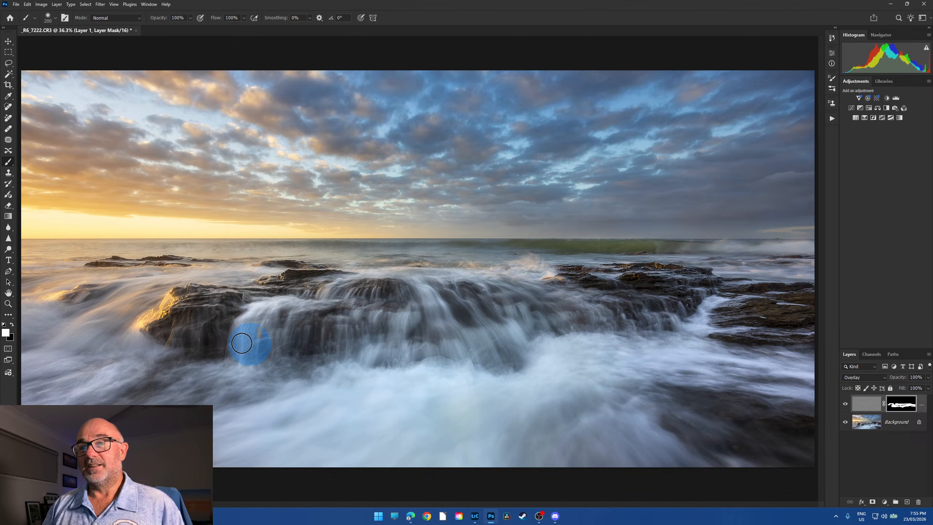
{"action": "left_click", "coordinate": [437, 338]}
{"action": "mouse_move", "coordinate": [437, 338]}
{"action": "left_mouse_down"}
{"action": "mouse_move", "coordinate": [544, 339]}
{"action": "mouse_move", "coordinate": [545, 326]}
{"action": "left_mouse_up"}
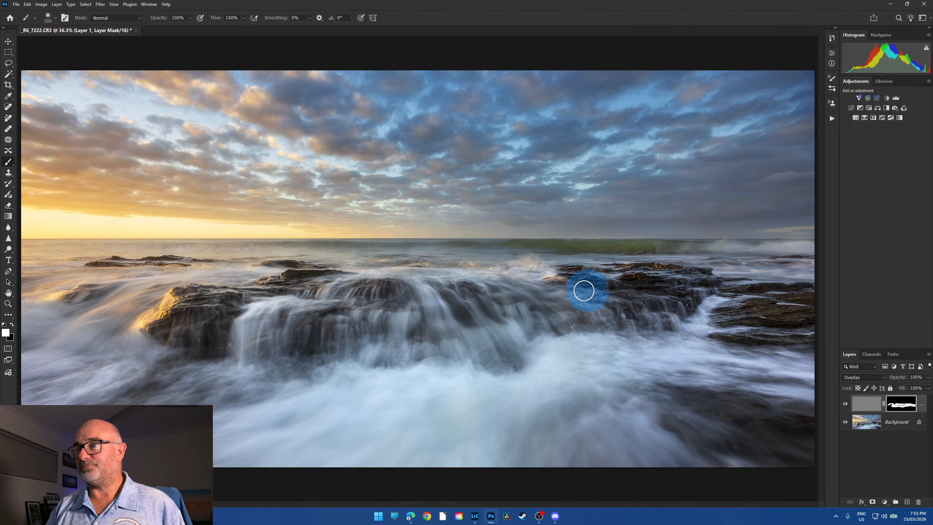
{"action": "mouse_move", "coordinate": [578, 288]}
{"action": "left_mouse_down"}
{"action": "mouse_move", "coordinate": [669, 280]}
{"action": "mouse_move", "coordinate": [750, 334]}
{"action": "mouse_move", "coordinate": [652, 304]}
{"action": "mouse_move", "coordinate": [416, 276]}
{"action": "mouse_move", "coordinate": [98, 264]}
{"action": "mouse_move", "coordinate": [161, 340]}
{"action": "mouse_move", "coordinate": [723, 334]}
{"action": "left_mouse_up"}
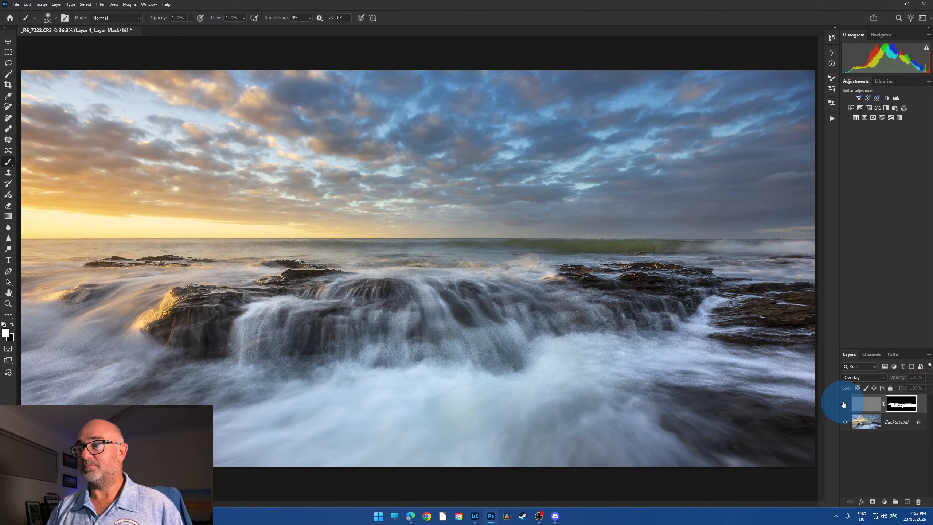
Compare the whole photo and a close view of the rocks with the masked sharpening layer hidden and shown.
{"action": "left_click", "coordinate": [844, 404]}
{"action": "left_click", "coordinate": [844, 405]}
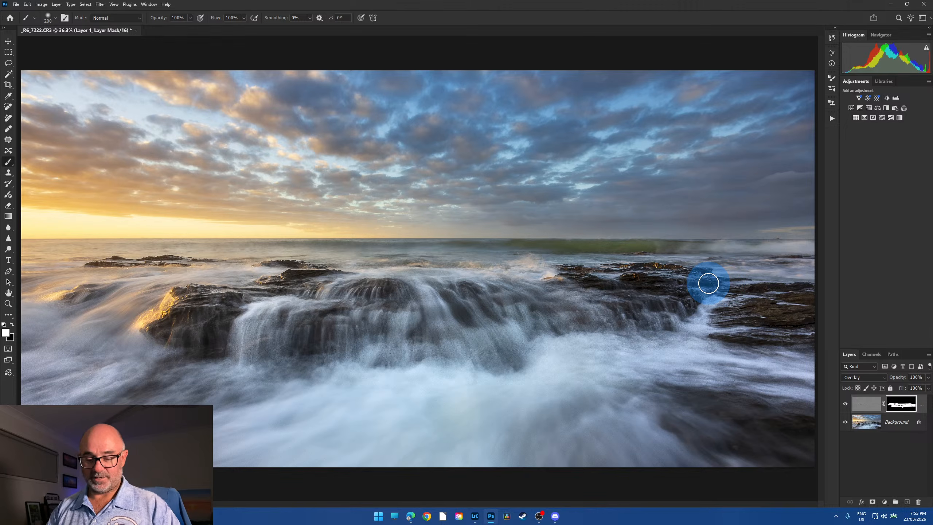
{"action": "scroll", "coordinate": [704, 282], "scroll_direction": "up", "scroll_amount": 1}
{"action": "scroll", "coordinate": [705, 282], "scroll_direction": "up", "scroll_amount": 5}
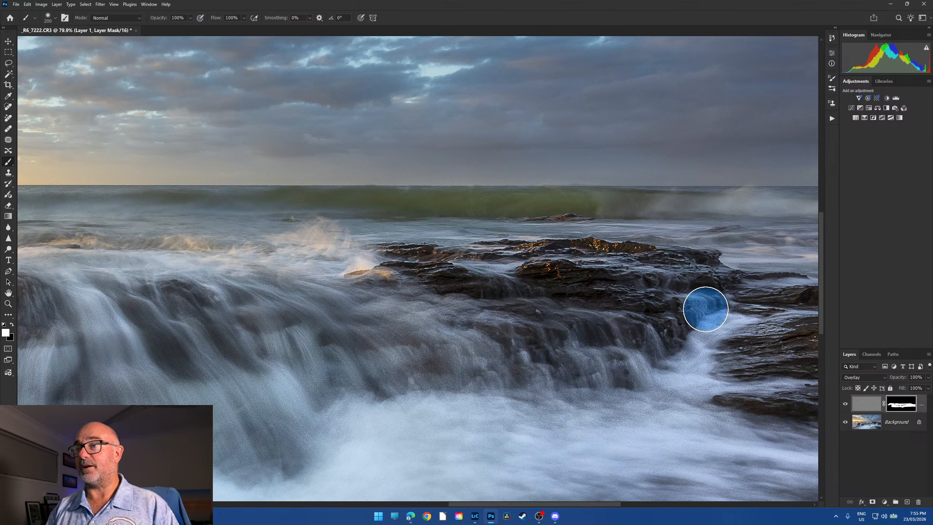
{"action": "left_click", "coordinate": [845, 404]}
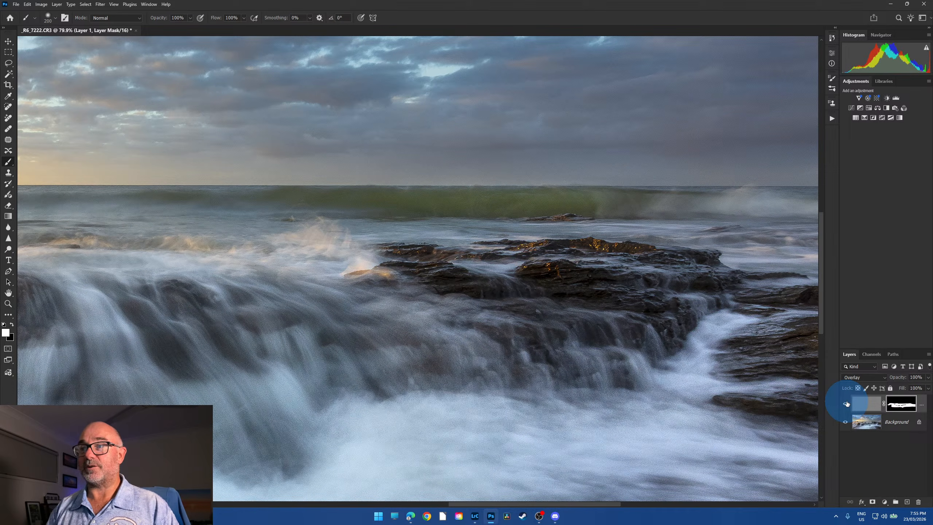
{"action": "left_click", "coordinate": [846, 404]}
{"action": "left_click", "coordinate": [846, 404]}
{"action": "left_click", "coordinate": [847, 404]}
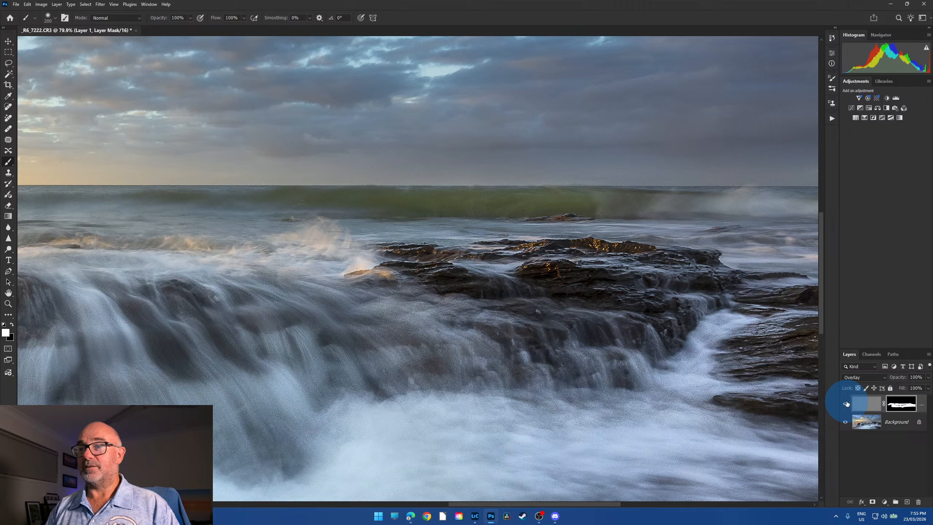
{"action": "left_click", "coordinate": [846, 404]}
{"action": "left_click", "coordinate": [846, 404]}
{"action": "left_click", "coordinate": [525, 298]}
{"action": "key", "text": "ctrl+0"}
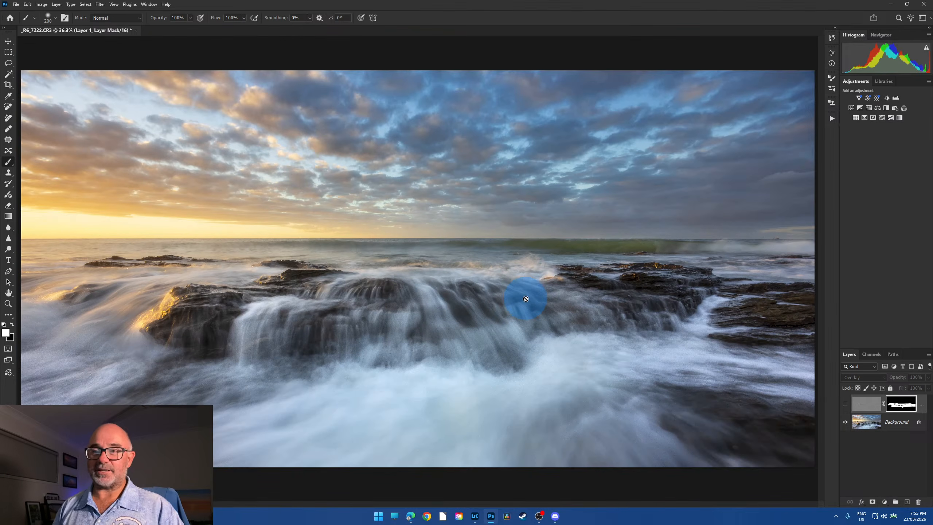
Flatten the image into a single Background layer.
{"action": "left_click", "coordinate": [57, 4]}
{"action": "left_click", "coordinate": [110, 297]}
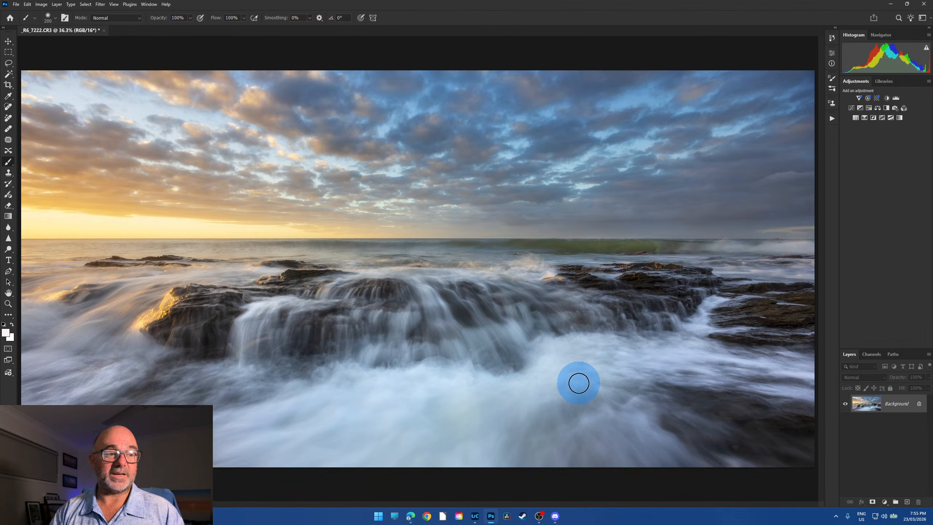
Close the _R6_7222.CR3 document without saving it.
{"action": "scroll", "coordinate": [563, 376], "scroll_direction": "down", "scroll_amount": 3}
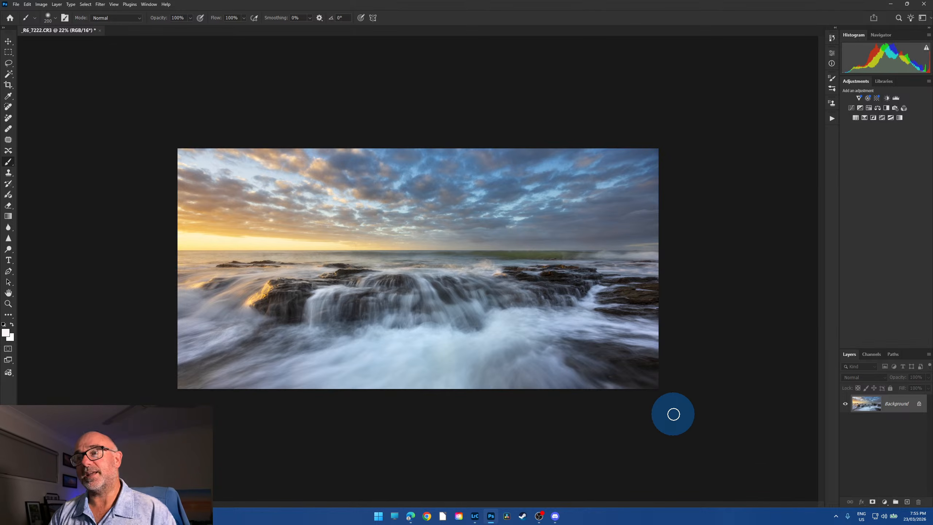
{"action": "scroll", "coordinate": [427, 319], "scroll_direction": "up", "scroll_amount": 1}
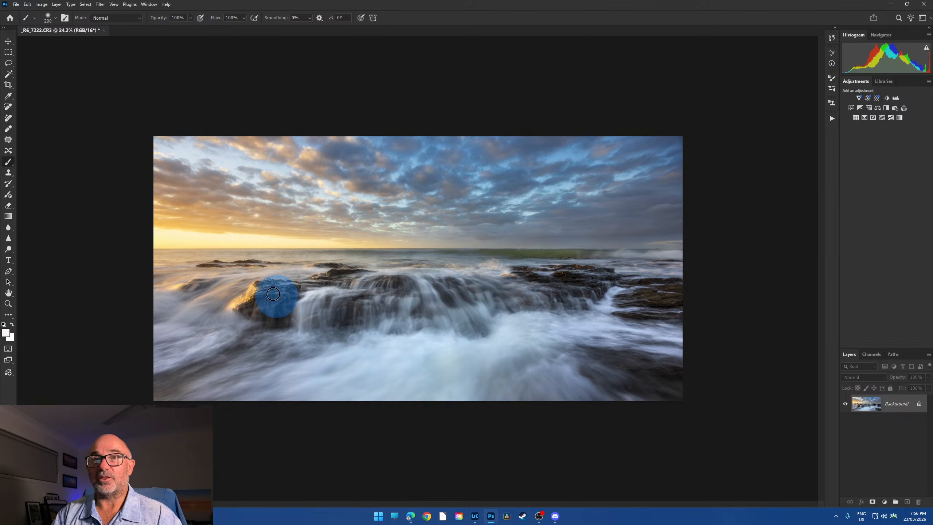
{"action": "left_click", "coordinate": [104, 30]}
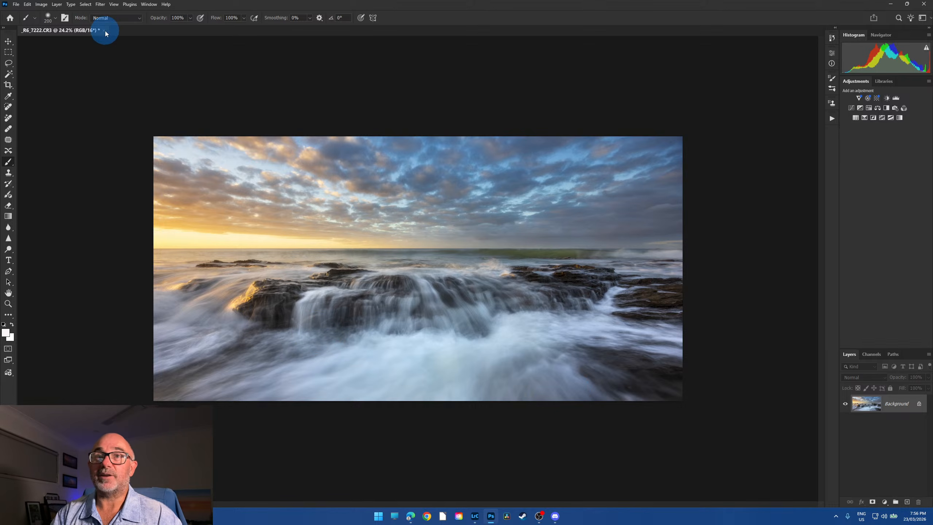
{"action": "left_click", "coordinate": [464, 186]}
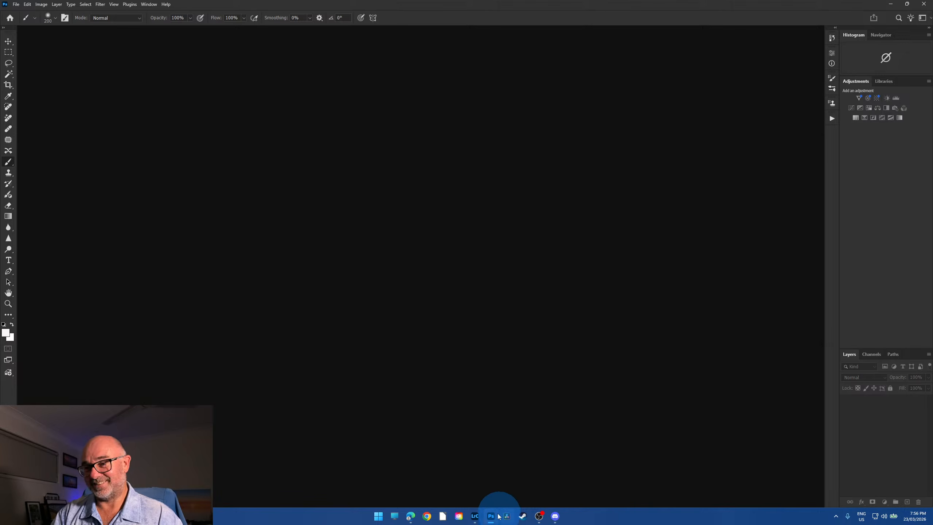
Switch to Lightroom Classic, browse the filmstrip to photo 33 and return to photo 28.
{"action": "left_click", "coordinate": [476, 517]}
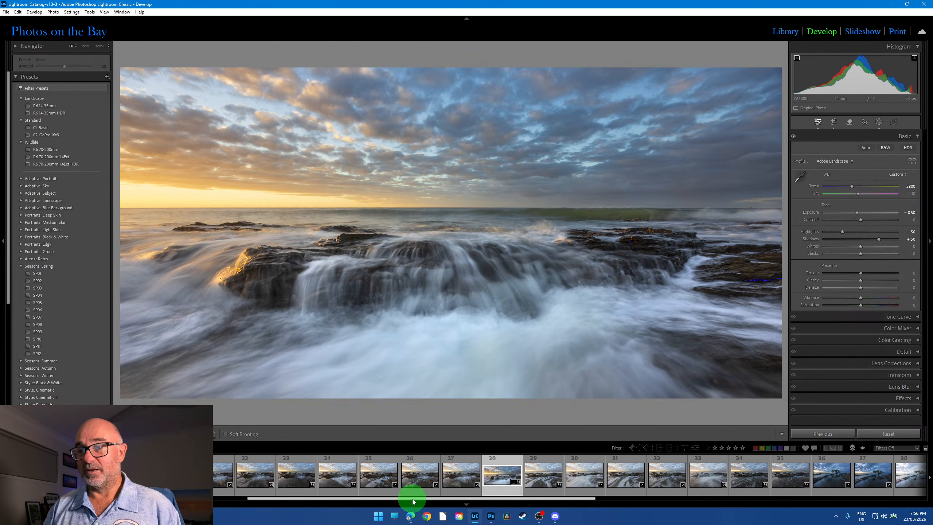
{"action": "left_click_drag", "start_coordinate": [413, 502], "coordinate": [524, 507]}
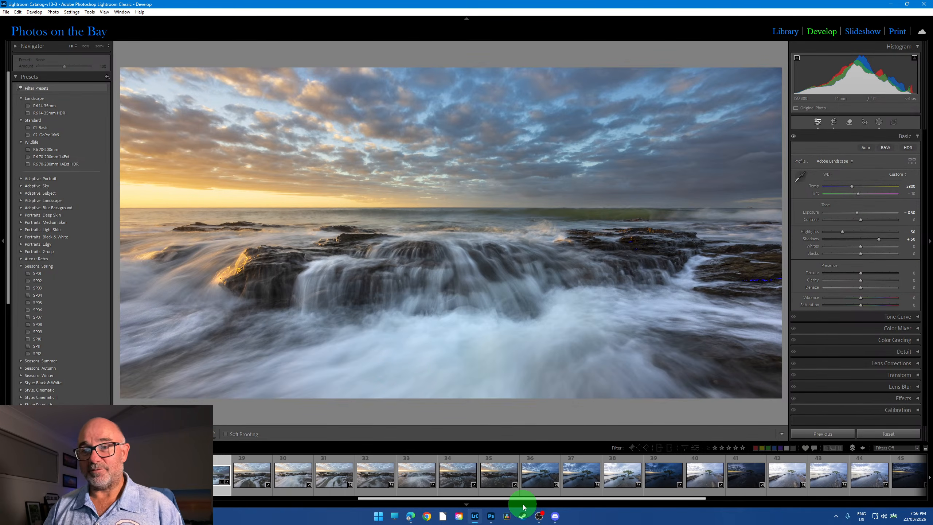
{"action": "left_click", "coordinate": [416, 475]}
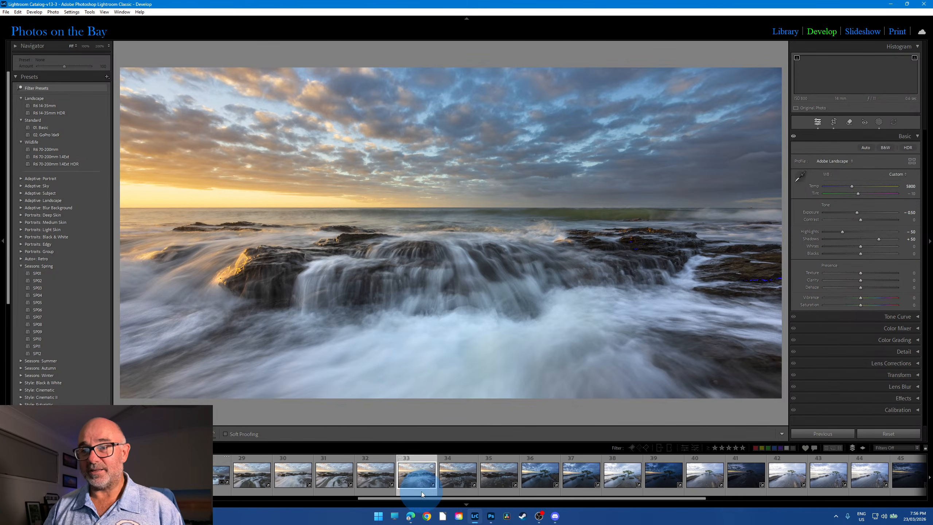
{"action": "left_click", "coordinate": [217, 481]}
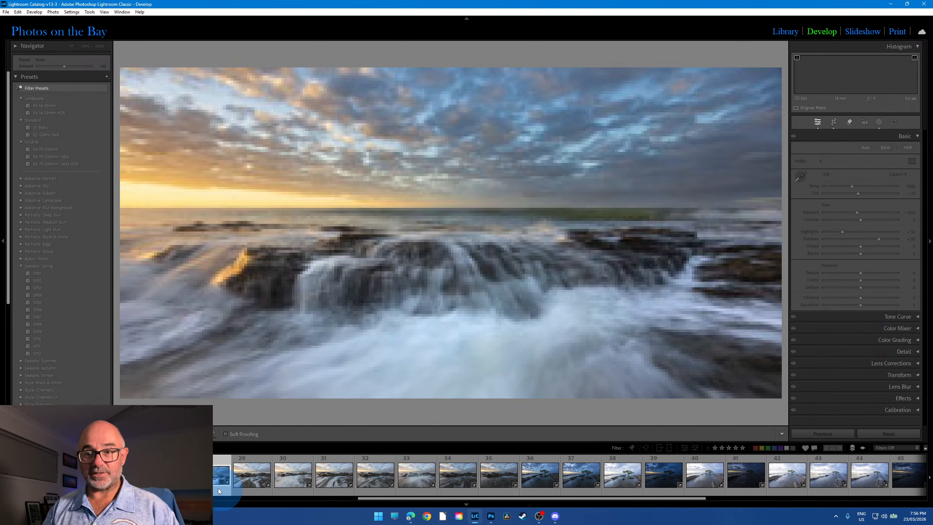
Synchronize all develop settings, including crop and masks, from photo 28 to photo 33.
{"action": "left_click", "coordinate": [415, 481]}
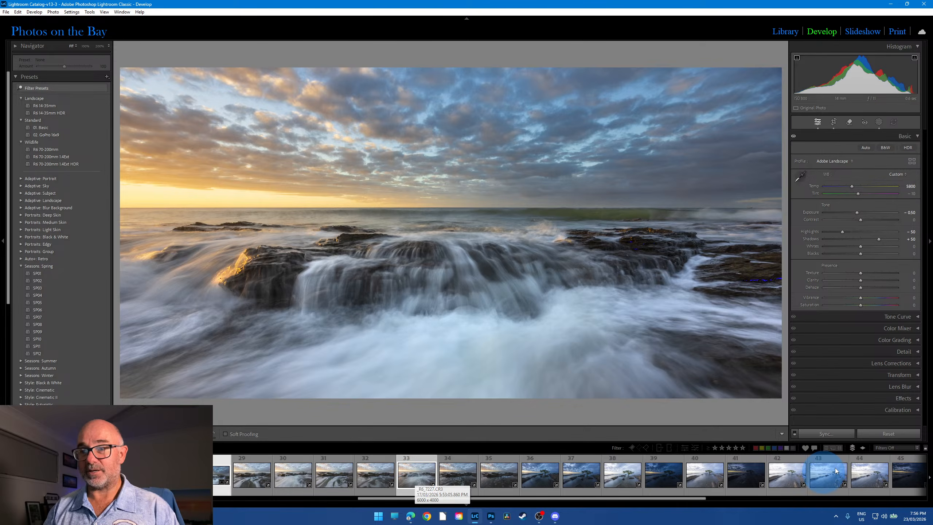
{"action": "left_click", "coordinate": [852, 435]}
{"action": "left_click", "coordinate": [480, 431]}
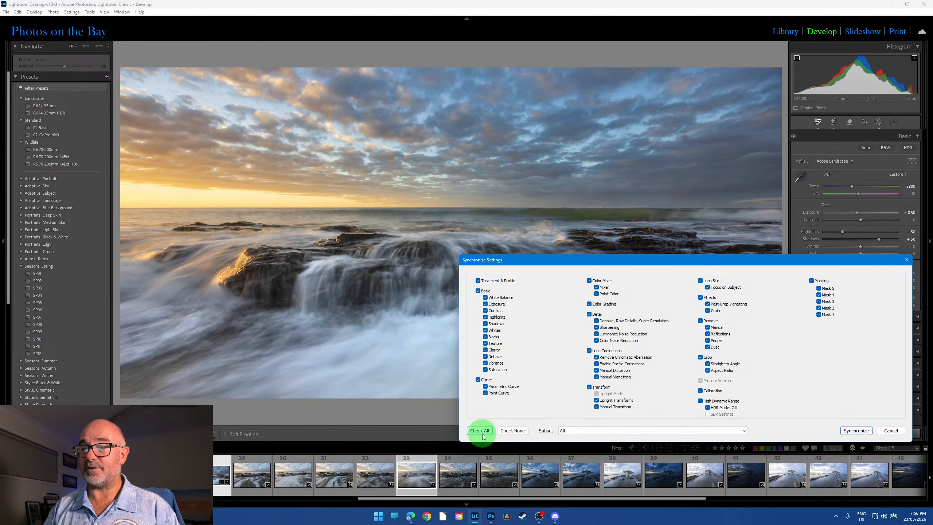
{"action": "left_click", "coordinate": [856, 431]}
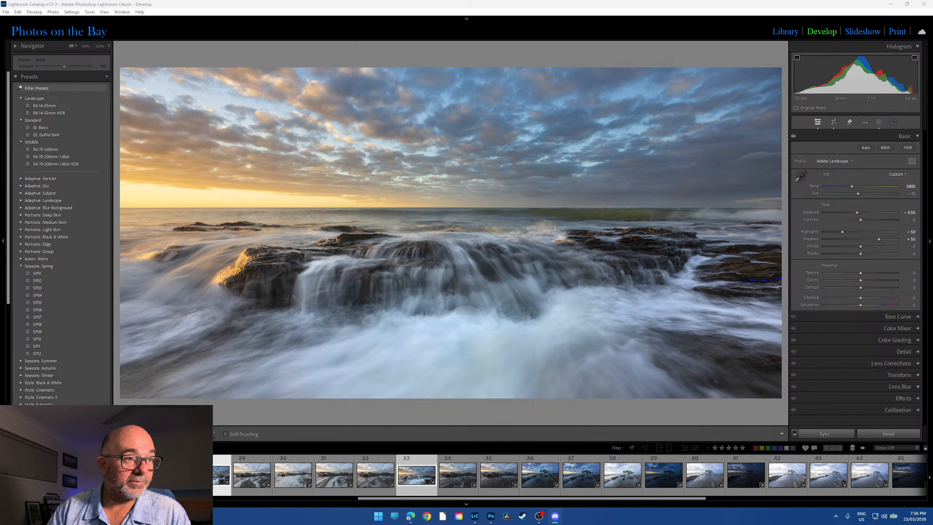
Compare the synchronized photo 33 with the source photo 28 by viewing them alternately several times.
{"action": "key", "text": "alt+Tab"}
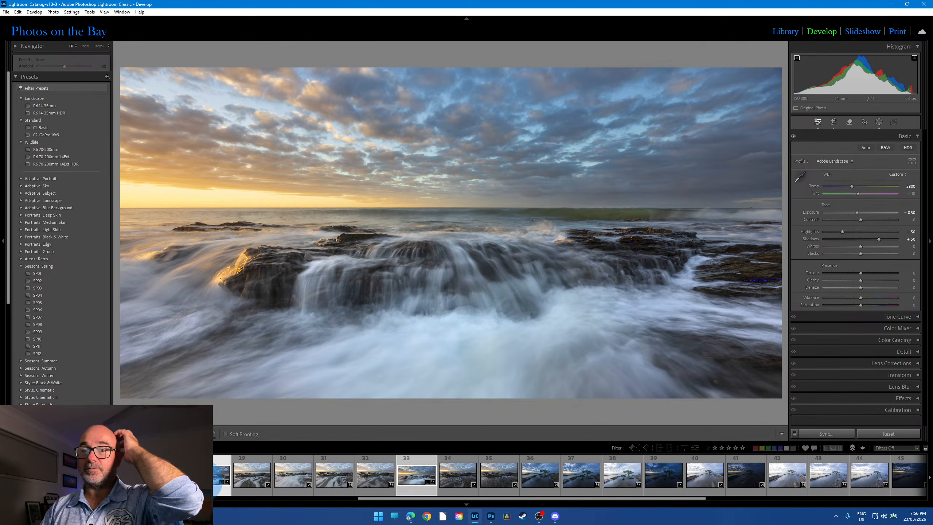
{"action": "left_click", "coordinate": [412, 478]}
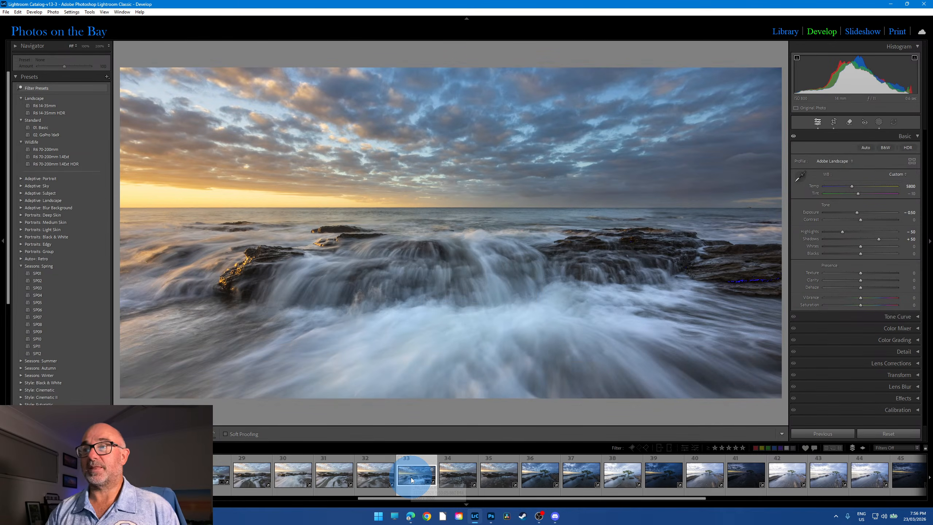
{"action": "left_click", "coordinate": [212, 474]}
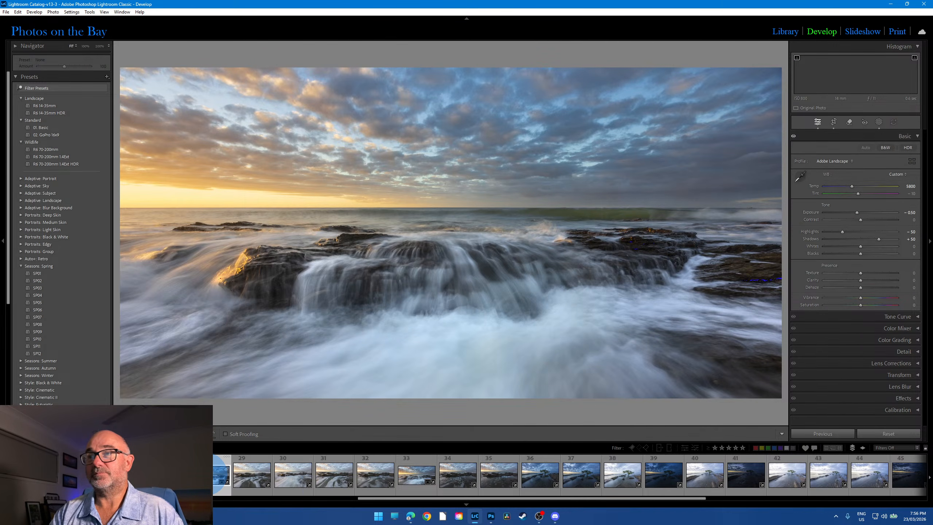
{"action": "left_click", "coordinate": [418, 478]}
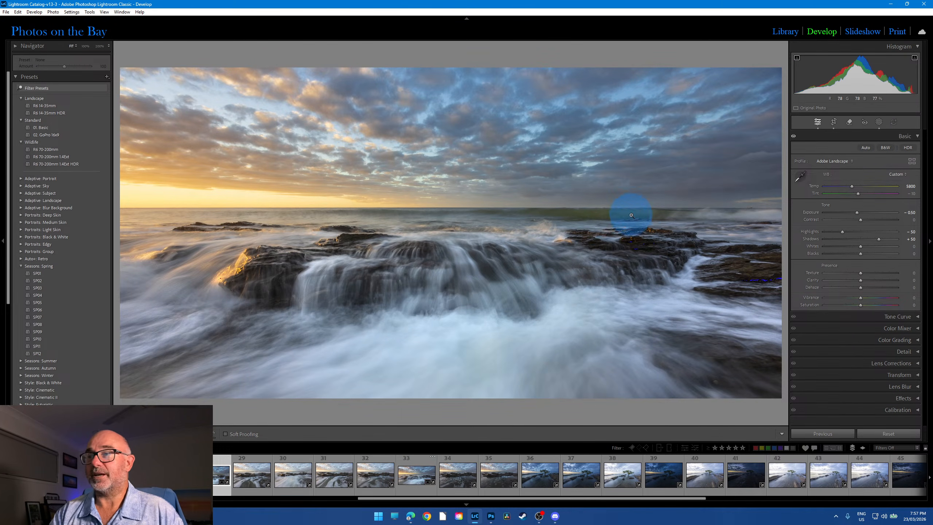
{"action": "left_click", "coordinate": [415, 480]}
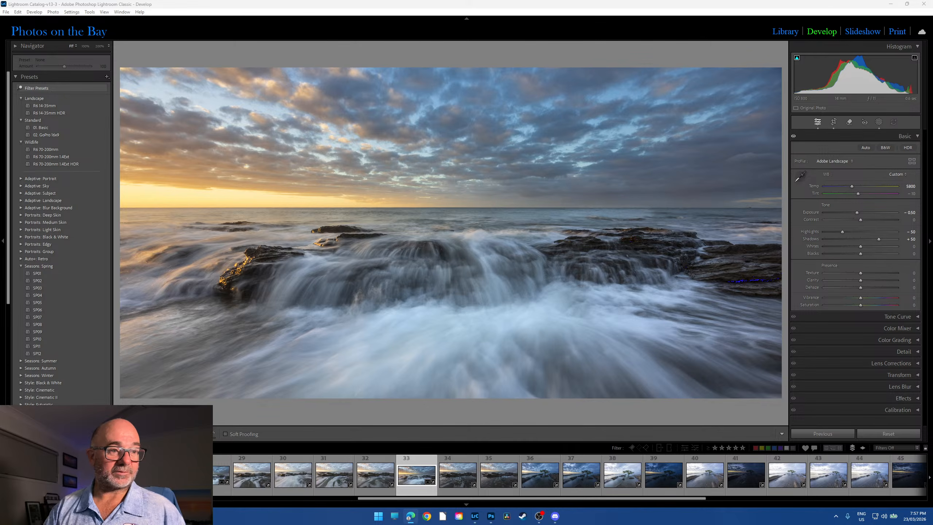
{"action": "left_click", "coordinate": [222, 472]}
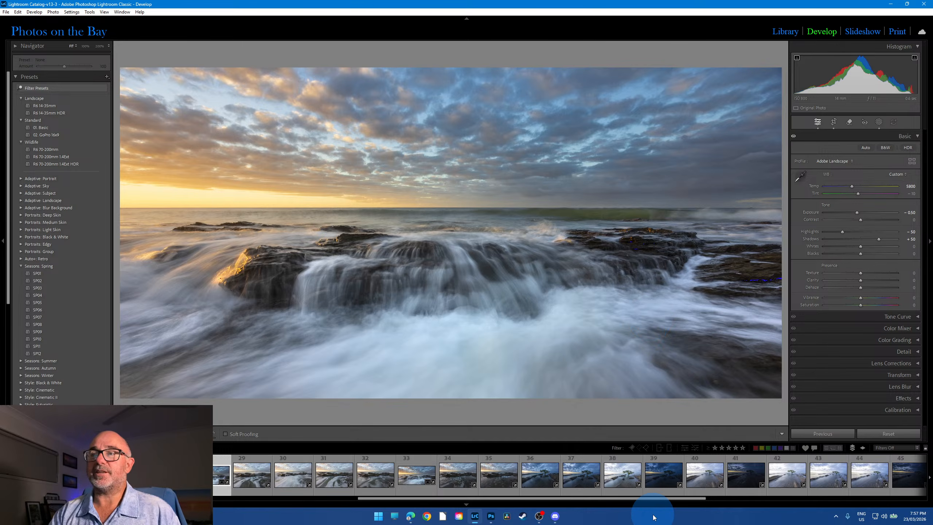
{"action": "left_click", "coordinate": [411, 479]}
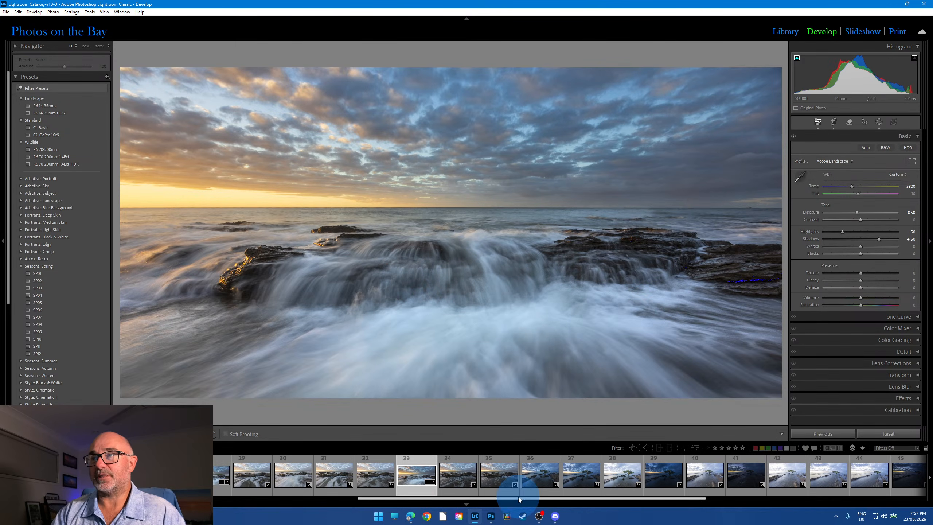
{"action": "left_click", "coordinate": [214, 489]}
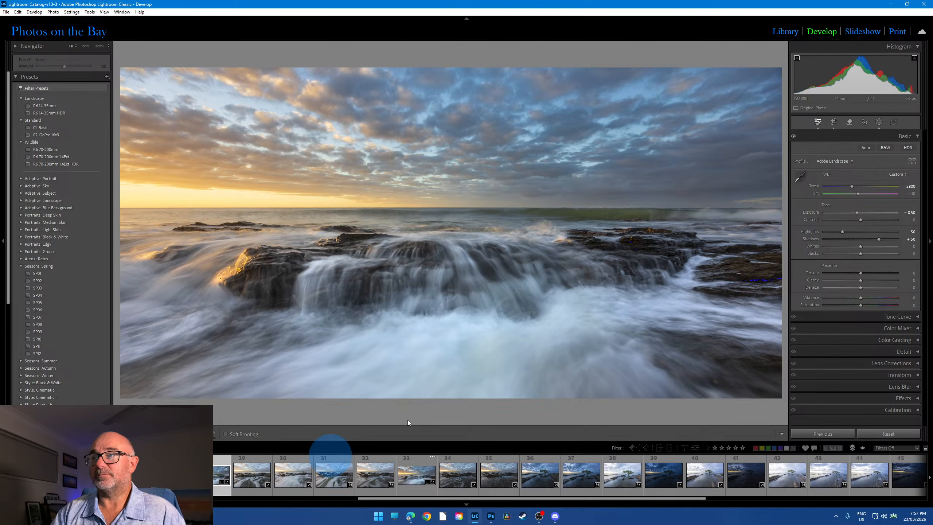
{"action": "left_click", "coordinate": [416, 494]}
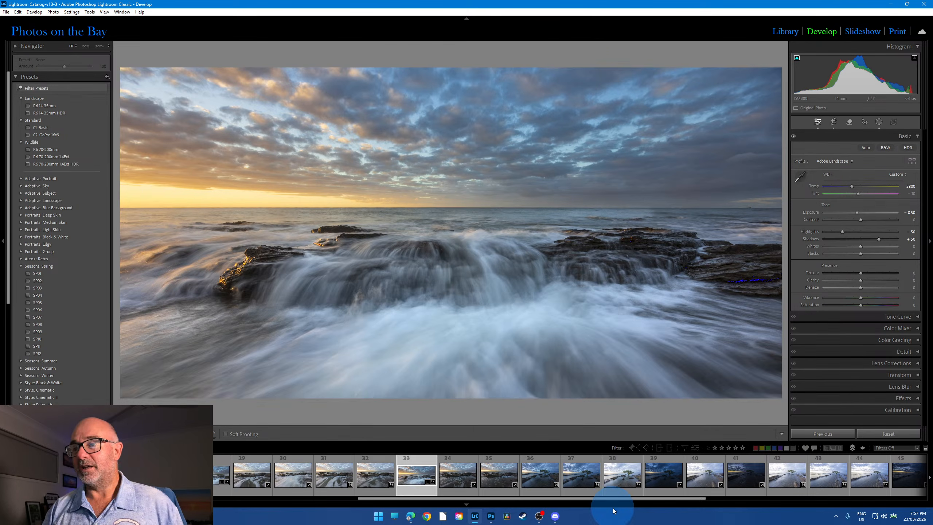
Compare the bright tree seascape in photo 38 with the waterfall rocks in photo 33.
{"action": "left_click_drag", "start_coordinate": [426, 502], "coordinate": [519, 501]}
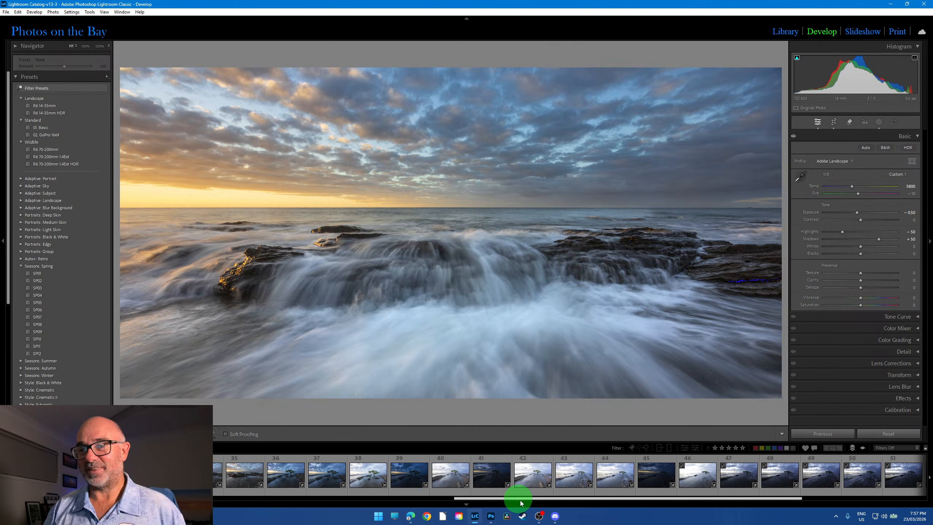
{"action": "left_click", "coordinate": [369, 475]}
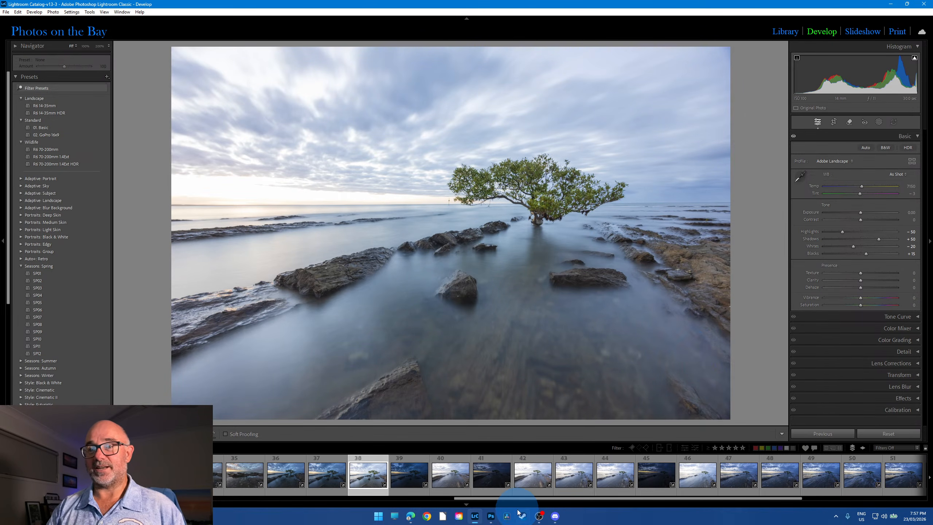
{"action": "left_click", "coordinate": [163, 475]}
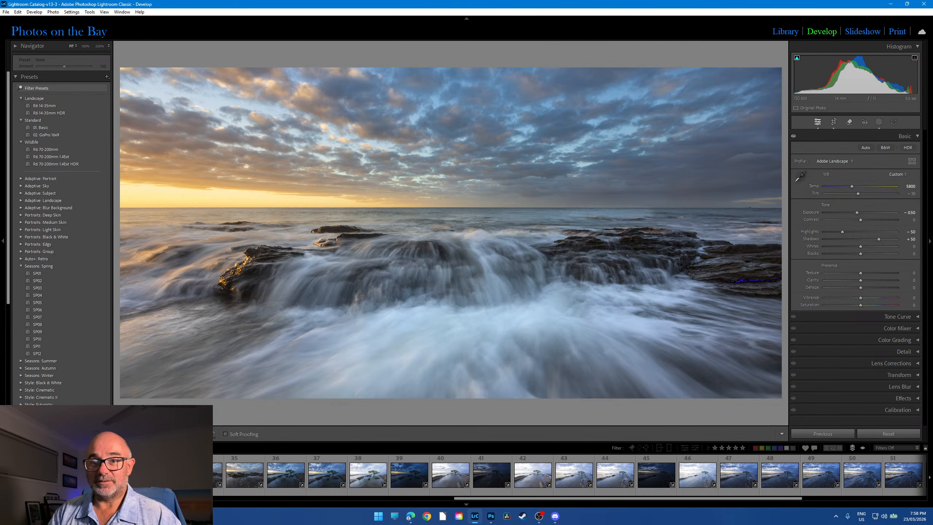
{"action": "left_click", "coordinate": [371, 489]}
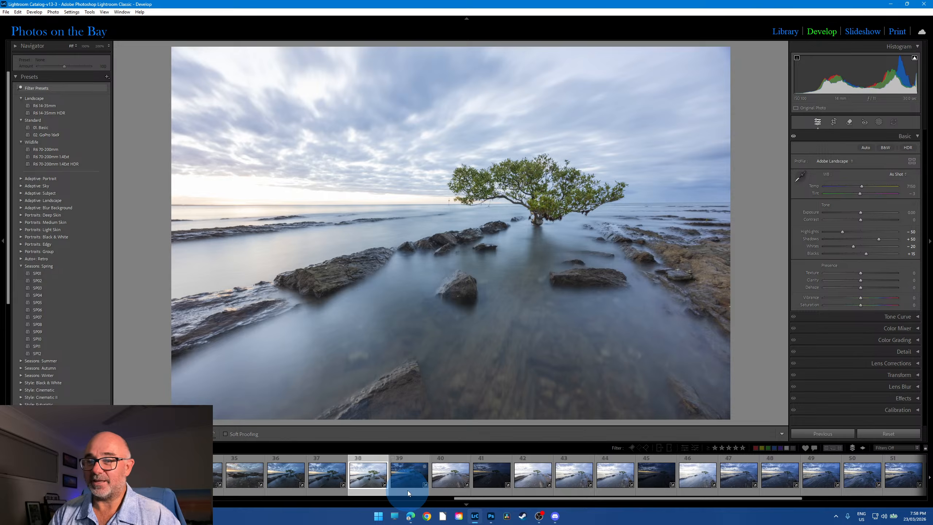
Open the dark tree seascape, photo 39, and set its white balance to Auto and Exposure to +0.85.
{"action": "left_click", "coordinate": [408, 490]}
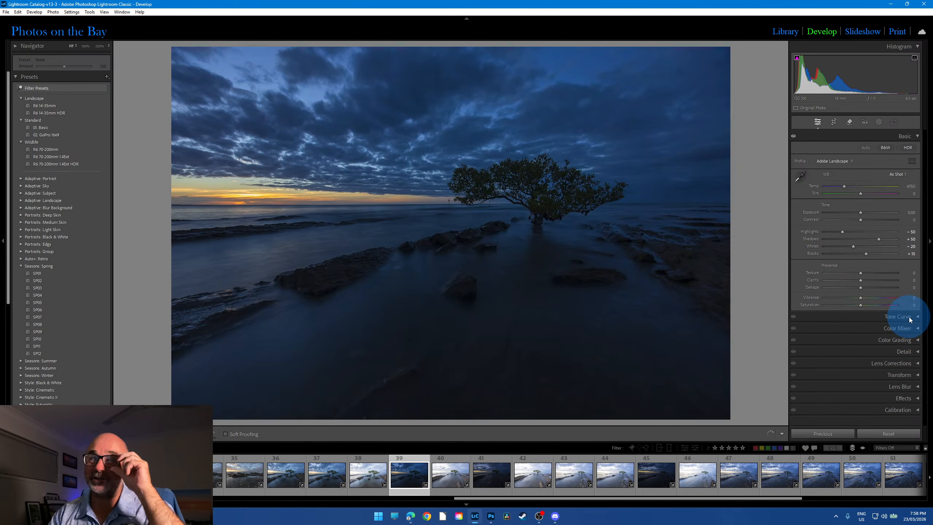
{"action": "left_click", "coordinate": [898, 174]}
{"action": "left_click", "coordinate": [885, 191]}
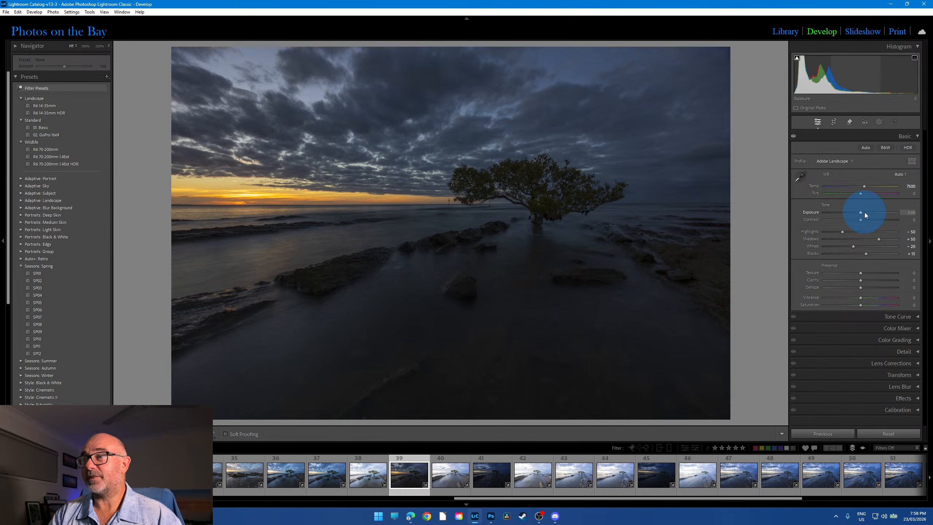
{"action": "left_click_drag", "start_coordinate": [862, 212], "coordinate": [869, 215]}
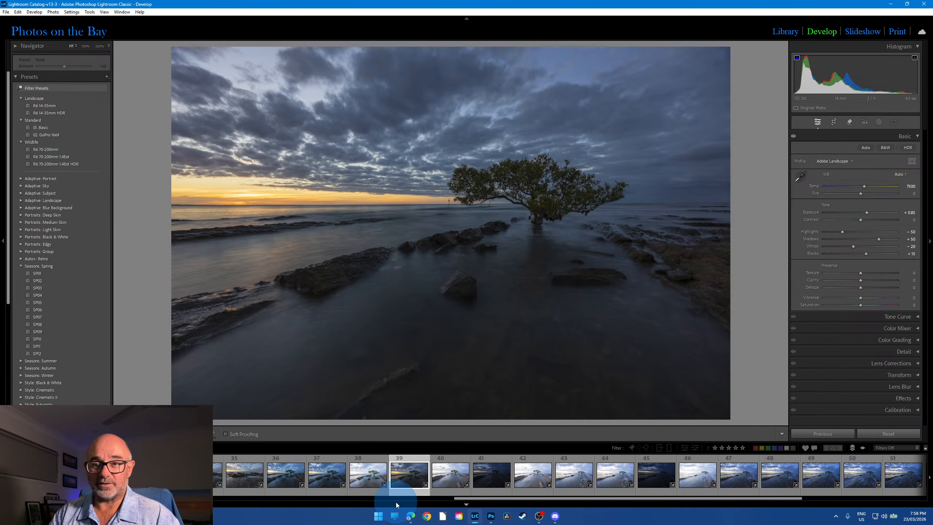
View photo 33 again, return to photo 39 and look at its Detail sharpening and noise reduction settings.
{"action": "left_click", "coordinate": [162, 474]}
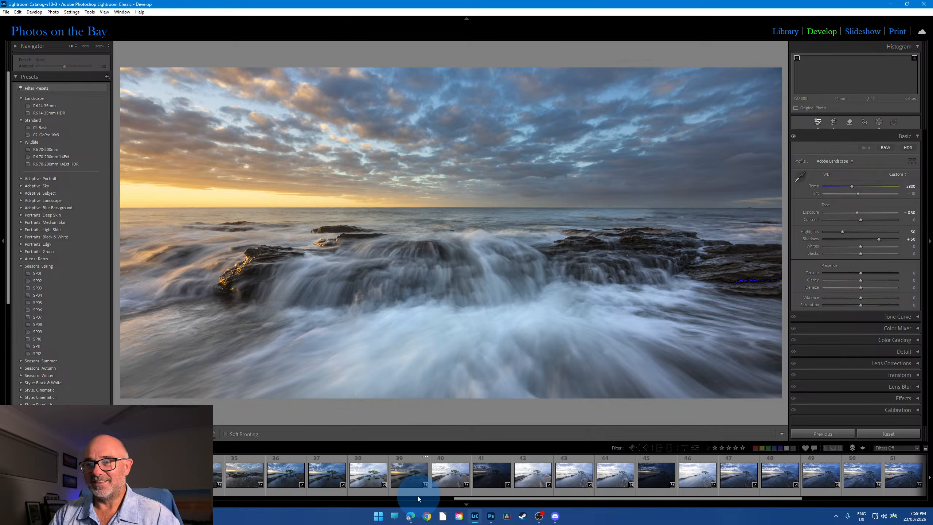
{"action": "left_click", "coordinate": [418, 496]}
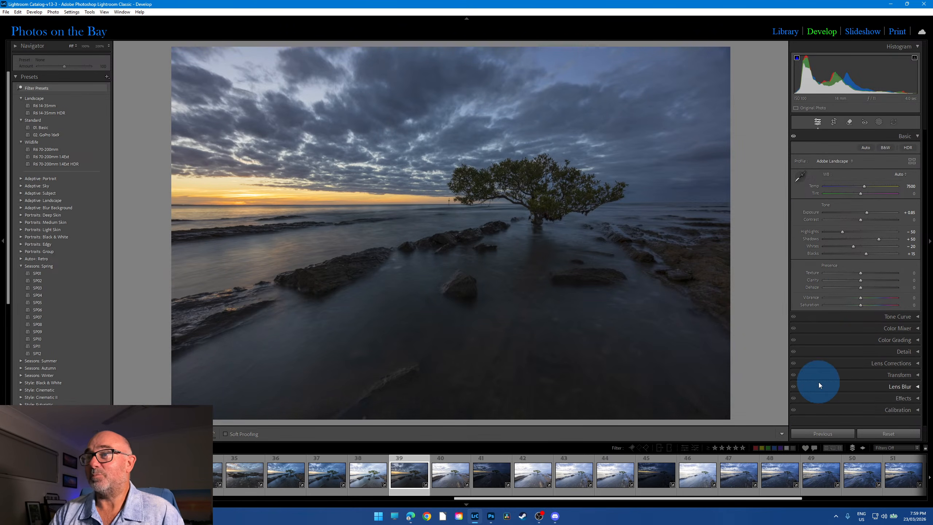
{"action": "left_click", "coordinate": [912, 351]}
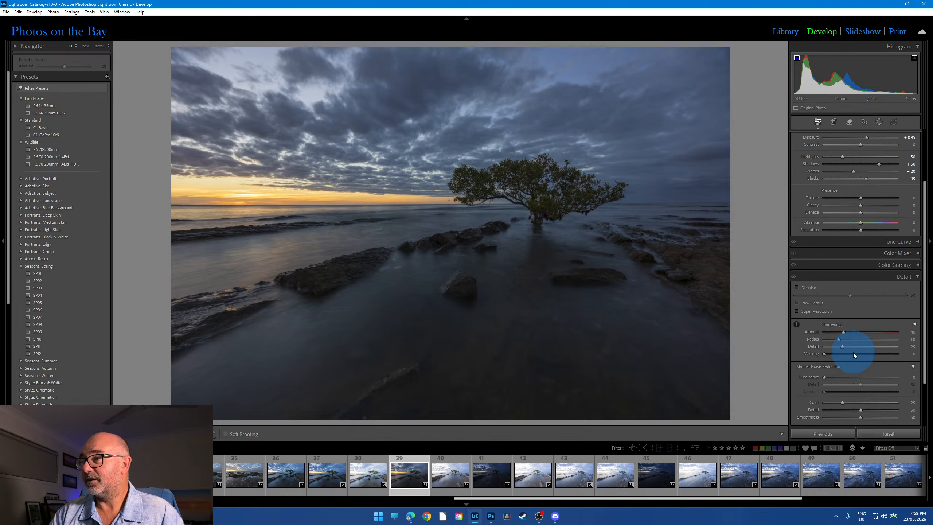
{"action": "left_click", "coordinate": [915, 276]}
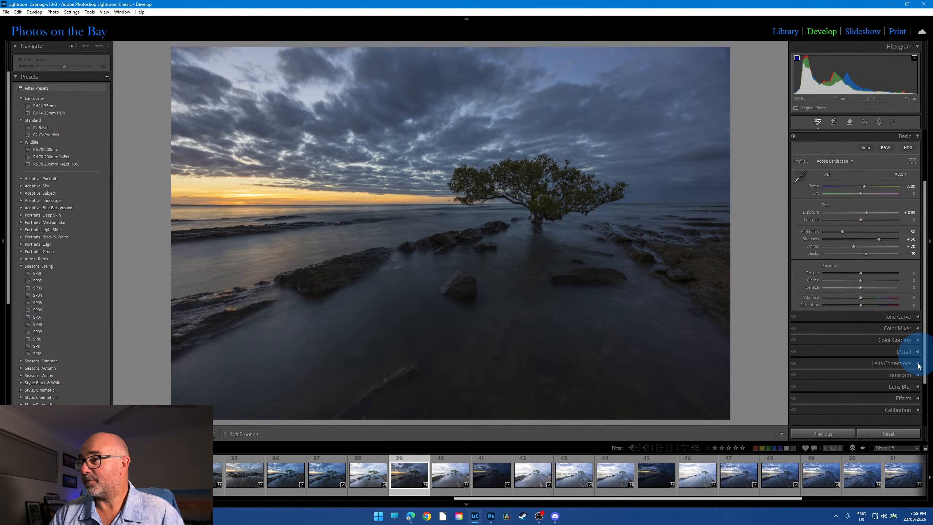
{"action": "left_click", "coordinate": [913, 352]}
{"action": "left_click", "coordinate": [912, 276]}
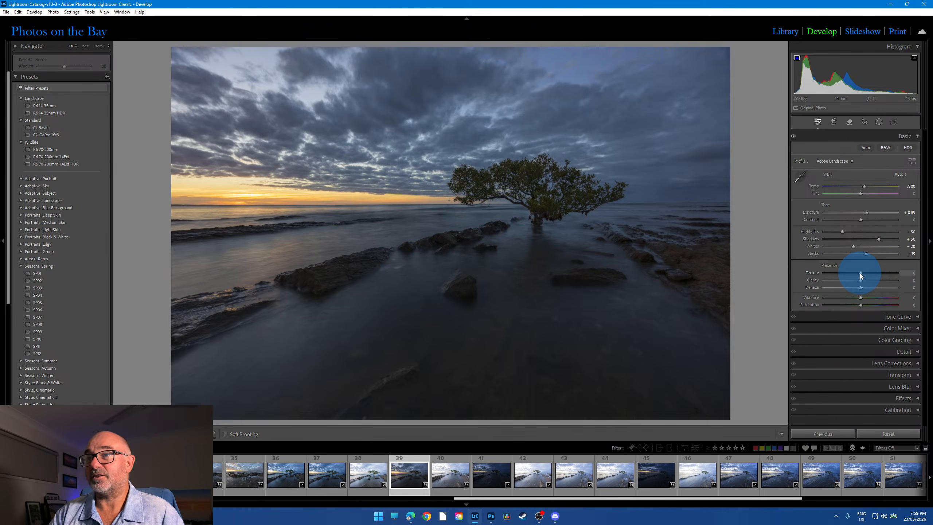
Set photo 39 to Texture +100, Clarity +79, Dehaze +33, Temp 13500 and Contrast +38.
{"action": "left_click_drag", "start_coordinate": [860, 273], "coordinate": [874, 287]}
{"action": "left_click_drag", "start_coordinate": [864, 188], "coordinate": [880, 186]}
{"action": "left_click_drag", "start_coordinate": [863, 221], "coordinate": [875, 219]}
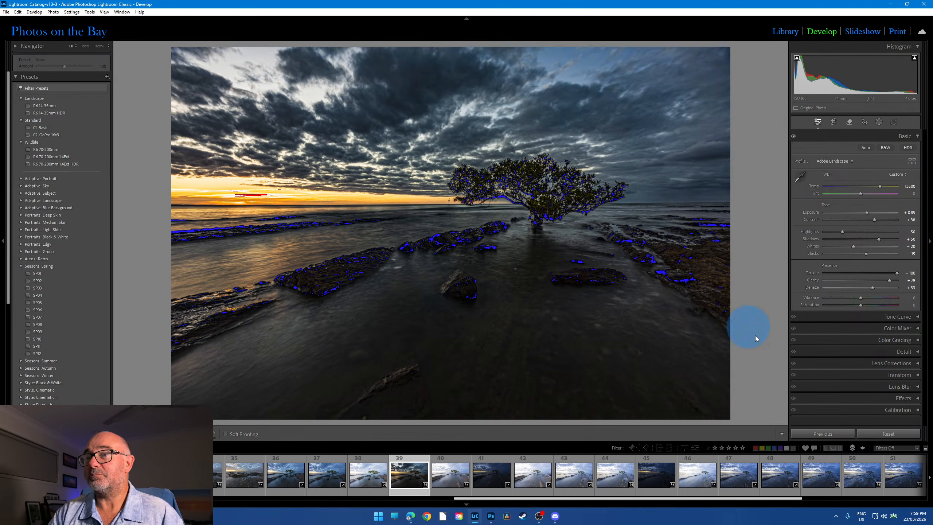
Reset photo 39 to the R6 14-35mm landscape preset, with Temp at 7400 and Tint at +1.
{"action": "left_click", "coordinate": [888, 434]}
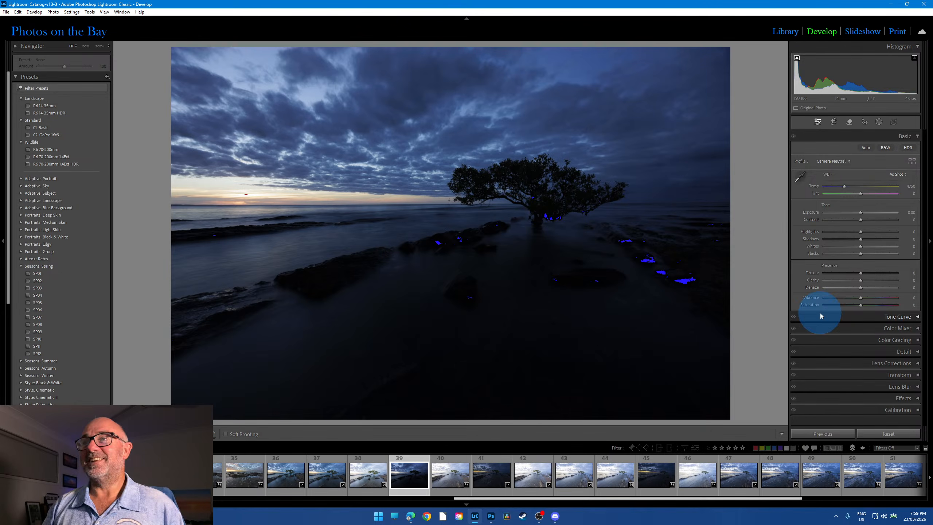
{"action": "left_click", "coordinate": [44, 105]}
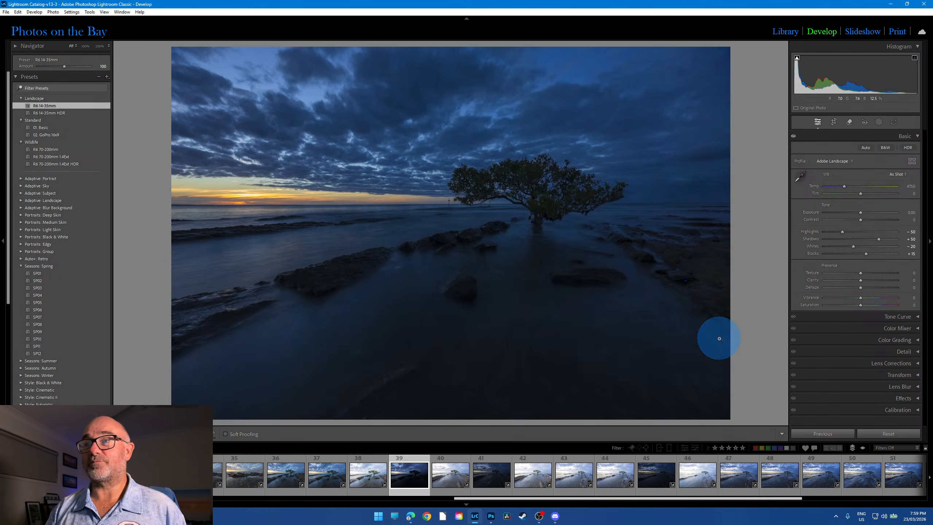
{"action": "left_click_drag", "start_coordinate": [843, 187], "coordinate": [861, 194]}
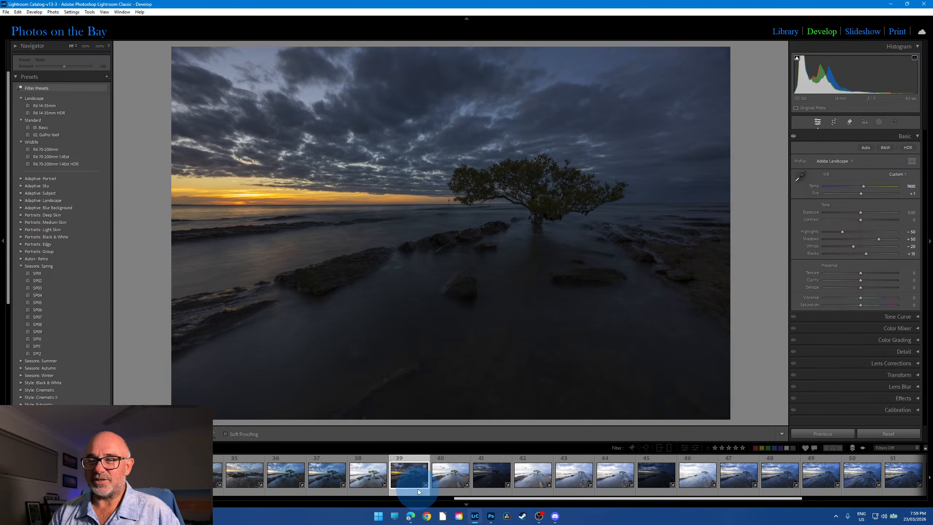
Crop photo 38 to a 3 x 1 panorama around the tree and rocks, straightened by an angle of 0.25.
{"action": "left_click", "coordinate": [455, 489]}
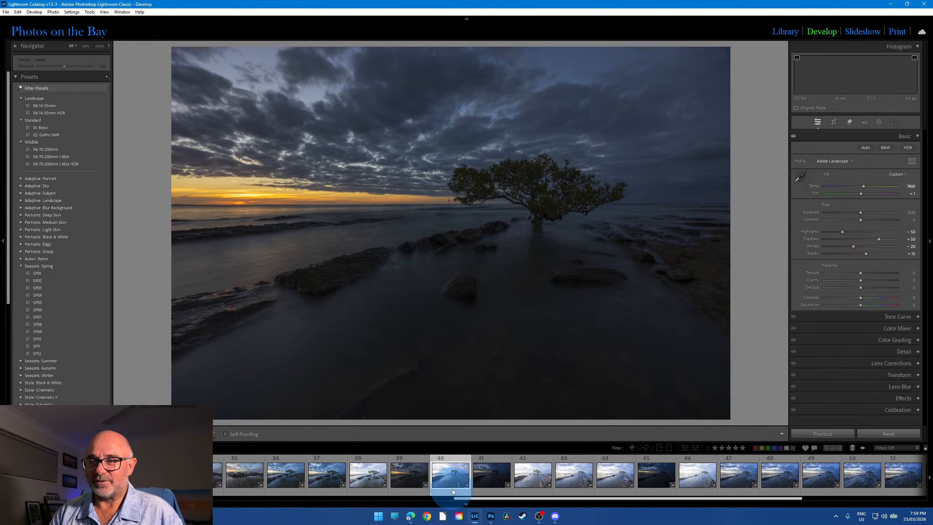
{"action": "left_click", "coordinate": [415, 493]}
{"action": "left_click", "coordinate": [368, 478]}
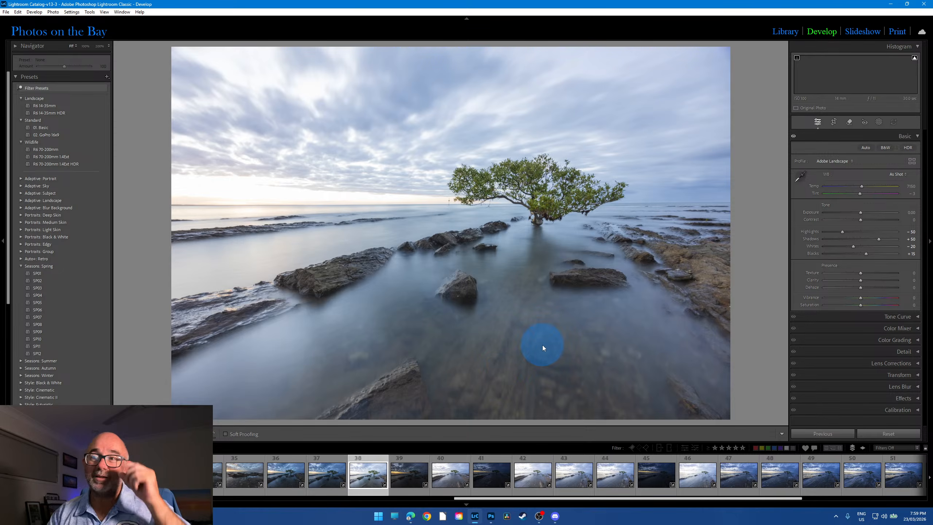
{"action": "left_click", "coordinate": [834, 121]}
{"action": "left_click", "coordinate": [896, 148]}
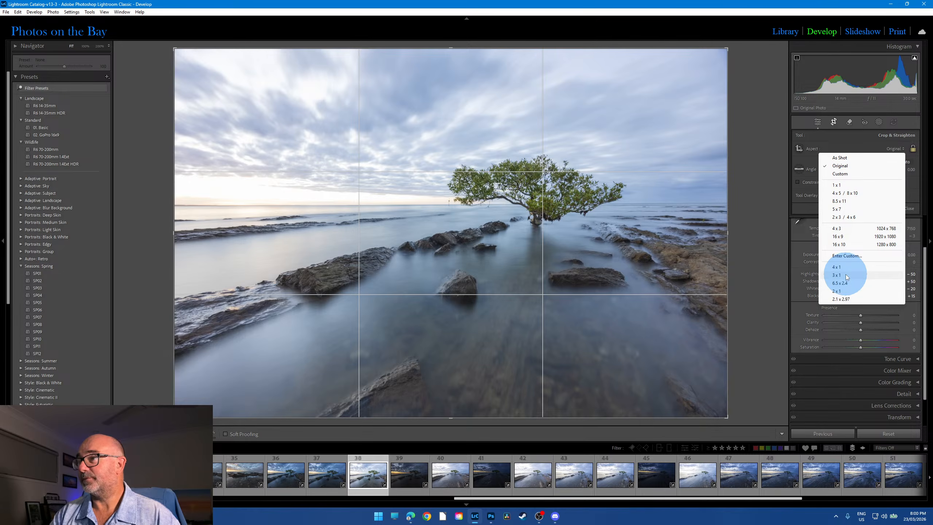
{"action": "left_click", "coordinate": [845, 276]}
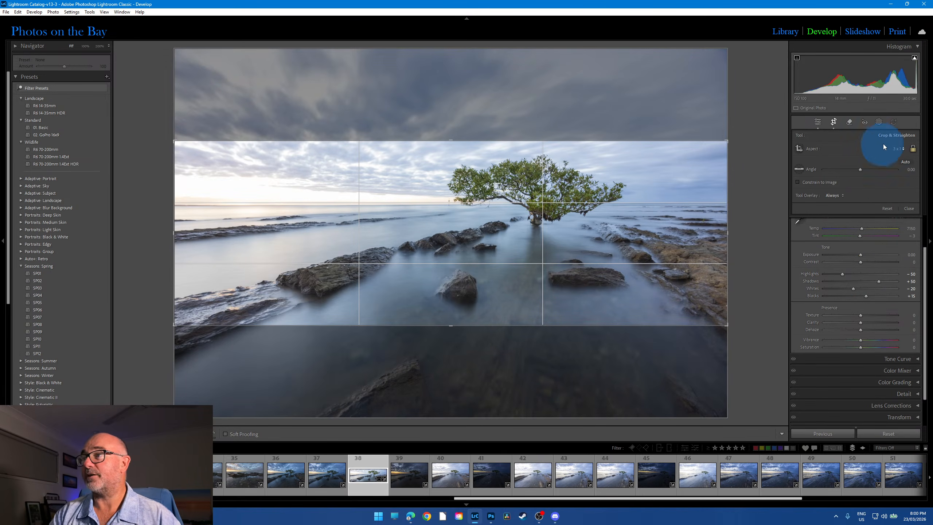
{"action": "left_click_drag", "start_coordinate": [615, 280], "coordinate": [615, 283]}
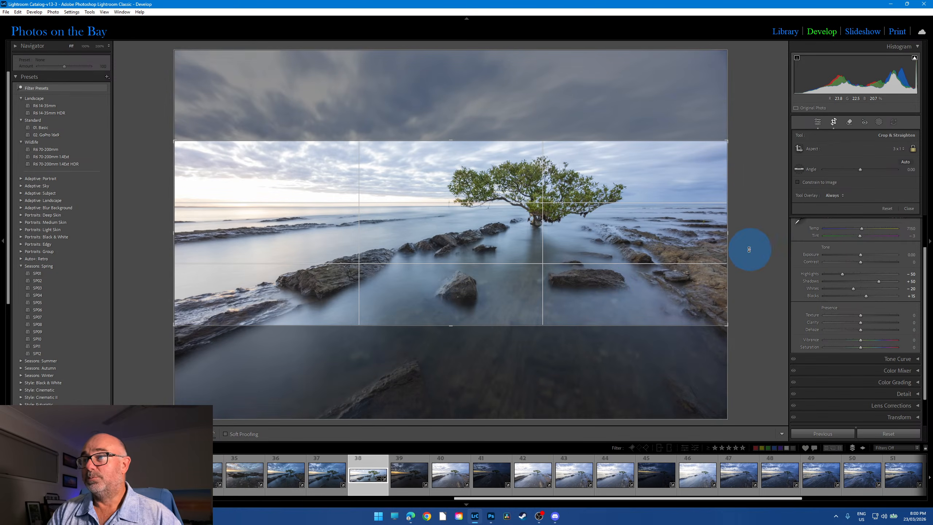
{"action": "left_click_drag", "start_coordinate": [746, 248], "coordinate": [755, 251]}
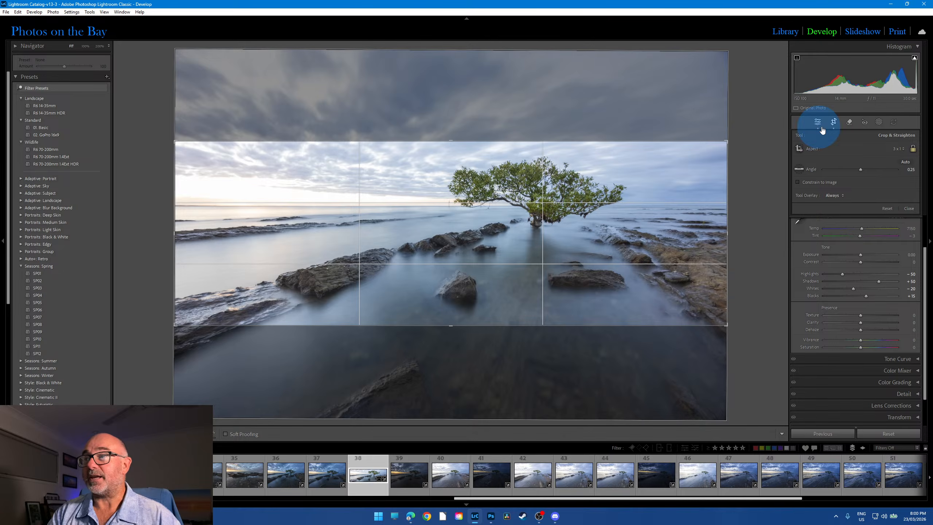
{"action": "left_click", "coordinate": [834, 122]}
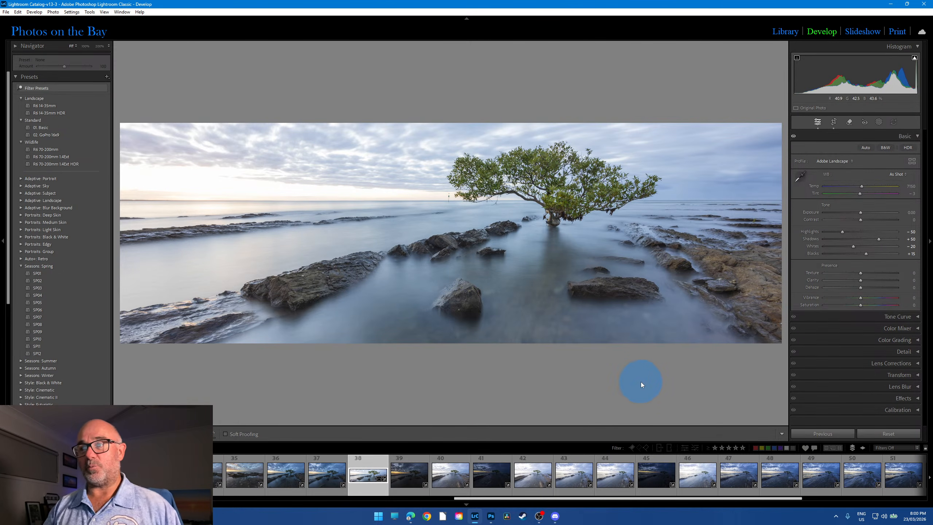
Check photo 38 at close zoom, and synchronize all of its settings, including the panorama crop, to photo 39.
{"action": "left_click", "coordinate": [463, 193]}
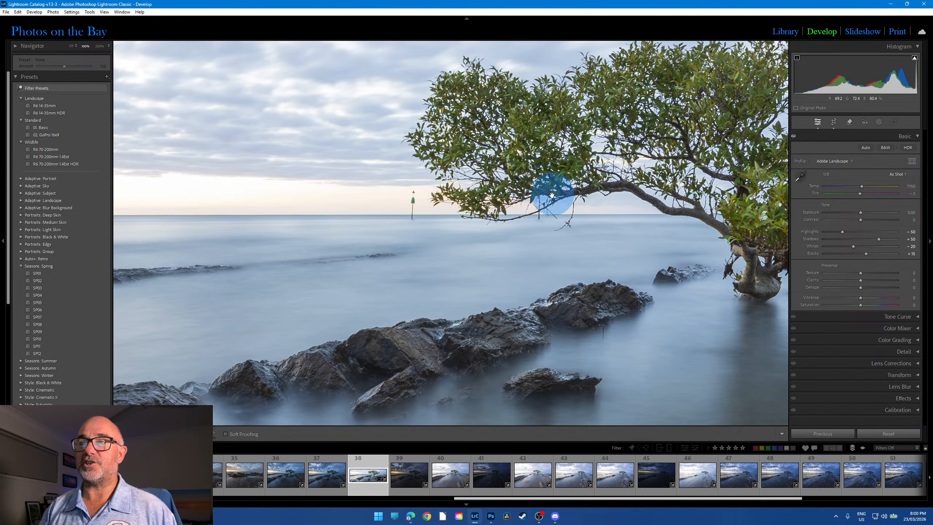
{"action": "left_click", "coordinate": [609, 389]}
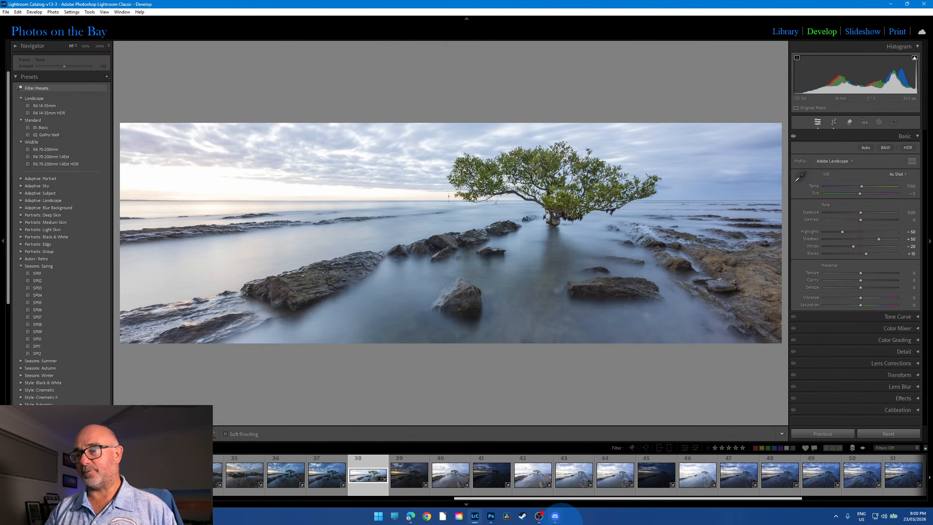
{"action": "left_click", "coordinate": [417, 479]}
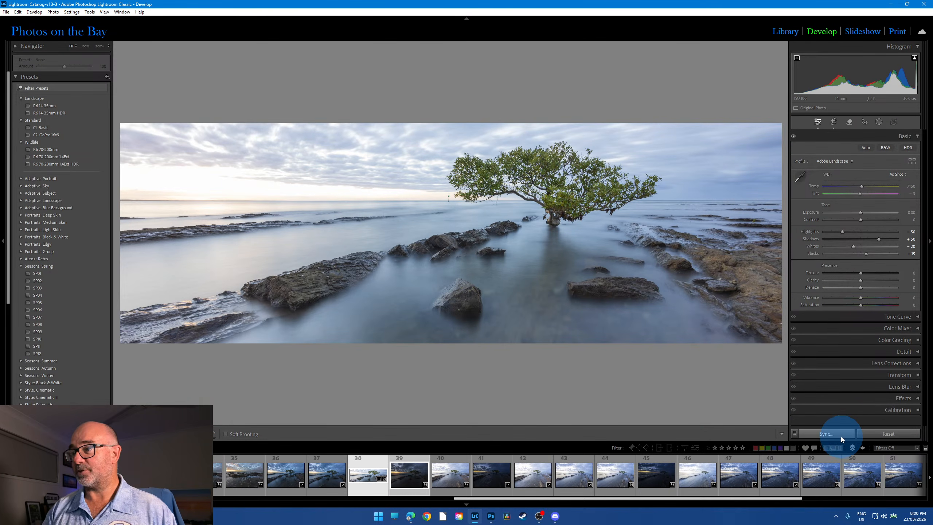
{"action": "left_click", "coordinate": [835, 434]}
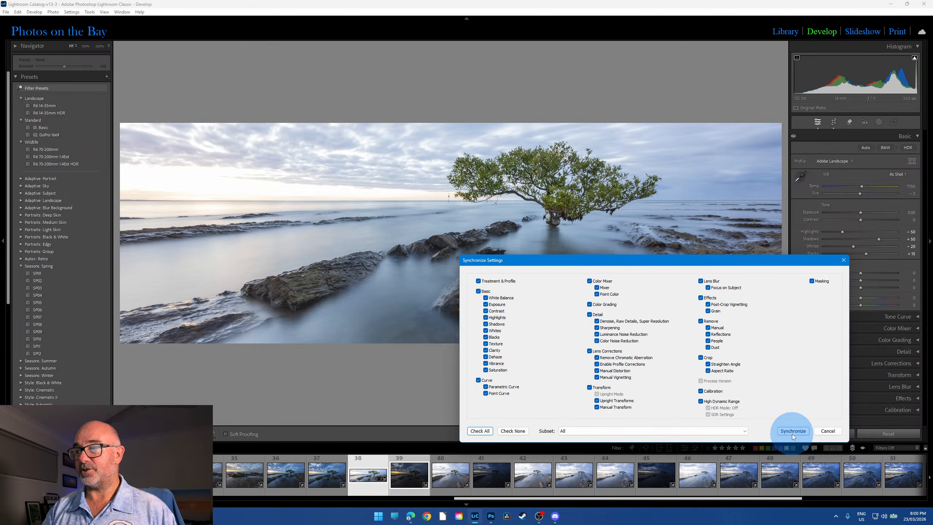
{"action": "left_click", "coordinate": [790, 429]}
{"action": "left_click", "coordinate": [406, 494]}
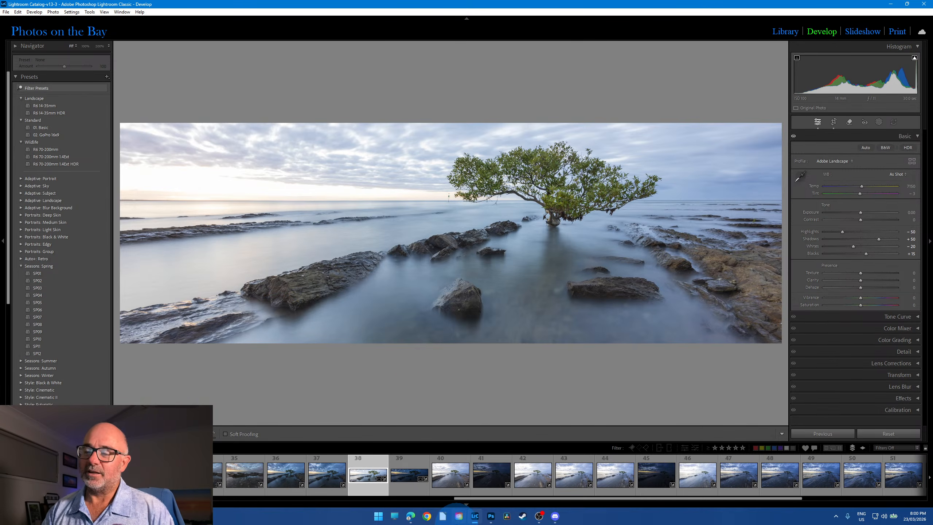
Warm photo 39's overall white balance by setting Temp to 6400.
{"action": "left_click", "coordinate": [415, 493]}
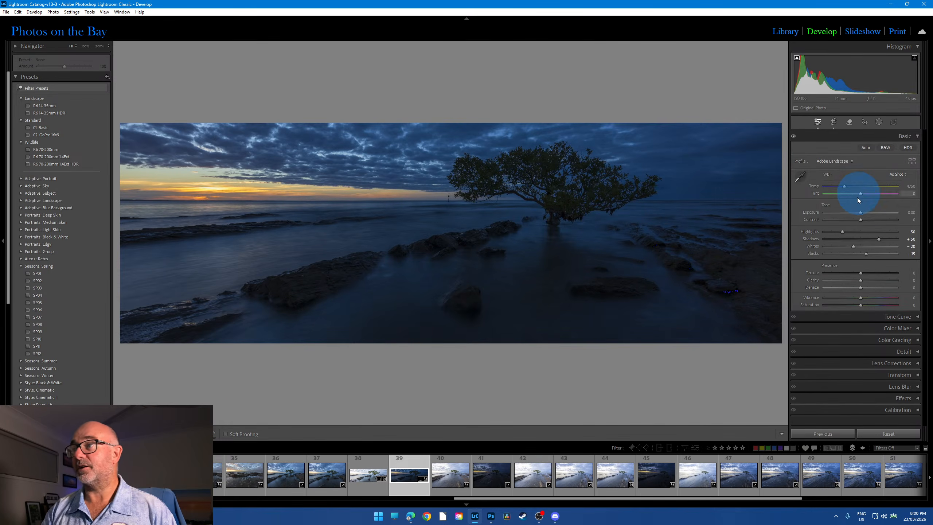
{"action": "left_click_drag", "start_coordinate": [844, 185], "coordinate": [853, 187]}
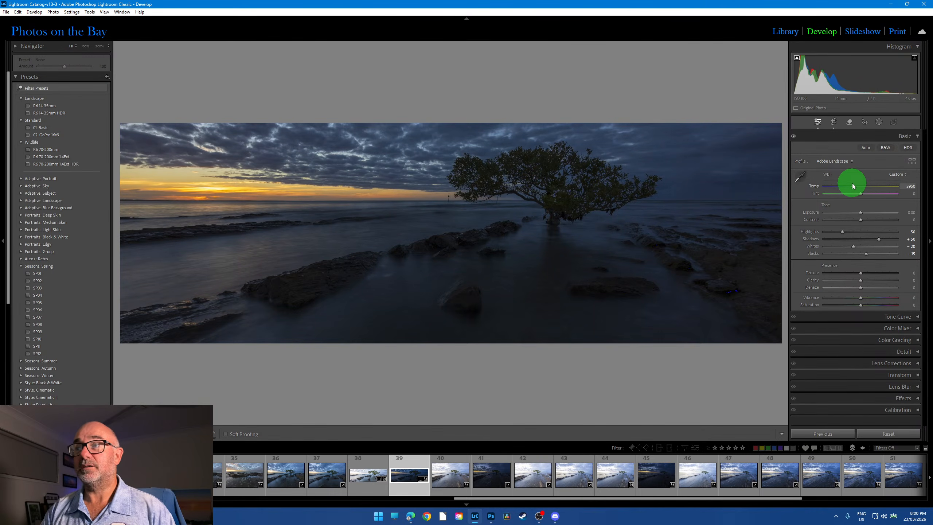
{"action": "left_click_drag", "start_coordinate": [857, 185], "coordinate": [856, 186]}
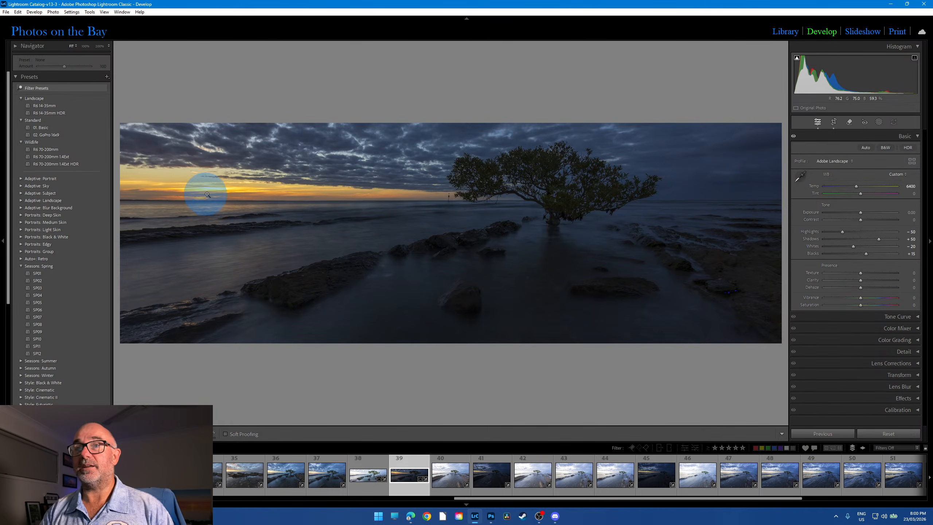
Add a wide radial gradient mask over photo 39's sunset horizon, with Temp at 38 and a slightly raised Tint.
{"action": "left_click", "coordinate": [879, 122]}
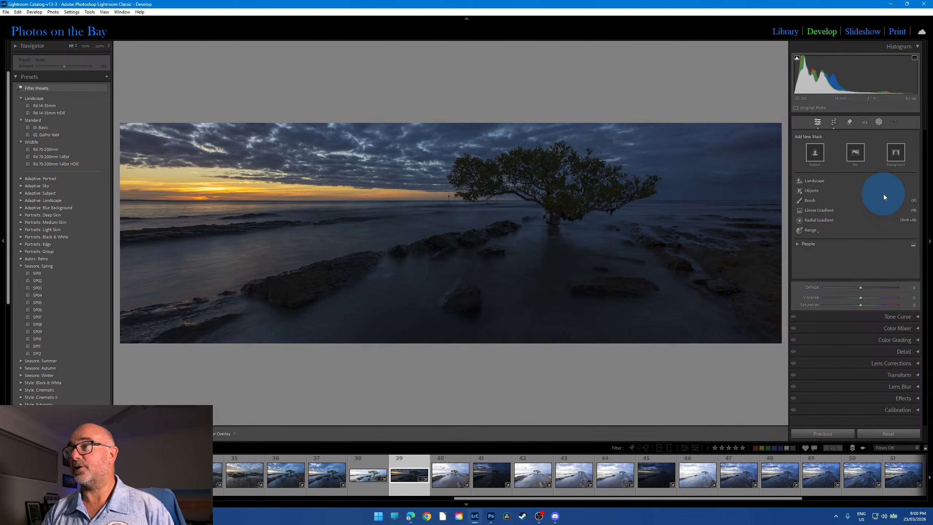
{"action": "left_click", "coordinate": [836, 219]}
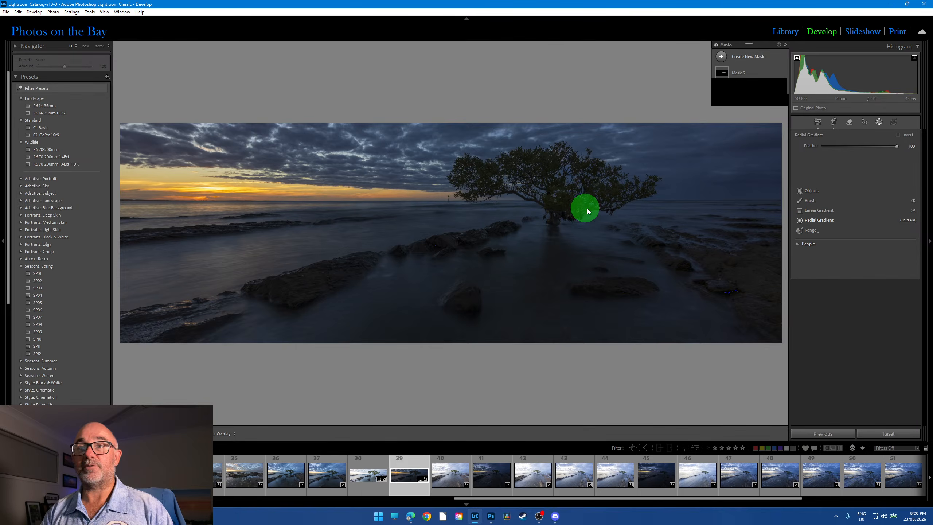
{"action": "left_click_drag", "start_coordinate": [662, 240], "coordinate": [761, 234]}
{"action": "left_click_drag", "start_coordinate": [860, 259], "coordinate": [869, 262]}
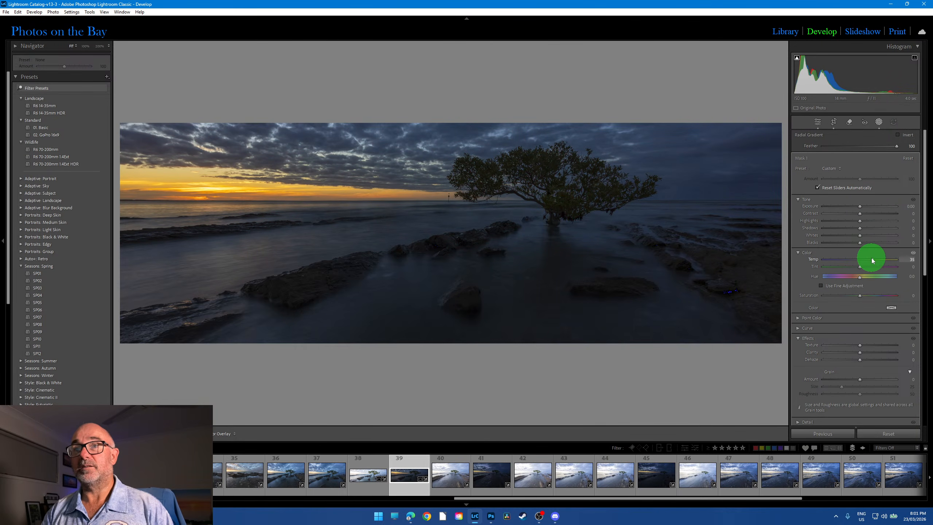
{"action": "left_click_drag", "start_coordinate": [874, 258], "coordinate": [866, 266]}
{"action": "left_click", "coordinate": [864, 267]}
Add a linear gradient mask over the sky and tree, ending below the horizon, with Exposure 0.80, Temp -9 and Tint -23.
{"action": "left_click", "coordinate": [758, 65]}
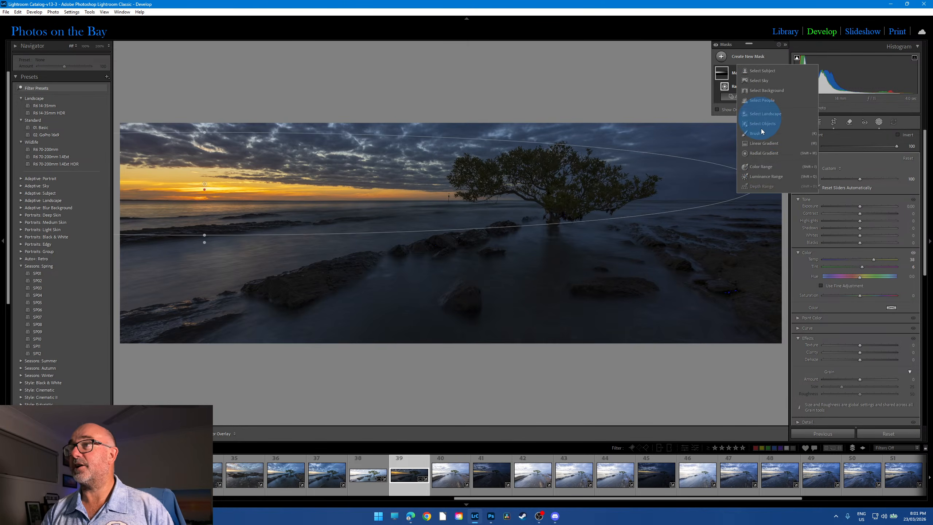
{"action": "left_click", "coordinate": [769, 145]}
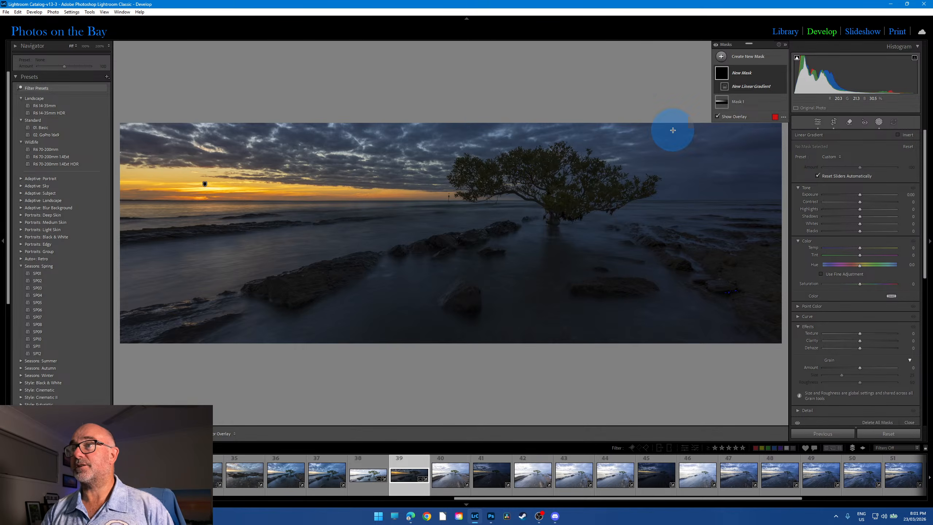
{"action": "left_click_drag", "start_coordinate": [671, 127], "coordinate": [659, 228]}
{"action": "left_click", "coordinate": [861, 199]}
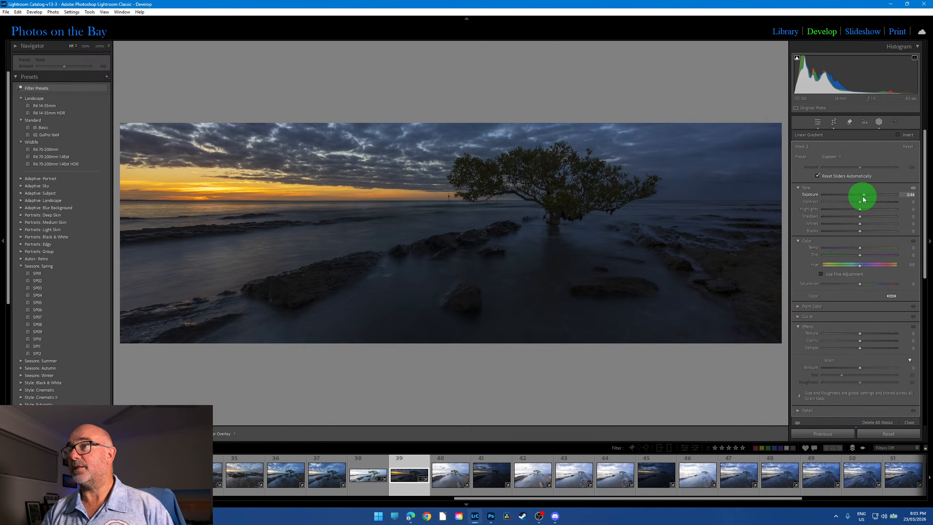
{"action": "left_click_drag", "start_coordinate": [859, 248], "coordinate": [853, 257]}
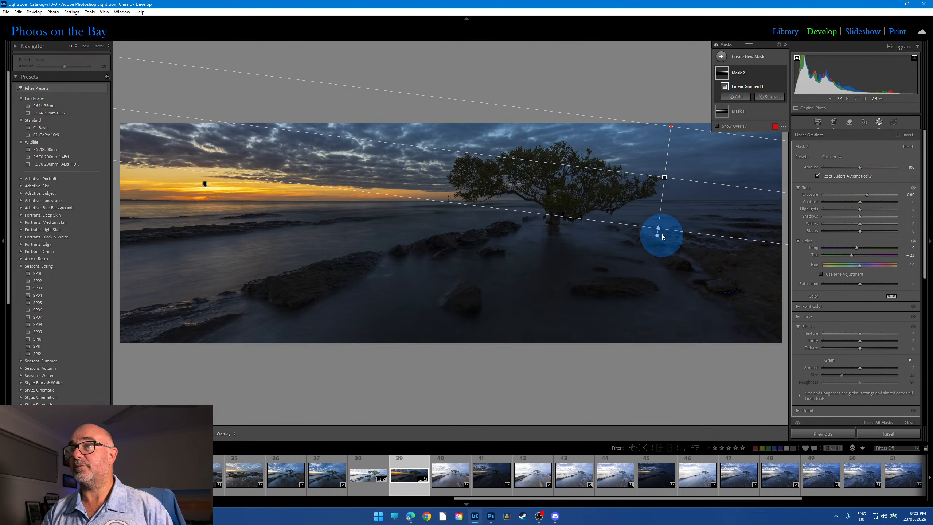
{"action": "left_click_drag", "start_coordinate": [660, 229], "coordinate": [653, 260]}
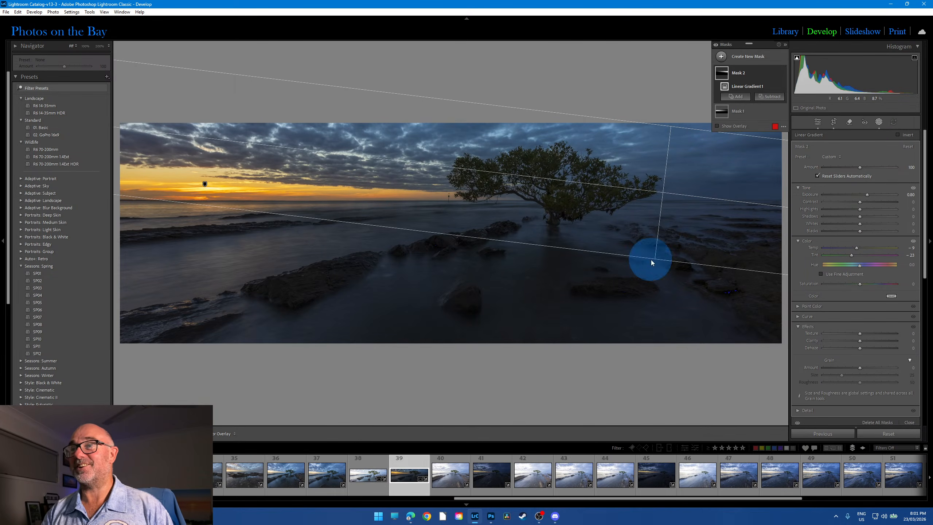
{"action": "left_click", "coordinate": [819, 123]}
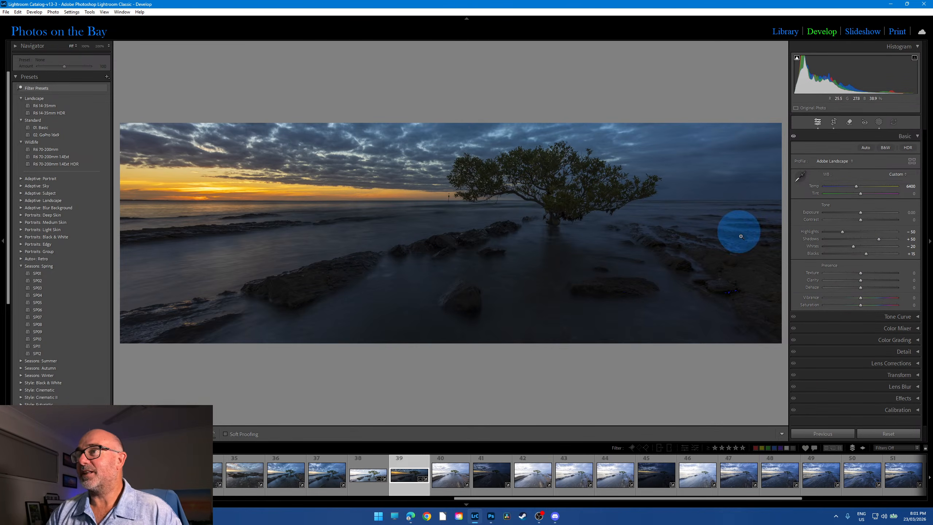
Create a brush mask with brush size 26 and paint it across photo 39's upper sky, the tree and the far horizon.
{"action": "left_click", "coordinate": [879, 122]}
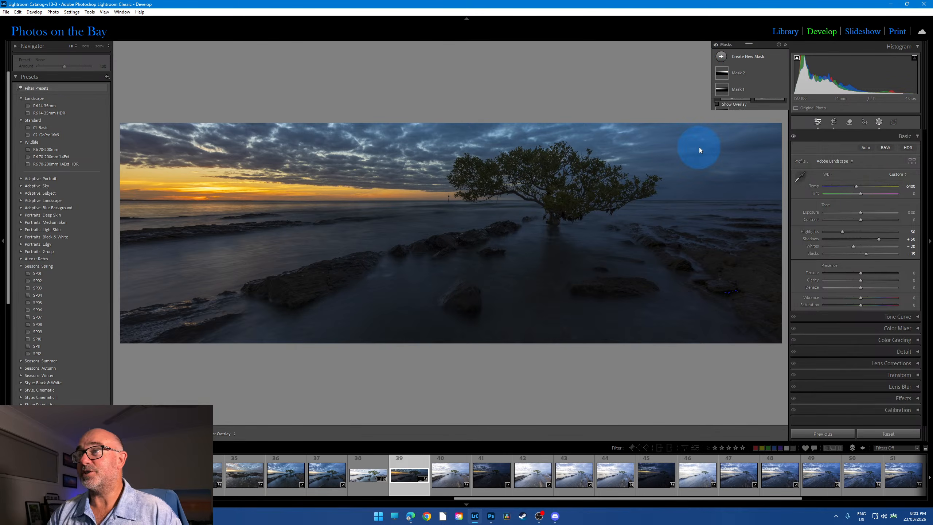
{"action": "left_click", "coordinate": [739, 55]}
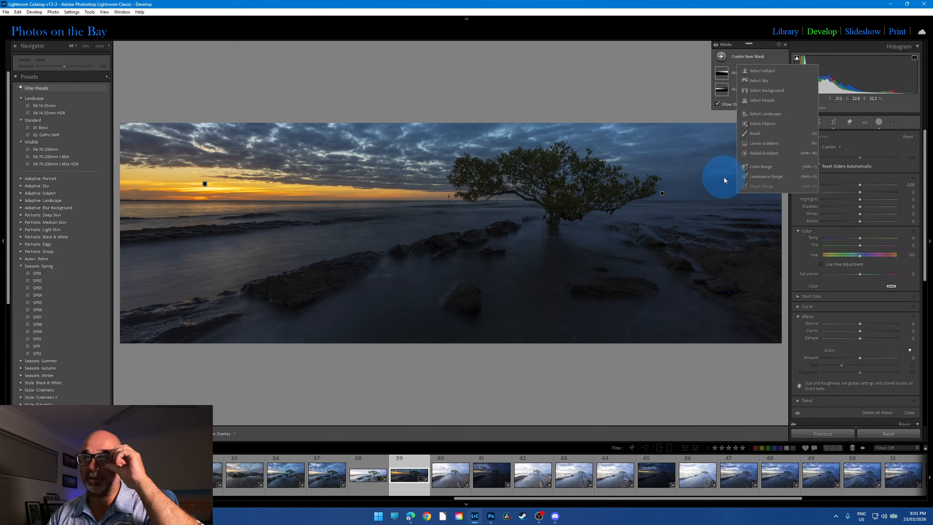
{"action": "left_click", "coordinate": [757, 133]}
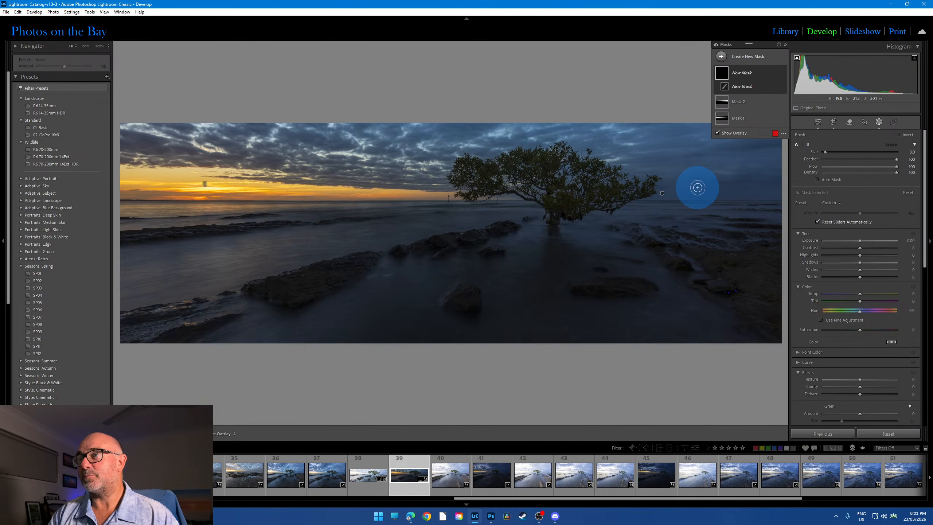
{"action": "scroll", "coordinate": [698, 188], "scroll_direction": "up", "scroll_amount": 10}
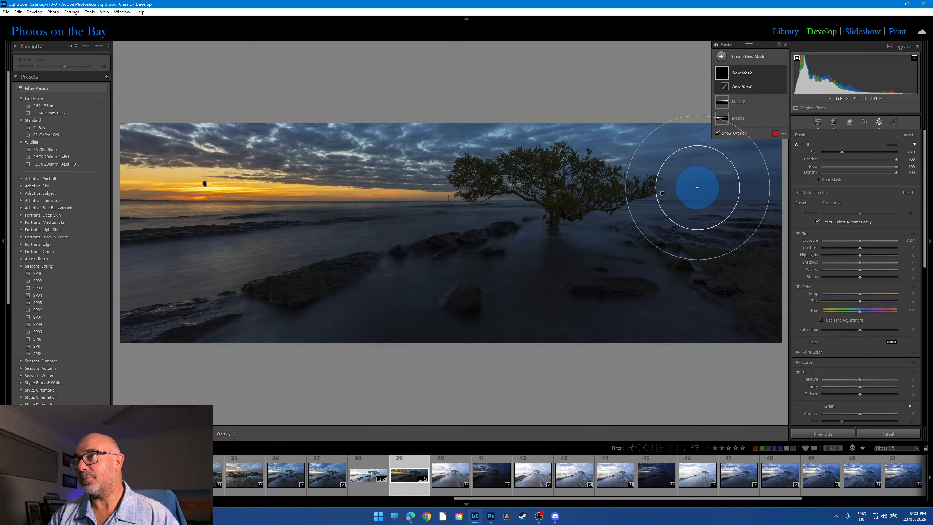
{"action": "mouse_move", "coordinate": [304, 127]}
{"action": "left_mouse_down"}
{"action": "mouse_move", "coordinate": [533, 108]}
{"action": "mouse_move", "coordinate": [758, 138]}
{"action": "mouse_move", "coordinate": [715, 115]}
{"action": "mouse_move", "coordinate": [296, 72]}
{"action": "mouse_move", "coordinate": [192, 84]}
{"action": "mouse_move", "coordinate": [673, 103]}
{"action": "left_mouse_up"}
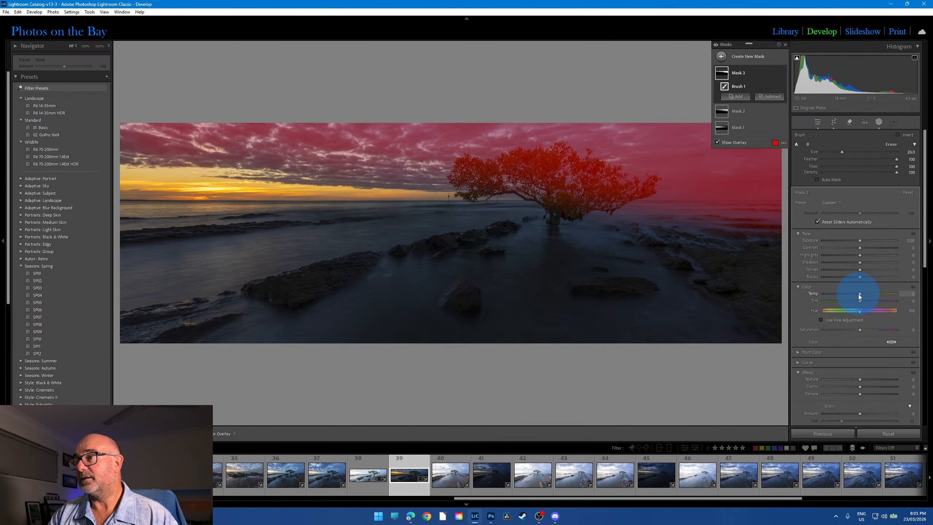
Set the brush mask to Temp -8, Contrast 29 and Exposure 0.72, and paint more of the sky around the tree into it.
{"action": "left_click_drag", "start_coordinate": [859, 294], "coordinate": [854, 296]}
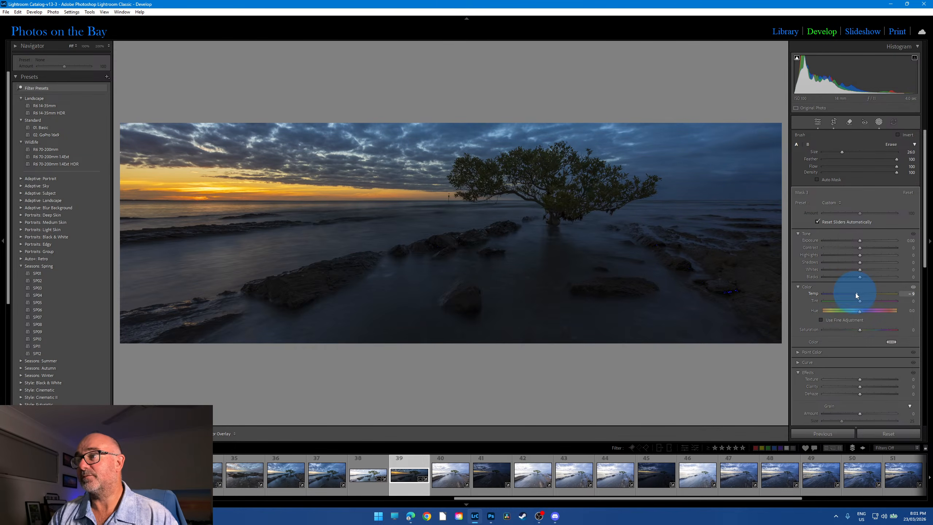
{"action": "left_click_drag", "start_coordinate": [860, 248], "coordinate": [866, 242]}
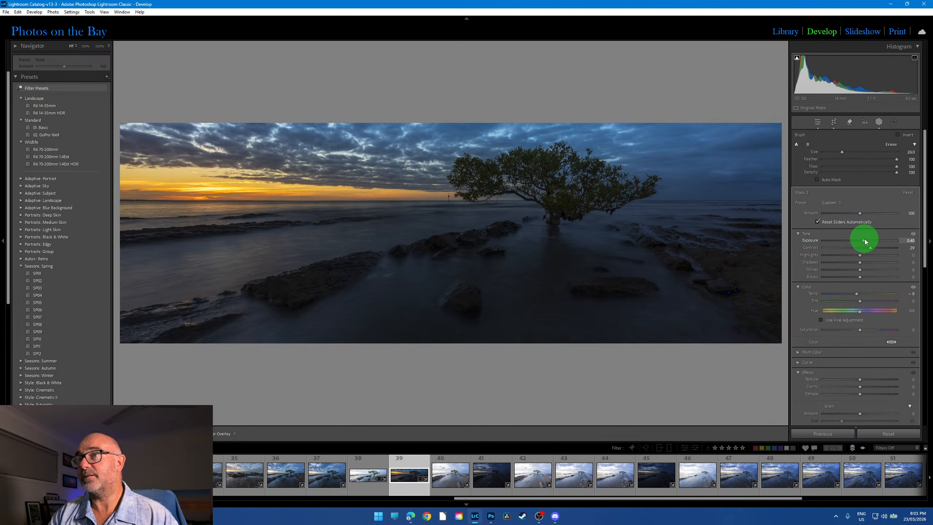
{"action": "mouse_move", "coordinate": [574, 162]}
{"action": "left_mouse_down"}
{"action": "mouse_move", "coordinate": [798, 193]}
{"action": "mouse_move", "coordinate": [644, 166]}
{"action": "mouse_move", "coordinate": [682, 164]}
{"action": "mouse_move", "coordinate": [833, 202]}
{"action": "mouse_move", "coordinate": [699, 156]}
{"action": "mouse_move", "coordinate": [793, 173]}
{"action": "mouse_move", "coordinate": [511, 123]}
{"action": "left_mouse_up"}
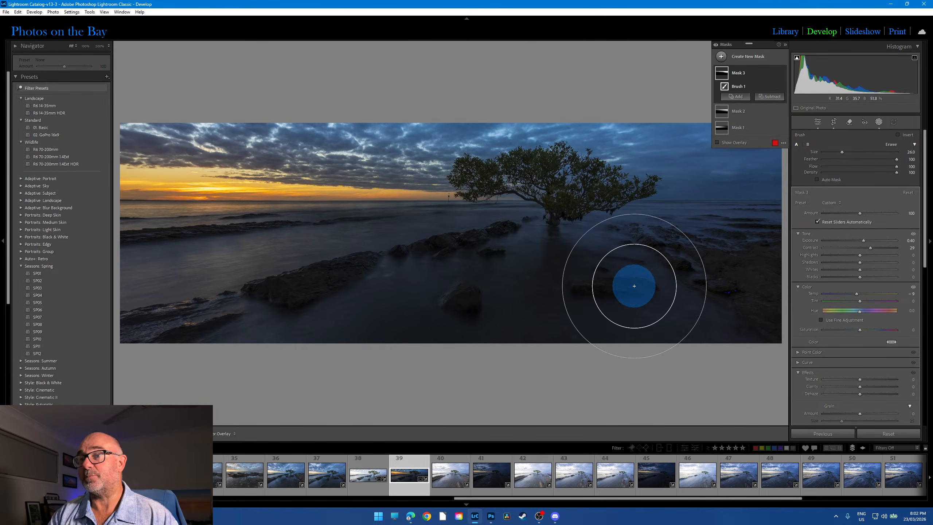
{"action": "left_click_drag", "start_coordinate": [863, 241], "coordinate": [865, 243]}
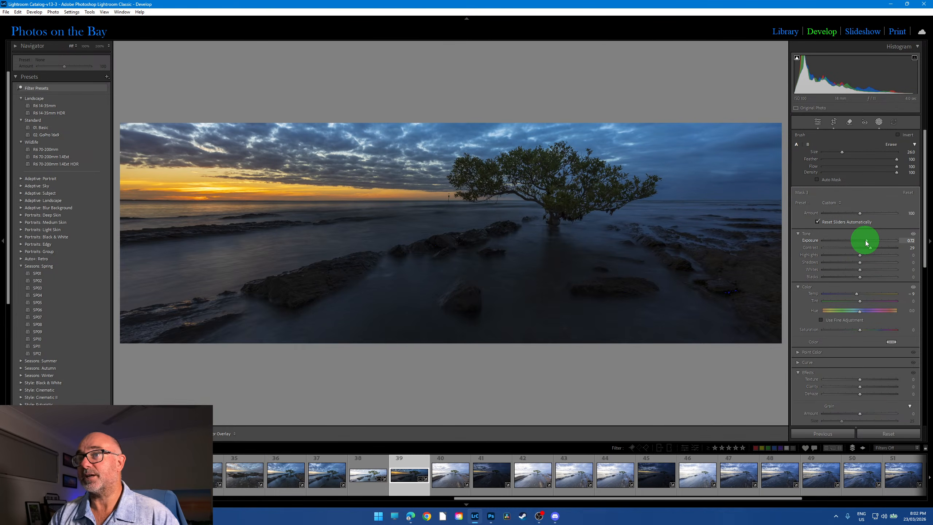
{"action": "left_click_drag", "start_coordinate": [866, 241], "coordinate": [866, 241]}
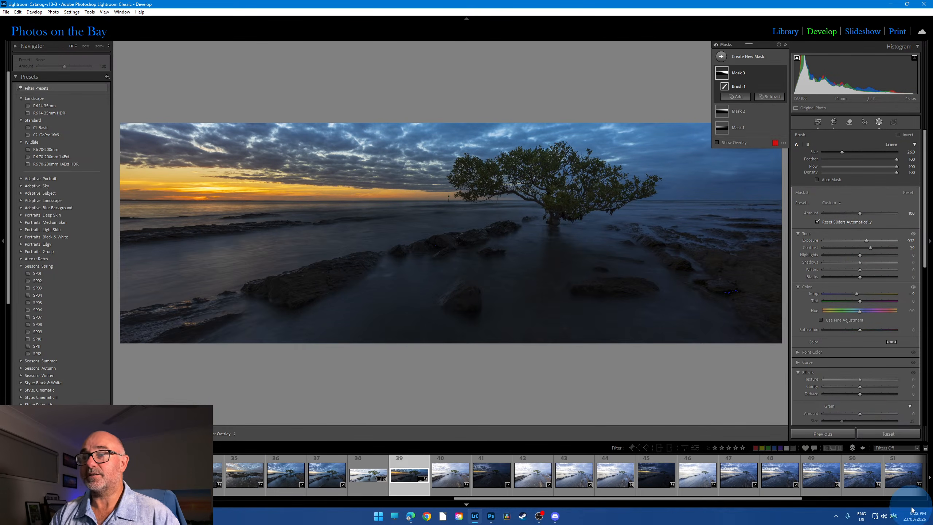
Open photos 38 and 39 together as layers of one document in Photoshop.
{"action": "right_click", "coordinate": [360, 493]}
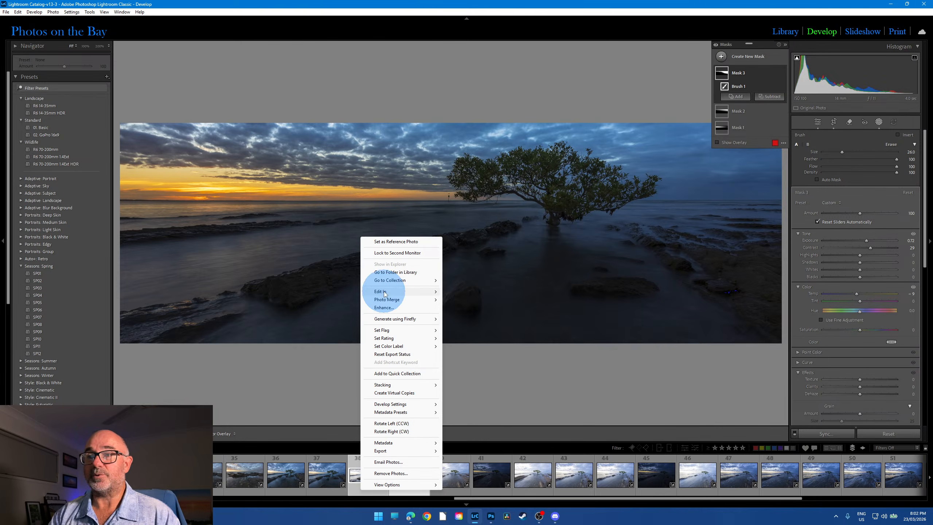
{"action": "mouse_move", "coordinate": [405, 291]}
{"action": "left_click", "coordinate": [505, 349]}
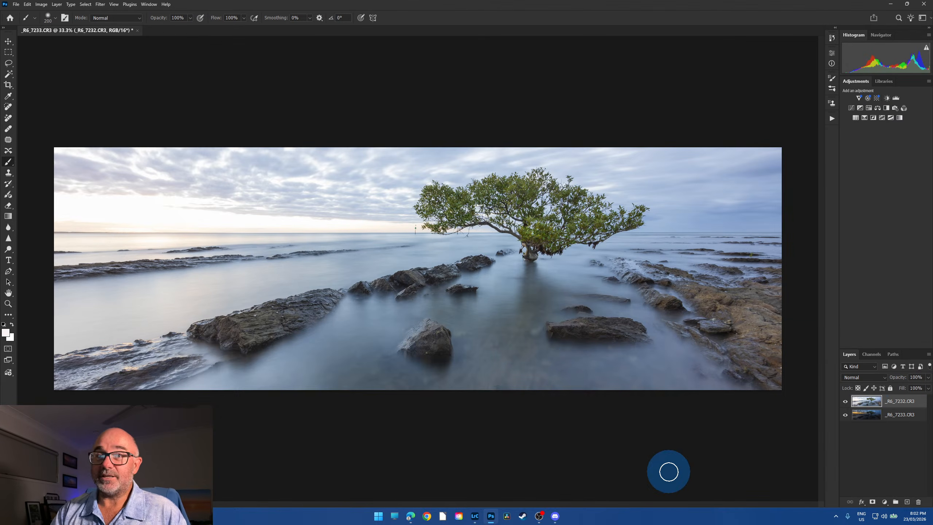
Duplicate the bright _R6_7232.CR3 layer and move the original beneath the dark _R6_7233.CR3 layer.
{"action": "left_click_drag", "start_coordinate": [867, 400], "coordinate": [909, 502]}
{"action": "left_click", "coordinate": [866, 414]}
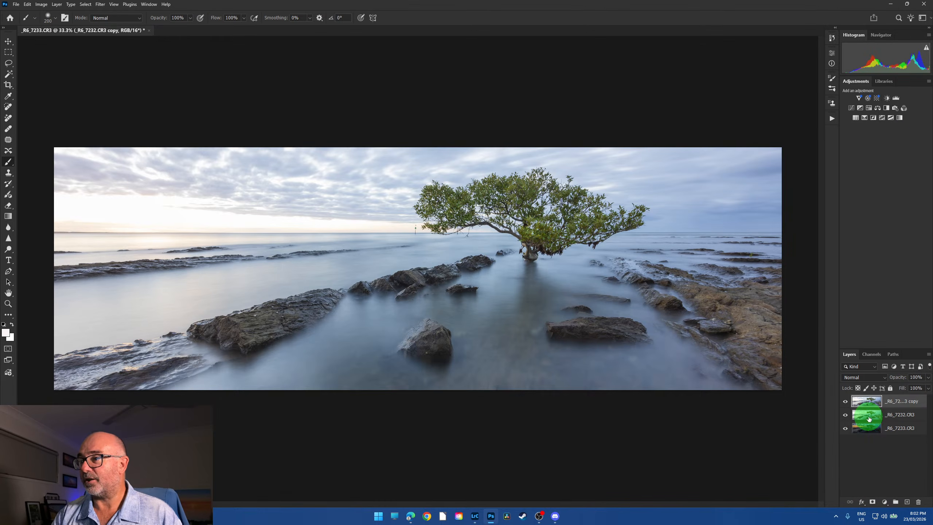
{"action": "left_click_drag", "start_coordinate": [866, 414], "coordinate": [871, 437]}
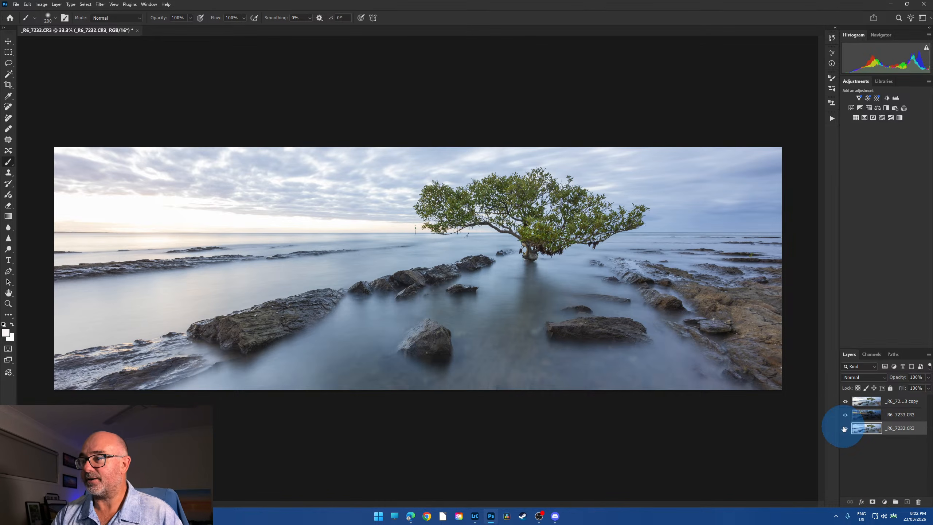
Add a layer mask to the _R6_7232.CR3 copy layer and load the RGB channel's luminosity as a selection.
{"action": "left_click", "coordinate": [882, 400]}
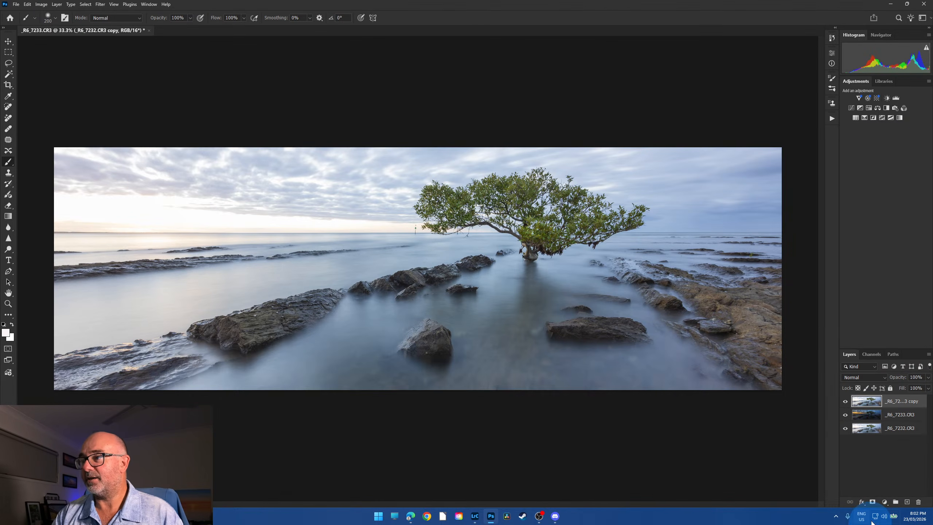
{"action": "left_click", "coordinate": [873, 502]}
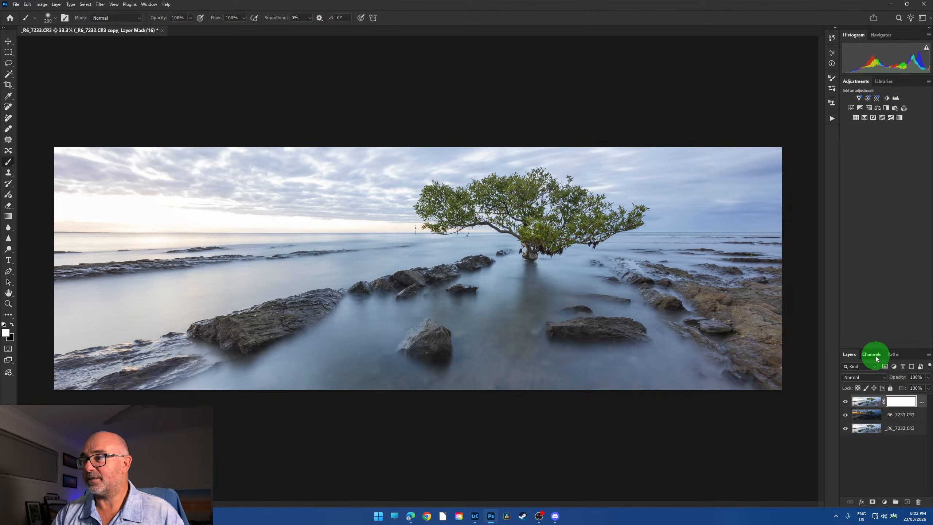
{"action": "left_click", "coordinate": [872, 354]}
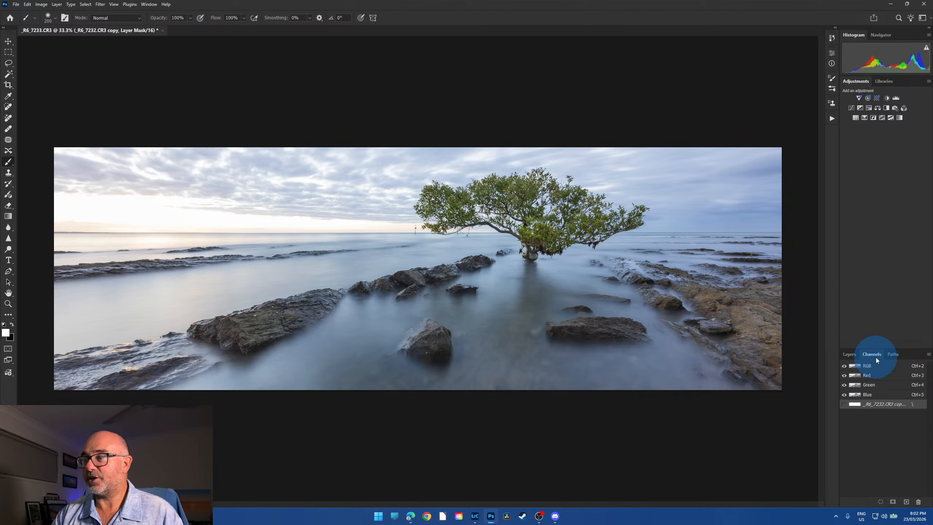
{"action": "left_click", "coordinate": [852, 366], "text": "ctrl"}
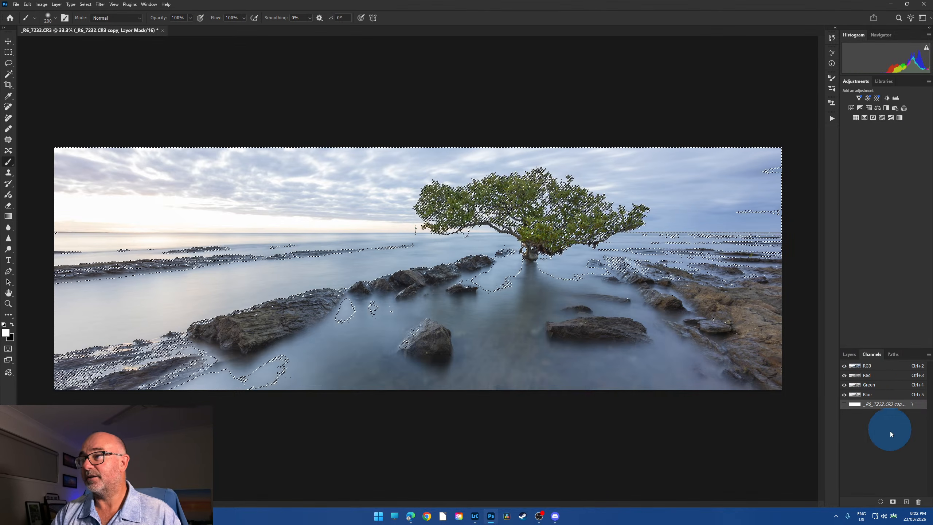
Try inverting the _R6_7232.CR3 copy layer's mask within the luminosity selection, and undo the inversion.
{"action": "left_click", "coordinate": [849, 356]}
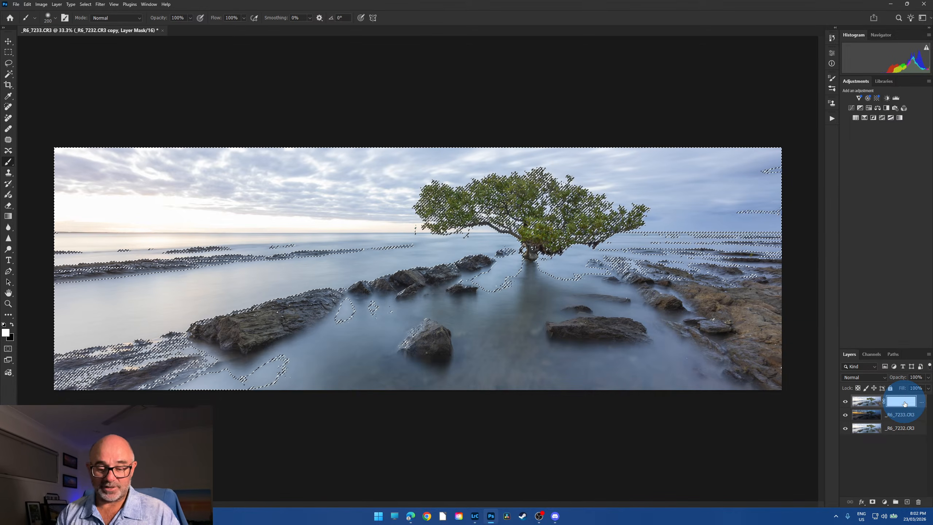
{"action": "key", "text": "ctrl+i"}
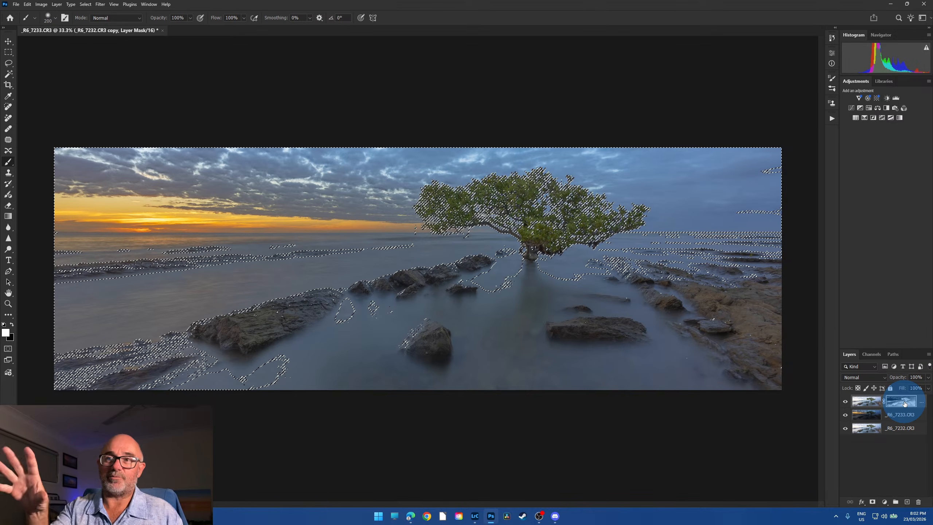
{"action": "left_click", "coordinate": [244, 198]}
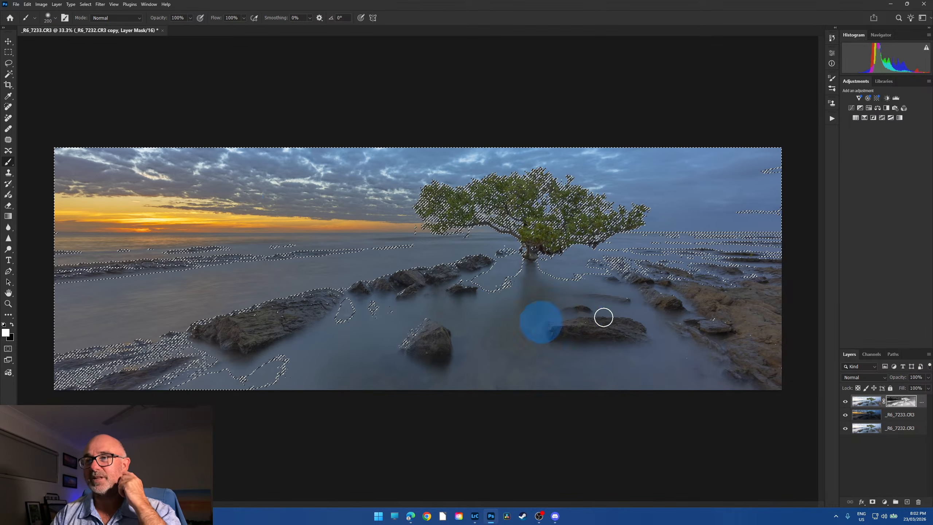
{"action": "mouse_move", "coordinate": [604, 317]}
{"action": "left_mouse_down"}
{"action": "mouse_move", "coordinate": [620, 370]}
{"action": "mouse_move", "coordinate": [653, 362]}
{"action": "left_mouse_up"}
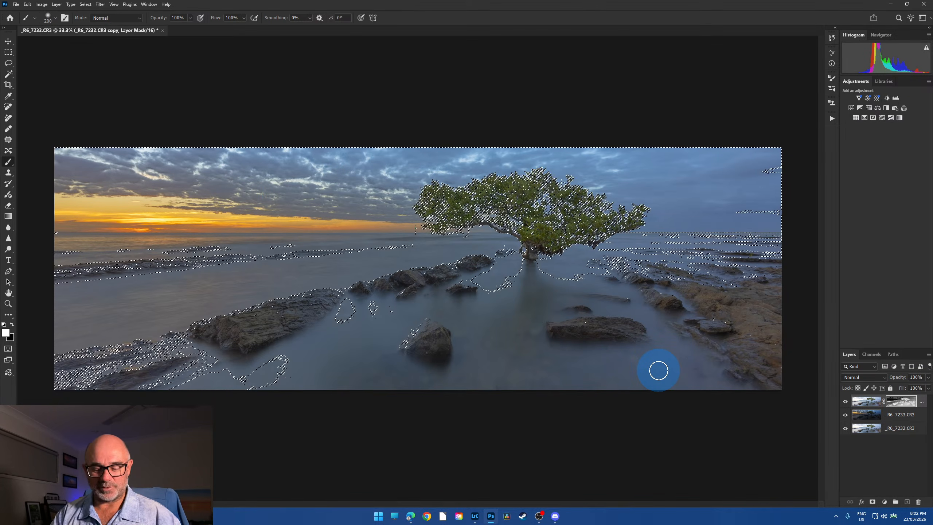
{"action": "key", "text": "ctrl+z"}
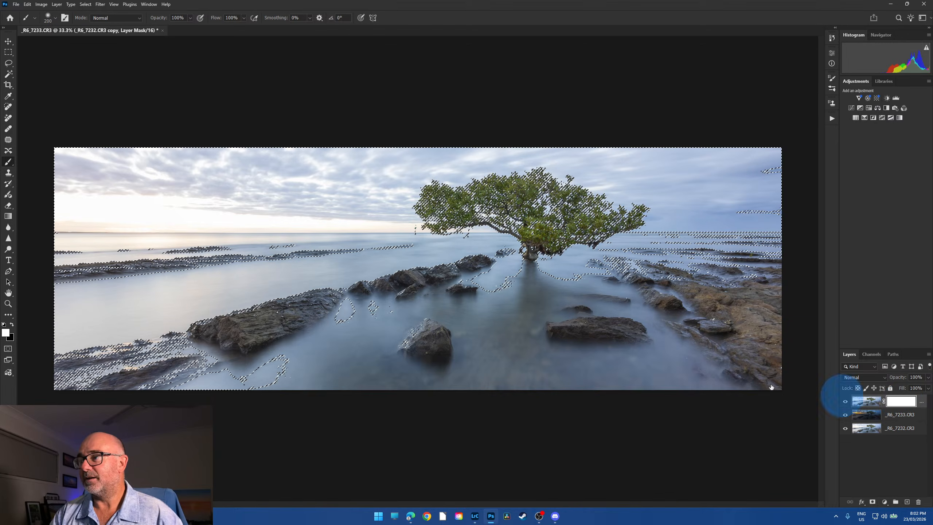
Paint black over the sky on the _R6_7232.CR3 copy layer's mask with a large brush at 70% opacity, and clear the luminosity selection.
{"action": "left_click", "coordinate": [12, 324]}
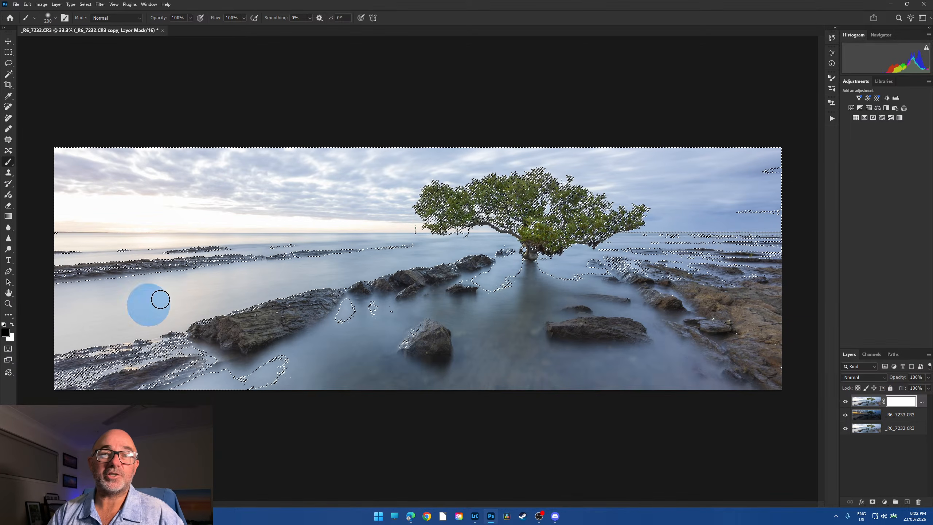
{"action": "left_click_drag", "start_coordinate": [192, 27], "coordinate": [162, 31]}
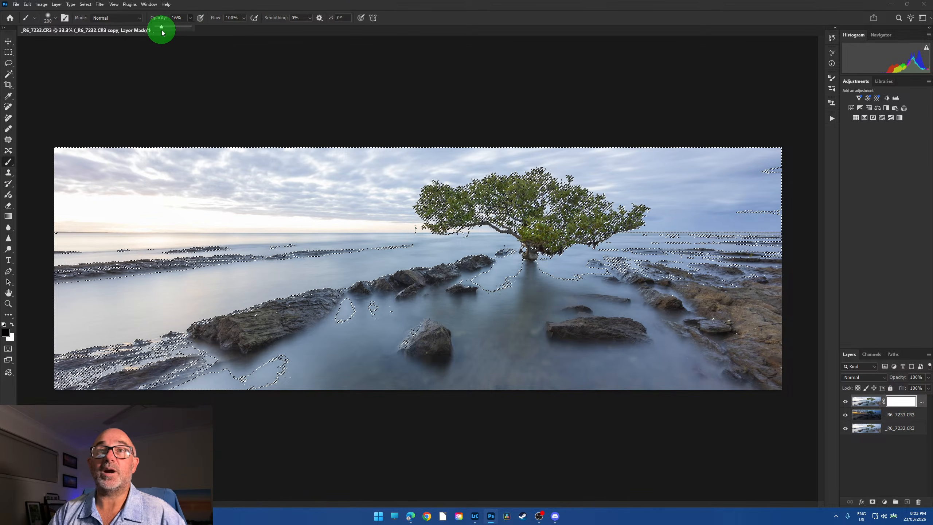
{"action": "key", "text": "bracketright"}
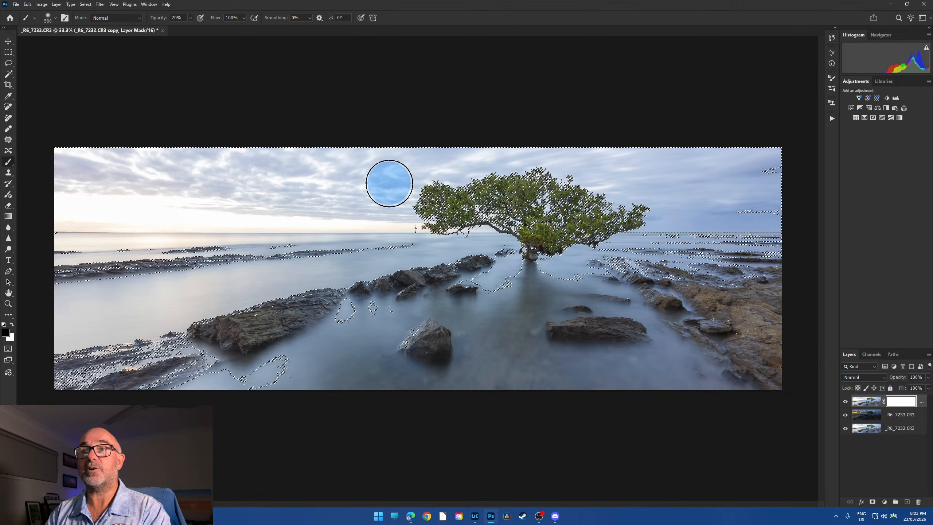
{"action": "key", "text": "bracketright"}
{"action": "mouse_move", "coordinate": [244, 143]}
{"action": "left_mouse_down"}
{"action": "mouse_move", "coordinate": [90, 152]}
{"action": "mouse_move", "coordinate": [142, 137]}
{"action": "mouse_move", "coordinate": [81, 147]}
{"action": "left_mouse_up"}
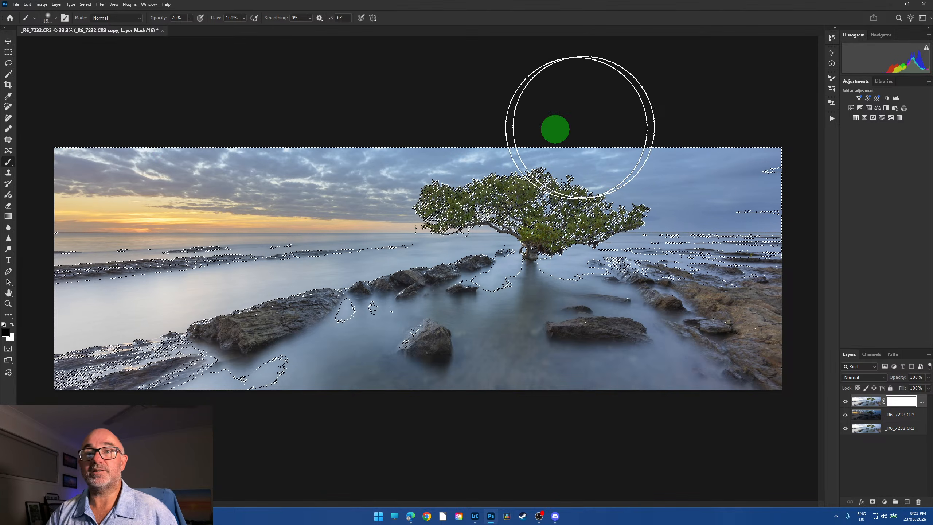
{"action": "left_click", "coordinate": [77, 142]}
{"action": "left_click", "coordinate": [8, 62]}
{"action": "left_click", "coordinate": [162, 65]}
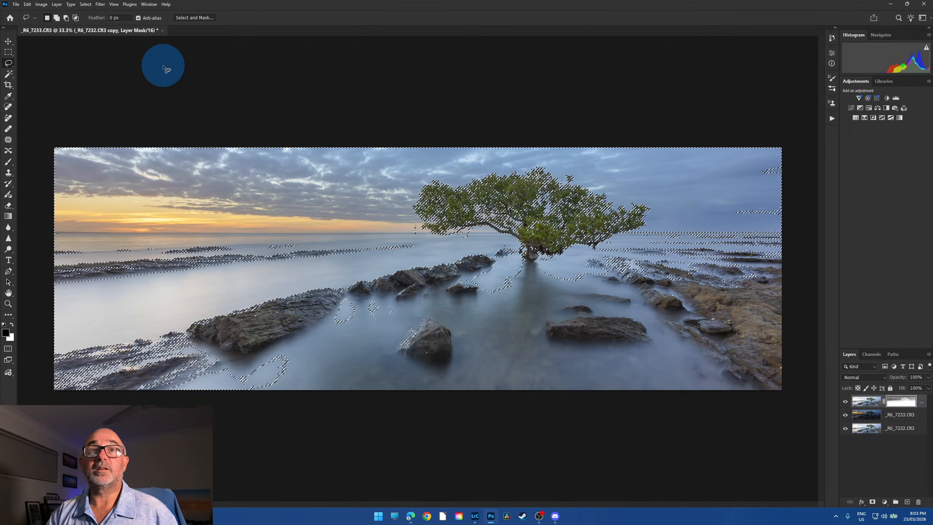
Set the opacity of the dark _R6_7233.CR3 layer to 58%.
{"action": "left_click", "coordinate": [871, 414]}
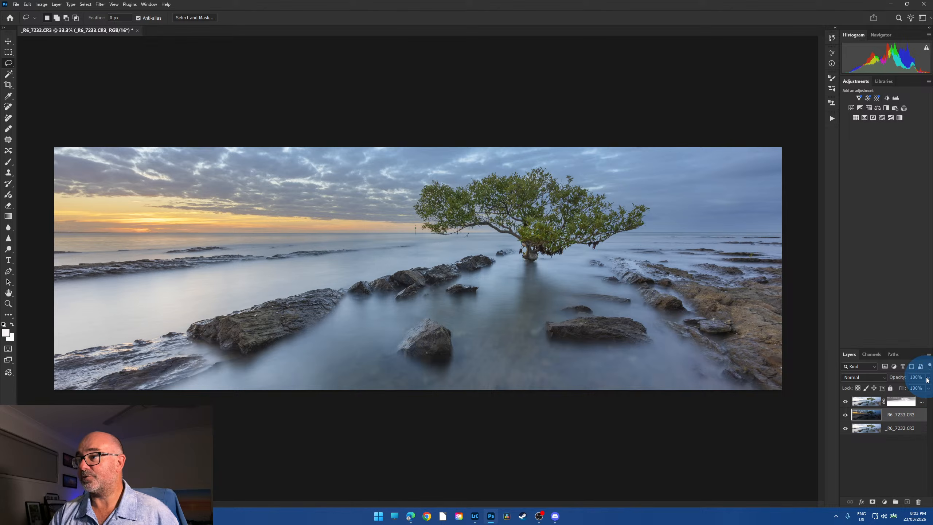
{"action": "left_click", "coordinate": [928, 380]}
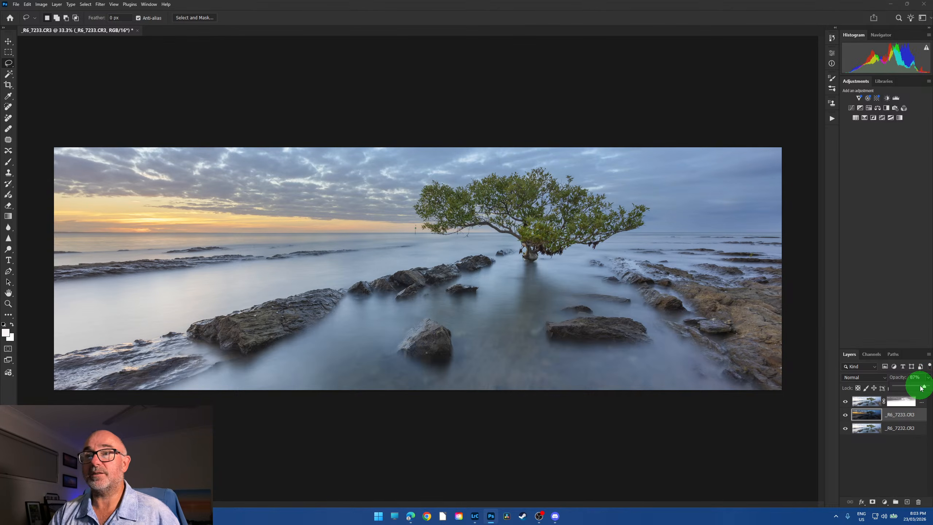
{"action": "mouse_move", "coordinate": [922, 388]}
{"action": "left_mouse_down"}
{"action": "mouse_move", "coordinate": [912, 388]}
{"action": "mouse_move", "coordinate": [923, 387]}
{"action": "left_mouse_up"}
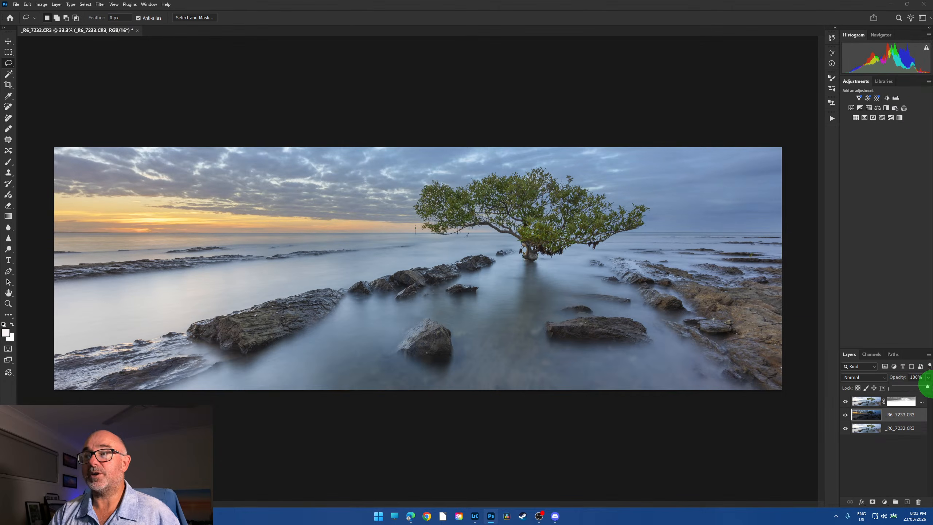
{"action": "left_click_drag", "start_coordinate": [928, 386], "coordinate": [915, 388]}
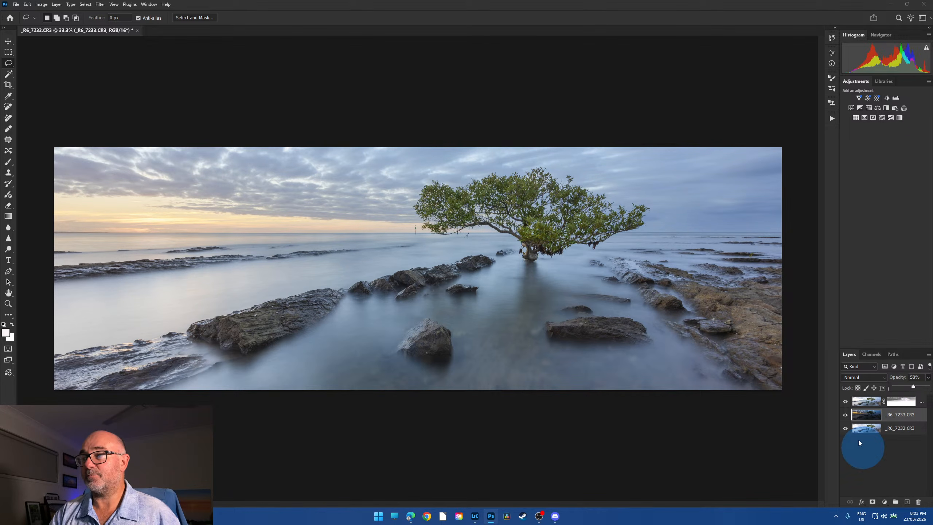
Try a lower opacity on the masked _R6_7232.CR3 copy layer, and flatten the image.
{"action": "left_click", "coordinate": [867, 401]}
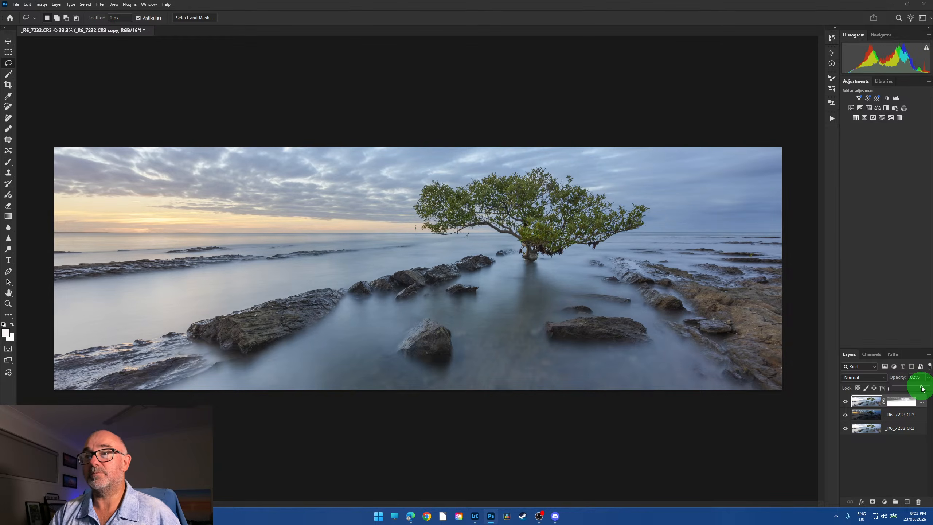
{"action": "left_click_drag", "start_coordinate": [923, 388], "coordinate": [915, 388]}
{"action": "left_click", "coordinate": [860, 424]}
{"action": "left_click", "coordinate": [56, 4]}
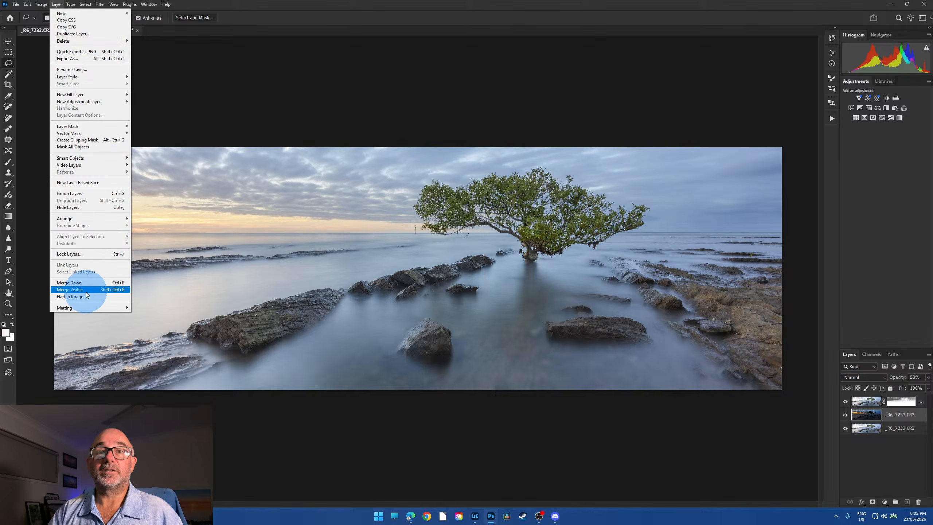
{"action": "left_click", "coordinate": [86, 295]}
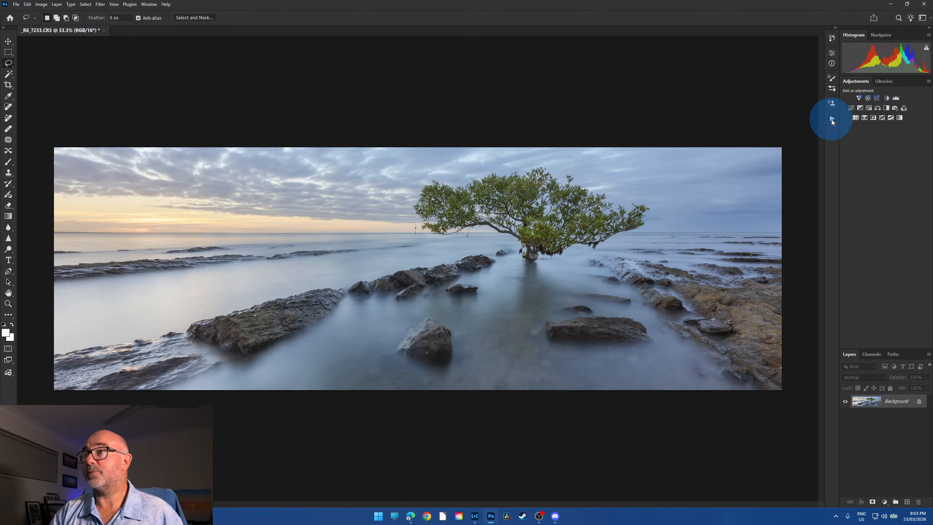
Run the Orton action from the Default Actions set on the flattened image.
{"action": "left_click", "coordinate": [833, 119]}
{"action": "left_click", "coordinate": [787, 134]}
{"action": "left_click", "coordinate": [773, 198]}
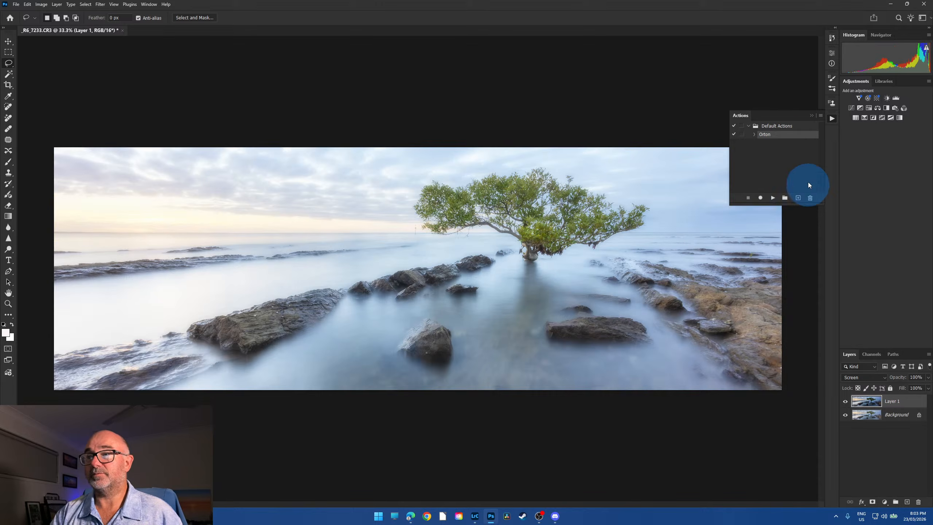
{"action": "left_click", "coordinate": [812, 116]}
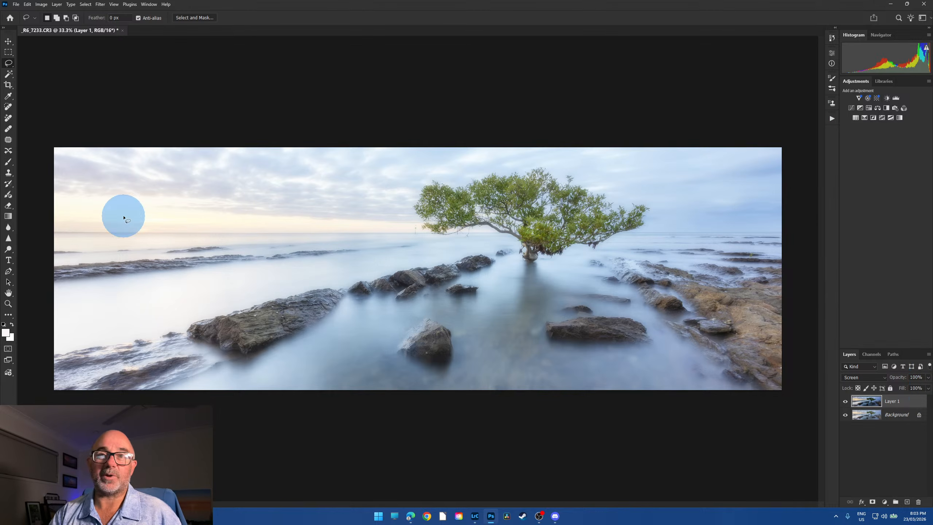
Set the Orton glow layer's opacity to 37% and flatten the image.
{"action": "left_click", "coordinate": [928, 378]}
{"action": "left_click_drag", "start_coordinate": [928, 388], "coordinate": [916, 390]}
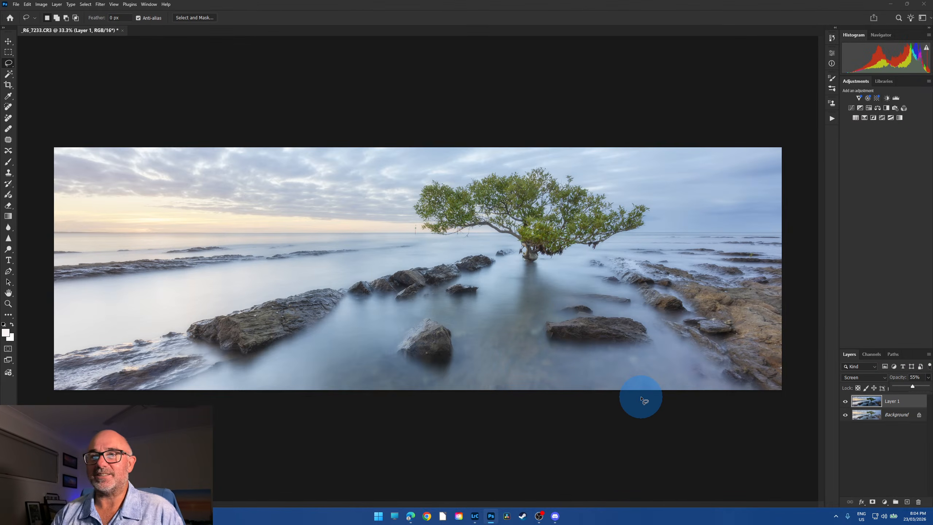
{"action": "left_click", "coordinate": [864, 402]}
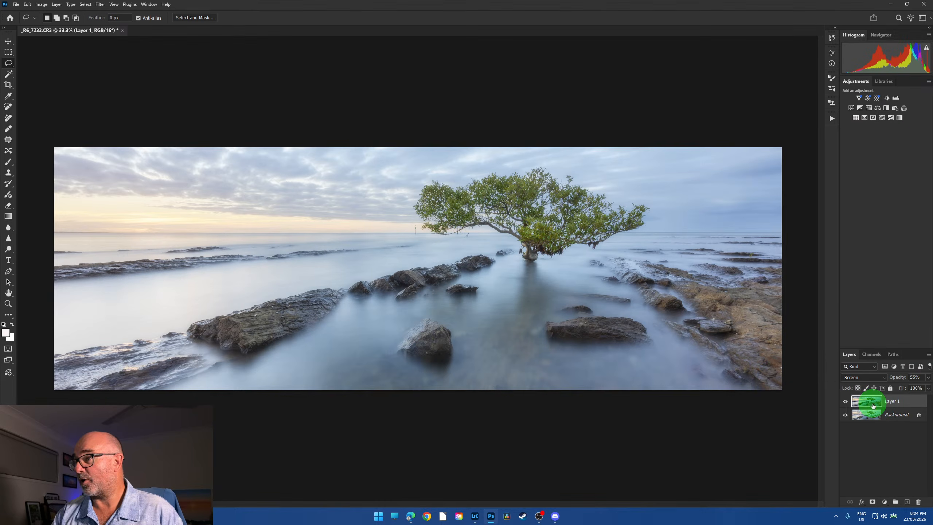
{"action": "left_click", "coordinate": [928, 377]}
{"action": "mouse_move", "coordinate": [911, 386]}
{"action": "left_mouse_down"}
{"action": "mouse_move", "coordinate": [927, 386]}
{"action": "mouse_move", "coordinate": [888, 388]}
{"action": "mouse_move", "coordinate": [905, 389]}
{"action": "left_mouse_up"}
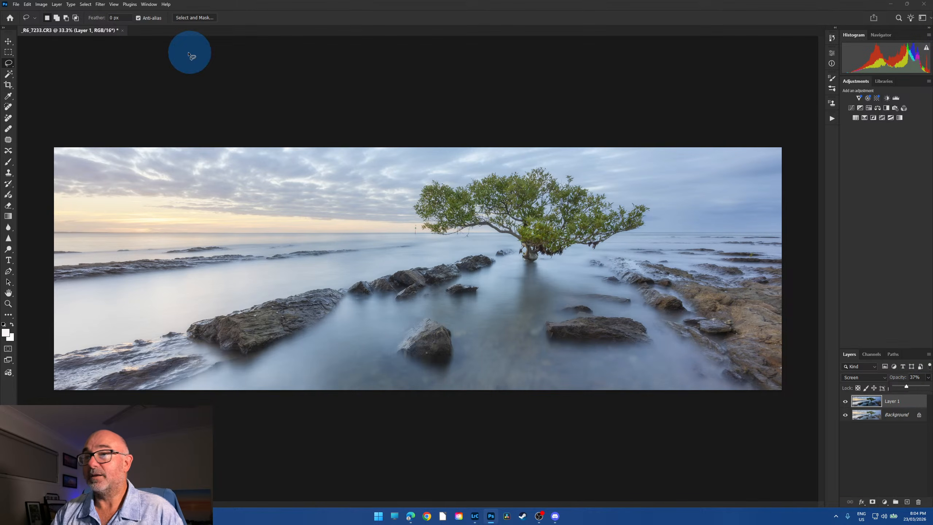
{"action": "left_click", "coordinate": [57, 4]}
{"action": "left_click", "coordinate": [90, 295]}
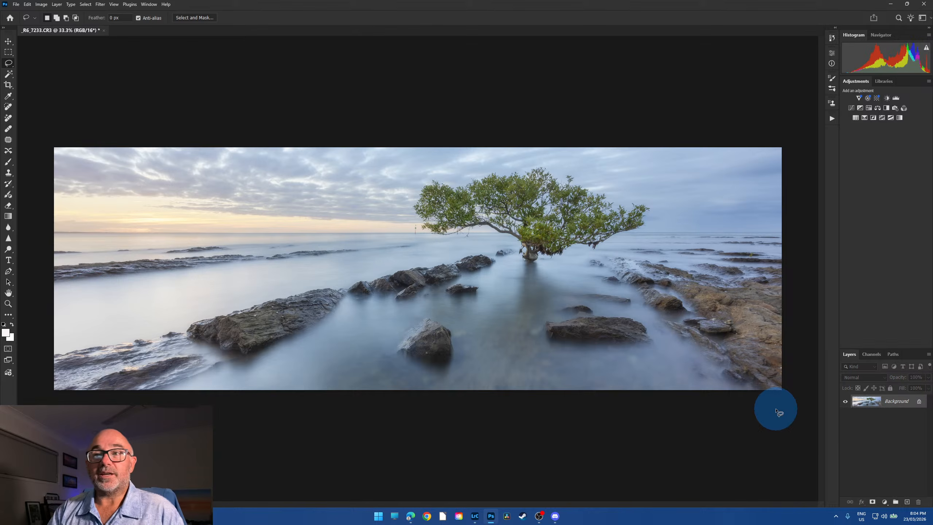
Add a Color Balance adjustment layer with the midtones shifted toward red, and compare the image with and without it.
{"action": "left_click", "coordinate": [885, 502]}
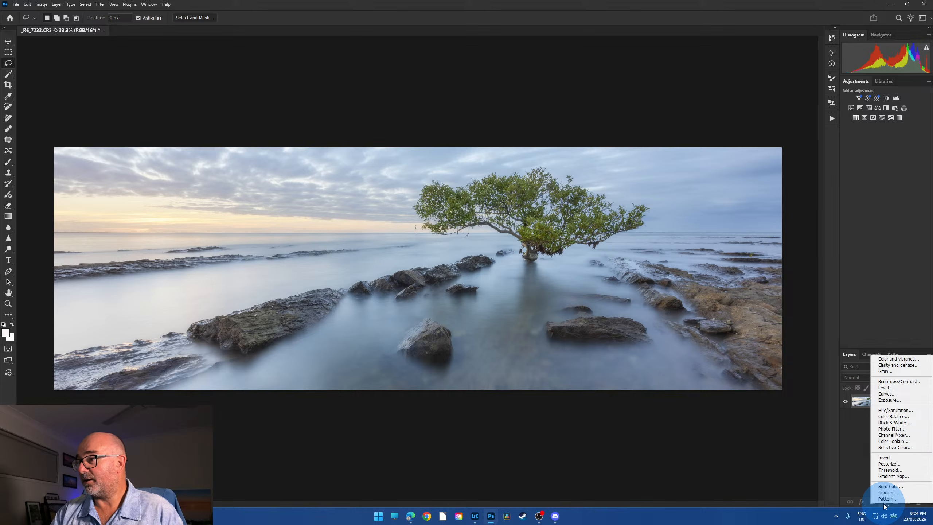
{"action": "left_click", "coordinate": [900, 417]}
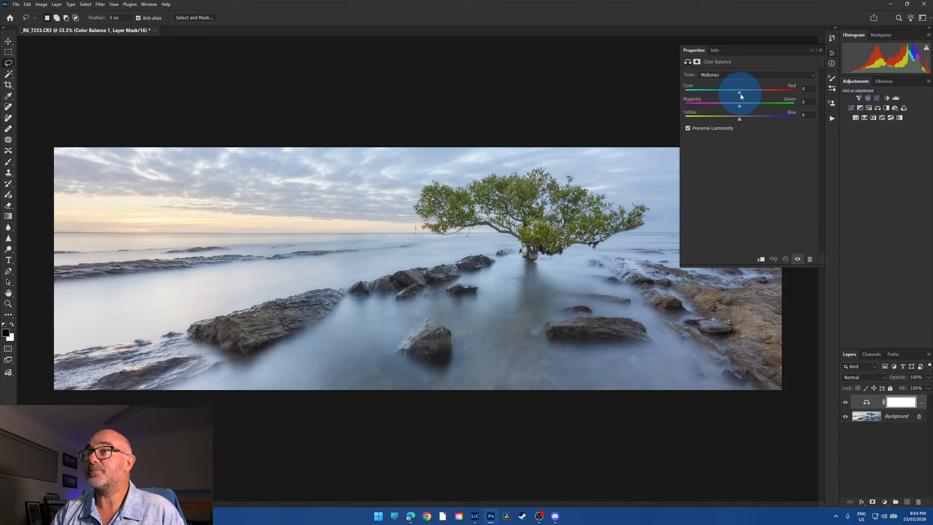
{"action": "mouse_move", "coordinate": [741, 93]}
{"action": "left_mouse_down"}
{"action": "mouse_move", "coordinate": [740, 120]}
{"action": "mouse_move", "coordinate": [729, 120]}
{"action": "mouse_move", "coordinate": [740, 119]}
{"action": "mouse_move", "coordinate": [736, 106]}
{"action": "mouse_move", "coordinate": [742, 119]}
{"action": "mouse_move", "coordinate": [734, 120]}
{"action": "mouse_move", "coordinate": [742, 92]}
{"action": "mouse_move", "coordinate": [750, 93]}
{"action": "left_mouse_up"}
{"action": "left_click", "coordinate": [812, 50]}
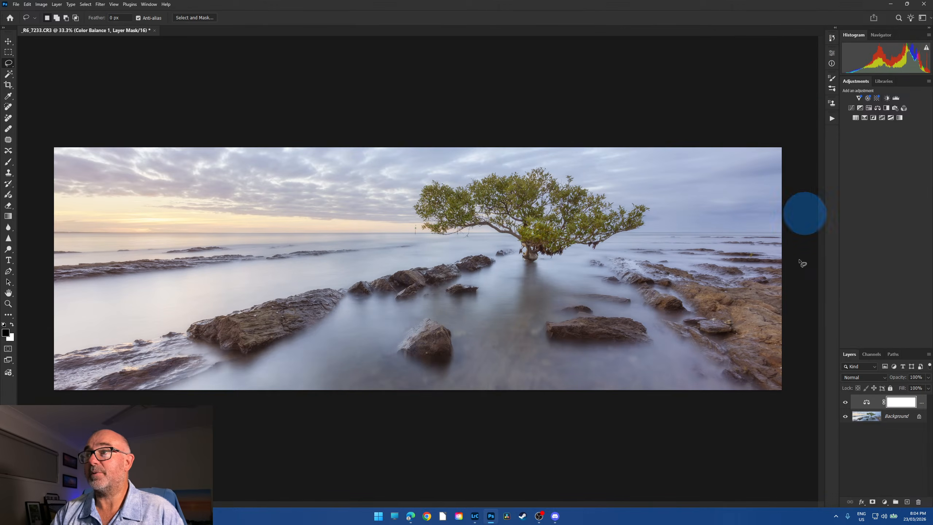
{"action": "left_click", "coordinate": [846, 402]}
{"action": "left_click", "coordinate": [845, 401]}
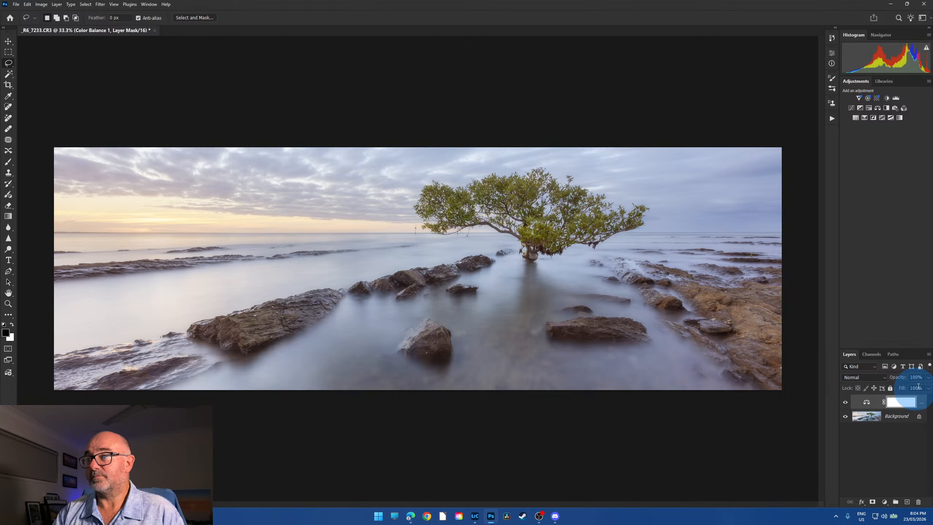
Set the Color Balance adjustment layer's opacity to 30%.
{"action": "left_click", "coordinate": [928, 378]}
{"action": "left_click_drag", "start_coordinate": [908, 388], "coordinate": [904, 387]}
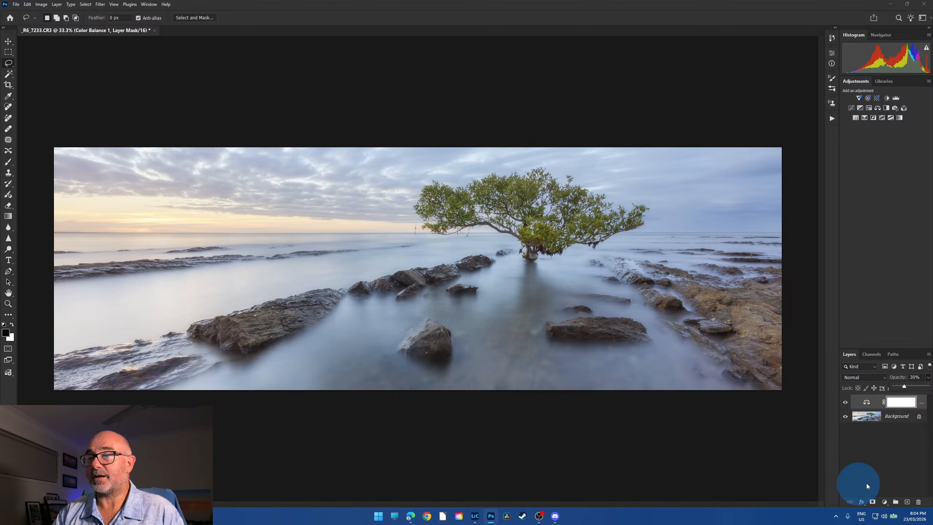
{"action": "left_click", "coordinate": [9, 64]}
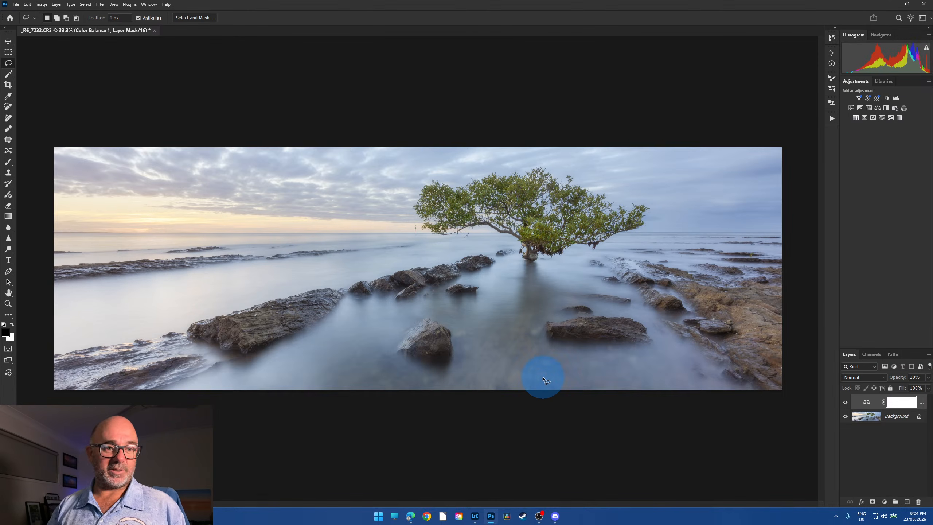
Examine the sky, horizon and whole panorama for the finished blend, and compare the image with and without the Color Balance layer.
{"action": "scroll", "coordinate": [502, 362], "scroll_direction": "down", "scroll_amount": 5}
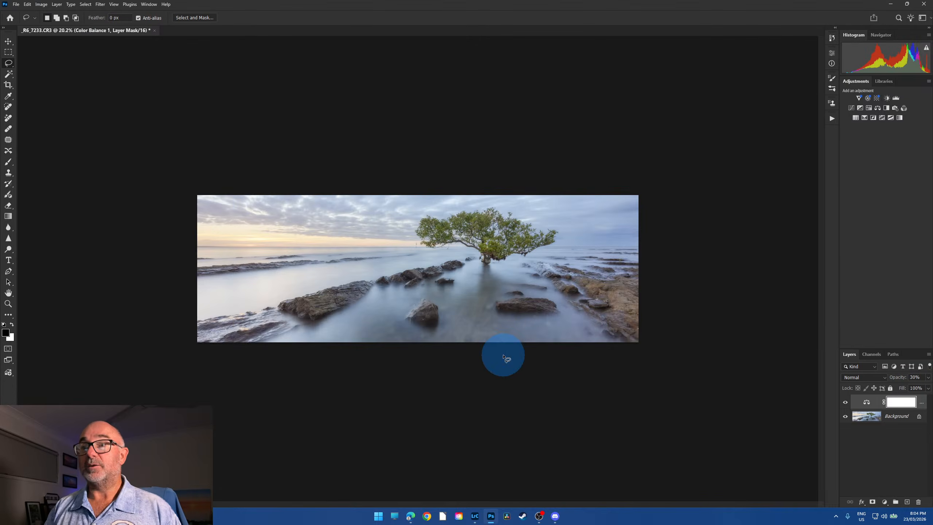
{"action": "scroll", "coordinate": [503, 357], "scroll_direction": "up", "scroll_amount": 3}
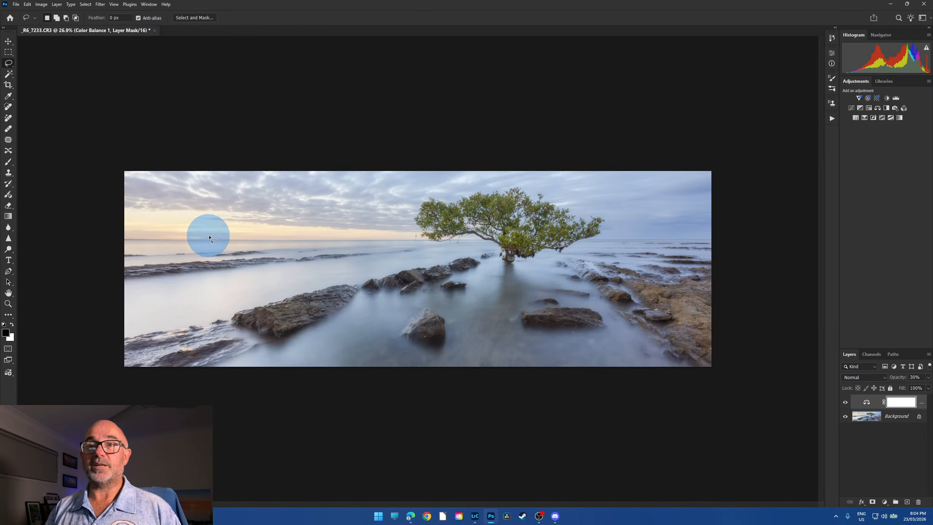
{"action": "scroll", "coordinate": [208, 233], "scroll_direction": "up", "scroll_amount": 3}
{"action": "scroll", "coordinate": [149, 186], "scroll_direction": "up", "scroll_amount": 2}
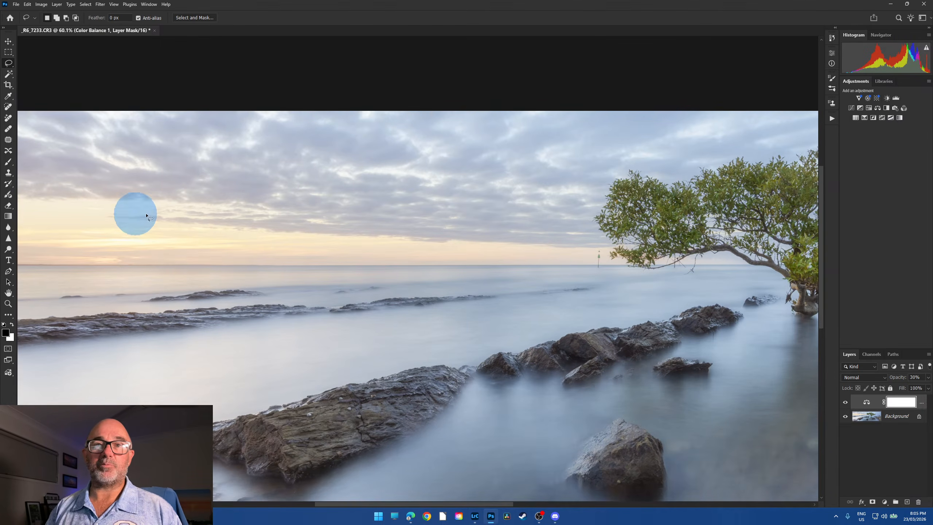
{"action": "scroll", "coordinate": [146, 331], "scroll_direction": "up", "scroll_amount": 1}
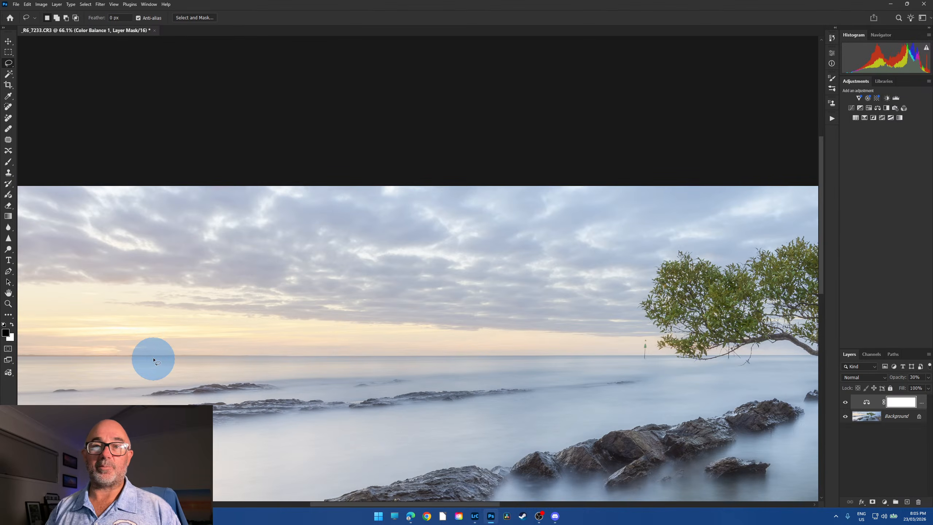
{"action": "key", "text": "ctrl+0"}
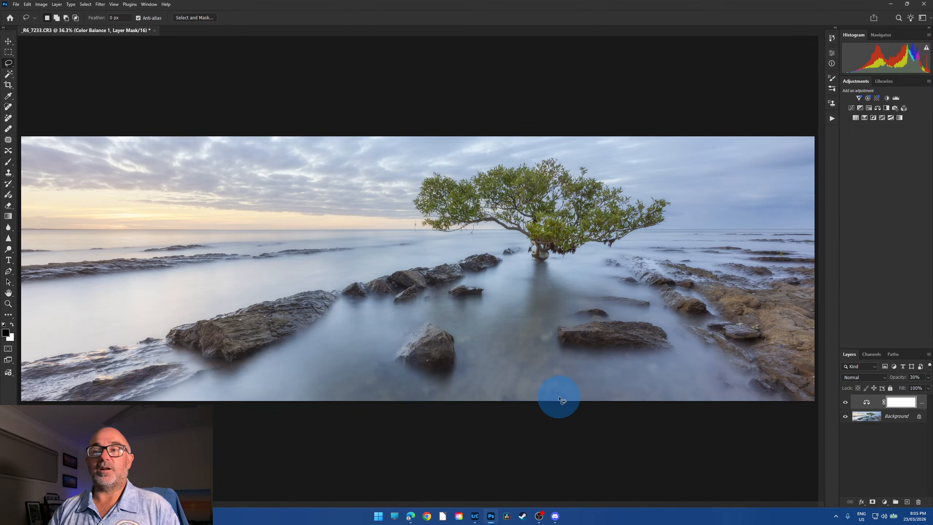
{"action": "left_click", "coordinate": [845, 402]}
{"action": "left_click", "coordinate": [845, 402]}
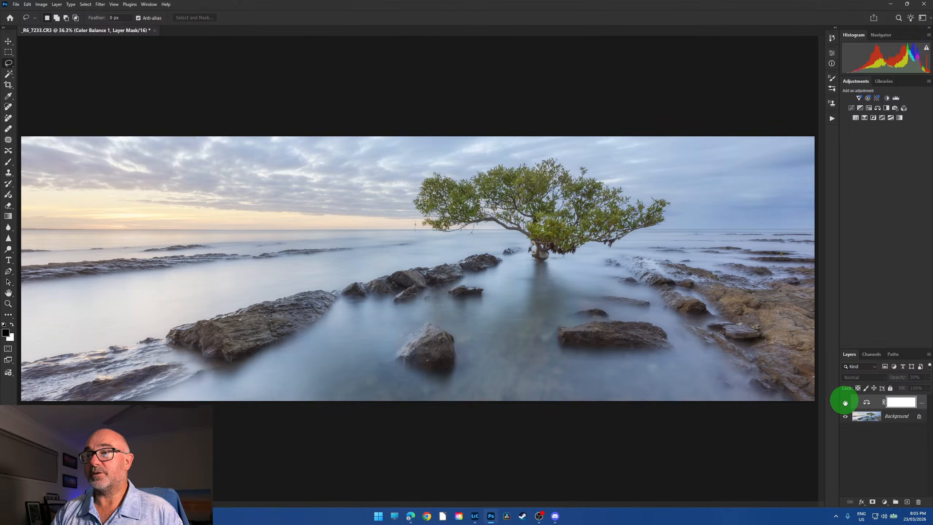
Merge the visible layers so the Color Balance adjustment becomes part of the background.
{"action": "left_click", "coordinate": [57, 4]}
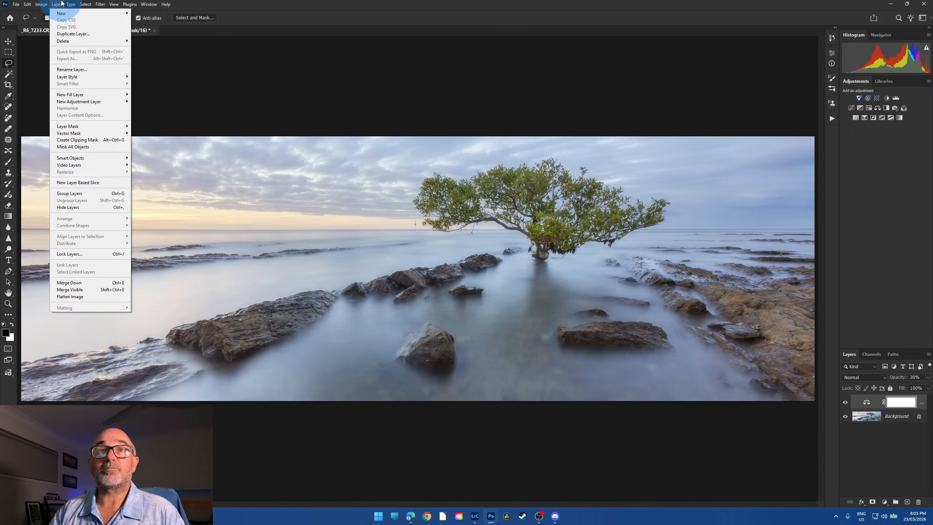
{"action": "left_click", "coordinate": [73, 290]}
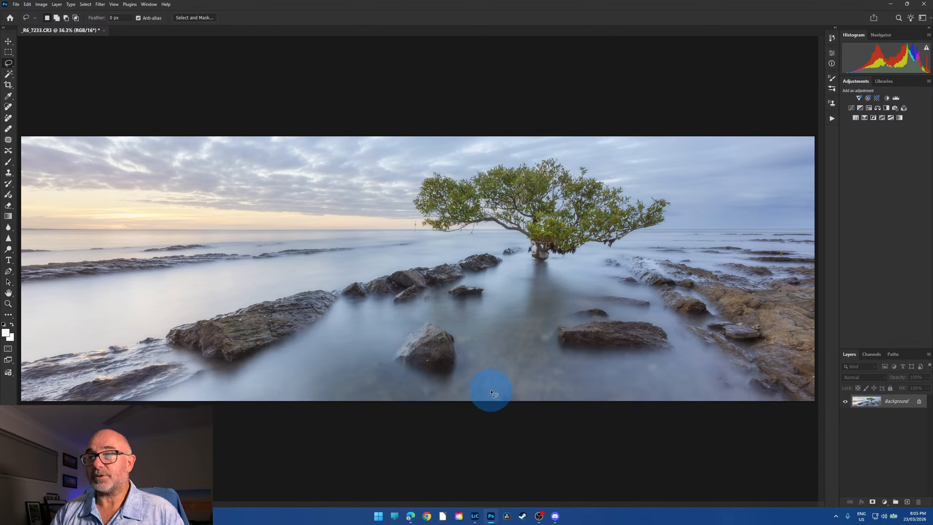
{"action": "scroll", "coordinate": [455, 371], "scroll_direction": "down", "scroll_amount": 5}
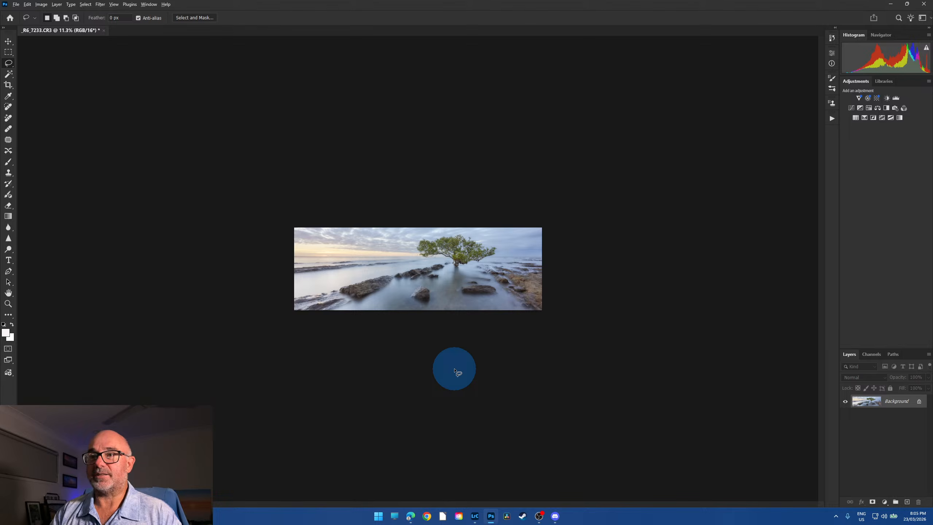
{"action": "scroll", "coordinate": [455, 369], "scroll_direction": "up", "scroll_amount": 1}
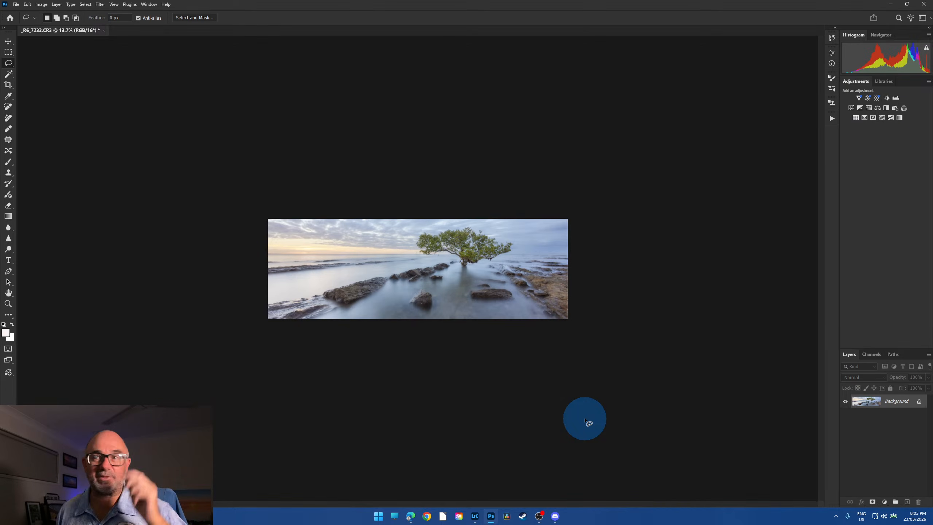
Add a Curves adjustment layer with a gentle S-curve, mapping input 185 to output 196 and input 64 to output 54.
{"action": "left_click", "coordinate": [886, 503]}
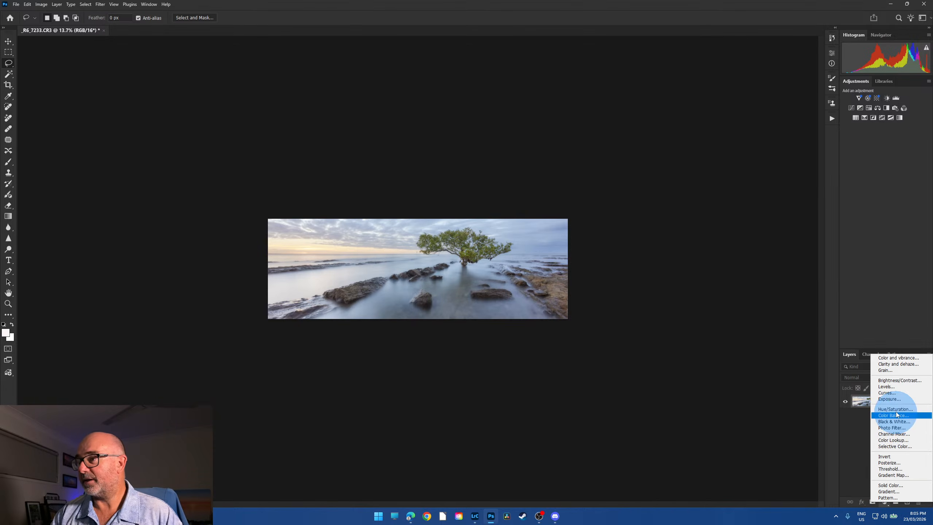
{"action": "left_click", "coordinate": [900, 396]}
{"action": "left_click_drag", "start_coordinate": [754, 146], "coordinate": [782, 122]}
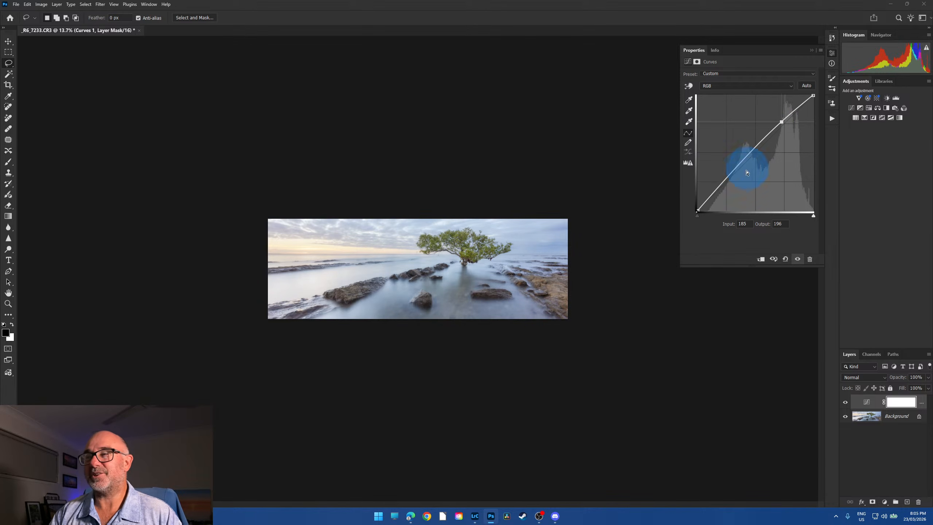
{"action": "left_click_drag", "start_coordinate": [727, 183], "coordinate": [727, 186]}
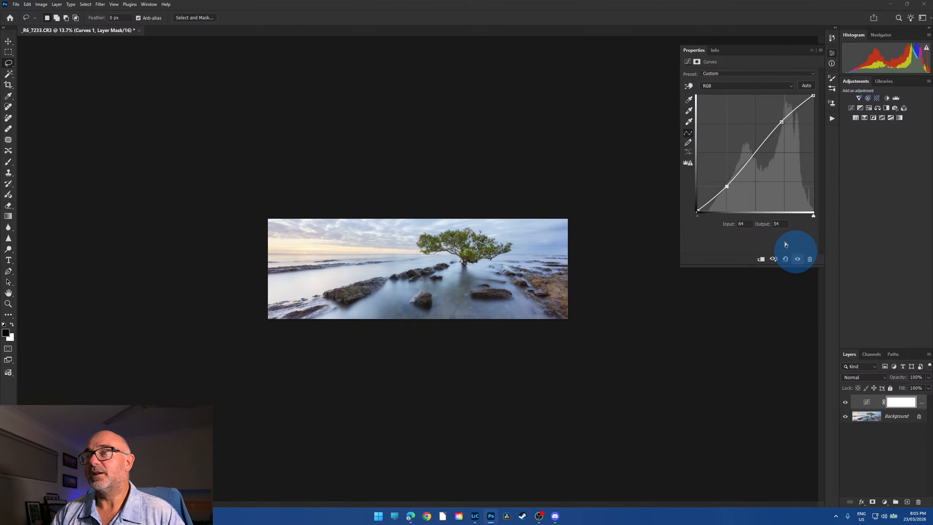
{"action": "left_click", "coordinate": [812, 51]}
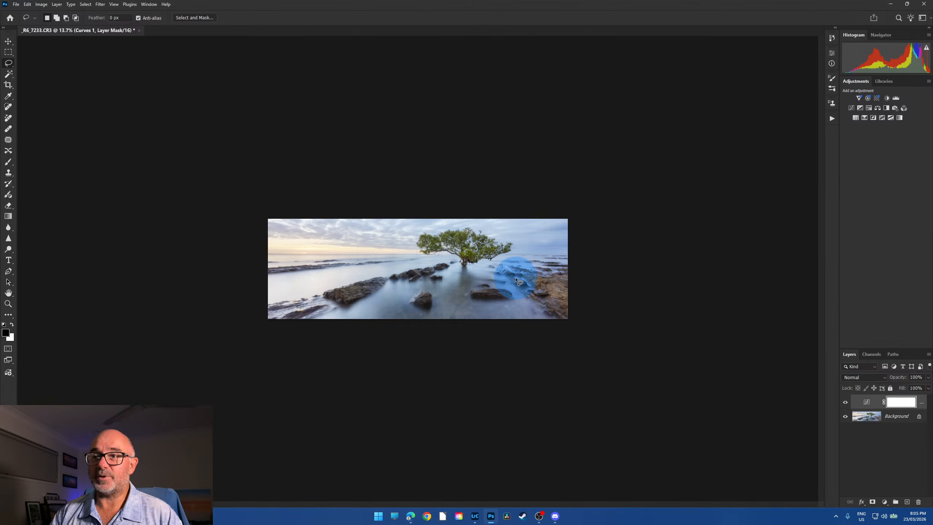
Compare the panorama with and without the Curves contrast adjustment, and delete the Curves layer.
{"action": "key", "text": "ctrl+0"}
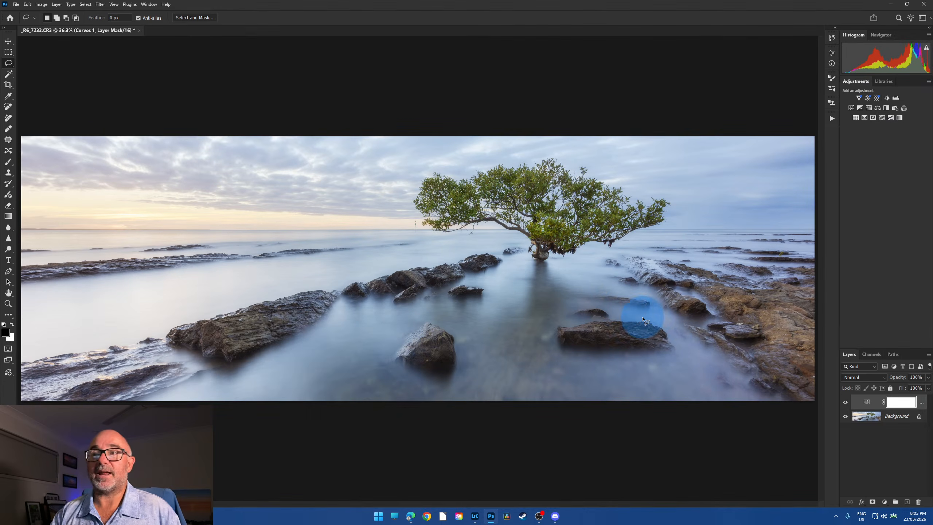
{"action": "left_click", "coordinate": [845, 403]}
{"action": "left_click", "coordinate": [845, 402]}
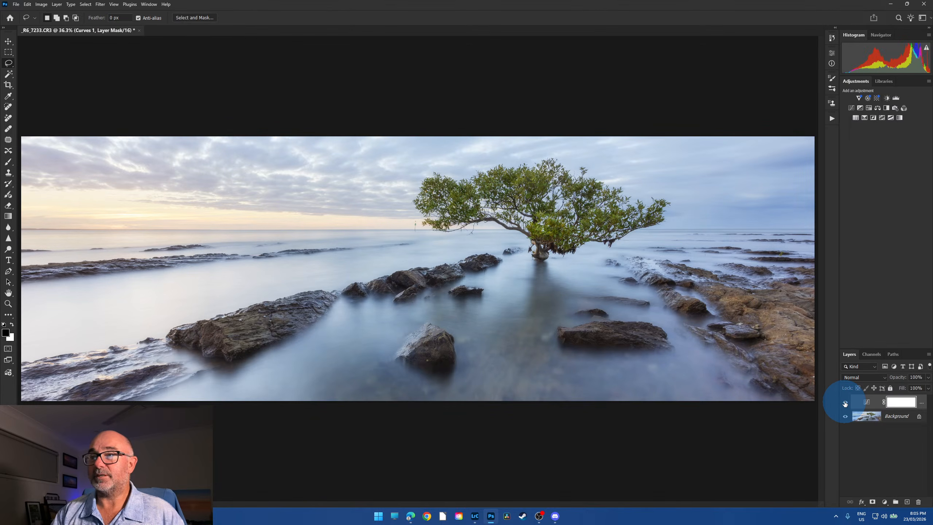
{"action": "left_click", "coordinate": [846, 402]}
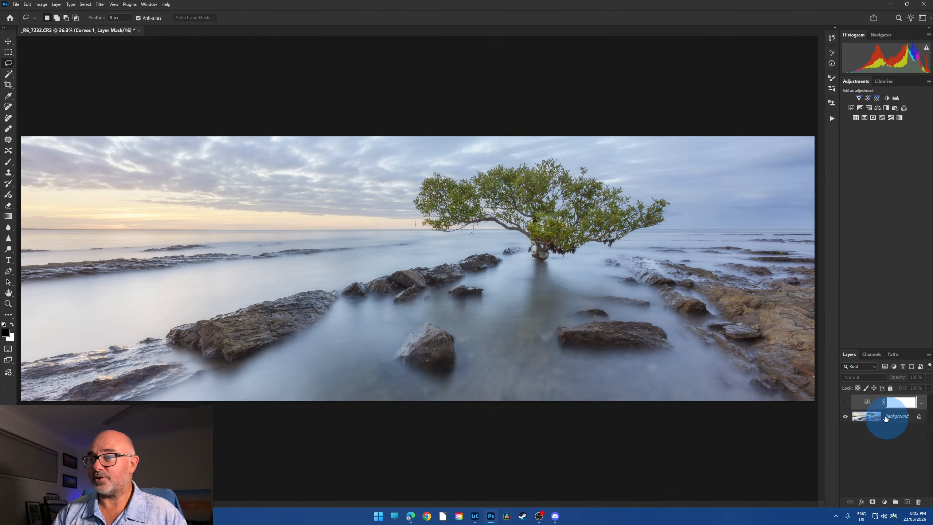
{"action": "left_click", "coordinate": [845, 403]}
{"action": "left_click", "coordinate": [844, 403]}
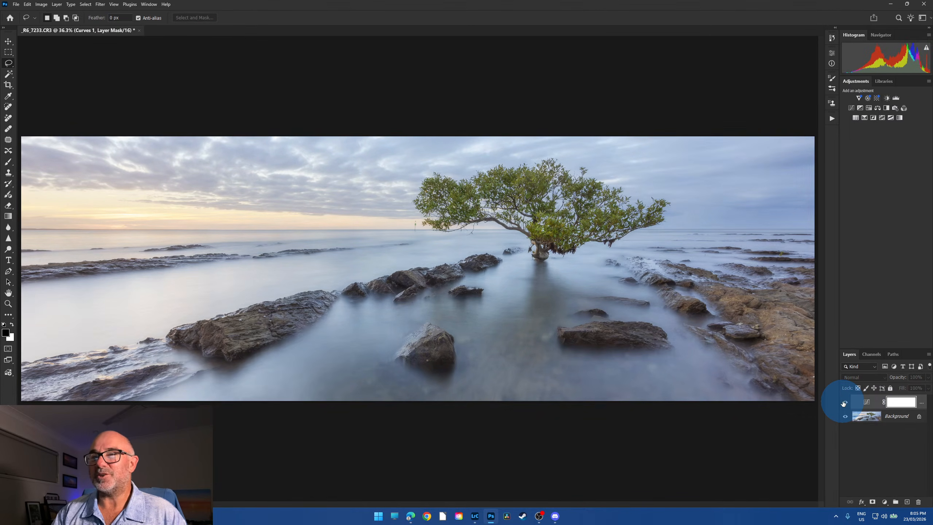
{"action": "left_click", "coordinate": [844, 403]}
{"action": "key", "text": "Delete"}
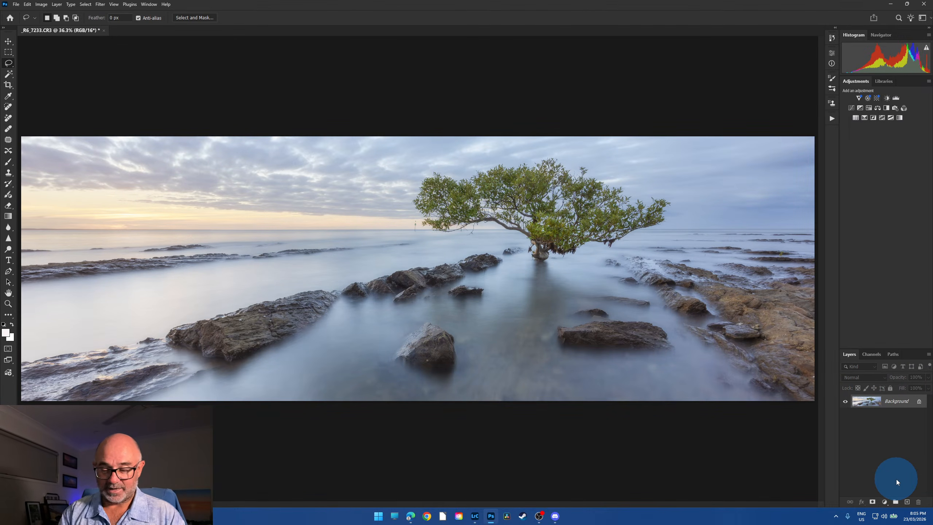
Duplicate the background layer and set the copy to Overlay blending at 35% opacity.
{"action": "key", "text": "ctrl+j"}
{"action": "key", "text": "ctrl+n"}
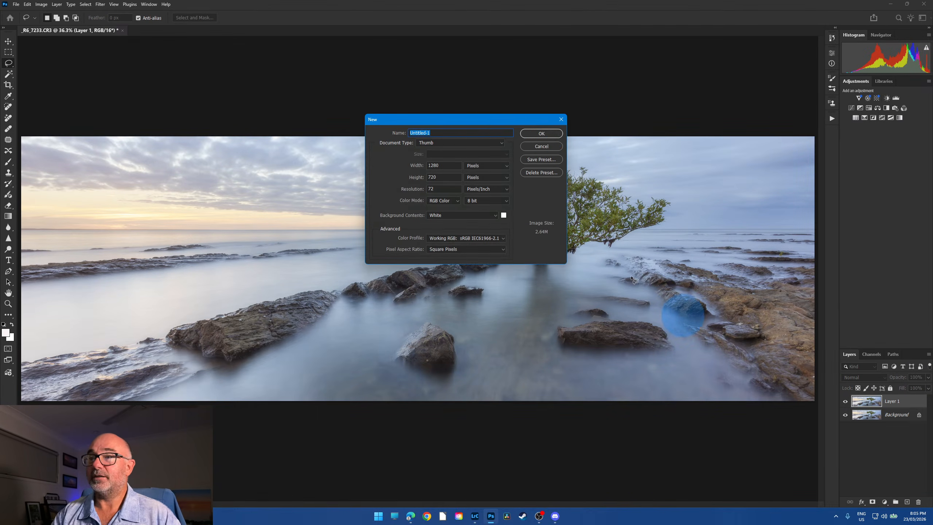
{"action": "left_click", "coordinate": [547, 146]}
{"action": "left_click", "coordinate": [884, 377]}
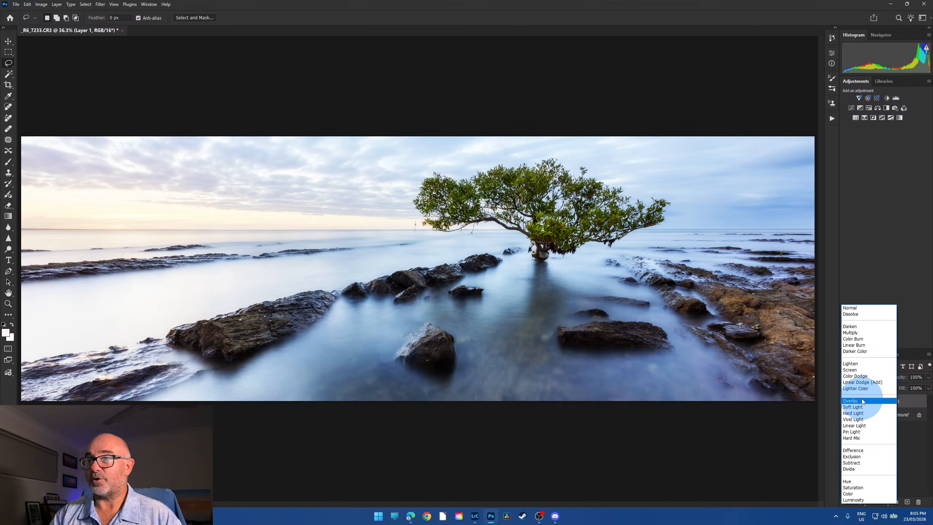
{"action": "left_click", "coordinate": [863, 401]}
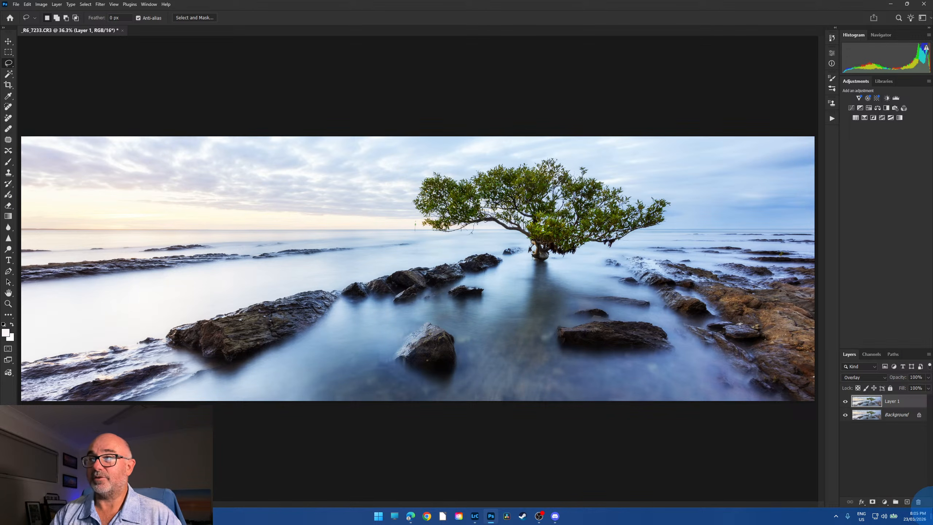
{"action": "left_click", "coordinate": [929, 377]}
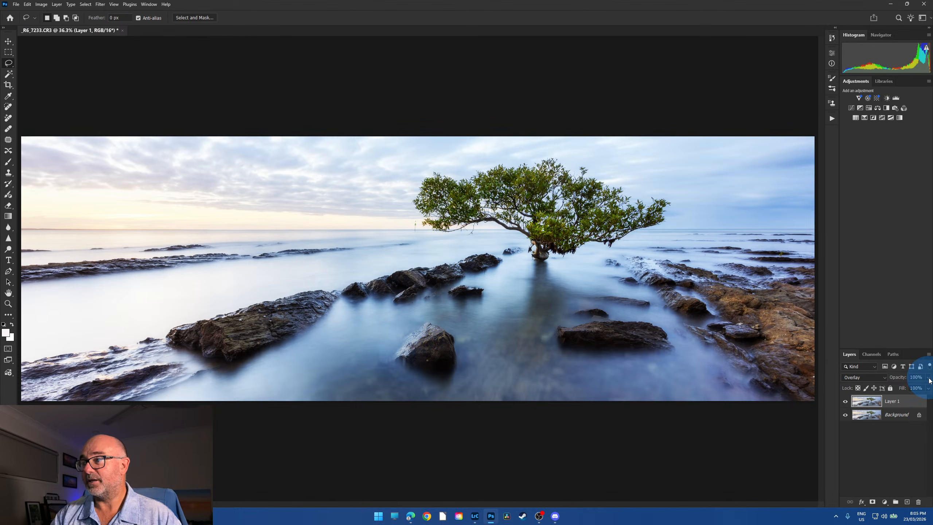
{"action": "left_click_drag", "start_coordinate": [927, 387], "coordinate": [907, 389]}
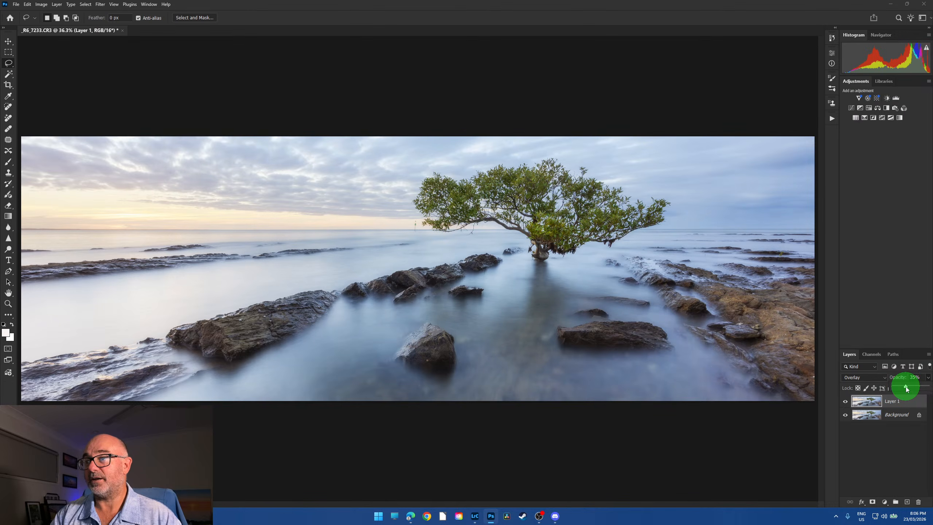
Compare the panorama with and without the Overlay layer, and flatten the image.
{"action": "left_click", "coordinate": [846, 403]}
{"action": "left_click", "coordinate": [846, 403]}
{"action": "left_click", "coordinate": [846, 403]}
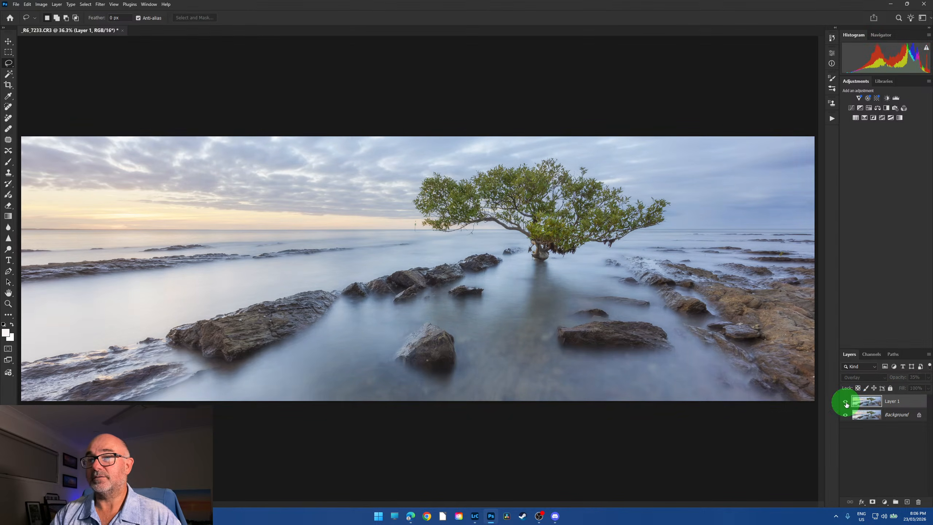
{"action": "left_click", "coordinate": [846, 403]}
{"action": "left_click", "coordinate": [846, 403]}
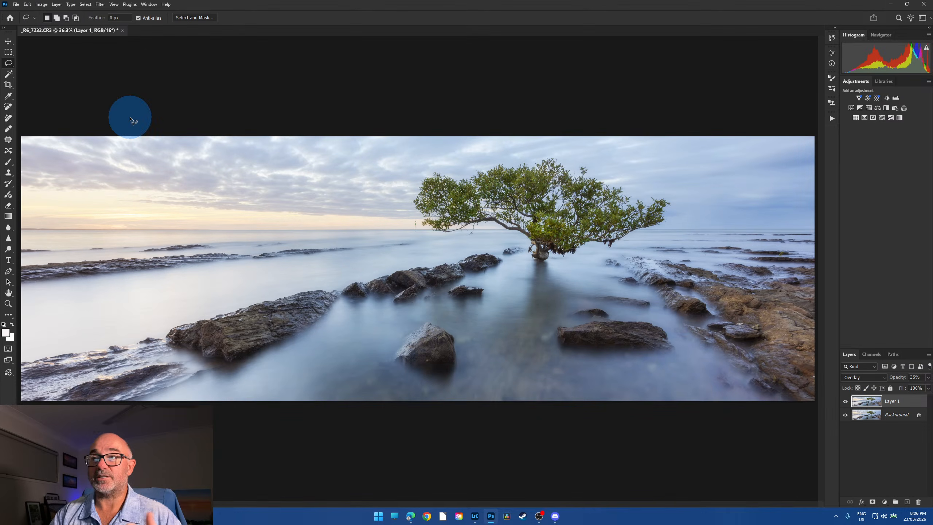
{"action": "left_click", "coordinate": [57, 4]}
{"action": "left_click", "coordinate": [89, 296]}
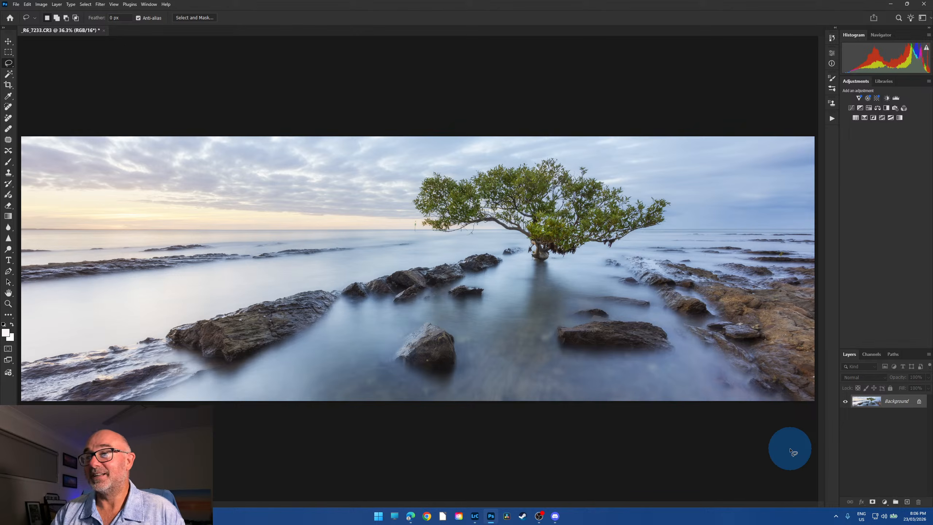
Try a duplicate of the background layer in Soft Light blending at 29% opacity, and delete the duplicate.
{"action": "left_click", "coordinate": [885, 502]}
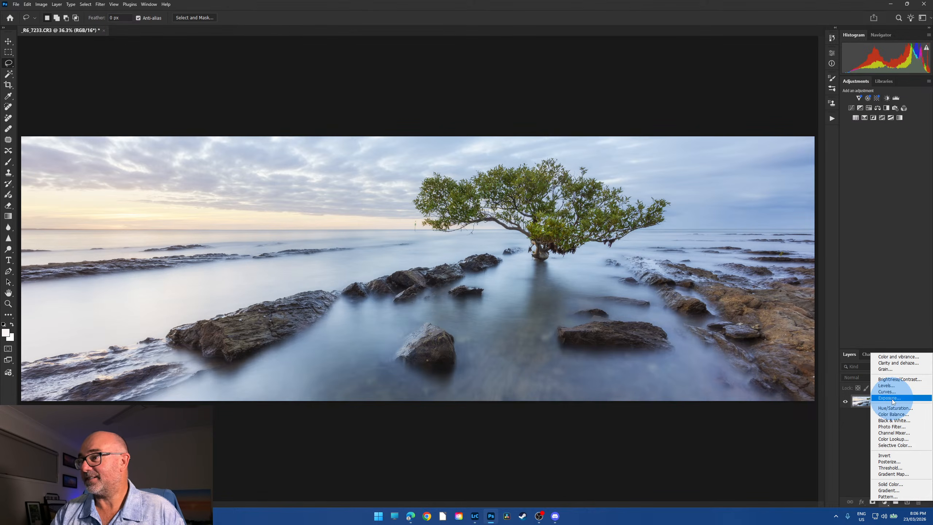
{"action": "left_click", "coordinate": [827, 474]}
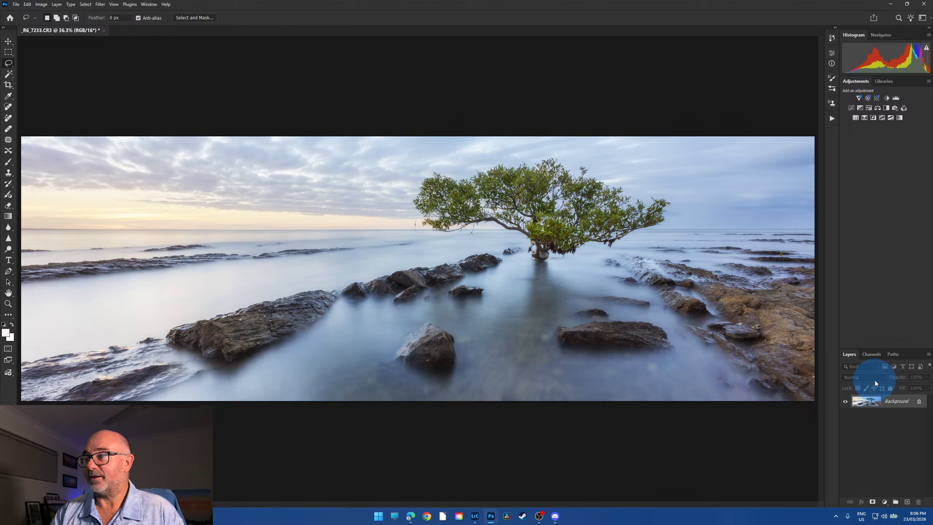
{"action": "key", "text": "ctrl+j"}
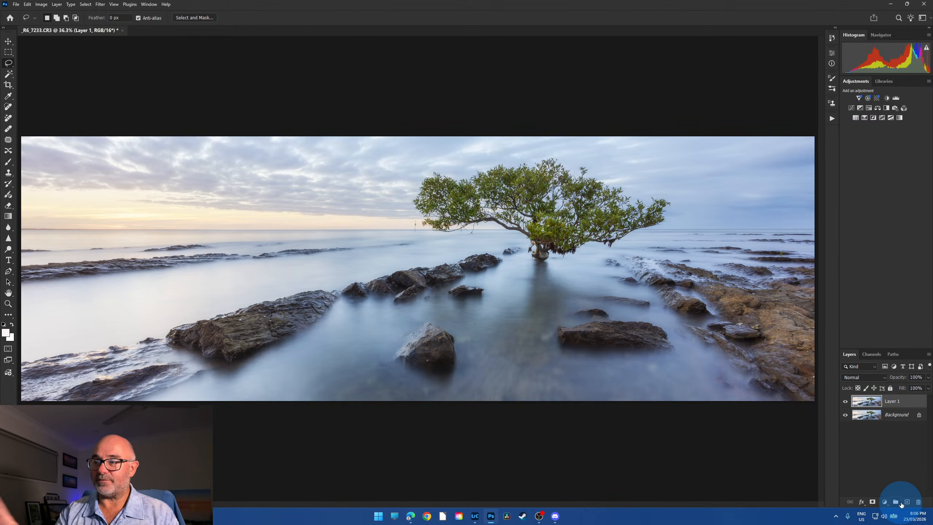
{"action": "left_click", "coordinate": [869, 381]}
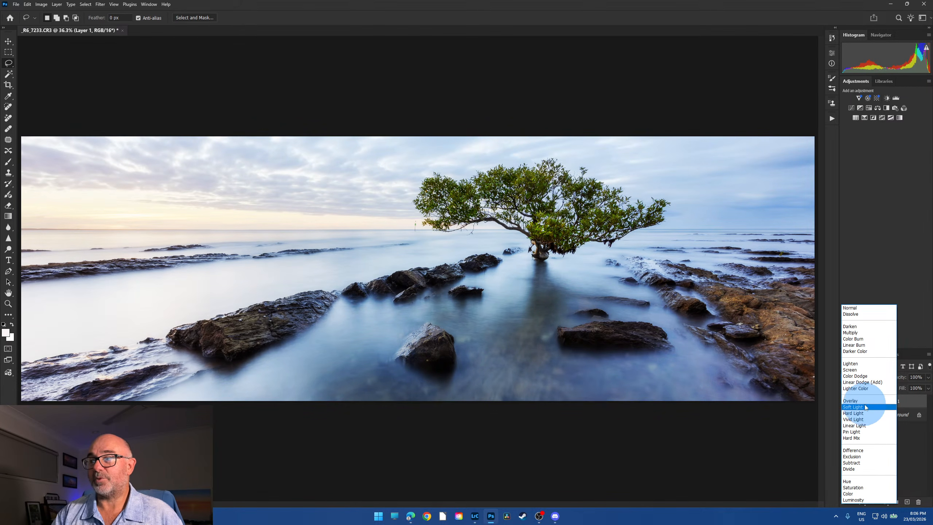
{"action": "left_click", "coordinate": [864, 407]}
{"action": "left_click", "coordinate": [928, 377]}
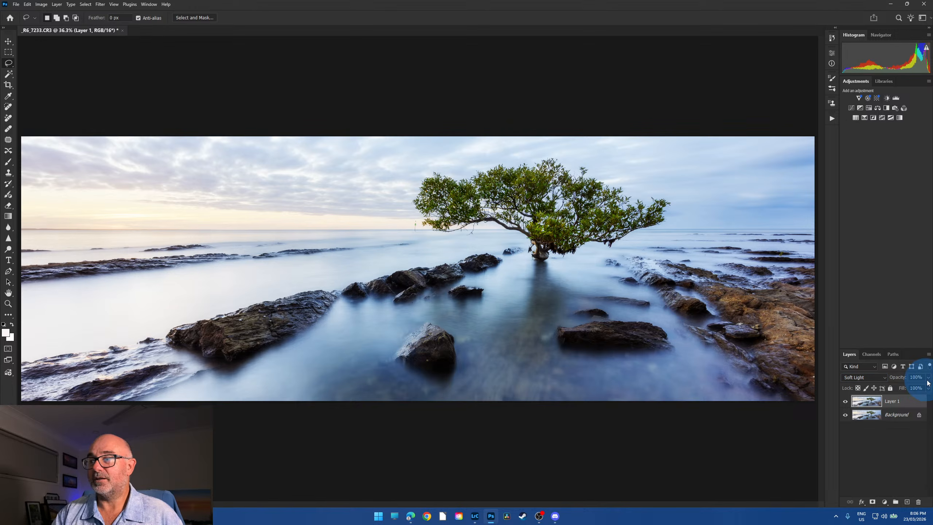
{"action": "left_click_drag", "start_coordinate": [929, 385], "coordinate": [905, 392]}
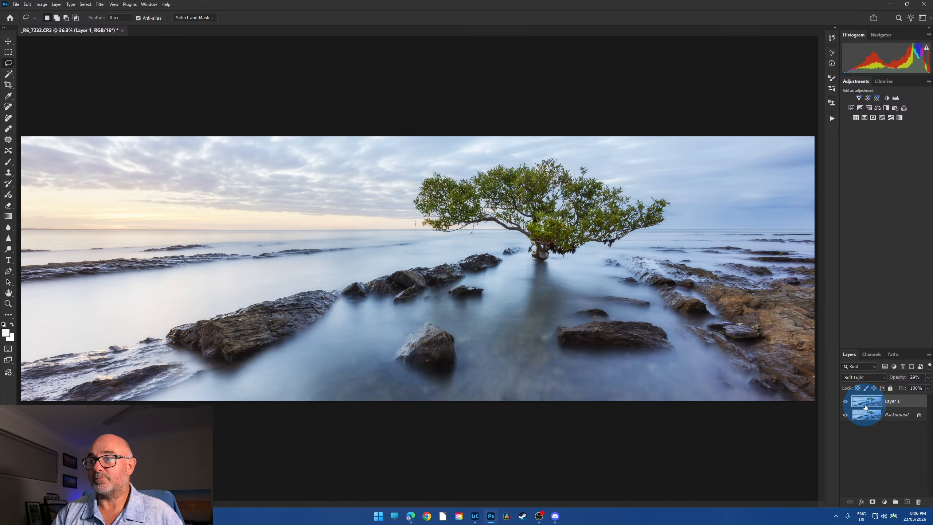
{"action": "key", "text": "Delete"}
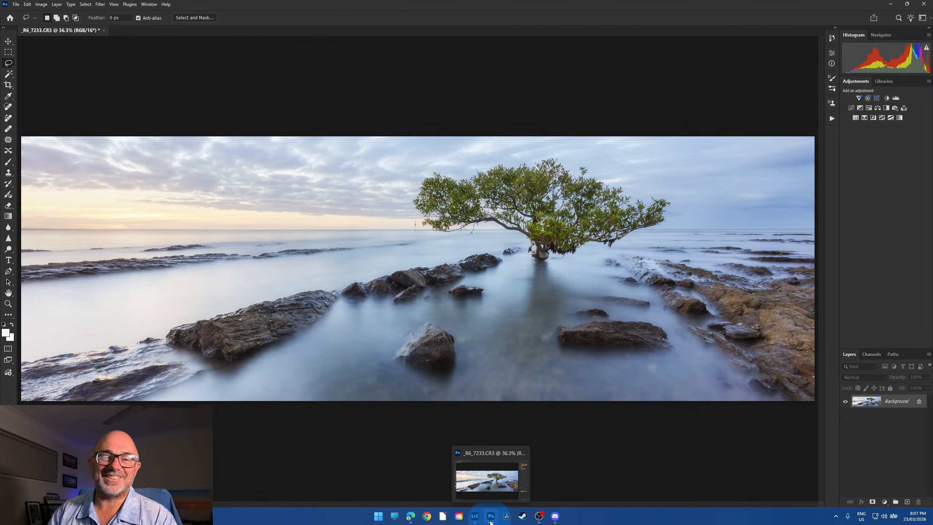
Switch to Lightroom Classic and view the bright and dark panorama exposures one after the other.
{"action": "left_click", "coordinate": [475, 518]}
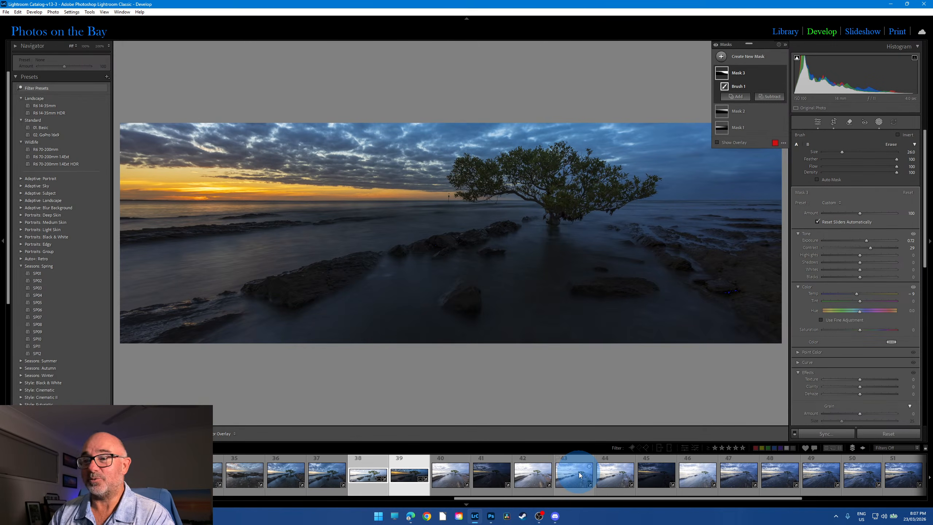
{"action": "left_click", "coordinate": [367, 474]}
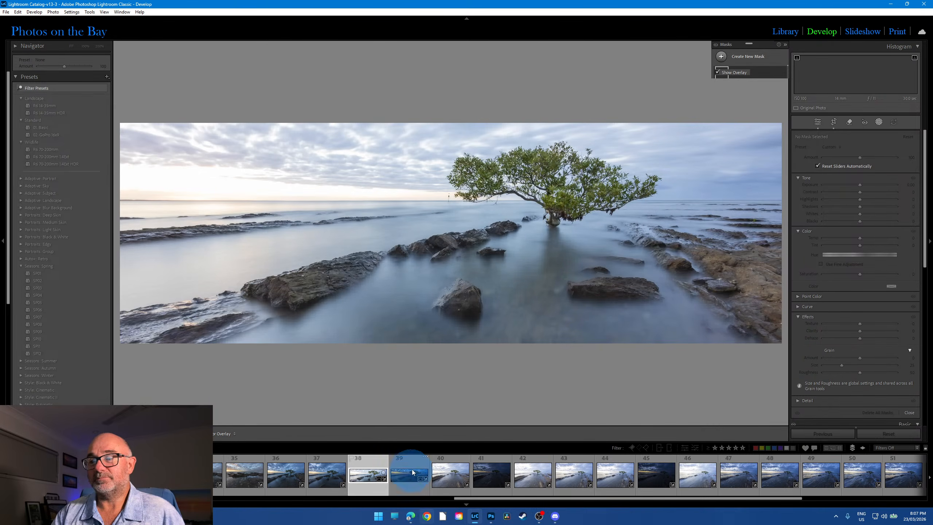
{"action": "left_click", "coordinate": [408, 491]}
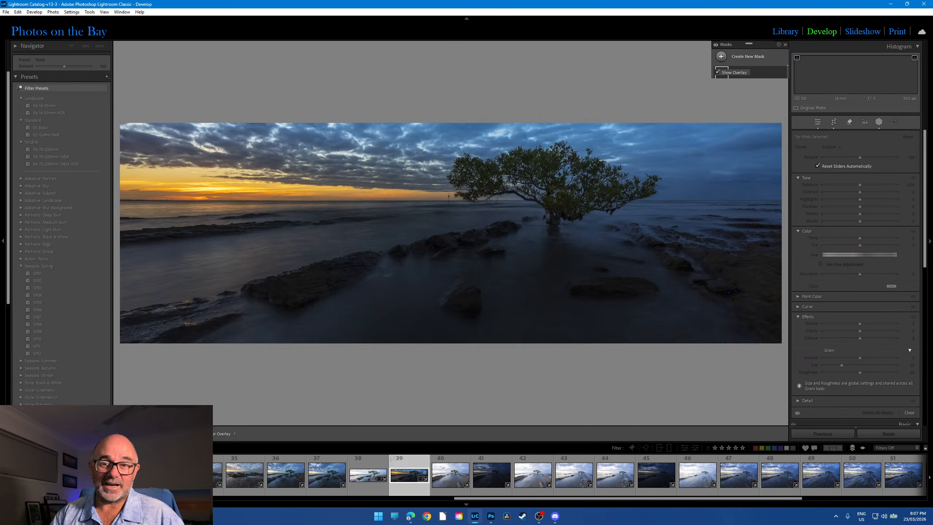
View the seascape with water cascading over rocks, compare it with the dark panorama, and show its Basic edit settings.
{"action": "left_click", "coordinate": [258, 475]}
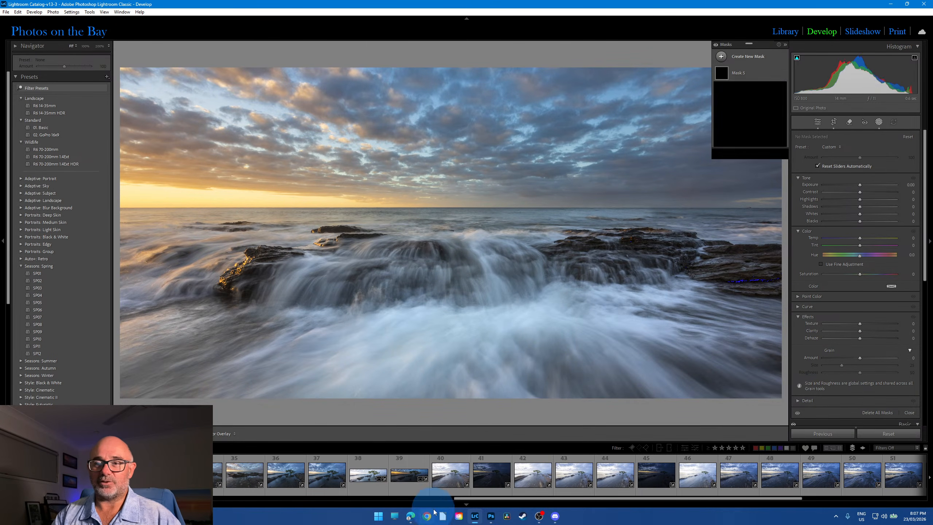
{"action": "left_click", "coordinate": [409, 485]}
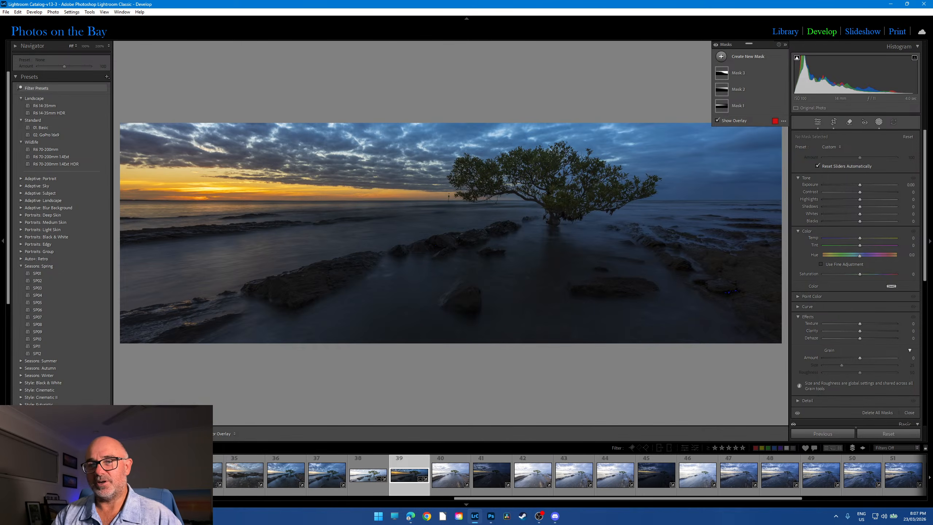
{"action": "key", "text": "Right"}
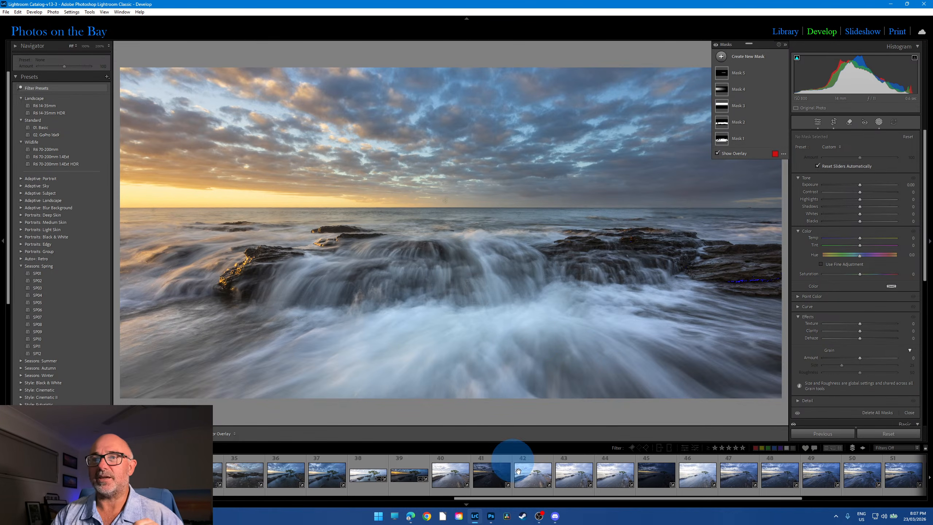
{"action": "left_click", "coordinate": [818, 123]}
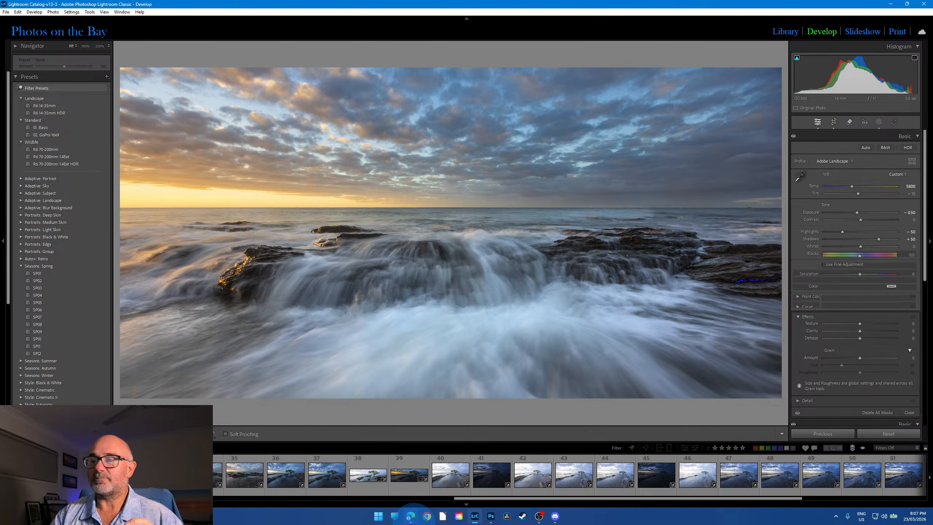
View the bright tree panorama, and open the dark tree panorama in Photoshop for editing.
{"action": "left_click", "coordinate": [361, 488]}
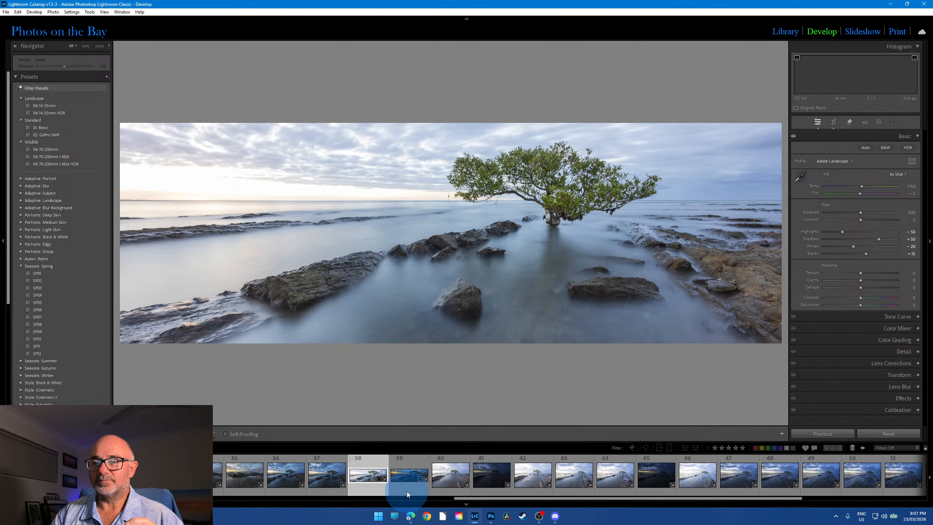
{"action": "left_click", "coordinate": [407, 491]}
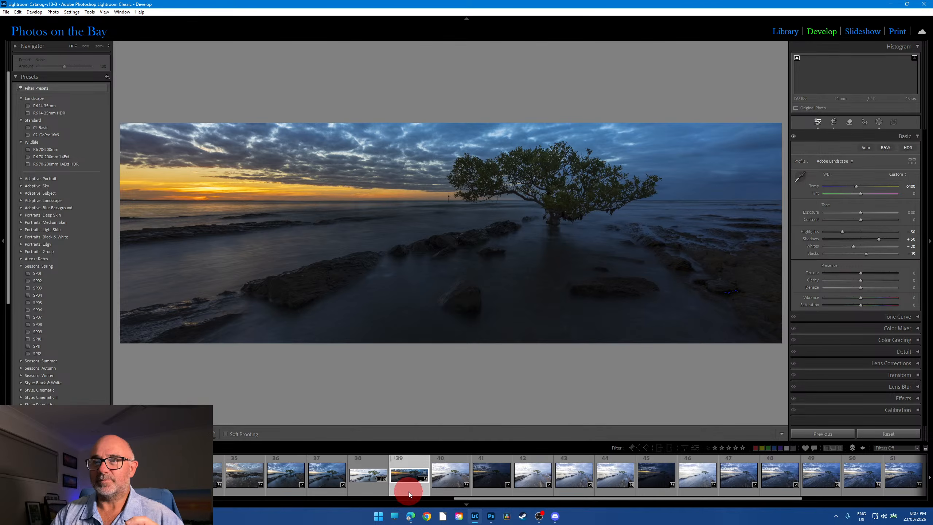
{"action": "right_click", "coordinate": [408, 491]}
{"action": "mouse_move", "coordinate": [425, 294]}
{"action": "left_click", "coordinate": [521, 295]}
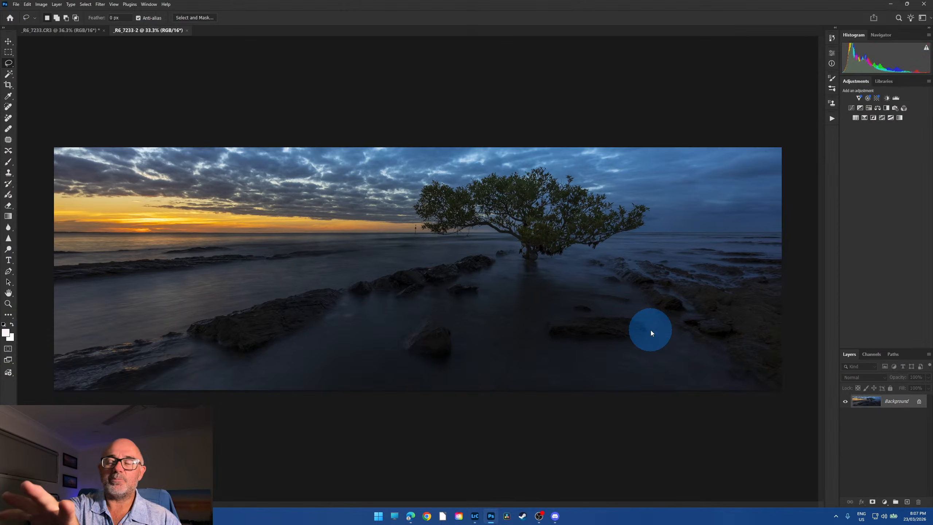
Switch to Lightroom Classic, view the cascading-water seascape, and inspect the horizon glow in the uncropped single-frame tree photo up close.
{"action": "left_click", "coordinate": [473, 516]}
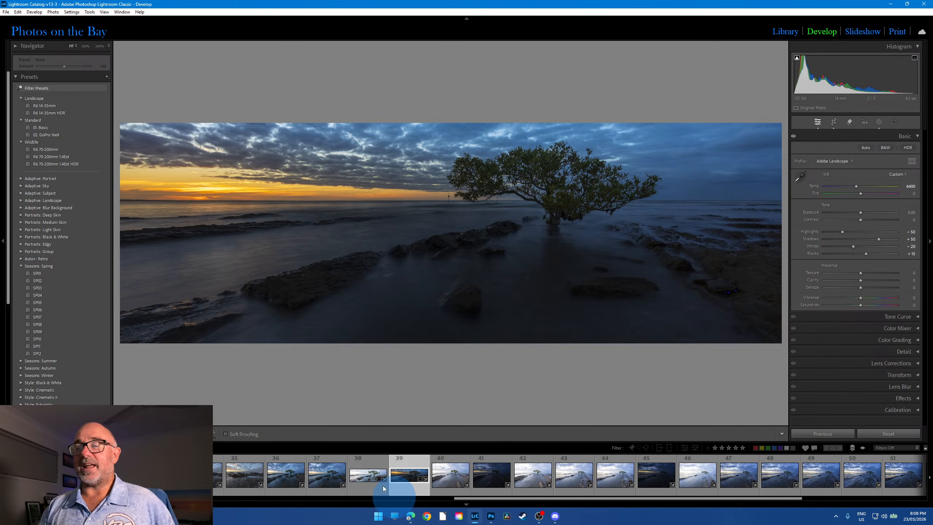
{"action": "left_click", "coordinate": [162, 476]}
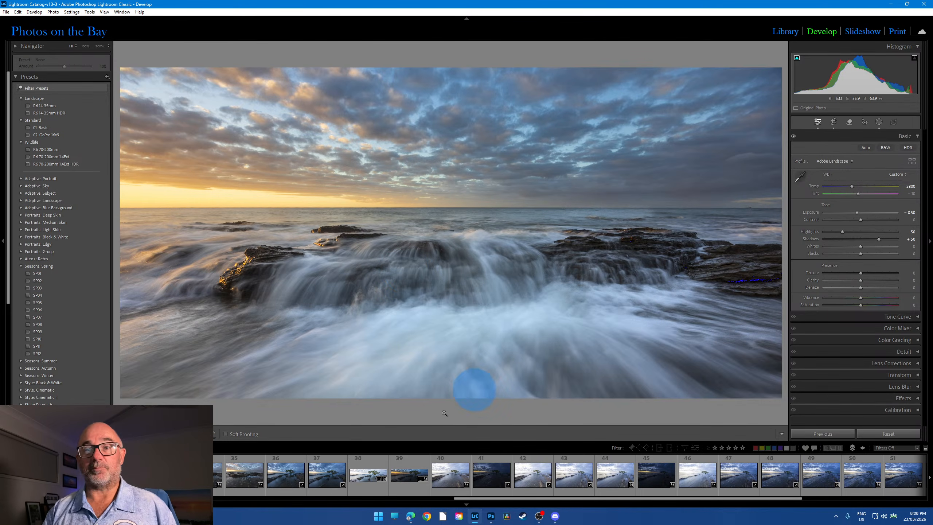
{"action": "left_click_drag", "start_coordinate": [532, 499], "coordinate": [477, 506]}
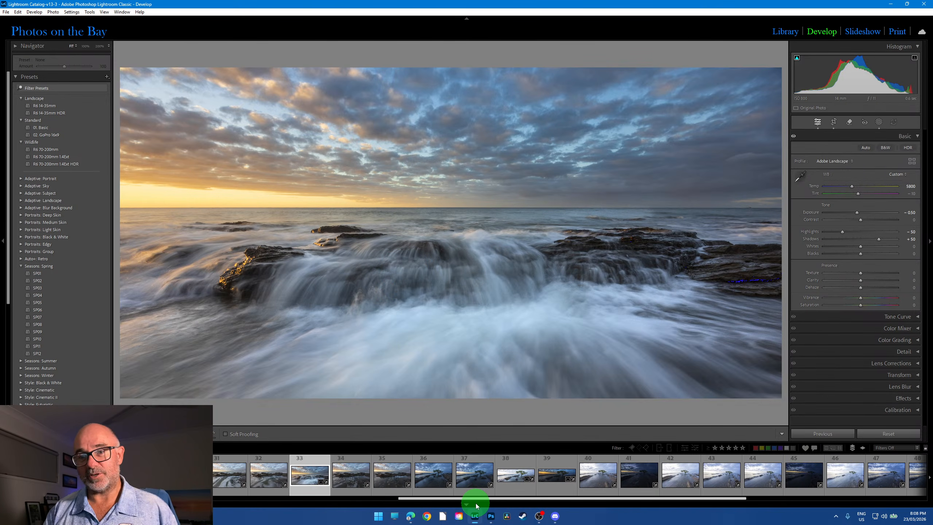
{"action": "left_click", "coordinate": [445, 496]}
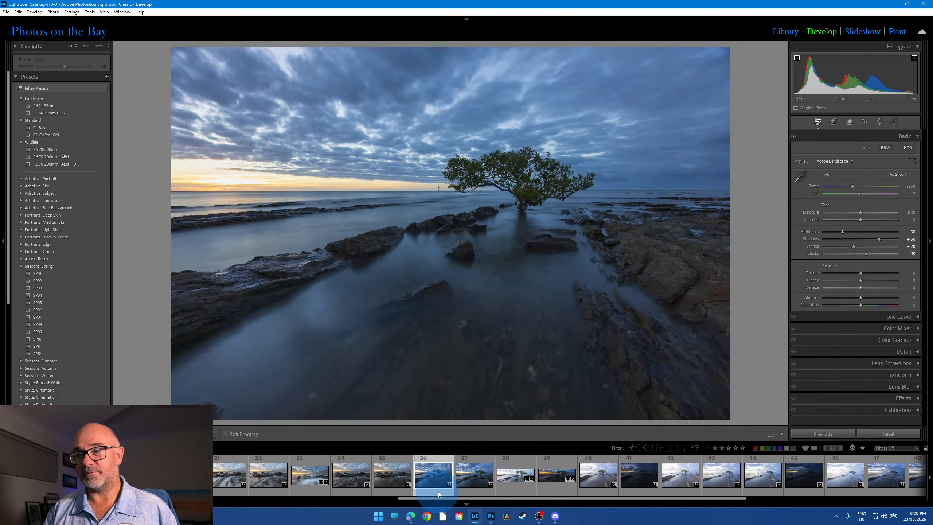
{"action": "left_click", "coordinate": [215, 183]}
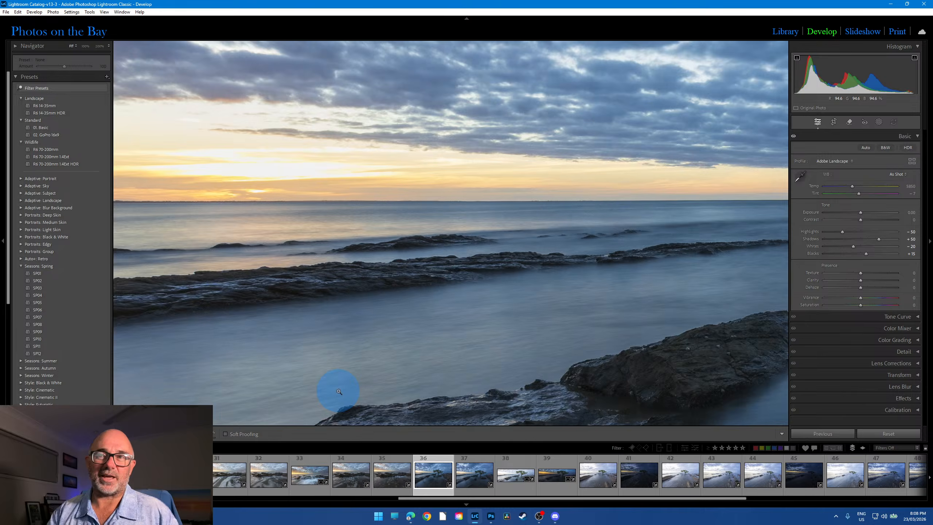
{"action": "left_click", "coordinate": [356, 406]}
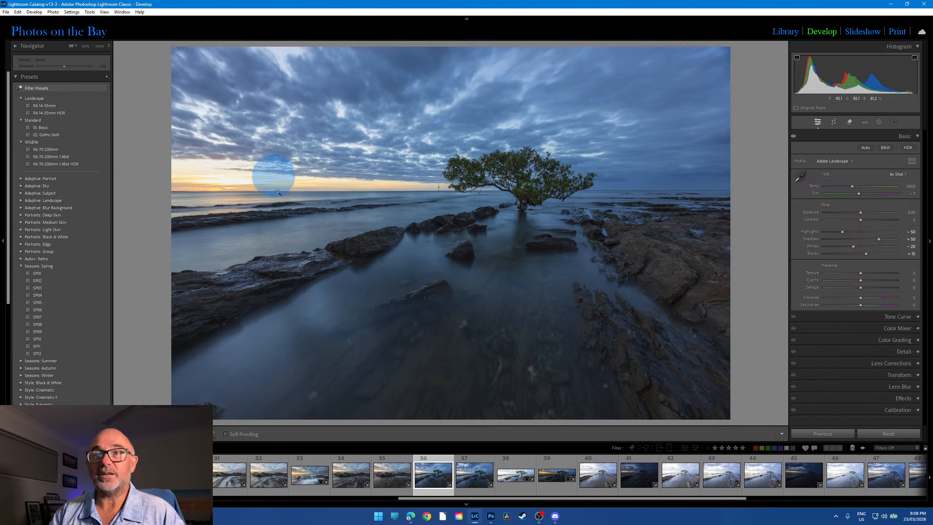
In Photoshop, copy the dark panorama onto the bright _R6_7233.CR3 image as a new layer, and close the dark document without saving.
{"action": "left_click", "coordinate": [560, 484]}
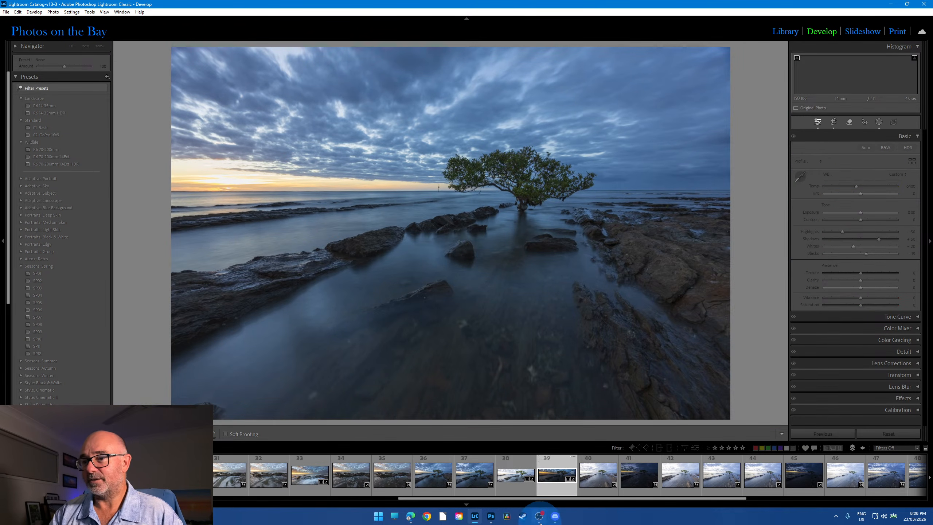
{"action": "left_click", "coordinate": [492, 516]}
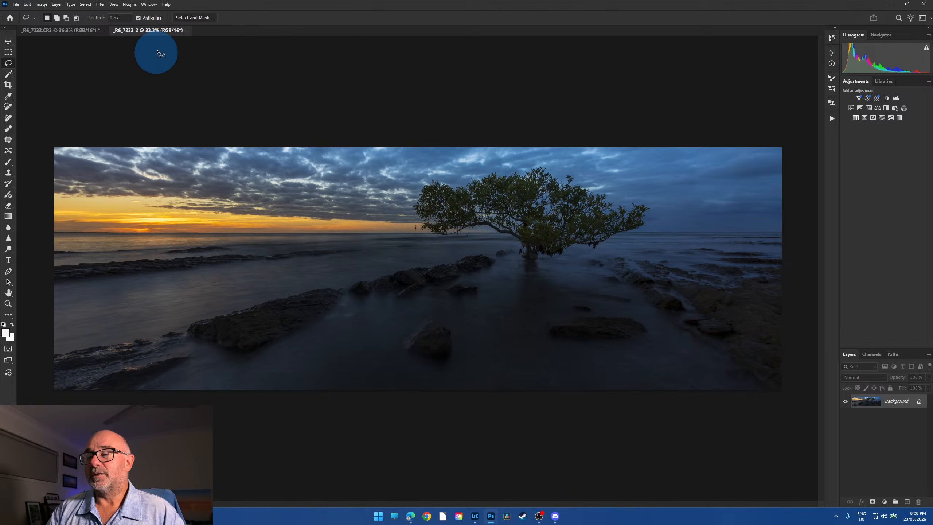
{"action": "left_click_drag", "start_coordinate": [145, 31], "coordinate": [217, 241]}
{"action": "left_click", "coordinate": [9, 43]}
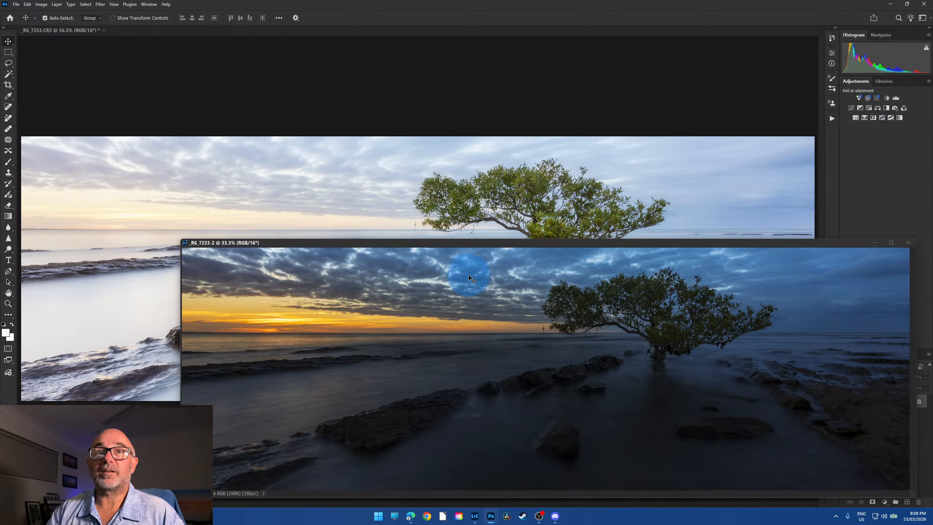
{"action": "mouse_move", "coordinate": [469, 271]}
{"action": "left_mouse_down"}
{"action": "mouse_move", "coordinate": [480, 213]}
{"action": "mouse_move", "coordinate": [475, 224]}
{"action": "left_mouse_up"}
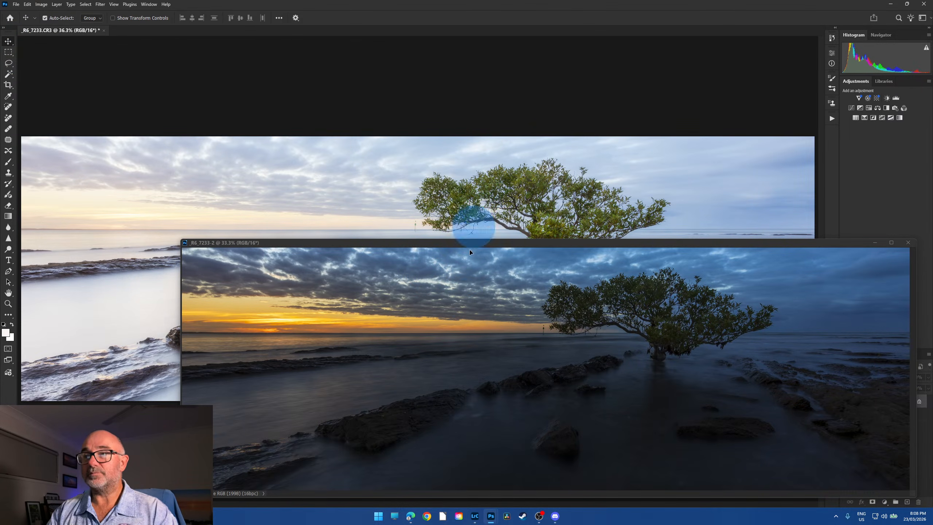
{"action": "left_click", "coordinate": [908, 243]}
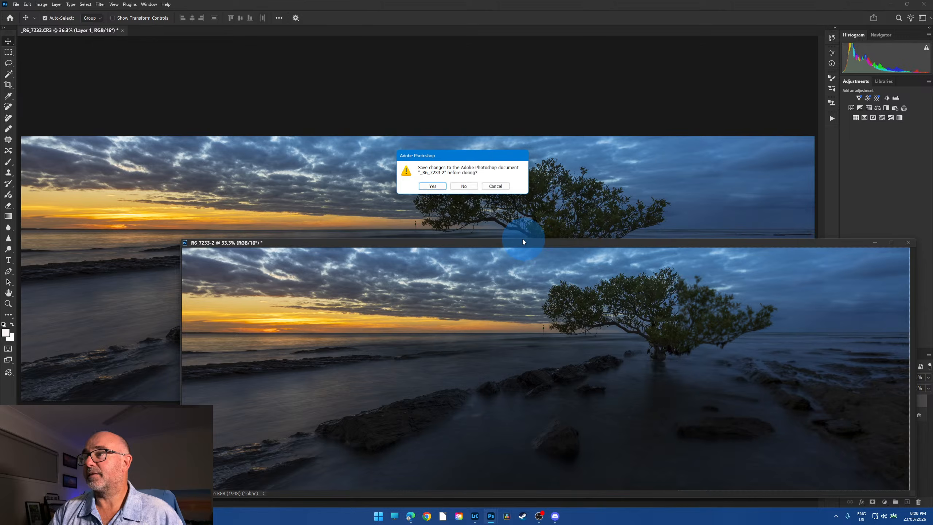
{"action": "left_click", "coordinate": [464, 186]}
Set the dark panorama layer's opacity to 50% and compare the blend with that layer hidden and shown.
{"action": "left_click", "coordinate": [929, 377]}
{"action": "mouse_move", "coordinate": [928, 389]}
{"action": "left_mouse_down"}
{"action": "mouse_move", "coordinate": [898, 389]}
{"action": "mouse_move", "coordinate": [911, 389]}
{"action": "left_mouse_up"}
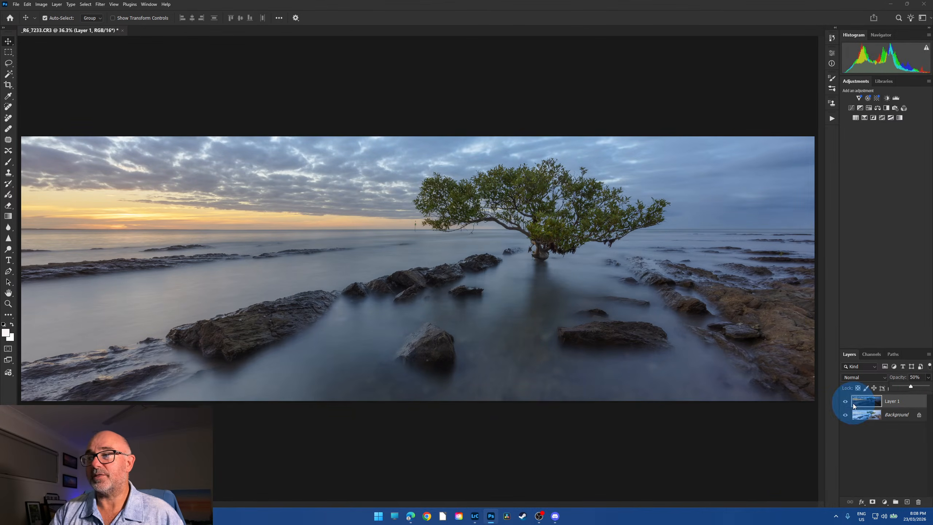
{"action": "left_click", "coordinate": [845, 401]}
{"action": "left_click", "coordinate": [845, 401]}
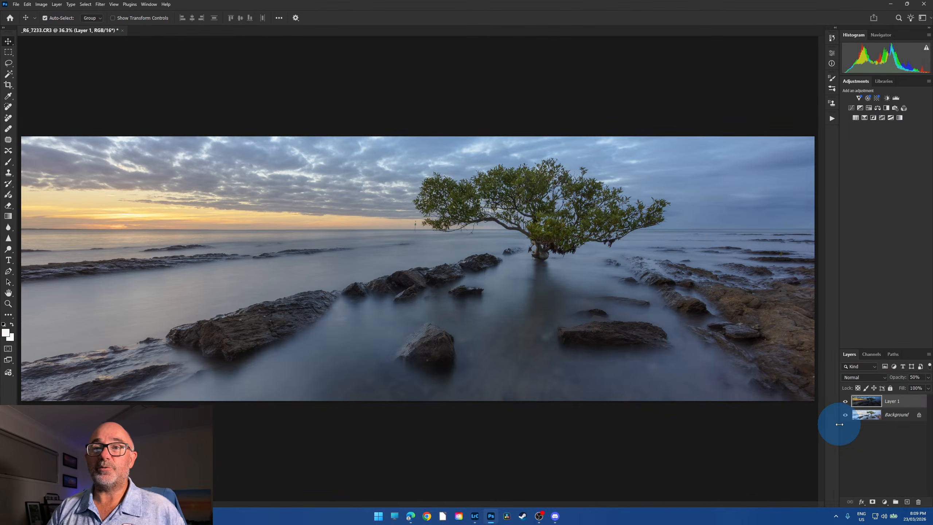
{"action": "left_click", "coordinate": [845, 401]}
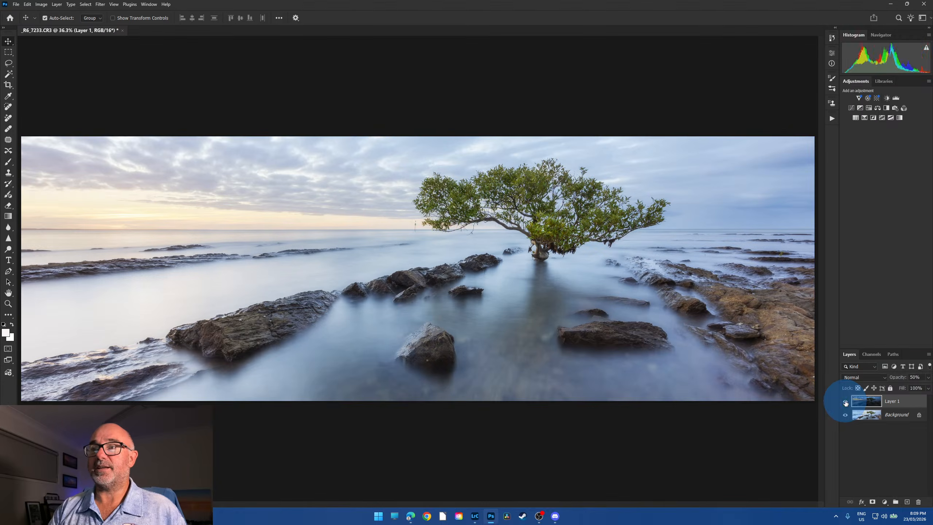
{"action": "left_click", "coordinate": [846, 402]}
{"action": "left_click", "coordinate": [845, 401]}
{"action": "left_click", "coordinate": [846, 402]}
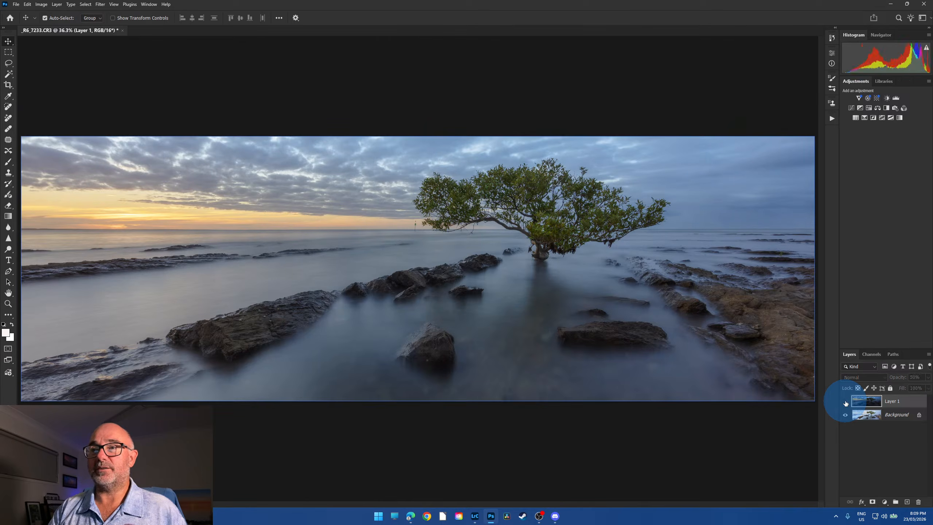
{"action": "left_click", "coordinate": [846, 402]}
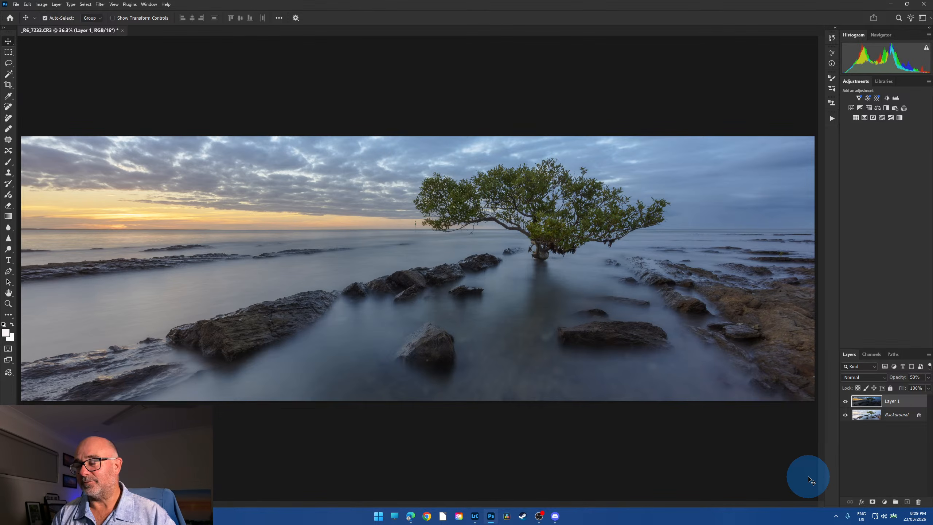
Switch to Lightroom Classic and inspect the golden light on the rock edge in the other cascading-water seascape.
{"action": "left_click", "coordinate": [475, 516]}
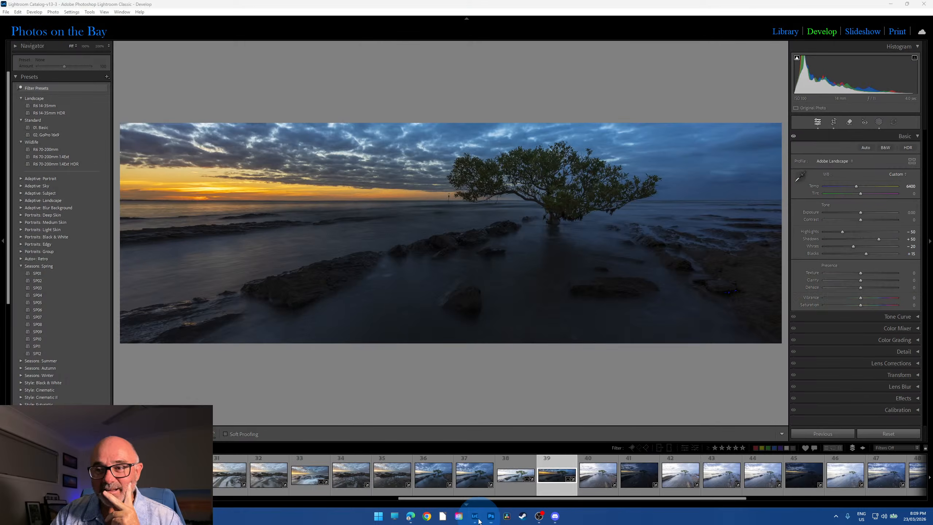
{"action": "left_click", "coordinate": [307, 478]}
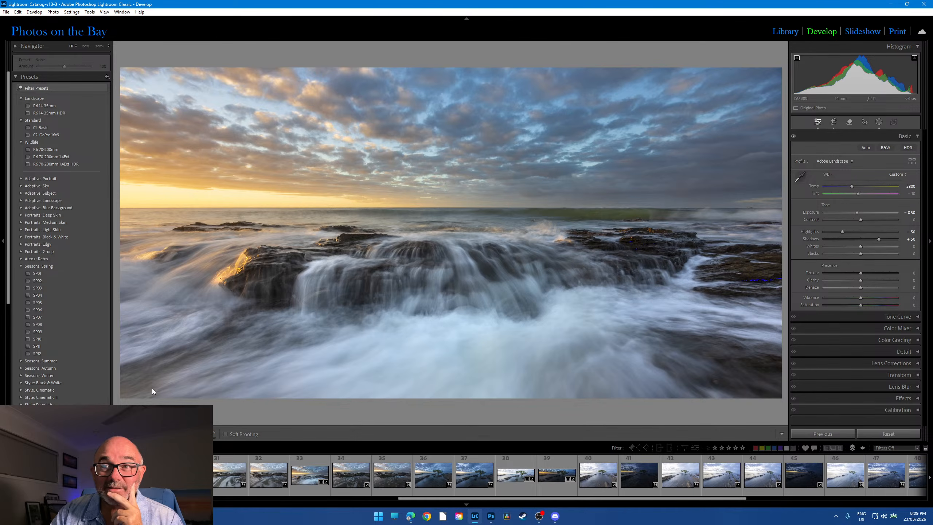
{"action": "left_click", "coordinate": [235, 264]}
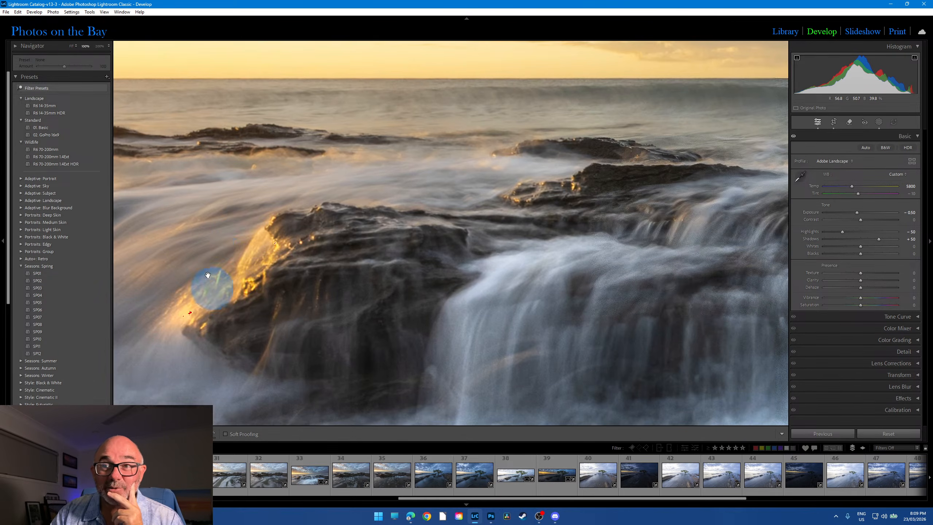
{"action": "left_click", "coordinate": [237, 234]}
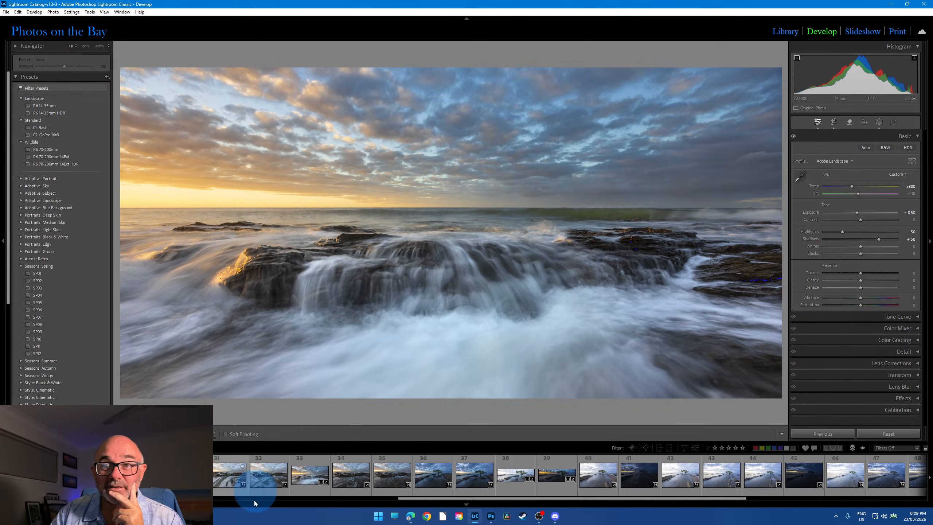
View the photo of the calm rock pool with sunlit rocks, and return to the cascading-water seascape.
{"action": "left_click_drag", "start_coordinate": [498, 500], "coordinate": [263, 507]}
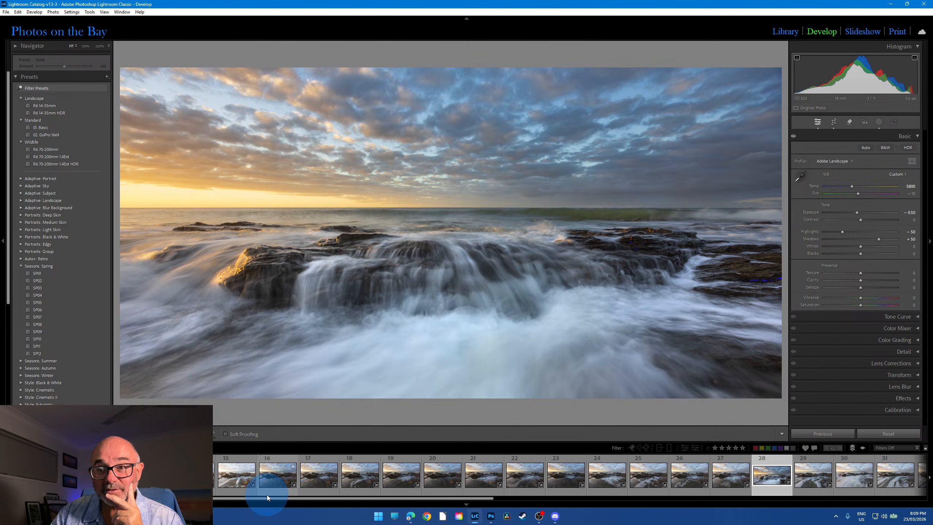
{"action": "left_click", "coordinate": [272, 491]}
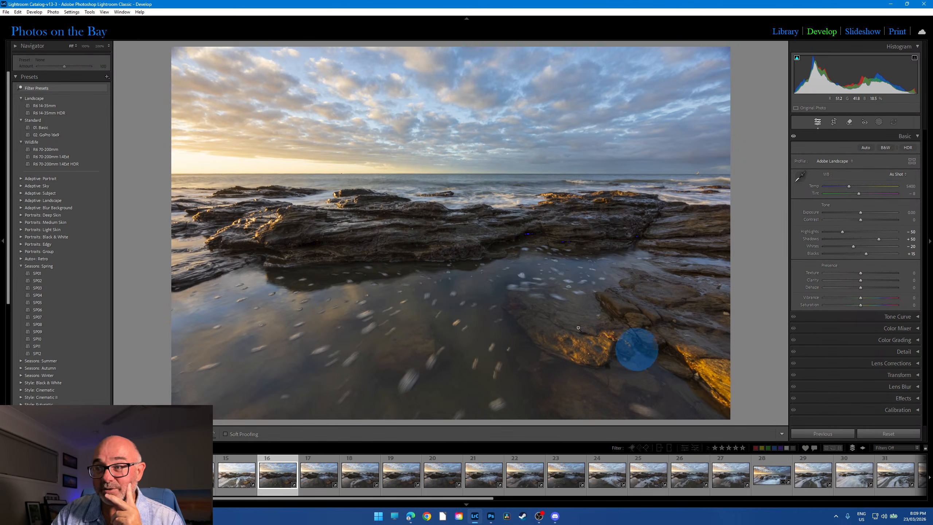
{"action": "left_click_drag", "start_coordinate": [450, 504], "coordinate": [588, 505]}
{"action": "left_click", "coordinate": [397, 481]}
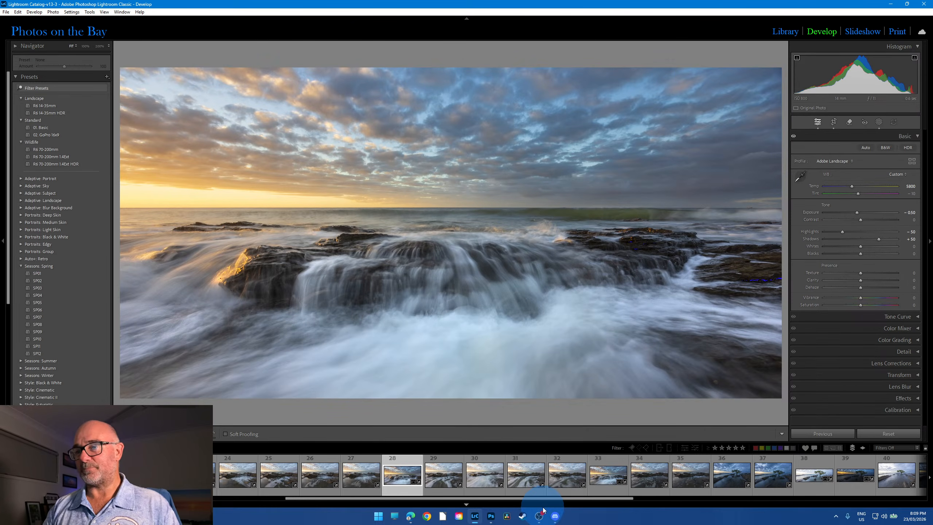
Set the white balance temperature of the lone-tree photo 58, near the end of the filmstrip, to 11000.
{"action": "left_click_drag", "start_coordinate": [603, 498], "coordinate": [909, 498]}
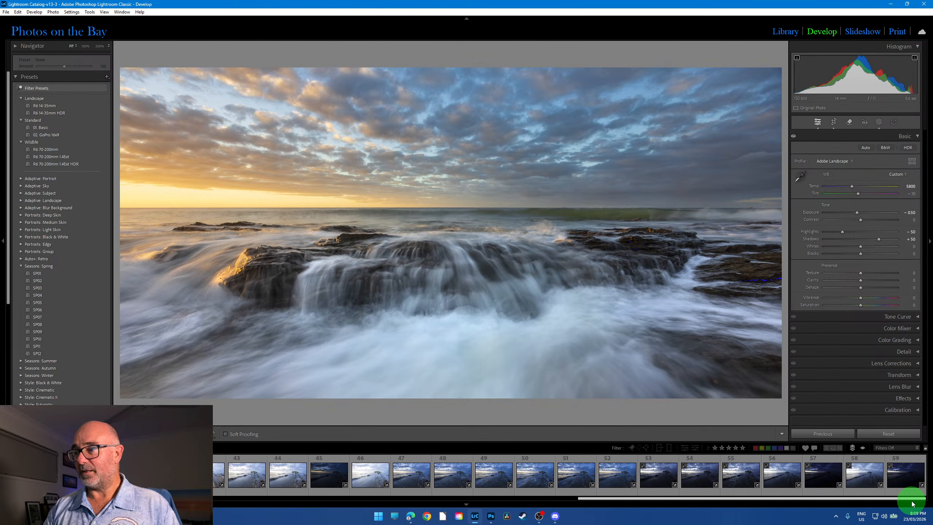
{"action": "left_click", "coordinate": [873, 492]}
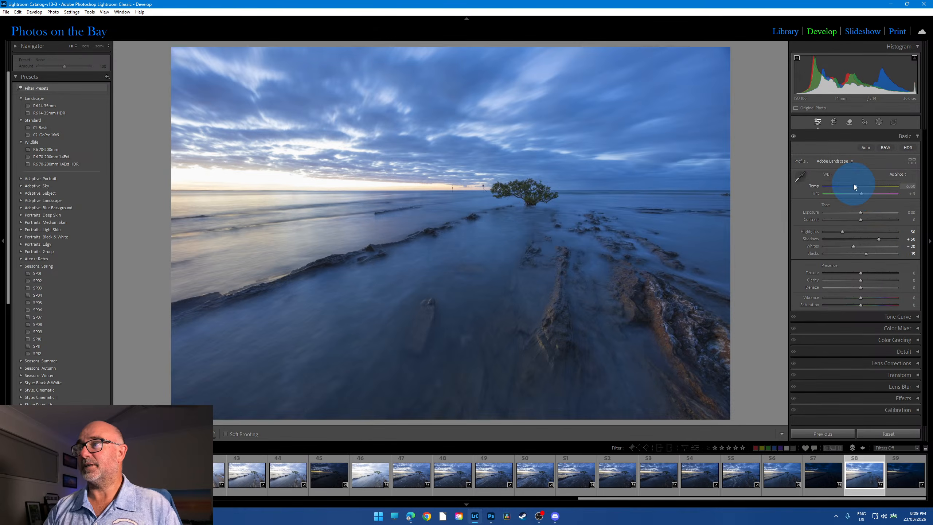
{"action": "left_click_drag", "start_coordinate": [854, 186], "coordinate": [874, 189]}
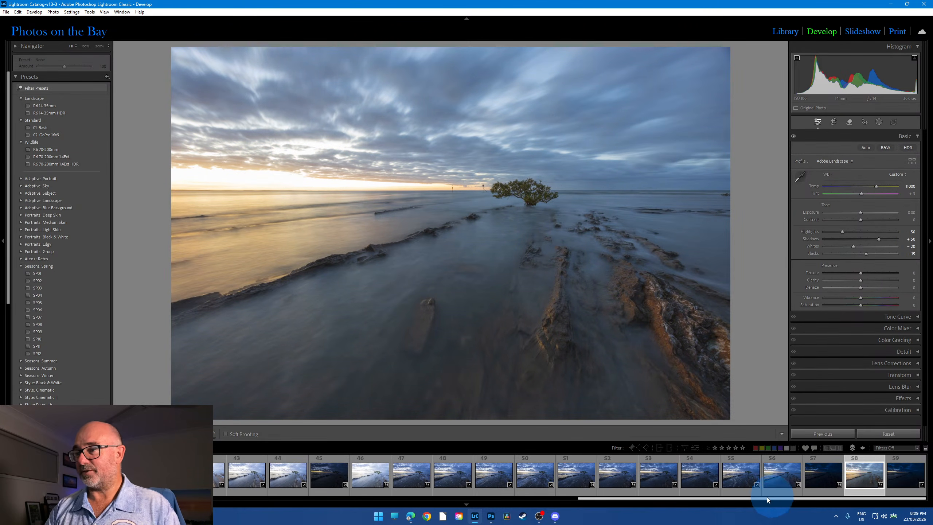
Set the white balance temperature of tree photo 55 with streaked foreground water to 9300, and inspect the water.
{"action": "left_click", "coordinate": [741, 491]}
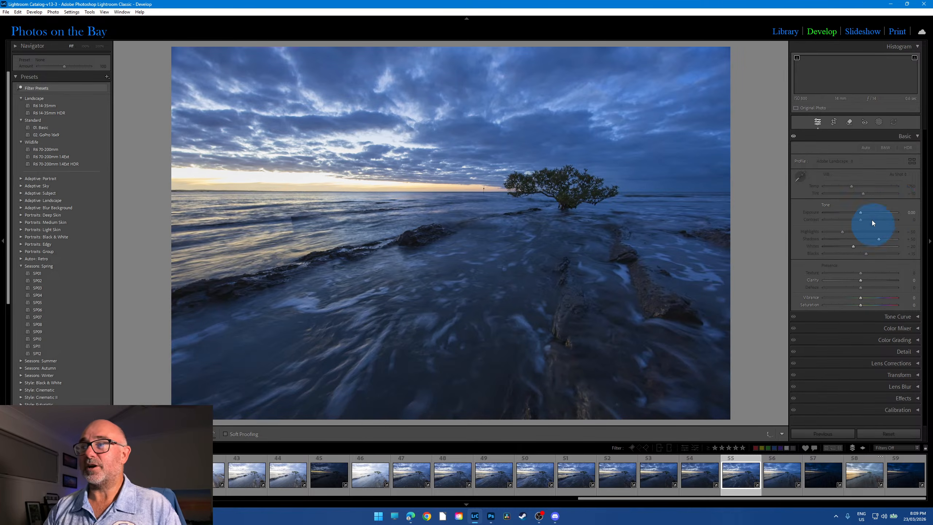
{"action": "left_click_drag", "start_coordinate": [852, 186], "coordinate": [861, 188]}
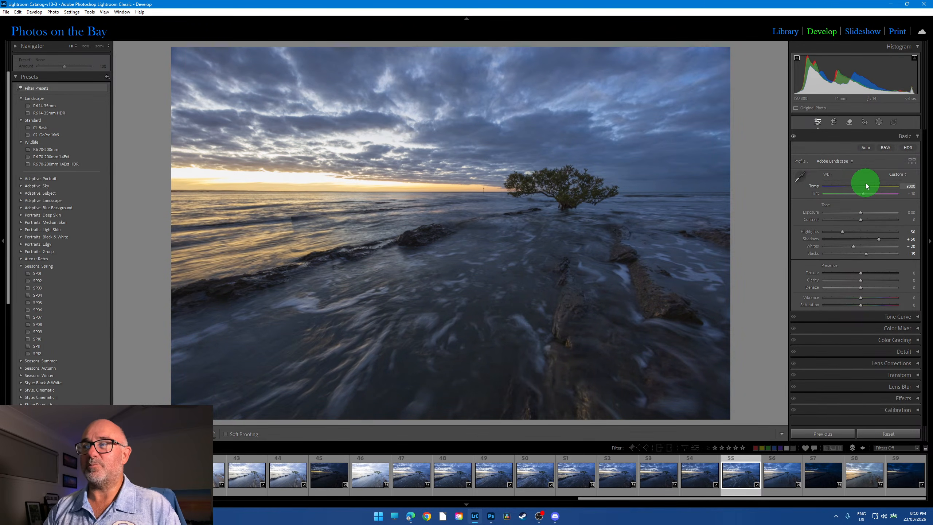
{"action": "left_click_drag", "start_coordinate": [868, 185], "coordinate": [871, 186]}
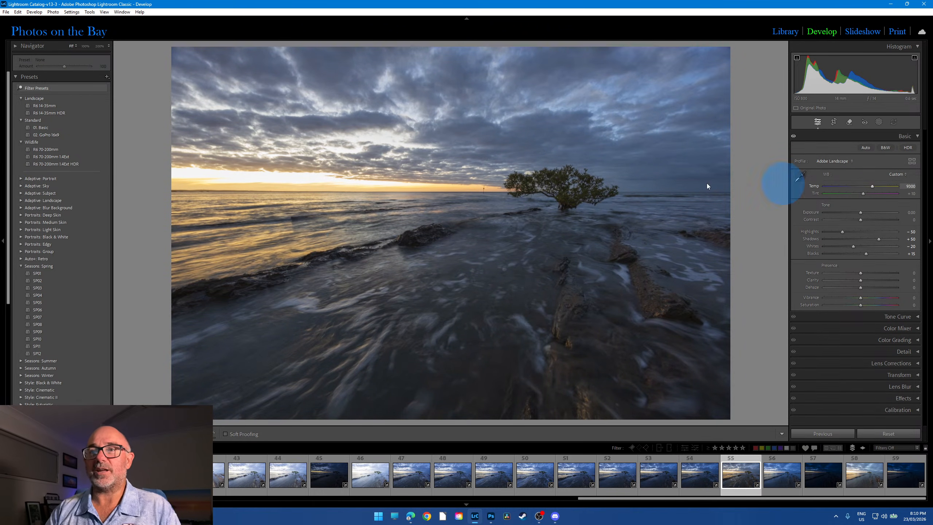
{"action": "left_click", "coordinate": [323, 236]}
{"action": "left_click", "coordinate": [415, 253]}
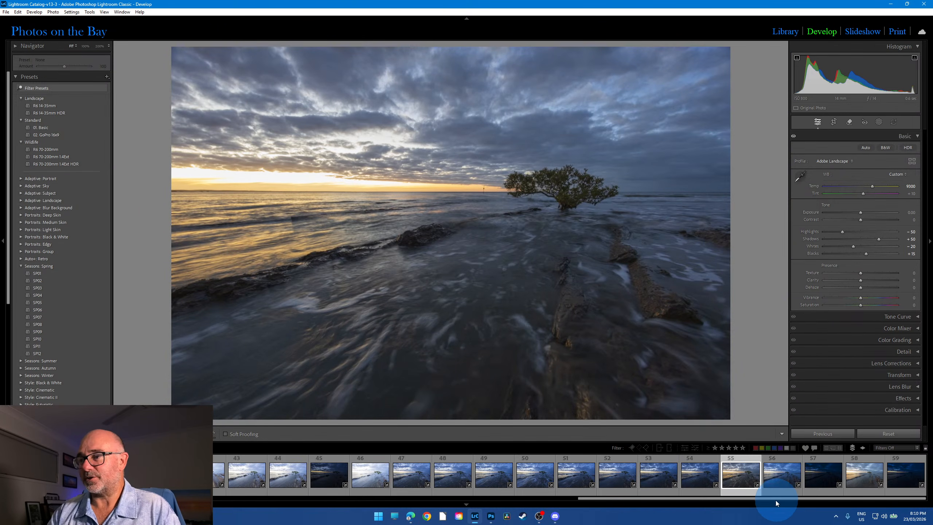
Switch to Photoshop and compare the lone-tree panorama with Layer 1 hidden and shown.
{"action": "left_click_drag", "start_coordinate": [773, 499], "coordinate": [586, 504]}
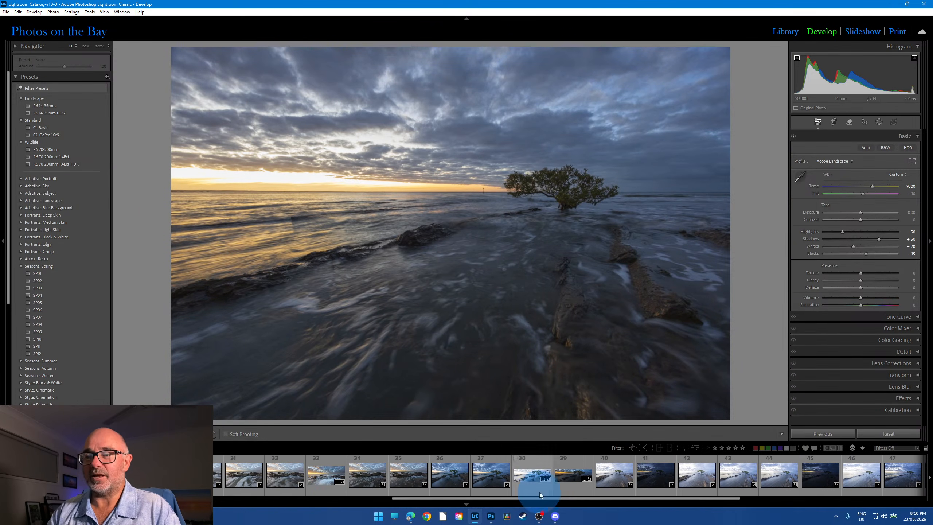
{"action": "left_click", "coordinate": [491, 517]}
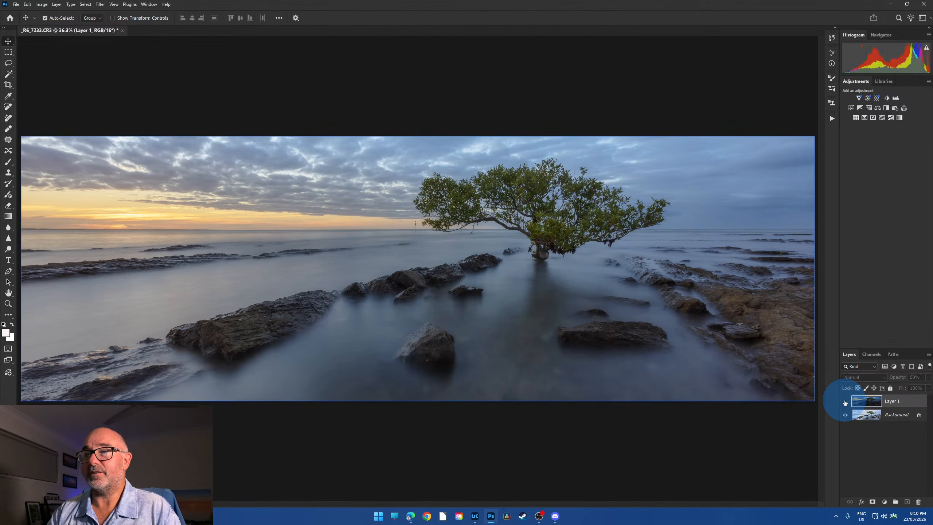
{"action": "left_click", "coordinate": [845, 401]}
{"action": "left_click", "coordinate": [846, 401]}
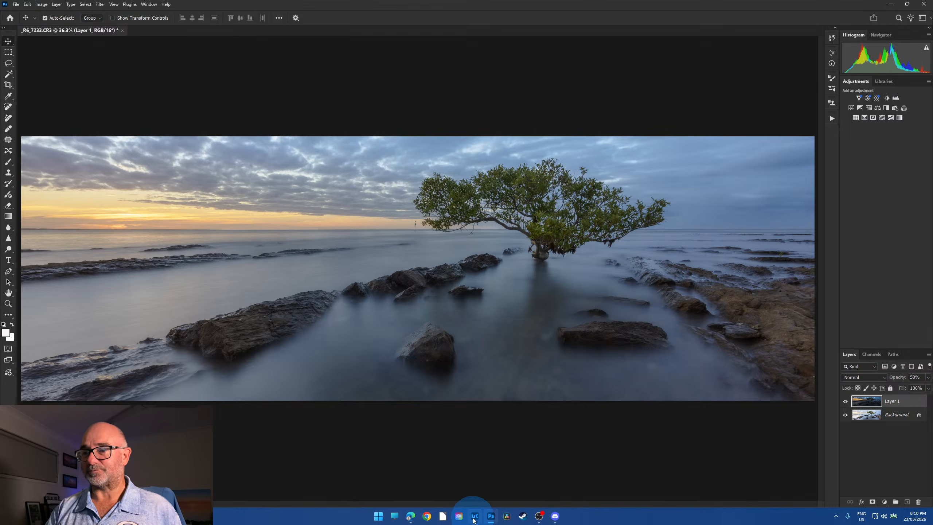
Switch to Lightroom Classic and view the cascading-water seascapes, photos 33 and 28.
{"action": "left_click", "coordinate": [475, 516]}
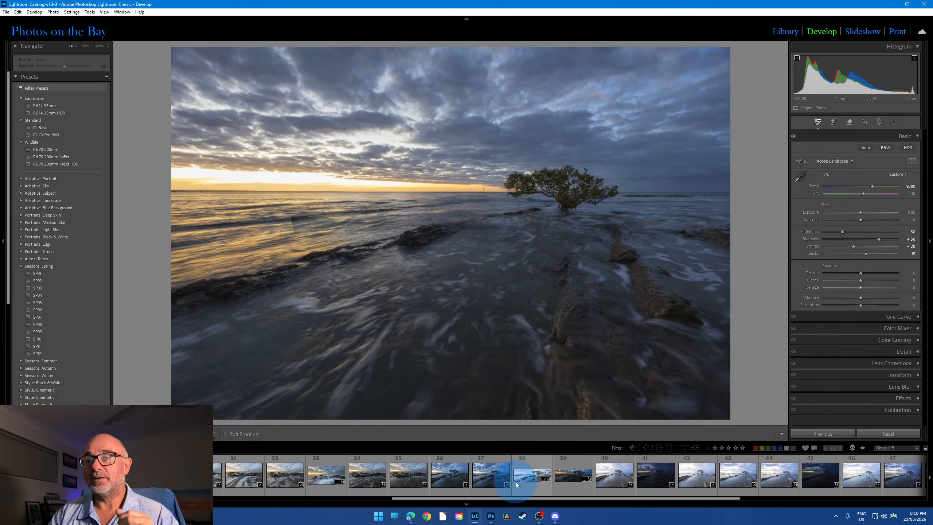
{"action": "left_click", "coordinate": [319, 490]}
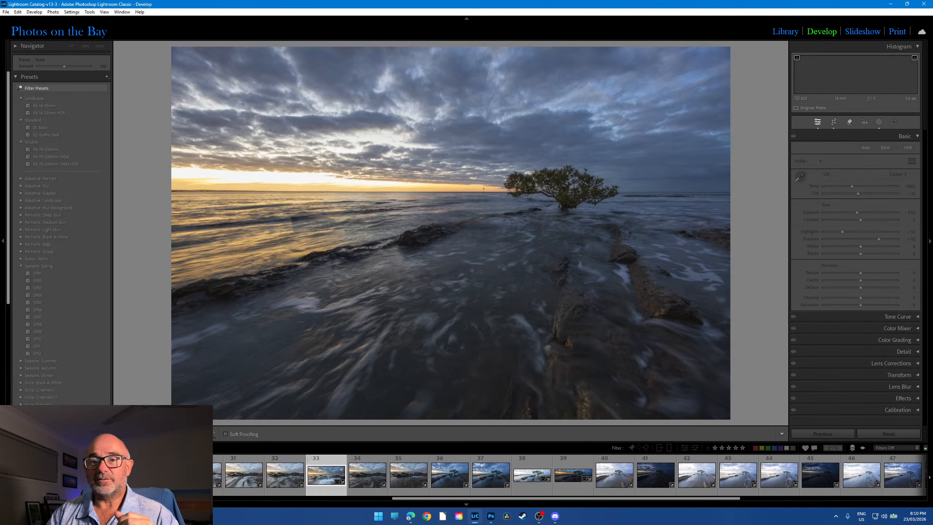
{"action": "key", "text": "ctrl+d"}
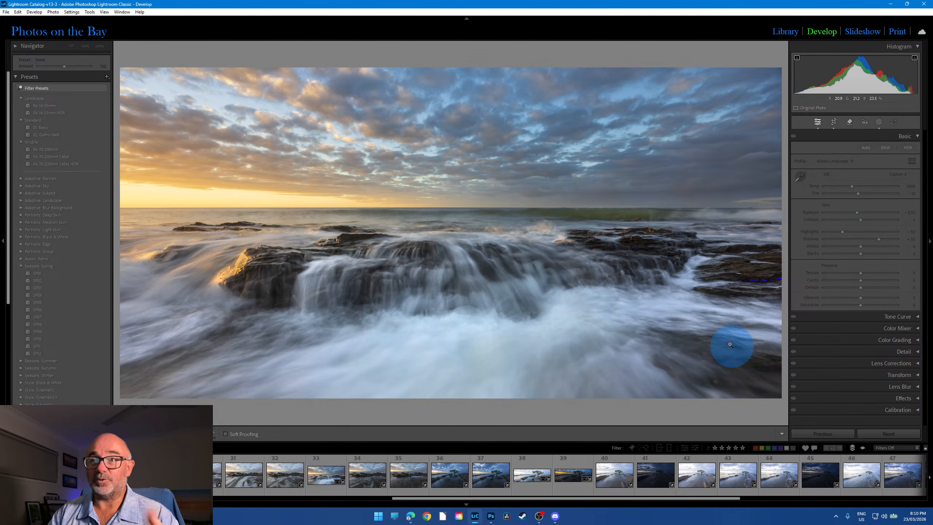
Browse the library folders 31 Nov - PV EPIC RAW, 5 Jan - My Tree RAW, 26 Oct - Stormy RAW and 26 Aug - 4 Trees Pano RAW.
{"action": "left_click", "coordinate": [786, 32]}
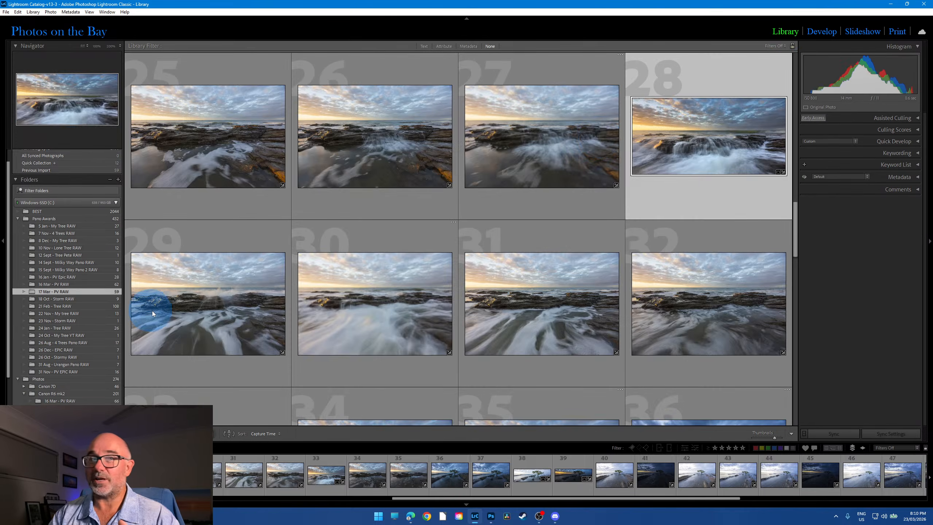
{"action": "left_click", "coordinate": [78, 373]}
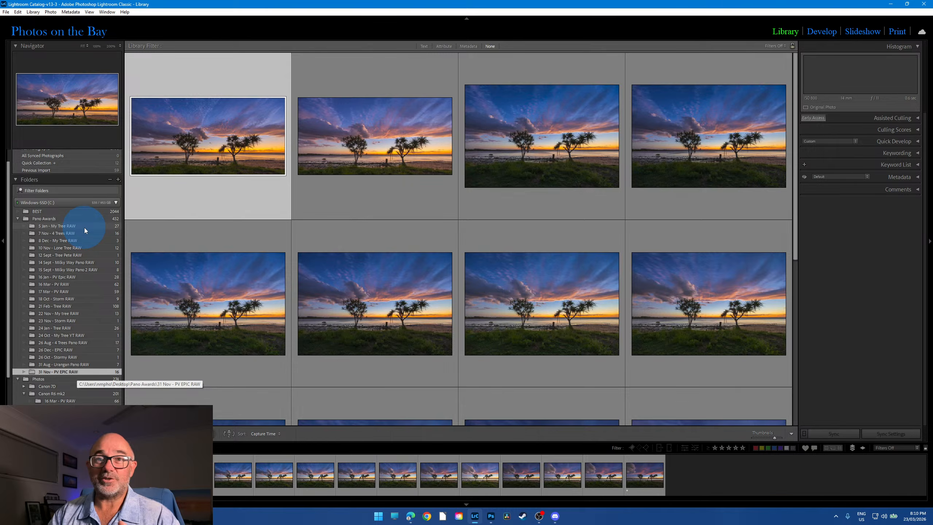
{"action": "left_click", "coordinate": [85, 227]}
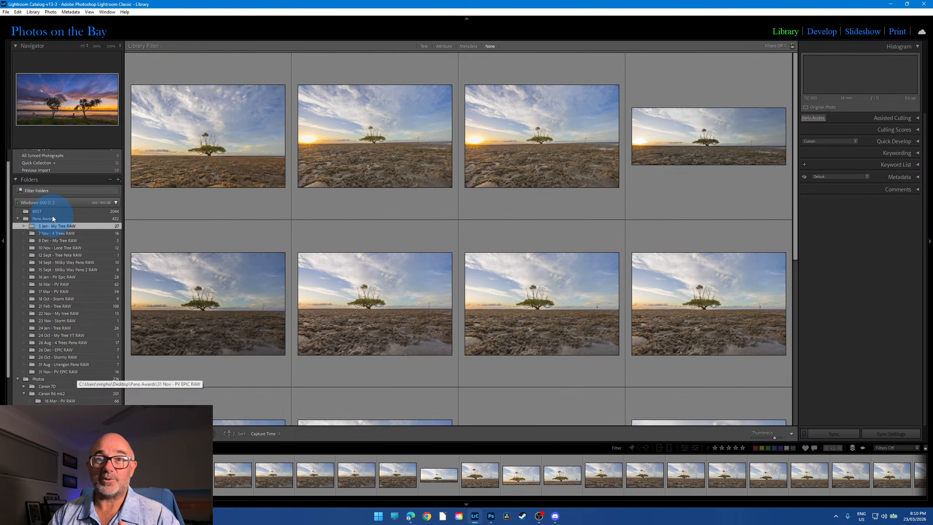
{"action": "left_click", "coordinate": [81, 358]}
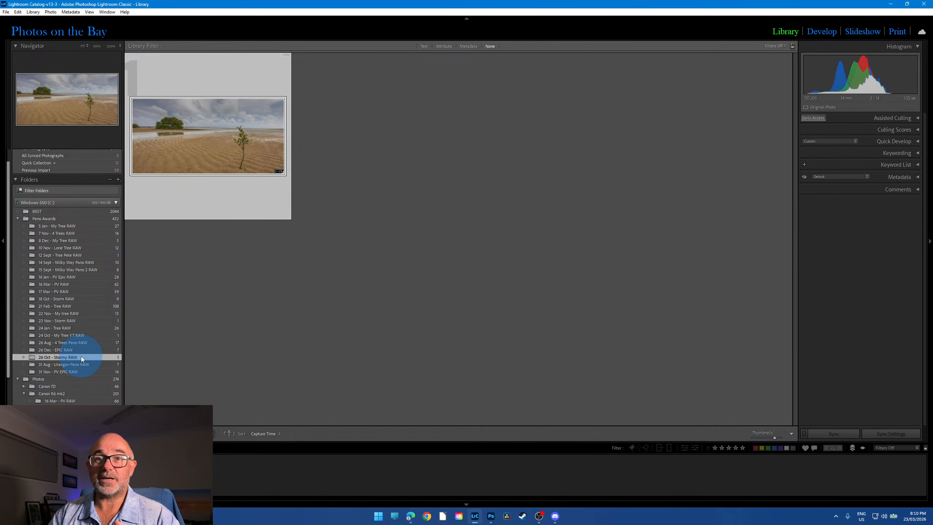
{"action": "left_click", "coordinate": [78, 342]}
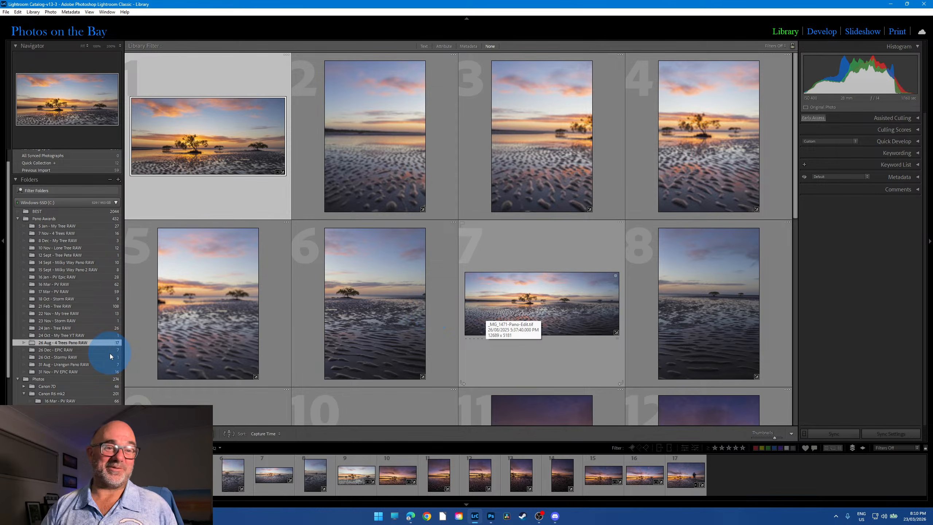
View the Milky Way arch panorama from the 15 Sept - Milky Way Pano 2 RAW folder in the Develop module.
{"action": "left_click", "coordinate": [89, 270]}
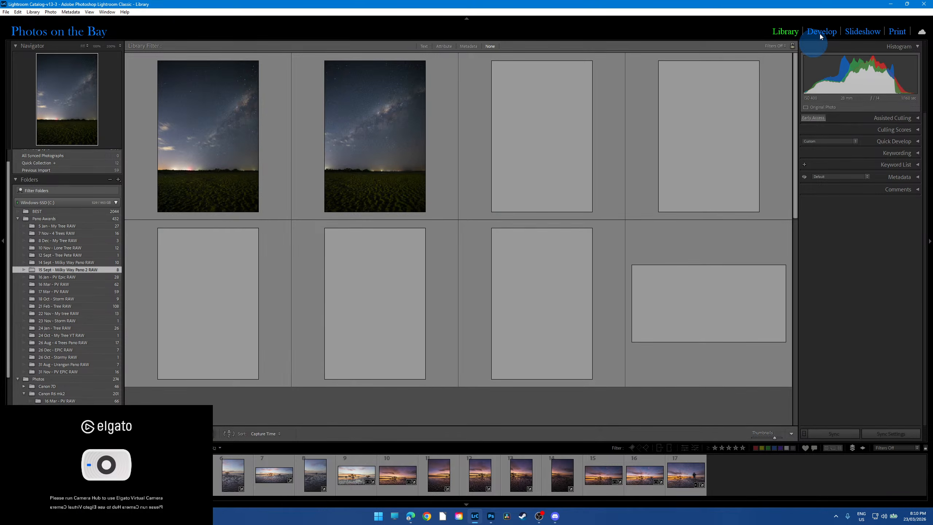
{"action": "left_click", "coordinate": [820, 34]}
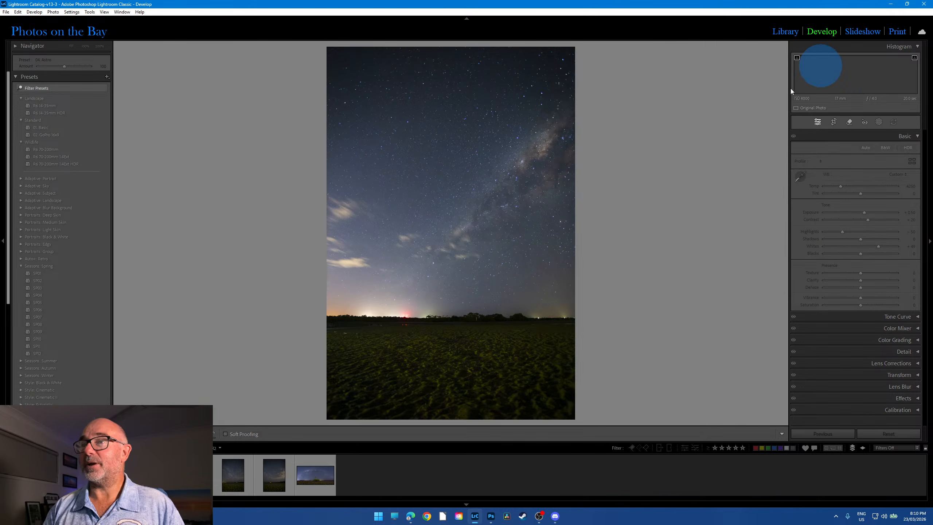
{"action": "left_click", "coordinate": [669, 482]}
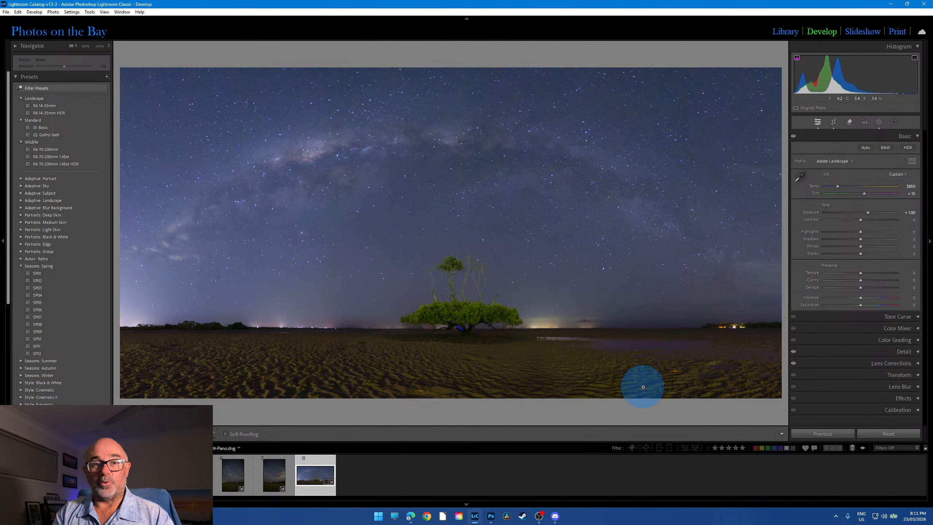
In the 17 Mar - PV RAW folder, set the white balance temperature of lone-tree photo 50 to 9400.
{"action": "left_click", "coordinate": [790, 32]}
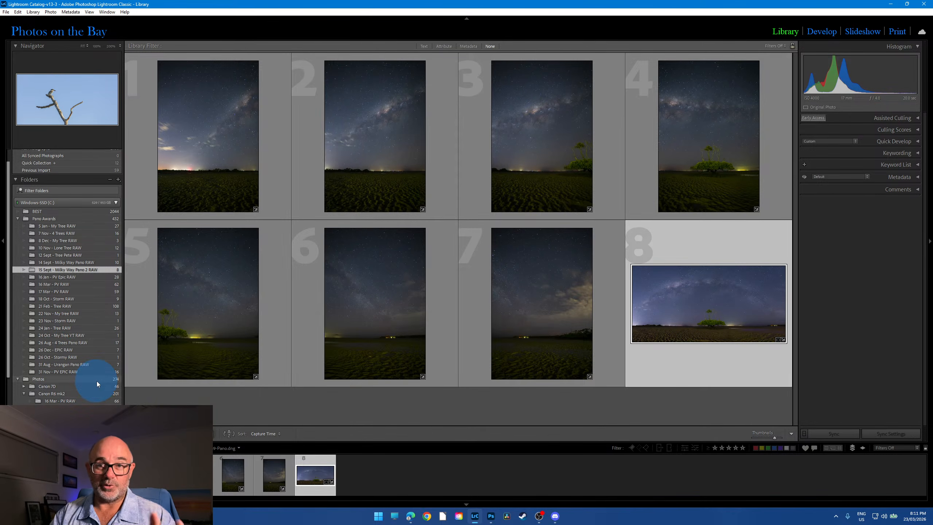
{"action": "left_click", "coordinate": [75, 292]}
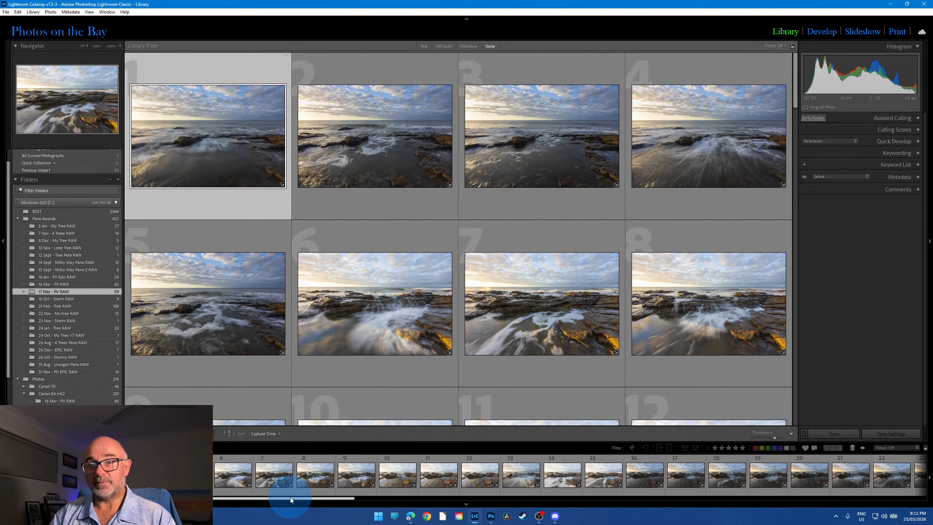
{"action": "left_click_drag", "start_coordinate": [291, 497], "coordinate": [588, 496]}
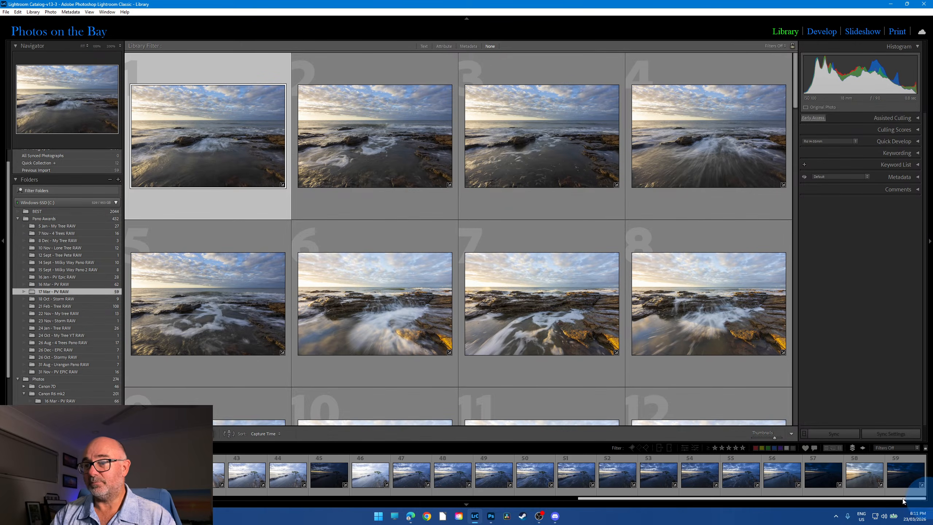
{"action": "left_click", "coordinate": [536, 492]}
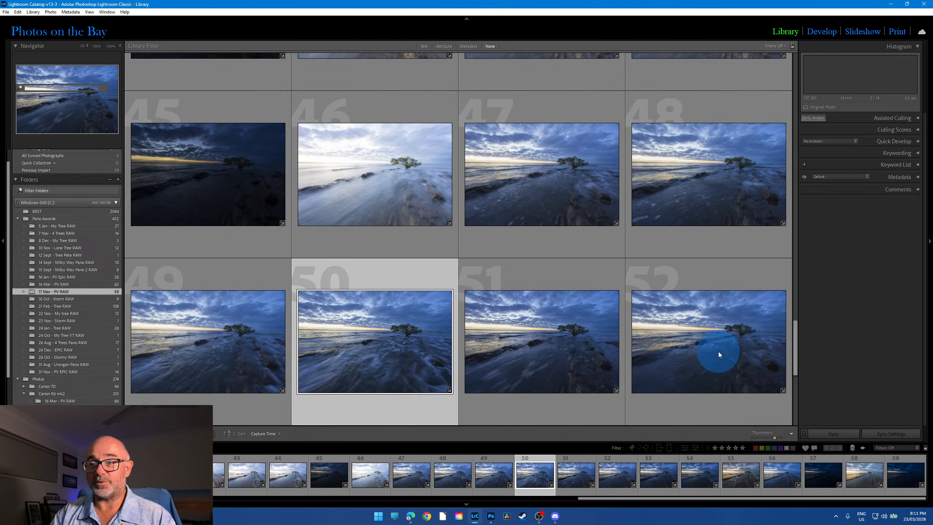
{"action": "key", "text": "d"}
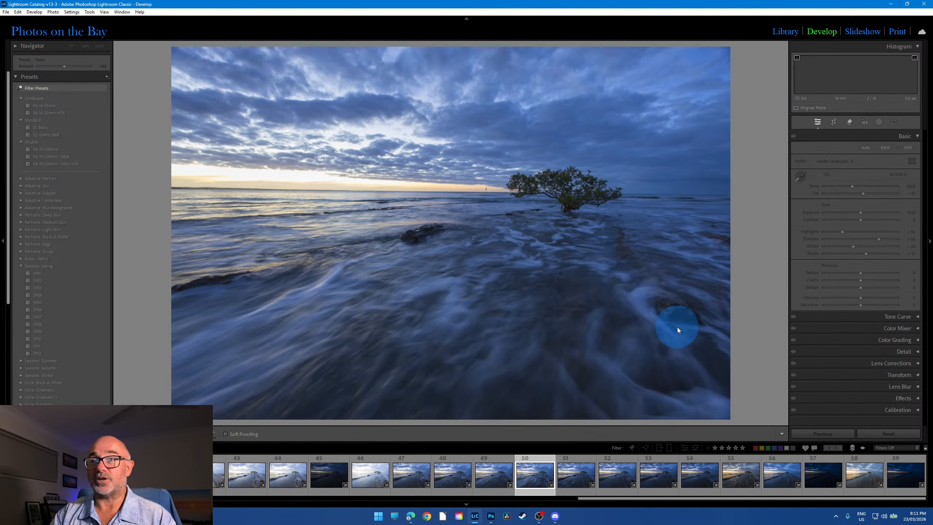
{"action": "mouse_move", "coordinate": [863, 187]}
{"action": "left_mouse_down"}
{"action": "mouse_move", "coordinate": [855, 188]}
{"action": "mouse_move", "coordinate": [874, 187]}
{"action": "left_mouse_up"}
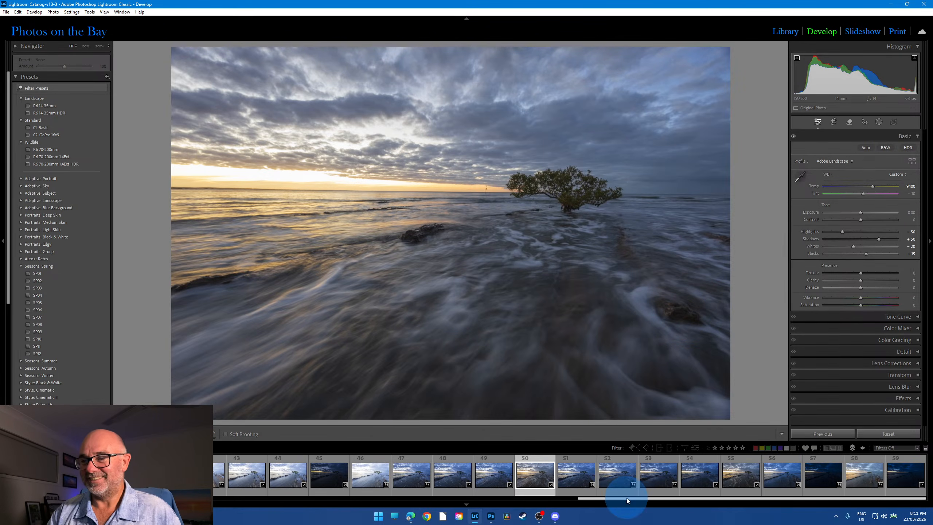
Examine cascading-water seascape photo 28 with the golden rock edge at full size in the Develop module.
{"action": "left_click_drag", "start_coordinate": [627, 497], "coordinate": [302, 511]}
{"action": "left_click", "coordinate": [444, 475]}
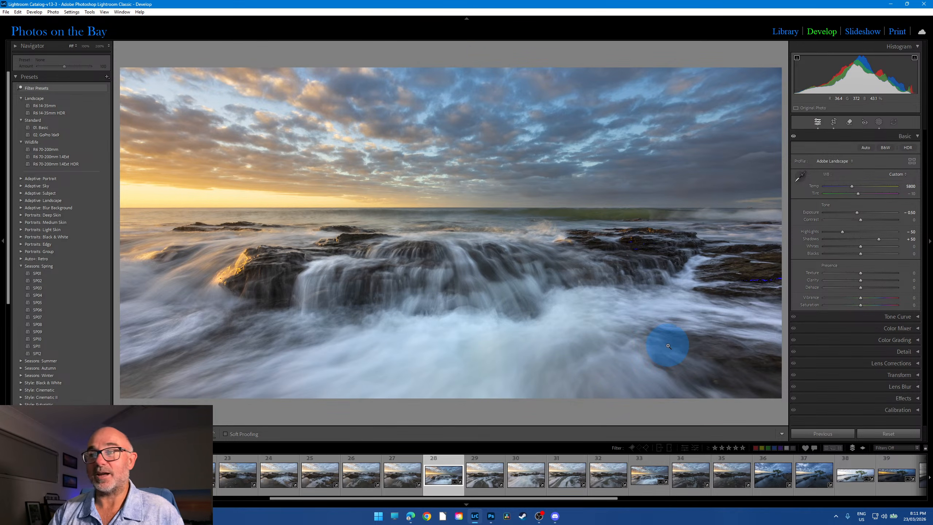
{"action": "left_click", "coordinate": [796, 34]}
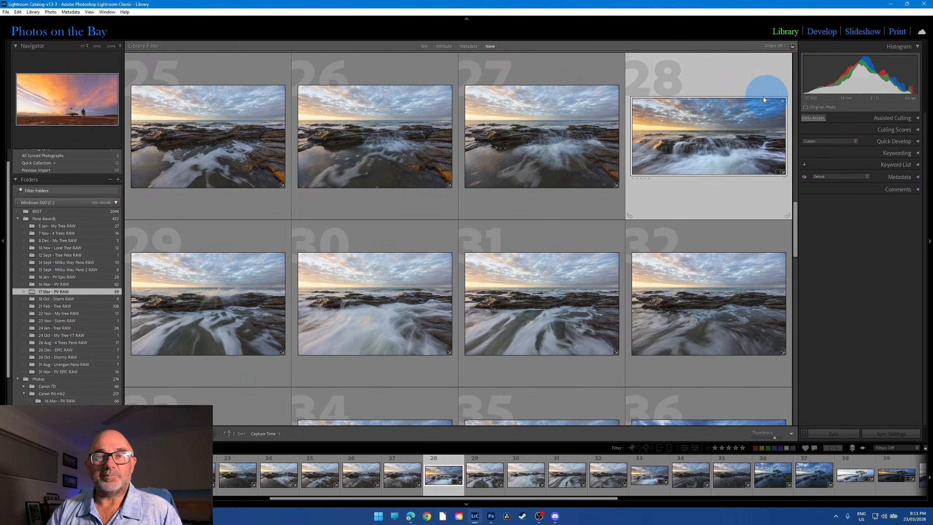
{"action": "left_click", "coordinate": [823, 32]}
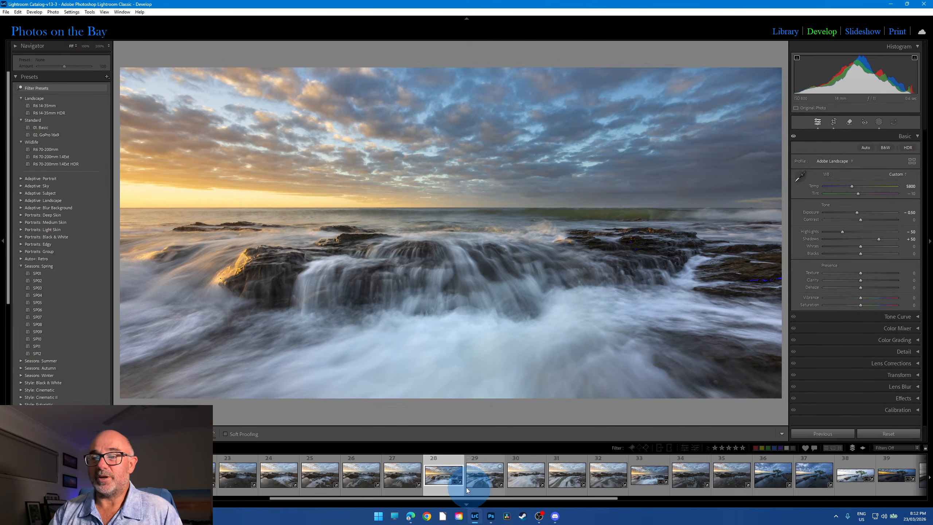
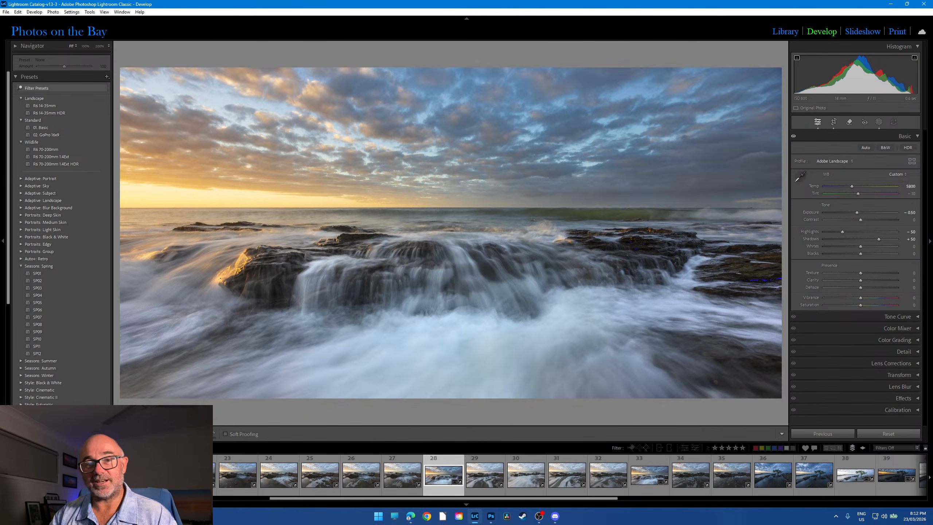
{"action": "left_click", "coordinate": [446, 491]}
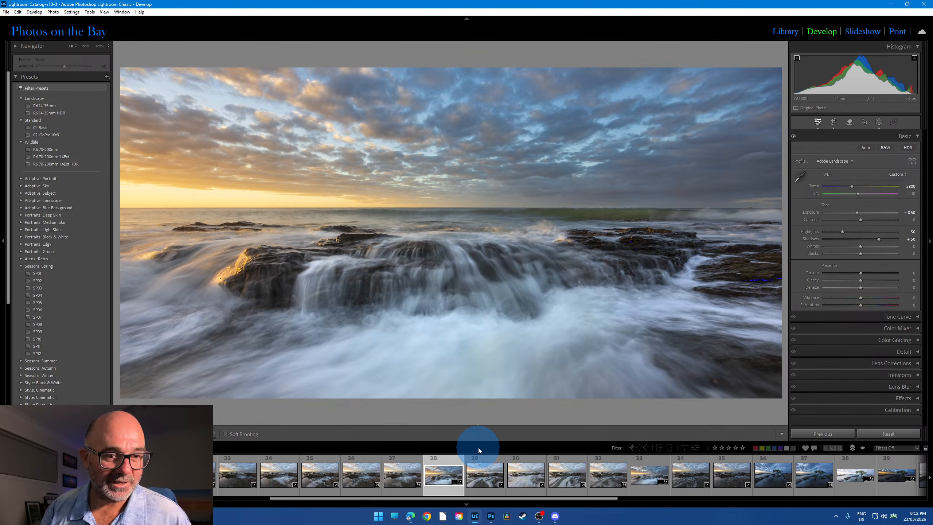
{"action": "left_click", "coordinate": [474, 517]}
{"action": "left_click", "coordinate": [474, 516]}
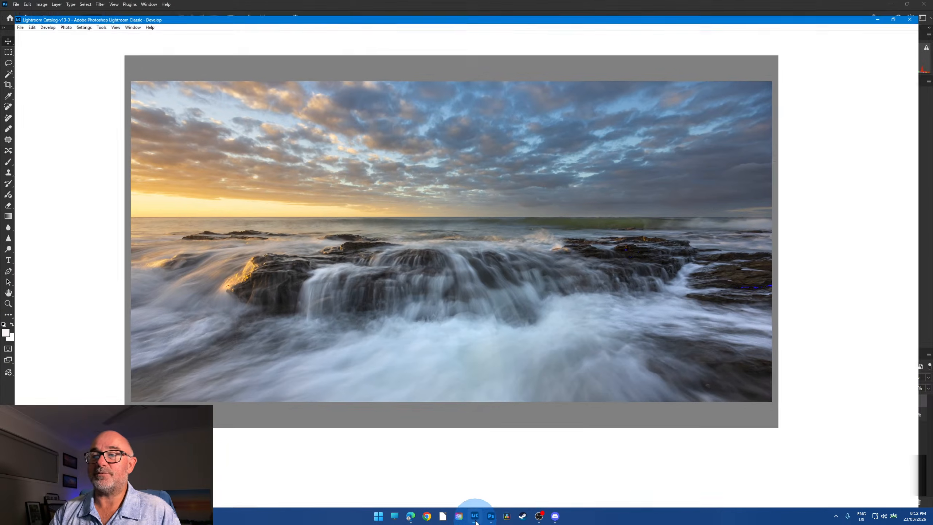
Look through the folder's filmstrip and view the bright lone-tree photo with smooth foreground water.
{"action": "left_click_drag", "start_coordinate": [333, 498], "coordinate": [69, 499]}
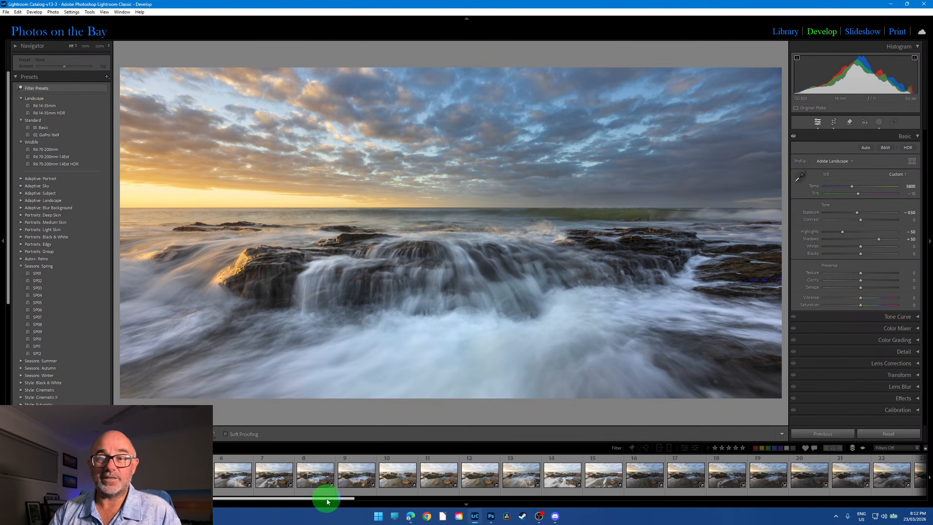
{"action": "left_click_drag", "start_coordinate": [327, 499], "coordinate": [878, 487]}
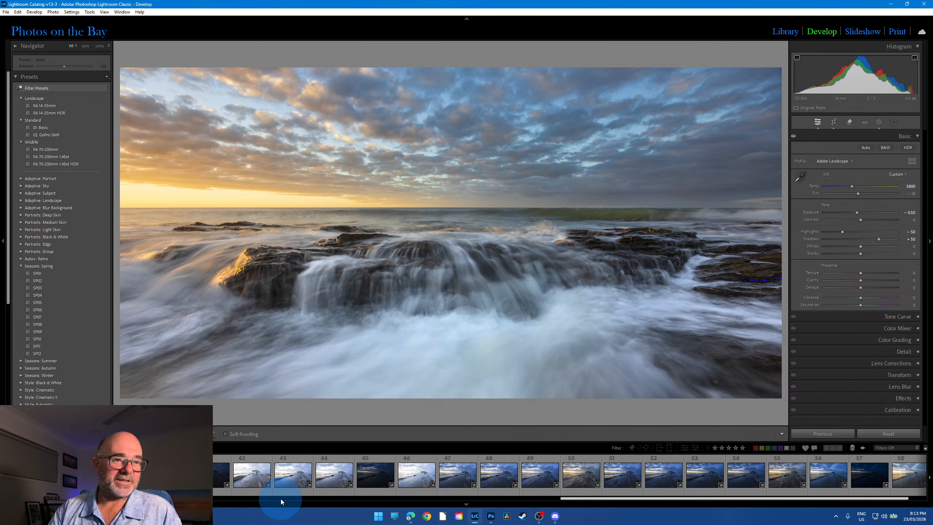
{"action": "left_click", "coordinate": [328, 477]}
Compare the cascading-water seascape photos 28 and 33.
{"action": "left_click_drag", "start_coordinate": [692, 504], "coordinate": [411, 507]}
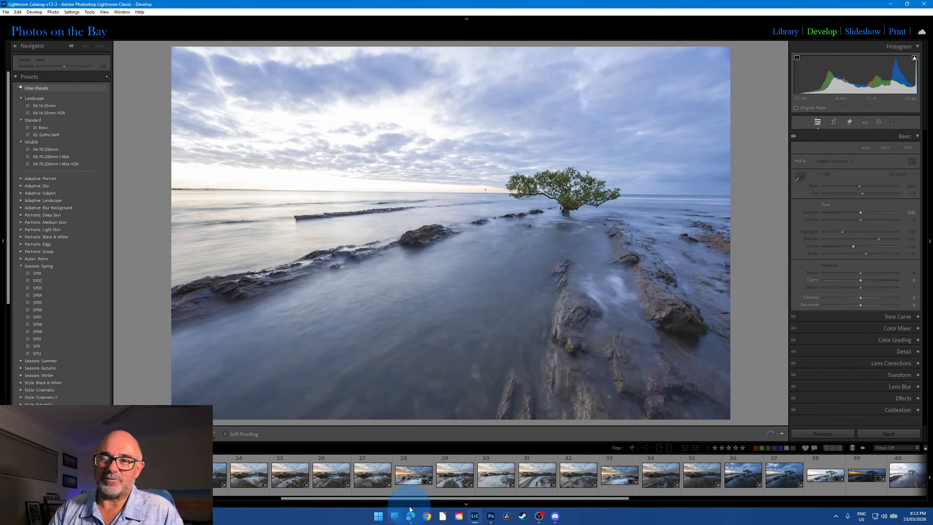
{"action": "left_click", "coordinate": [415, 488]}
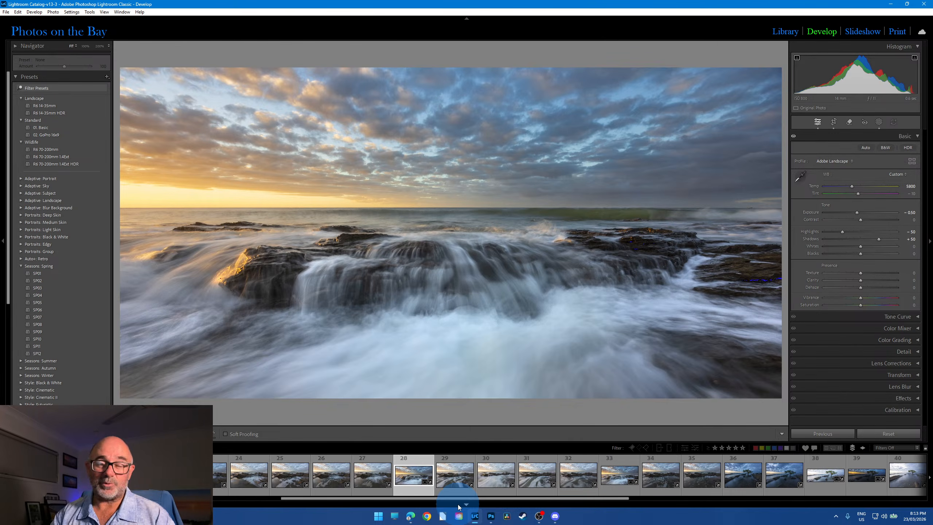
{"action": "left_click", "coordinate": [620, 479]}
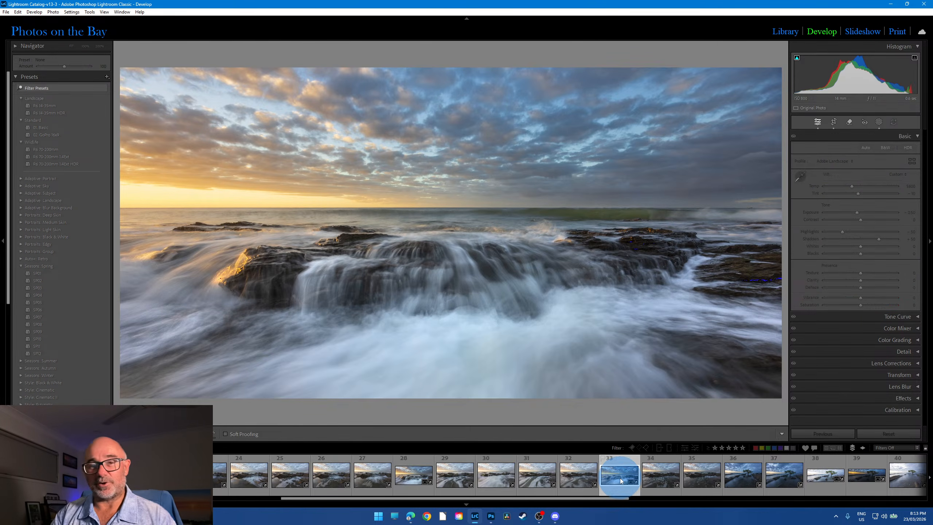
Give cascading-water seascape photos 28 and 33 a rating of 5 stars each.
{"action": "left_click_drag", "start_coordinate": [598, 498], "coordinate": [617, 501]}
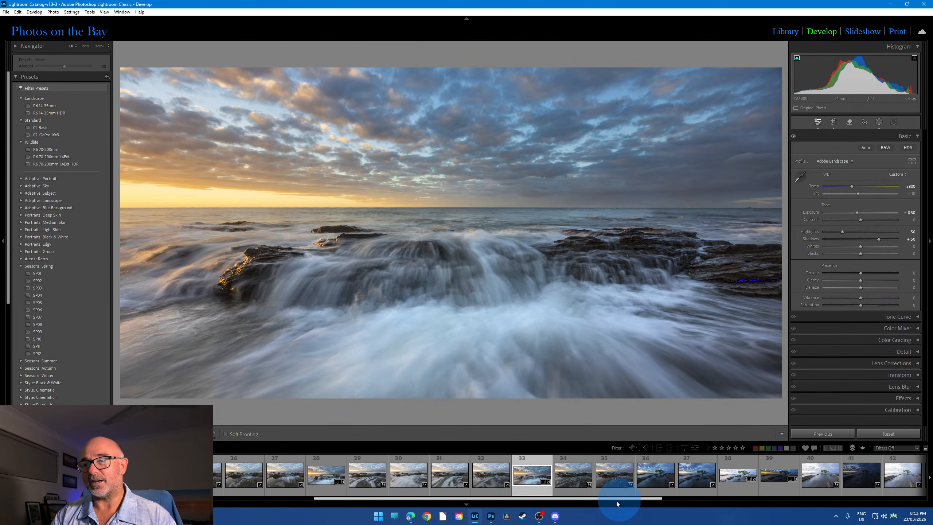
{"action": "left_click", "coordinate": [334, 488]}
{"action": "key", "text": "5"}
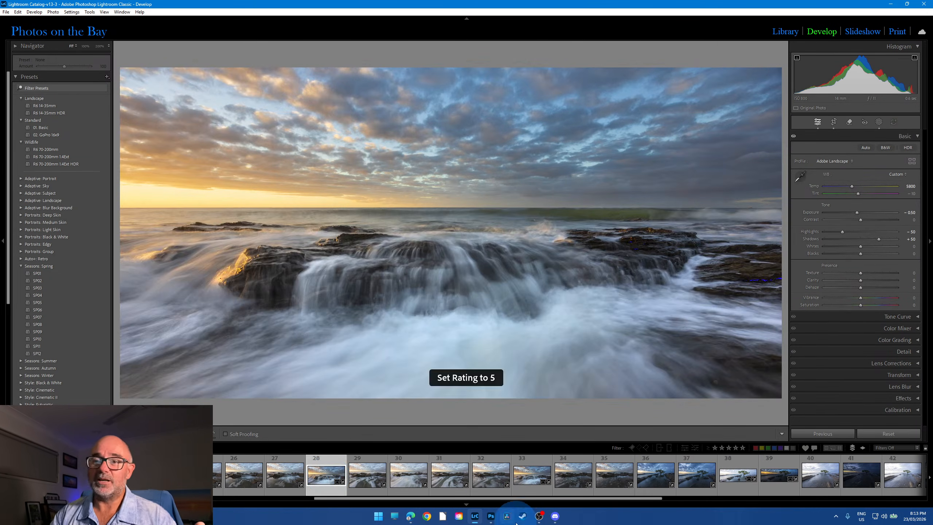
{"action": "left_click", "coordinate": [531, 472]}
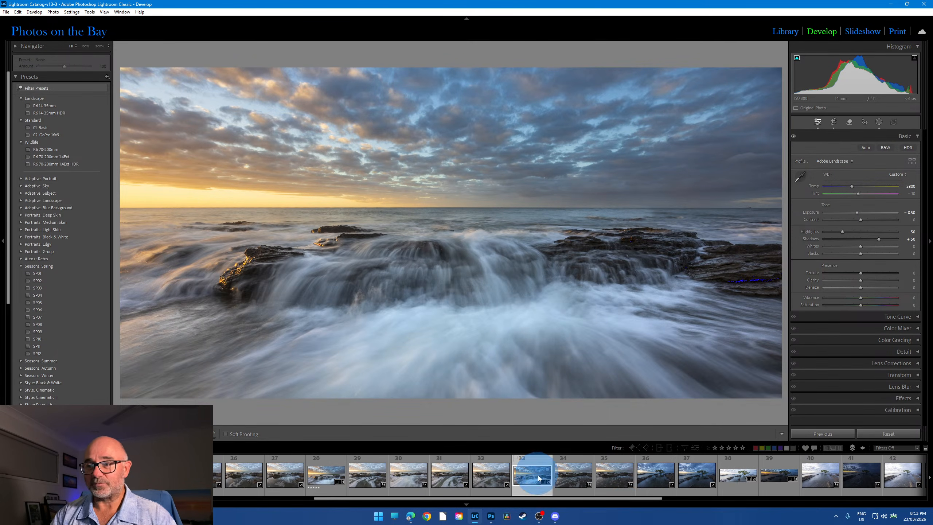
{"action": "key", "text": "5"}
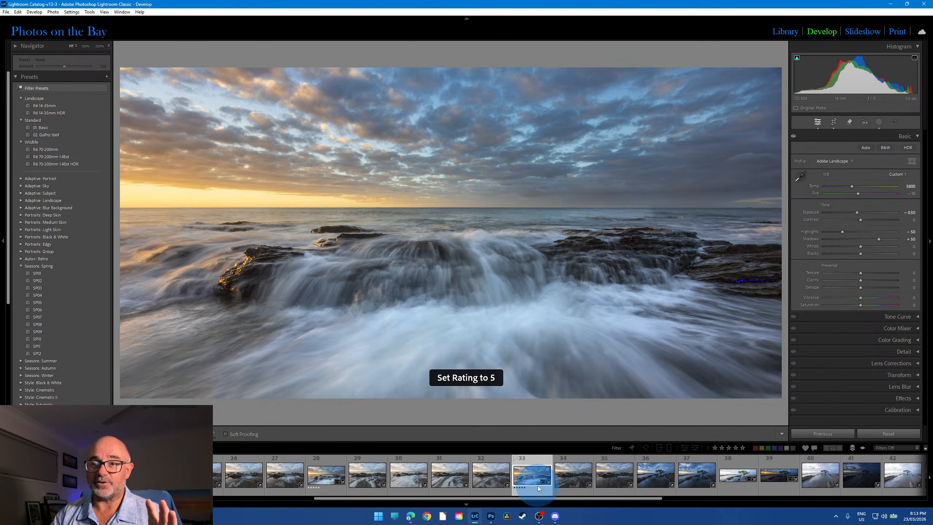
Look through the folder's filmstrip and compare the cascading-water seascape photos 33 and 28 at full size.
{"action": "left_click_drag", "start_coordinate": [543, 498], "coordinate": [219, 499]}
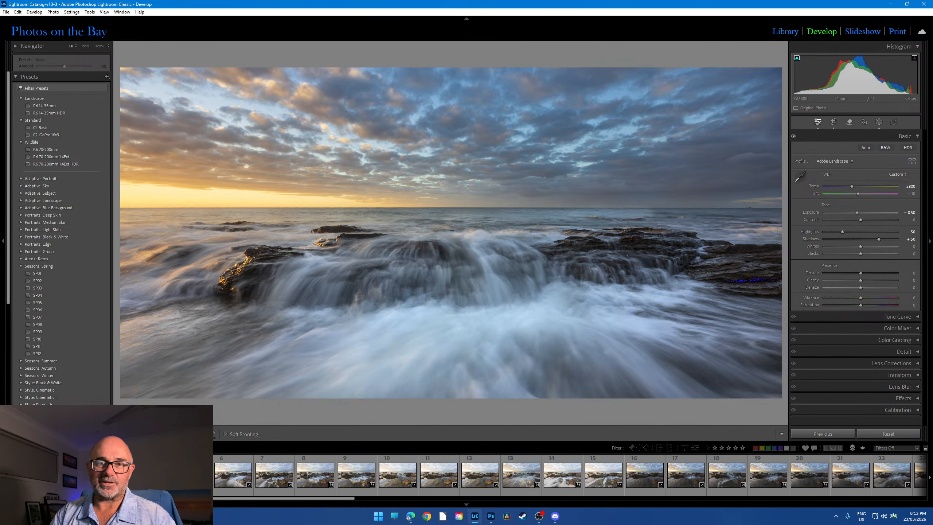
{"action": "left_click_drag", "start_coordinate": [329, 500], "coordinate": [902, 493]}
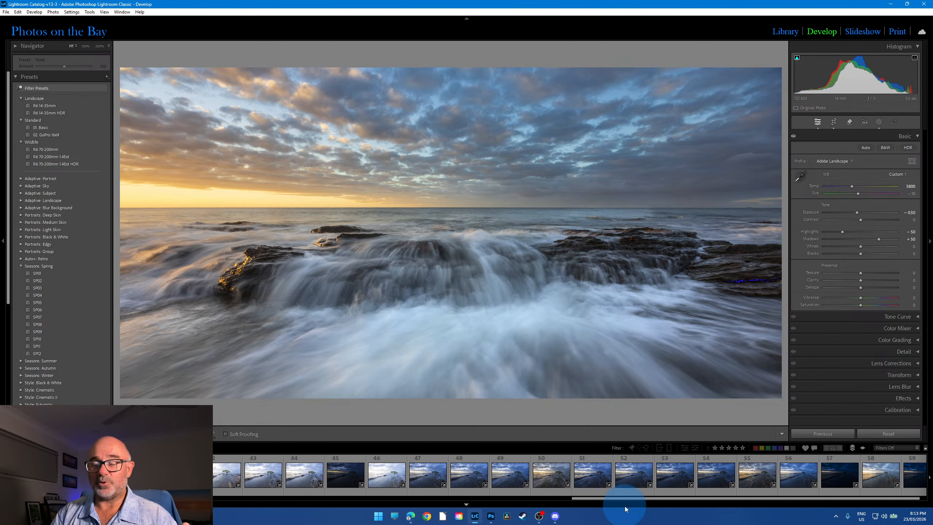
{"action": "left_click_drag", "start_coordinate": [637, 500], "coordinate": [499, 501]}
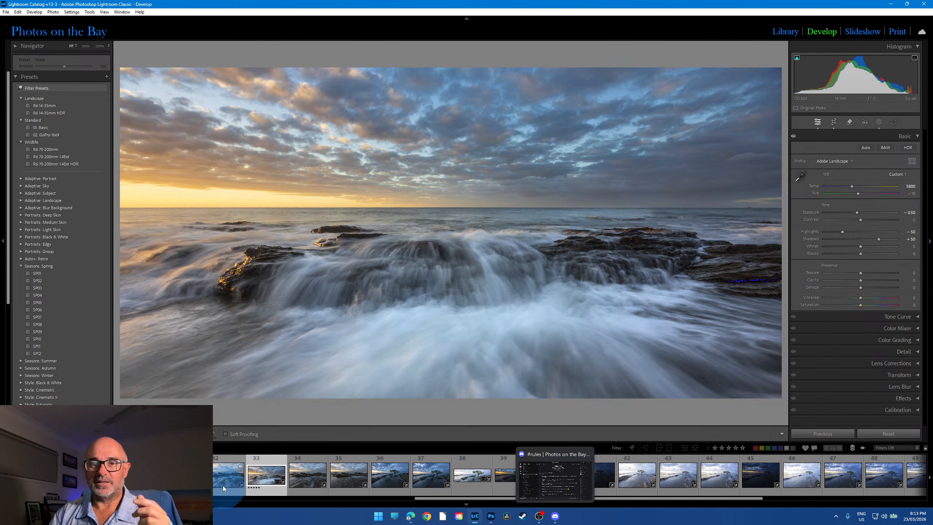
{"action": "left_click", "coordinate": [266, 475]}
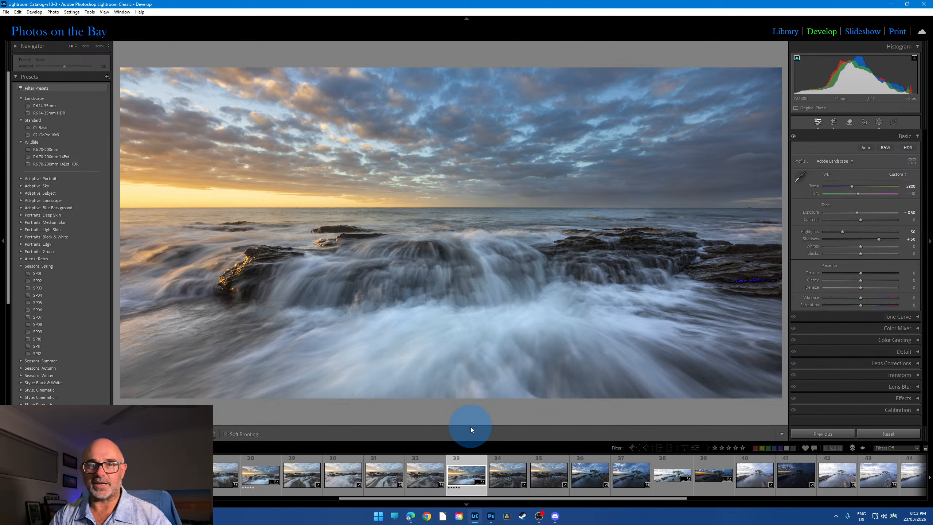
{"action": "left_click", "coordinate": [268, 460]}
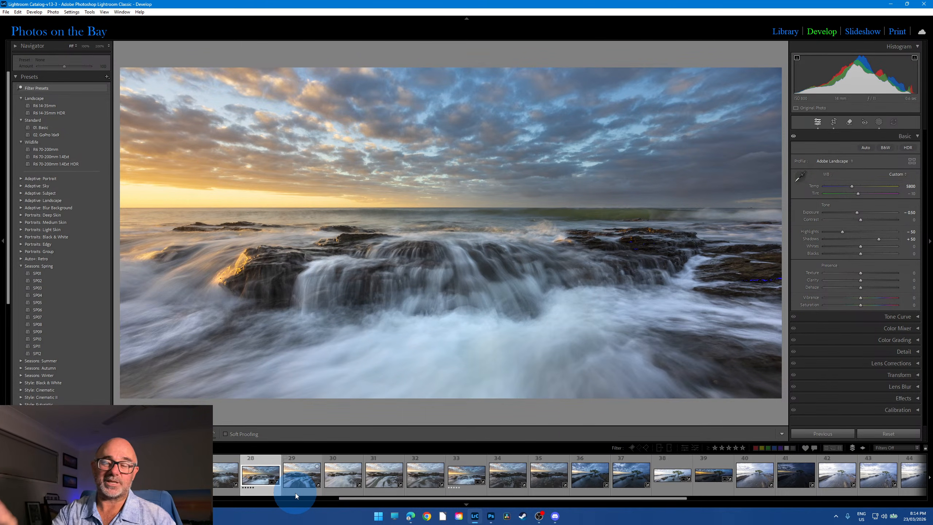
{"action": "left_click_drag", "start_coordinate": [418, 499], "coordinate": [345, 504]}
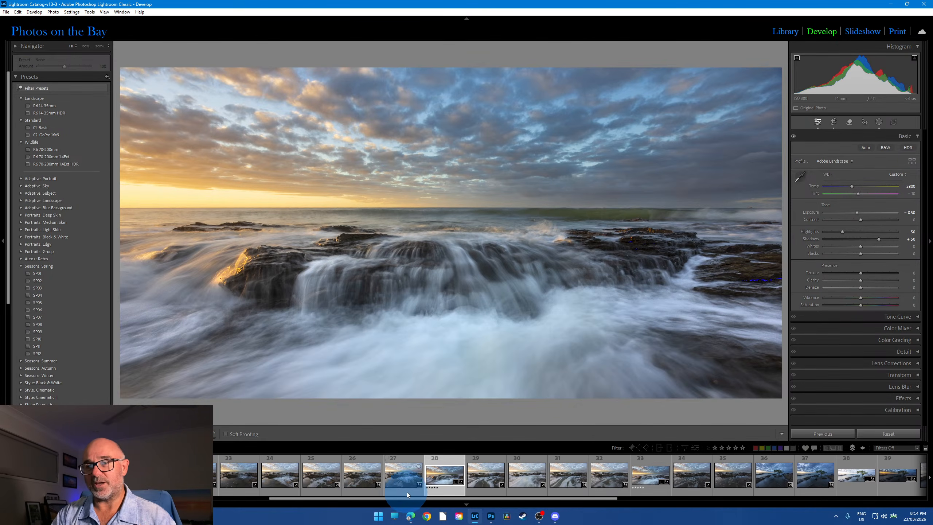
{"action": "left_click_drag", "start_coordinate": [399, 498], "coordinate": [439, 501]}
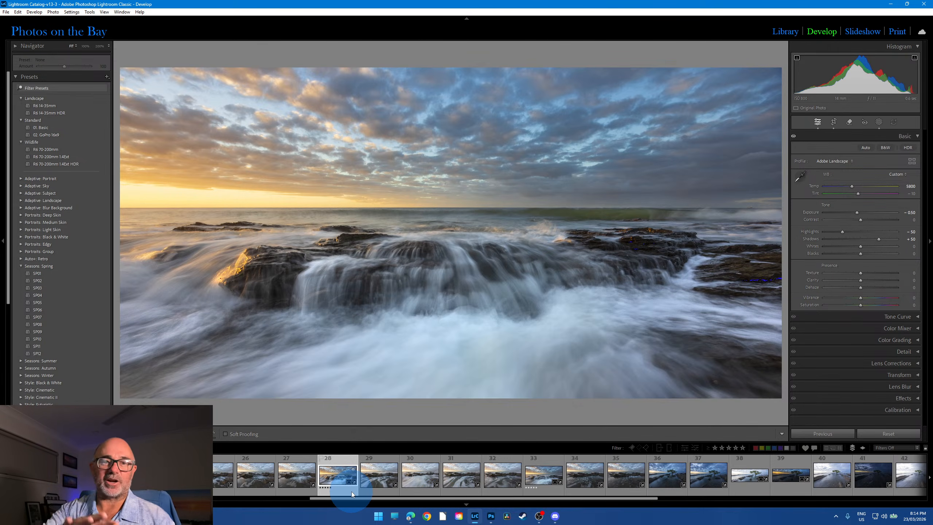
{"action": "left_click", "coordinate": [539, 490]}
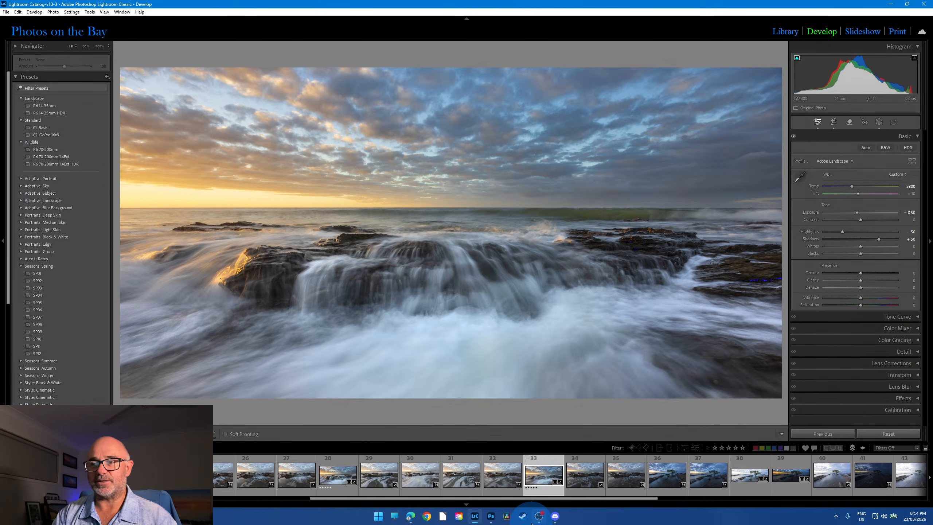
{"action": "left_click", "coordinate": [337, 476]}
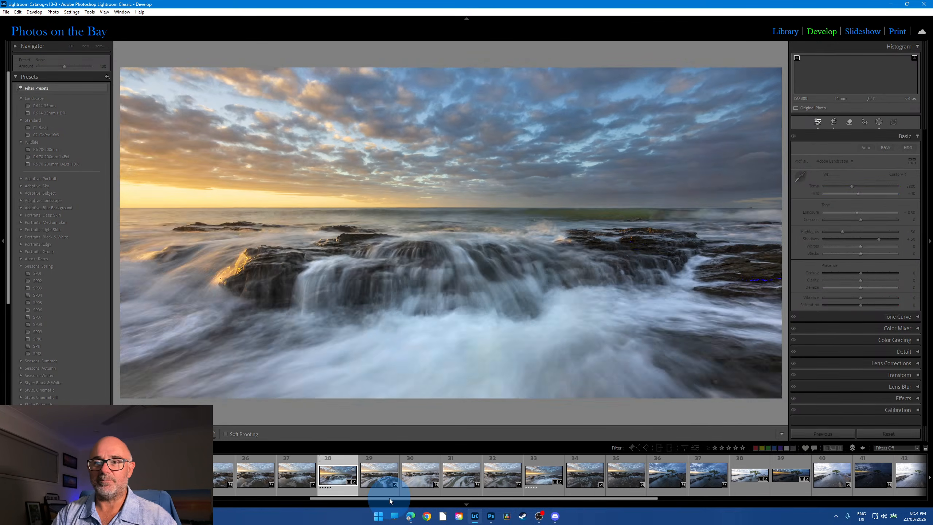
Compare cascading-water photo 28 with the calmer rock-pool photo 24 and with photo 33.
{"action": "left_click_drag", "start_coordinate": [389, 501], "coordinate": [277, 501]}
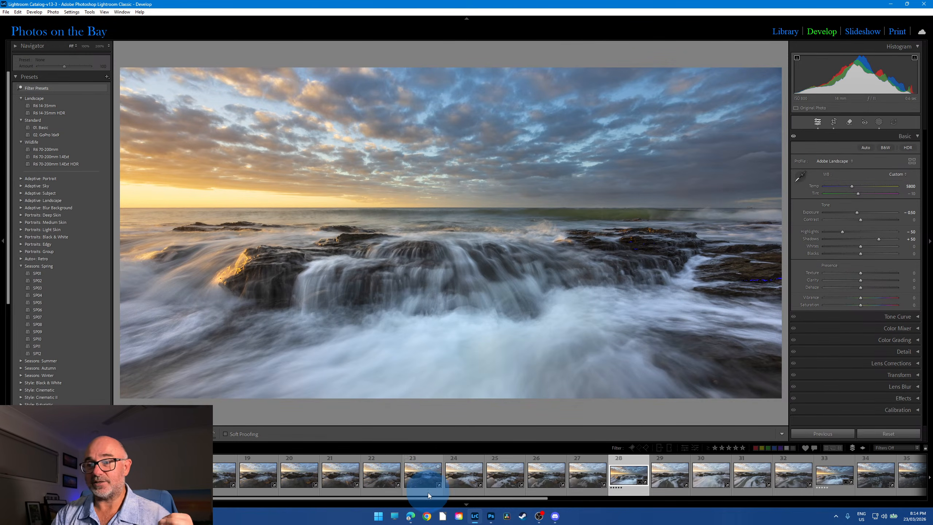
{"action": "left_click_drag", "start_coordinate": [428, 499], "coordinate": [509, 504]}
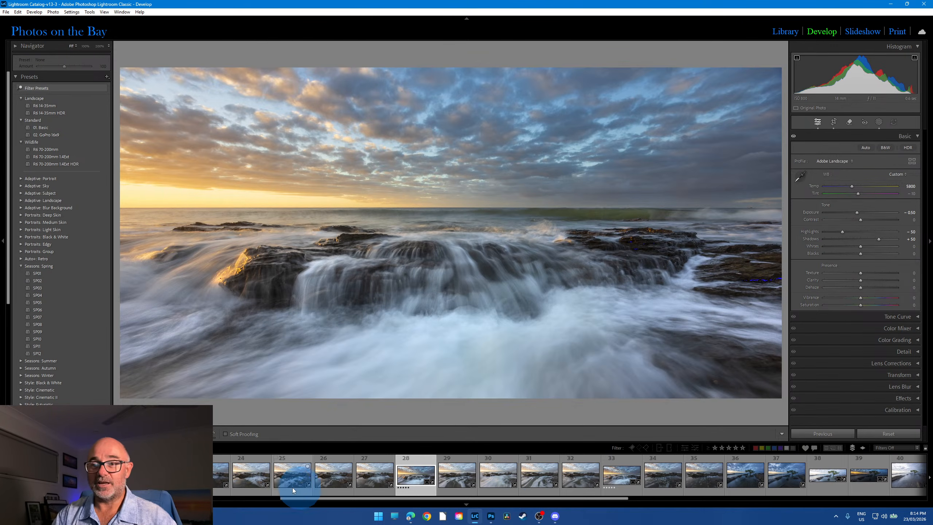
{"action": "left_click", "coordinate": [250, 479]}
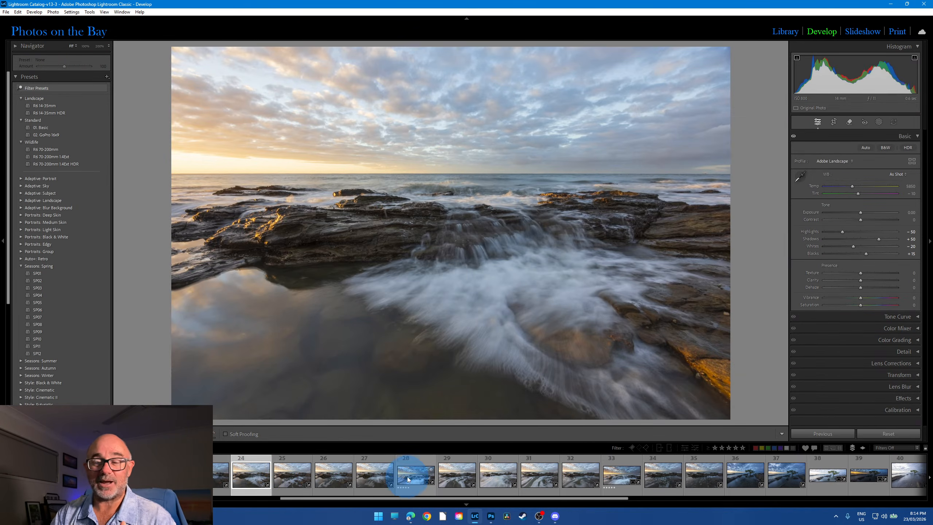
{"action": "left_click", "coordinate": [408, 479]}
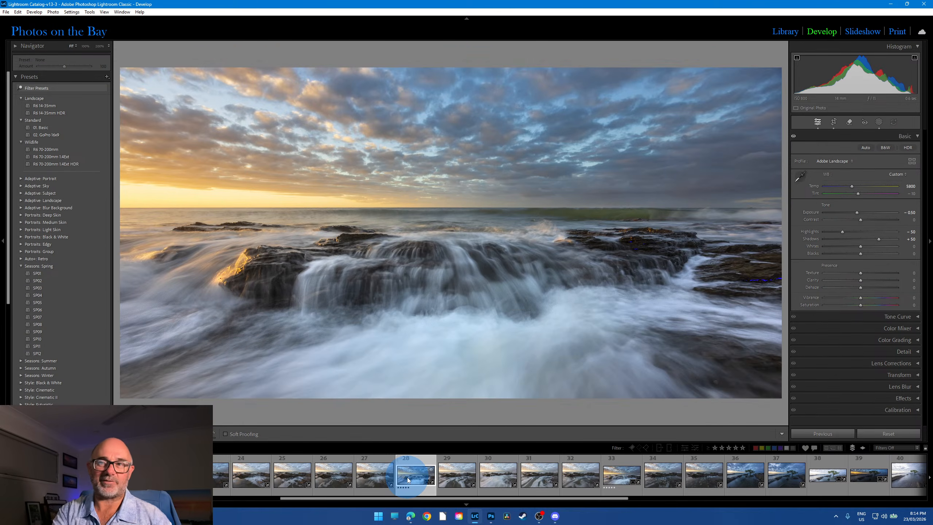
{"action": "left_click", "coordinate": [623, 480]}
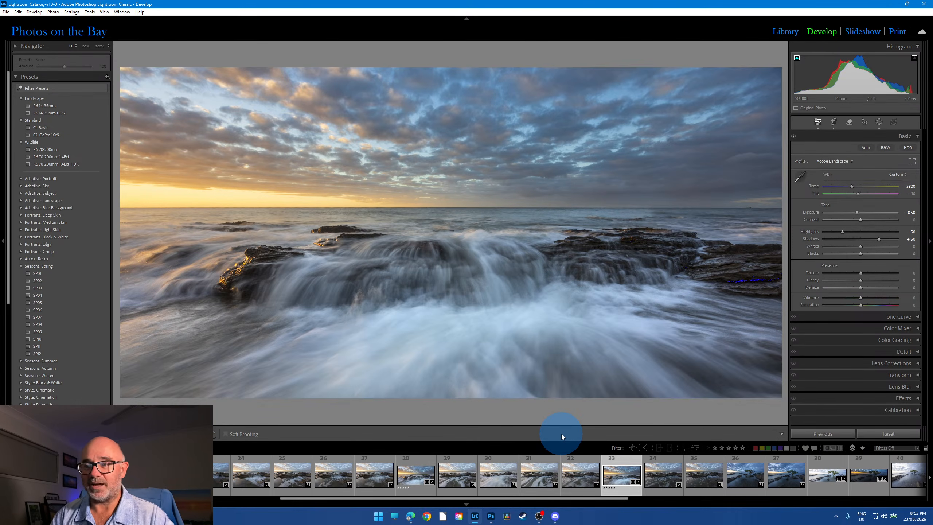
{"action": "left_click", "coordinate": [423, 478]}
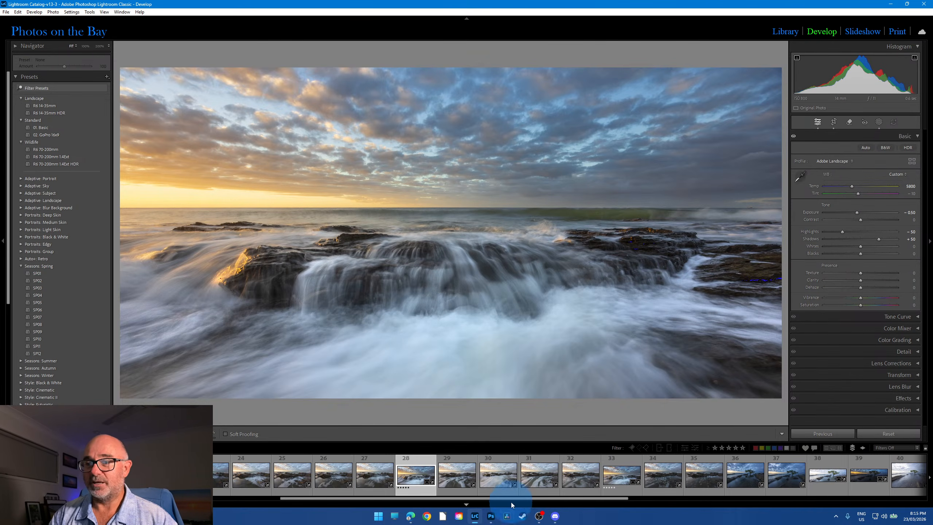
Browse the Pano Awards folders in the Library grid, from 5 Jan - My Tree RAW through the Milky Way and tree folders to 22 Nov - My tree RAW.
{"action": "left_click", "coordinate": [784, 31]}
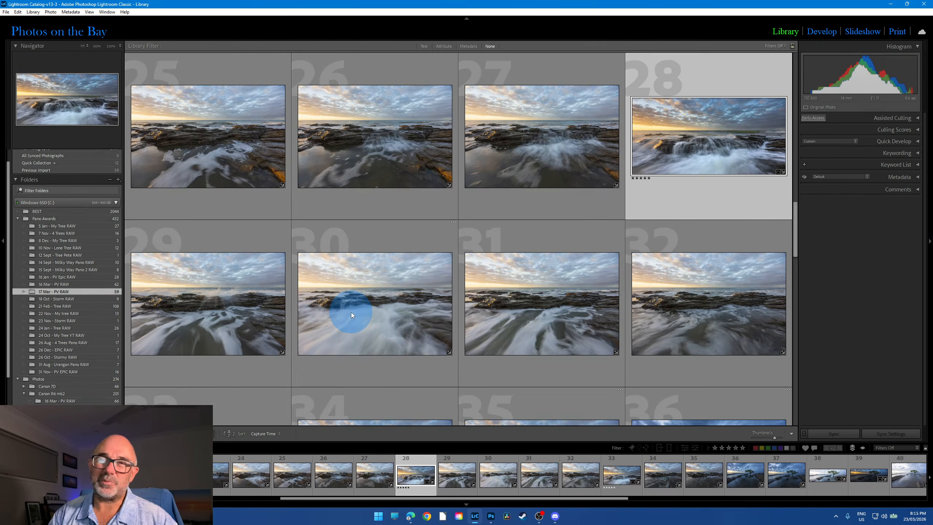
{"action": "left_click", "coordinate": [70, 224]}
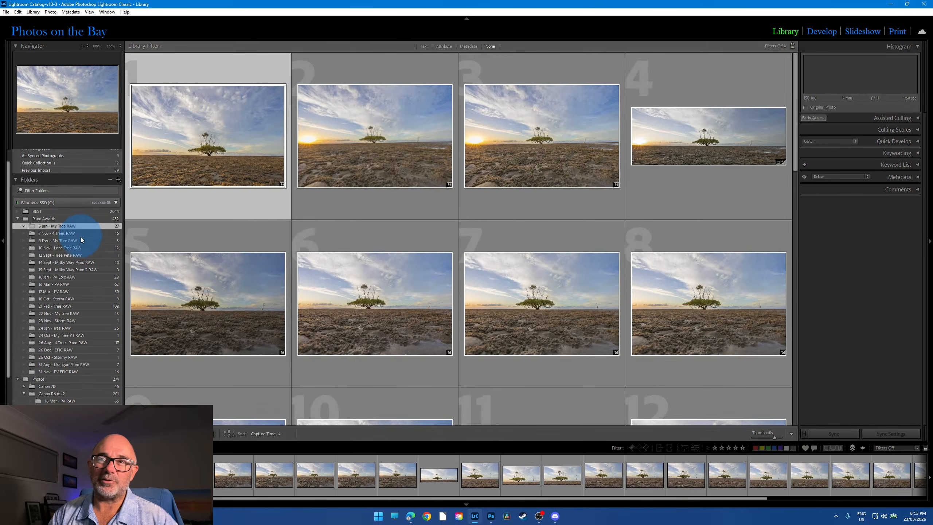
{"action": "left_click", "coordinate": [85, 233]}
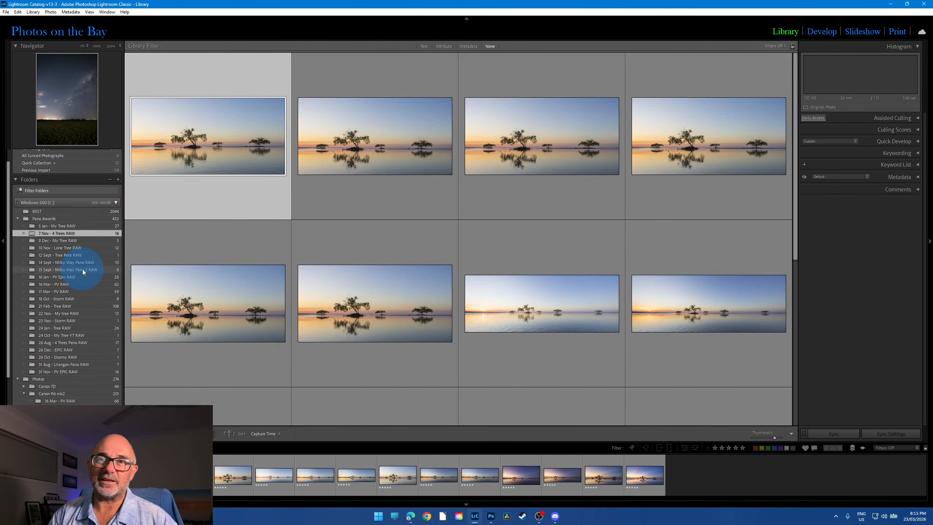
{"action": "left_click", "coordinate": [82, 269]}
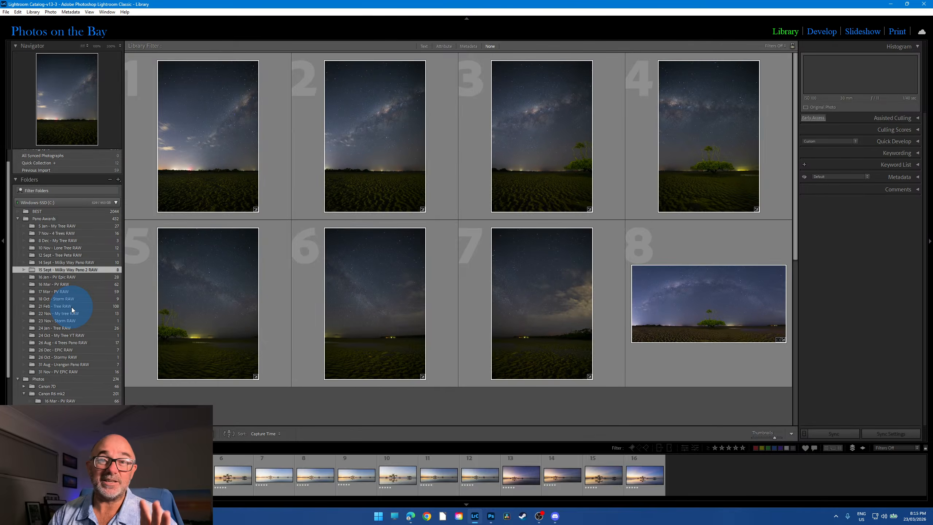
{"action": "left_click", "coordinate": [72, 307]}
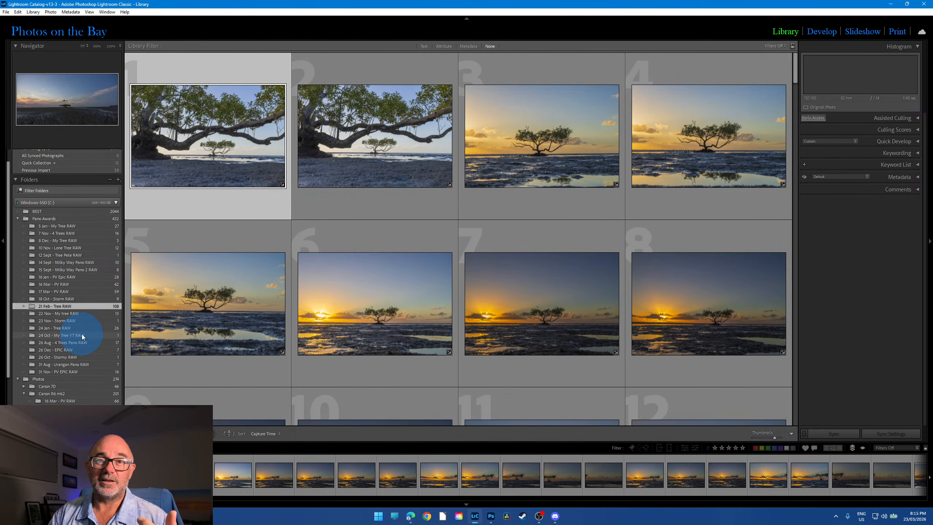
{"action": "left_click", "coordinate": [81, 335]}
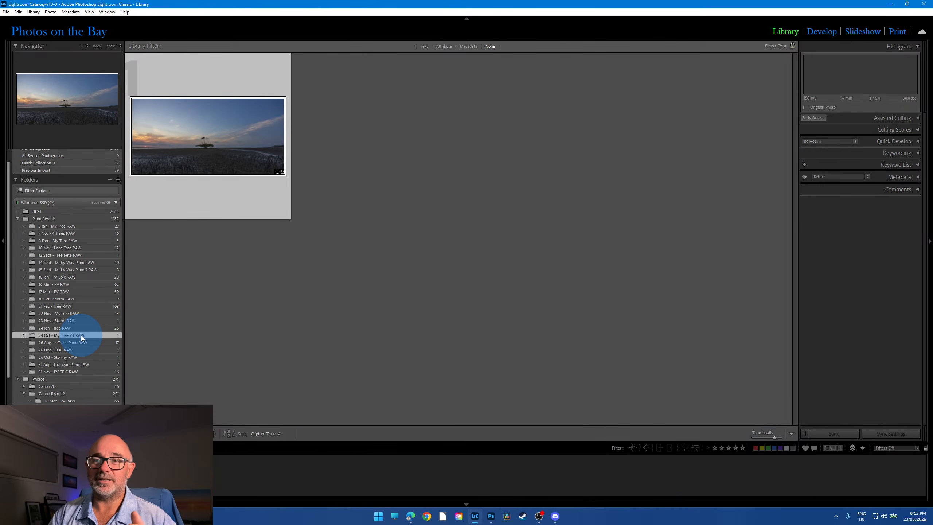
{"action": "left_click", "coordinate": [81, 312]}
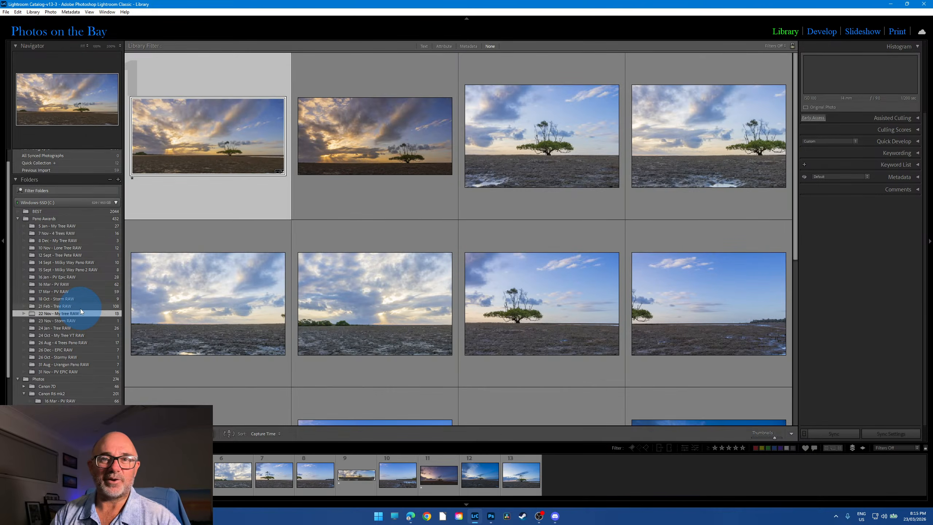
{"action": "left_click", "coordinate": [86, 262]}
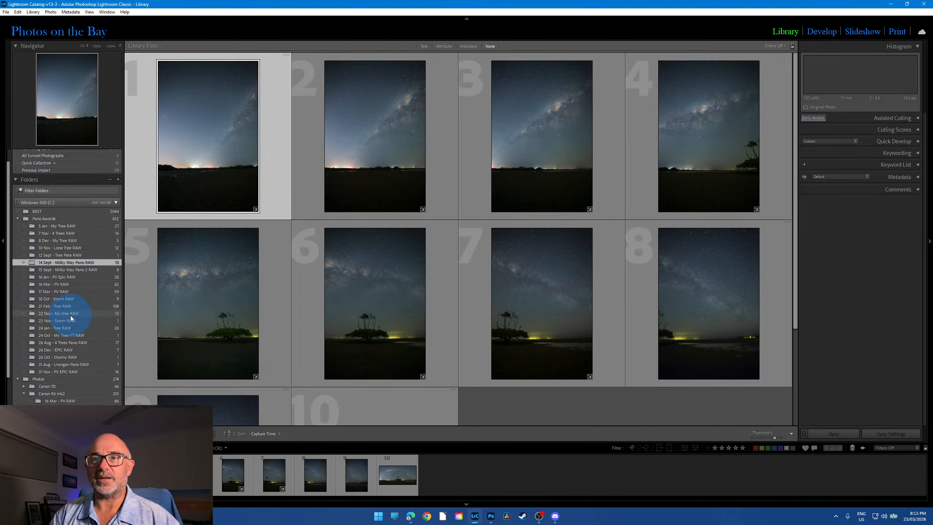
{"action": "left_click", "coordinate": [72, 314]}
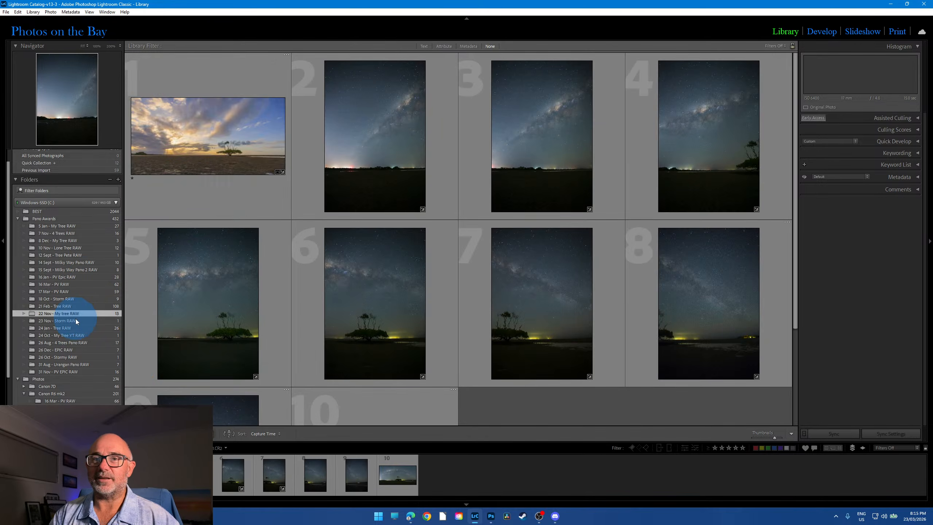
View the lone-tree blend in Photoshop, return to Lightroom Classic and show the 7 Nov - 4 Trees RAW folder.
{"action": "left_click", "coordinate": [499, 518]}
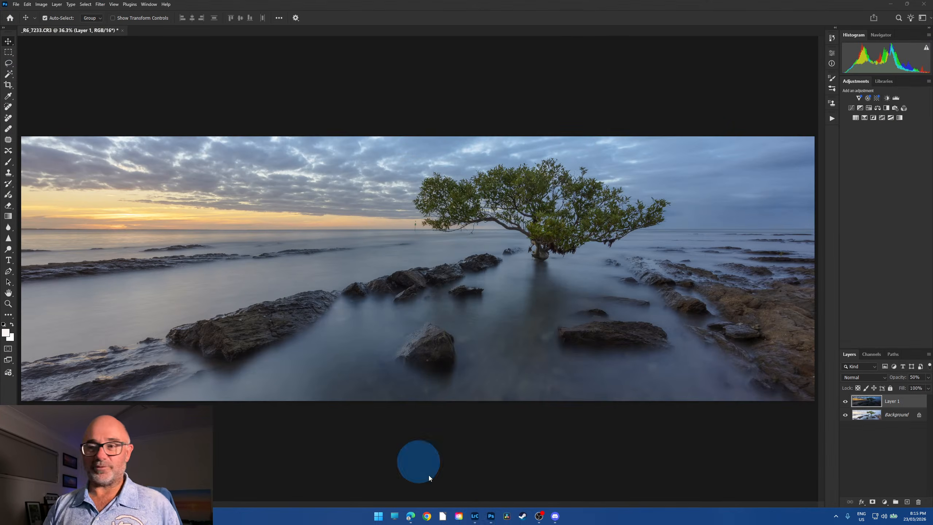
{"action": "left_click", "coordinate": [476, 516]}
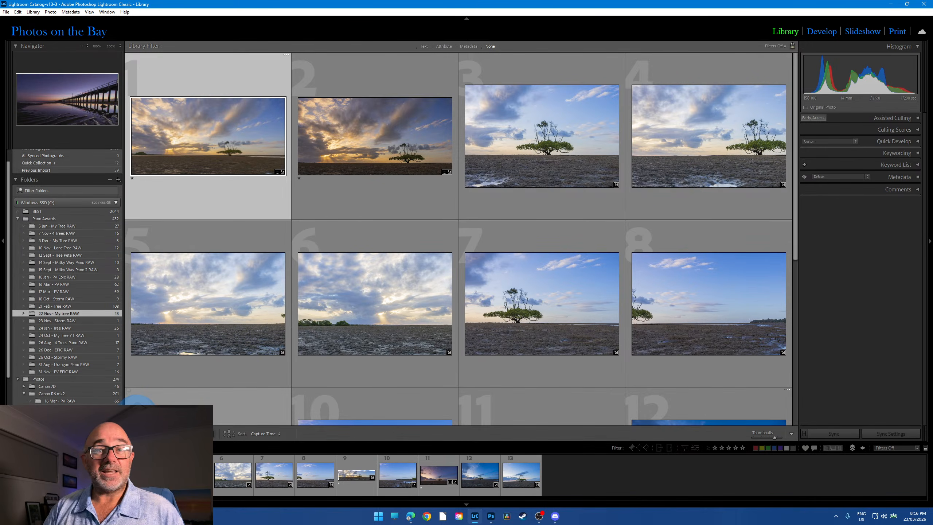
{"action": "left_click", "coordinate": [76, 225]}
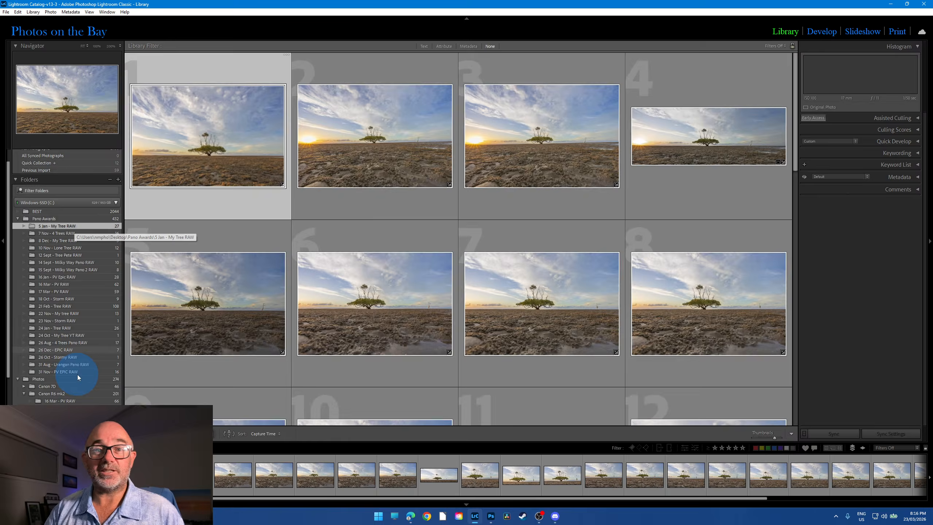
{"action": "left_click", "coordinate": [83, 233]}
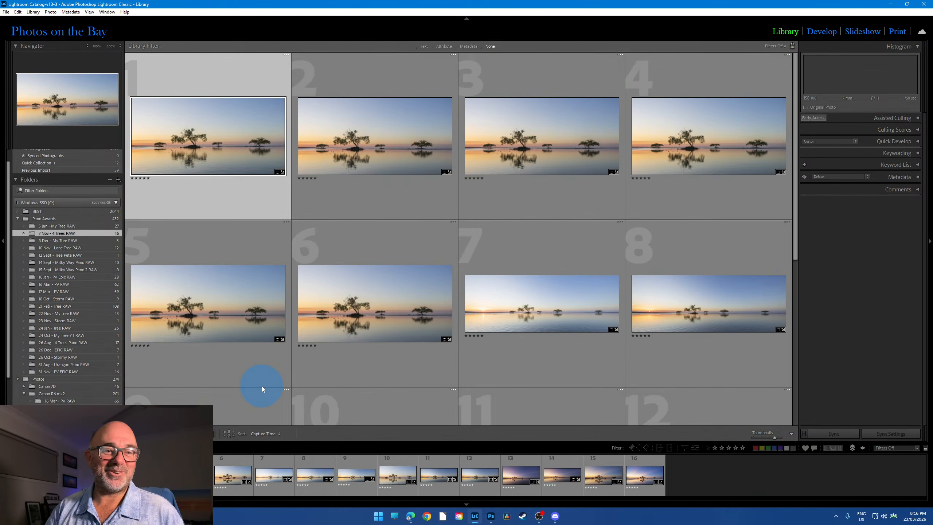
Examine the purple-sky mangrove tree photos 13 and 14 in the Develop module.
{"action": "left_click", "coordinate": [826, 32]}
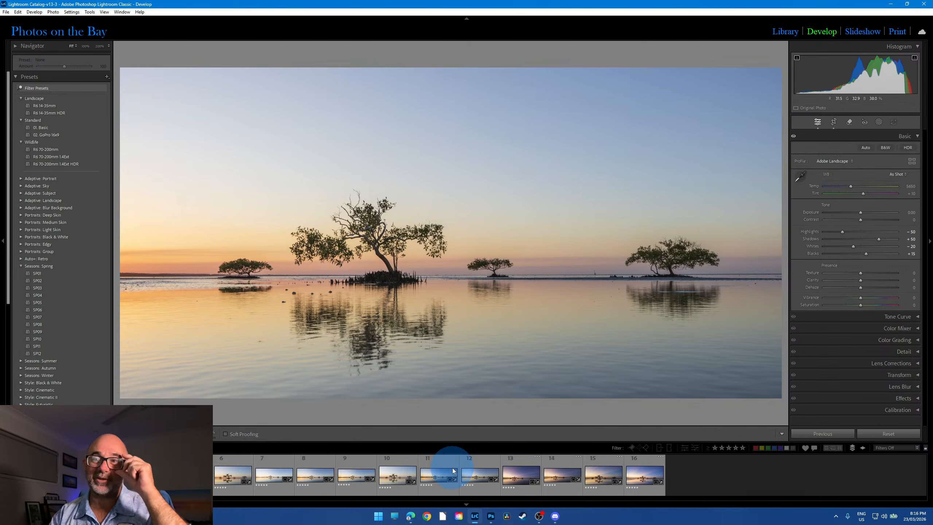
{"action": "left_click", "coordinate": [509, 477]}
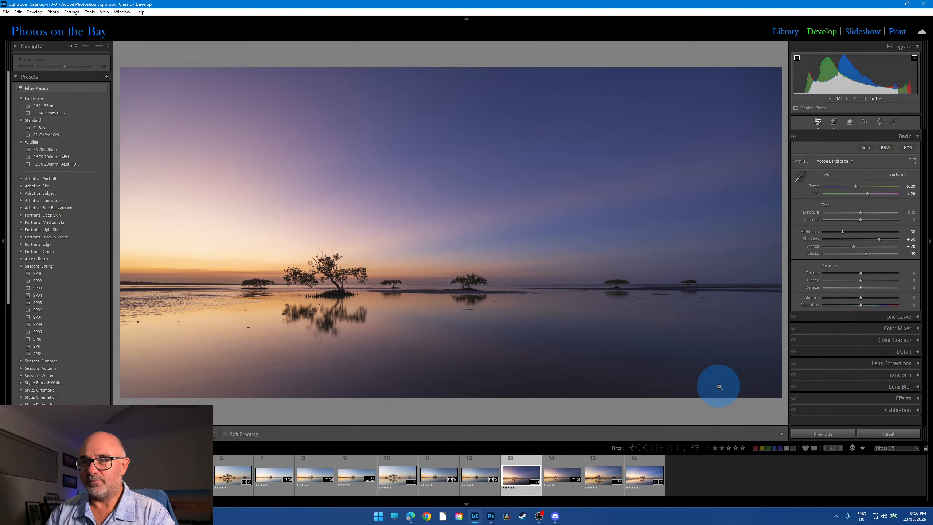
{"action": "left_click", "coordinate": [562, 477]}
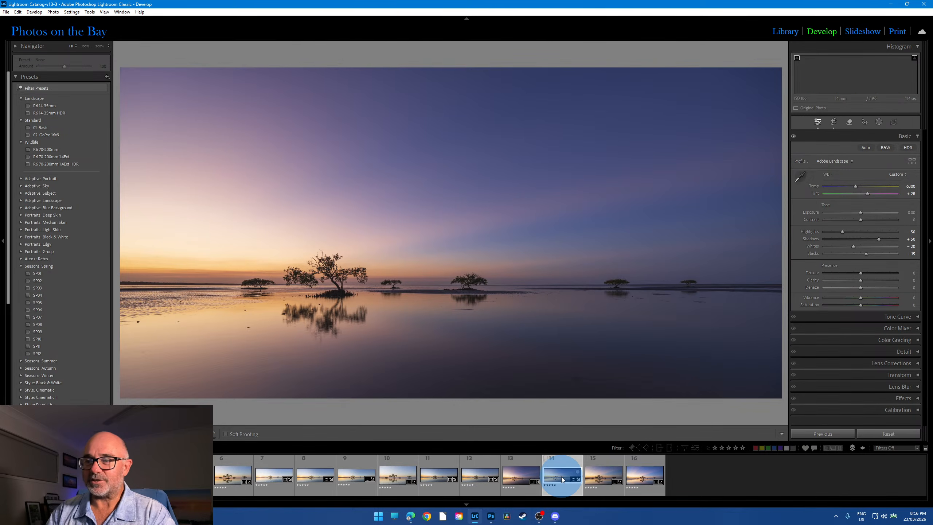
{"action": "left_click", "coordinate": [517, 475]}
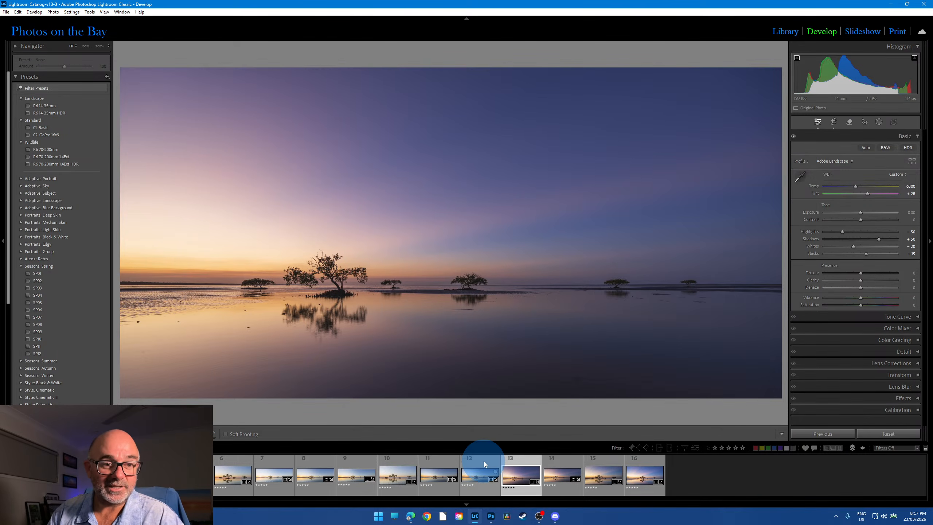
{"action": "left_click", "coordinate": [519, 476]}
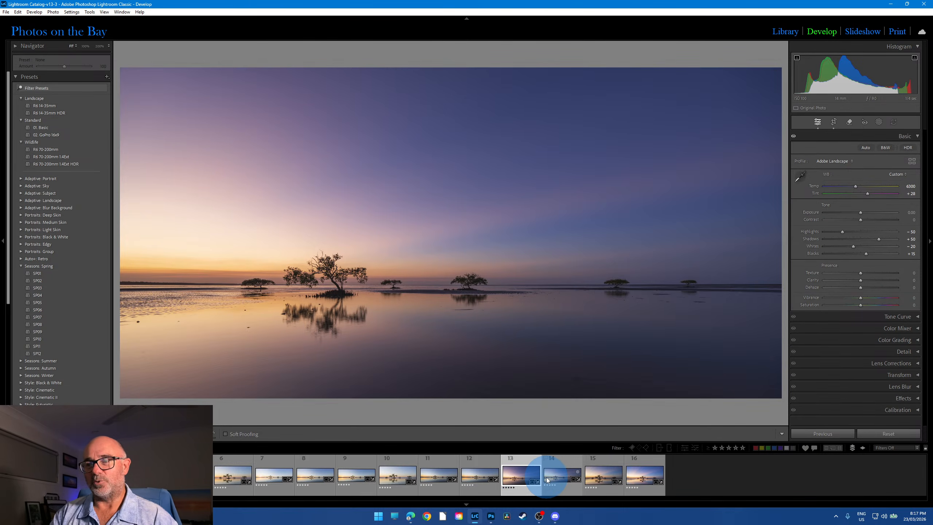
Return to the Library grid and show the 5 Jan - My Tree RAW folder.
{"action": "left_click", "coordinate": [784, 32]}
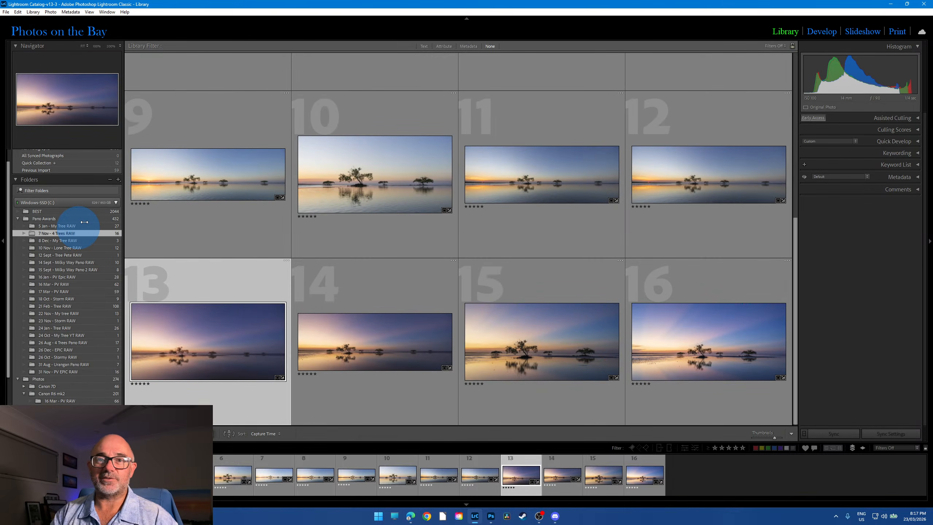
{"action": "left_click", "coordinate": [79, 226]}
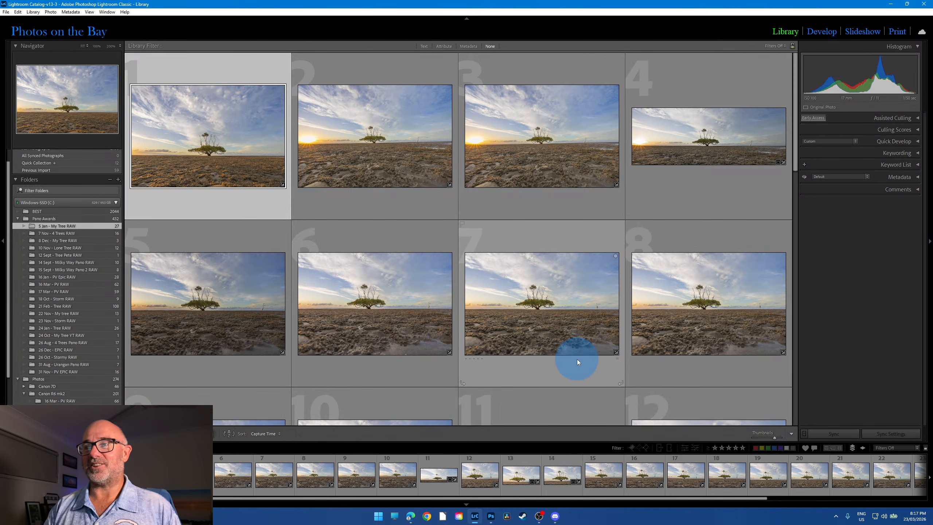
View the first 5 Jan - My Tree RAW photo in the Develop module, and show the 7 Nov - 4 Trees RAW folder in the Library grid.
{"action": "left_click", "coordinate": [815, 35]}
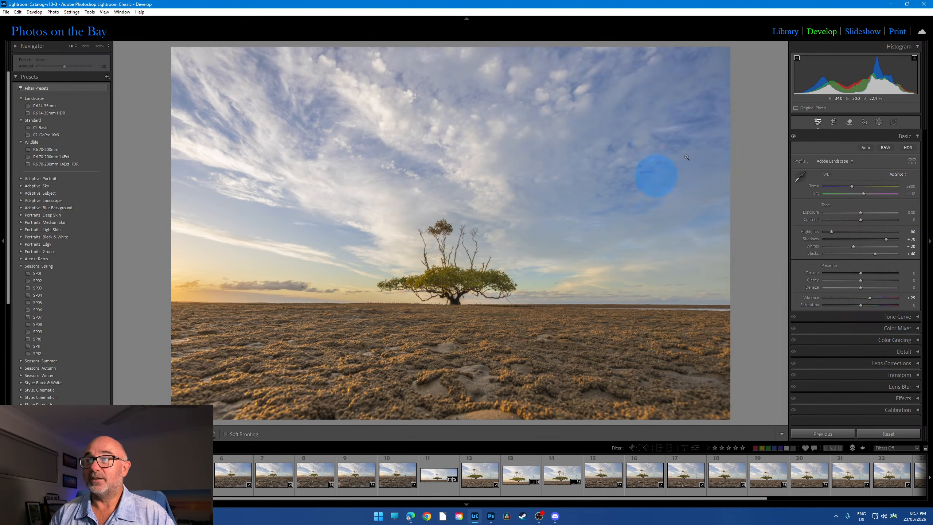
{"action": "left_click", "coordinate": [786, 32]}
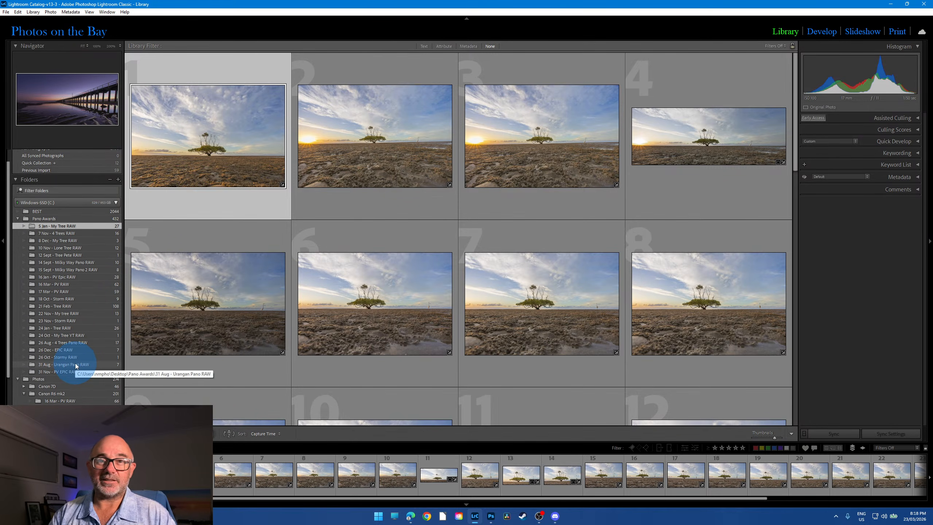
{"action": "left_click", "coordinate": [67, 234]}
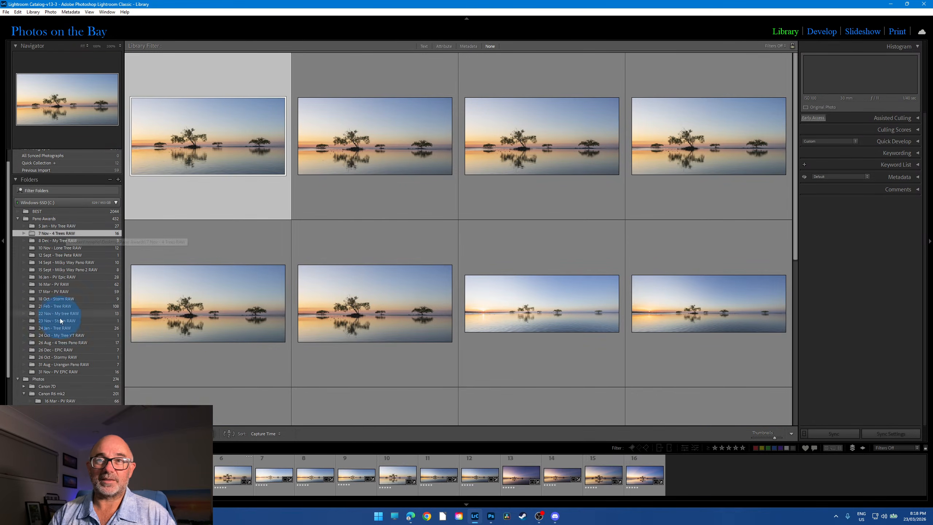
View the 24 Oct - My Tree YT RAW sunset photo in the Develop module and return to the Library grid.
{"action": "left_click", "coordinate": [61, 337]}
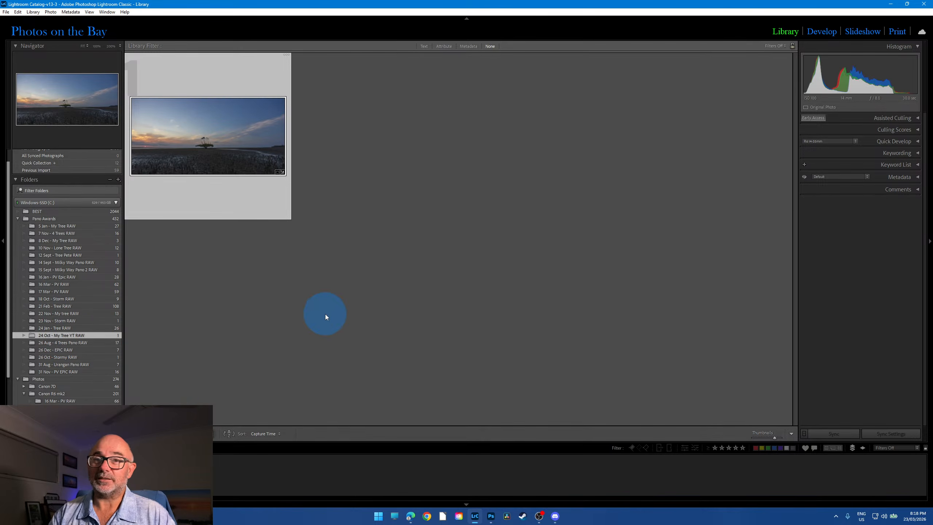
{"action": "left_click", "coordinate": [821, 33]}
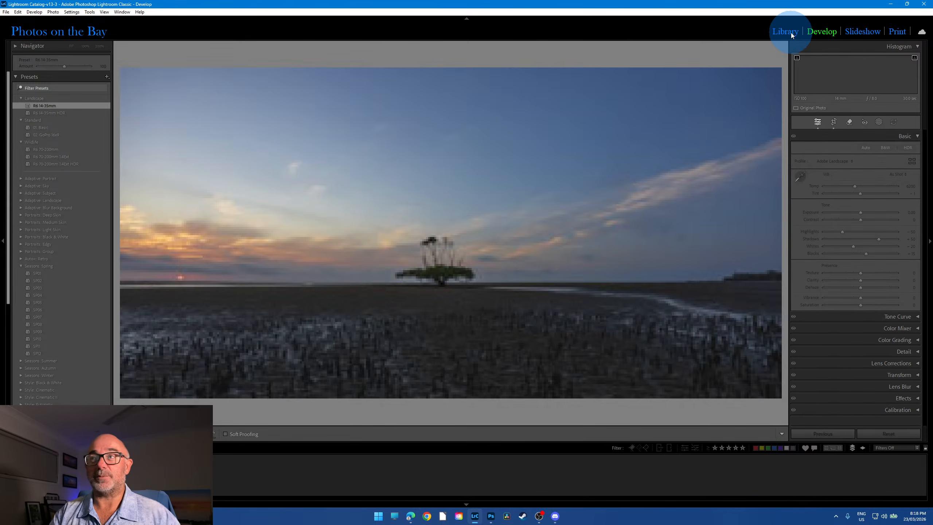
{"action": "key", "text": "g"}
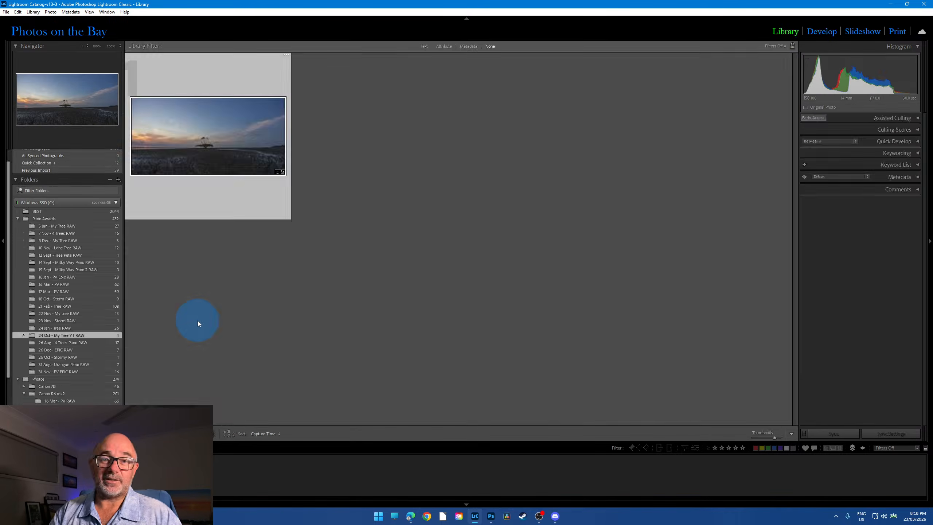
Browse the 16 Mar - PV RAW, 23 Nov - Storm RAW and 5 Jan - My Tree RAW folders in the Library grid.
{"action": "left_click", "coordinate": [66, 285]}
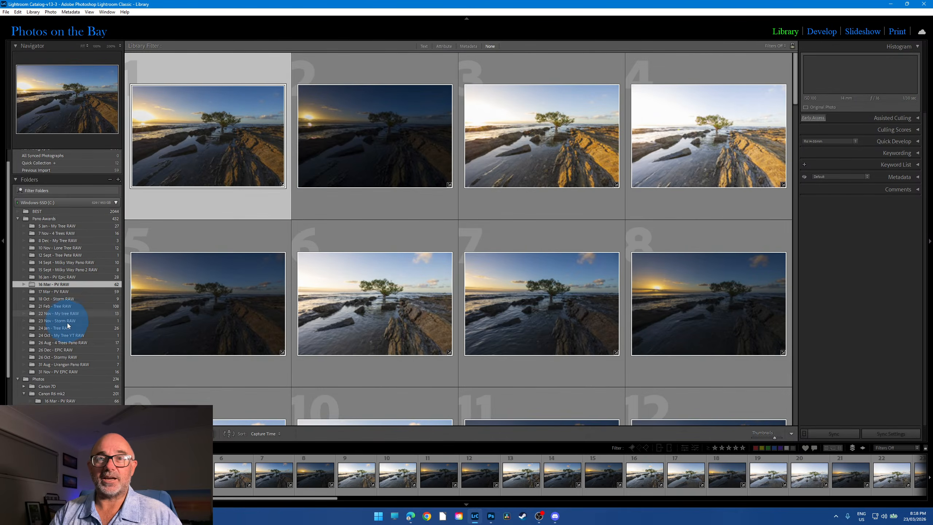
{"action": "left_click", "coordinate": [68, 321]}
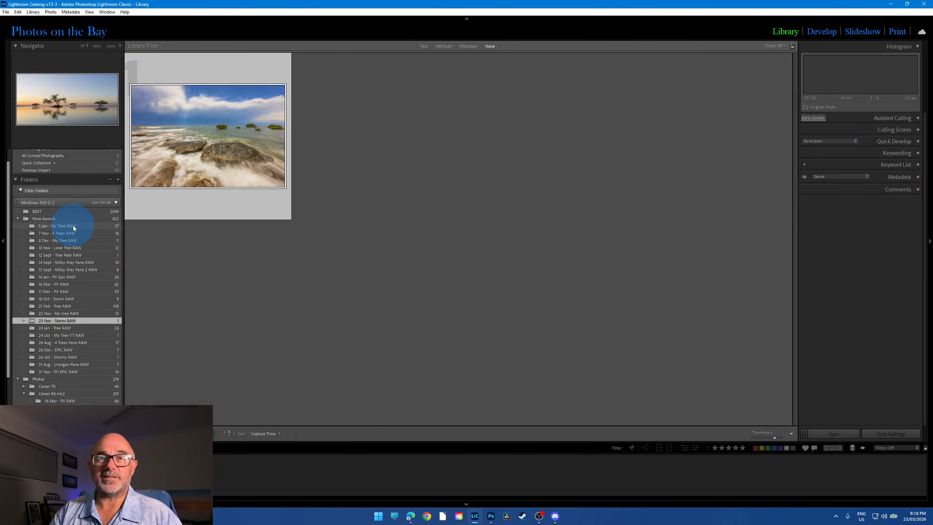
{"action": "left_click", "coordinate": [73, 226]}
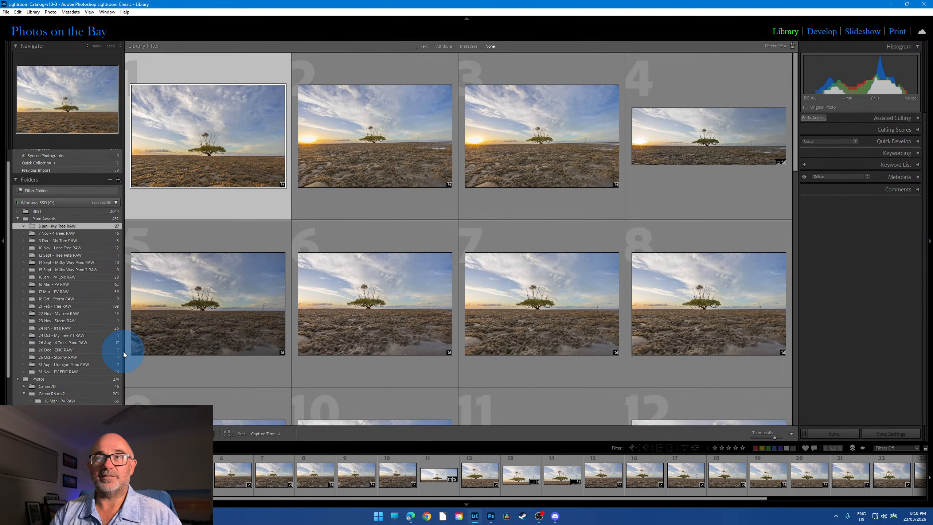
Examine the first panorama of the 26 Dec - EPIC RAW folder in the Develop module and return to the Library grid.
{"action": "left_click", "coordinate": [69, 351]}
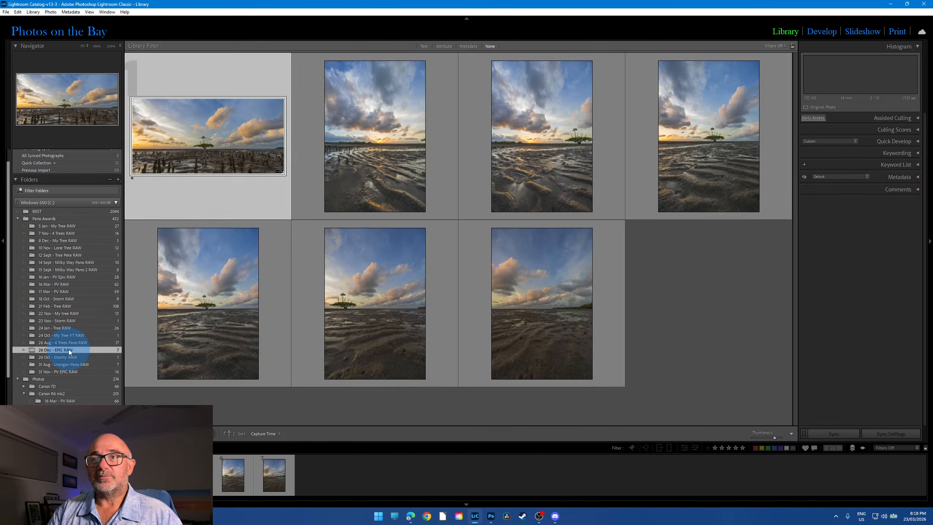
{"action": "left_click", "coordinate": [824, 33]}
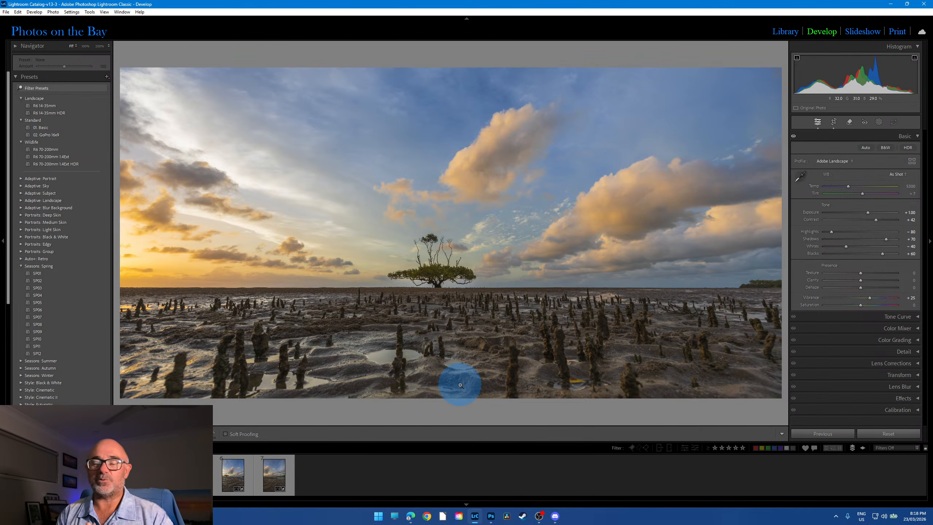
{"action": "left_click", "coordinate": [785, 31]}
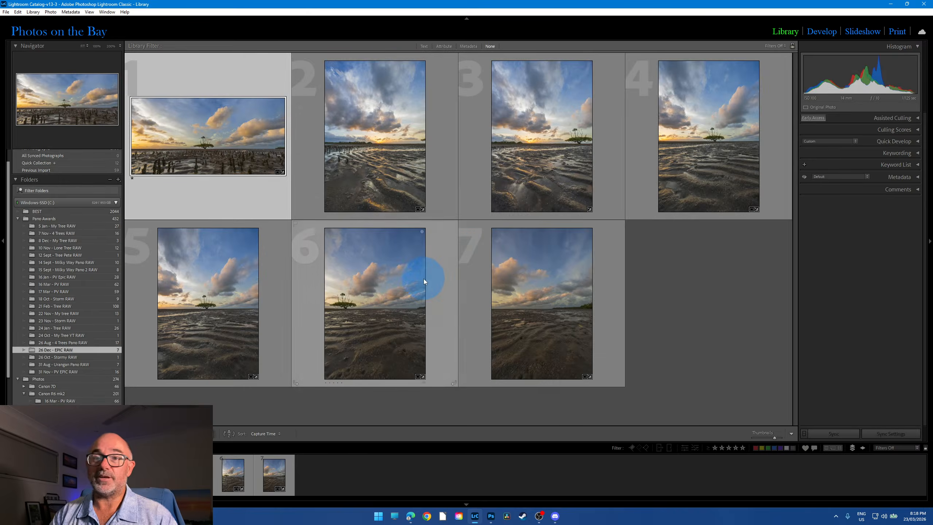
Show the 21 Feb - Tree RAW folder and view its first photo and sunrise photo 39 in the Develop module.
{"action": "left_click", "coordinate": [76, 307]}
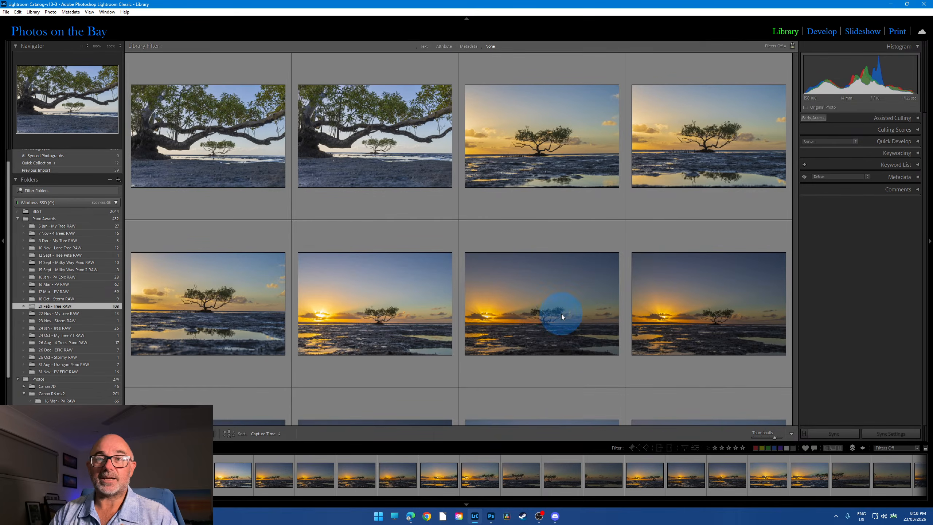
{"action": "left_click", "coordinate": [823, 32]}
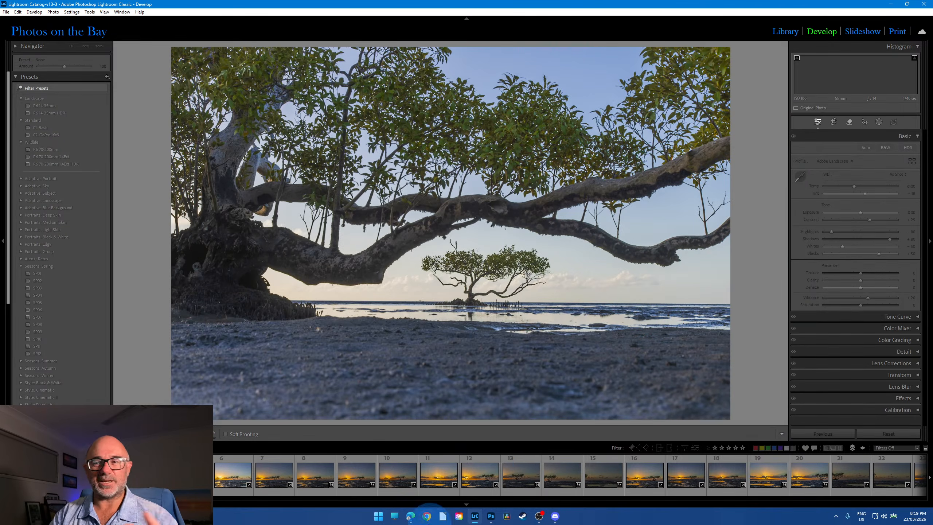
{"action": "left_click_drag", "start_coordinate": [187, 499], "coordinate": [410, 501]}
{"action": "left_click", "coordinate": [319, 494]}
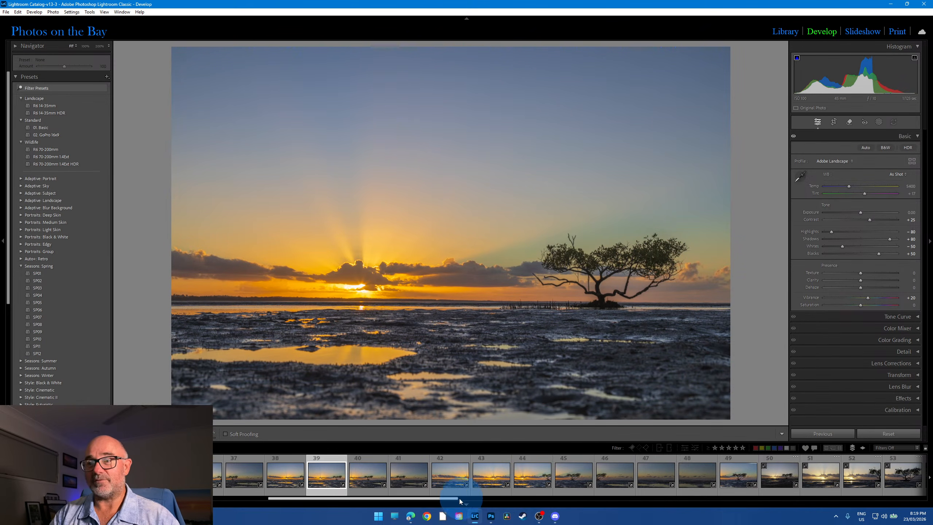
Examine photos 51 to 54 of the mangrove tree sunrise sequence, checking photo 54 at full magnification.
{"action": "left_click_drag", "start_coordinate": [446, 501], "coordinate": [527, 501]}
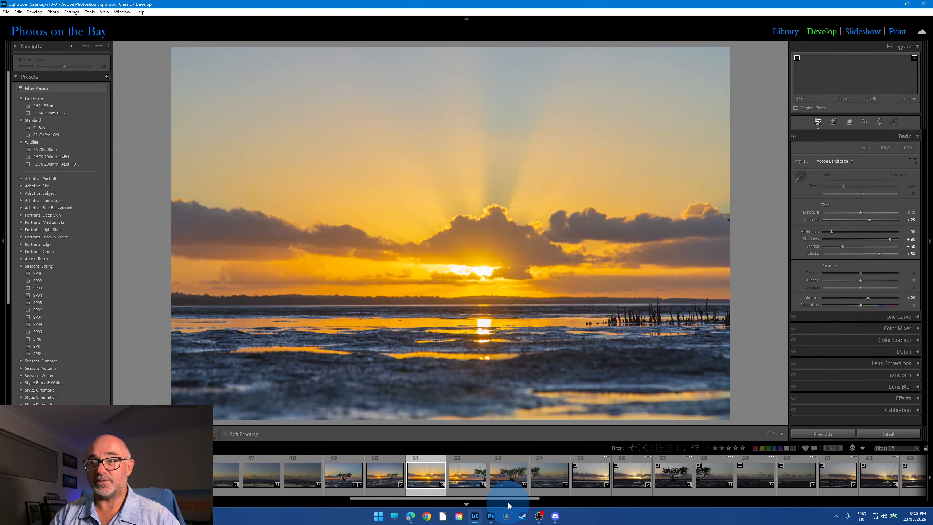
{"action": "left_click", "coordinate": [470, 491]}
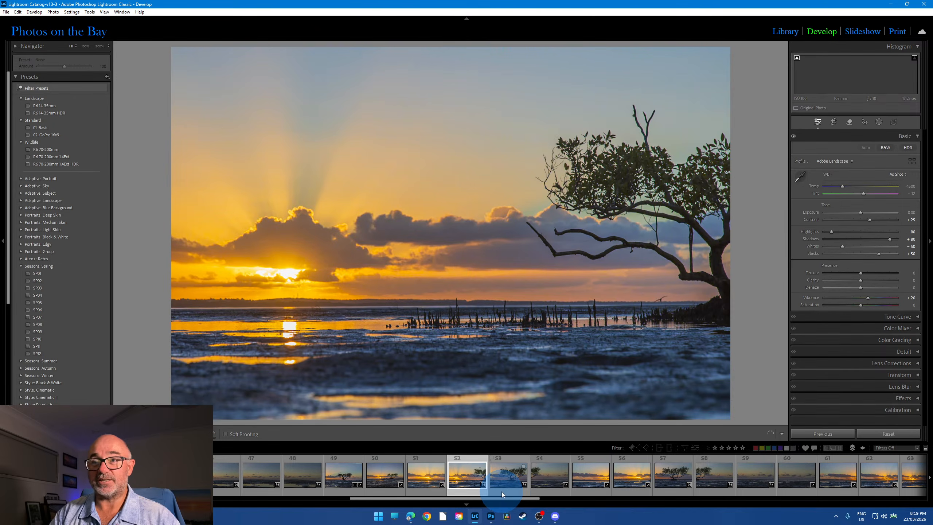
{"action": "left_click", "coordinate": [502, 492]}
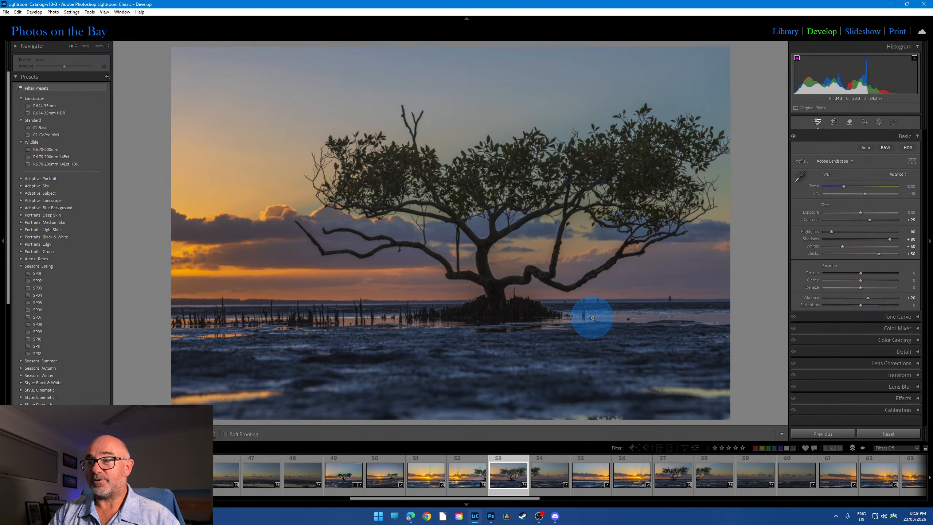
{"action": "left_click", "coordinate": [552, 489]}
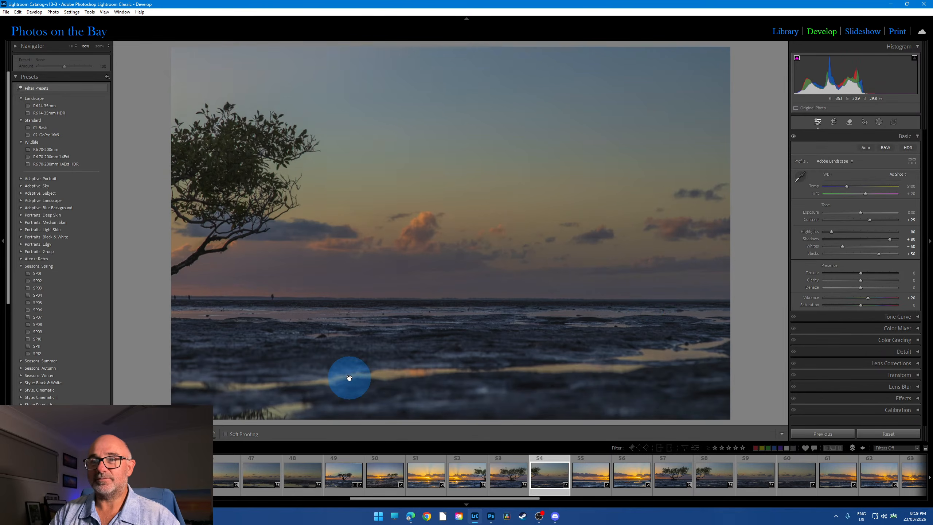
{"action": "left_click", "coordinate": [349, 378]}
{"action": "left_click", "coordinate": [455, 307]}
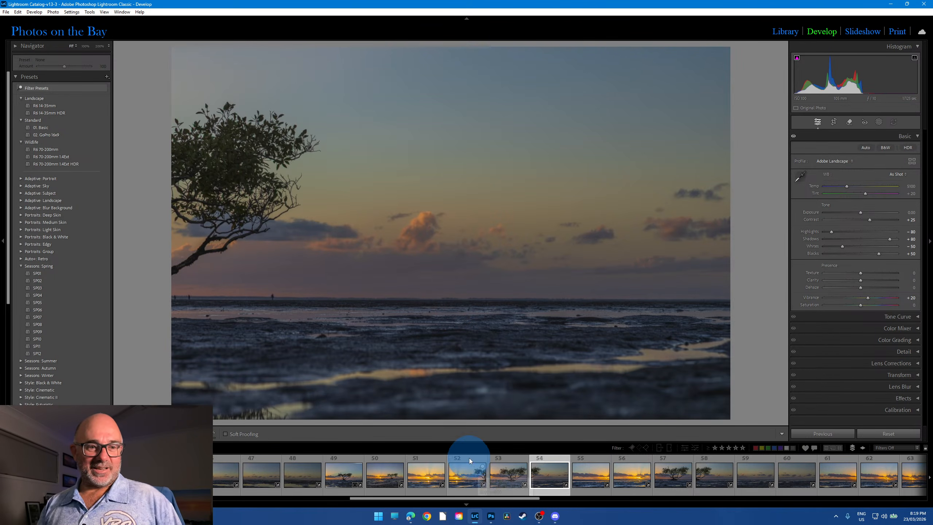
Examine photos 100, 92, 93 and 96 of the 21 Feb - Tree RAW folder, magnifying the horizon beside the tree in photo 93.
{"action": "left_click_drag", "start_coordinate": [479, 499], "coordinate": [883, 504]}
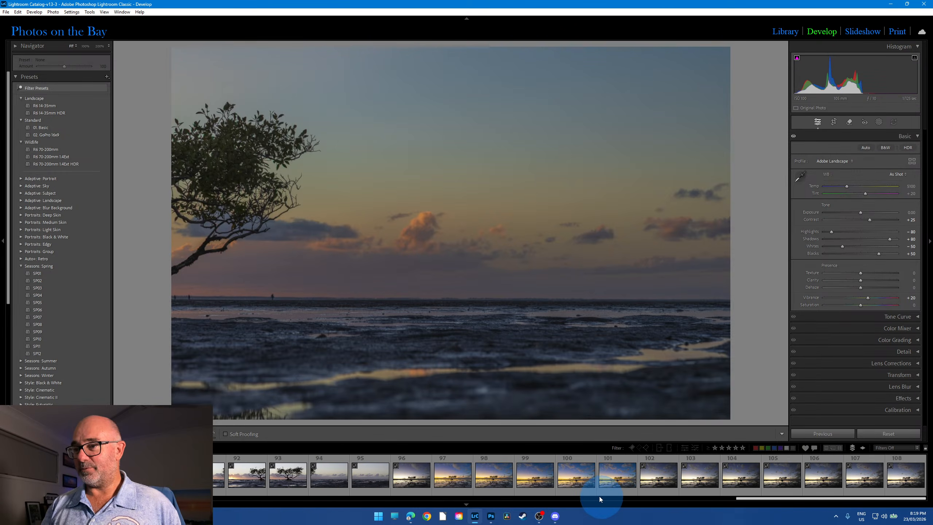
{"action": "left_click", "coordinate": [580, 476]}
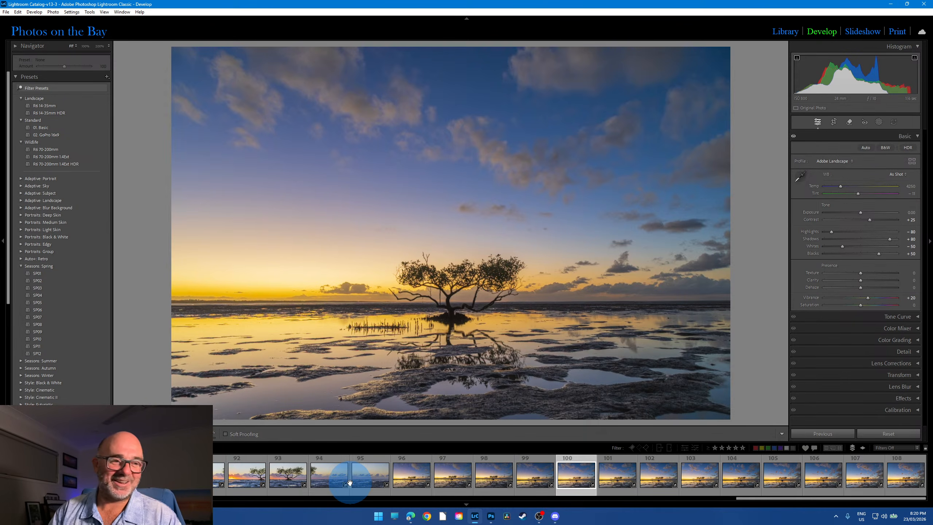
{"action": "left_click", "coordinate": [249, 492]}
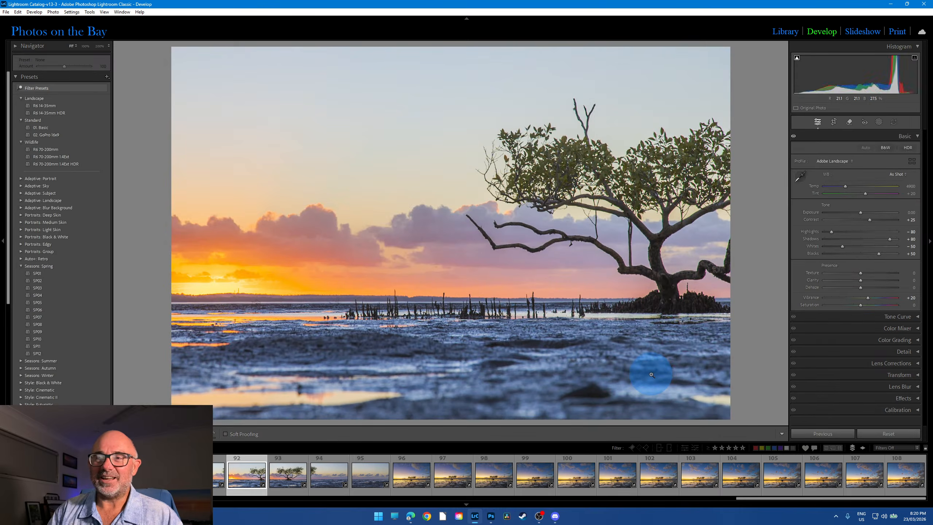
{"action": "left_click", "coordinate": [296, 492]}
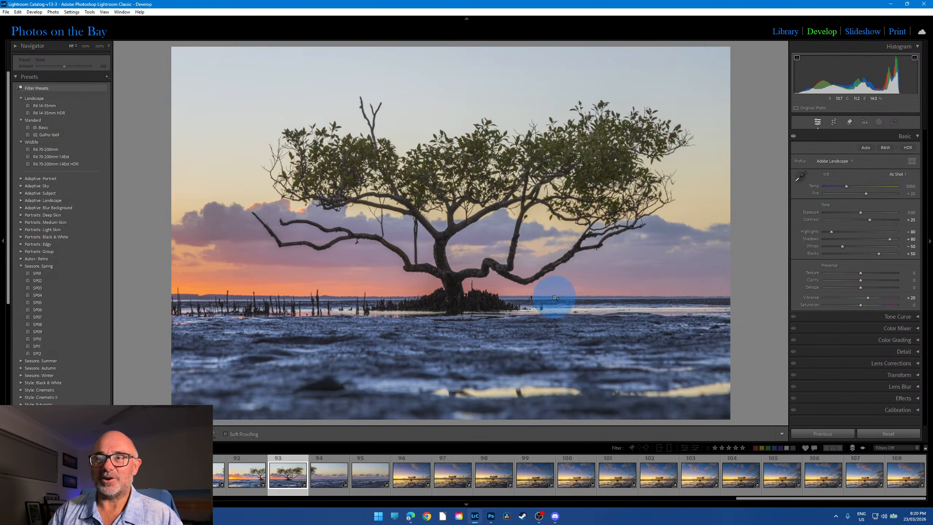
{"action": "left_click", "coordinate": [552, 293]}
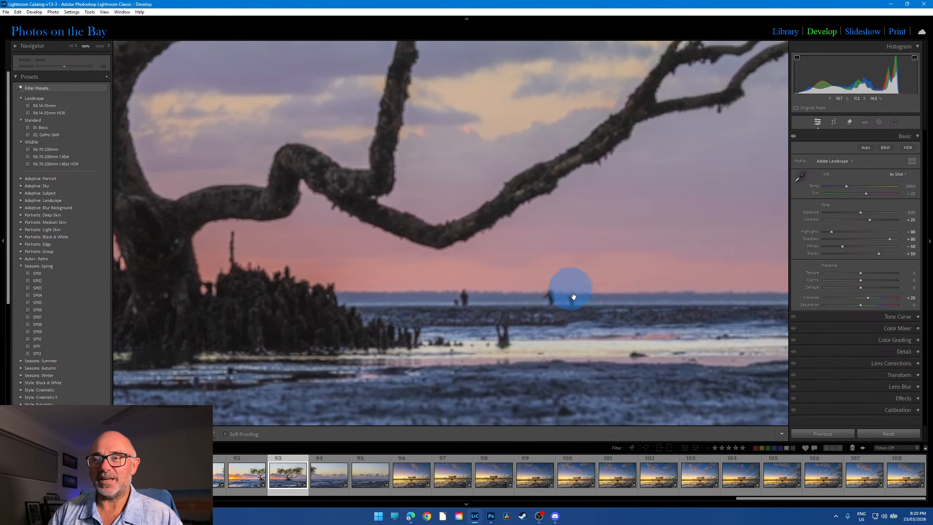
{"action": "left_click", "coordinate": [597, 299]}
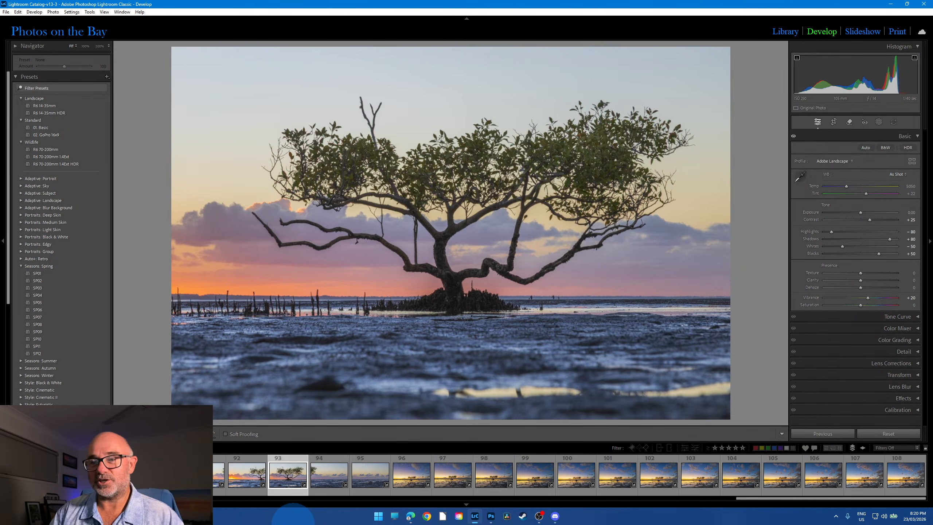
{"action": "left_click", "coordinate": [415, 492]}
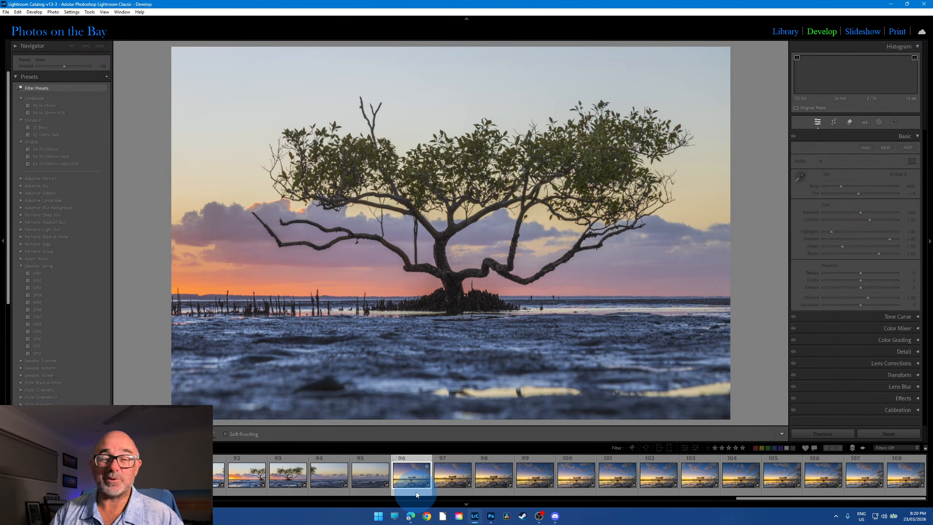